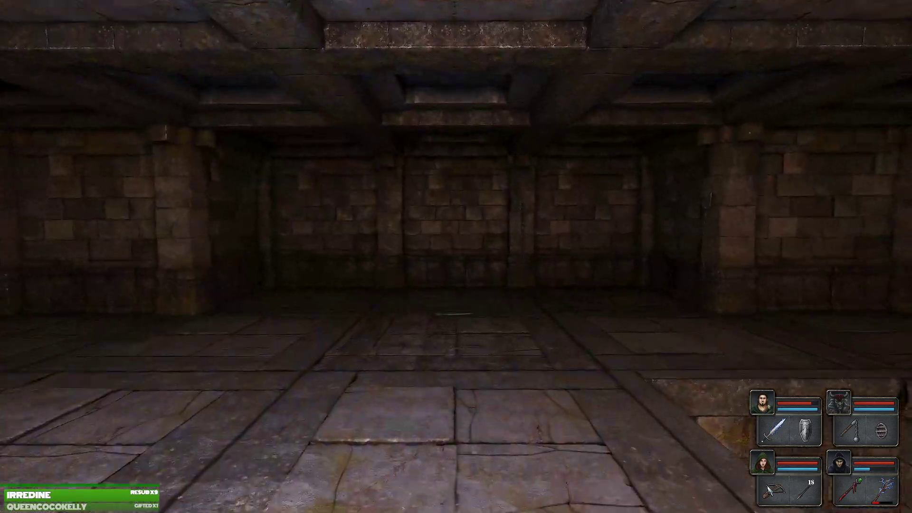
Collect the throwing knives from the floor by the torch pillar, then head into the dark hall.
{"action": "key", "text": "w"}
{"action": "left_click", "coordinate": [456, 399]}
{"action": "key", "text": "q"}
{"action": "left_click", "coordinate": [478, 442]}
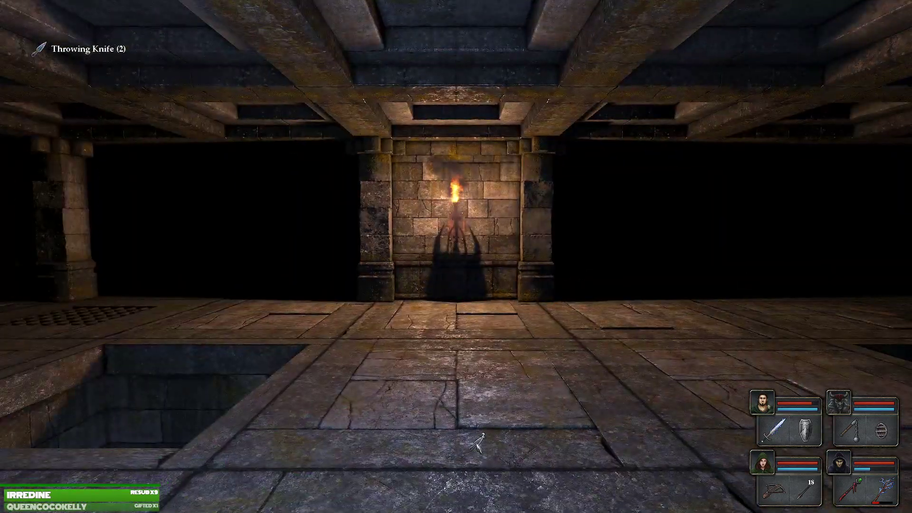
{"action": "key", "text": "q"}
{"action": "key", "text": "w"}
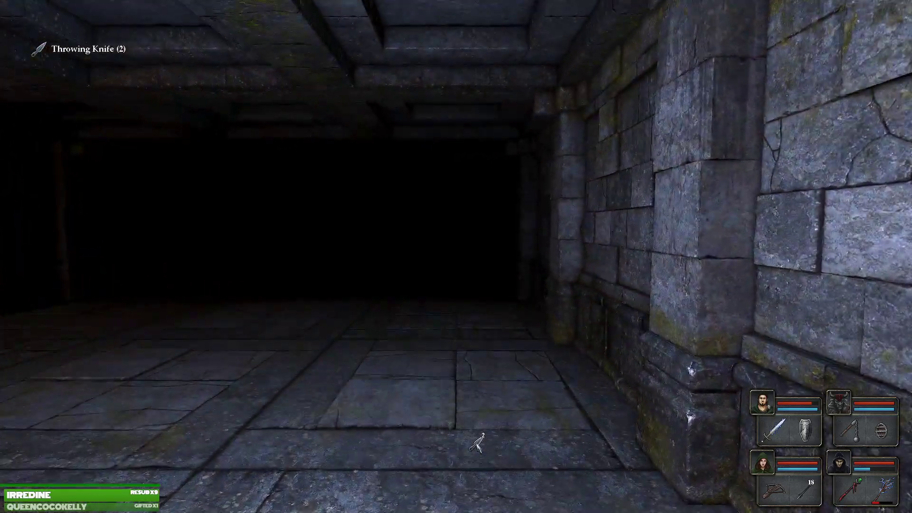
{"action": "key", "text": "w"}
Throw a knife at the charging ogre, then back off and sidestep out of its path.
{"action": "key", "text": "q"}
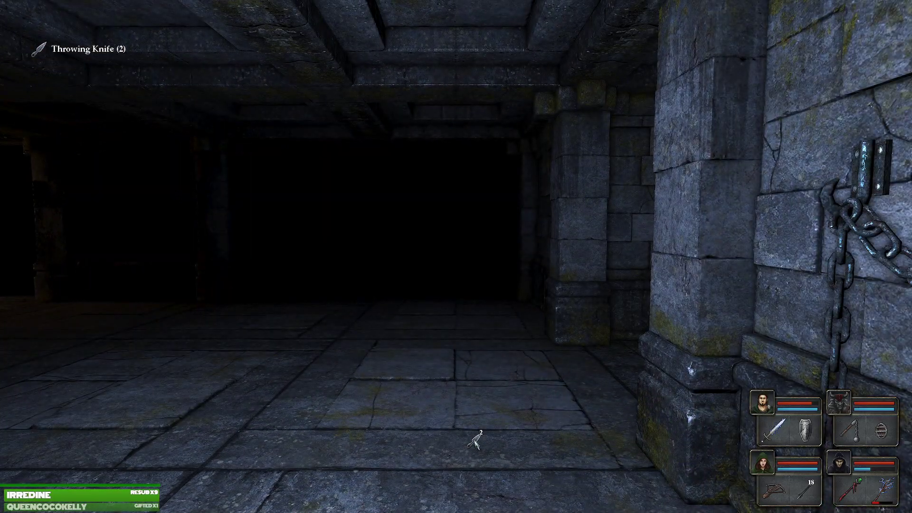
{"action": "key", "text": "d"}
{"action": "key", "text": "e"}
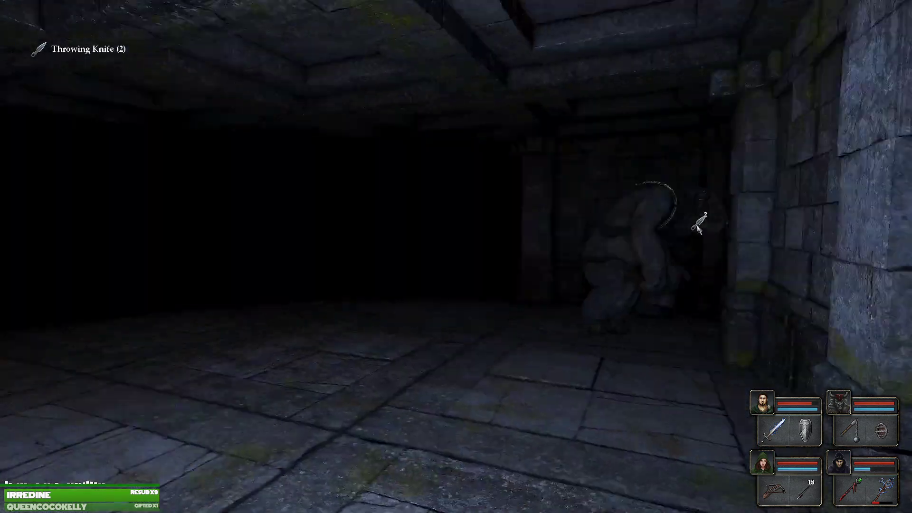
{"action": "left_click", "coordinate": [774, 430]}
{"action": "key", "text": "s"}
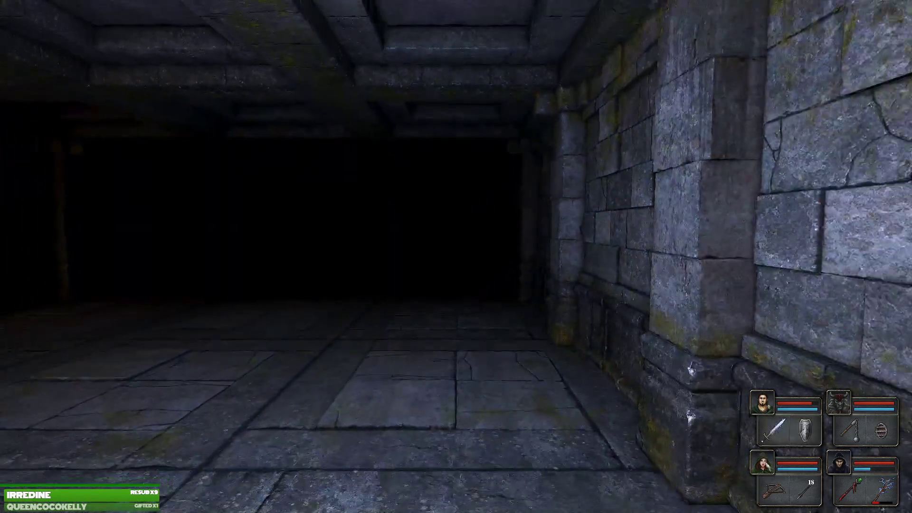
{"action": "key", "text": "e"}
{"action": "key", "text": "a"}
{"action": "key", "text": "q"}
Circle back through the corridors and fire a shot at the ogre in the doorway.
{"action": "key", "text": "w"}
{"action": "key", "text": "w"}
{"action": "key", "text": "q"}
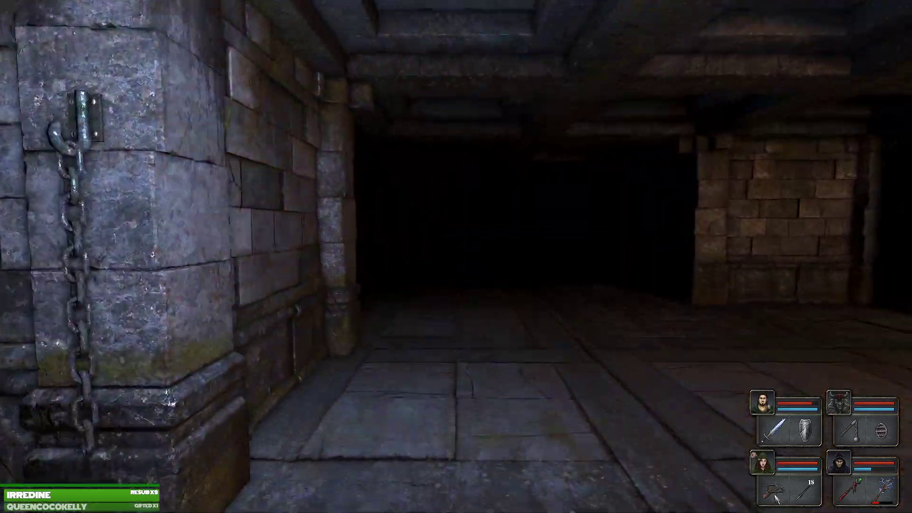
{"action": "key", "text": "w"}
{"action": "key", "text": "q"}
{"action": "key", "text": "w"}
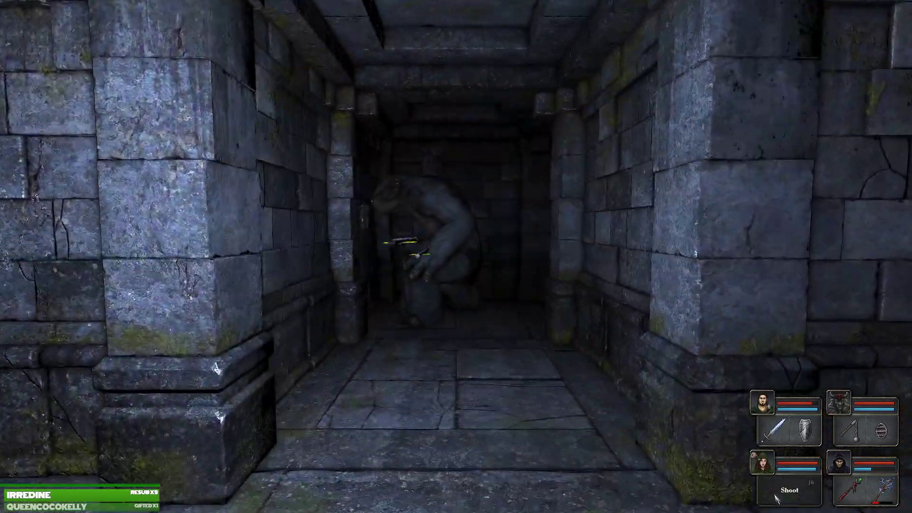
{"action": "key", "text": "s"}
{"action": "right_click", "coordinate": [779, 485]}
{"action": "key", "text": "s"}
Dodge the ogre's charge and strafe along the corridor toward the pit.
{"action": "key", "text": "q"}
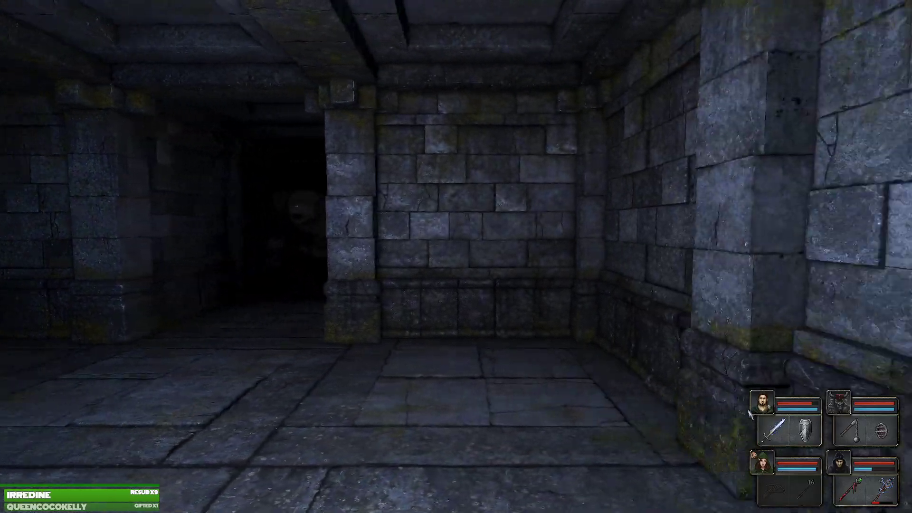
{"action": "key", "text": "q"}
{"action": "key", "text": "e"}
{"action": "key", "text": "d"}
{"action": "key", "text": "a"}
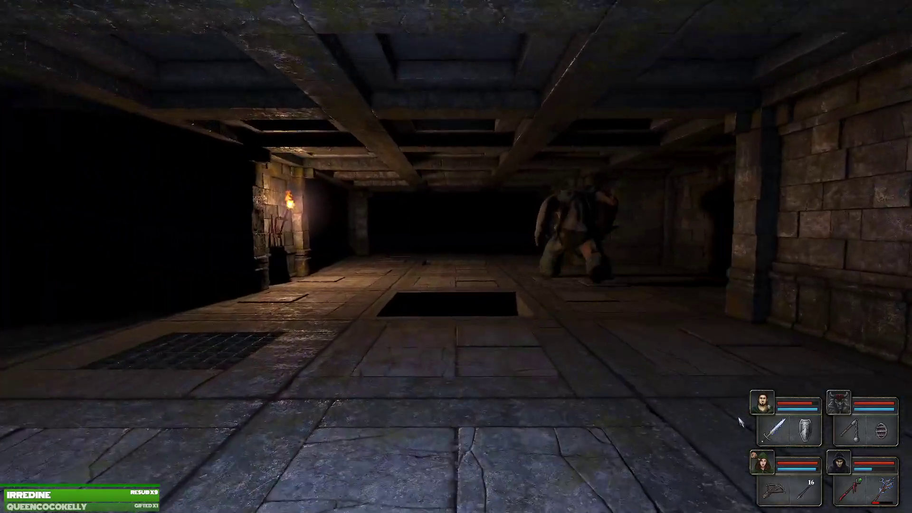
{"action": "key", "text": "a"}
{"action": "key", "text": "w"}
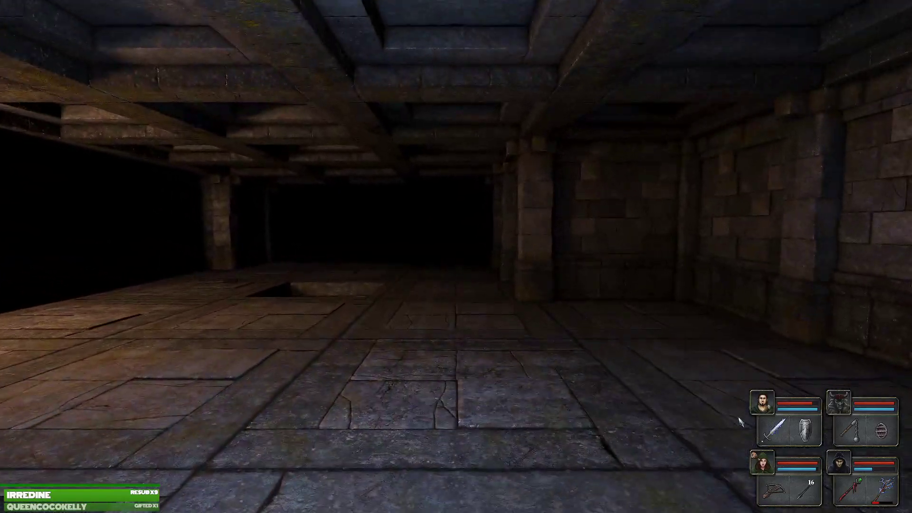
Look between the chained wall and the pit corridor, centring the pit ahead.
{"action": "key", "text": "e"}
{"action": "key", "text": "q"}
{"action": "key", "text": "a"}
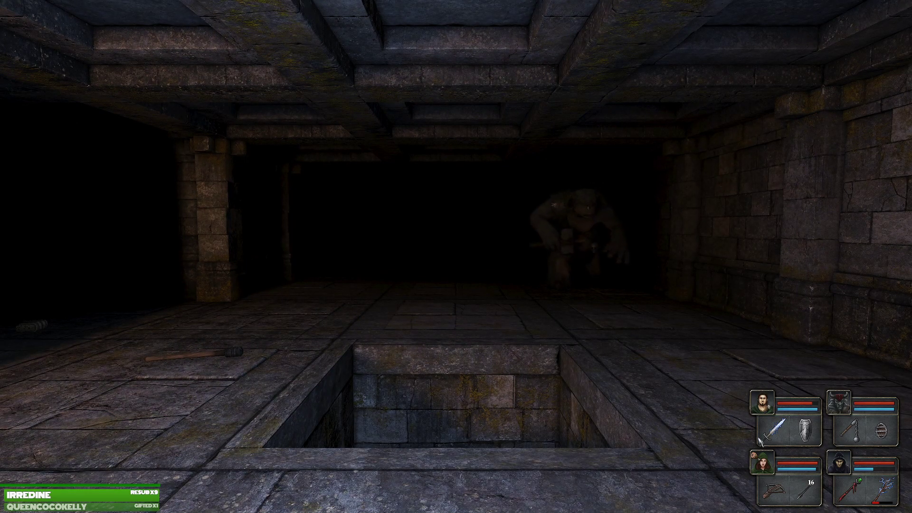
{"action": "key", "text": "e"}
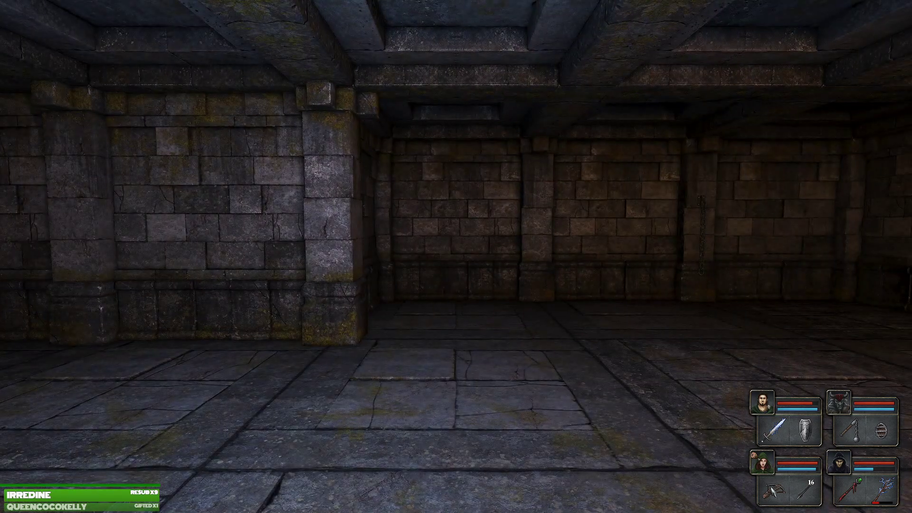
{"action": "key", "text": "q"}
{"action": "key", "text": "q"}
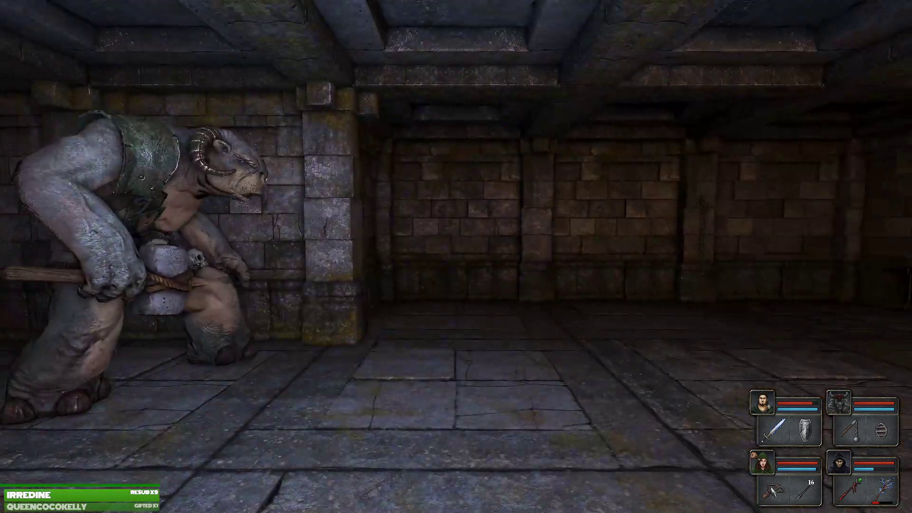
Hit the ogre with the sword and a second champion, then retreat toward the floor grate.
{"action": "right_click", "coordinate": [775, 428]}
{"action": "key", "text": "s"}
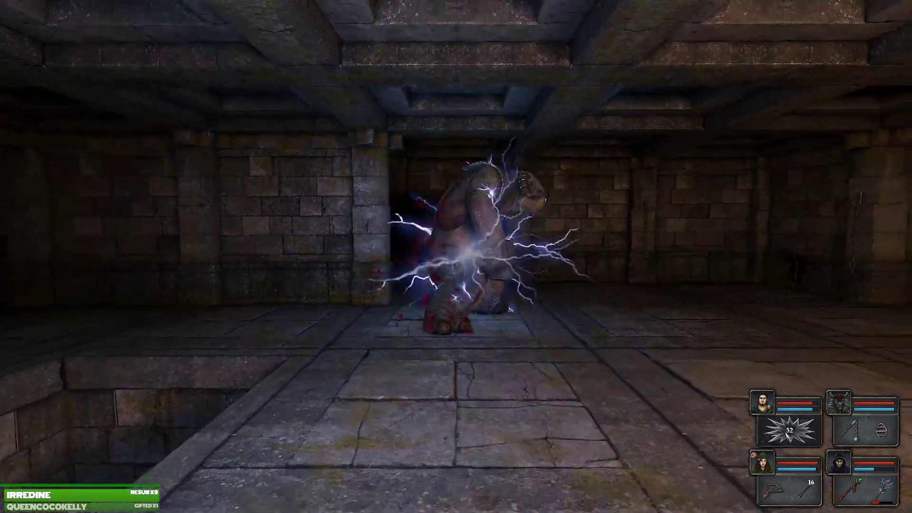
{"action": "right_click", "coordinate": [777, 489]}
{"action": "key", "text": "d"}
{"action": "key", "text": "w"}
{"action": "key", "text": "w"}
Attack the green spider with blows and lightning until it dies.
{"action": "key", "text": "e"}
{"action": "key", "text": "e"}
{"action": "right_click", "coordinate": [773, 494]}
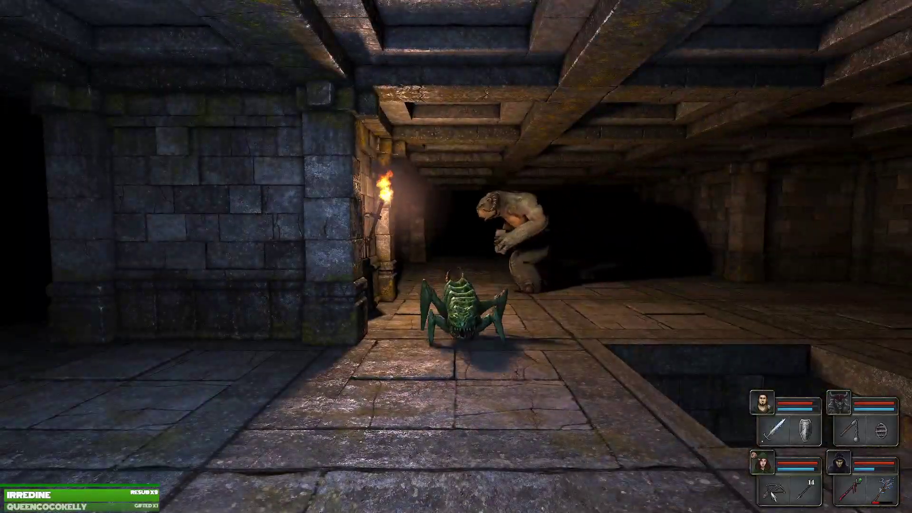
{"action": "key", "text": "s"}
{"action": "right_click", "coordinate": [776, 428]}
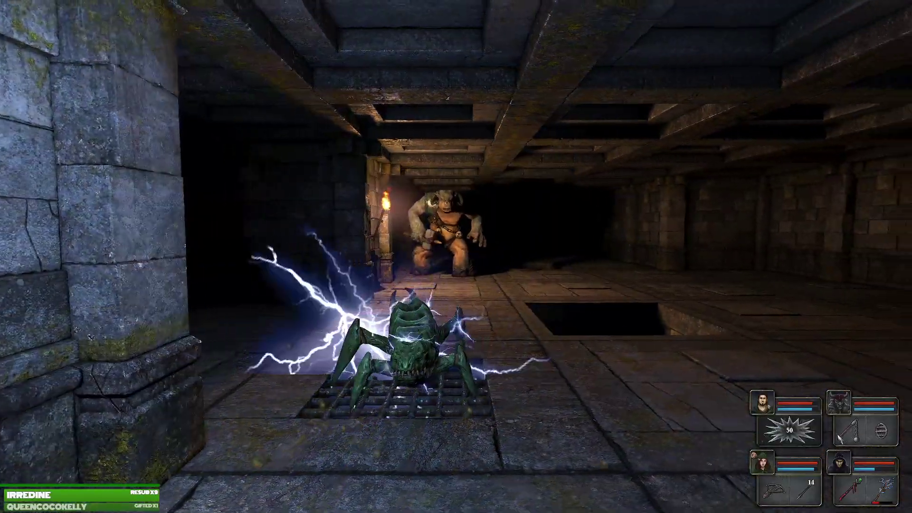
{"action": "key", "text": "q"}
{"action": "key", "text": "a"}
{"action": "key", "text": "e"}
{"action": "right_click", "coordinate": [810, 427]}
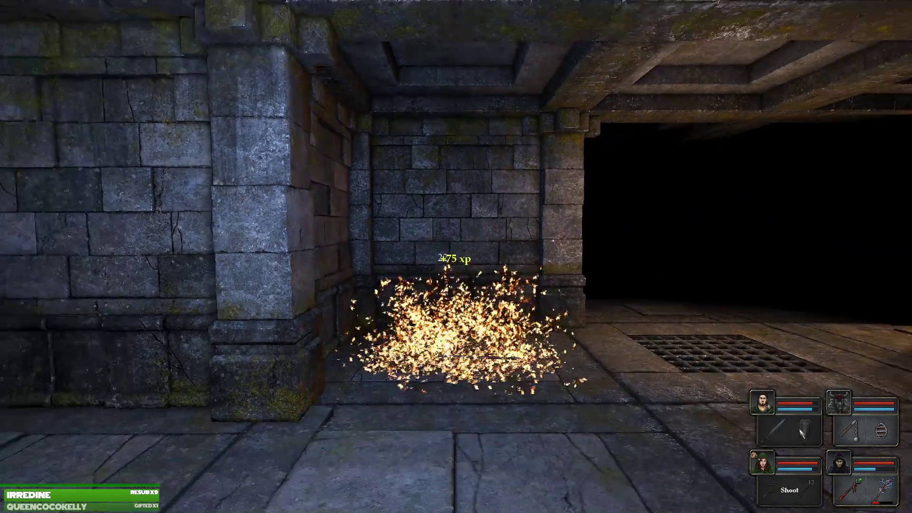
Spot the charging ogre, retreat along the wall toward the pit, and turn to face it.
{"action": "key", "text": "w"}
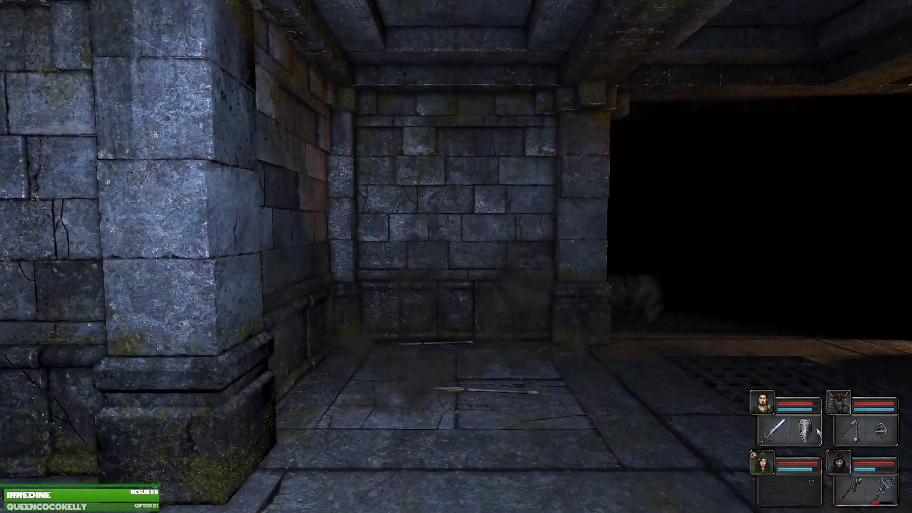
{"action": "key", "text": "e"}
{"action": "key", "text": "q"}
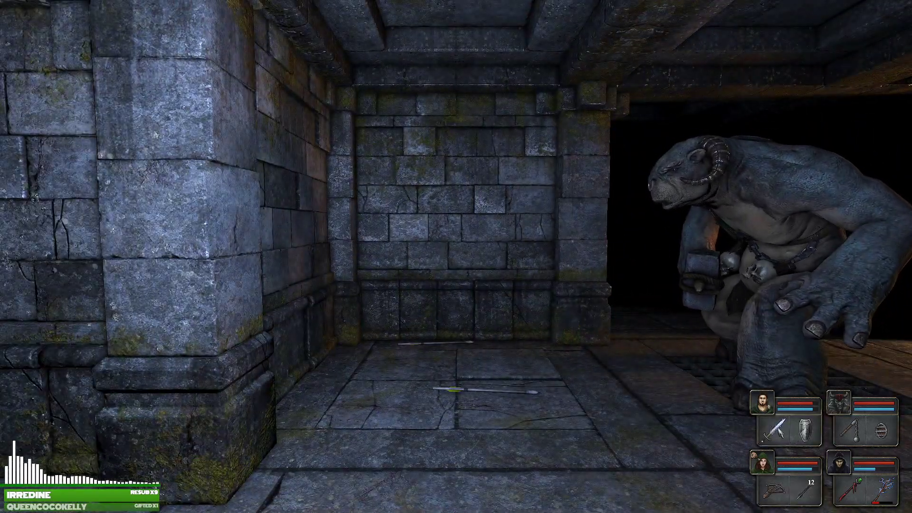
{"action": "key", "text": "a"}
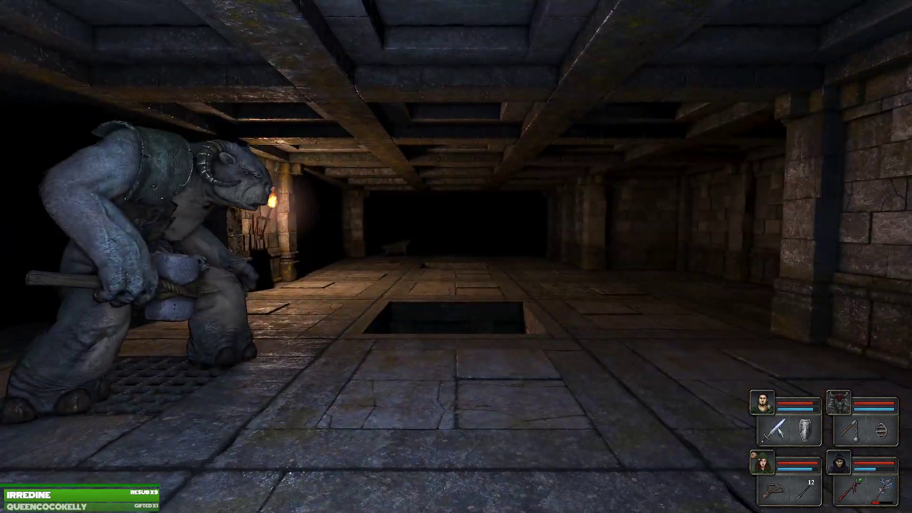
{"action": "key", "text": "q"}
{"action": "key", "text": "e"}
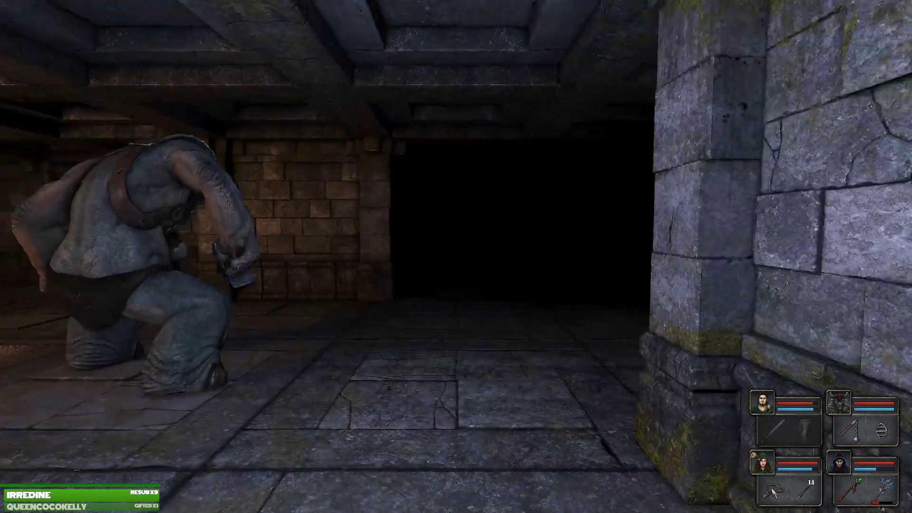
Land two blows on the ogre while sidestepping, then bring up archer Yennica's character sheet.
{"action": "left_click", "coordinate": [776, 430]}
{"action": "key", "text": "d"}
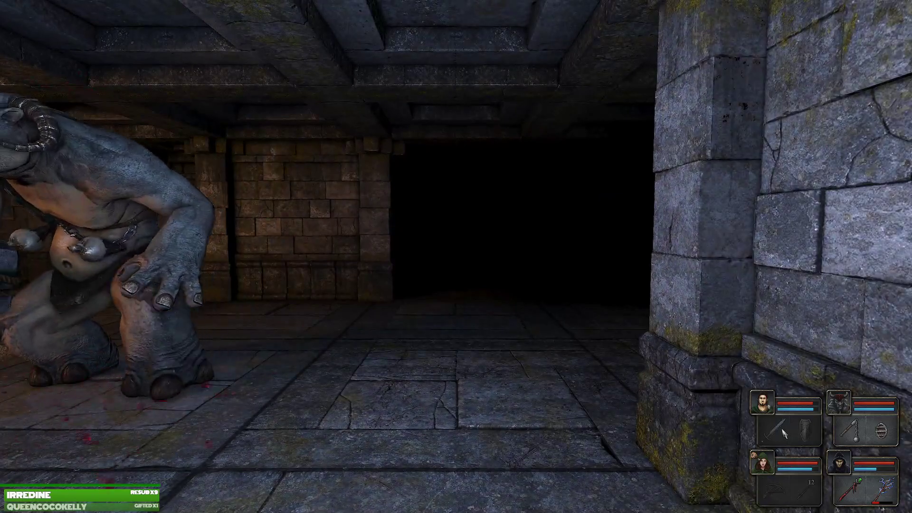
{"action": "key", "text": "a"}
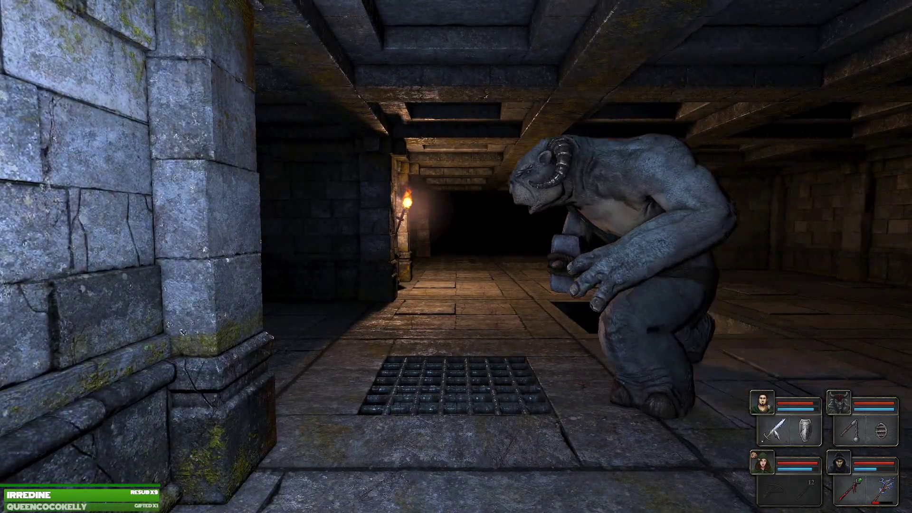
{"action": "left_click", "coordinate": [853, 434]}
{"action": "key", "text": "d"}
{"action": "key", "text": "q"}
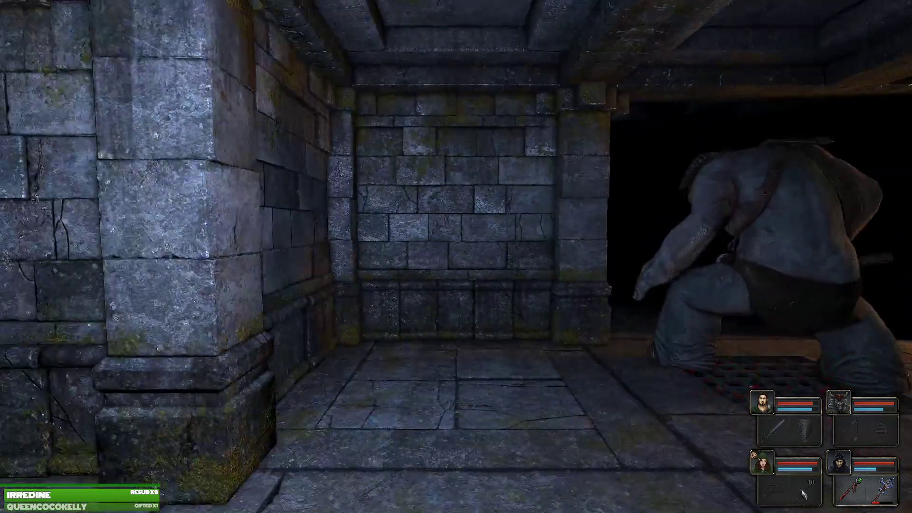
{"action": "key", "text": "3"}
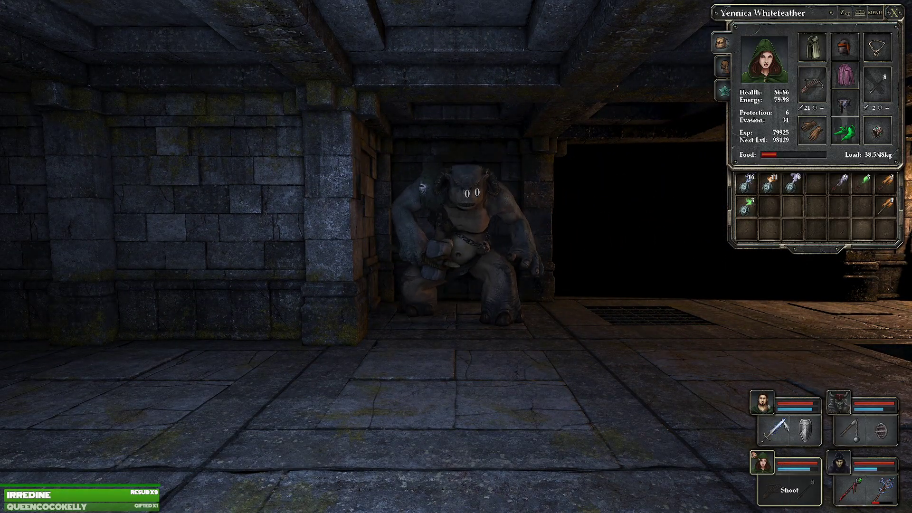
Close in and thrust at the ogre, then reposition as it circles.
{"action": "key", "text": "a"}
{"action": "key", "text": "w"}
{"action": "left_click", "coordinate": [788, 431]}
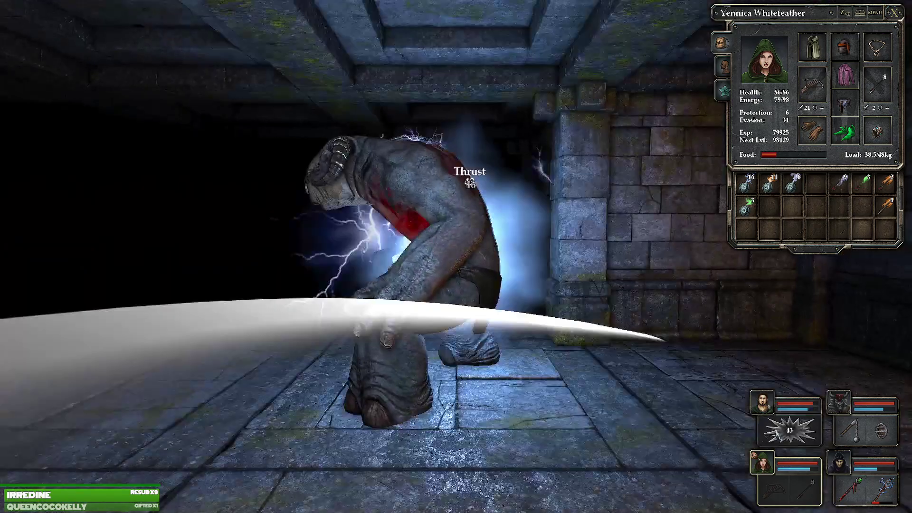
{"action": "key", "text": "d"}
{"action": "key", "text": "e"}
Strafe away, zap the ogre with lightning, and step back from it.
{"action": "key", "text": "a"}
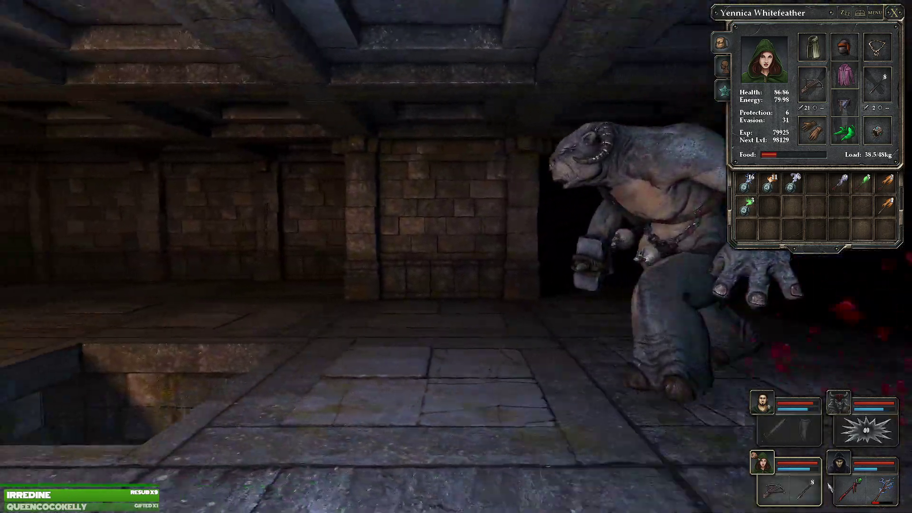
{"action": "key", "text": "q"}
{"action": "key", "text": "w"}
{"action": "left_click", "coordinate": [787, 432]}
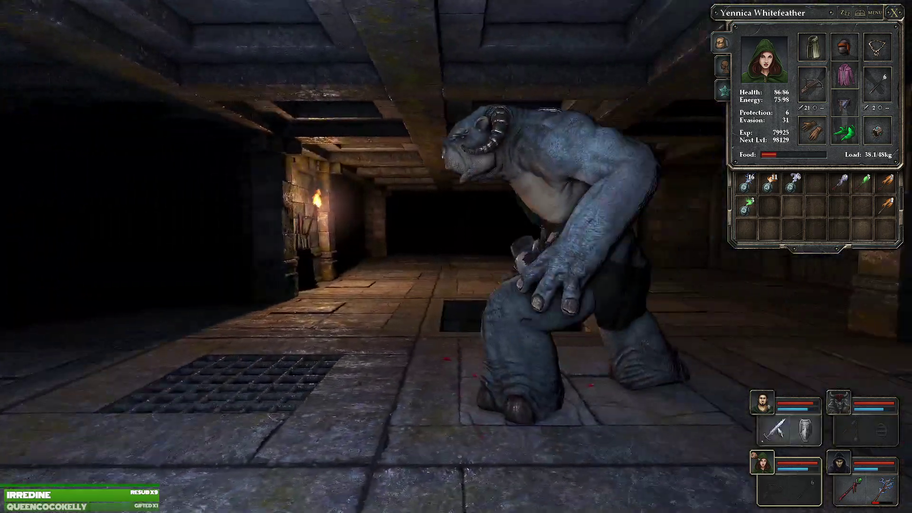
{"action": "key", "text": "a"}
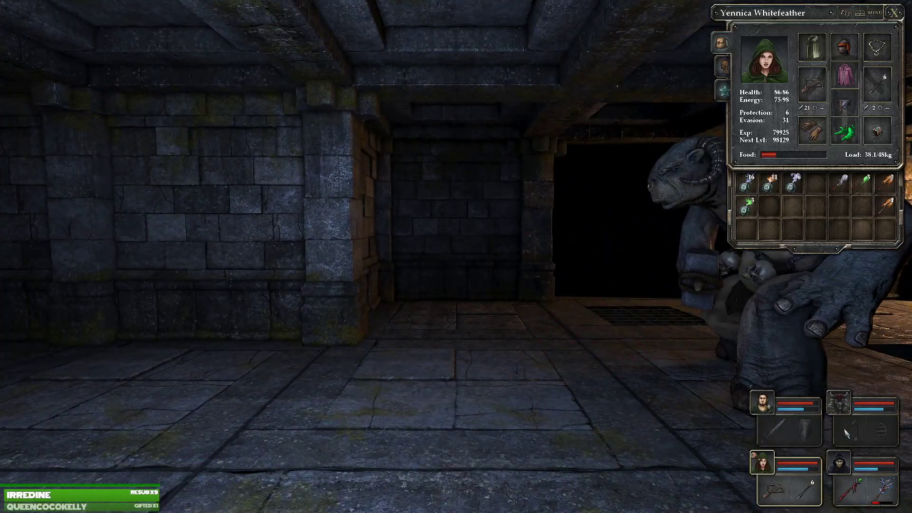
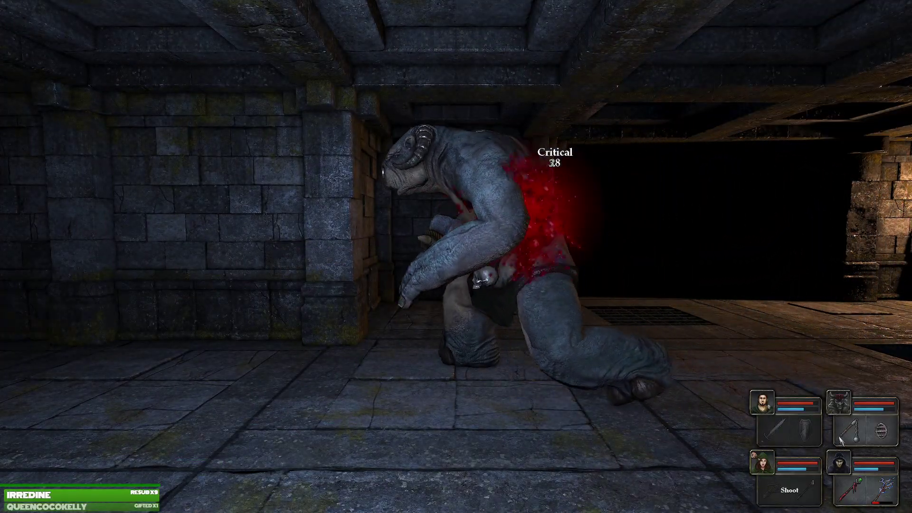
Circle the ogre and land the opening sword and weapon strikes.
{"action": "key", "text": "a"}
{"action": "key", "text": "q"}
{"action": "key", "text": "w"}
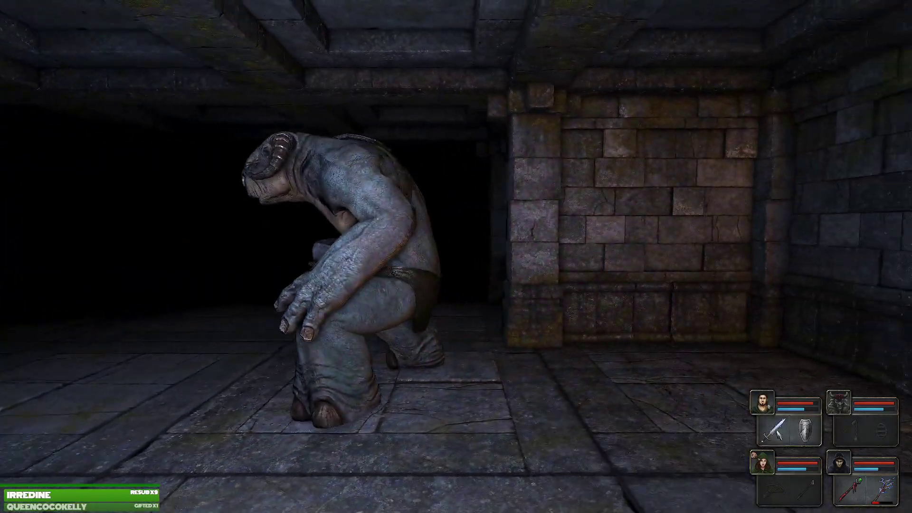
{"action": "key", "text": "q"}
{"action": "left_click", "coordinate": [778, 430]}
{"action": "key", "text": "a"}
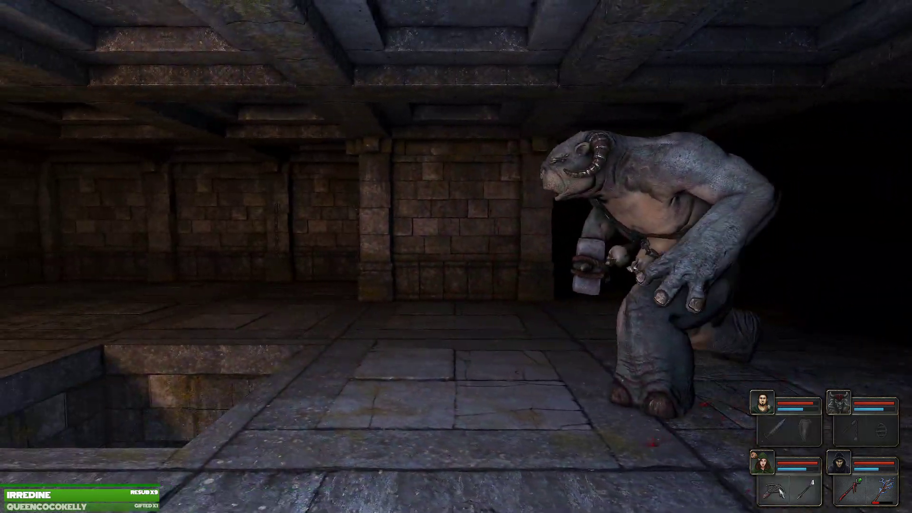
{"action": "key", "text": "e"}
{"action": "key", "text": "w"}
Keep circling the ogre and thrusting the sword until it falls.
{"action": "key", "text": "q"}
{"action": "left_click", "coordinate": [862, 427]}
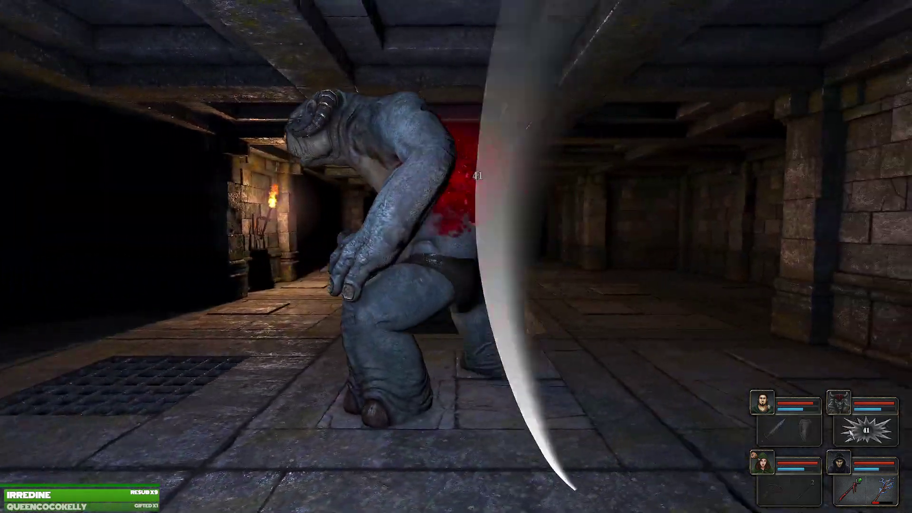
{"action": "key", "text": "d"}
{"action": "key", "text": "q"}
{"action": "key", "text": "q"}
{"action": "left_click", "coordinate": [778, 429]}
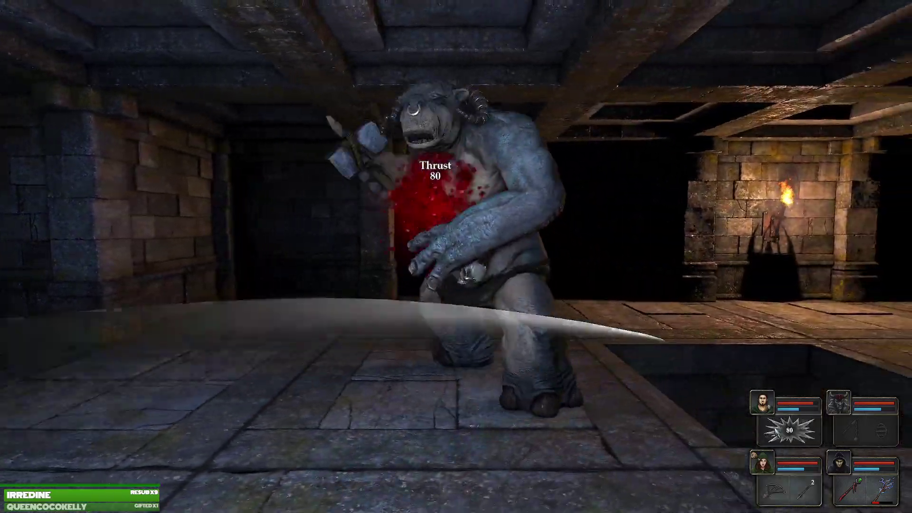
{"action": "key", "text": "e"}
{"action": "key", "text": "q"}
{"action": "key", "text": "a"}
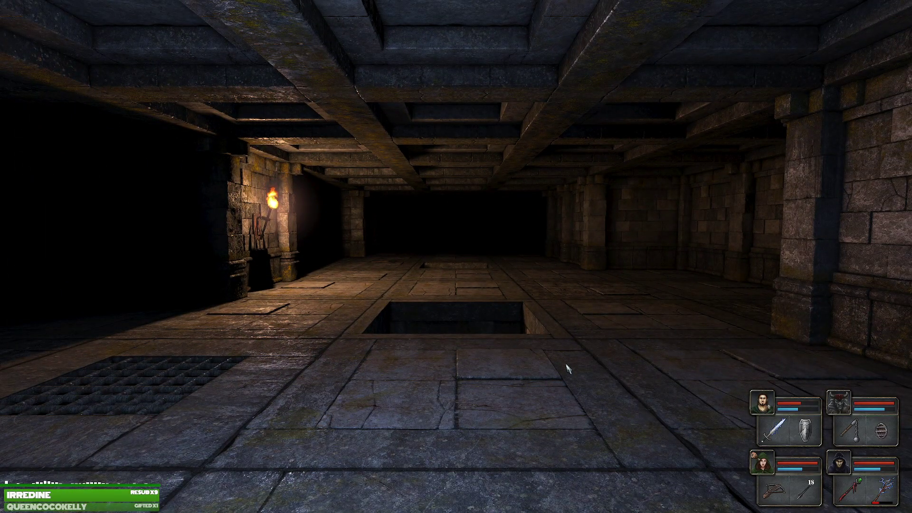
Walk the corridors up to the stone wall, facing the dark room.
{"action": "key", "text": "w"}
{"action": "key", "text": "w"}
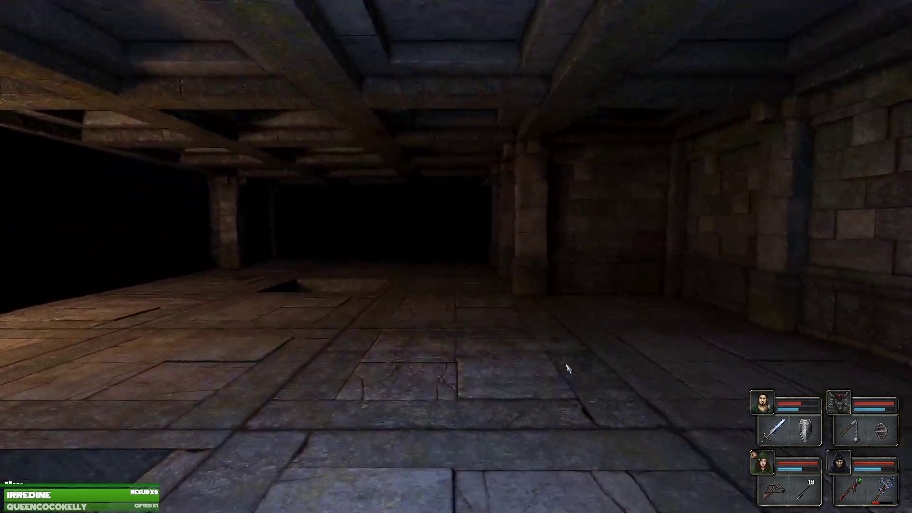
{"action": "key", "text": "e"}
{"action": "key", "text": "e"}
{"action": "key", "text": "q"}
{"action": "key", "text": "w"}
{"action": "key", "text": "w"}
{"action": "key", "text": "e"}
{"action": "key", "text": "e"}
{"action": "key", "text": "q"}
{"action": "key", "text": "e"}
{"action": "key", "text": "e"}
{"action": "key", "text": "w"}
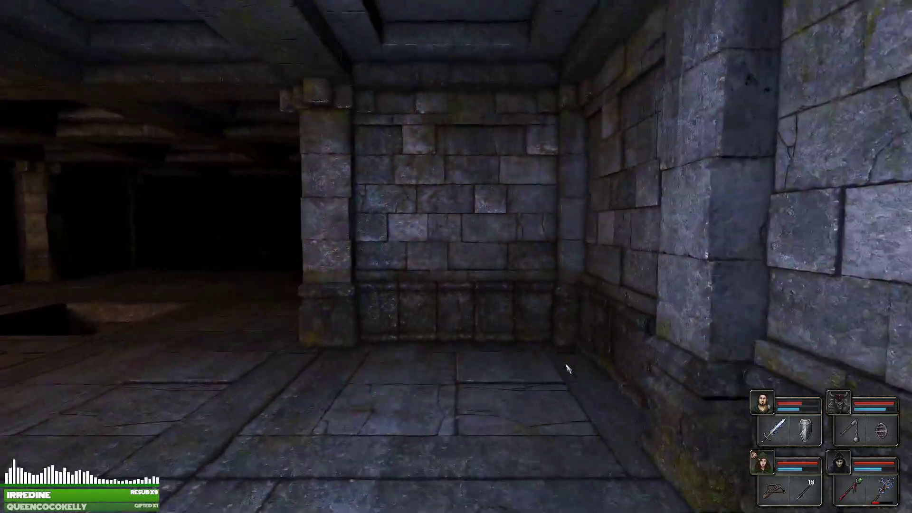
{"action": "key", "text": "w"}
{"action": "key", "text": "q"}
{"action": "key", "text": "w"}
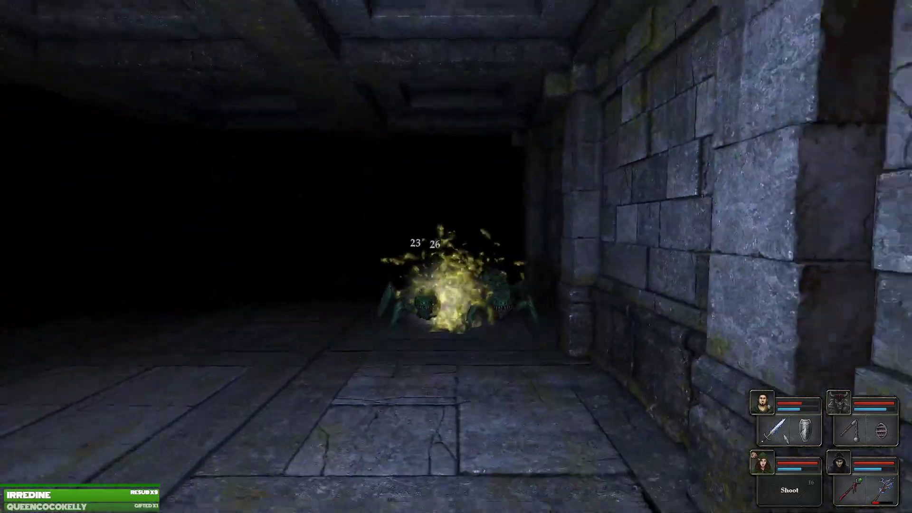
Kill both green crabs with sword, ranged and fire attacks, then advance.
{"action": "right_click", "coordinate": [779, 431]}
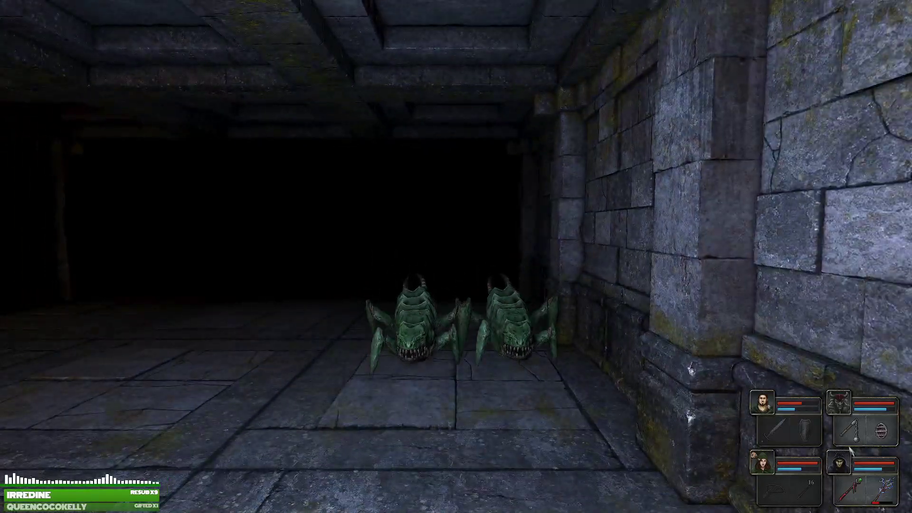
{"action": "right_click", "coordinate": [855, 431]}
{"action": "key", "text": "s"}
{"action": "right_click", "coordinate": [779, 491]}
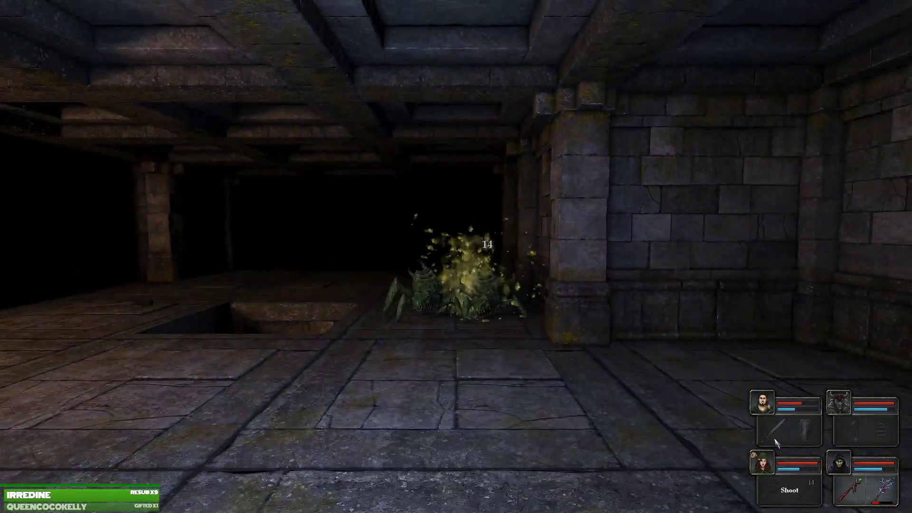
{"action": "right_click", "coordinate": [778, 431]}
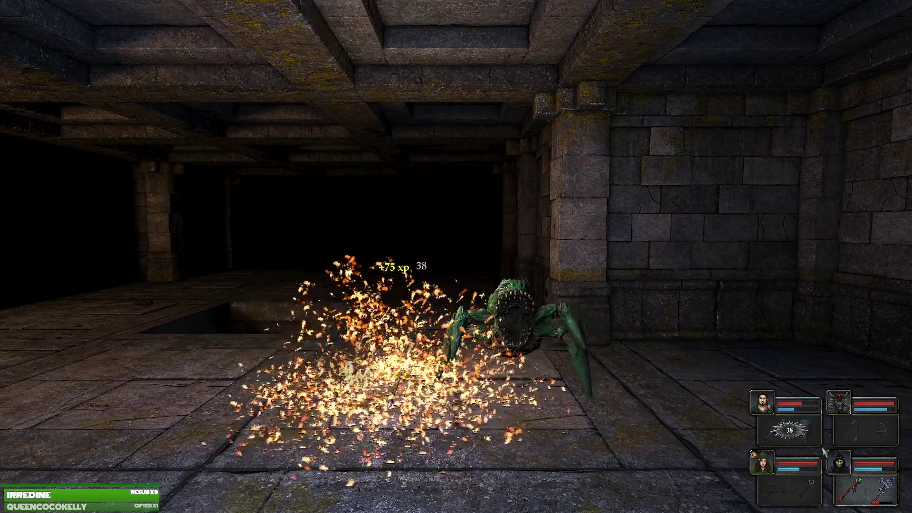
{"action": "right_click", "coordinate": [854, 430]}
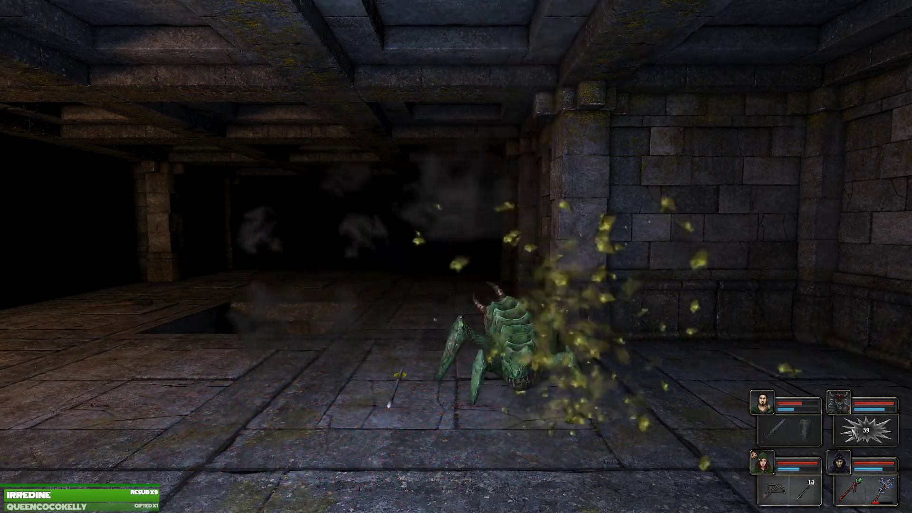
{"action": "right_click", "coordinate": [863, 490]}
{"action": "key", "text": "w"}
{"action": "key", "text": "w"}
{"action": "key", "text": "w"}
{"action": "key", "text": "w"}
{"action": "key", "text": "w"}
Pick up the throwing knife and note, storing the note in the front hero's inventory.
{"action": "left_click", "coordinate": [485, 471]}
{"action": "key", "text": "e"}
{"action": "key", "text": "w"}
{"action": "left_click", "coordinate": [530, 465]}
{"action": "key", "text": "q"}
{"action": "left_click", "coordinate": [762, 403]}
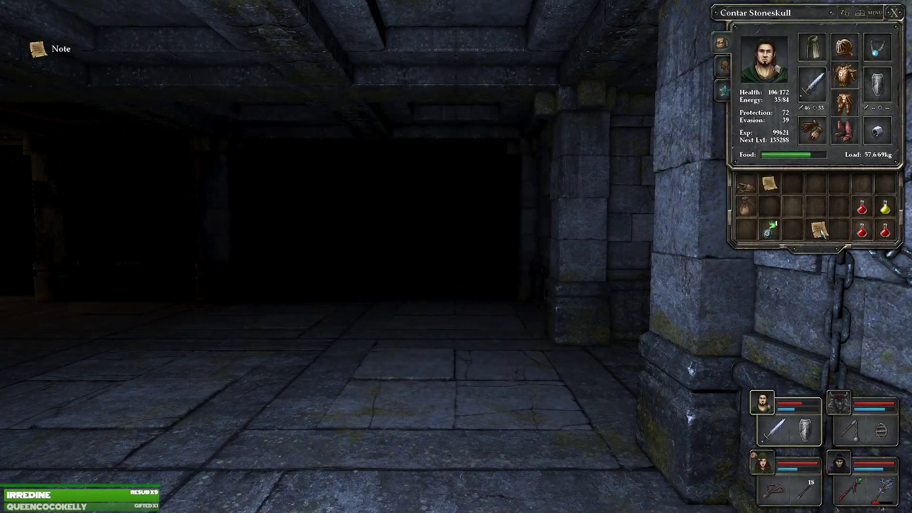
{"action": "left_click", "coordinate": [816, 232]}
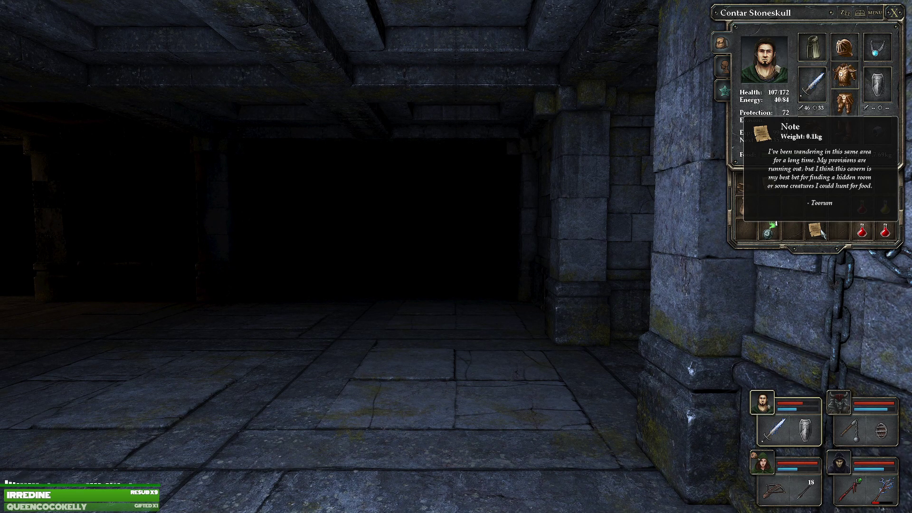
{"action": "left_click", "coordinate": [816, 230]}
{"action": "left_click", "coordinate": [771, 207]}
Review all four heroes' inventories, including the warrior, archer and mage.
{"action": "key", "text": "1"}
{"action": "key", "text": "2"}
{"action": "key", "text": "3"}
{"action": "key", "text": "4"}
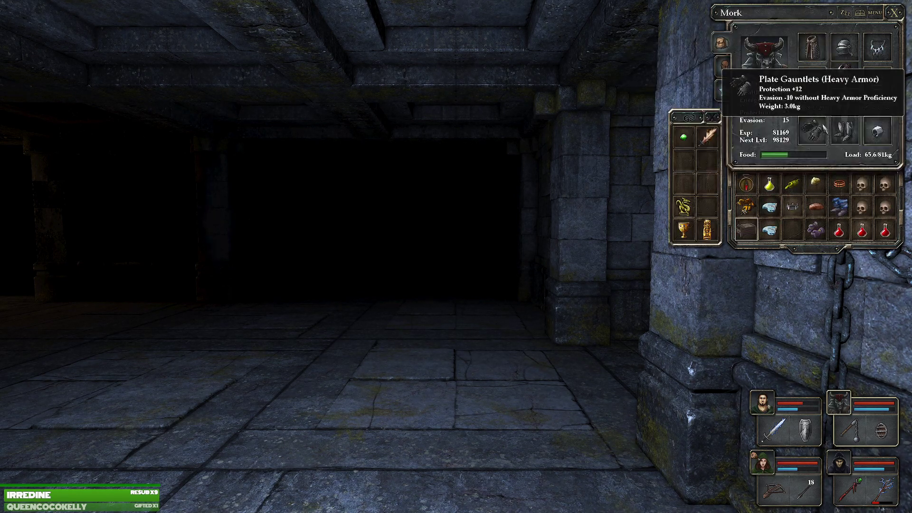
{"action": "key", "text": "1"}
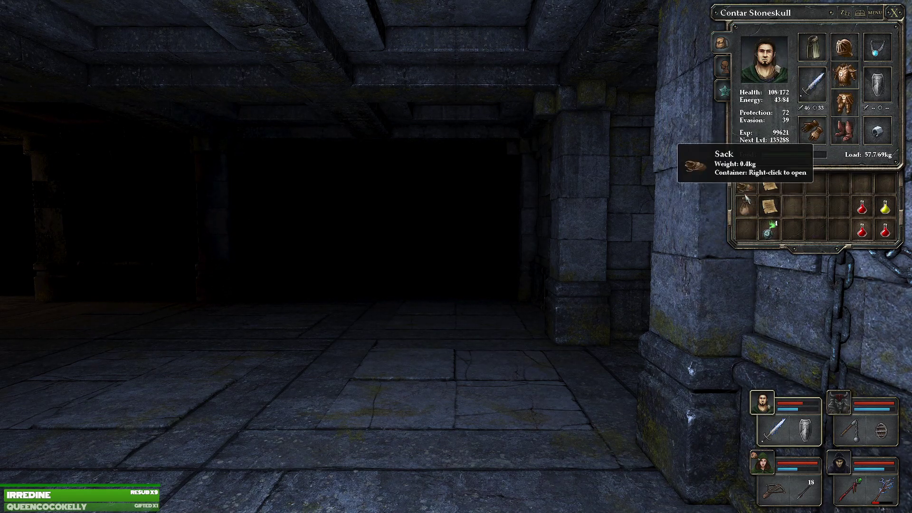
{"action": "key", "text": "3"}
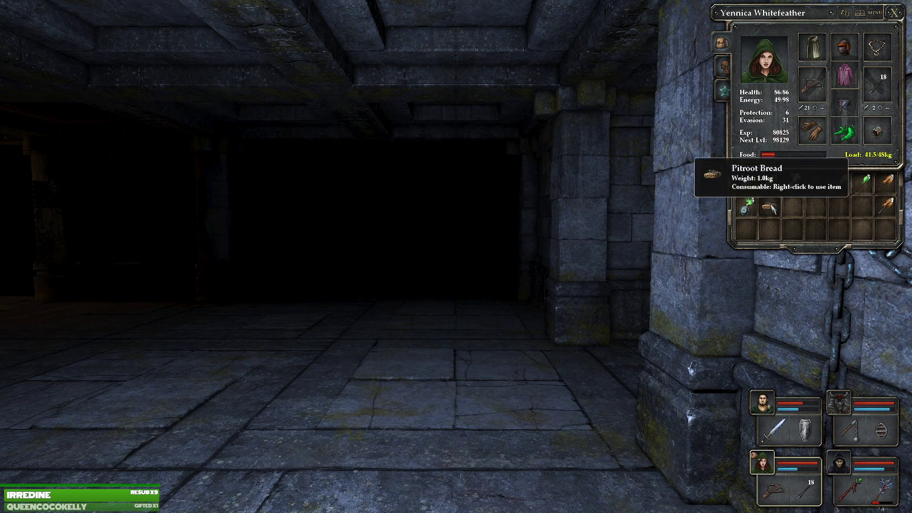
{"action": "key", "text": "4"}
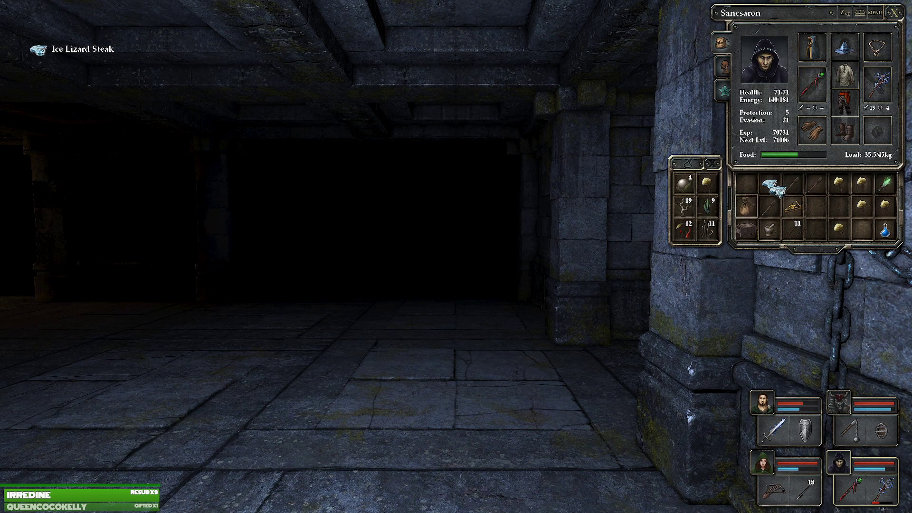
Walk down the long corridor and drop two spare torches on the floor.
{"action": "key", "text": "e"}
{"action": "key", "text": "w"}
{"action": "key", "text": "w"}
{"action": "key", "text": "w"}
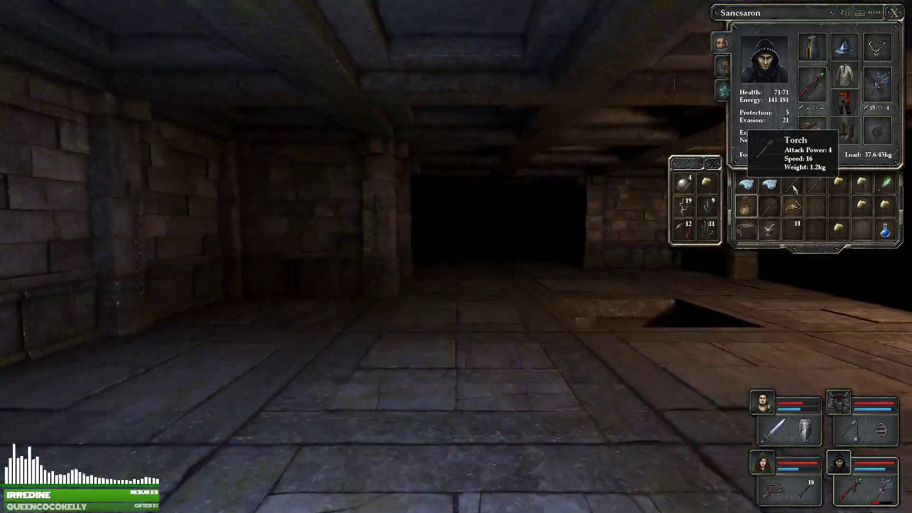
{"action": "key", "text": "w"}
{"action": "key", "text": "q"}
{"action": "key", "text": "w"}
{"action": "left_click", "coordinate": [795, 189]}
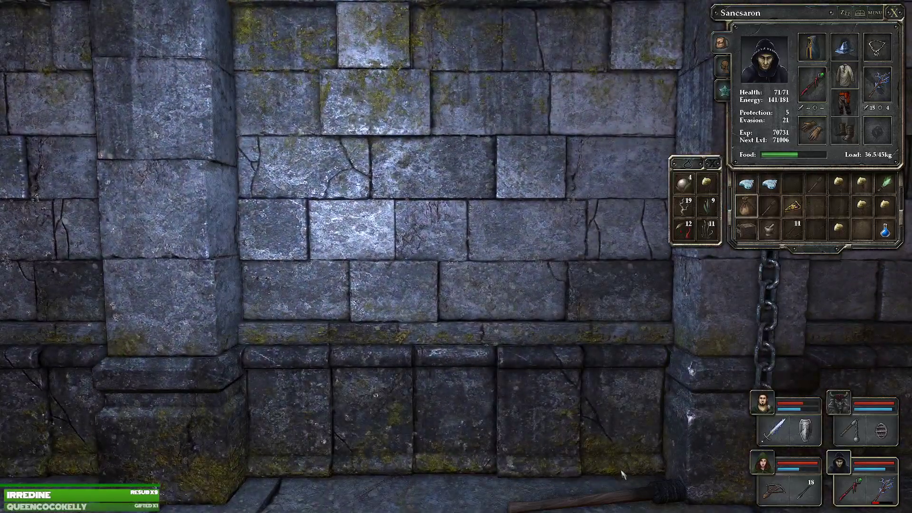
{"action": "left_click", "coordinate": [817, 186]}
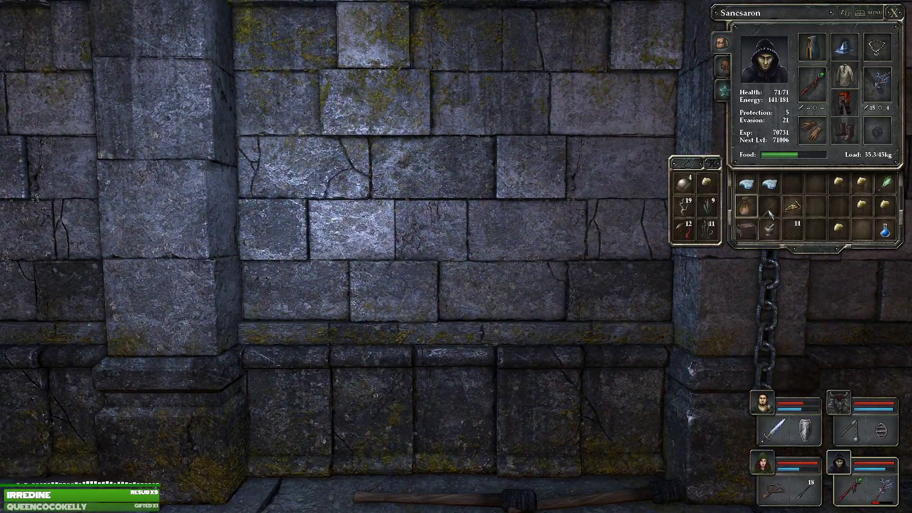
Cast the prepared spell, then move the wall torch into the empty sconce.
{"action": "key", "text": "q"}
{"action": "key", "text": "q"}
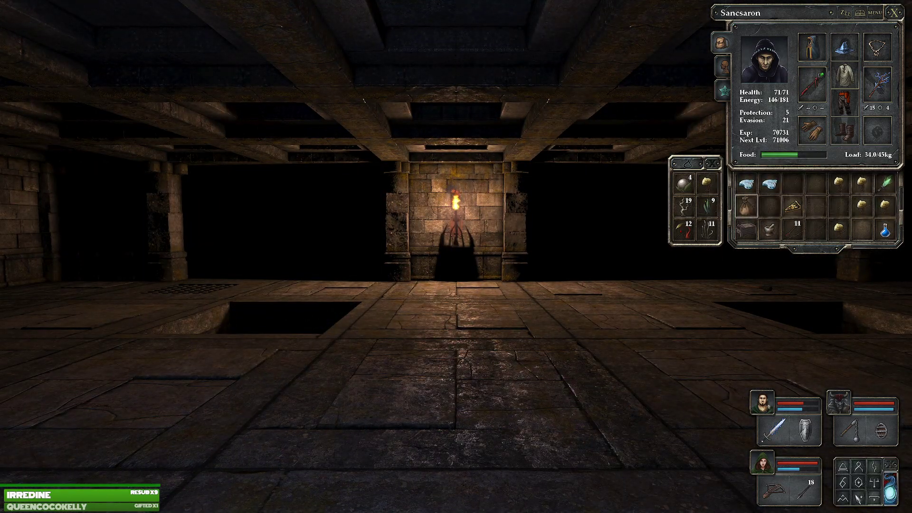
{"action": "right_click", "coordinate": [859, 482]}
{"action": "key", "text": "w"}
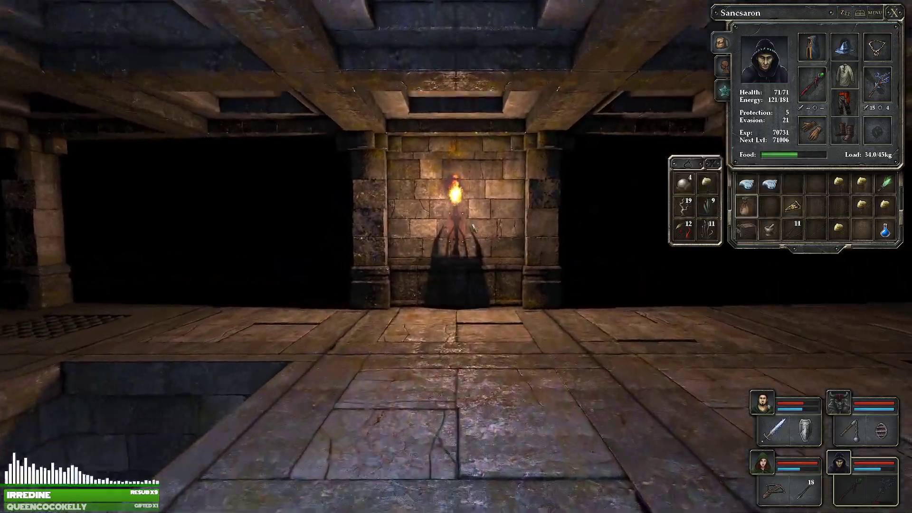
{"action": "key", "text": "w"}
{"action": "left_click", "coordinate": [460, 214]}
{"action": "key", "text": "e"}
{"action": "key", "text": "e"}
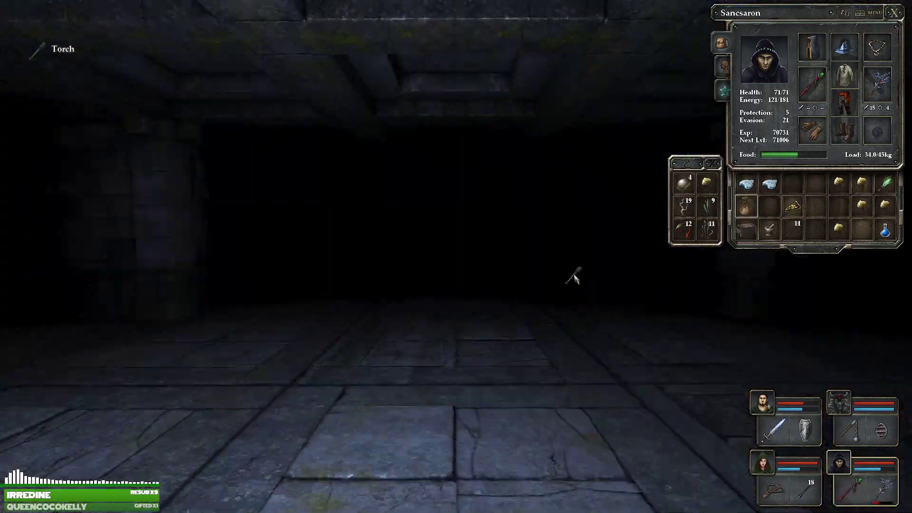
{"action": "key", "text": "w"}
{"action": "key", "text": "w"}
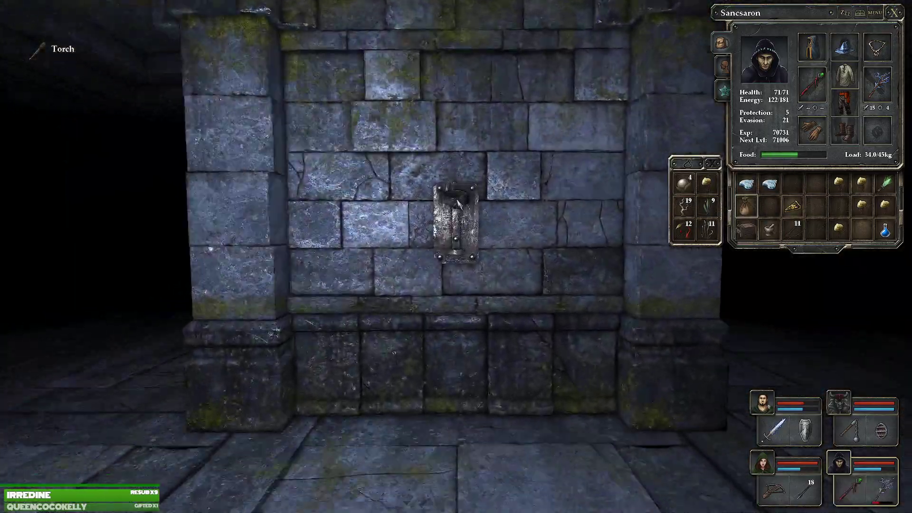
{"action": "left_click", "coordinate": [457, 235]}
Turn toward the right wall and close the character sheet.
{"action": "key", "text": "e"}
{"action": "key", "text": "e"}
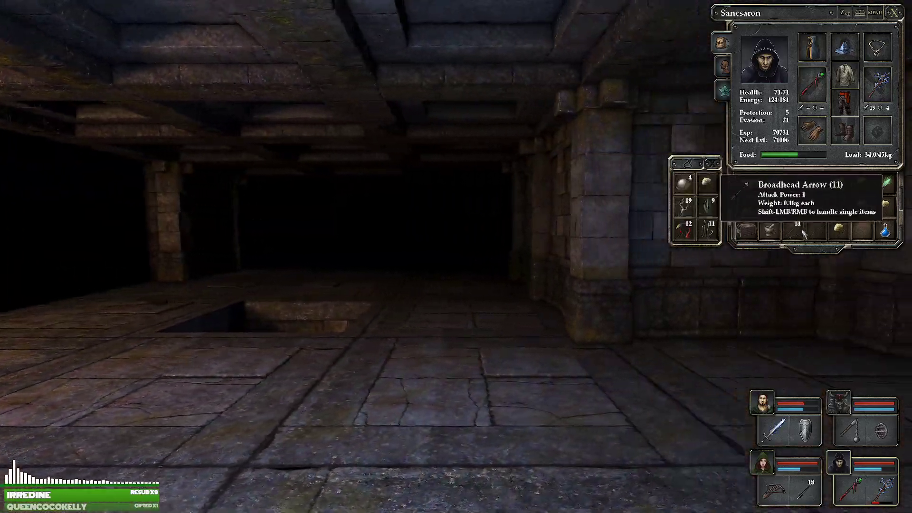
{"action": "key", "text": "w"}
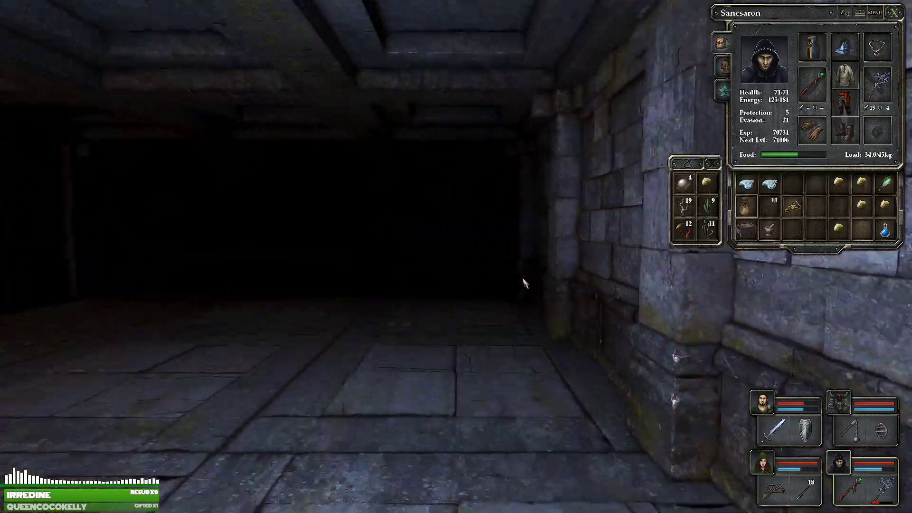
{"action": "key", "text": "Escape"}
Turn toward the floor item and pick up the bread.
{"action": "key", "text": "q"}
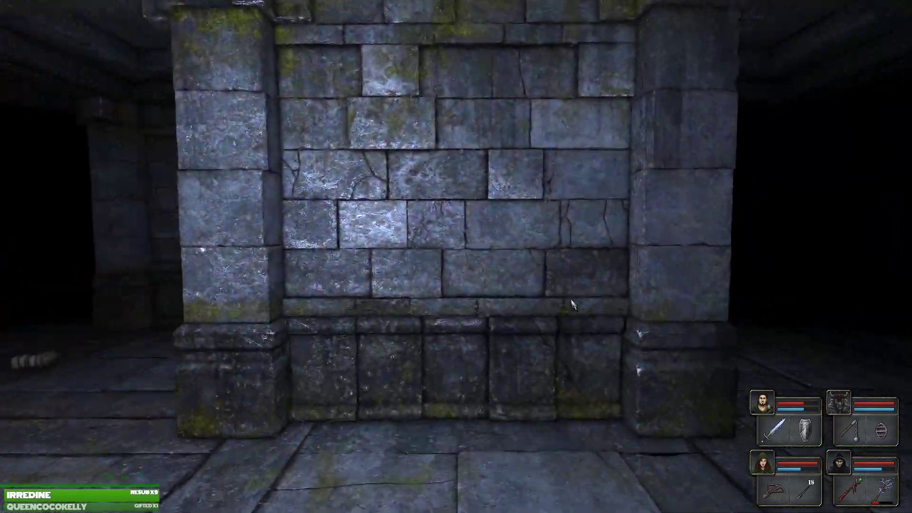
{"action": "key", "text": "s"}
{"action": "key", "text": "q"}
{"action": "key", "text": "q"}
{"action": "key", "text": "w"}
{"action": "left_click", "coordinate": [838, 464]}
{"action": "key", "text": "Tab"}
{"action": "key", "text": "Tab"}
{"action": "key", "text": "q"}
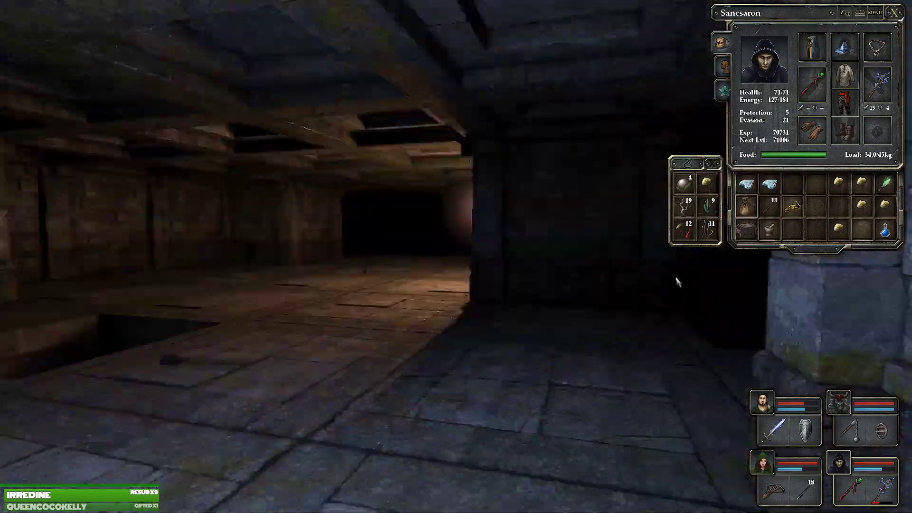
Walk the corridors past the dead-end alcove up to the metal door.
{"action": "key", "text": "w"}
{"action": "key", "text": "e"}
{"action": "key", "text": "q"}
{"action": "key", "text": "w"}
{"action": "key", "text": "e"}
{"action": "key", "text": "e"}
{"action": "key", "text": "s"}
{"action": "key", "text": "w"}
{"action": "key", "text": "q"}
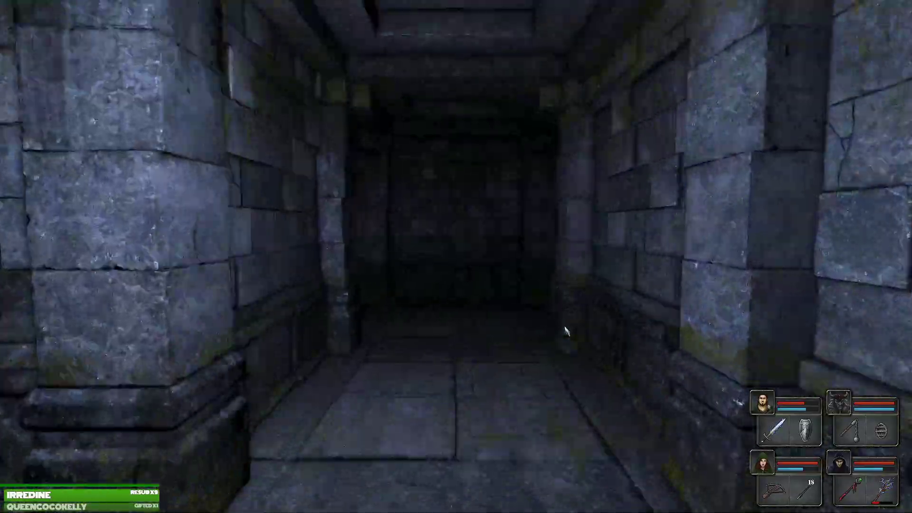
{"action": "key", "text": "w"}
{"action": "key", "text": "q"}
{"action": "key", "text": "q"}
{"action": "key", "text": "w"}
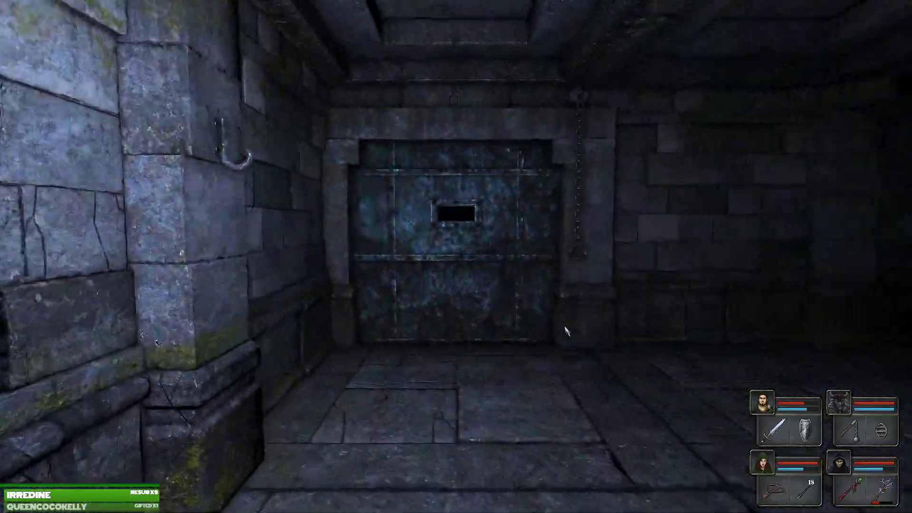
{"action": "key", "text": "w"}
{"action": "key", "text": "q"}
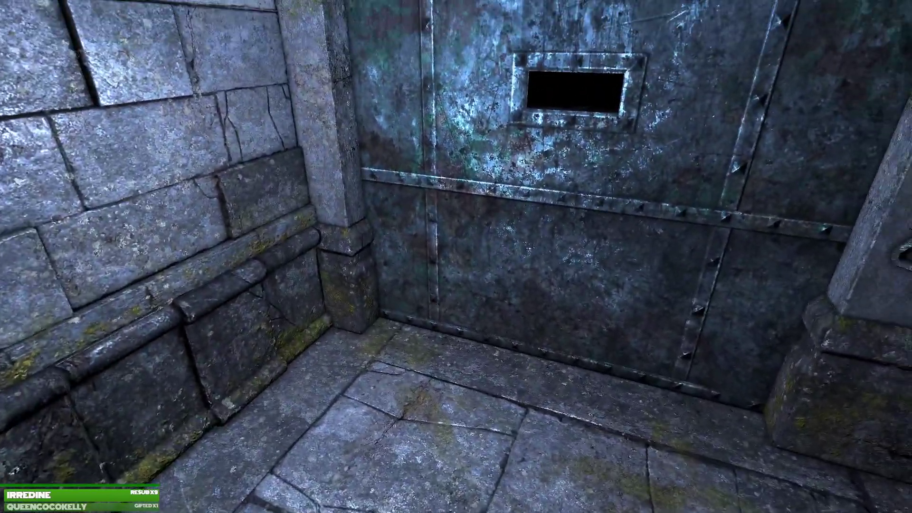
Approach the chained barred gate beside the door, then face the dark corridor.
{"action": "key", "text": "e"}
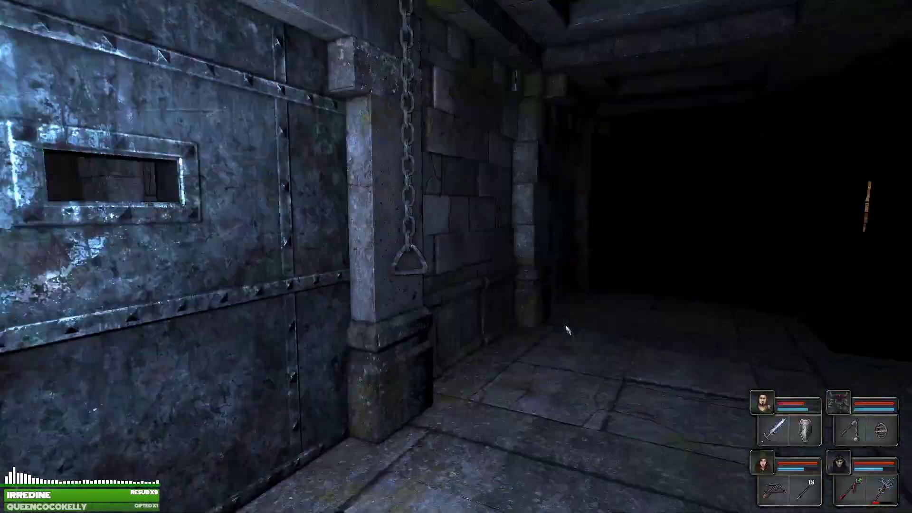
{"action": "key", "text": "w"}
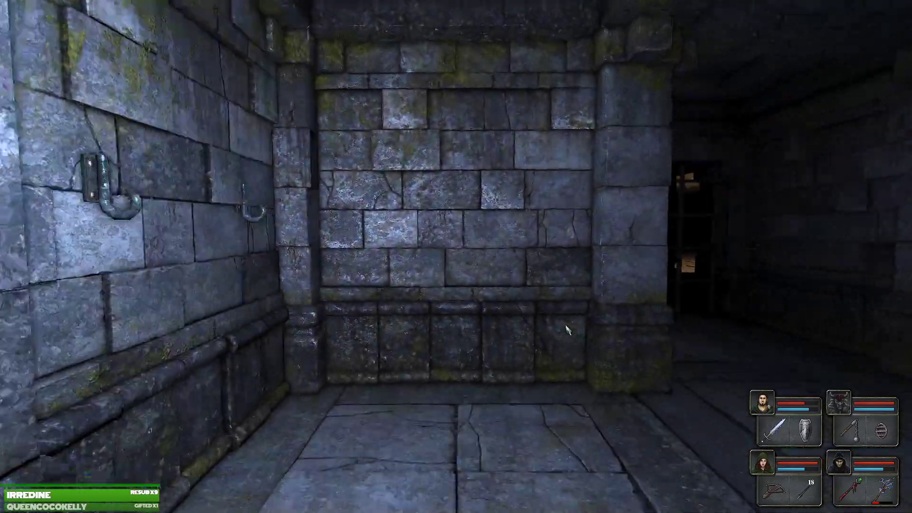
{"action": "key", "text": "e"}
{"action": "key", "text": "w"}
{"action": "key", "text": "w"}
{"action": "key", "text": "e"}
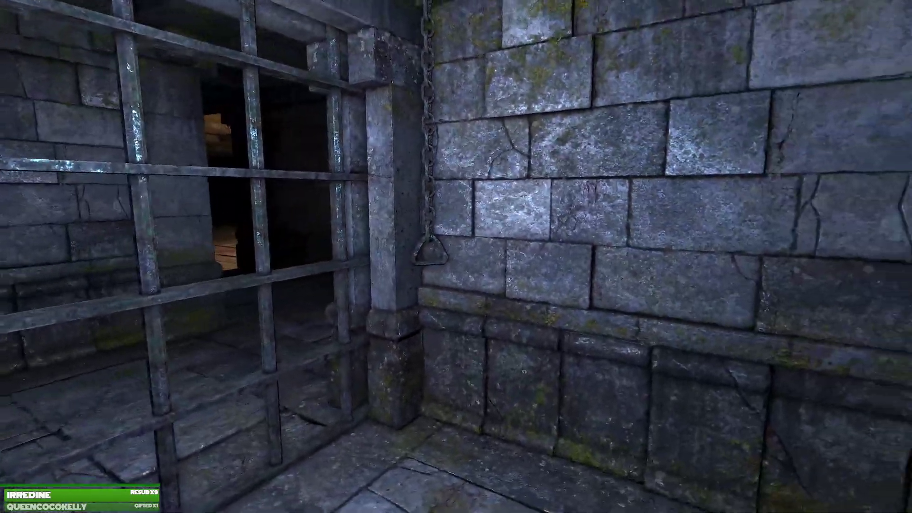
{"action": "key", "text": "e"}
Advance down the dark corridor through the room doorway.
{"action": "key", "text": "w"}
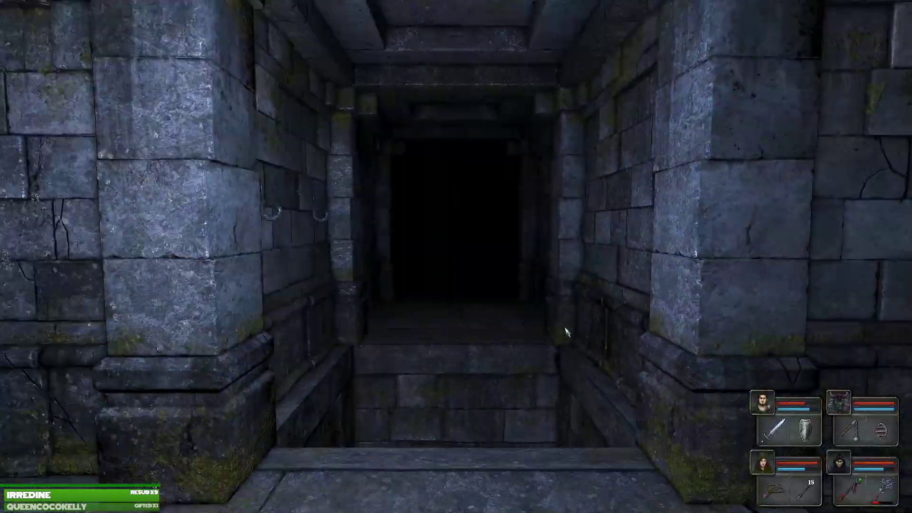
{"action": "key", "text": "e"}
{"action": "key", "text": "e"}
{"action": "key", "text": "w"}
{"action": "key", "text": "q"}
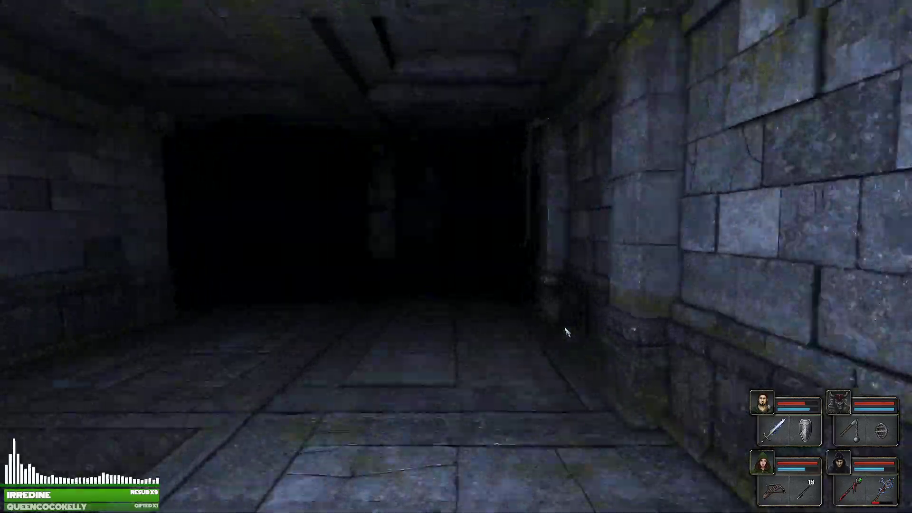
{"action": "key", "text": "w"}
{"action": "key", "text": "w"}
{"action": "key", "text": "q"}
{"action": "key", "text": "w"}
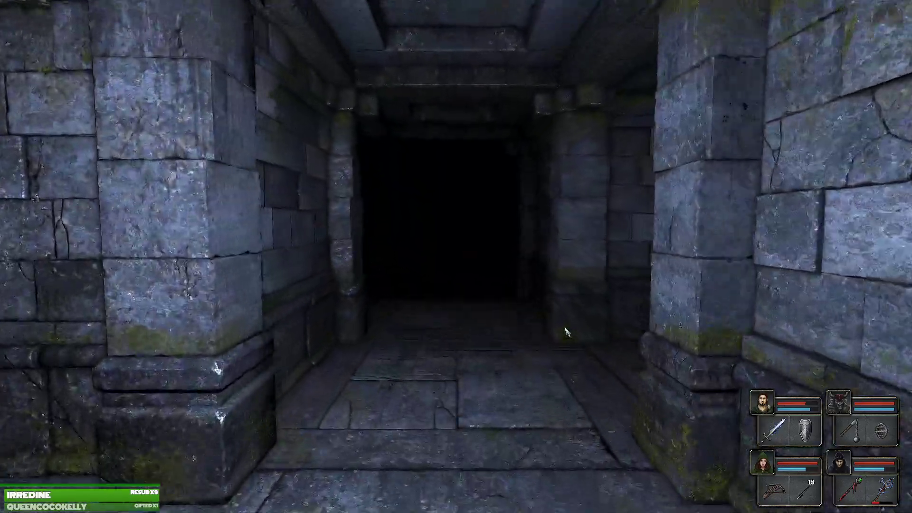
{"action": "key", "text": "q"}
{"action": "key", "text": "e"}
Inspect the alcove walls and continue toward the lit opening.
{"action": "key", "text": "d"}
{"action": "key", "text": "w"}
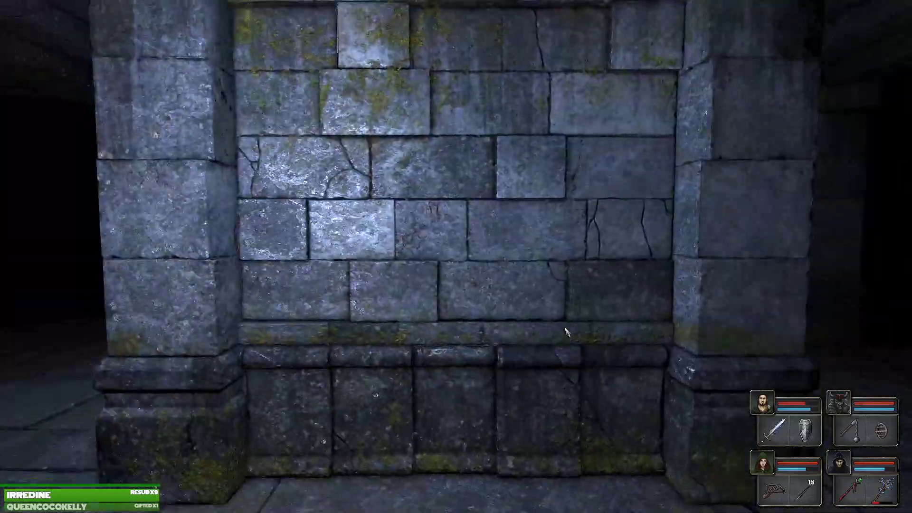
{"action": "key", "text": "q"}
{"action": "key", "text": "e"}
{"action": "key", "text": "w"}
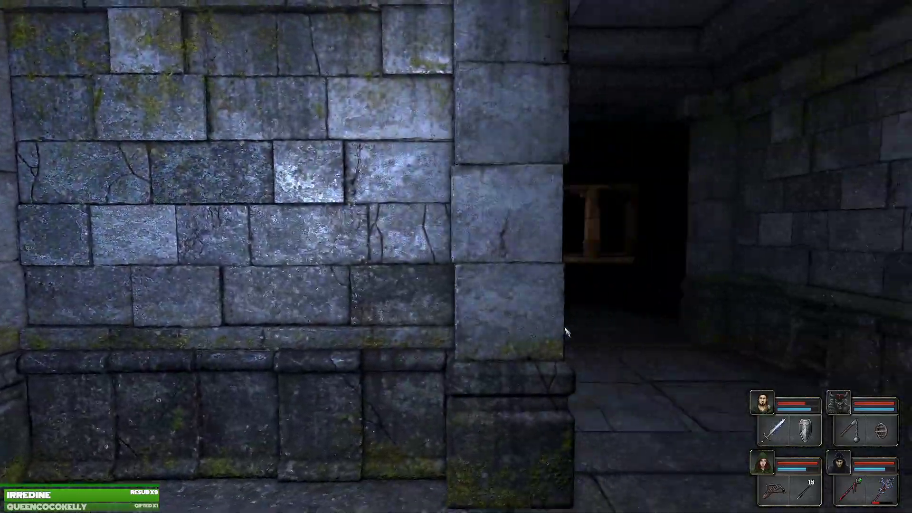
{"action": "key", "text": "d"}
{"action": "key", "text": "q"}
{"action": "key", "text": "e"}
{"action": "key", "text": "w"}
{"action": "key", "text": "q"}
{"action": "key", "text": "w"}
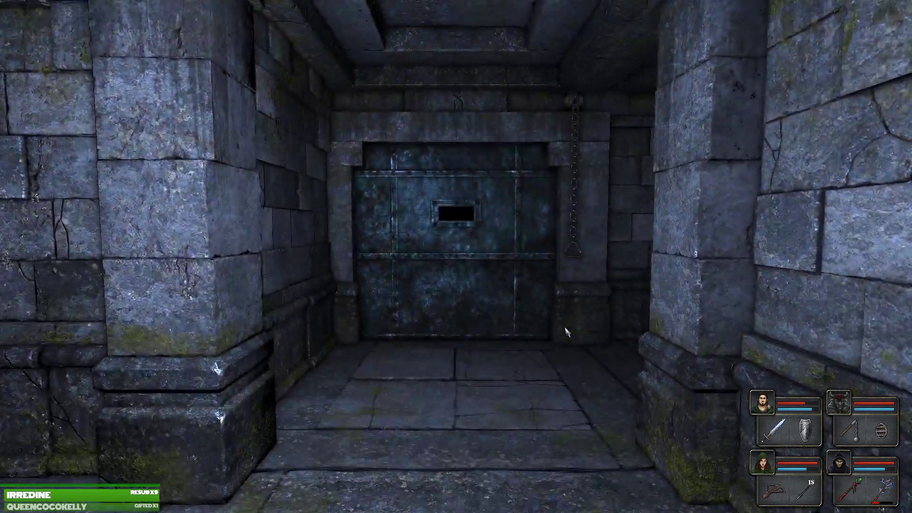
{"action": "key", "text": "e"}
Sidestep the pit into the pillared hall and kill the green creature.
{"action": "key", "text": "d"}
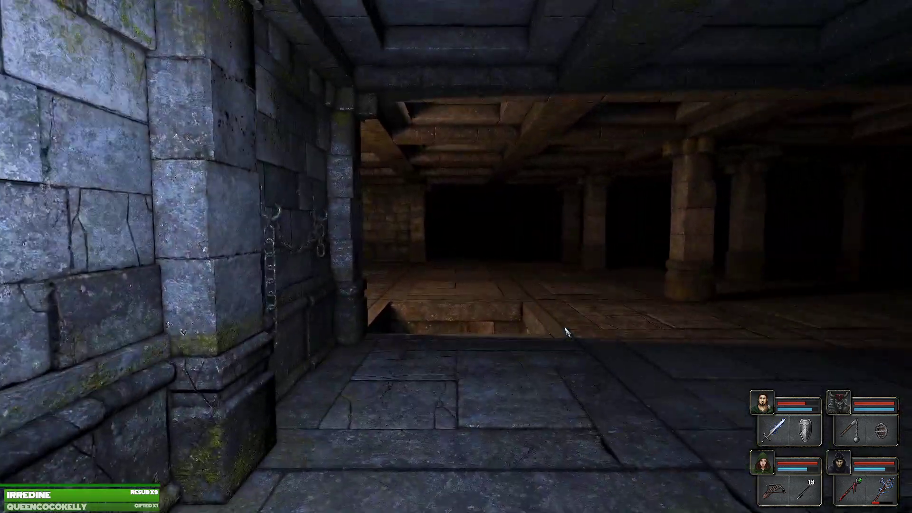
{"action": "key", "text": "d"}
{"action": "key", "text": "w"}
{"action": "key", "text": "w"}
{"action": "key", "text": "q"}
{"action": "key", "text": "e"}
{"action": "key", "text": "w"}
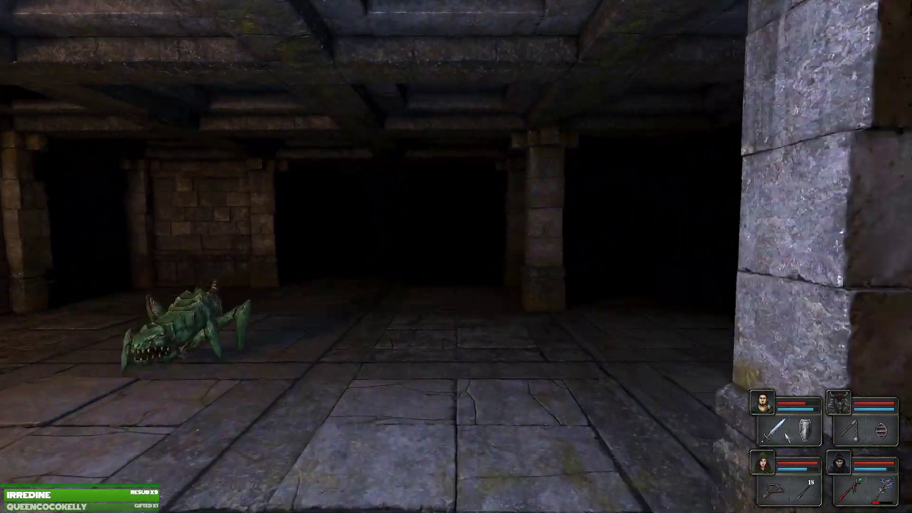
{"action": "key", "text": "q"}
{"action": "right_click", "coordinate": [777, 429]}
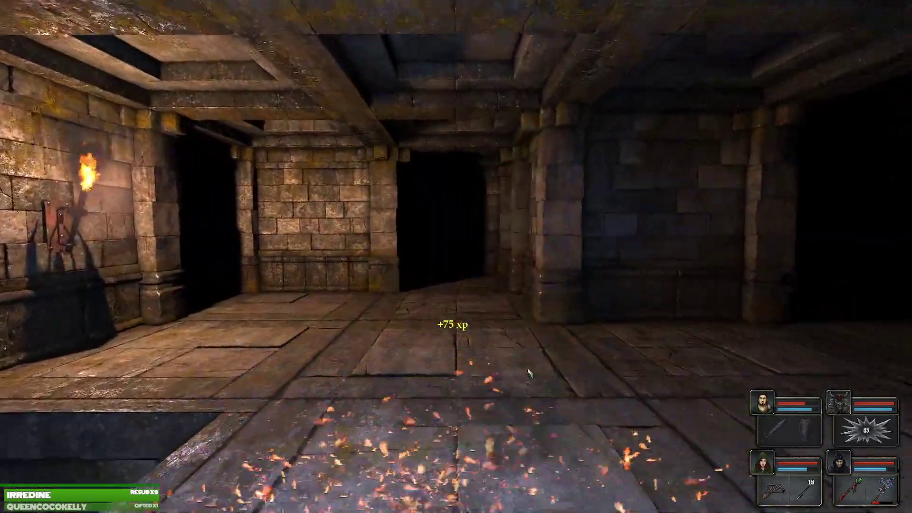
Continue down the corridor into the alcove with the chain.
{"action": "key", "text": "w"}
{"action": "key", "text": "w"}
{"action": "key", "text": "w"}
{"action": "key", "text": "w"}
{"action": "key", "text": "e"}
{"action": "key", "text": "w"}
{"action": "key", "text": "w"}
{"action": "key", "text": "q"}
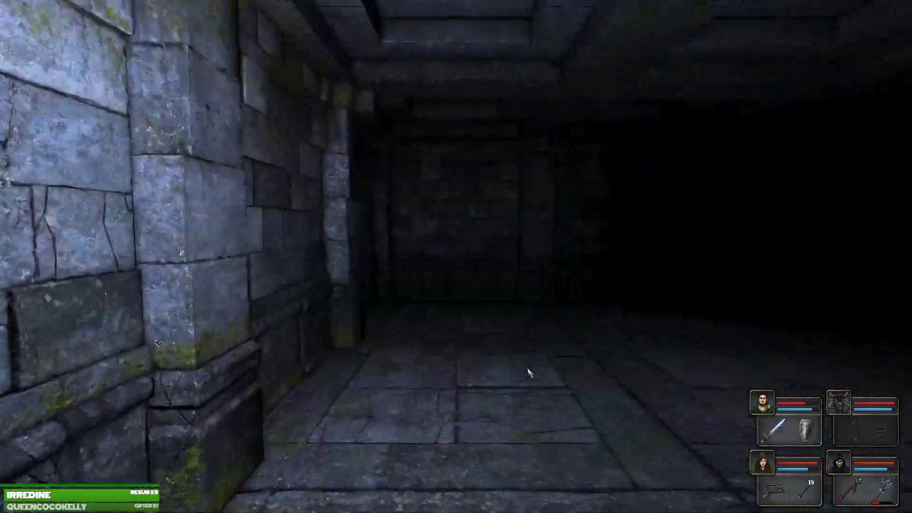
{"action": "key", "text": "e"}
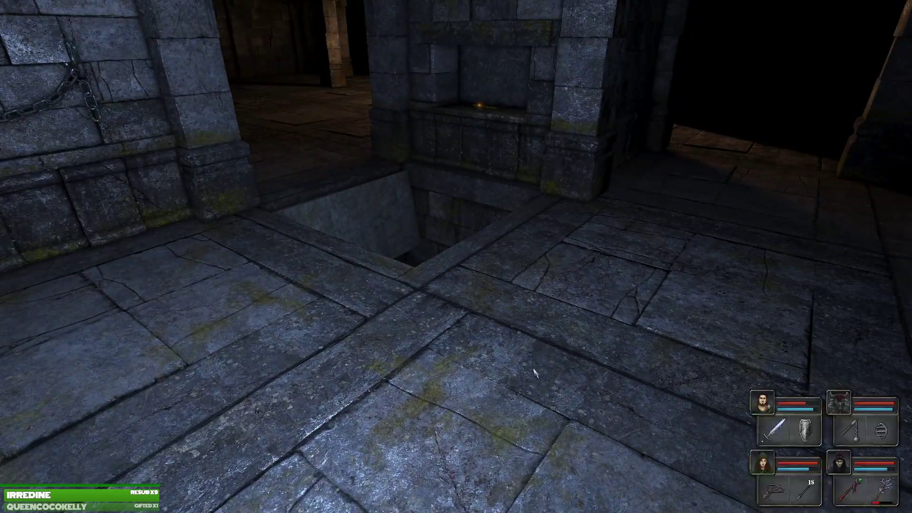
{"action": "key", "text": "w"}
{"action": "key", "text": "w"}
{"action": "key", "text": "q"}
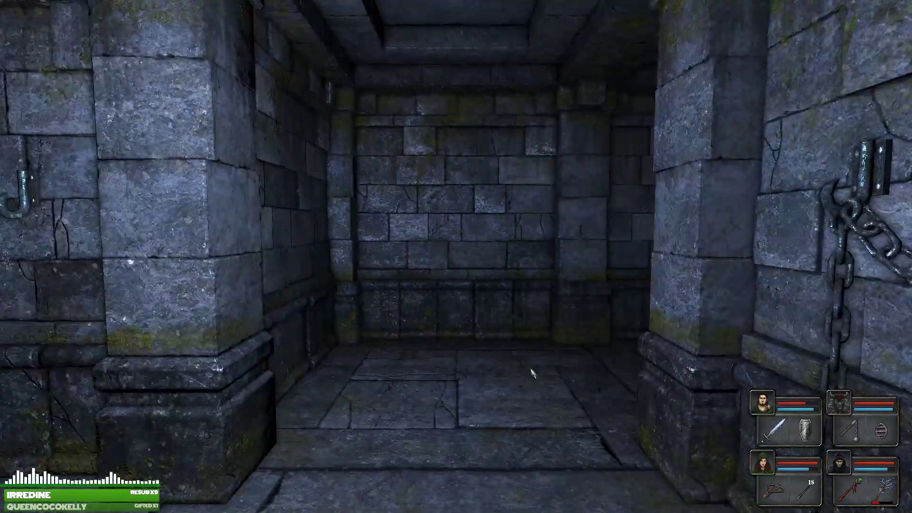
Examine the stone and pillar walls of the corner.
{"action": "key", "text": "w"}
{"action": "key", "text": "w"}
{"action": "key", "text": "e"}
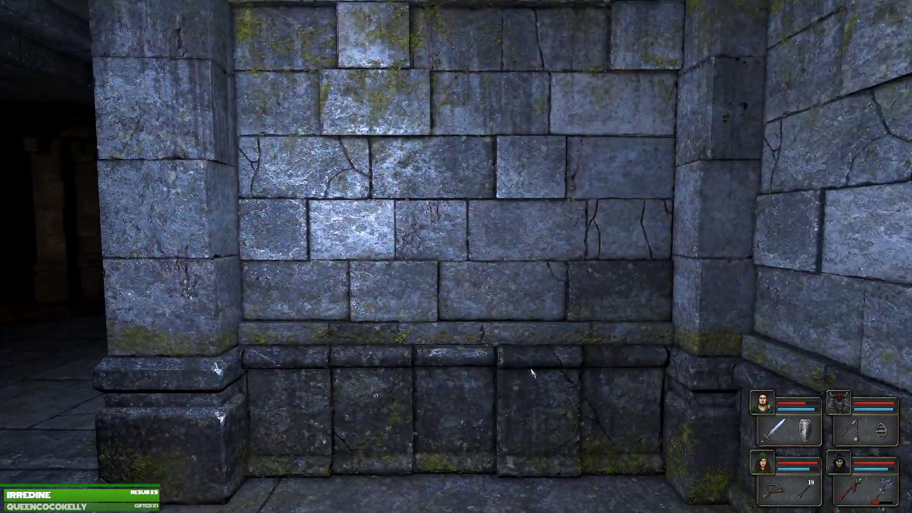
{"action": "key", "text": "w"}
{"action": "key", "text": "q"}
{"action": "key", "text": "e"}
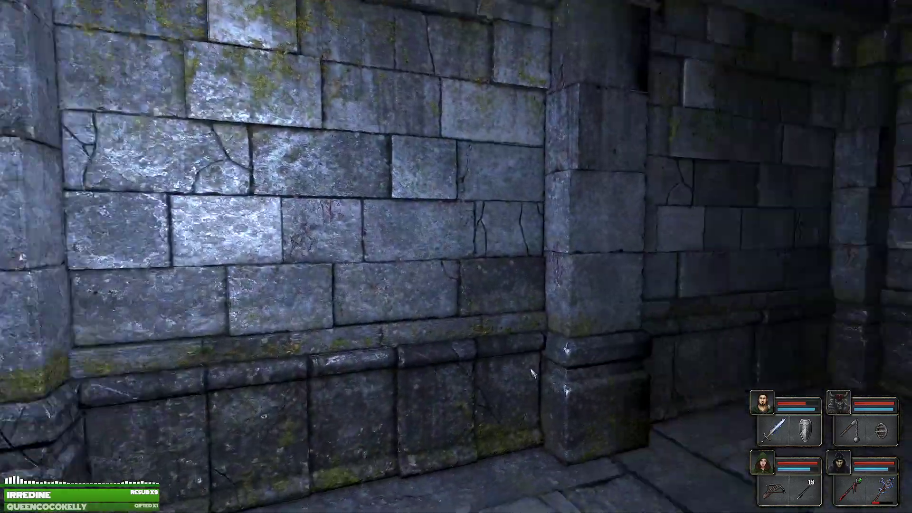
{"action": "key", "text": "w"}
{"action": "key", "text": "q"}
{"action": "key", "text": "e"}
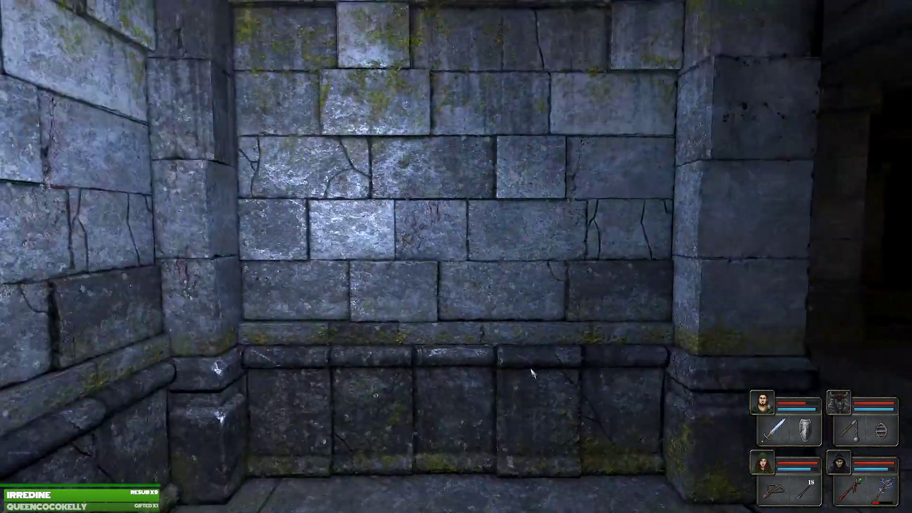
{"action": "key", "text": "e"}
{"action": "key", "text": "w"}
Line up with the corridor and stop before the doorway between pillars.
{"action": "key", "text": "q"}
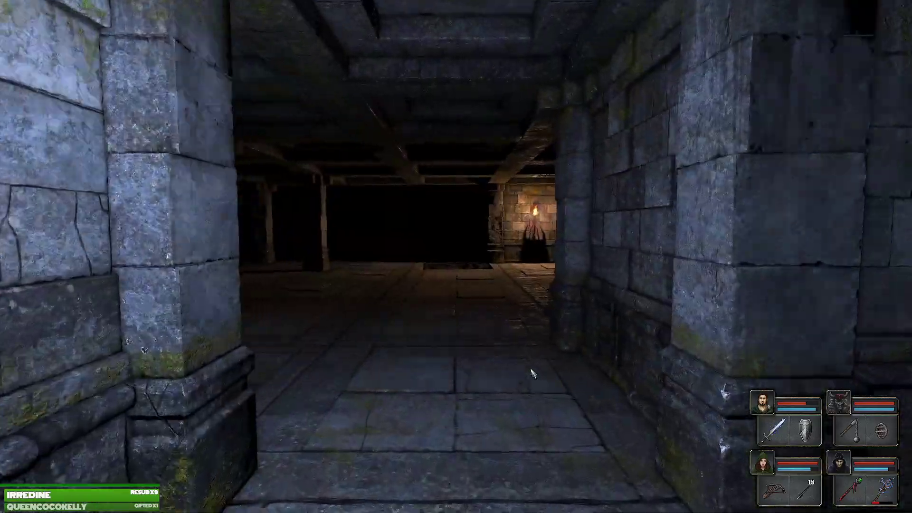
{"action": "key", "text": "d"}
{"action": "key", "text": "d"}
{"action": "key", "text": "w"}
{"action": "key", "text": "q"}
{"action": "key", "text": "q"}
{"action": "key", "text": "w"}
Enter the room and walk up to face a lever on the three-lever wall.
{"action": "key", "text": "w"}
{"action": "key", "text": "e"}
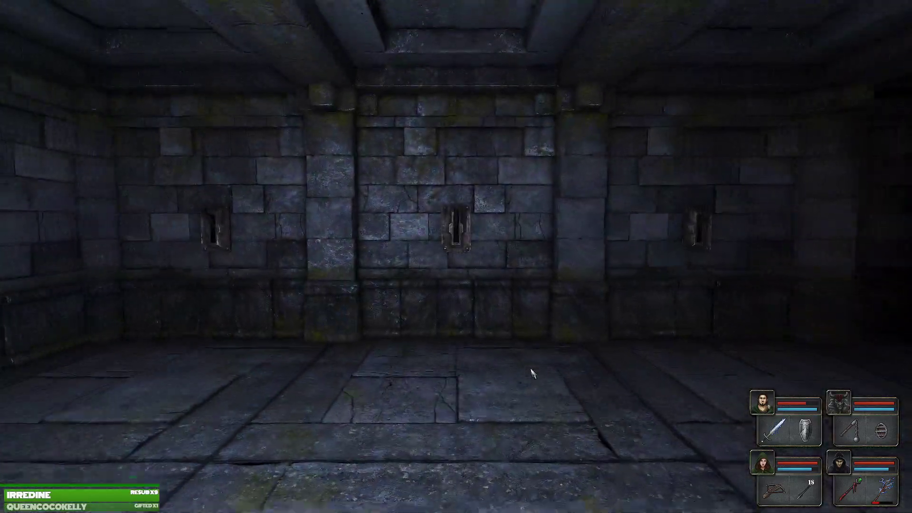
{"action": "key", "text": "w"}
{"action": "key", "text": "q"}
{"action": "key", "text": "q"}
{"action": "key", "text": "e"}
{"action": "key", "text": "w"}
{"action": "key", "text": "e"}
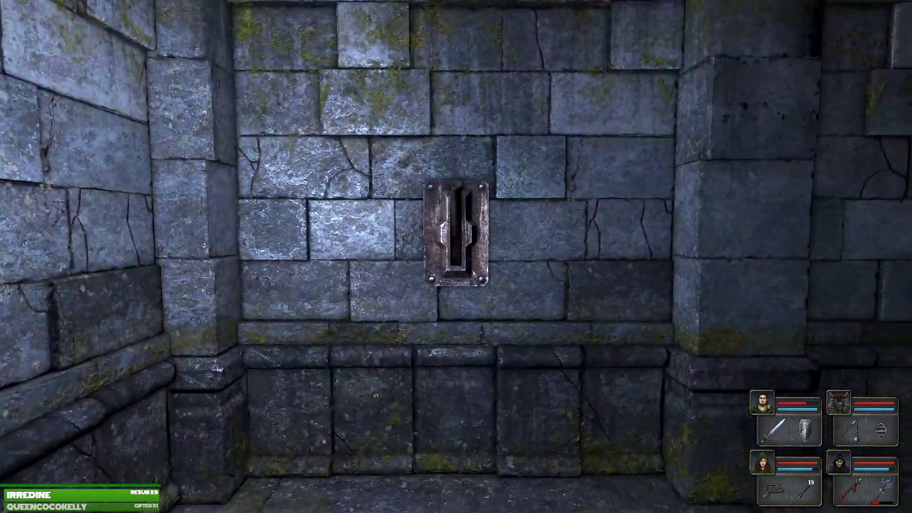
{"action": "key", "text": "q"}
{"action": "key", "text": "q"}
{"action": "key", "text": "e"}
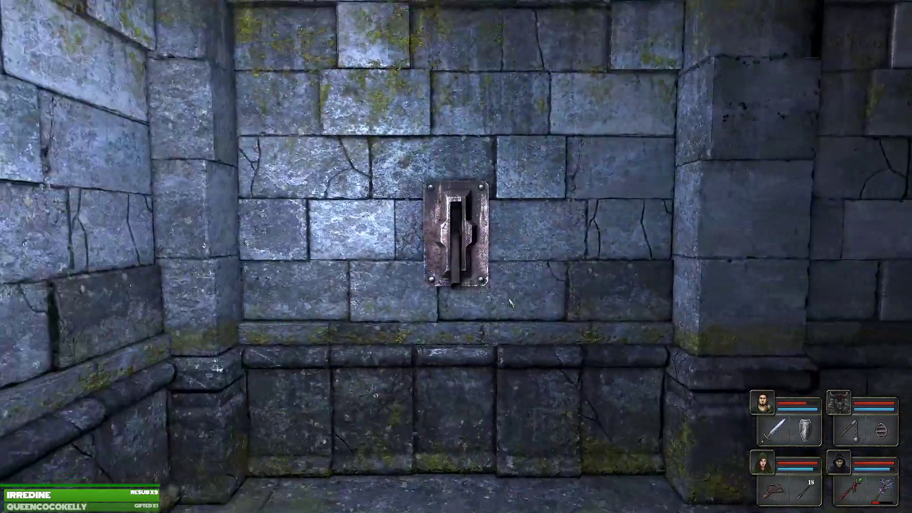
Step sideways between adjacent levers, glancing back toward the torch-lit corridor.
{"action": "key", "text": "d"}
{"action": "key", "text": "d"}
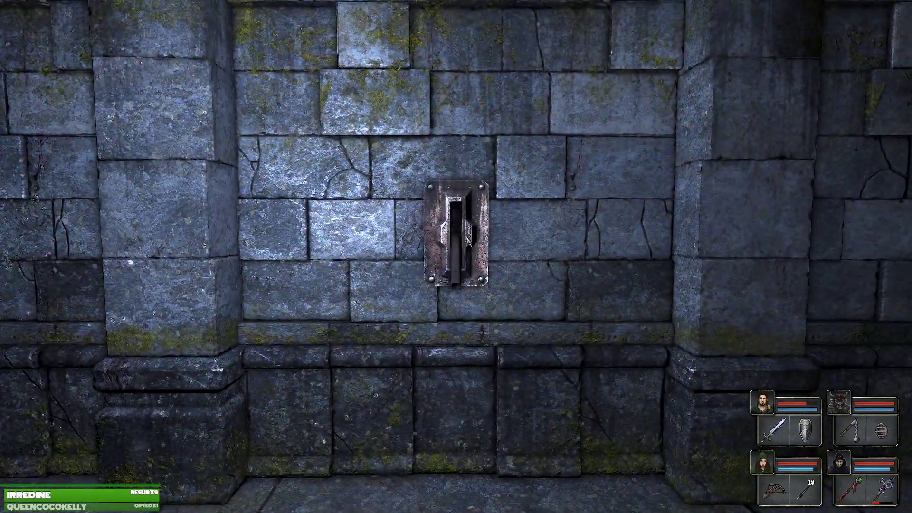
{"action": "key", "text": "a"}
{"action": "key", "text": "a"}
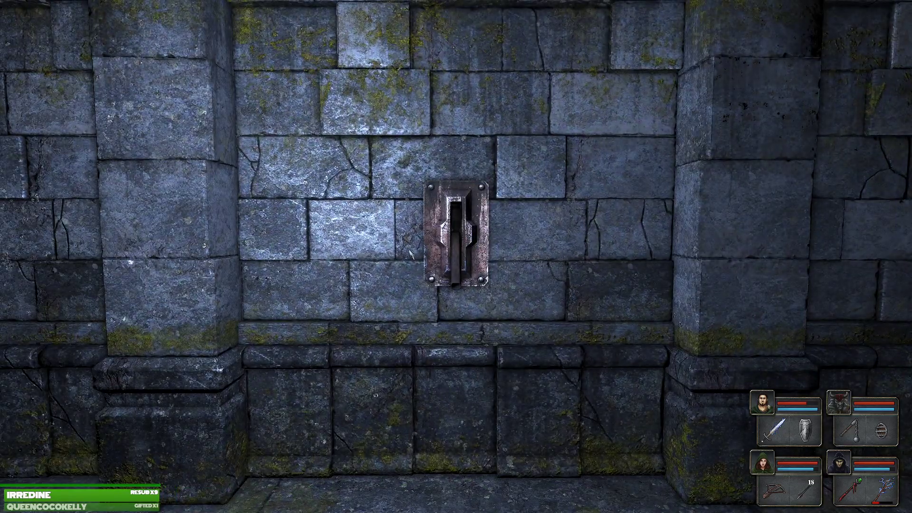
{"action": "key", "text": "q"}
{"action": "key", "text": "q"}
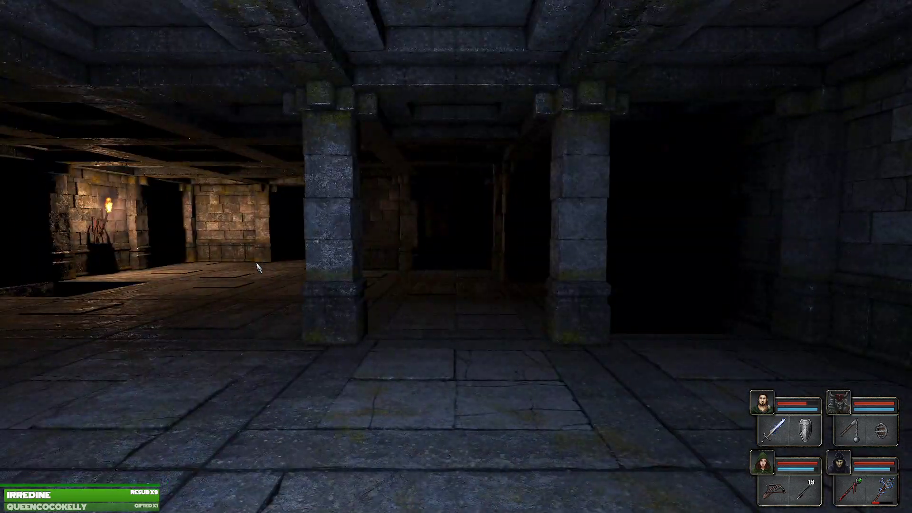
{"action": "key", "text": "q"}
{"action": "key", "text": "q"}
{"action": "key", "text": "w"}
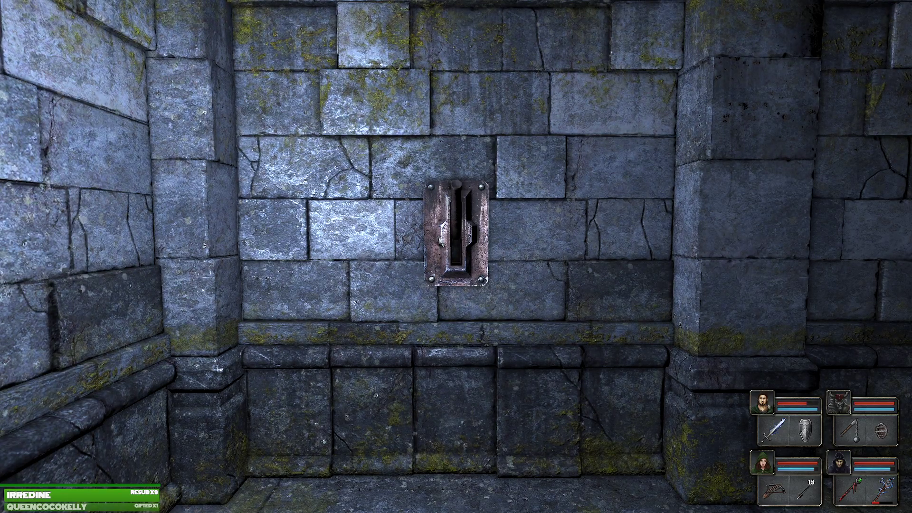
{"action": "key", "text": "d"}
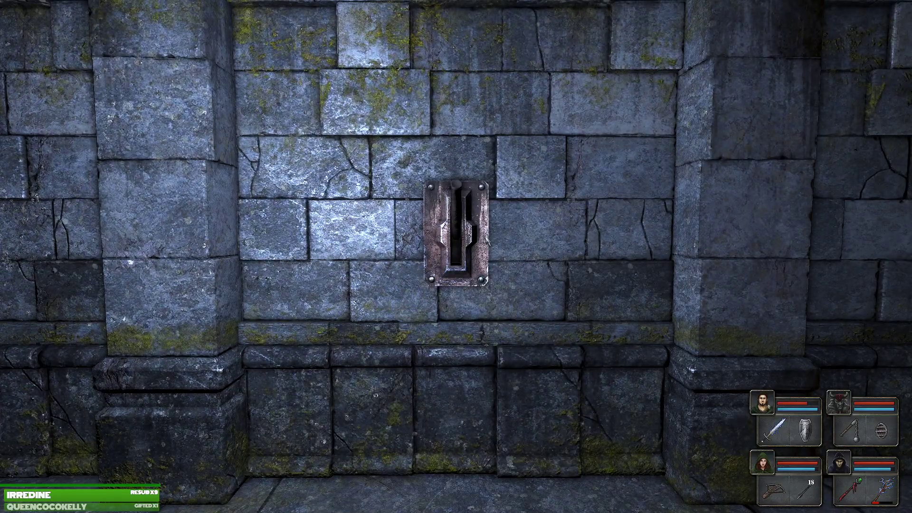
{"action": "key", "text": "e"}
{"action": "key", "text": "q"}
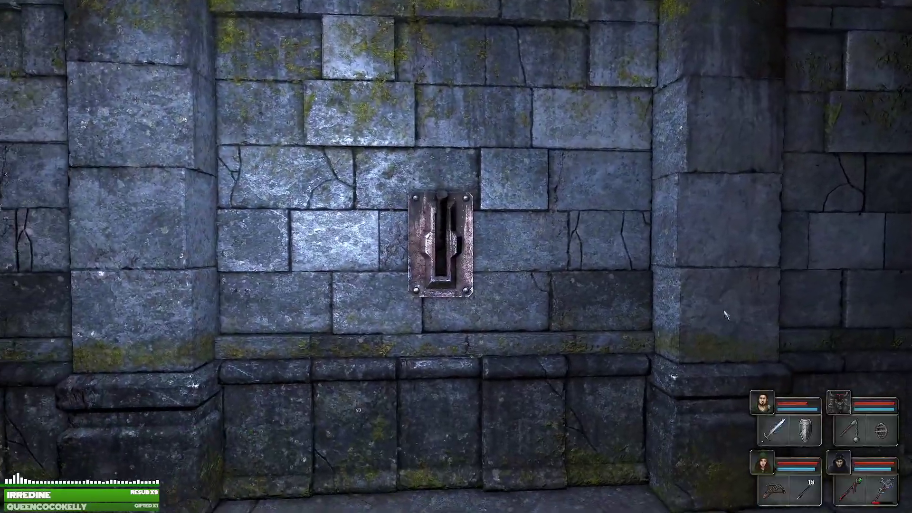
Cross the lever chamber toward the dark corridor opening.
{"action": "key", "text": "e"}
{"action": "key", "text": "w"}
{"action": "key", "text": "w"}
{"action": "key", "text": "q"}
{"action": "key", "text": "e"}
{"action": "key", "text": "e"}
{"action": "key", "text": "w"}
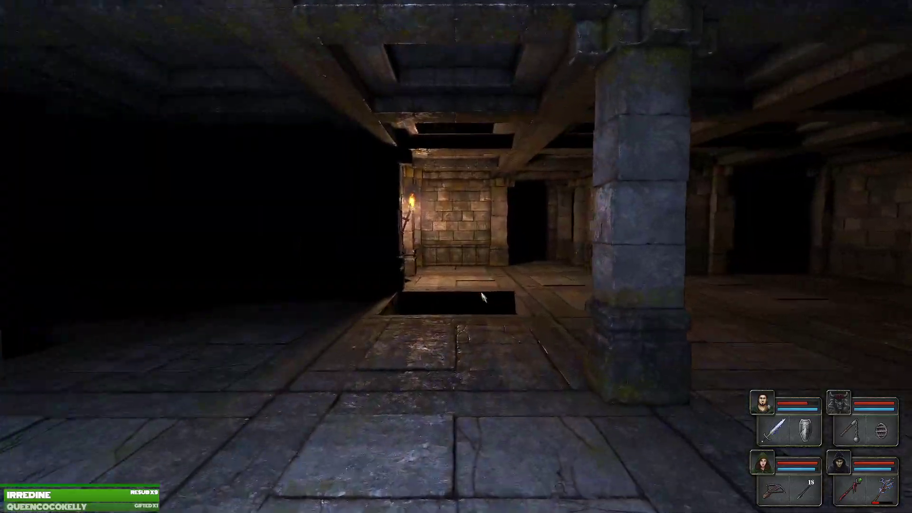
{"action": "key", "text": "w"}
{"action": "key", "text": "w"}
{"action": "key", "text": "e"}
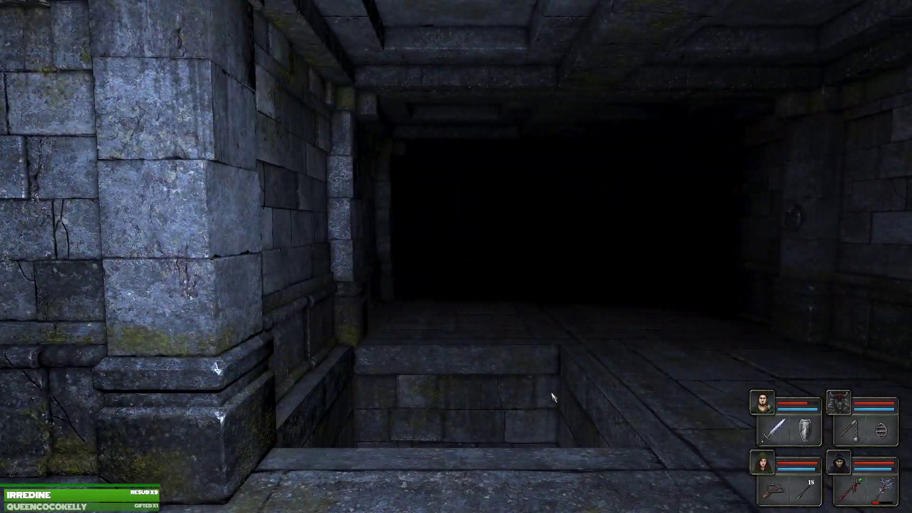
{"action": "key", "text": "e"}
{"action": "key", "text": "e"}
Walk to the closed metal door and into the narrow side corridor.
{"action": "key", "text": "w"}
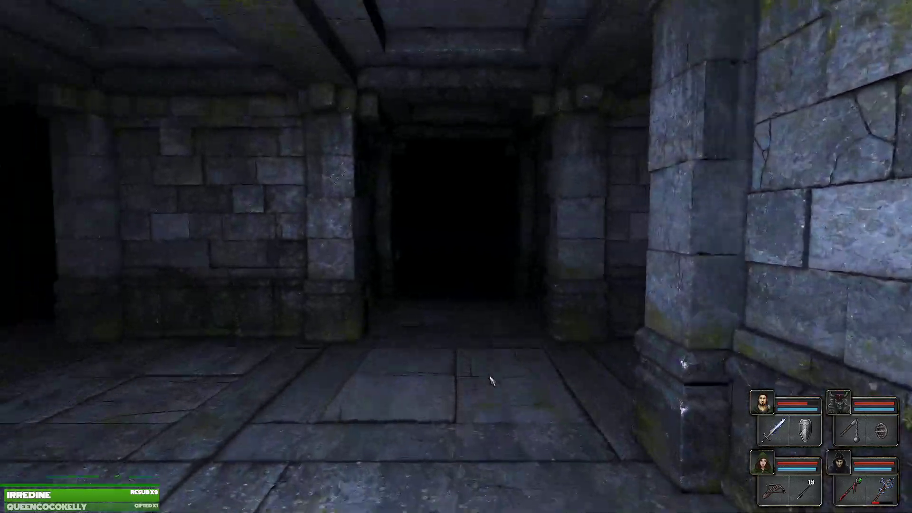
{"action": "key", "text": "q"}
{"action": "key", "text": "e"}
{"action": "key", "text": "w"}
{"action": "key", "text": "w"}
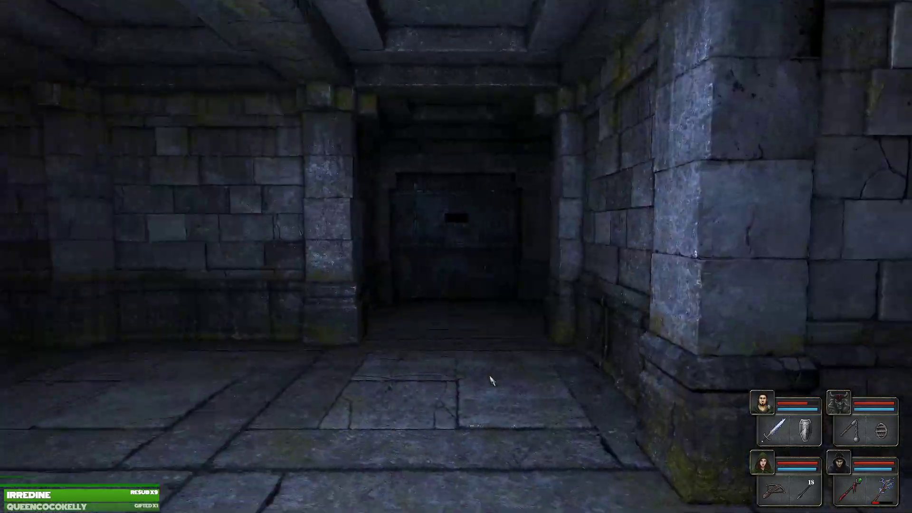
{"action": "key", "text": "w"}
{"action": "key", "text": "w"}
{"action": "key", "text": "q"}
{"action": "key", "text": "w"}
{"action": "key", "text": "w"}
{"action": "key", "text": "q"}
{"action": "key", "text": "d"}
{"action": "key", "text": "q"}
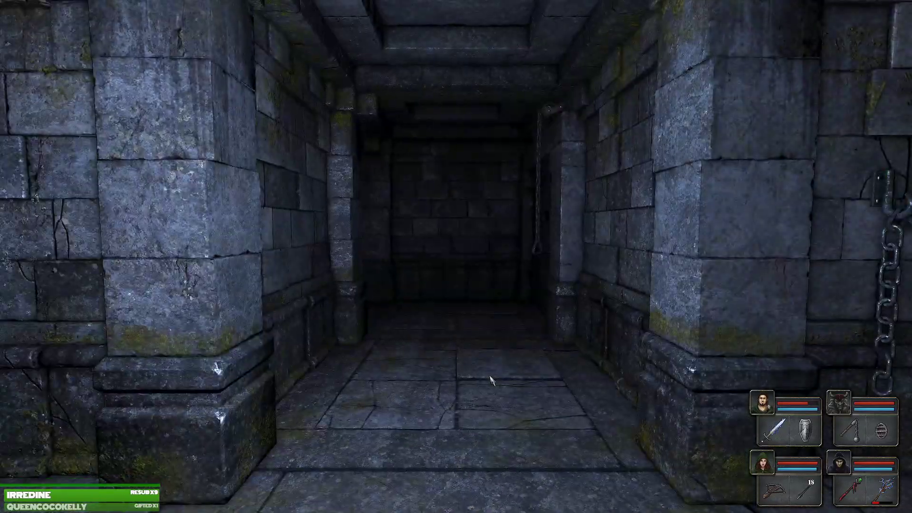
{"action": "key", "text": "q"}
{"action": "key", "text": "e"}
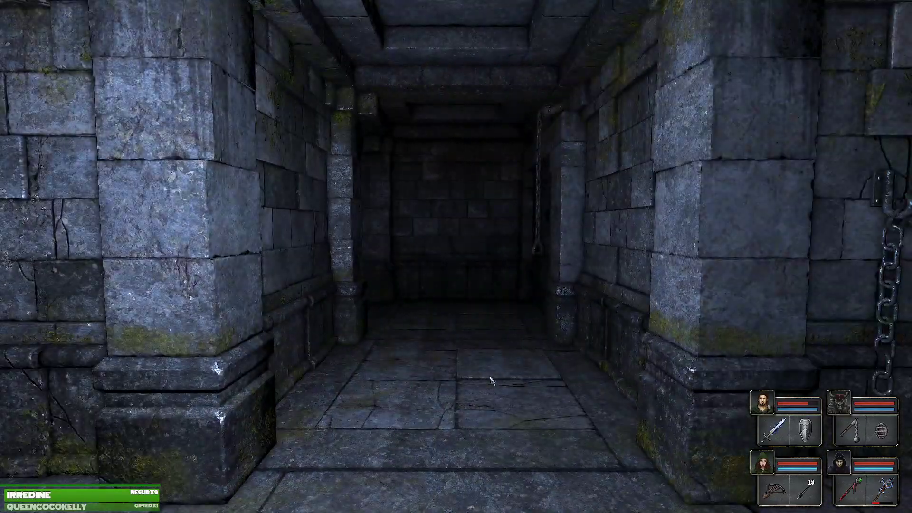
{"action": "key", "text": "e"}
{"action": "key", "text": "q"}
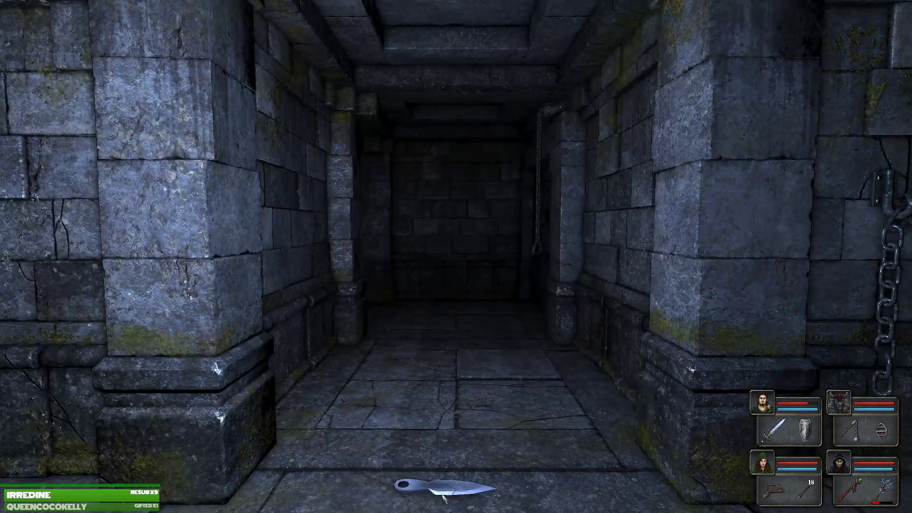
Check the Goromorg Temple II map, then walk past the pit.
{"action": "key", "text": "Tab"}
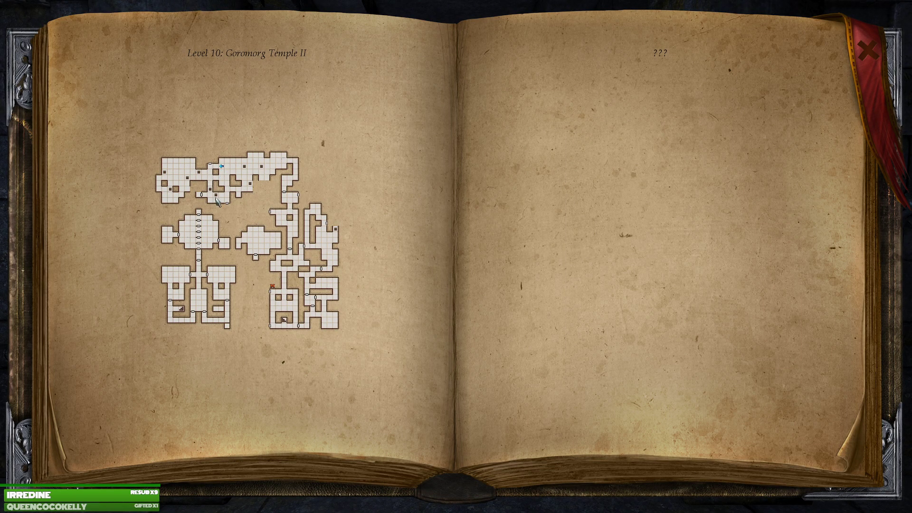
{"action": "key", "text": "Tab"}
{"action": "key", "text": "w"}
{"action": "key", "text": "e"}
{"action": "key", "text": "w"}
{"action": "key", "text": "w"}
{"action": "key", "text": "w"}
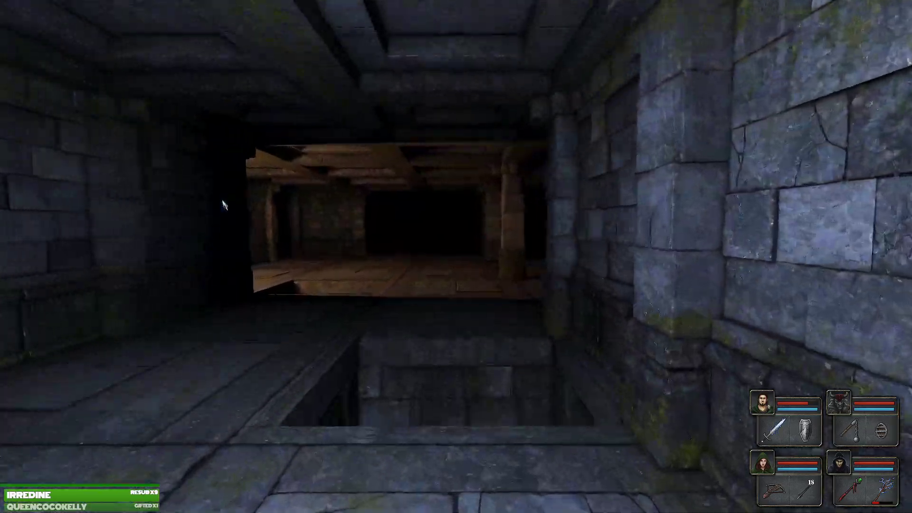
{"action": "key", "text": "w"}
Look over the chained lever wall, the two-lever wall and the single centred lever.
{"action": "key", "text": "q"}
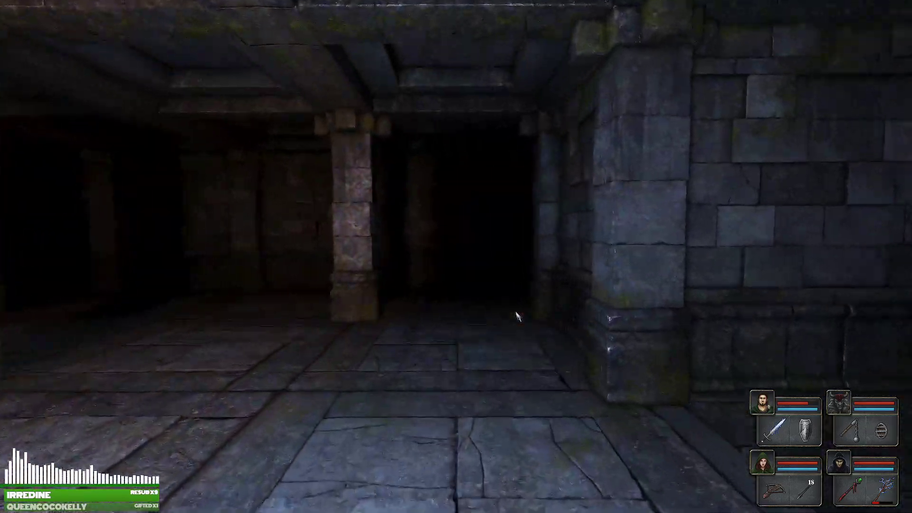
{"action": "key", "text": "w"}
{"action": "key", "text": "w"}
{"action": "key", "text": "w"}
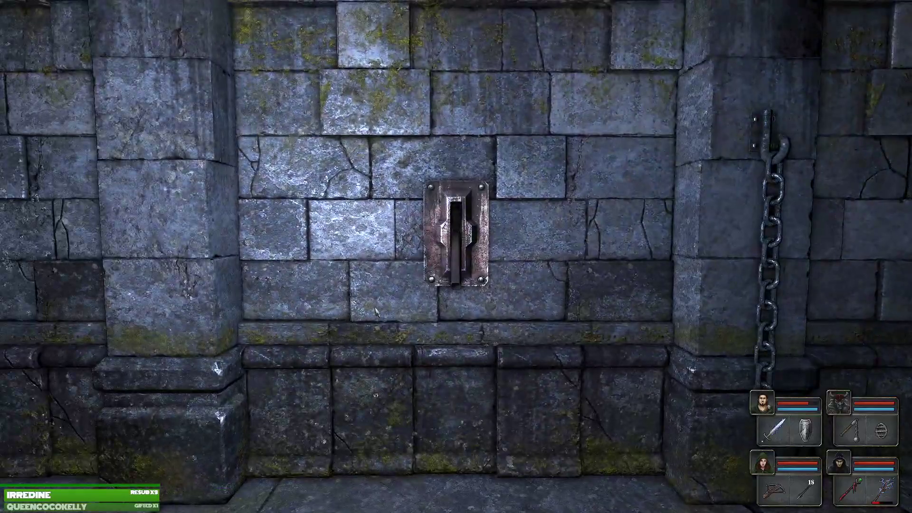
{"action": "key", "text": "q"}
{"action": "key", "text": "w"}
{"action": "key", "text": "w"}
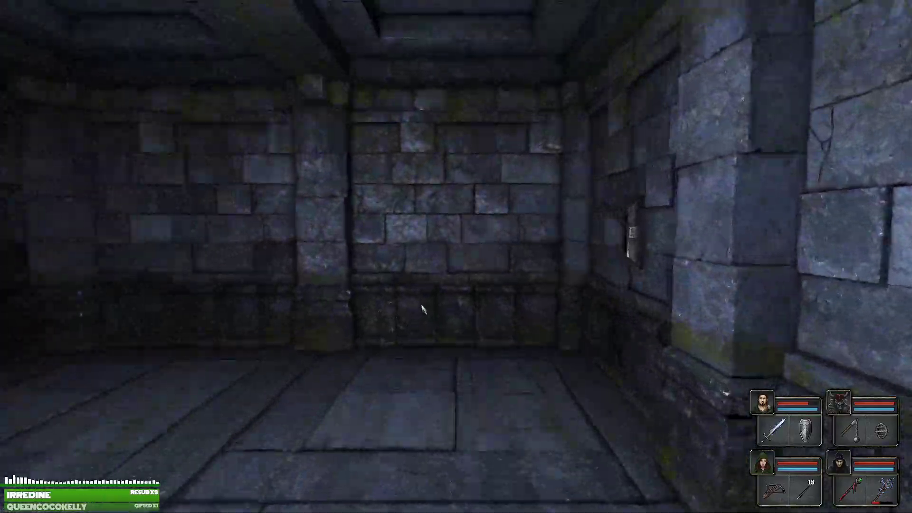
{"action": "key", "text": "w"}
{"action": "key", "text": "e"}
{"action": "key", "text": "w"}
{"action": "key", "text": "w"}
{"action": "key", "text": "d"}
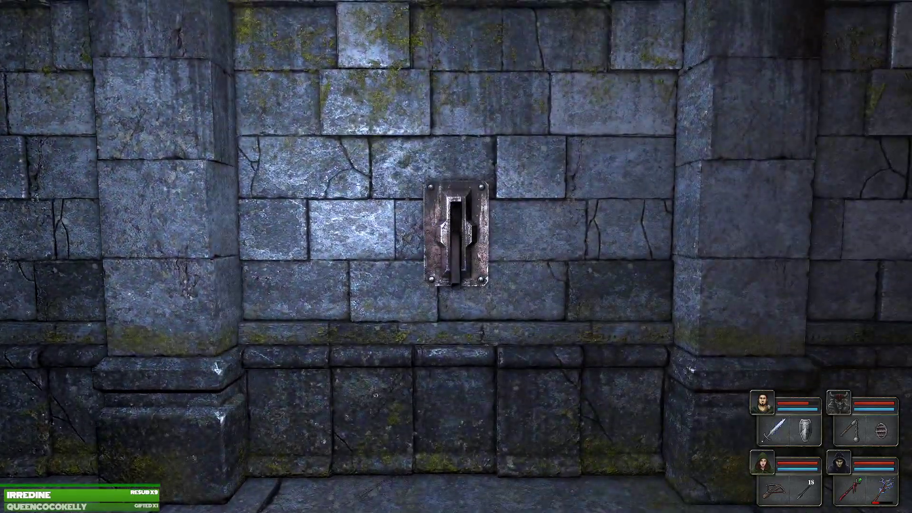
Return down the corridor to the lit wall and flip the single lever up.
{"action": "key", "text": "q"}
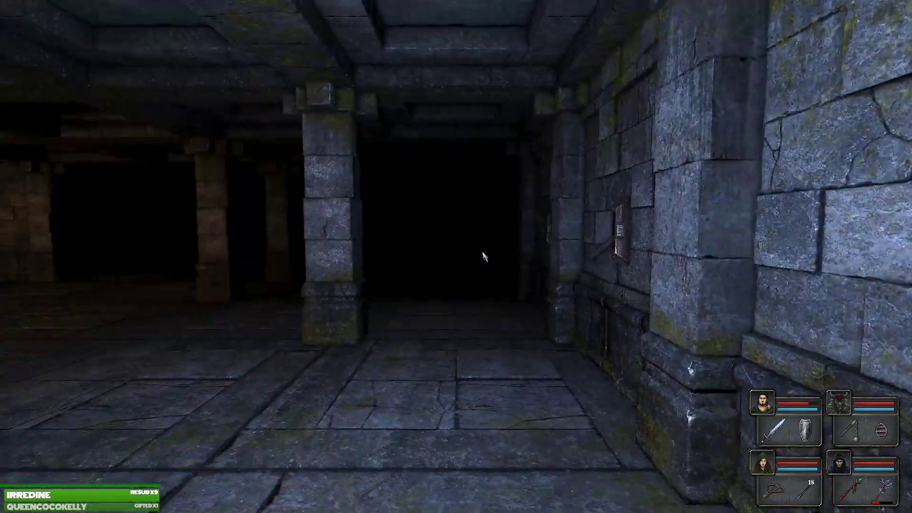
{"action": "key", "text": "w"}
{"action": "key", "text": "w"}
{"action": "key", "text": "e"}
{"action": "key", "text": "w"}
{"action": "key", "text": "w"}
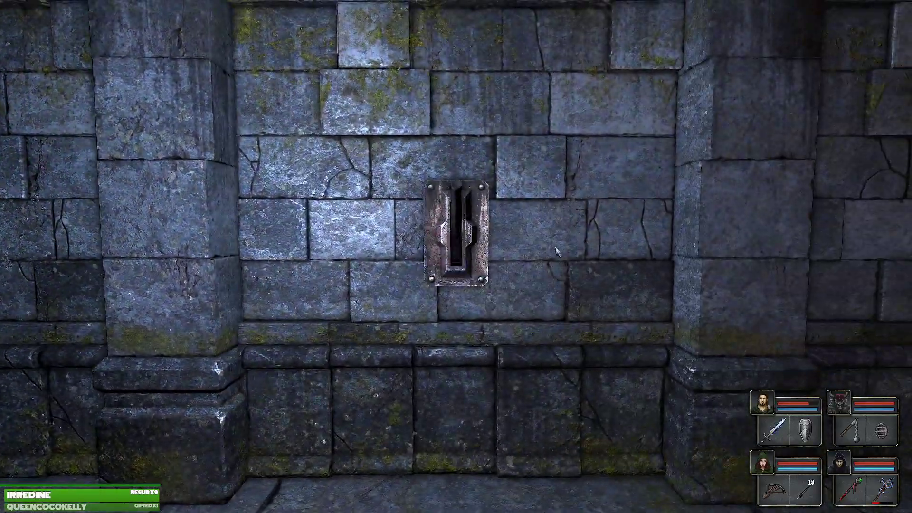
{"action": "left_click", "coordinate": [470, 236]}
Cross the pillared hall past the doorway toward the pit side.
{"action": "key", "text": "e"}
{"action": "key", "text": "e"}
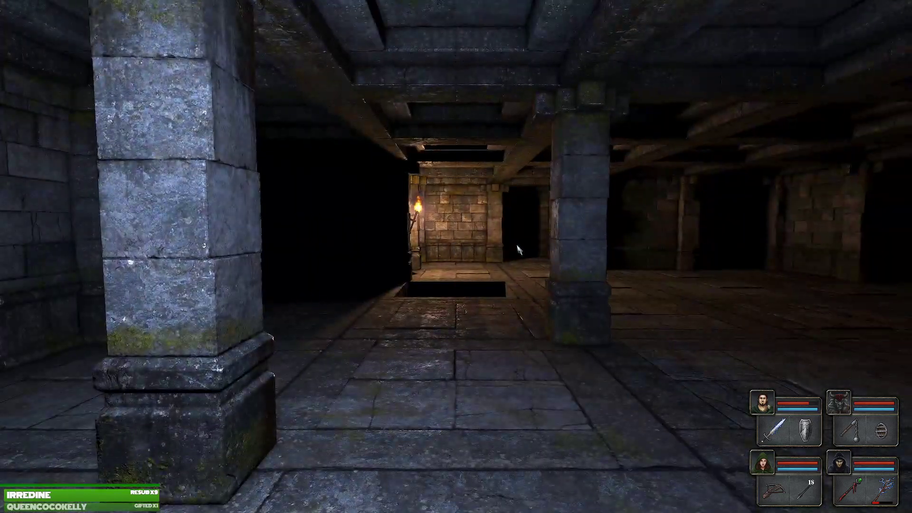
{"action": "key", "text": "a"}
{"action": "key", "text": "w"}
{"action": "key", "text": "q"}
{"action": "key", "text": "w"}
{"action": "key", "text": "w"}
{"action": "key", "text": "q"}
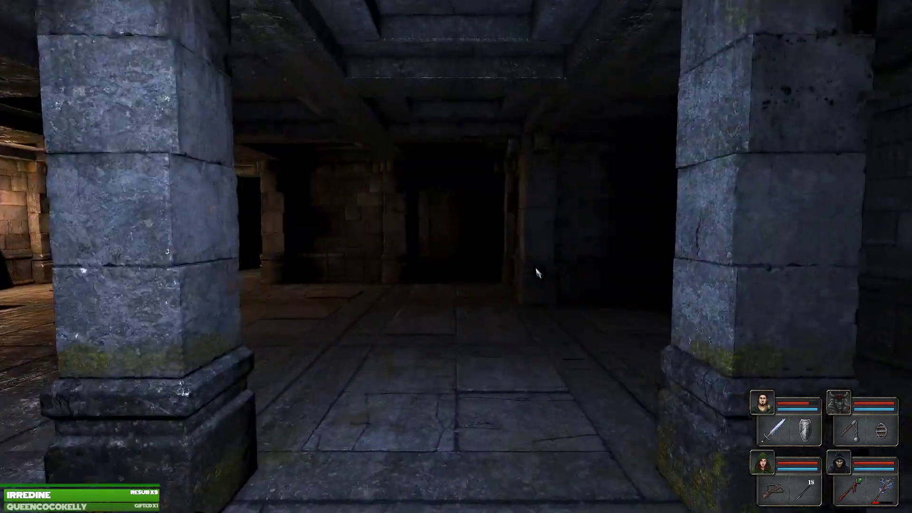
{"action": "key", "text": "w"}
{"action": "key", "text": "w"}
{"action": "key", "text": "w"}
{"action": "key", "text": "e"}
{"action": "key", "text": "w"}
Go through the dark doorway to the three-lever wall and pull the centre lever.
{"action": "key", "text": "w"}
{"action": "key", "text": "w"}
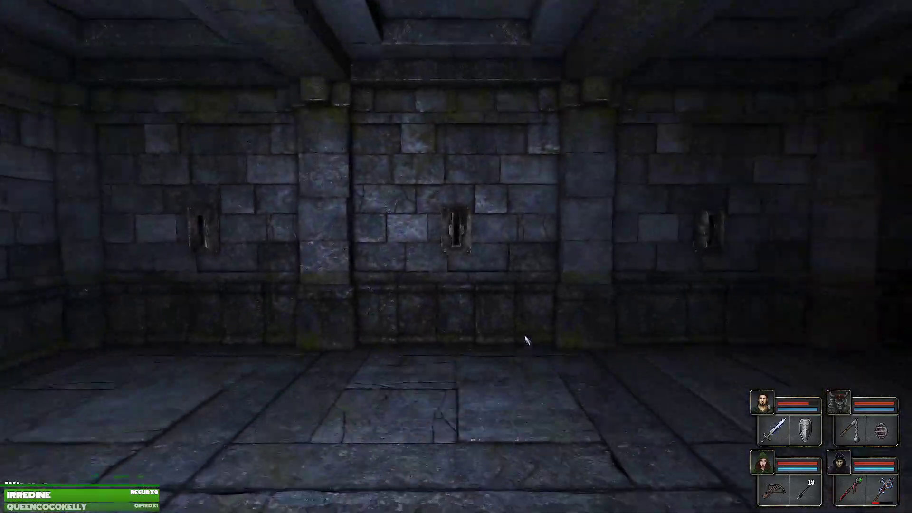
{"action": "key", "text": "w"}
{"action": "key", "text": "e"}
{"action": "key", "text": "q"}
{"action": "key", "text": "w"}
{"action": "key", "text": "w"}
{"action": "key", "text": "w"}
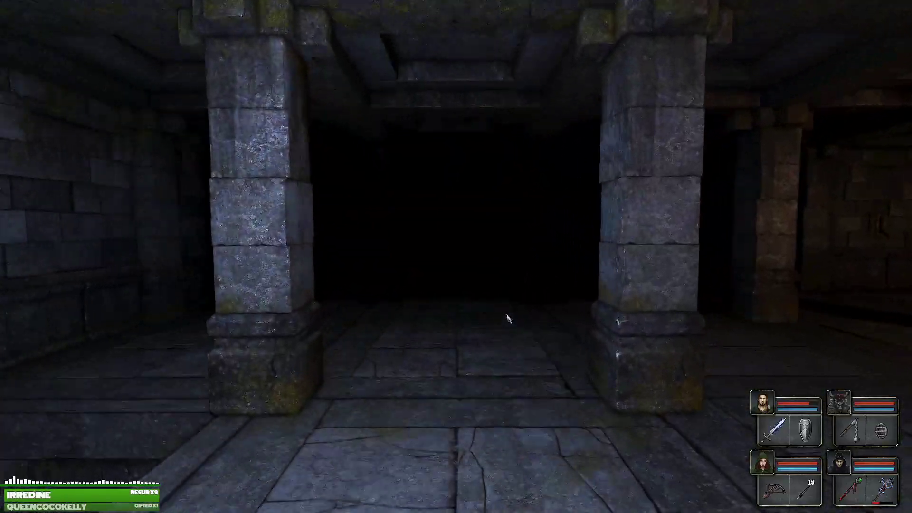
{"action": "key", "text": "w"}
{"action": "key", "text": "w"}
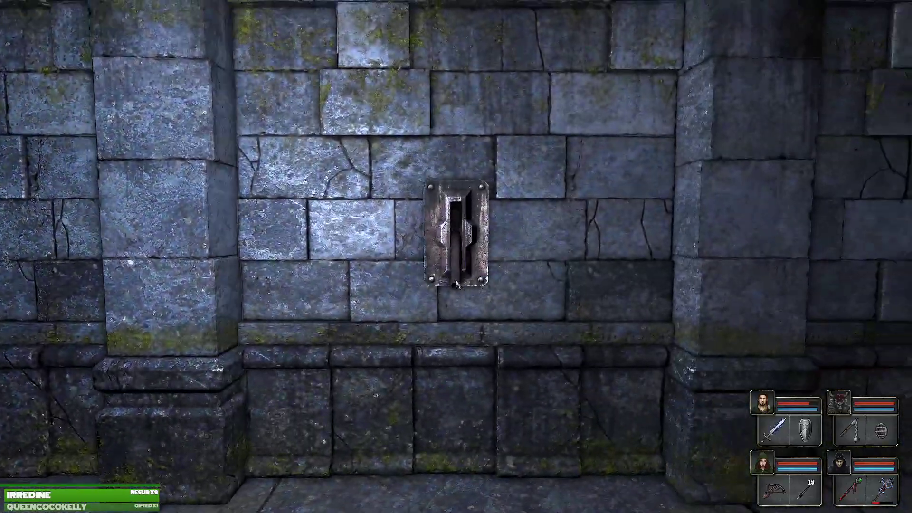
{"action": "left_click", "coordinate": [456, 236]}
Look over the neighbouring lever walls, with and without the hanging chain.
{"action": "key", "text": "d"}
{"action": "key", "text": "e"}
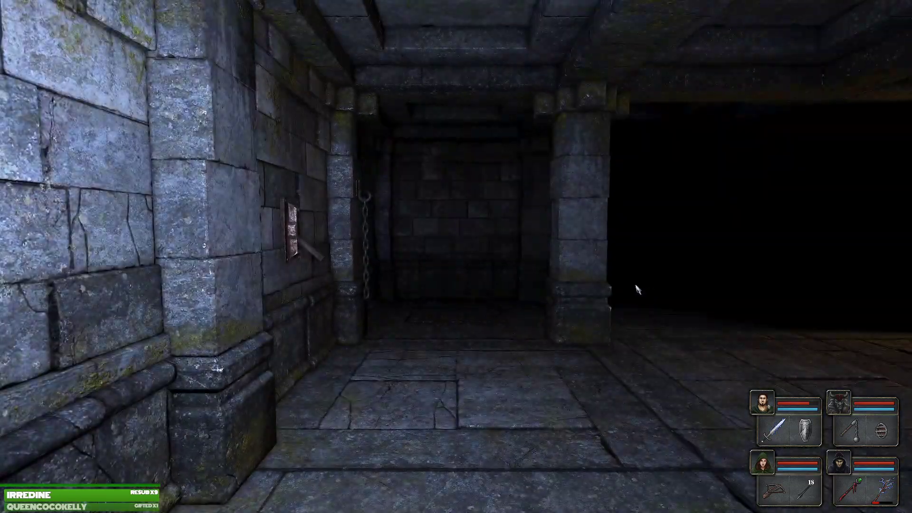
{"action": "key", "text": "d"}
{"action": "key", "text": "q"}
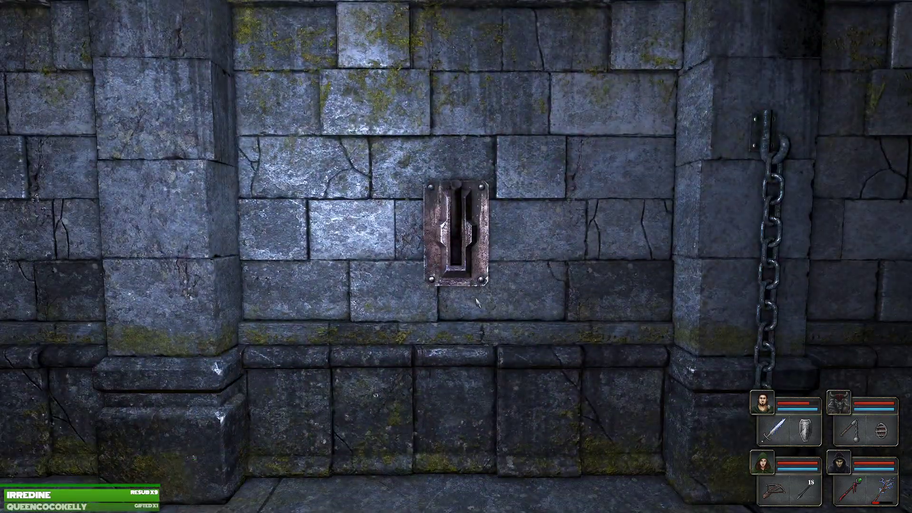
{"action": "key", "text": "q"}
{"action": "key", "text": "e"}
{"action": "key", "text": "q"}
{"action": "key", "text": "e"}
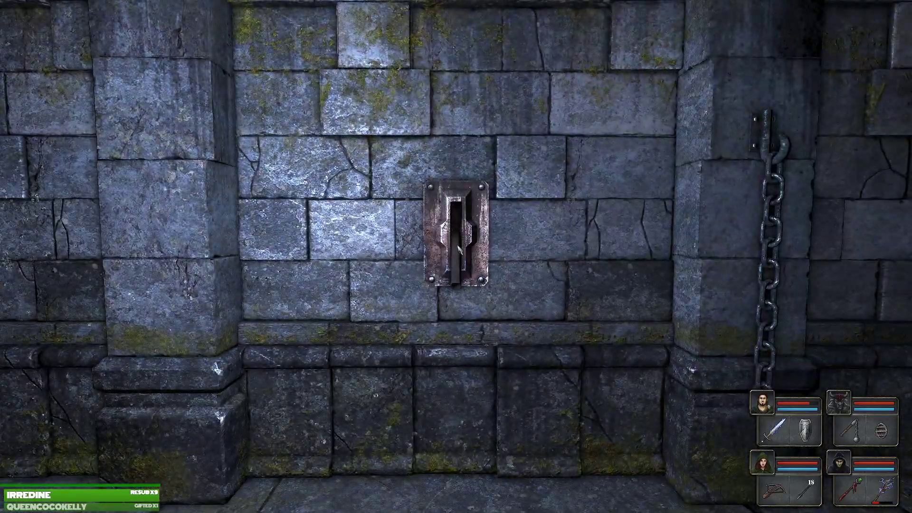
{"action": "key", "text": "a"}
{"action": "key", "text": "a"}
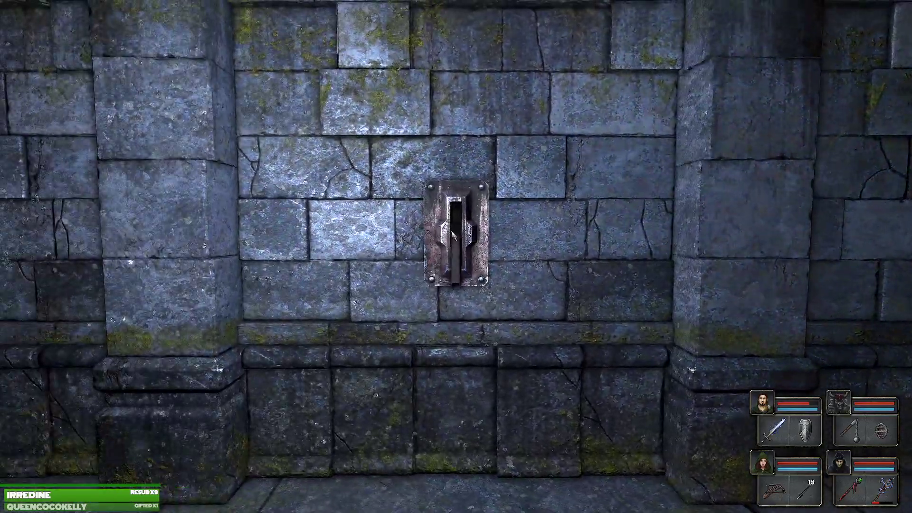
{"action": "key", "text": "d"}
{"action": "key", "text": "a"}
{"action": "key", "text": "d"}
{"action": "key", "text": "d"}
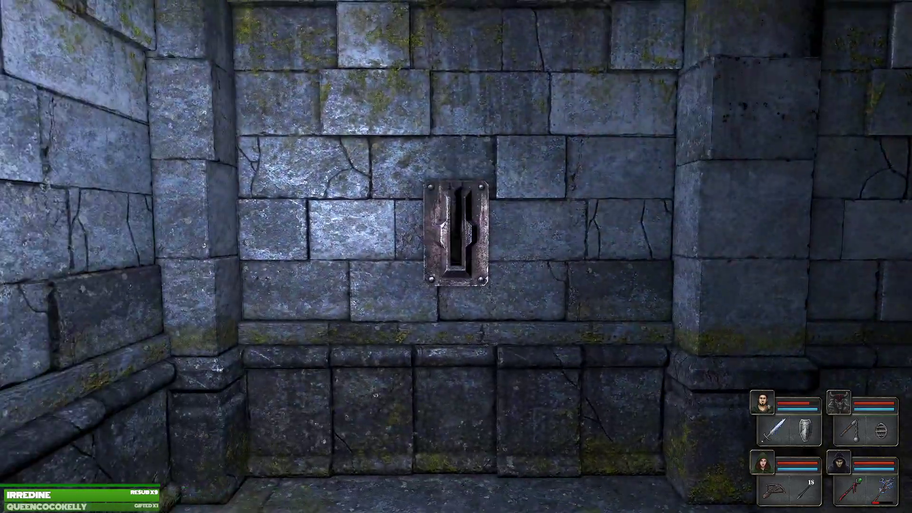
Loop through the pillared hall back to the three-lever wall.
{"action": "key", "text": "q"}
{"action": "key", "text": "w"}
{"action": "key", "text": "e"}
{"action": "key", "text": "w"}
{"action": "key", "text": "q"}
{"action": "key", "text": "w"}
{"action": "key", "text": "w"}
{"action": "key", "text": "w"}
{"action": "key", "text": "w"}
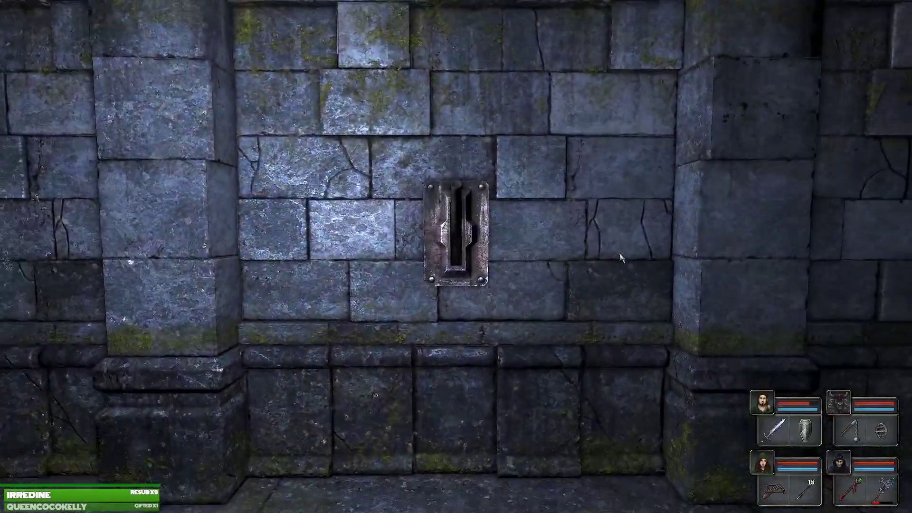
Examine the three-lever wall's levers up close from adjacent panels.
{"action": "key", "text": "q"}
{"action": "key", "text": "w"}
{"action": "key", "text": "e"}
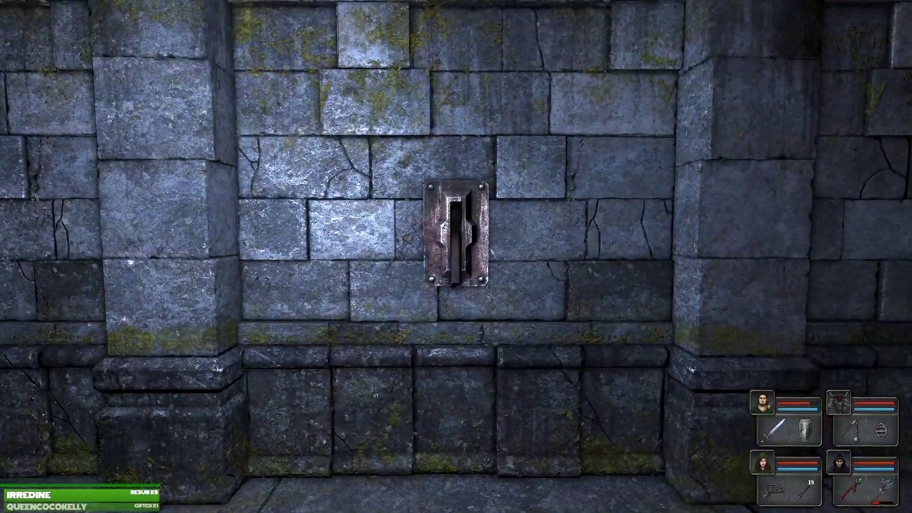
{"action": "key", "text": "q"}
{"action": "key", "text": "e"}
{"action": "key", "text": "d"}
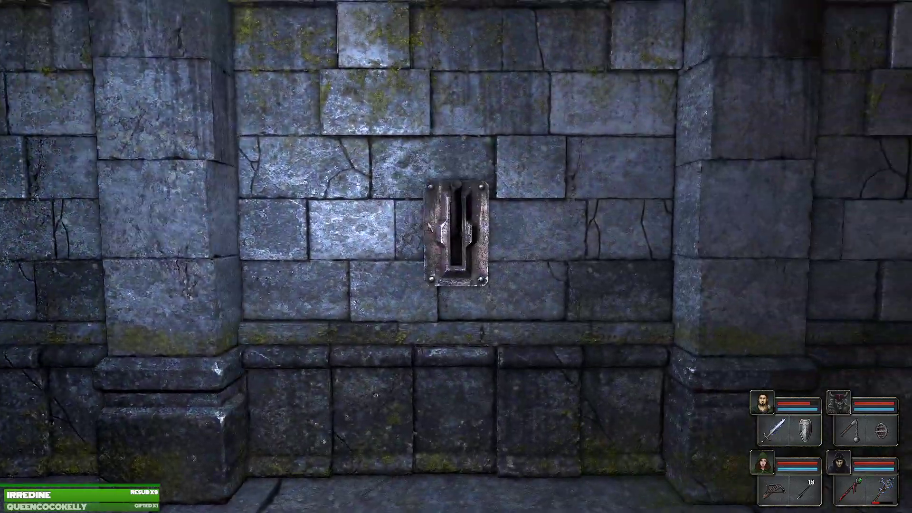
{"action": "key", "text": "e"}
{"action": "key", "text": "q"}
{"action": "key", "text": "q"}
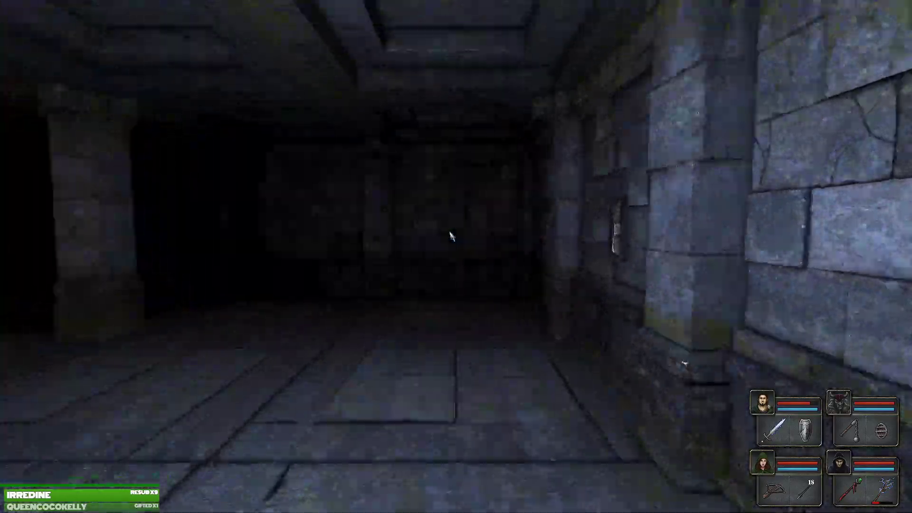
{"action": "key", "text": "e"}
{"action": "key", "text": "e"}
Cross the pillared hall to the two-lever wall and face the lever beside the chain.
{"action": "key", "text": "q"}
{"action": "key", "text": "q"}
{"action": "key", "text": "w"}
{"action": "key", "text": "q"}
{"action": "key", "text": "w"}
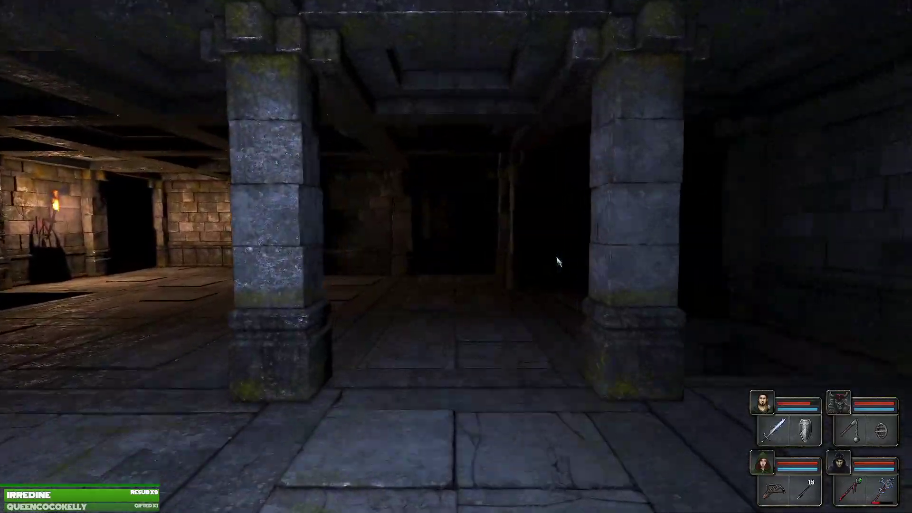
{"action": "key", "text": "q"}
{"action": "key", "text": "w"}
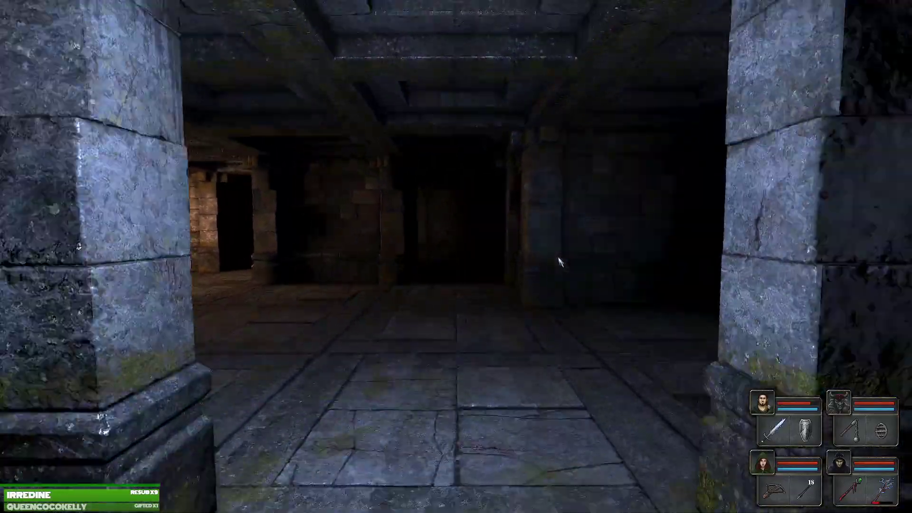
{"action": "key", "text": "q"}
{"action": "key", "text": "w"}
{"action": "key", "text": "q"}
{"action": "key", "text": "e"}
{"action": "key", "text": "s"}
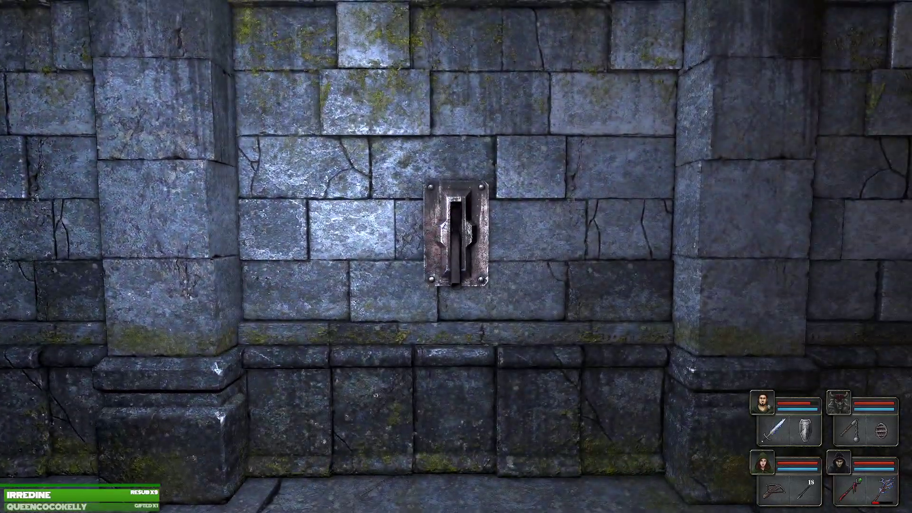
{"action": "key", "text": "e"}
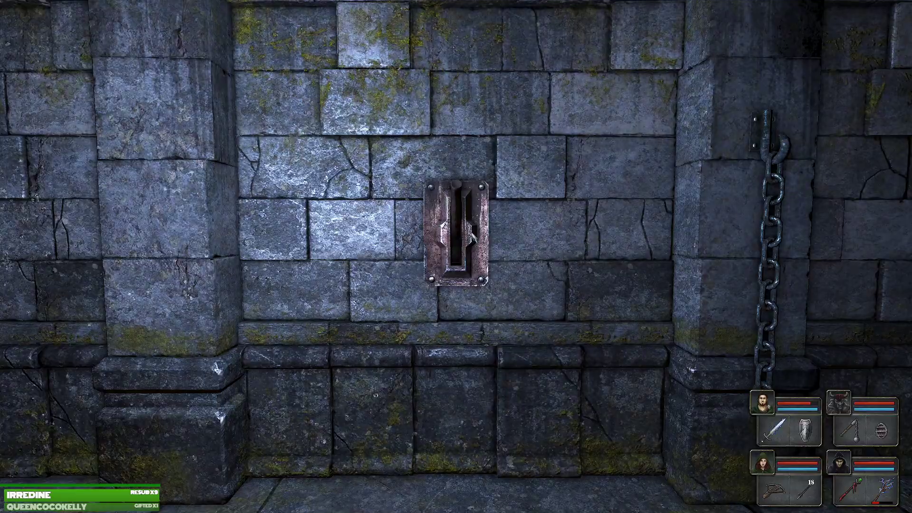
Toggle the lever beside the chain twice and centre on the neighbouring lever.
{"action": "left_click", "coordinate": [467, 232]}
{"action": "key", "text": "s"}
{"action": "key", "text": "w"}
{"action": "left_click", "coordinate": [464, 232]}
{"action": "key", "text": "a"}
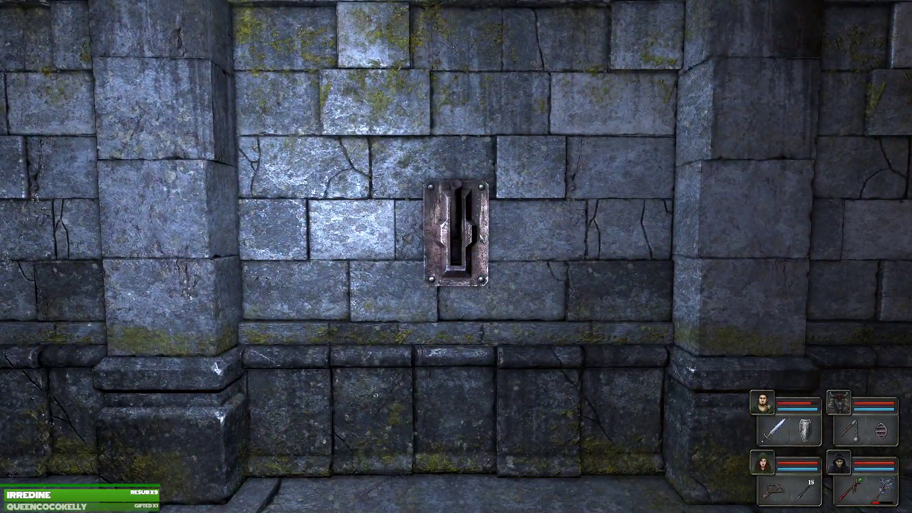
{"action": "key", "text": "a"}
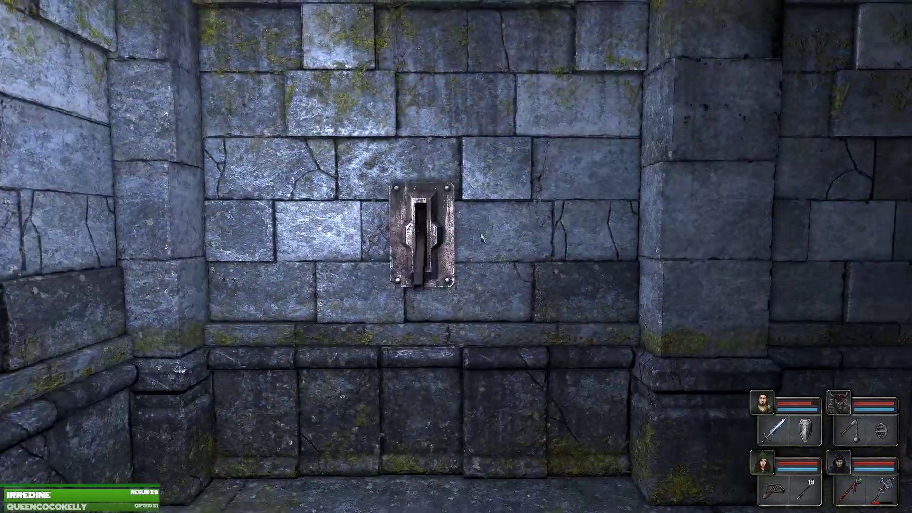
Walk down the corridor toward the doorway and look around the hall.
{"action": "key", "text": "q"}
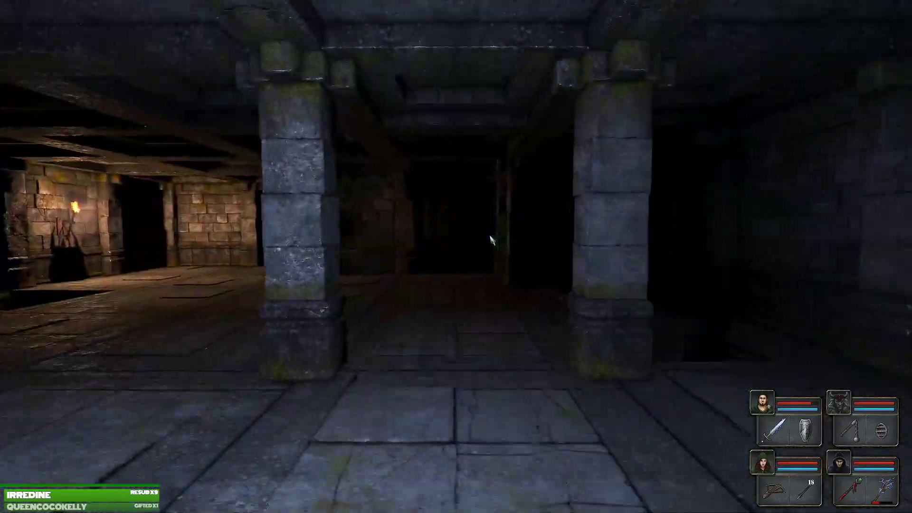
{"action": "key", "text": "w"}
{"action": "key", "text": "w"}
{"action": "key", "text": "w"}
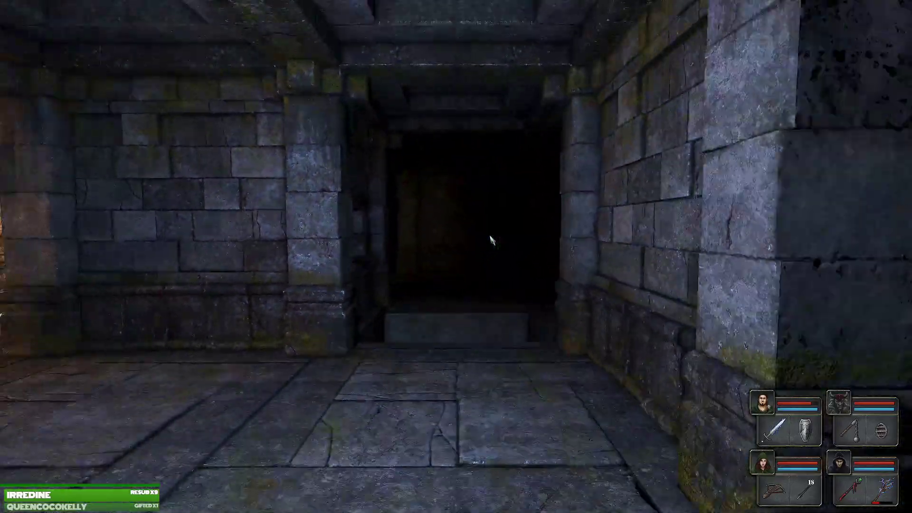
{"action": "key", "text": "w"}
{"action": "key", "text": "w"}
{"action": "key", "text": "w"}
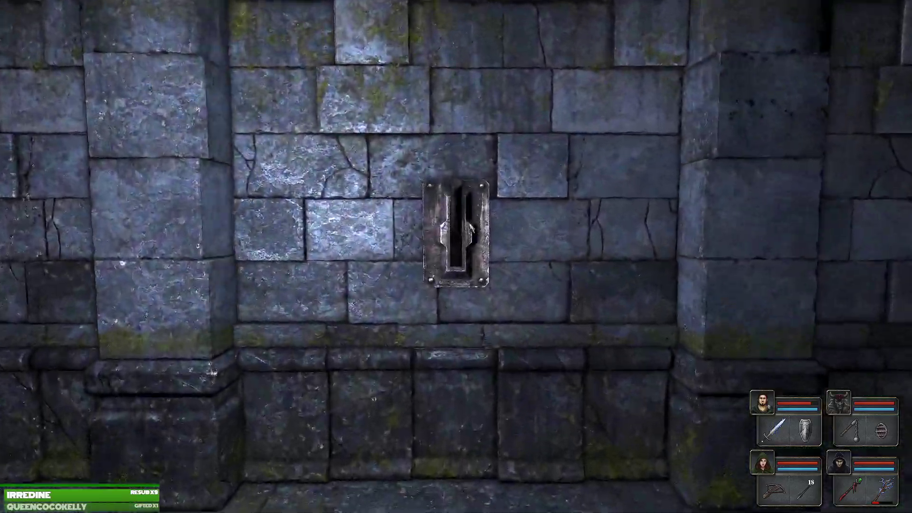
{"action": "key", "text": "q"}
{"action": "key", "text": "q"}
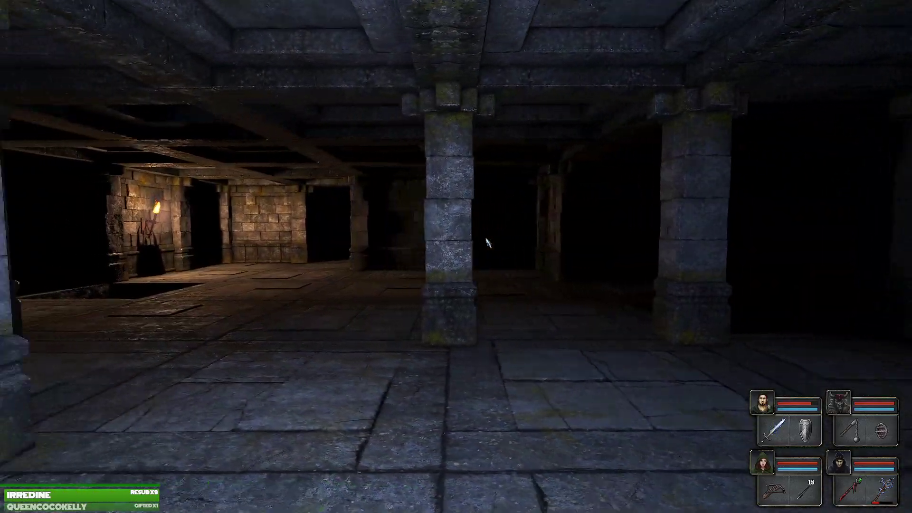
{"action": "key", "text": "e"}
{"action": "key", "text": "q"}
Walk along the corridor to another lever, pull it down, then flip it back.
{"action": "key", "text": "e"}
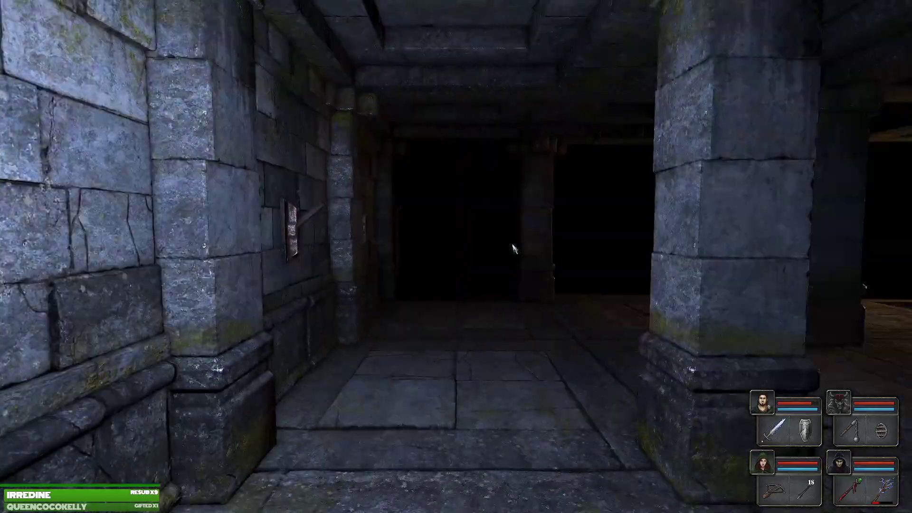
{"action": "key", "text": "w"}
{"action": "key", "text": "w"}
{"action": "key", "text": "q"}
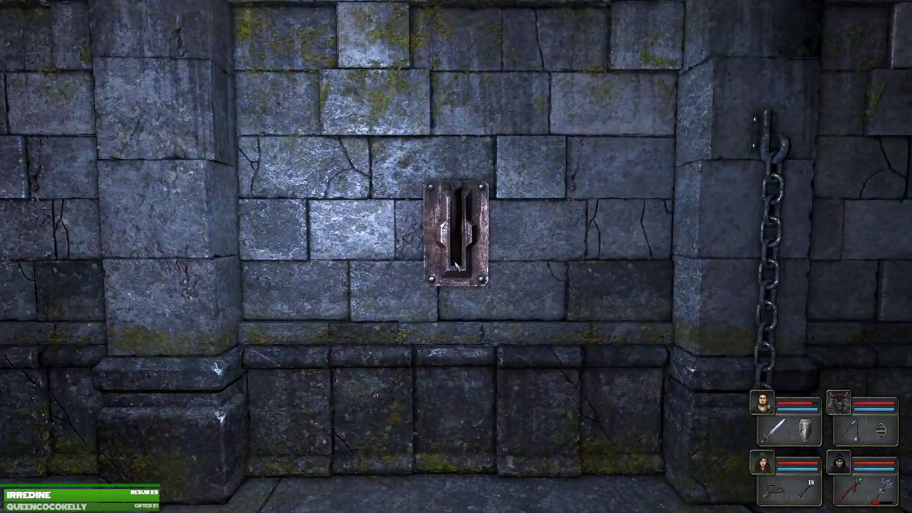
{"action": "key", "text": "e"}
{"action": "key", "text": "q"}
{"action": "key", "text": "q"}
{"action": "key", "text": "w"}
{"action": "key", "text": "e"}
{"action": "left_click", "coordinate": [442, 247]}
{"action": "key", "text": "d"}
{"action": "key", "text": "a"}
{"action": "key", "text": "a"}
{"action": "left_click", "coordinate": [456, 235]}
Walk through the pillars past the pit and through the doorway into the corridor.
{"action": "key", "text": "q"}
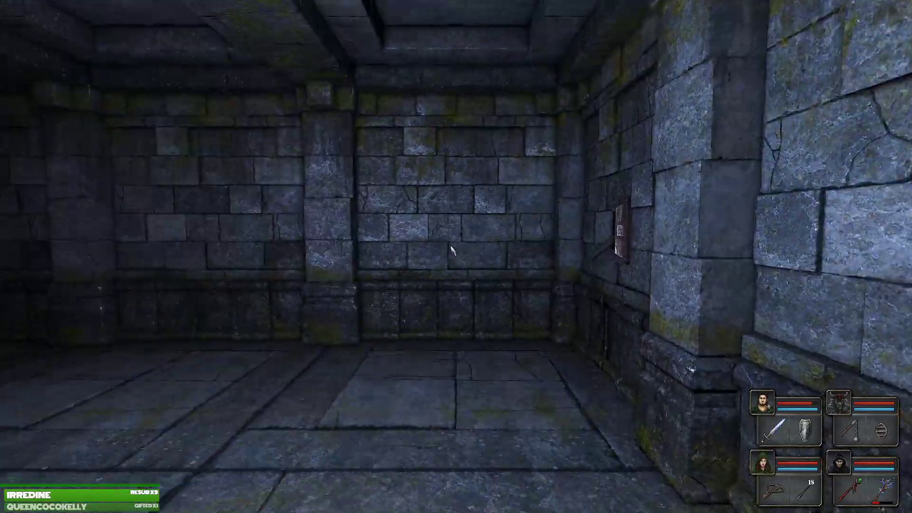
{"action": "key", "text": "q"}
{"action": "key", "text": "w"}
{"action": "key", "text": "w"}
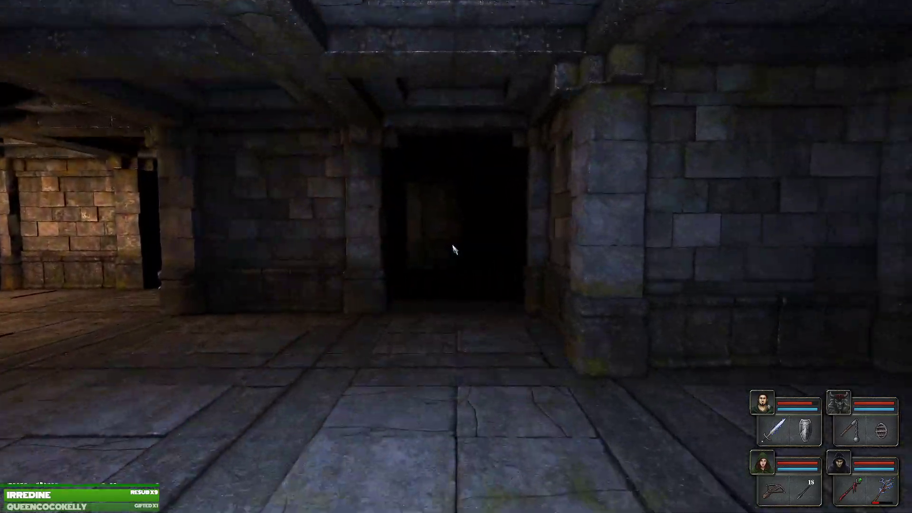
{"action": "key", "text": "q"}
{"action": "key", "text": "w"}
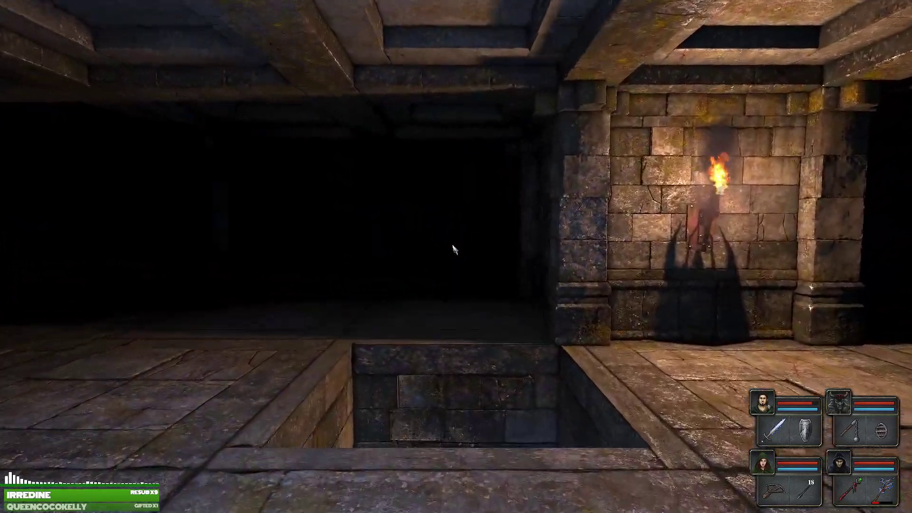
{"action": "key", "text": "w"}
{"action": "key", "text": "q"}
{"action": "key", "text": "w"}
{"action": "key", "text": "w"}
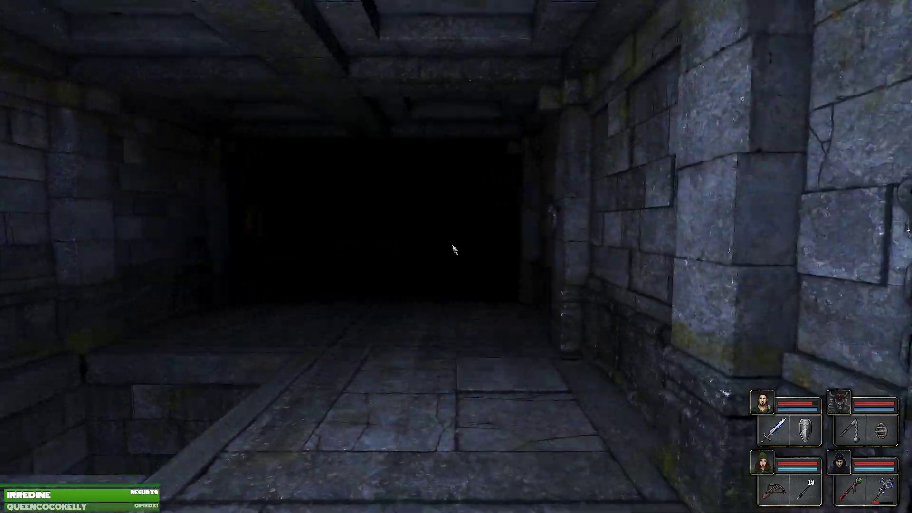
{"action": "key", "text": "w"}
{"action": "key", "text": "q"}
{"action": "key", "text": "w"}
{"action": "key", "text": "w"}
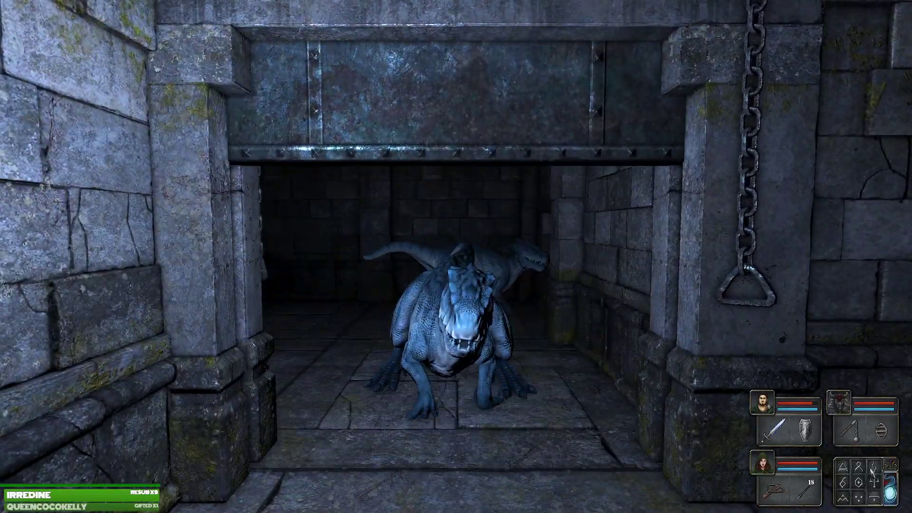
Attack the blue lizard with the party's weapons and sword slashes.
{"action": "right_click", "coordinate": [874, 466]}
{"action": "right_click", "coordinate": [775, 430]}
{"action": "right_click", "coordinate": [851, 429]}
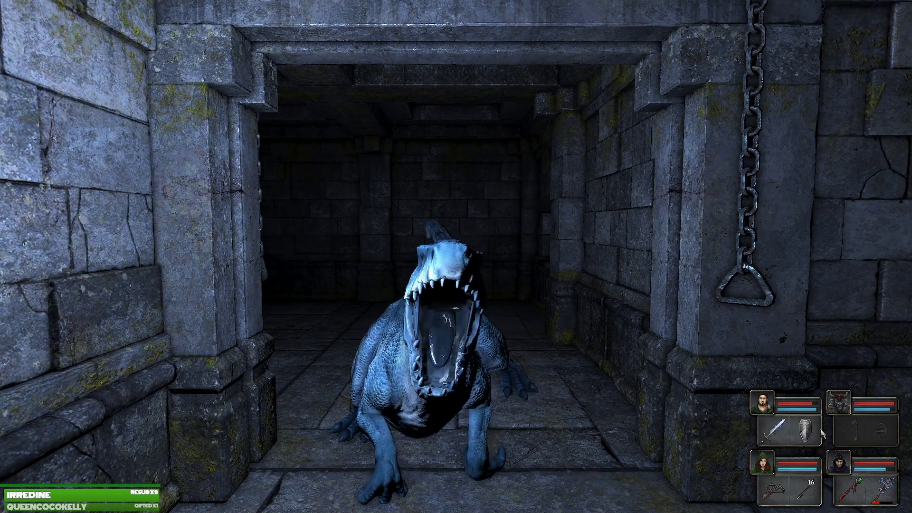
{"action": "right_click", "coordinate": [775, 430]}
{"action": "right_click", "coordinate": [852, 429]}
{"action": "right_click", "coordinate": [774, 488]}
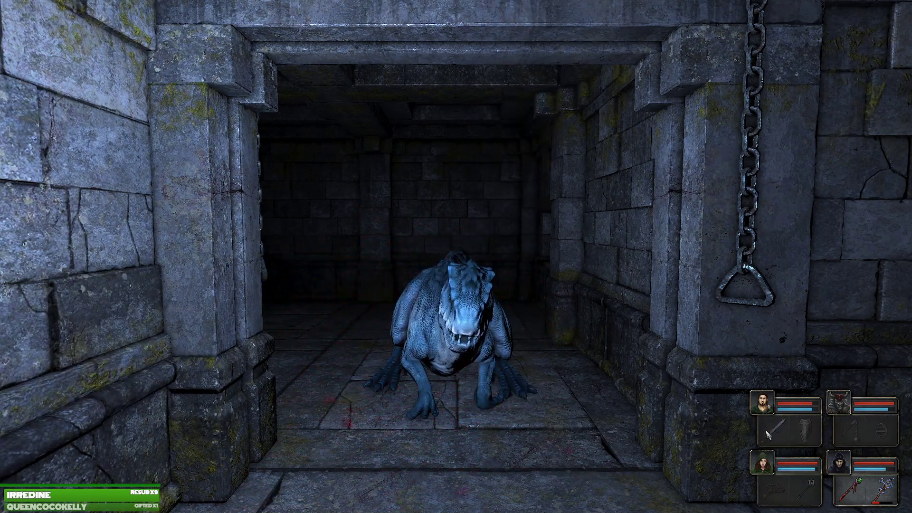
{"action": "left_click", "coordinate": [813, 431]}
{"action": "left_click", "coordinate": [866, 431]}
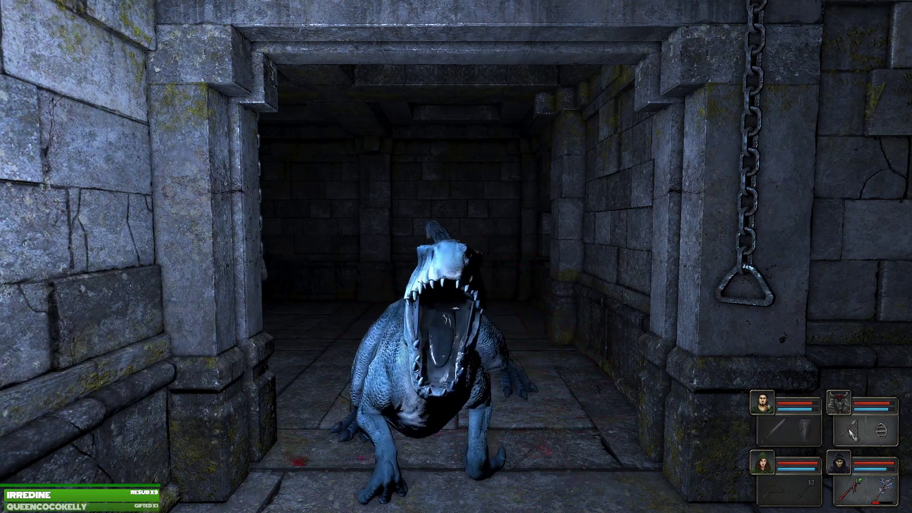
Keep hitting it with spear thrusts, fire and arrows, then cast a lightning bolt.
{"action": "right_click", "coordinate": [780, 427]}
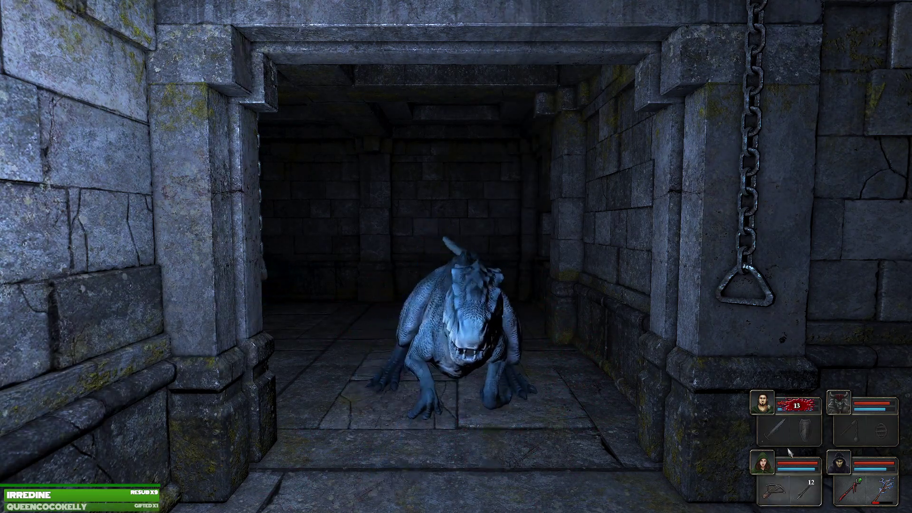
{"action": "right_click", "coordinate": [779, 488]}
{"action": "right_click", "coordinate": [866, 488]}
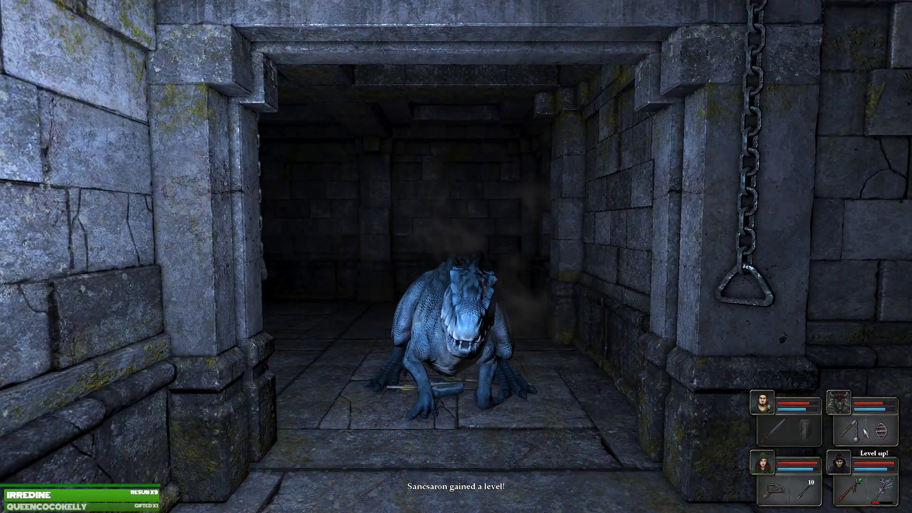
{"action": "right_click", "coordinate": [778, 428]}
{"action": "right_click", "coordinate": [779, 489]}
{"action": "right_click", "coordinate": [779, 428]}
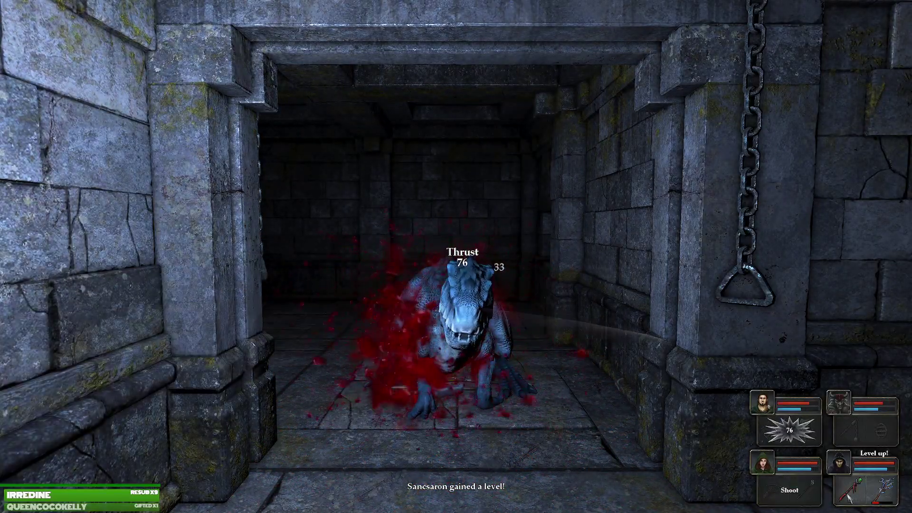
{"action": "right_click", "coordinate": [856, 488]}
{"action": "right_click", "coordinate": [891, 485]}
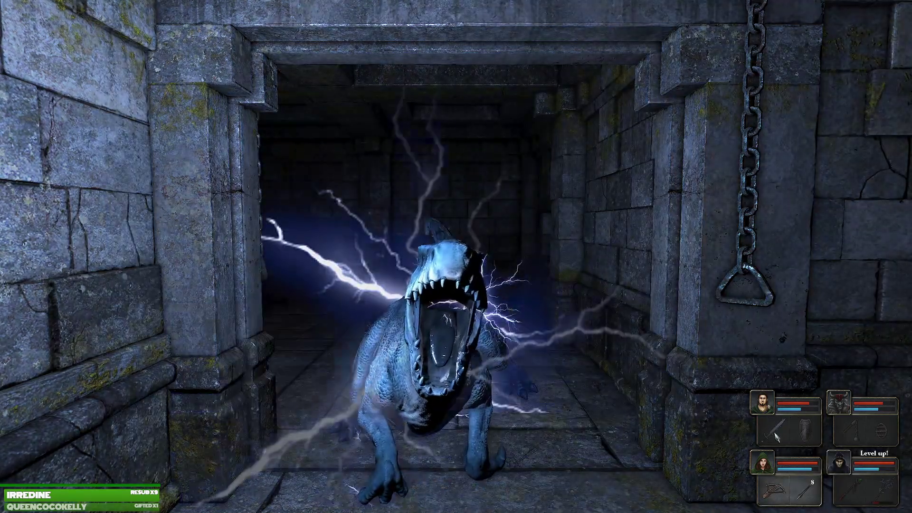
Finish the lizard off with heavy blows and a final lightning bolt.
{"action": "right_click", "coordinate": [779, 488]}
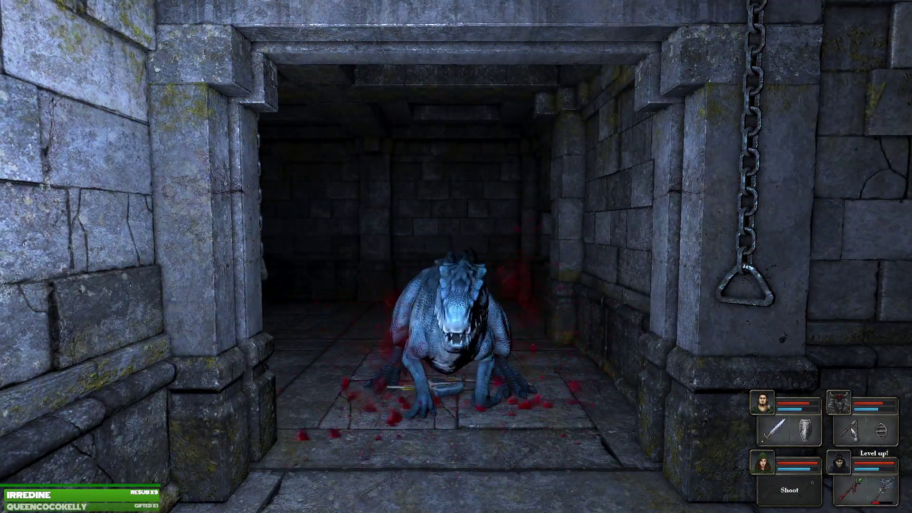
{"action": "right_click", "coordinate": [780, 428]}
{"action": "right_click", "coordinate": [856, 428]}
{"action": "right_click", "coordinate": [855, 488]}
{"action": "right_click", "coordinate": [890, 485]}
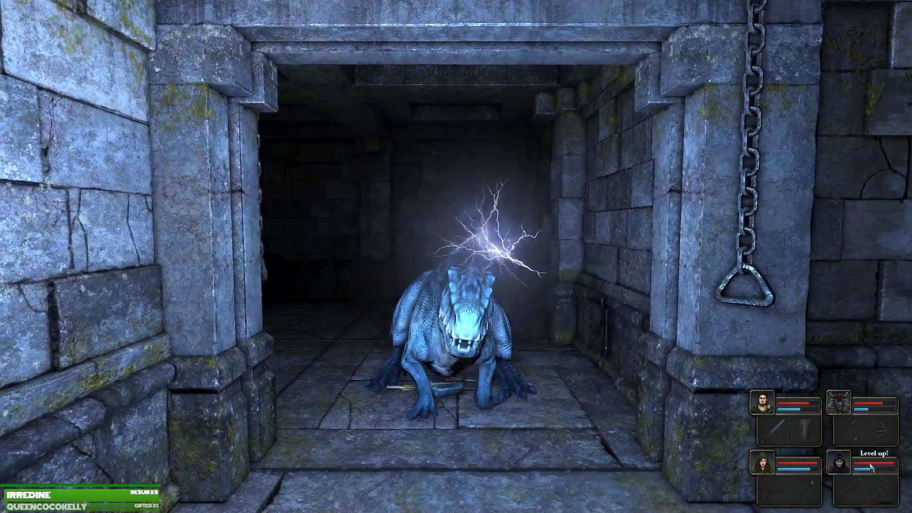
Walk to the alcove and pick up the Throwing Axe.
{"action": "key", "text": "w"}
{"action": "key", "text": "e"}
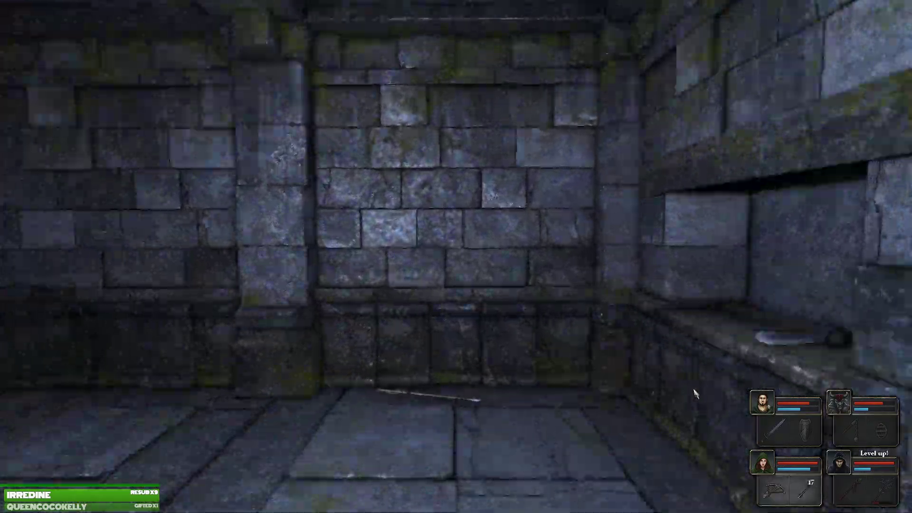
{"action": "key", "text": "e"}
{"action": "key", "text": "w"}
{"action": "left_click", "coordinate": [500, 320]}
Walk the party through the dark doorway into the next room.
{"action": "key", "text": "e"}
{"action": "key", "text": "w"}
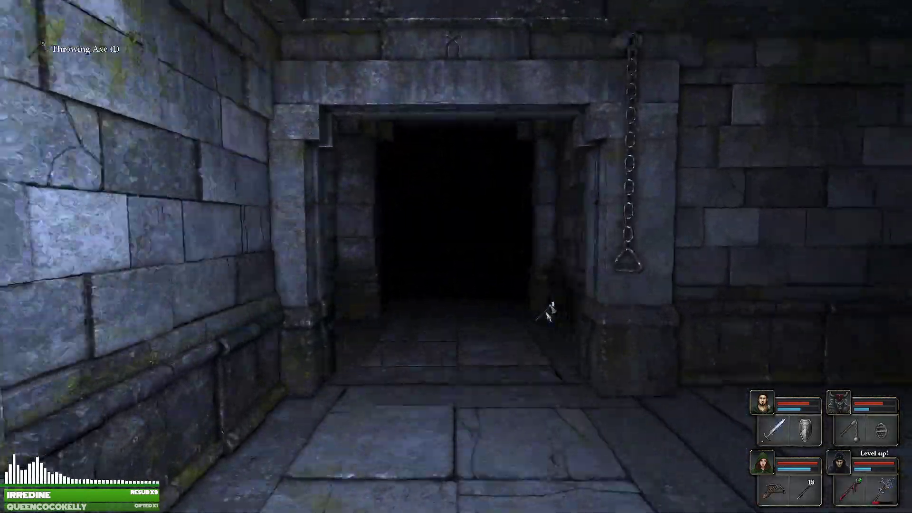
{"action": "key", "text": "w"}
{"action": "key", "text": "w"}
{"action": "key", "text": "e"}
Explore the room's corner and approach the wall alcove.
{"action": "key", "text": "w"}
{"action": "key", "text": "e"}
{"action": "key", "text": "w"}
{"action": "key", "text": "w"}
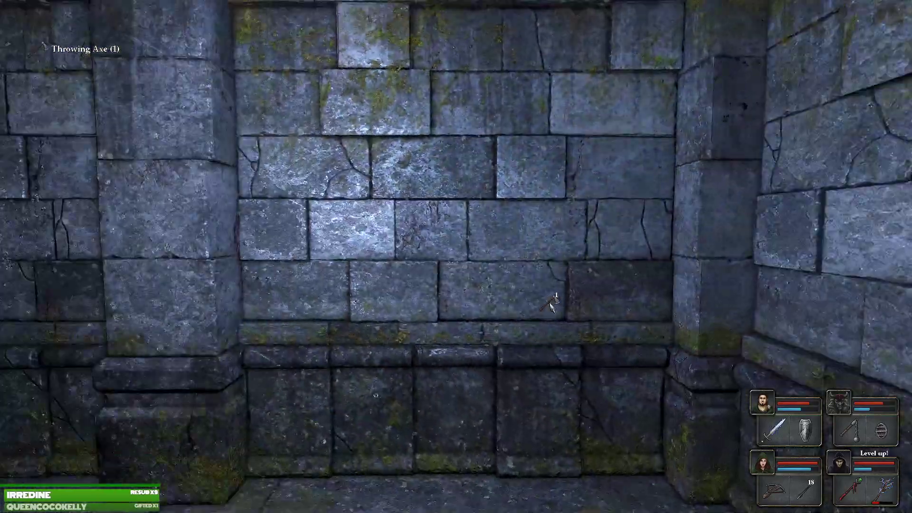
{"action": "key", "text": "q"}
{"action": "key", "text": "w"}
{"action": "key", "text": "w"}
Turn back toward the doorway, then face the room's far wall.
{"action": "key", "text": "q"}
{"action": "key", "text": "w"}
{"action": "key", "text": "q"}
{"action": "key", "text": "e"}
{"action": "key", "text": "w"}
{"action": "key", "text": "e"}
{"action": "key", "text": "w"}
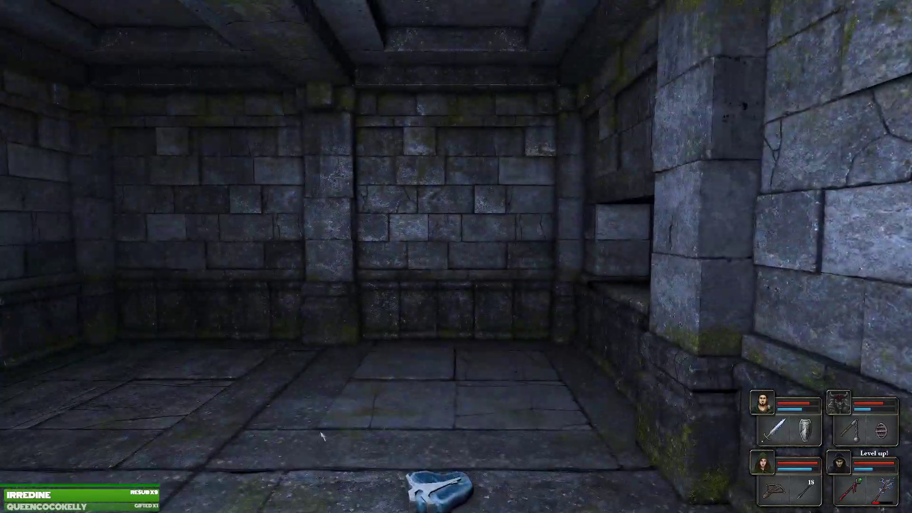
Pick up the Ice Lizard Steak from the floor and drop it into a pack slot.
{"action": "left_click", "coordinate": [412, 470]}
{"action": "key", "text": "2"}
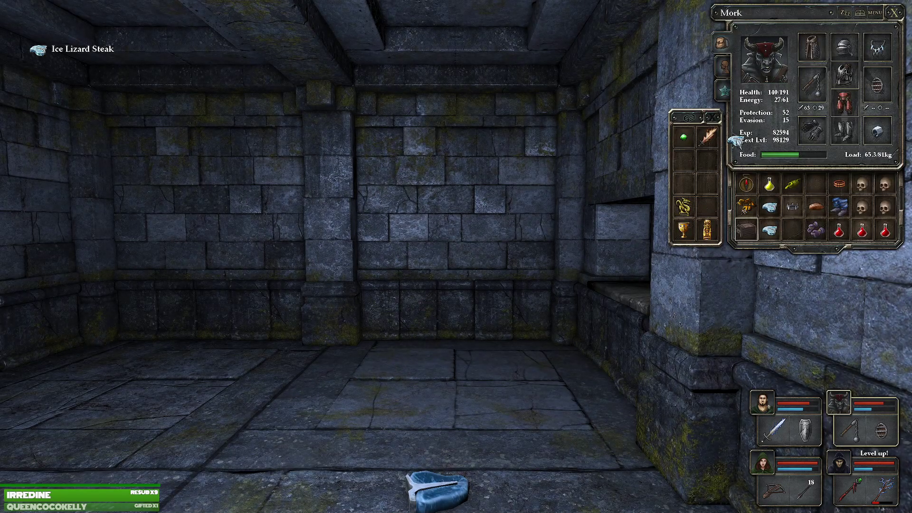
{"action": "key", "text": "3"}
{"action": "key", "text": "2"}
{"action": "key", "text": "3"}
{"action": "left_click", "coordinate": [804, 209]}
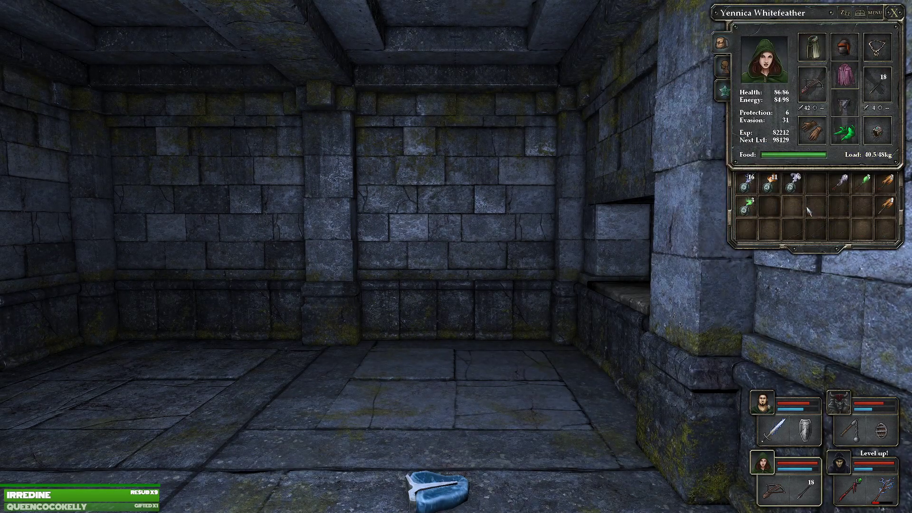
Pick the steak back up and store it in Mork's inventory.
{"action": "key", "text": "2"}
{"action": "left_click", "coordinate": [435, 486]}
{"action": "key", "text": "1"}
{"action": "key", "text": "3"}
Switch to Sancsaron's character sheet and show his Skills tab.
{"action": "key", "text": "2"}
{"action": "left_click", "coordinate": [818, 210]}
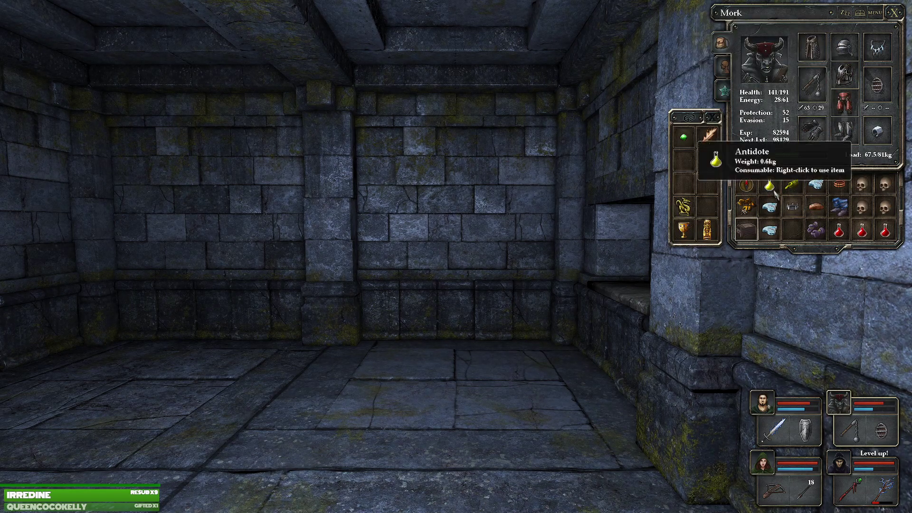
{"action": "key", "text": "4"}
{"action": "left_click", "coordinate": [725, 91]}
{"action": "mouse_move", "coordinate": [820, 100]}
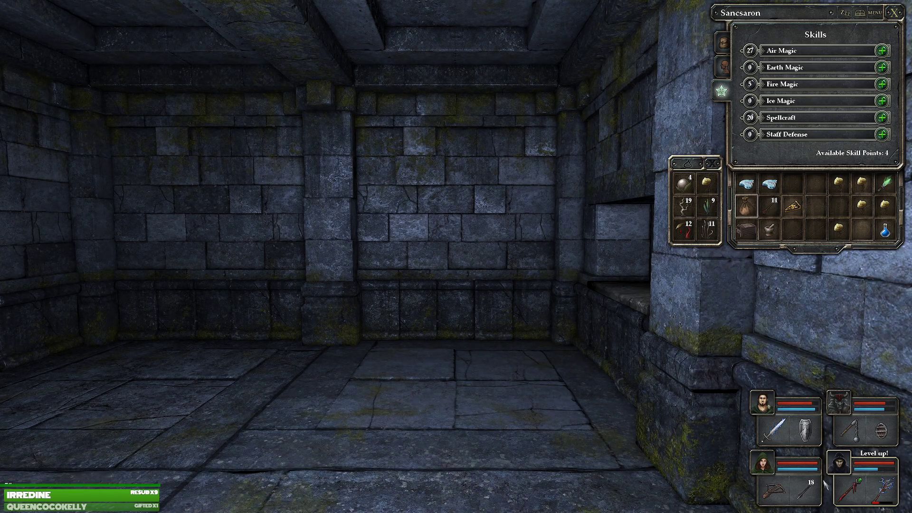
Face the doorway, toggle Sancsaron's rune grid, and reopen his character sheet.
{"action": "key", "text": "q"}
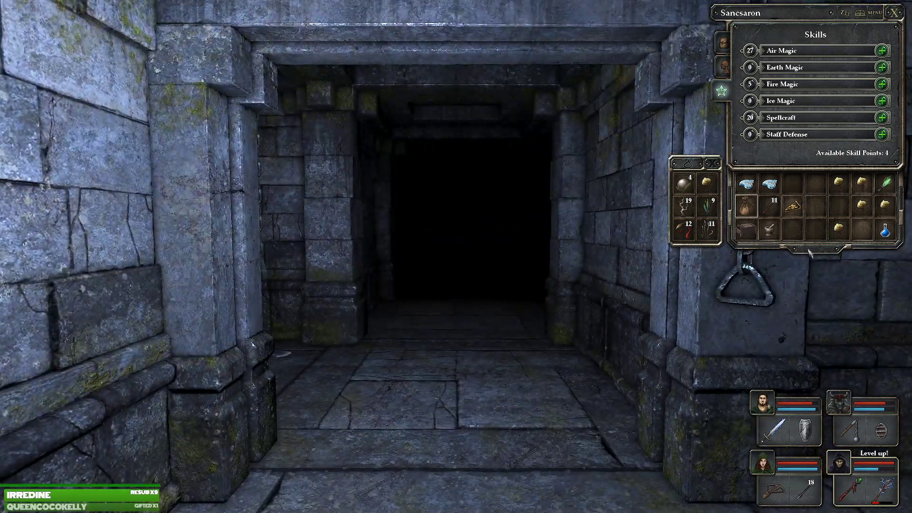
{"action": "key", "text": "w"}
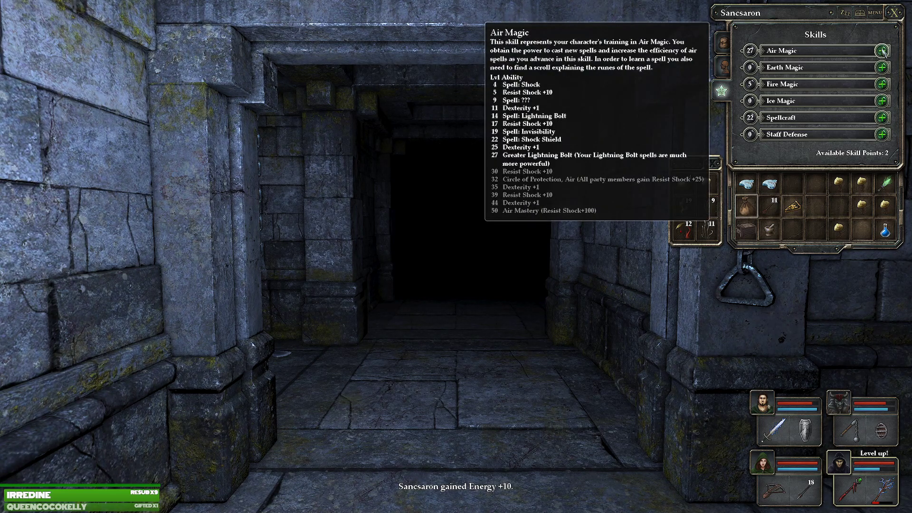
{"action": "right_click", "coordinate": [851, 491]}
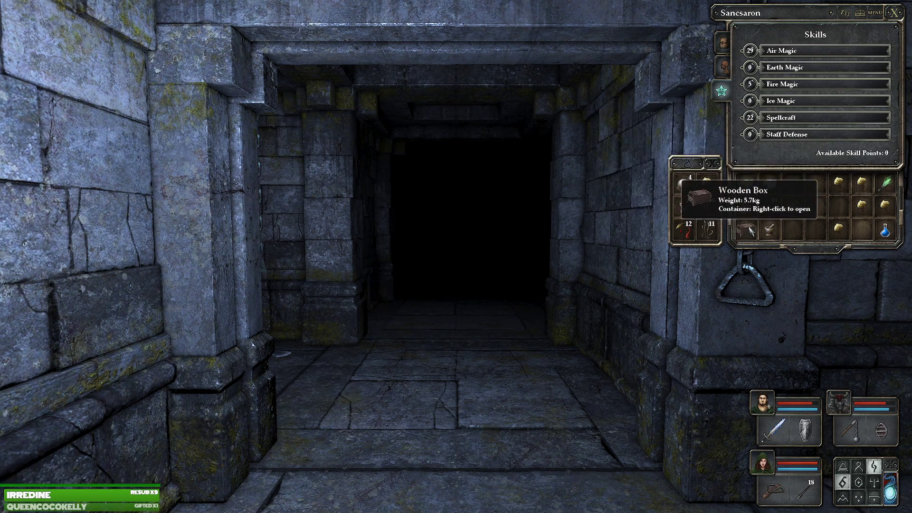
{"action": "left_click", "coordinate": [839, 465]}
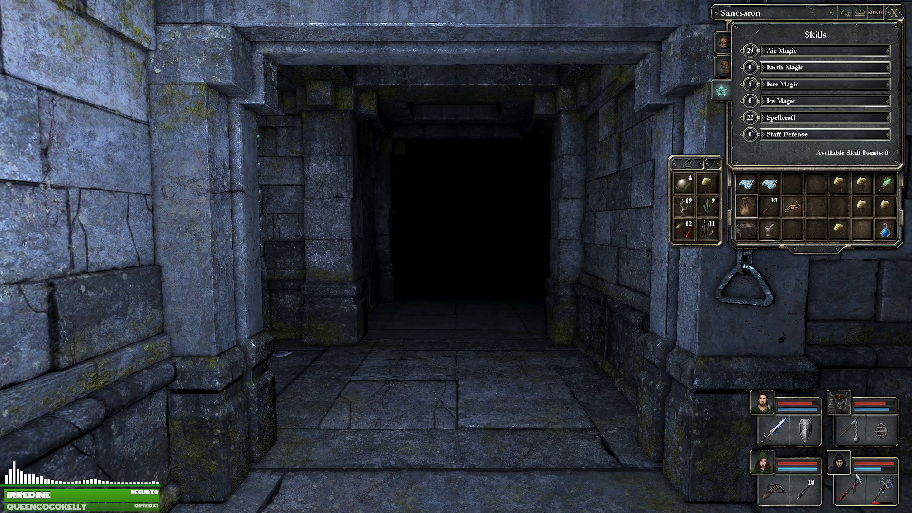
{"action": "left_click", "coordinate": [840, 464]}
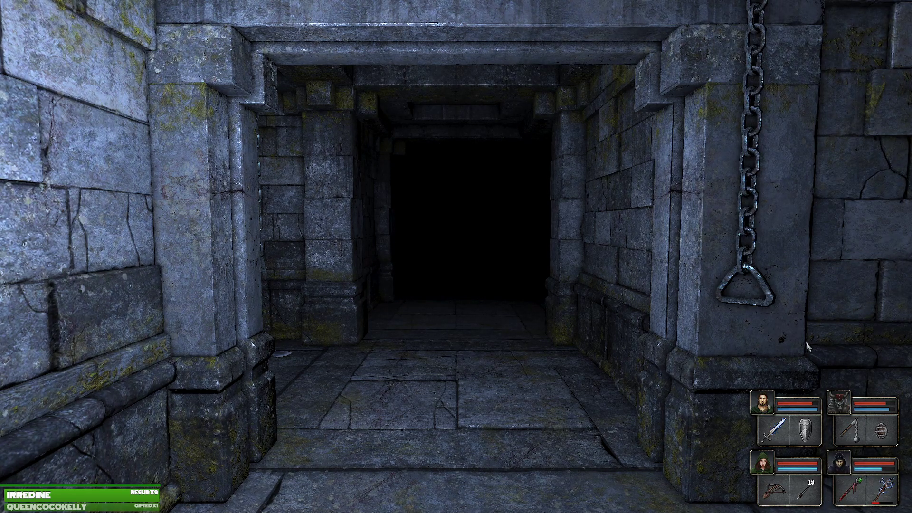
{"action": "left_click", "coordinate": [840, 465]}
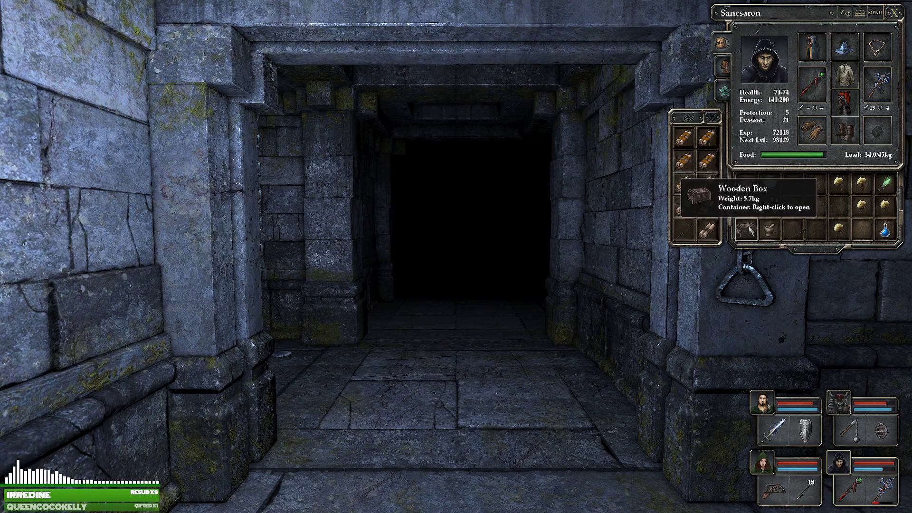
Check the sack's contents, then try two casts from Sancsaron's rune grid.
{"action": "right_click", "coordinate": [746, 207]}
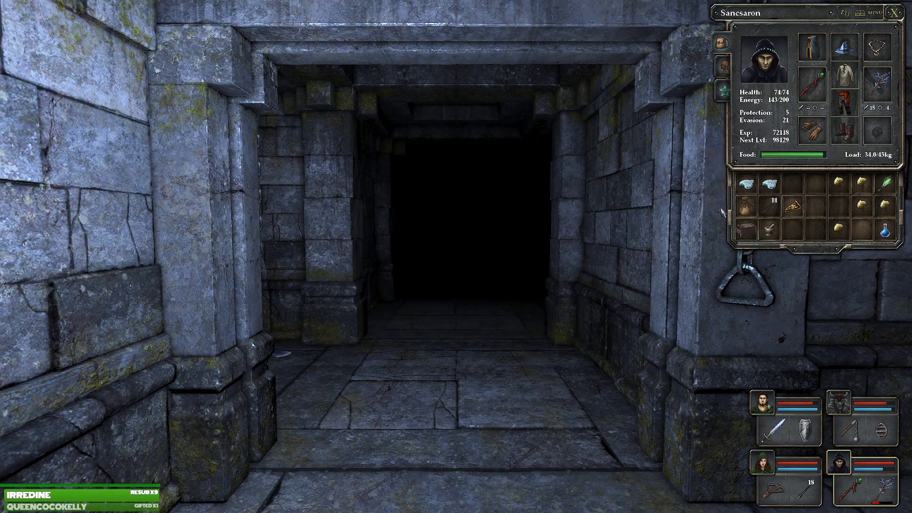
{"action": "left_click", "coordinate": [740, 333]}
{"action": "right_click", "coordinate": [862, 485]}
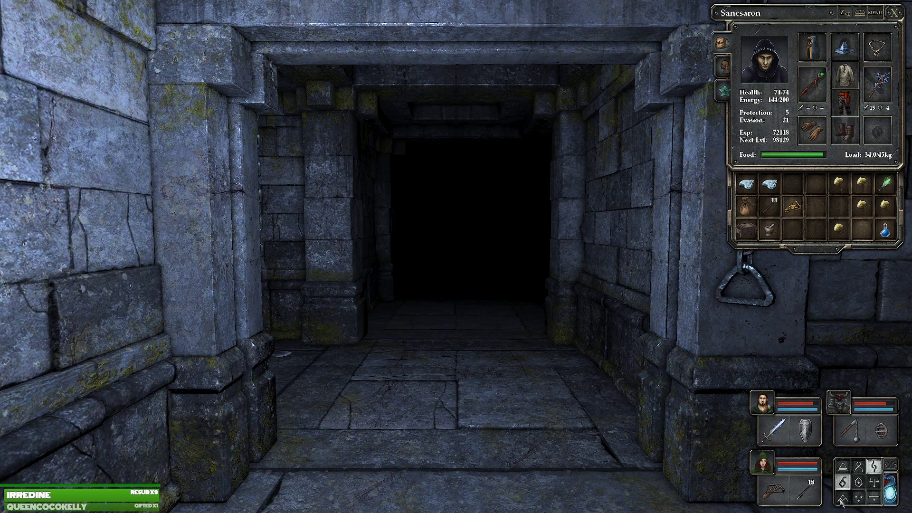
{"action": "left_click", "coordinate": [891, 492]}
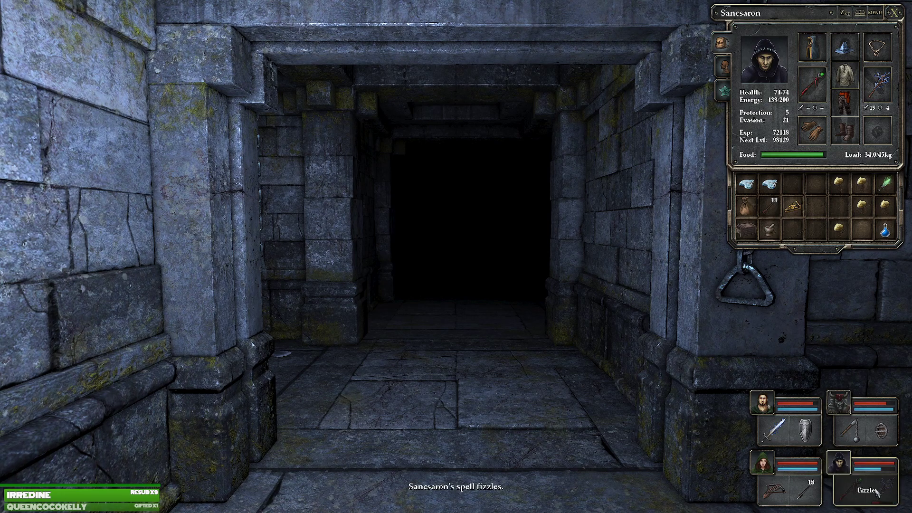
{"action": "right_click", "coordinate": [868, 491]}
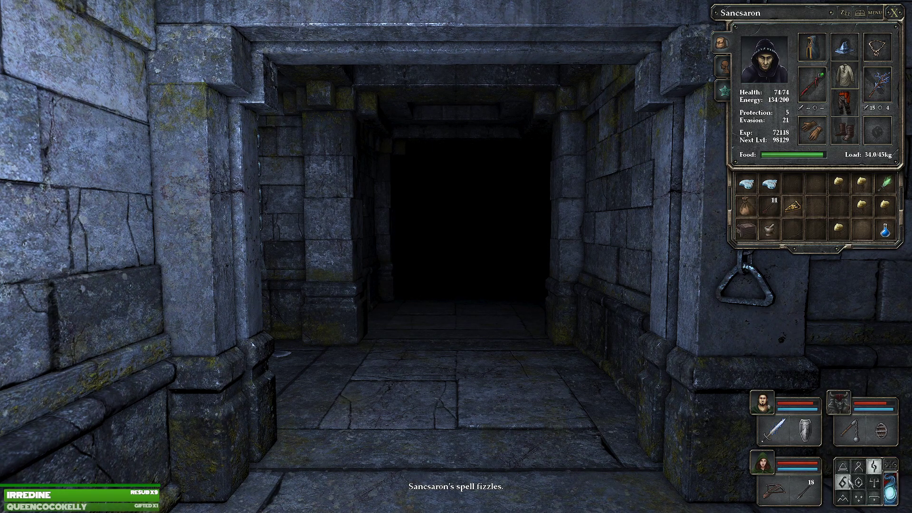
{"action": "left_click", "coordinate": [891, 492]}
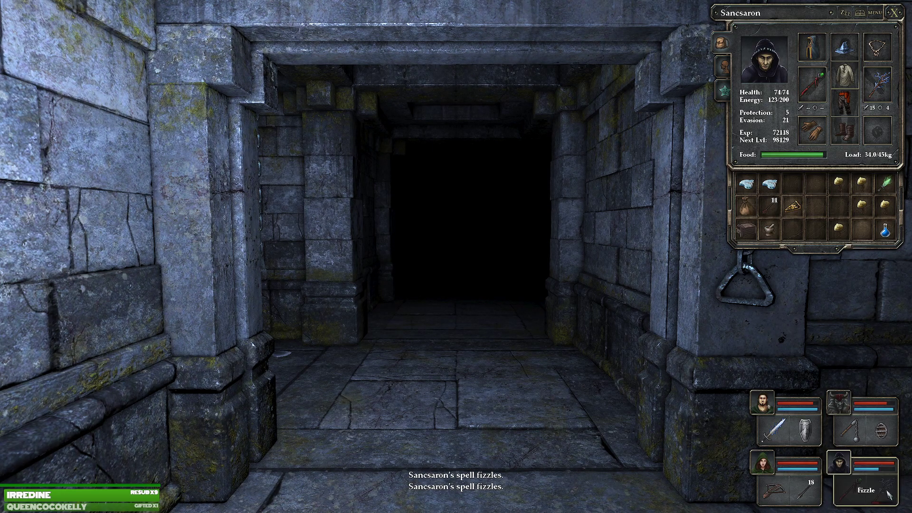
Select runes and cast three more spells, all fizzling.
{"action": "right_click", "coordinate": [869, 491]}
{"action": "left_click", "coordinate": [875, 467]}
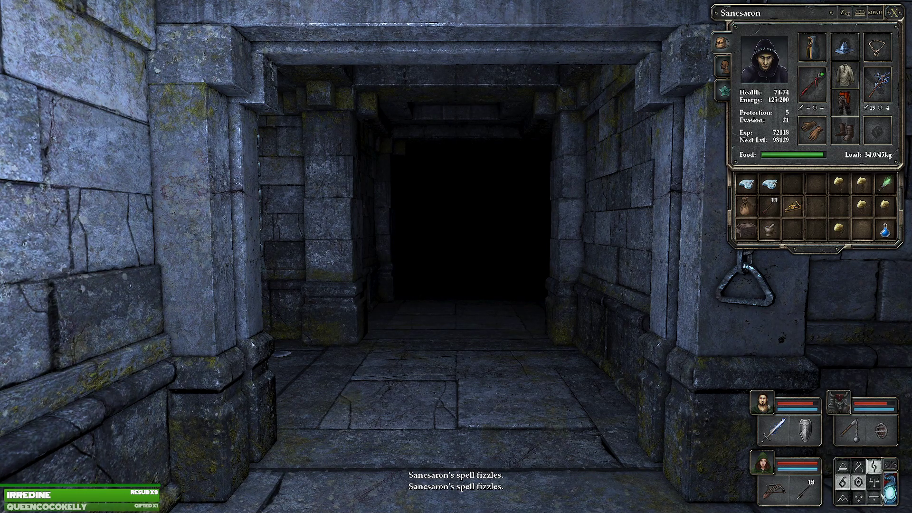
{"action": "left_click", "coordinate": [890, 491]}
{"action": "right_click", "coordinate": [854, 493]}
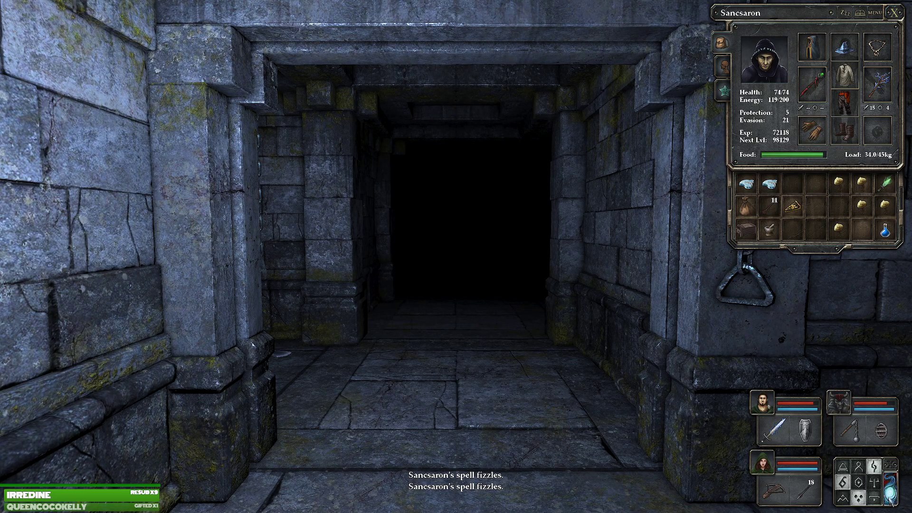
{"action": "left_click", "coordinate": [890, 498]}
{"action": "right_click", "coordinate": [877, 482]}
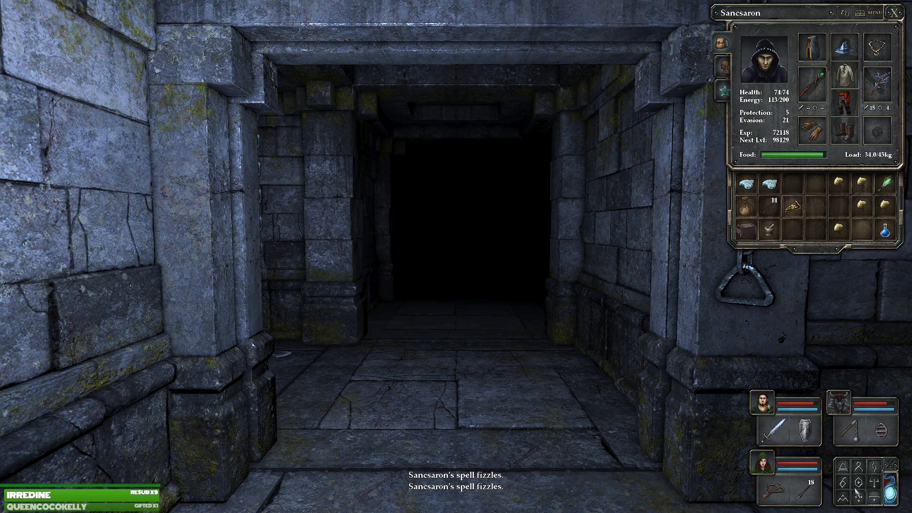
{"action": "left_click", "coordinate": [844, 468]}
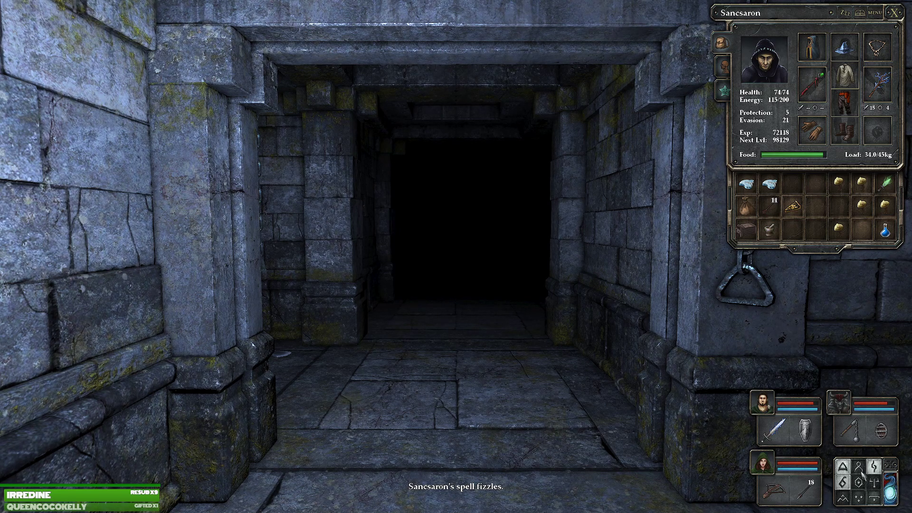
{"action": "left_click", "coordinate": [891, 498]}
Compose new rune combinations for two final casts, which also fizzle.
{"action": "right_click", "coordinate": [877, 482]}
{"action": "left_click", "coordinate": [858, 492]}
{"action": "left_click", "coordinate": [891, 497]}
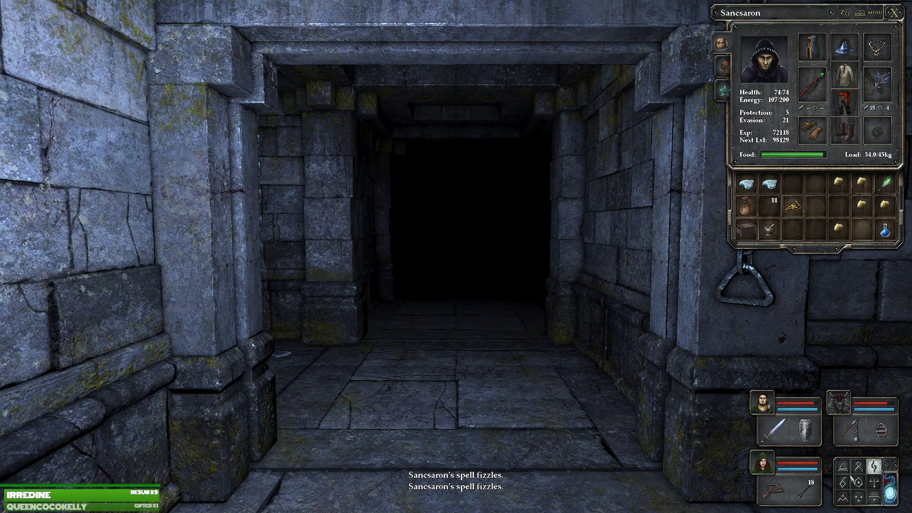
{"action": "right_click", "coordinate": [849, 492]}
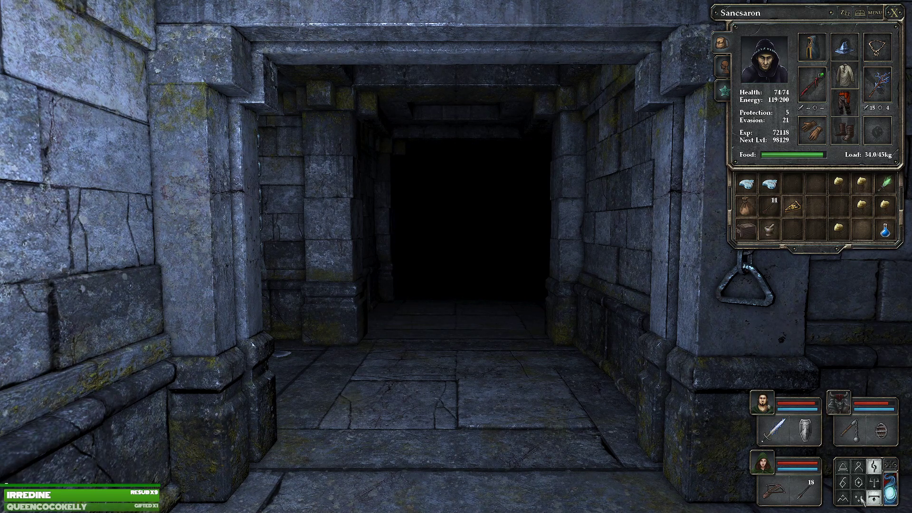
{"action": "left_click", "coordinate": [891, 493]}
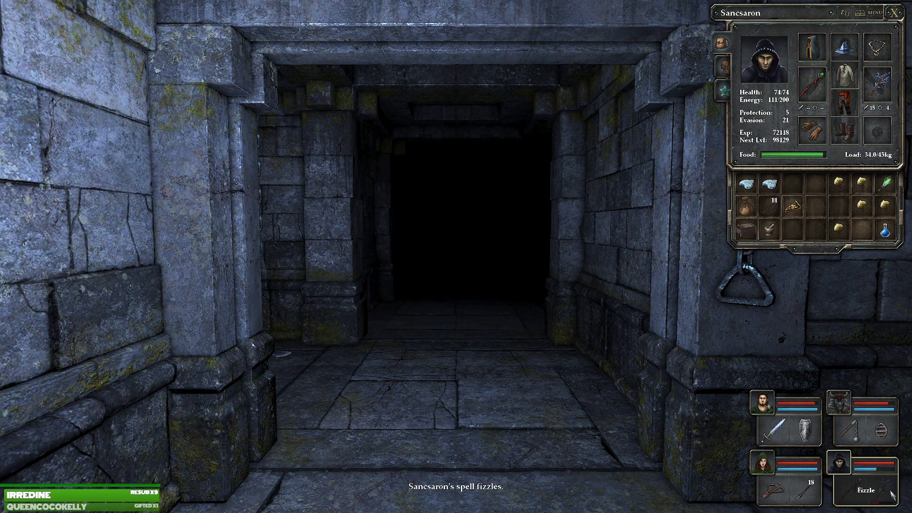
Close Sancsaron's sheet and walk through the chained doorway into the dark room.
{"action": "key", "text": "Escape"}
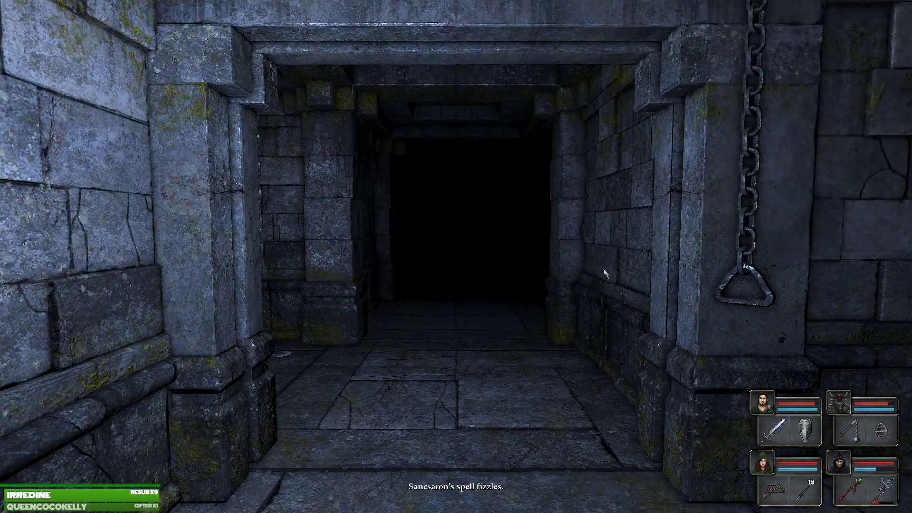
{"action": "key", "text": "e"}
{"action": "key", "text": "w"}
{"action": "key", "text": "e"}
{"action": "key", "text": "q"}
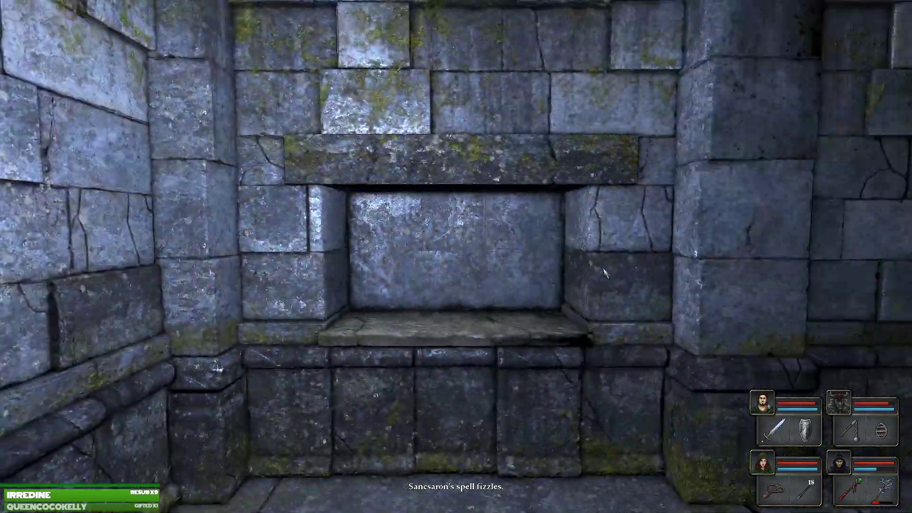
{"action": "key", "text": "q"}
{"action": "key", "text": "w"}
{"action": "key", "text": "w"}
{"action": "key", "text": "w"}
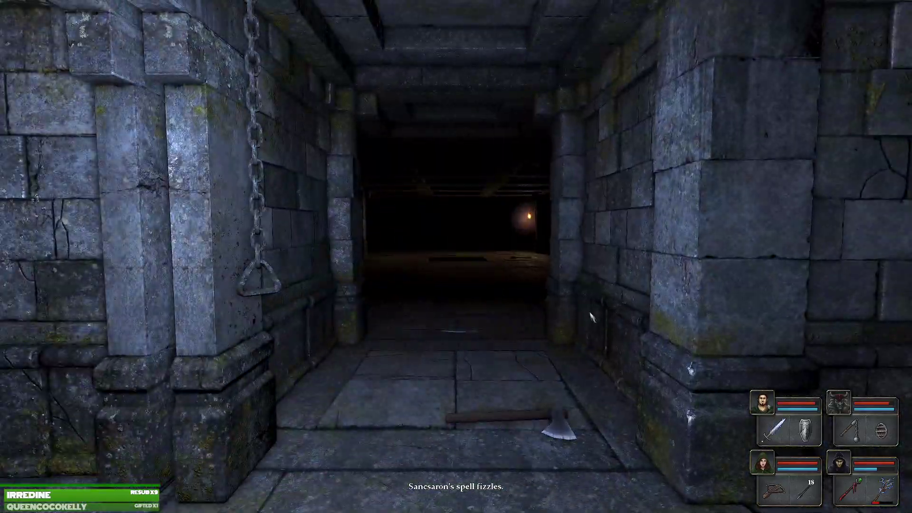
{"action": "key", "text": "w"}
{"action": "key", "text": "w"}
{"action": "key", "text": "w"}
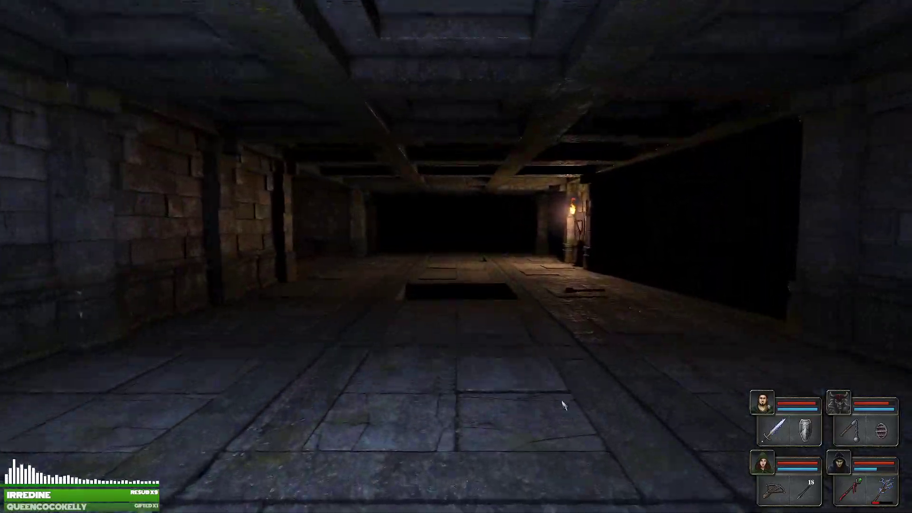
Advance to the wall torch, take it from its holder and put it back.
{"action": "key", "text": "e"}
{"action": "key", "text": "q"}
{"action": "key", "text": "w"}
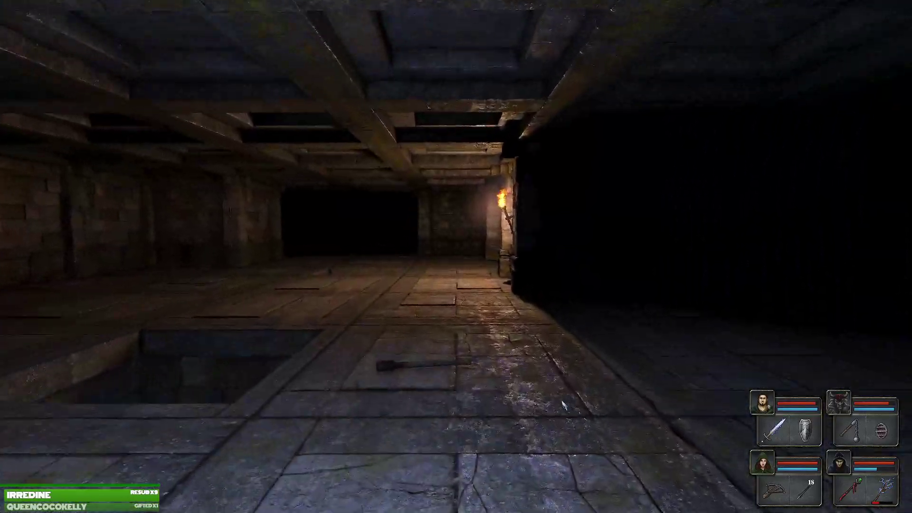
{"action": "key", "text": "w"}
{"action": "key", "text": "w"}
{"action": "key", "text": "w"}
{"action": "key", "text": "e"}
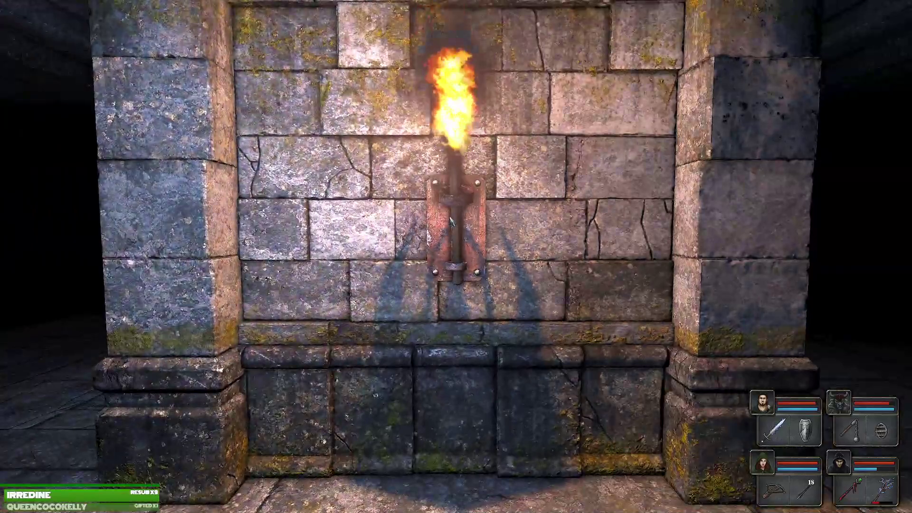
{"action": "left_click", "coordinate": [449, 129]}
{"action": "key", "text": "q"}
{"action": "key", "text": "e"}
{"action": "left_click", "coordinate": [456, 228]}
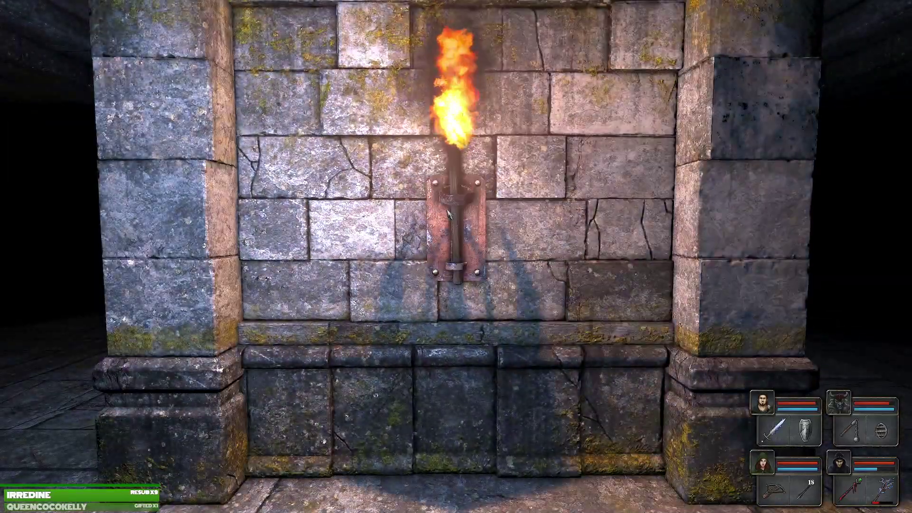
Step forward to the pit's edge and attempt another spell, which fizzles.
{"action": "key", "text": "q"}
{"action": "key", "text": "w"}
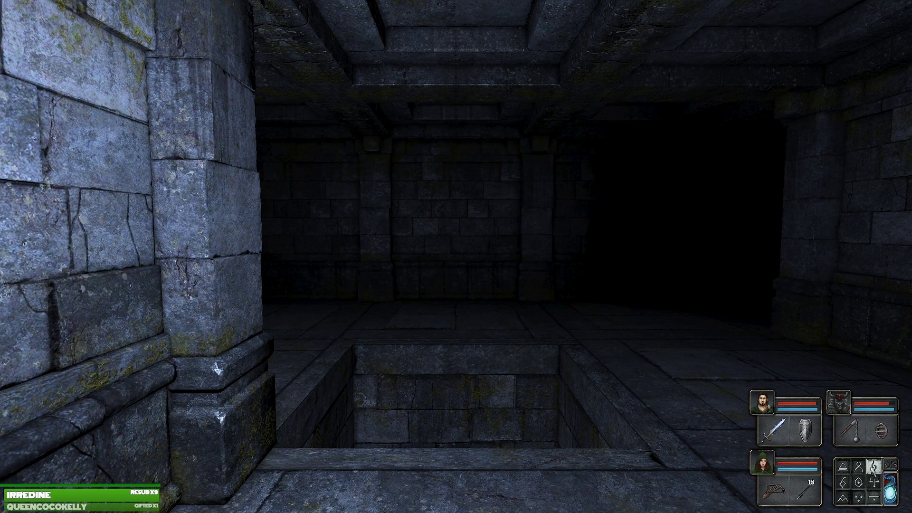
{"action": "left_click", "coordinate": [876, 486]}
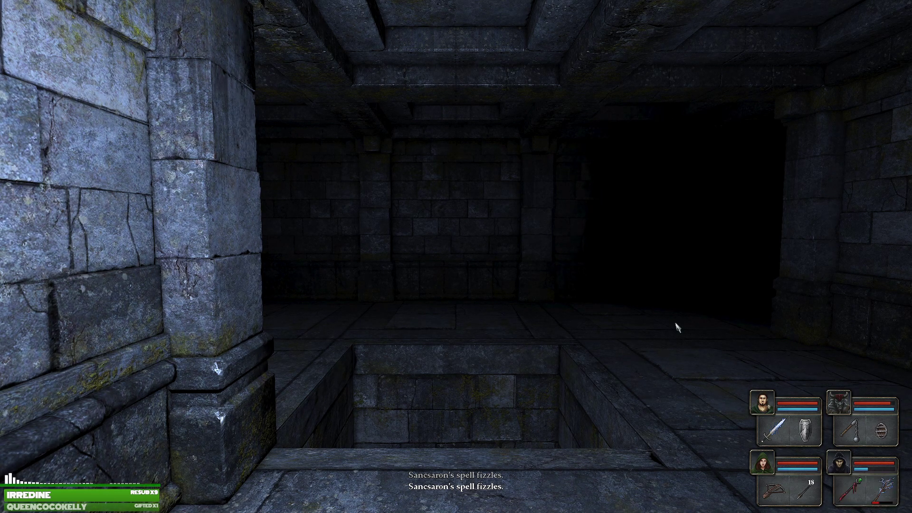
Walk the party along the corridor up to the iron door.
{"action": "key", "text": "w"}
{"action": "key", "text": "w"}
{"action": "key", "text": "q"}
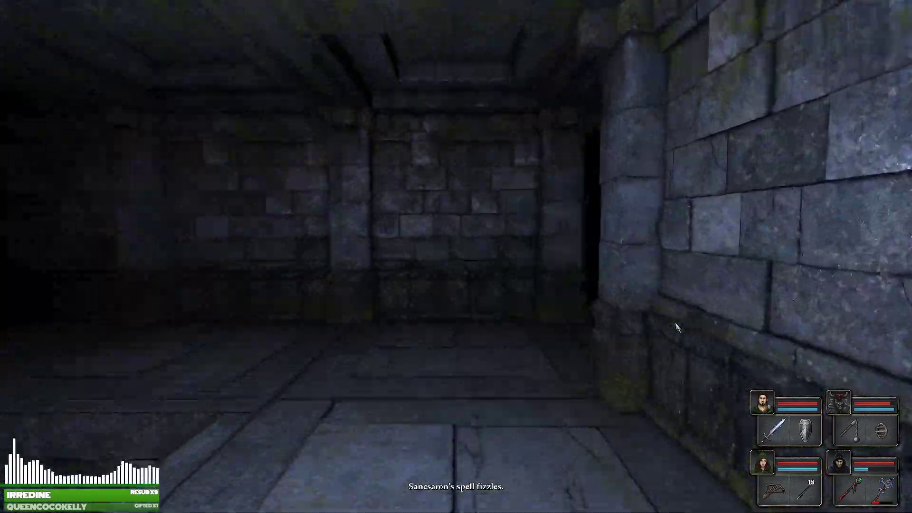
{"action": "key", "text": "w"}
{"action": "key", "text": "q"}
{"action": "key", "text": "w"}
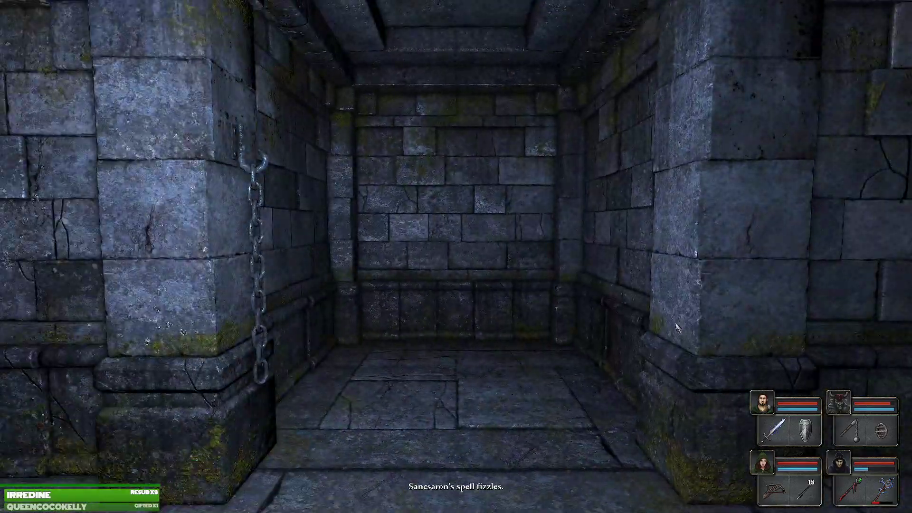
{"action": "key", "text": "e"}
{"action": "key", "text": "e"}
{"action": "key", "text": "w"}
{"action": "key", "text": "q"}
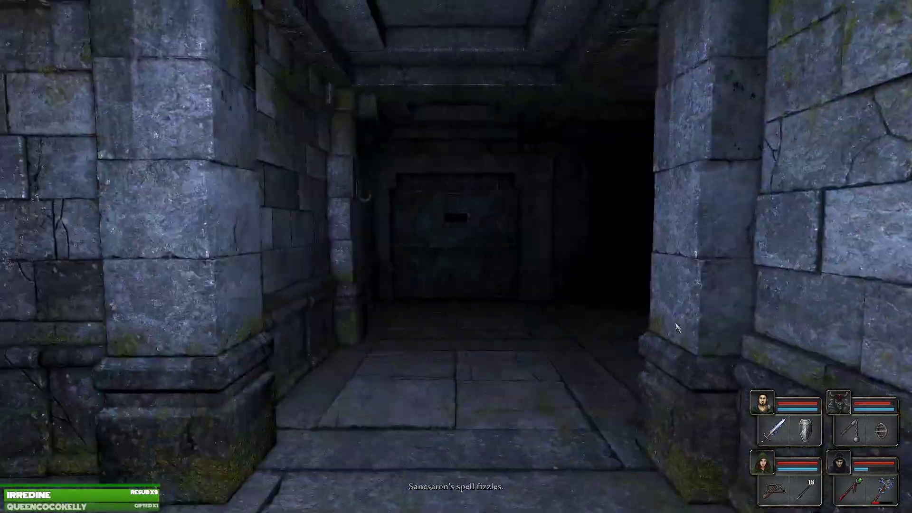
{"action": "key", "text": "w"}
{"action": "key", "text": "w"}
Pull the chain to raise the portcullis and attack the crabs with spells and weapons.
{"action": "left_click", "coordinate": [741, 286]}
{"action": "left_click", "coordinate": [856, 485]}
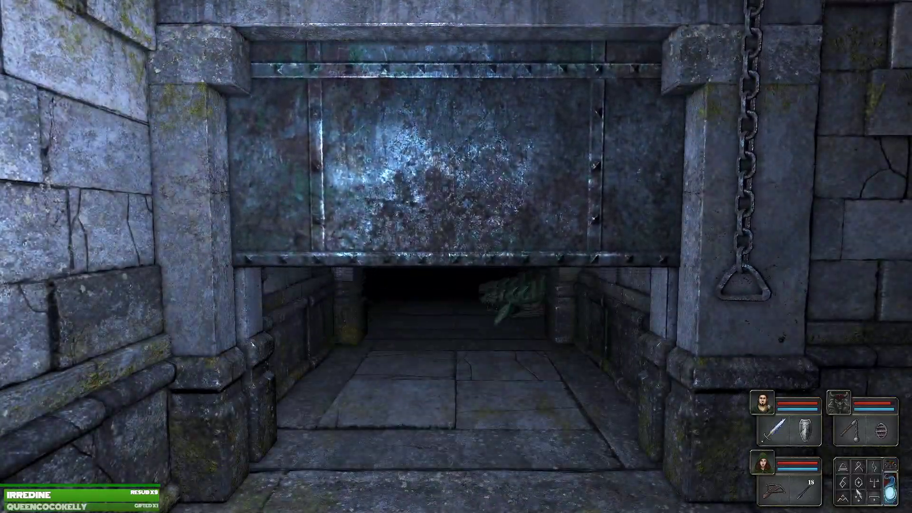
{"action": "left_click", "coordinate": [859, 486]}
{"action": "right_click", "coordinate": [777, 428]}
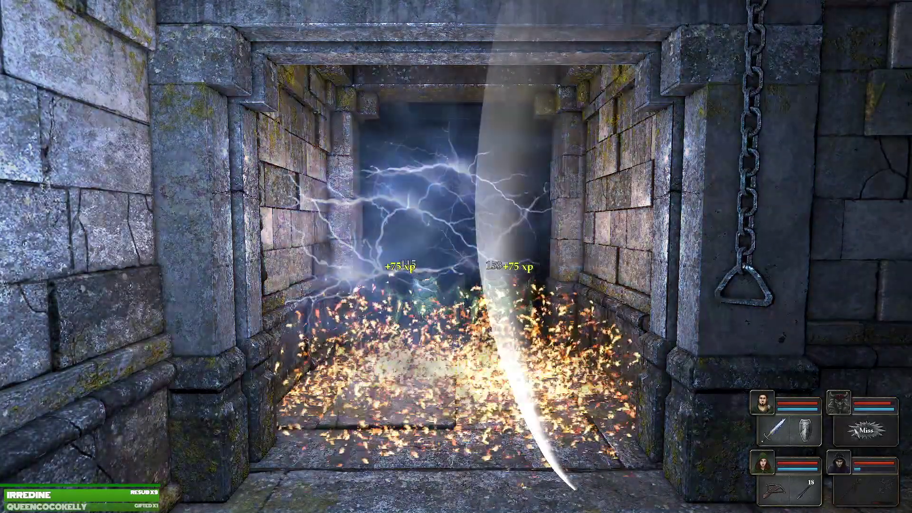
{"action": "right_click", "coordinate": [776, 428]}
{"action": "right_click", "coordinate": [866, 488]}
{"action": "right_click", "coordinate": [776, 488]}
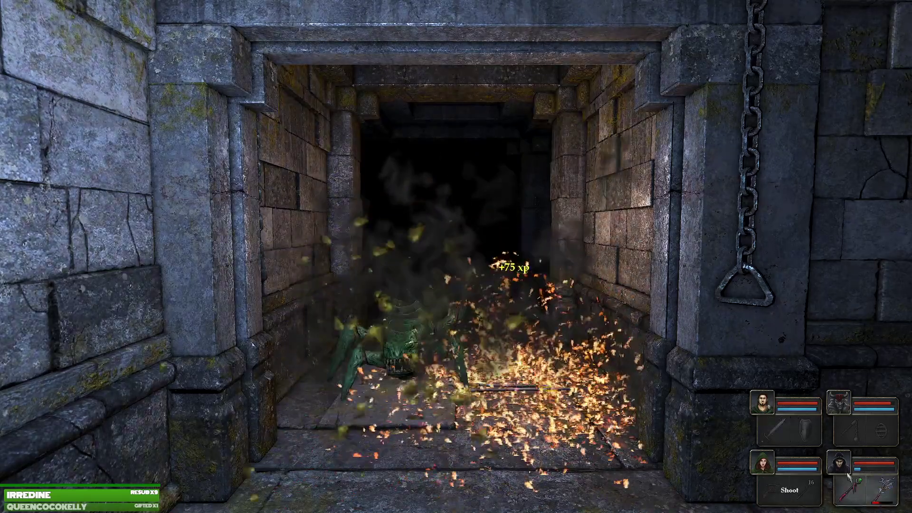
{"action": "left_click", "coordinate": [866, 489]}
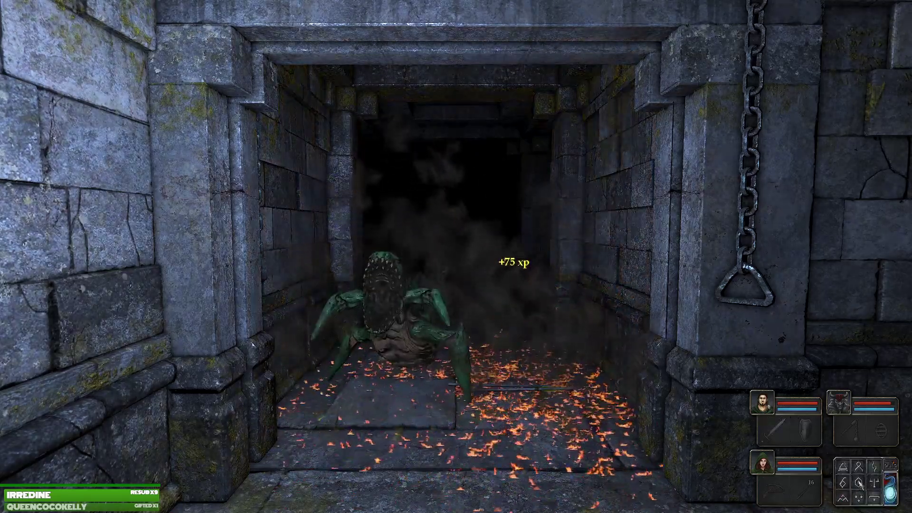
{"action": "right_click", "coordinate": [779, 436]}
{"action": "right_click", "coordinate": [865, 488]}
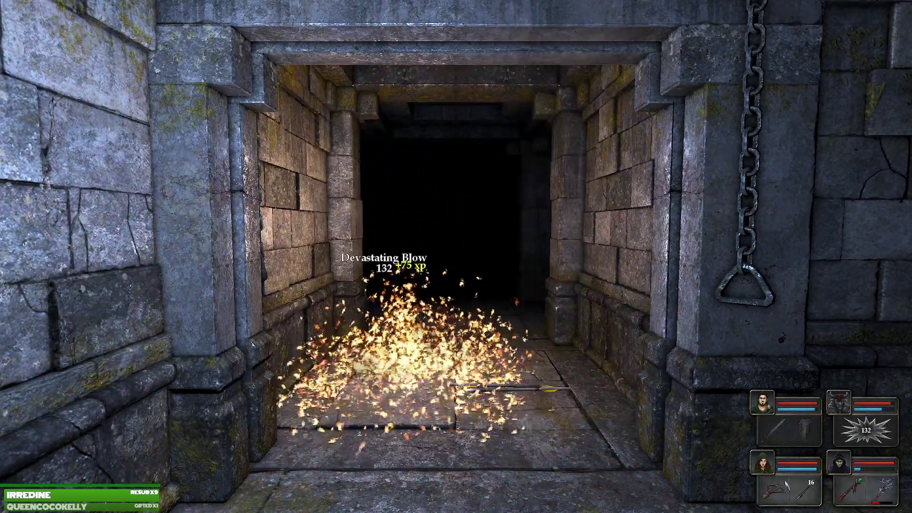
Kill the last crab with a fireburst and advance into the room beyond.
{"action": "key", "text": "w"}
{"action": "key", "text": "s"}
{"action": "key", "text": "w"}
{"action": "right_click", "coordinate": [866, 427]}
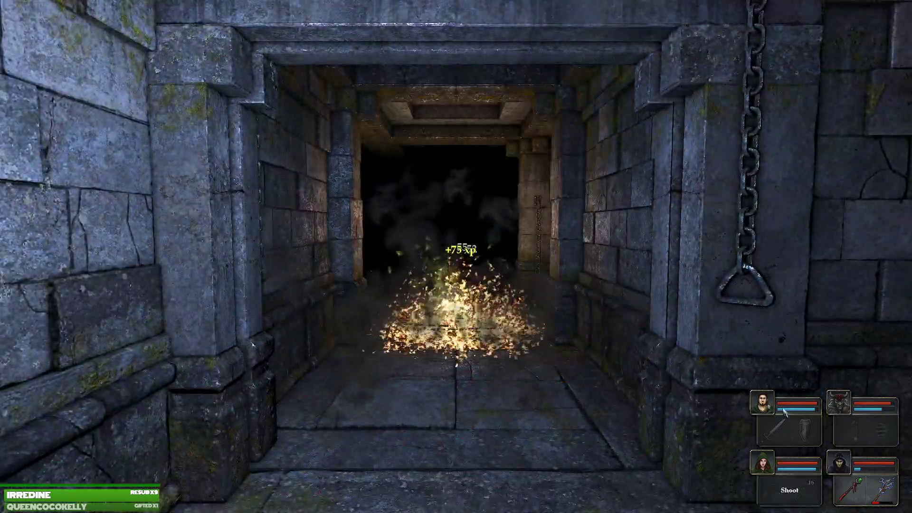
{"action": "key", "text": "w"}
{"action": "key", "text": "w"}
{"action": "key", "text": "d"}
{"action": "key", "text": "d"}
{"action": "key", "text": "w"}
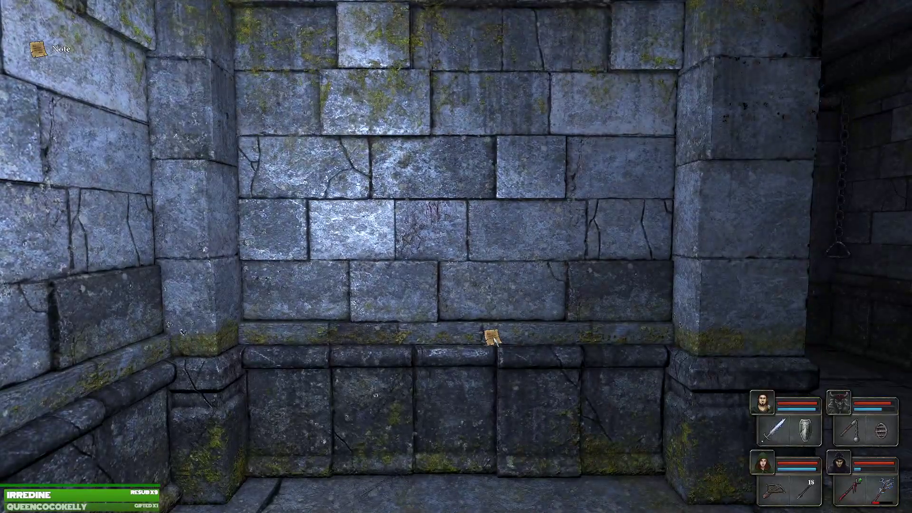
Take the note from the ledge and place it in Sancsaron's pack.
{"action": "left_click", "coordinate": [491, 337]}
{"action": "key", "text": "4"}
{"action": "left_click", "coordinate": [817, 206]}
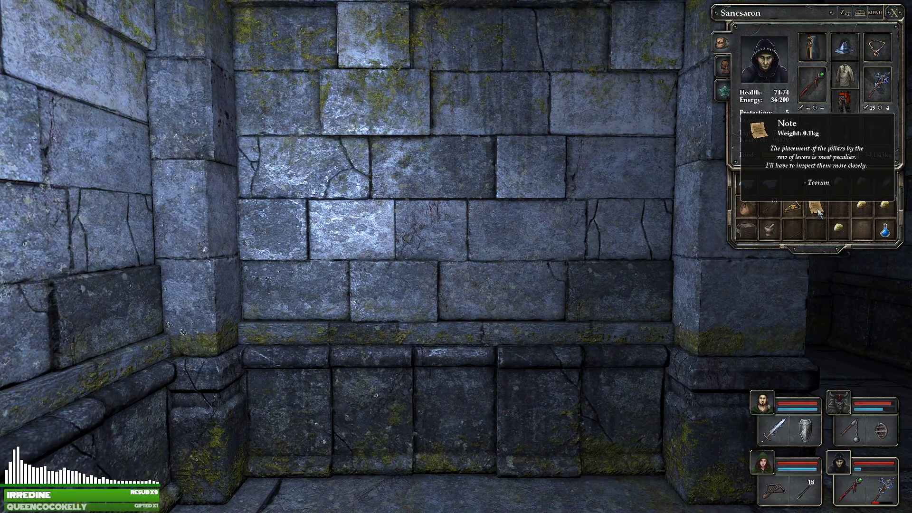
Close the character sheet and move the party forward down the corridor.
{"action": "key", "text": "a"}
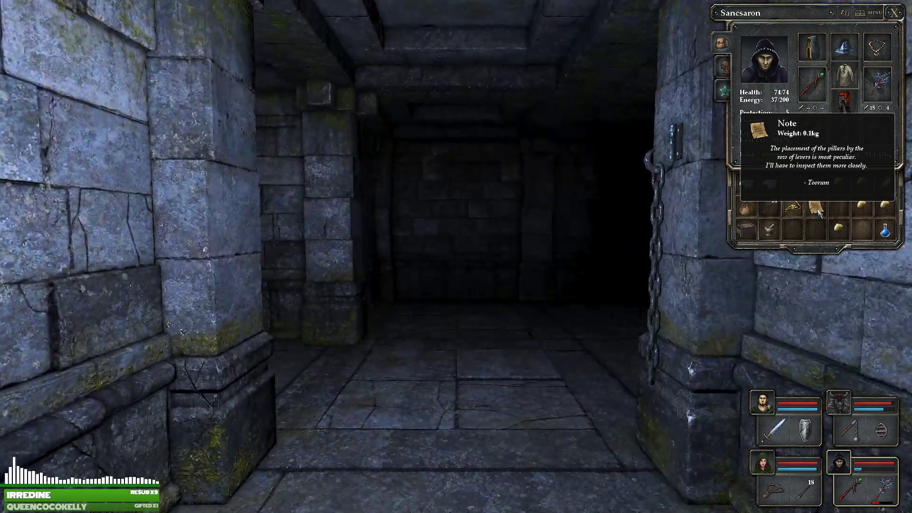
{"action": "key", "text": "w"}
{"action": "key", "text": "w"}
{"action": "key", "text": "Escape"}
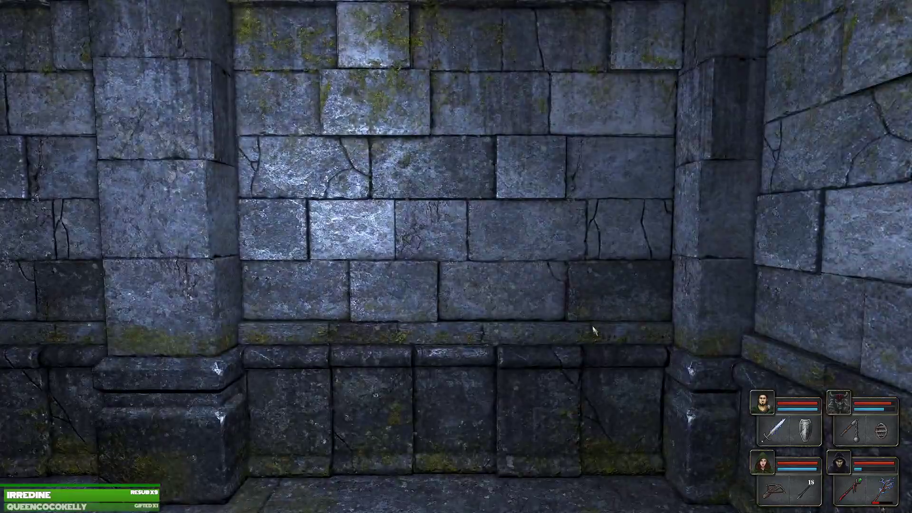
{"action": "key", "text": "a"}
{"action": "key", "text": "w"}
Walk past the pillar and down the chained corridor to the dead-end wall, then turn back.
{"action": "key", "text": "d"}
{"action": "key", "text": "w"}
{"action": "key", "text": "q"}
{"action": "key", "text": "e"}
{"action": "key", "text": "q"}
{"action": "key", "text": "q"}
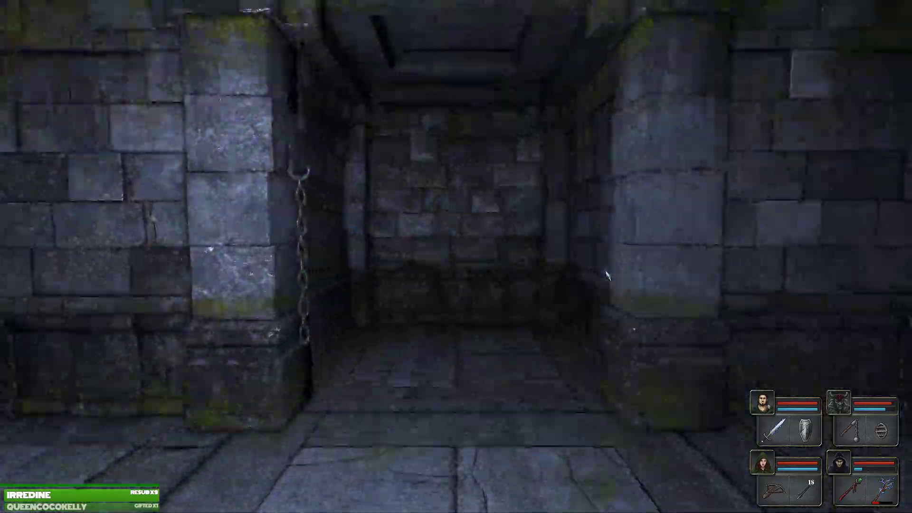
{"action": "key", "text": "w"}
{"action": "key", "text": "w"}
{"action": "key", "text": "w"}
{"action": "key", "text": "e"}
{"action": "key", "text": "w"}
{"action": "key", "text": "q"}
Head through the dark corridor to the lit stone wall and up to the portcullis.
{"action": "key", "text": "e"}
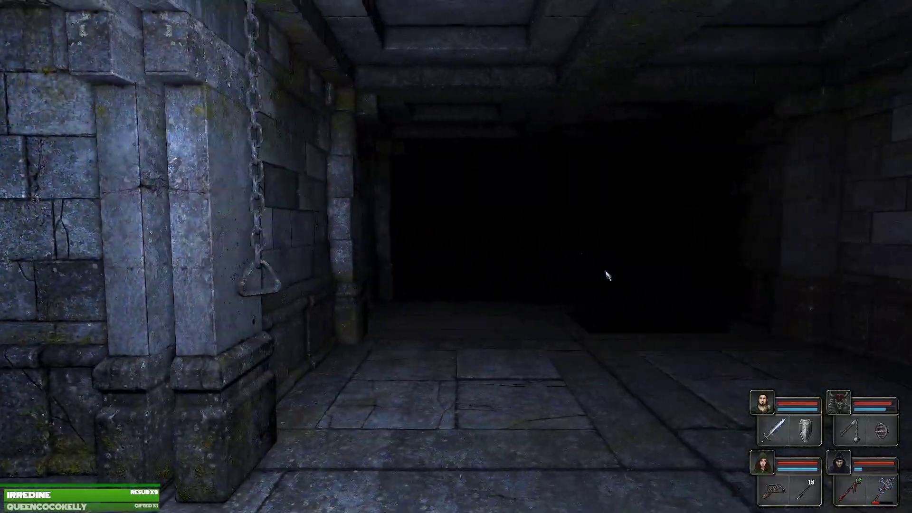
{"action": "key", "text": "q"}
{"action": "key", "text": "e"}
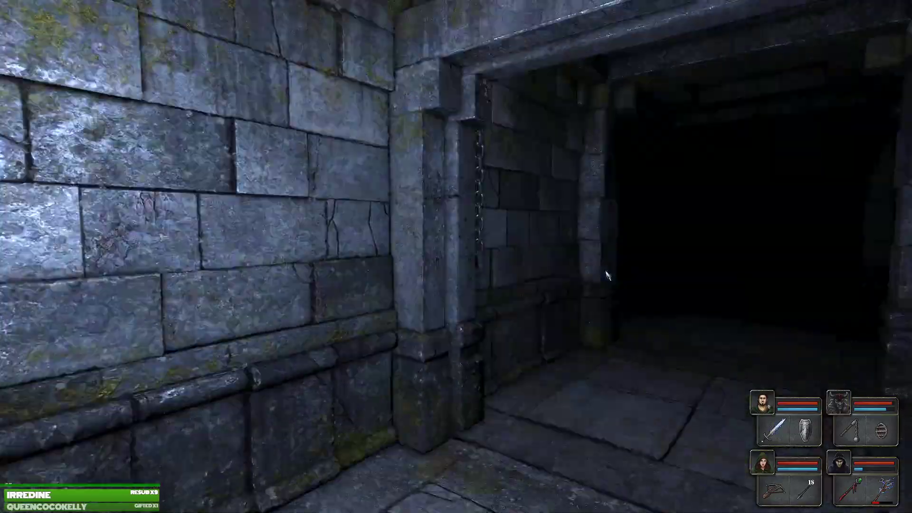
{"action": "key", "text": "w"}
{"action": "key", "text": "e"}
{"action": "key", "text": "w"}
{"action": "key", "text": "e"}
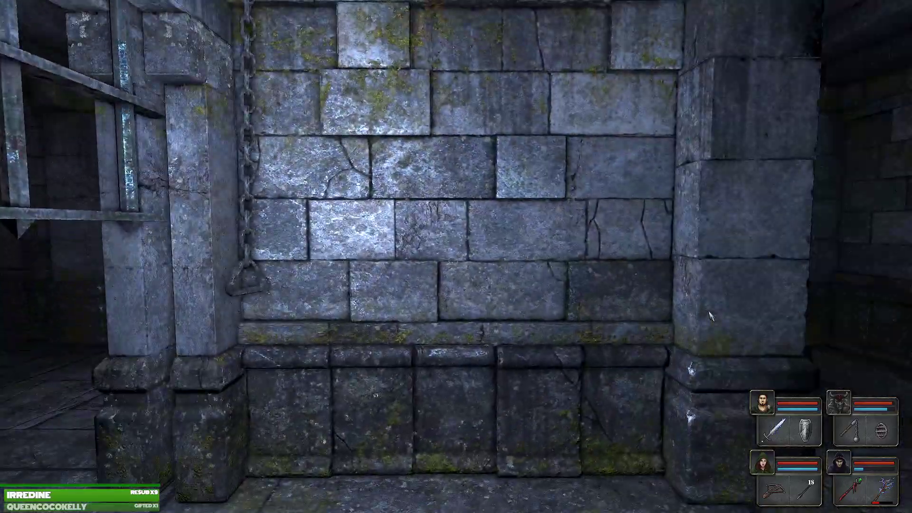
{"action": "key", "text": "e"}
Walk down the hallway and through the doorway into the room with chains.
{"action": "key", "text": "w"}
{"action": "key", "text": "q"}
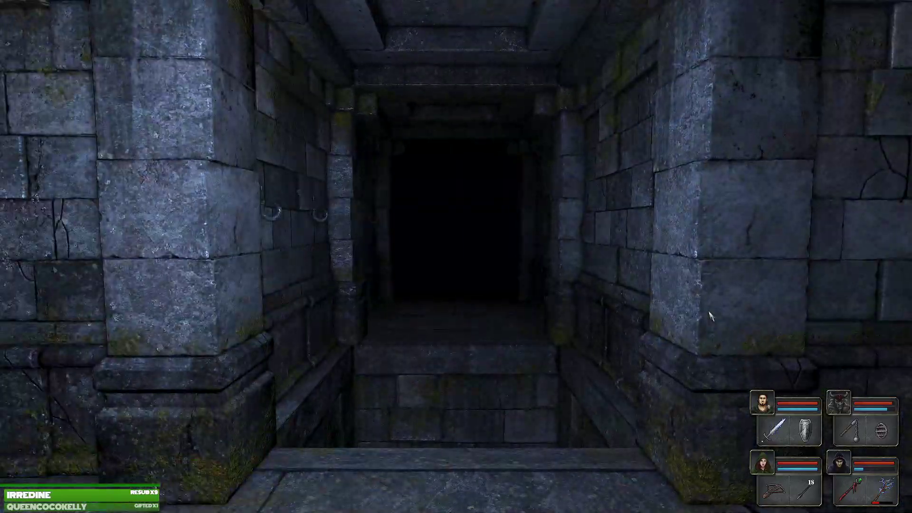
{"action": "key", "text": "w"}
{"action": "key", "text": "w"}
{"action": "key", "text": "e"}
{"action": "key", "text": "w"}
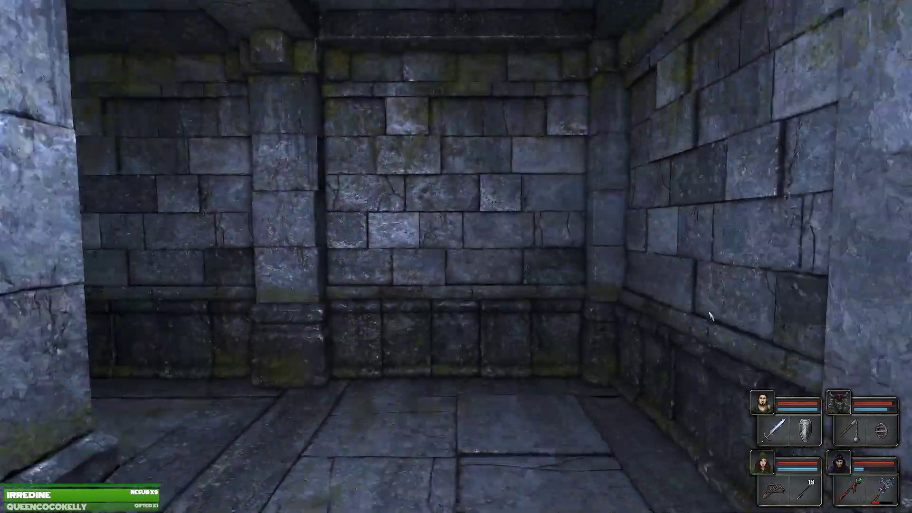
{"action": "key", "text": "q"}
{"action": "key", "text": "w"}
{"action": "key", "text": "w"}
Cross the torch-lit room and the pillared hall toward the lever wall.
{"action": "key", "text": "w"}
{"action": "key", "text": "w"}
{"action": "key", "text": "q"}
{"action": "key", "text": "q"}
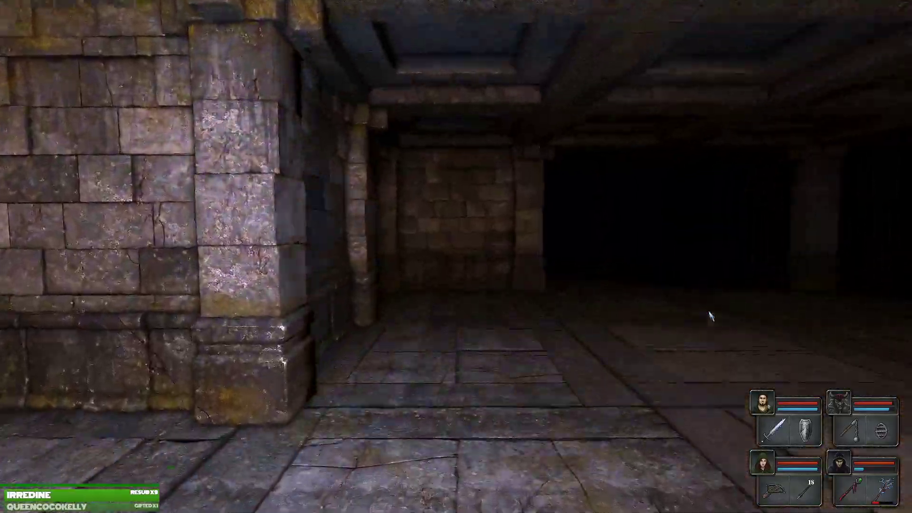
{"action": "key", "text": "e"}
{"action": "key", "text": "w"}
{"action": "key", "text": "w"}
{"action": "key", "text": "w"}
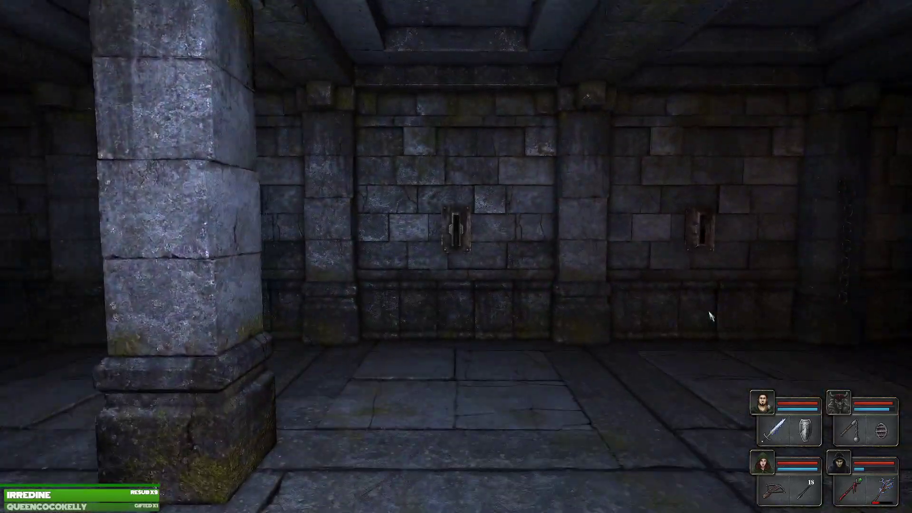
{"action": "key", "text": "w"}
Follow the corridor to the levers, look around, and face the row of levers.
{"action": "key", "text": "q"}
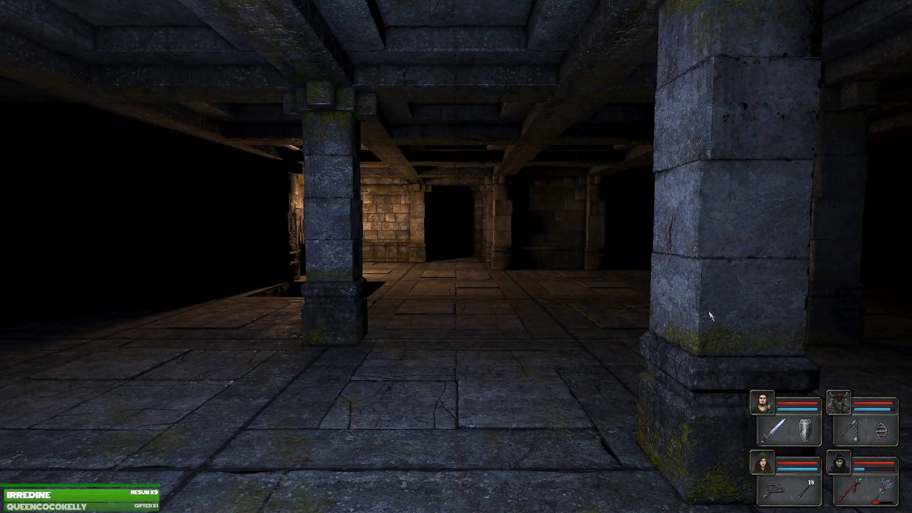
{"action": "key", "text": "w"}
{"action": "key", "text": "w"}
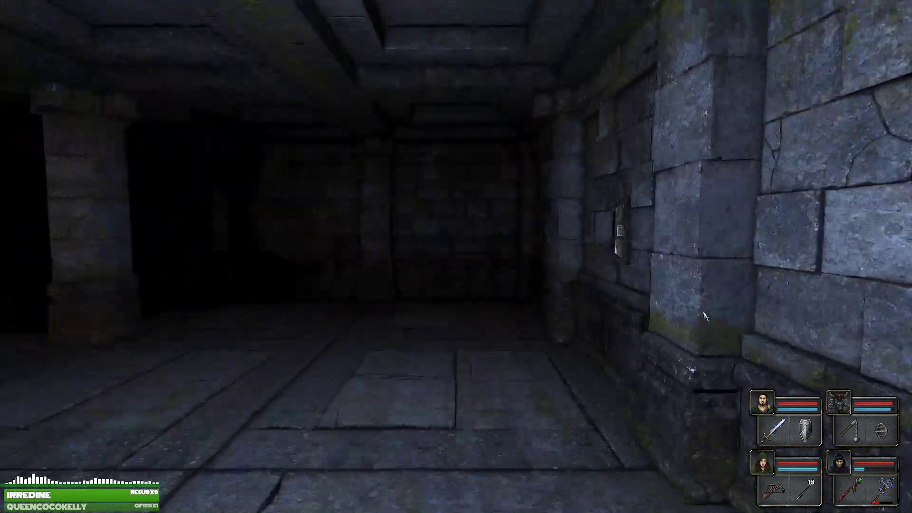
{"action": "key", "text": "w"}
{"action": "key", "text": "w"}
{"action": "key", "text": "e"}
{"action": "key", "text": "e"}
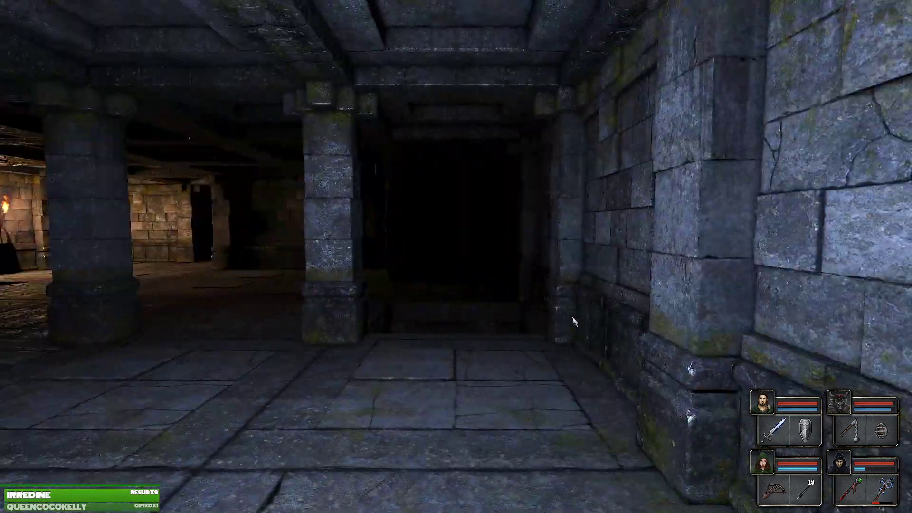
{"action": "key", "text": "q"}
{"action": "key", "text": "q"}
{"action": "key", "text": "e"}
{"action": "key", "text": "e"}
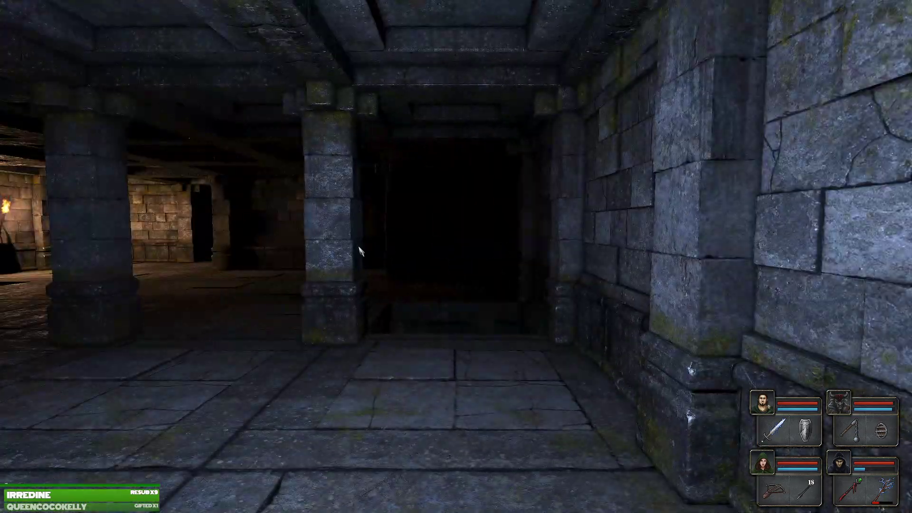
{"action": "key", "text": "q"}
{"action": "key", "text": "q"}
{"action": "key", "text": "q"}
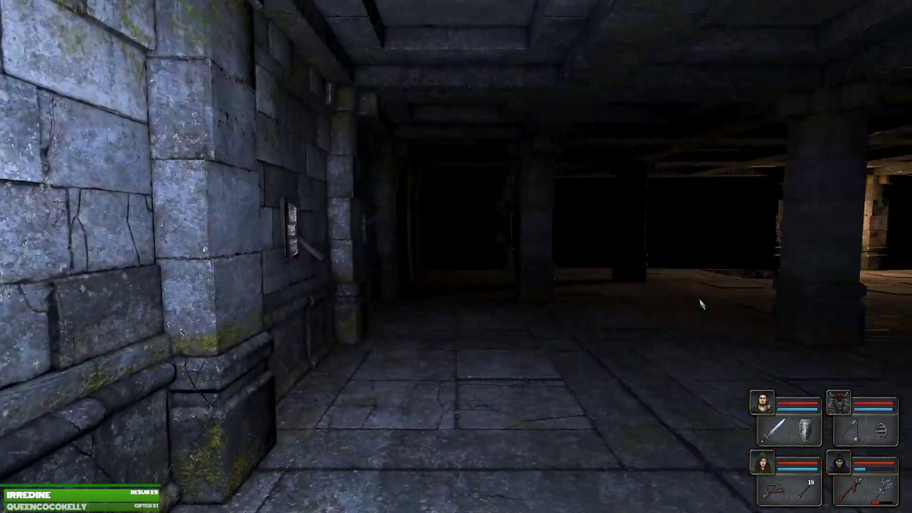
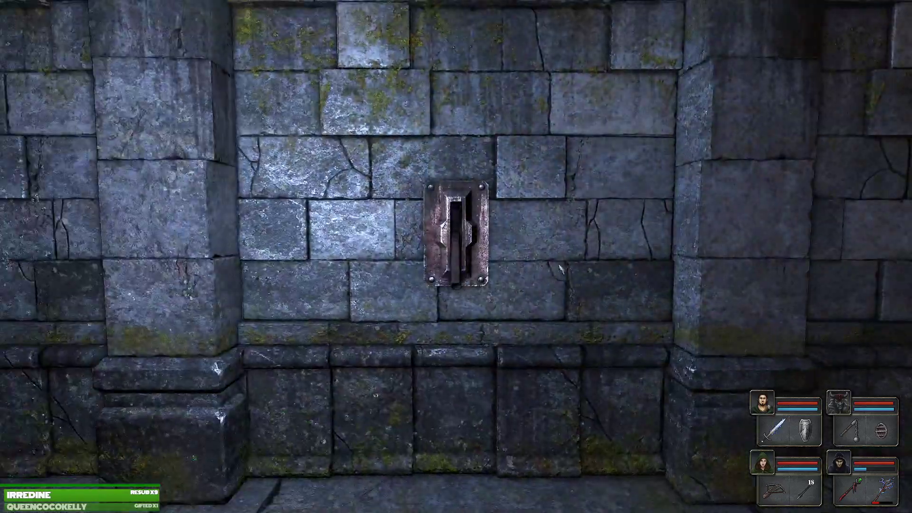
{"action": "key", "text": "e"}
Face the tomb room's lever wall and pull the first lever.
{"action": "key", "text": "q"}
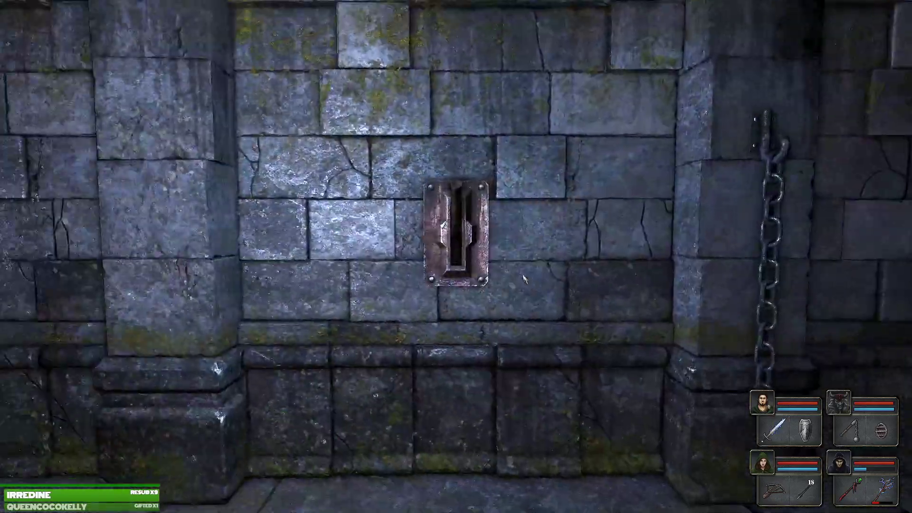
{"action": "key", "text": "q"}
{"action": "key", "text": "q"}
{"action": "key", "text": "q"}
{"action": "key", "text": "q"}
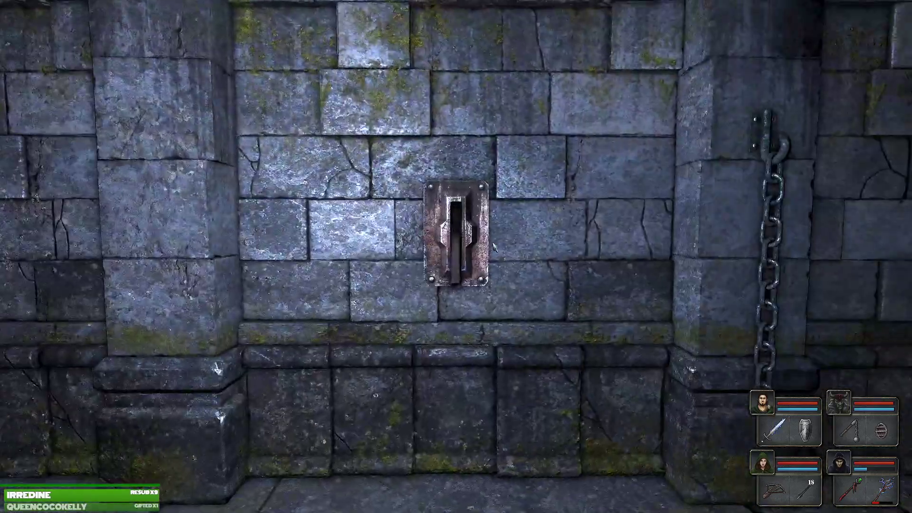
{"action": "left_click", "coordinate": [457, 236]}
{"action": "key", "text": "q"}
{"action": "key", "text": "q"}
Cross the pillared hall to the next lever wall and pull that lever down.
{"action": "key", "text": "w"}
{"action": "key", "text": "w"}
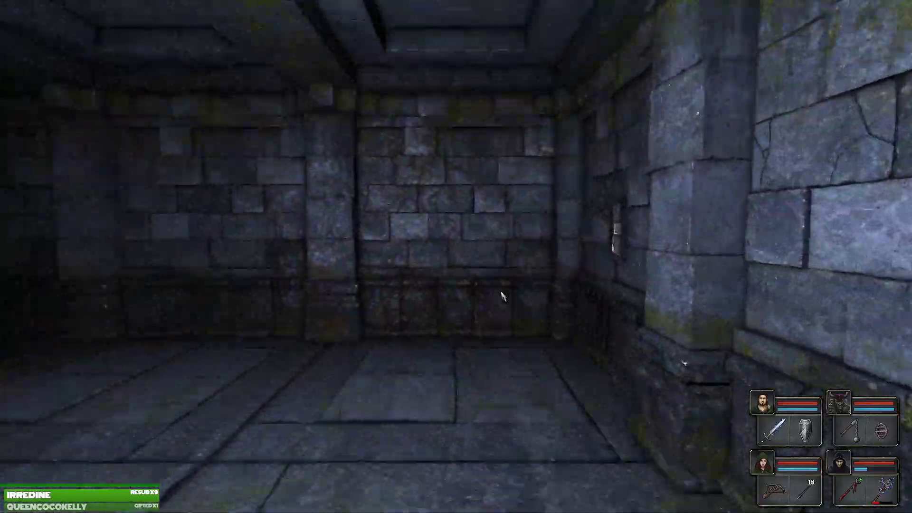
{"action": "key", "text": "w"}
{"action": "key", "text": "w"}
{"action": "key", "text": "w"}
{"action": "key", "text": "w"}
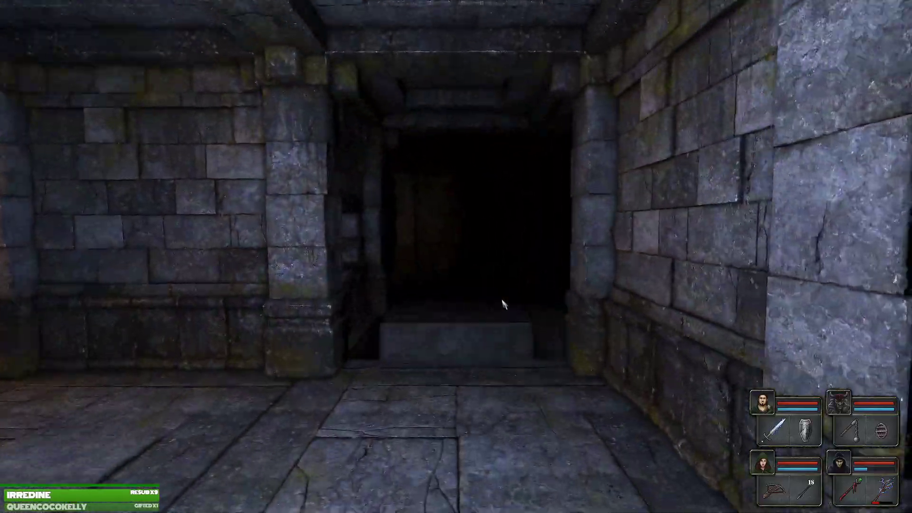
{"action": "key", "text": "e"}
{"action": "key", "text": "q"}
{"action": "key", "text": "w"}
{"action": "key", "text": "w"}
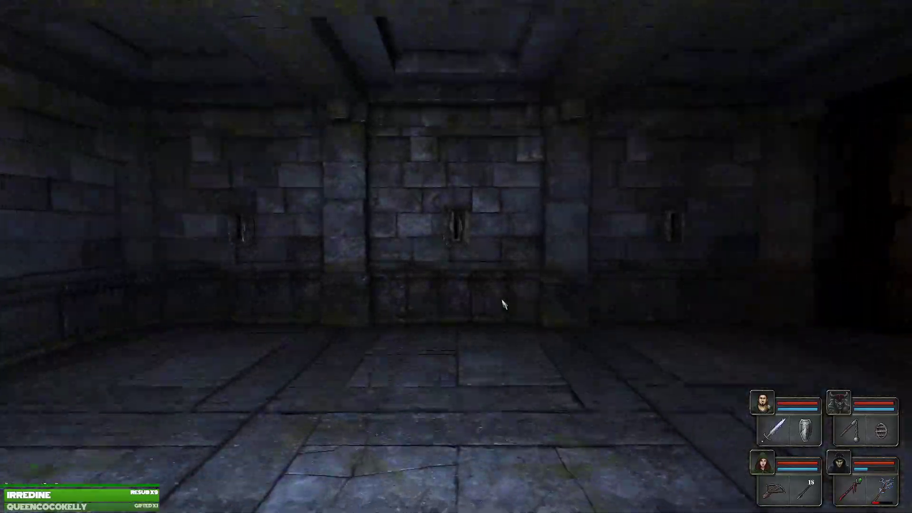
{"action": "key", "text": "w"}
{"action": "left_click_drag", "start_coordinate": [503, 304], "coordinate": [399, 300]}
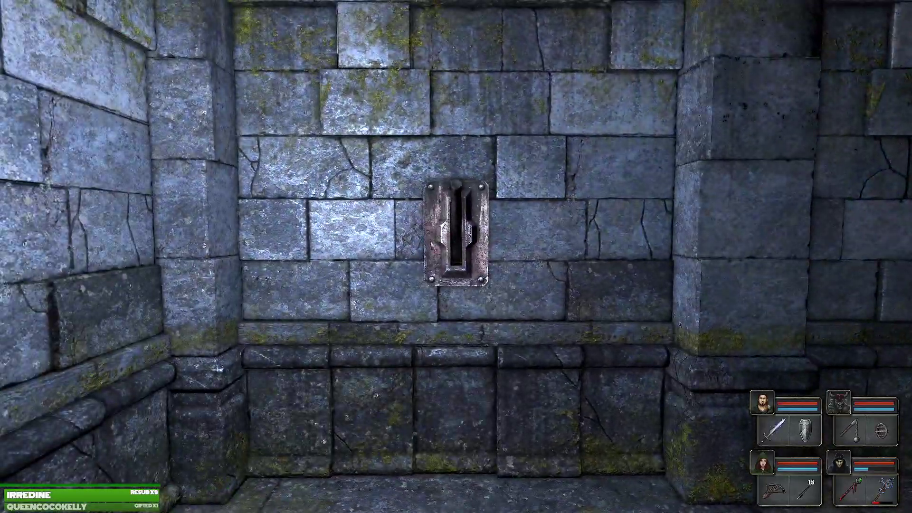
{"action": "key", "text": "e"}
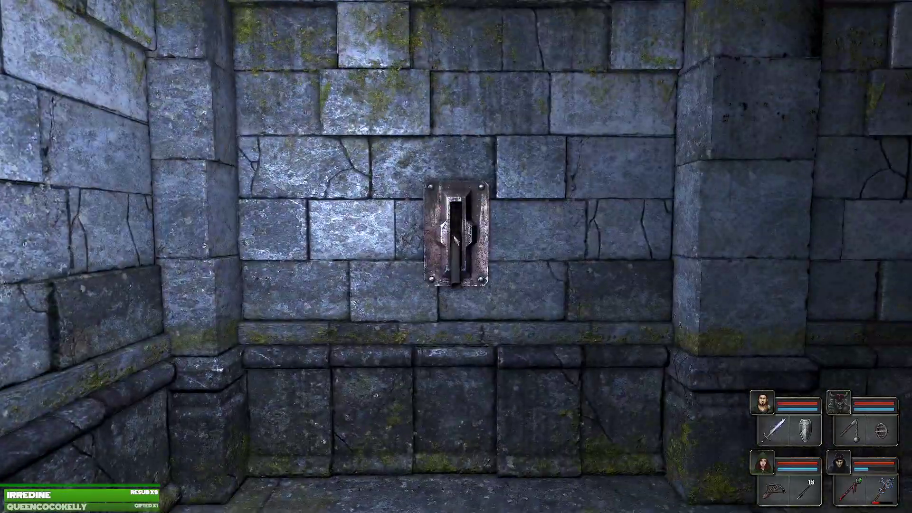
{"action": "key", "text": "d"}
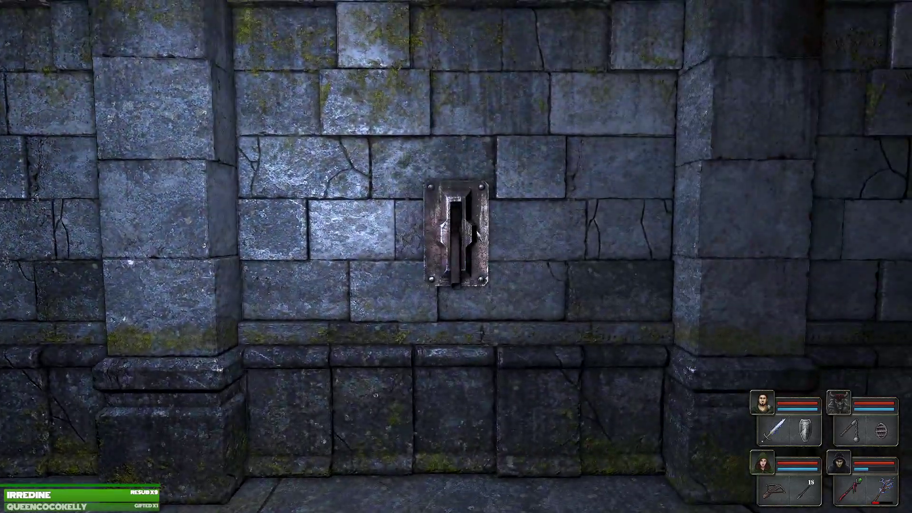
{"action": "left_click", "coordinate": [476, 236]}
Walk back past the pillar and out toward the dark corridor.
{"action": "key", "text": "d"}
{"action": "key", "text": "e"}
{"action": "key", "text": "e"}
{"action": "key", "text": "e"}
{"action": "key", "text": "w"}
{"action": "key", "text": "w"}
{"action": "key", "text": "w"}
{"action": "key", "text": "w"}
{"action": "key", "text": "a"}
{"action": "key", "text": "w"}
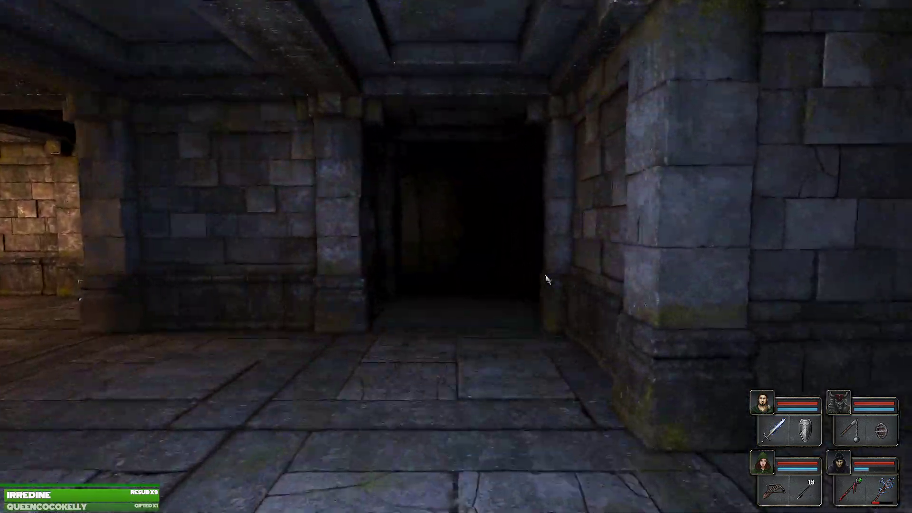
Take the Ornate Key from the wall alcove.
{"action": "key", "text": "w"}
{"action": "key", "text": "w"}
{"action": "key", "text": "q"}
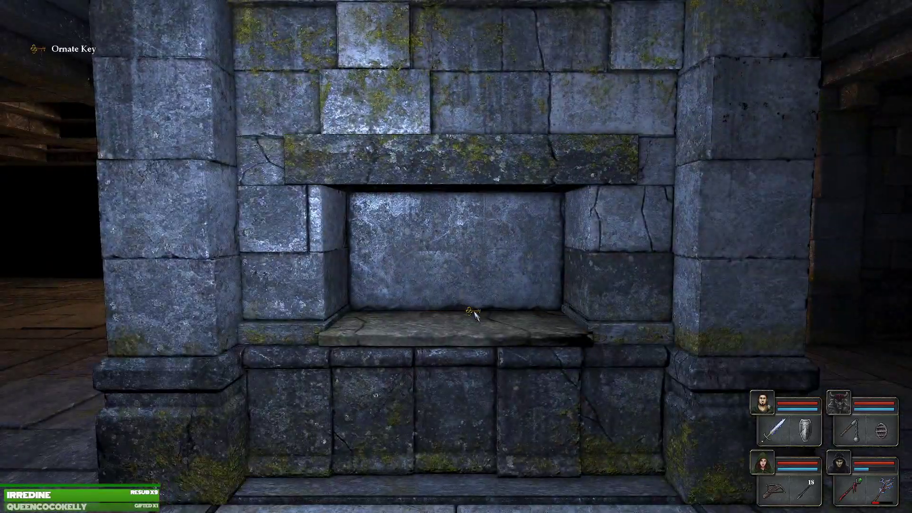
{"action": "left_click", "coordinate": [474, 314]}
{"action": "key", "text": "e"}
{"action": "key", "text": "w"}
{"action": "key", "text": "w"}
Store the Ornate Key in the inventory and rearrange the hidden-room note.
{"action": "left_click", "coordinate": [762, 403]}
{"action": "left_click", "coordinate": [771, 214]}
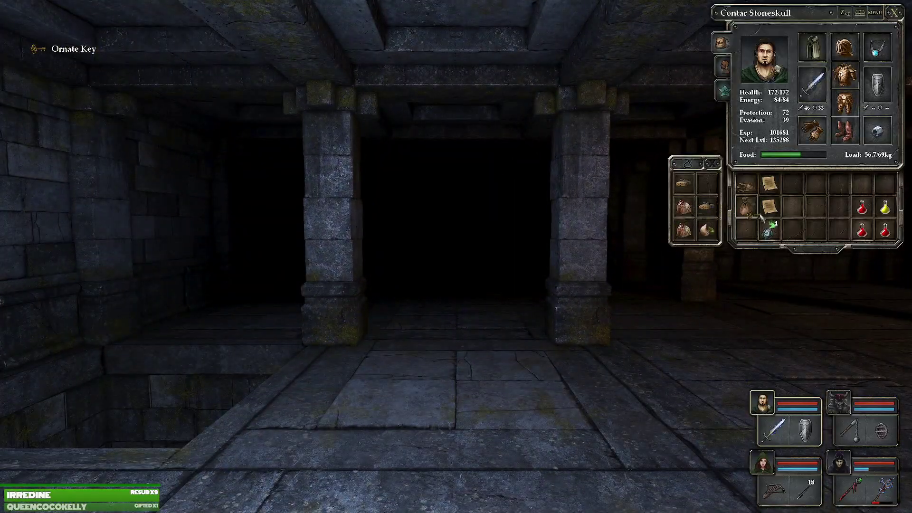
{"action": "key", "text": "w"}
{"action": "key", "text": "w"}
{"action": "key", "text": "w"}
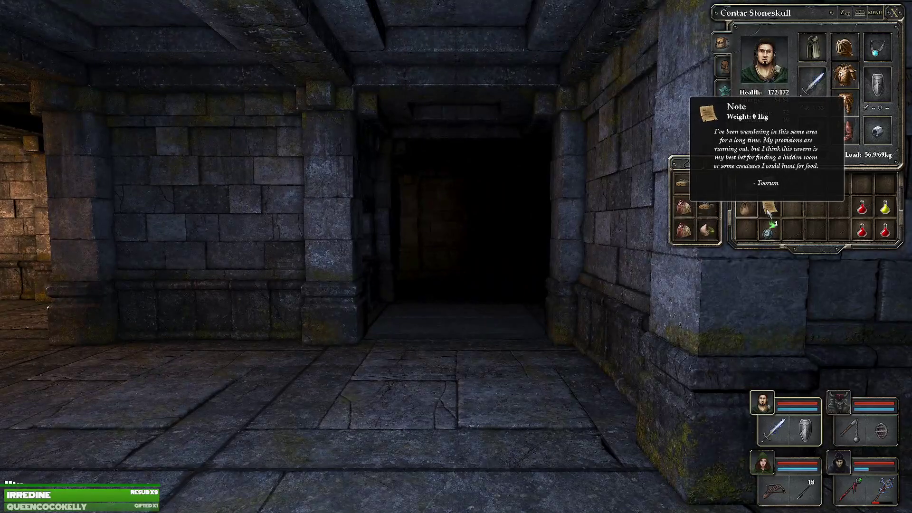
{"action": "key", "text": "w"}
{"action": "key", "text": "w"}
{"action": "key", "text": "w"}
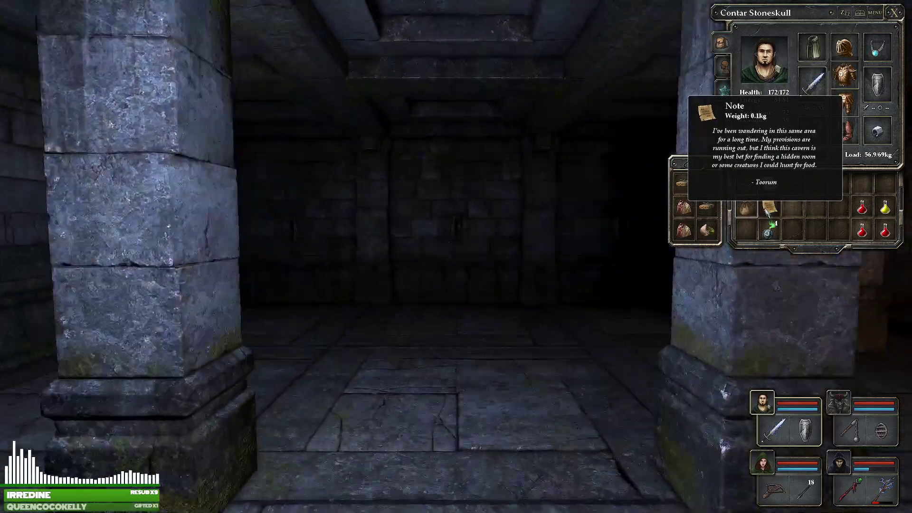
{"action": "key", "text": "w"}
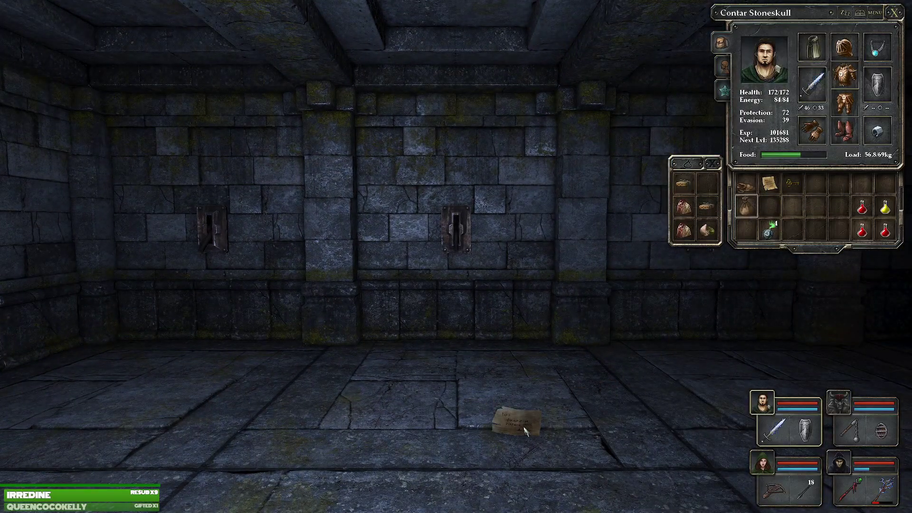
{"action": "left_click", "coordinate": [771, 209]}
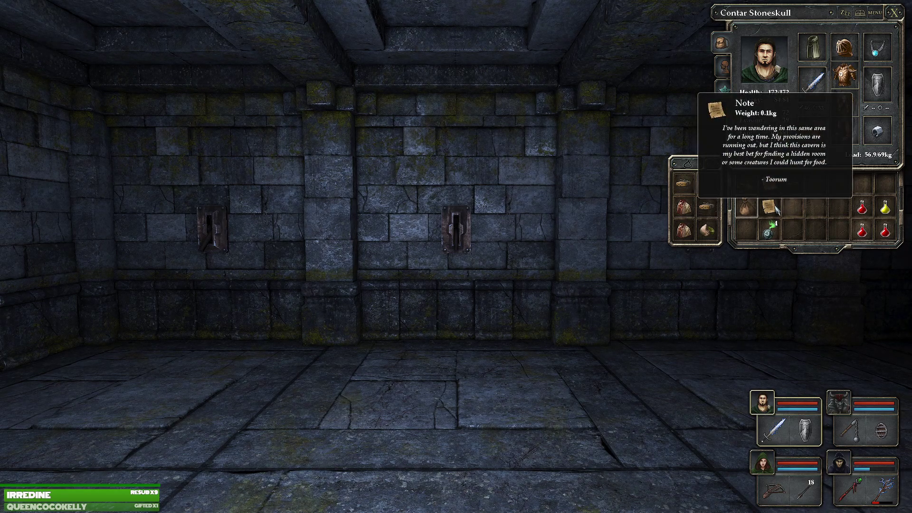
{"action": "left_click", "coordinate": [774, 208]}
{"action": "left_click", "coordinate": [497, 421]}
{"action": "key", "text": "q"}
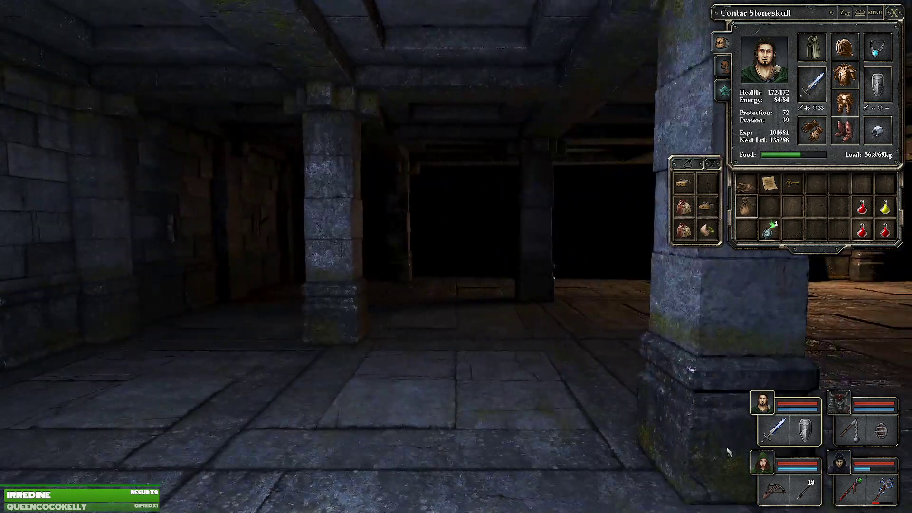
Cast the Light spell to brighten the dungeon.
{"action": "key", "text": "w"}
{"action": "key", "text": "w"}
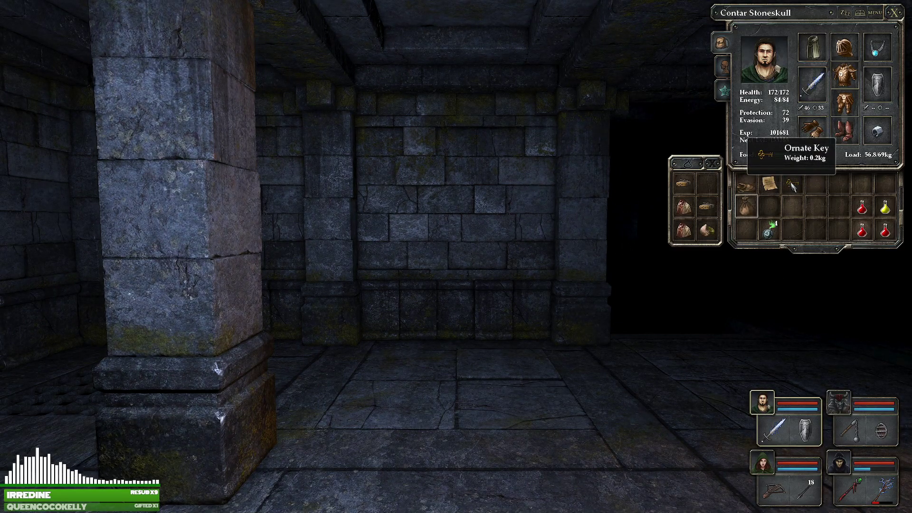
{"action": "key", "text": "q"}
{"action": "key", "text": "w"}
{"action": "key", "text": "w"}
{"action": "key", "text": "e"}
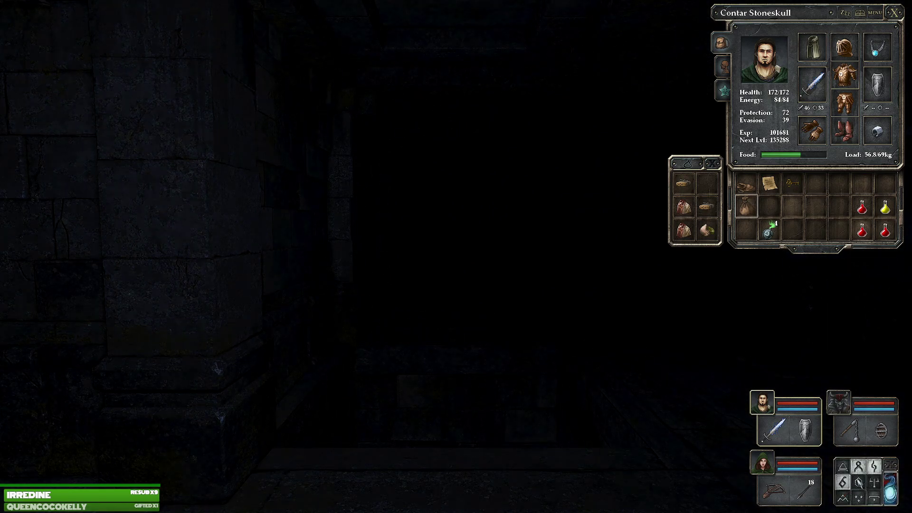
{"action": "left_click", "coordinate": [874, 468]}
{"action": "left_click", "coordinate": [891, 494]}
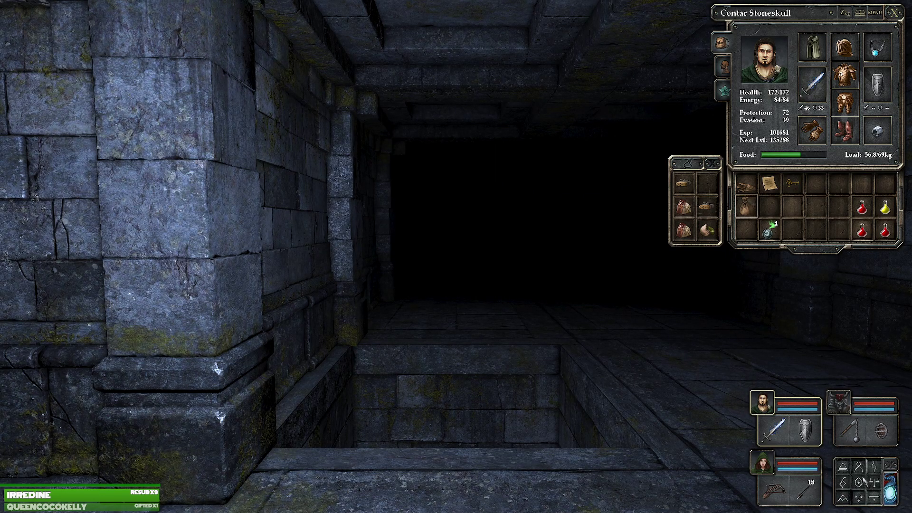
Walk through the stone corridors to the passage with the hanging chain.
{"action": "key", "text": "w"}
{"action": "key", "text": "a"}
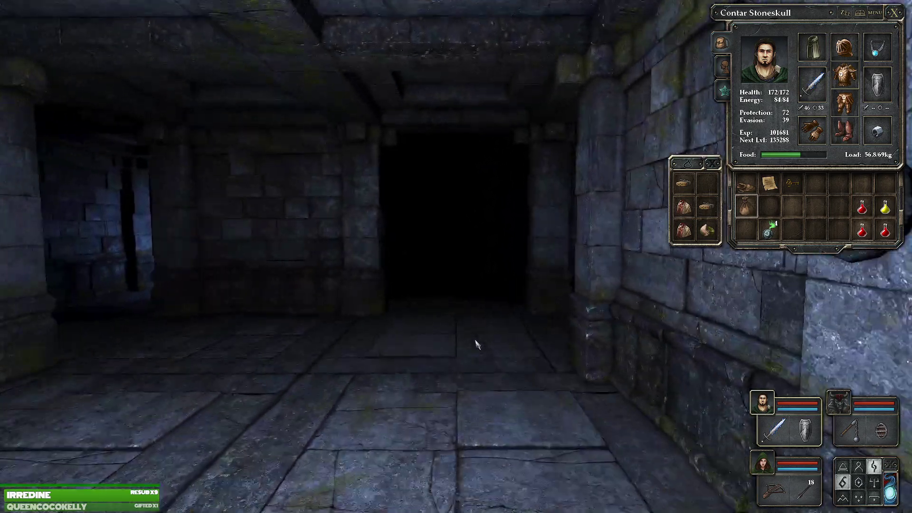
{"action": "key", "text": "a"}
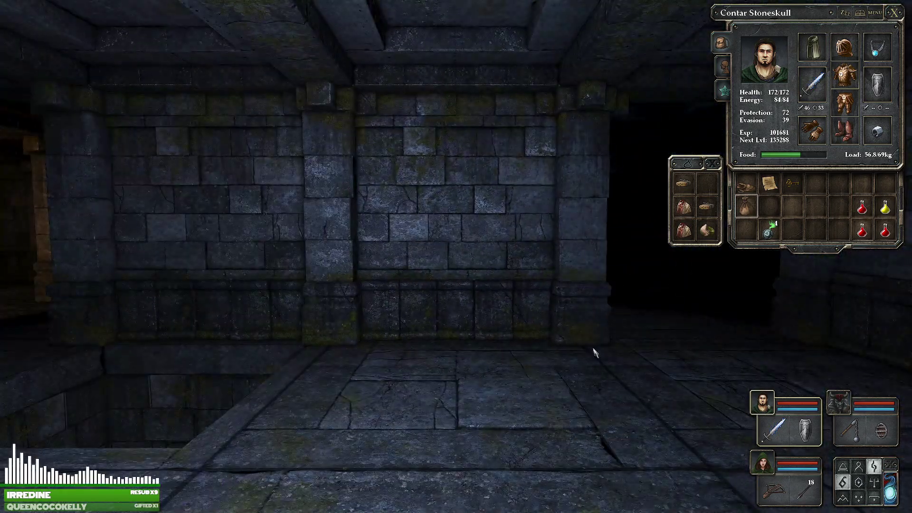
{"action": "key", "text": "d"}
{"action": "key", "text": "w"}
{"action": "key", "text": "w"}
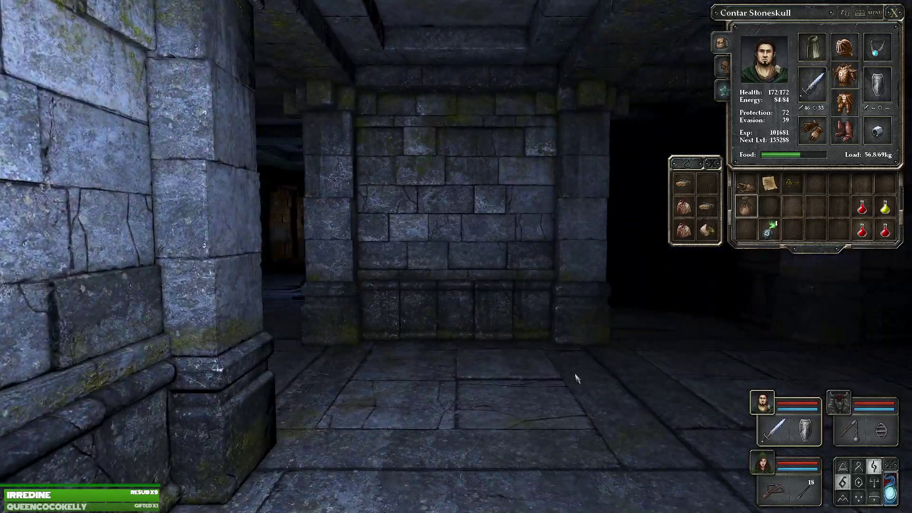
{"action": "key", "text": "w"}
{"action": "key", "text": "q"}
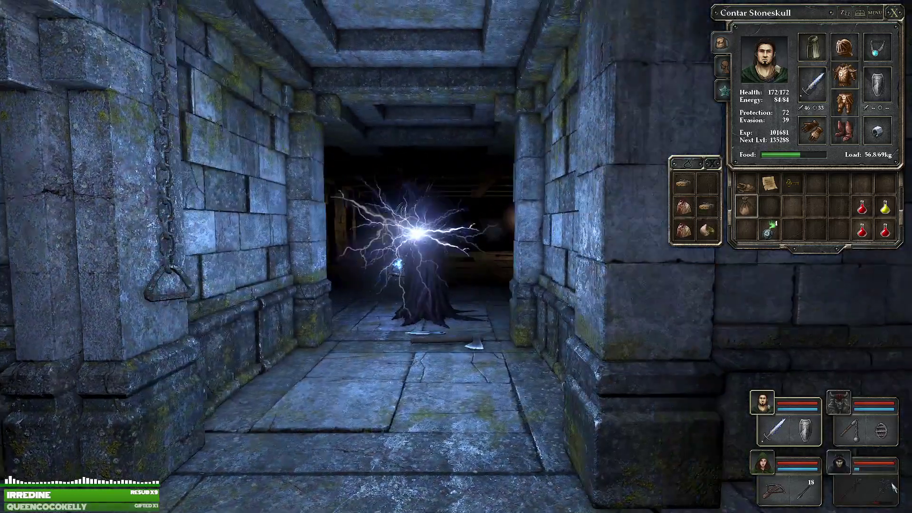
Advance down the chained corridor toward the robed, lantern-carrying wraith.
{"action": "key", "text": "e"}
{"action": "key", "text": "e"}
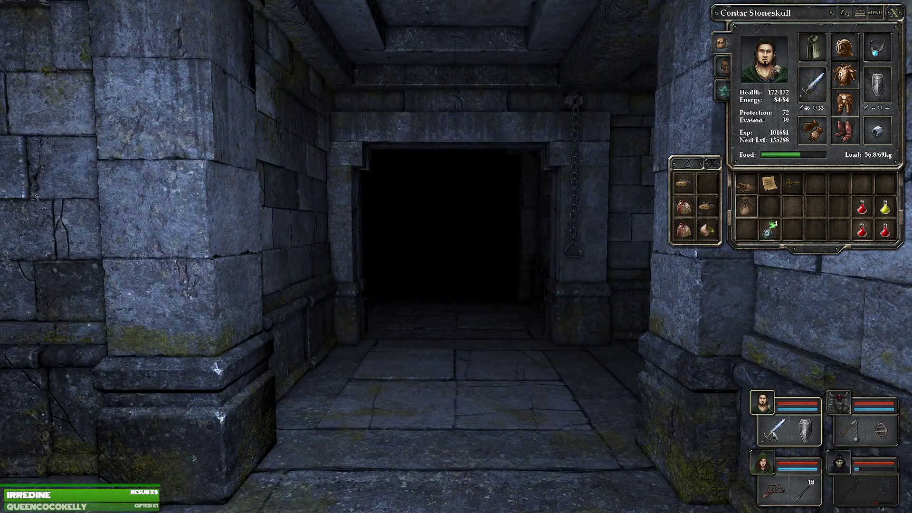
{"action": "key", "text": "e"}
{"action": "key", "text": "q"}
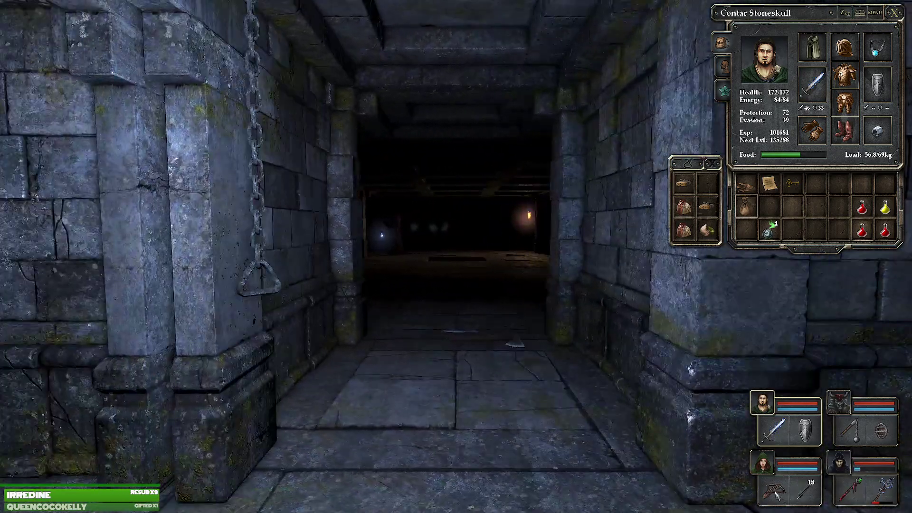
{"action": "key", "text": "w"}
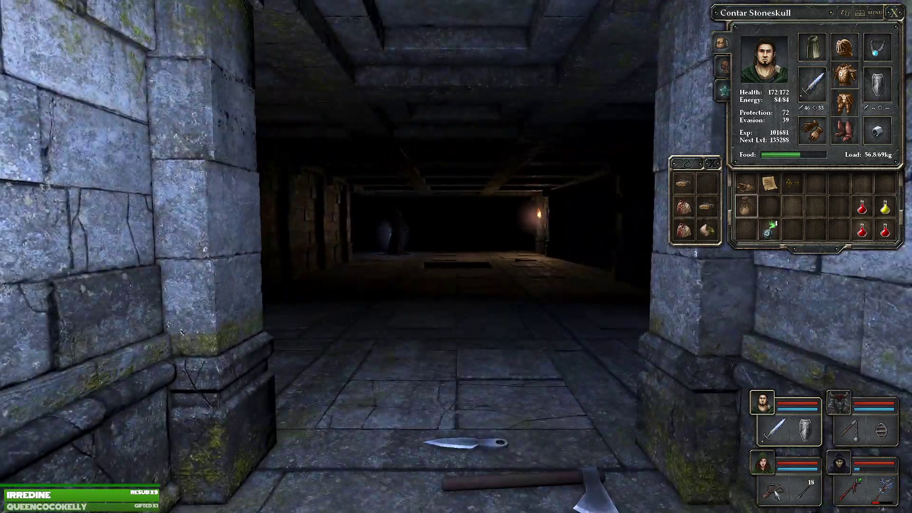
{"action": "key", "text": "w"}
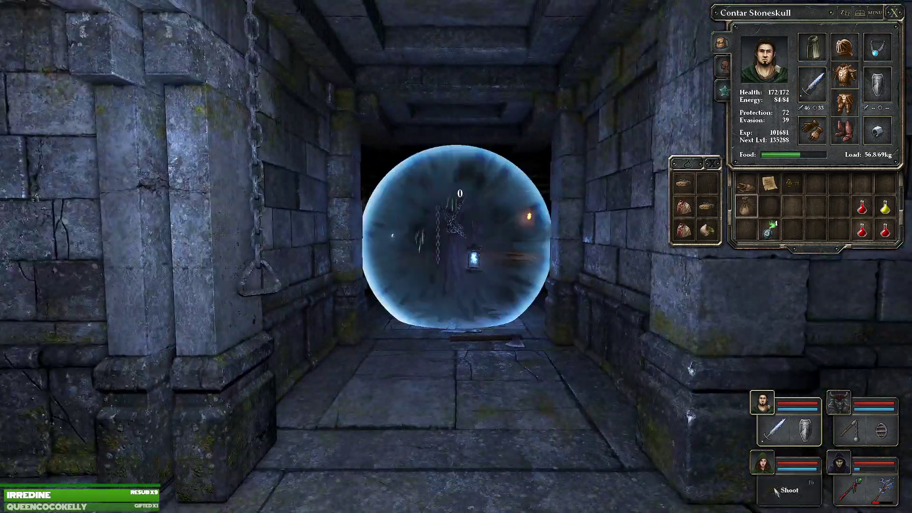
{"action": "key", "text": "d"}
{"action": "key", "text": "d"}
{"action": "key", "text": "q"}
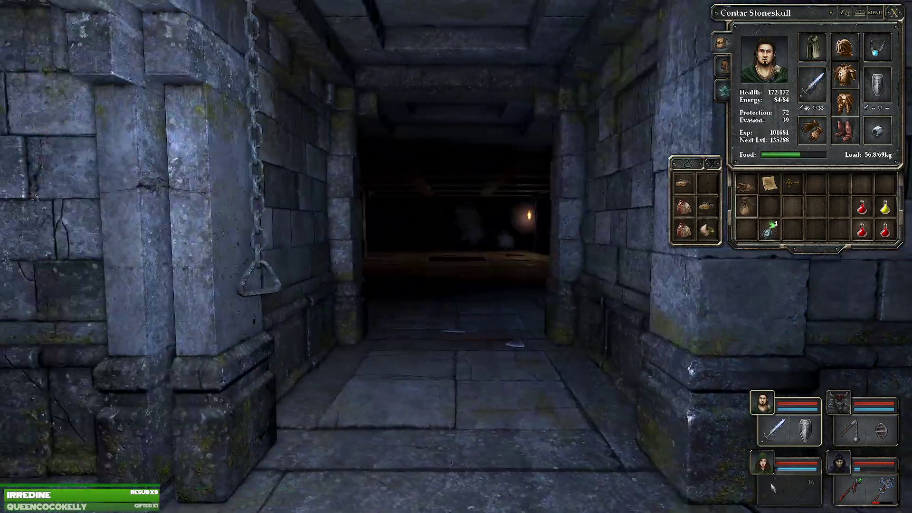
{"action": "key", "text": "w"}
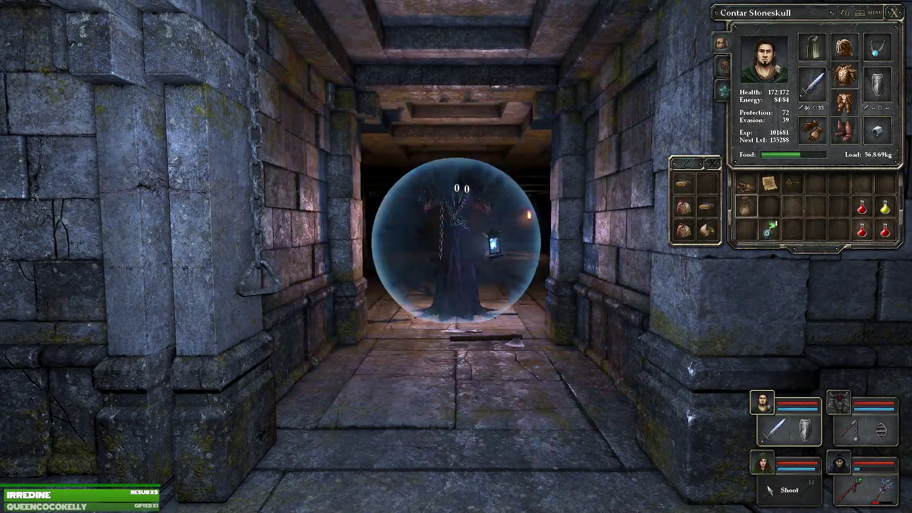
{"action": "key", "text": "e"}
{"action": "key", "text": "q"}
{"action": "key", "text": "q"}
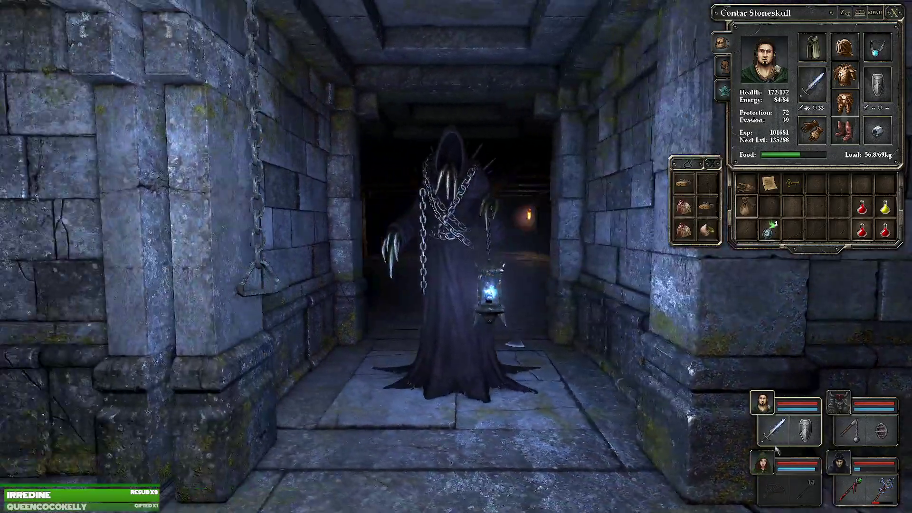
{"action": "key", "text": "w"}
Strike the wraith with repeated weapon attacks while sidestepping until it dies.
{"action": "right_click", "coordinate": [777, 429]}
{"action": "key", "text": "w"}
{"action": "right_click", "coordinate": [791, 490]}
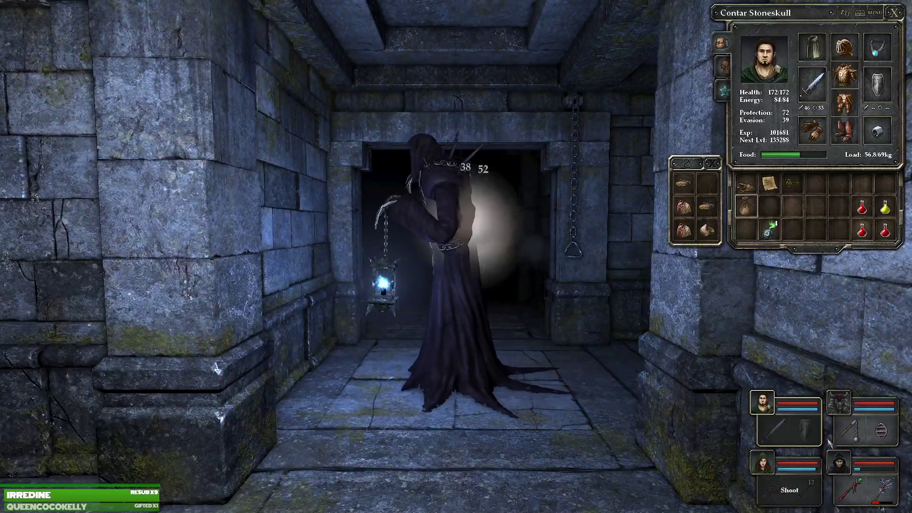
{"action": "right_click", "coordinate": [866, 429]}
{"action": "key", "text": "a"}
{"action": "key", "text": "e"}
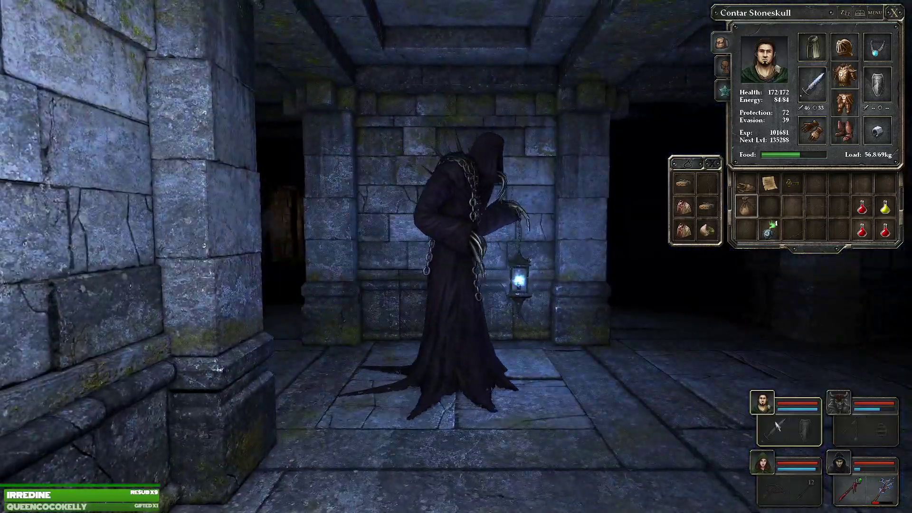
{"action": "right_click", "coordinate": [800, 428]}
{"action": "key", "text": "d"}
{"action": "key", "text": "q"}
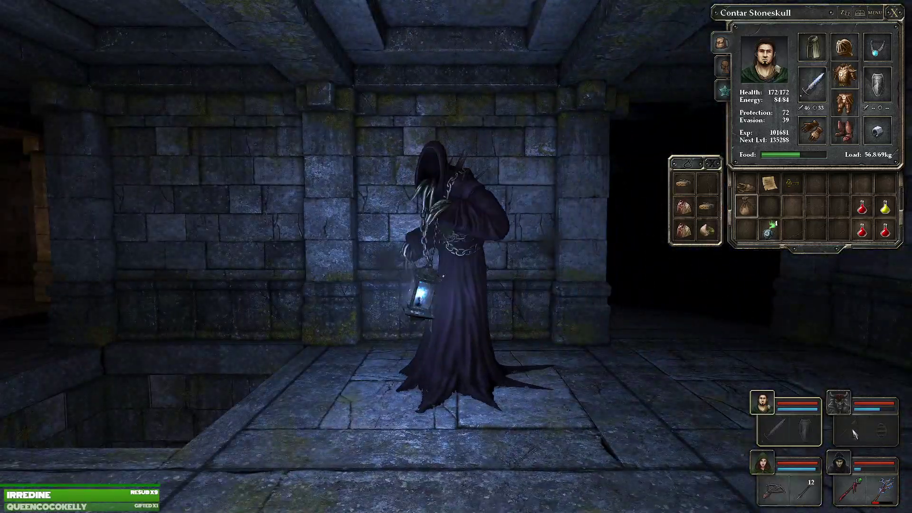
{"action": "key", "text": "e"}
{"action": "key", "text": "w"}
{"action": "key", "text": "q"}
{"action": "key", "text": "a"}
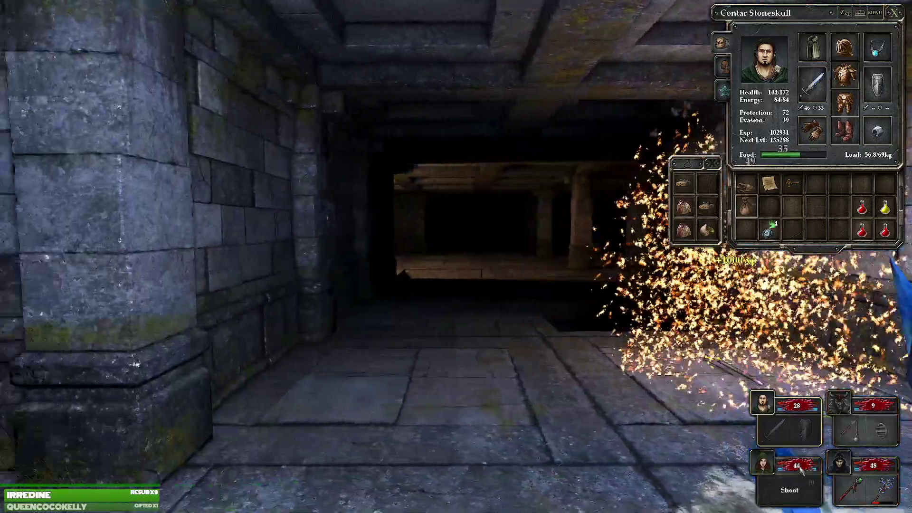
Reorient after the kill to face down the chained corridor.
{"action": "key", "text": "q"}
{"action": "key", "text": "e"}
{"action": "key", "text": "w"}
{"action": "key", "text": "q"}
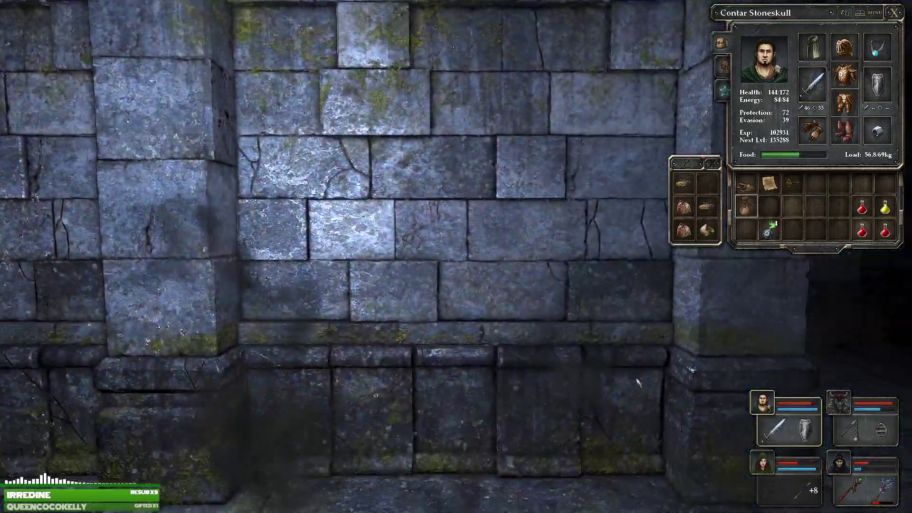
{"action": "key", "text": "q"}
{"action": "key", "text": "w"}
{"action": "key", "text": "e"}
{"action": "key", "text": "q"}
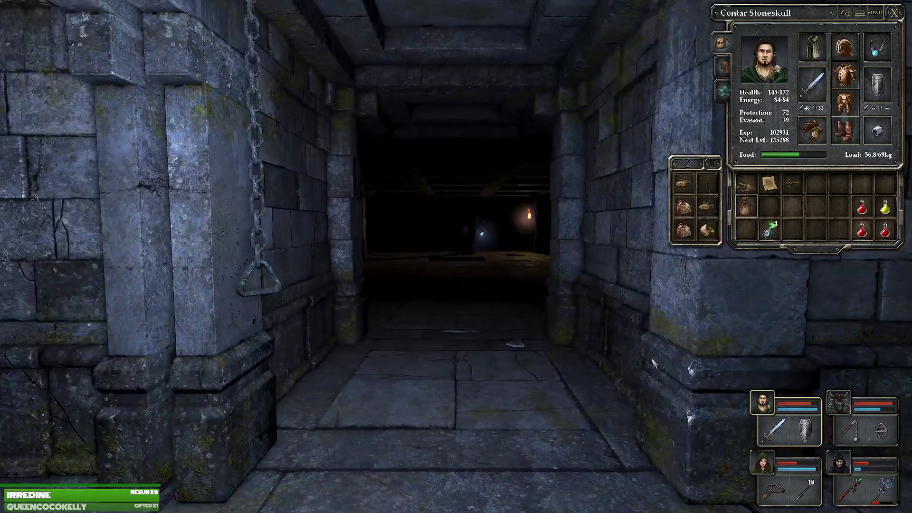
Check the second party member's character sheet while walking the corridor, then close it.
{"action": "key", "text": "w"}
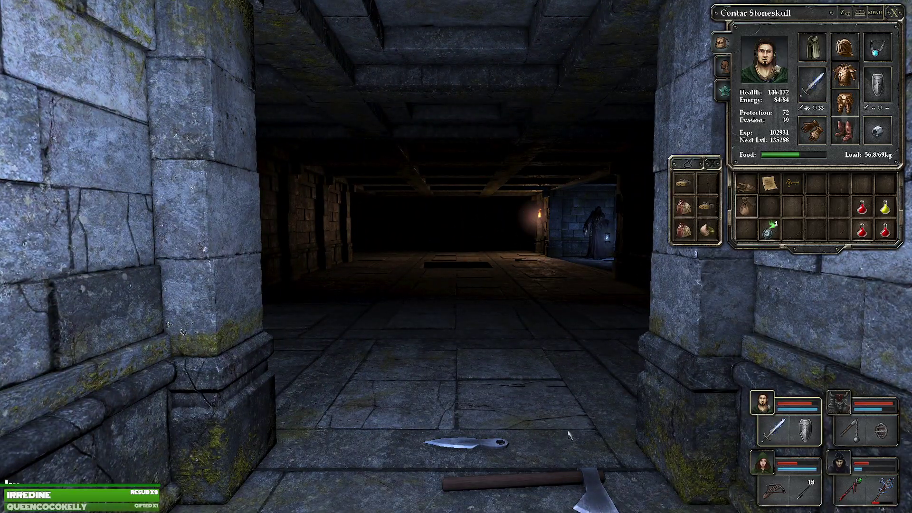
{"action": "key", "text": "w"}
{"action": "key", "text": "w"}
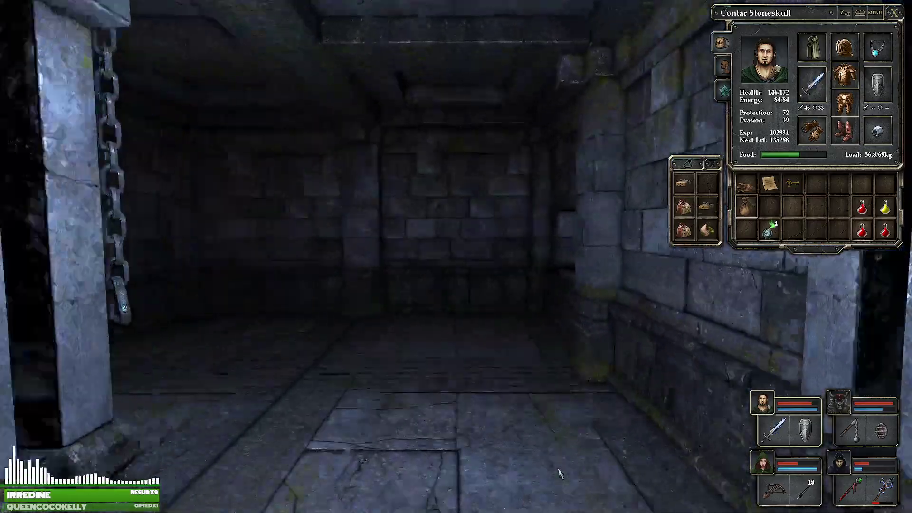
{"action": "key", "text": "q"}
{"action": "key", "text": "w"}
{"action": "key", "text": "2"}
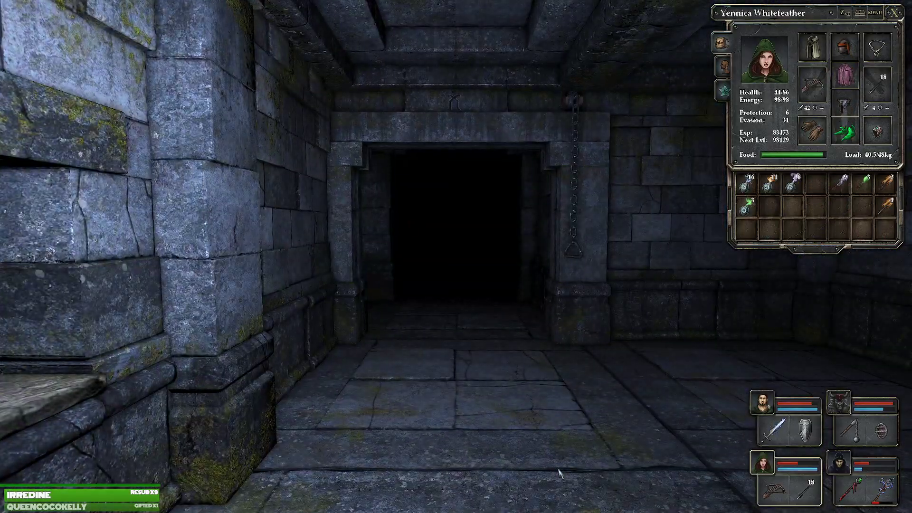
{"action": "key", "text": "w"}
{"action": "key", "text": "w"}
{"action": "key", "text": "w"}
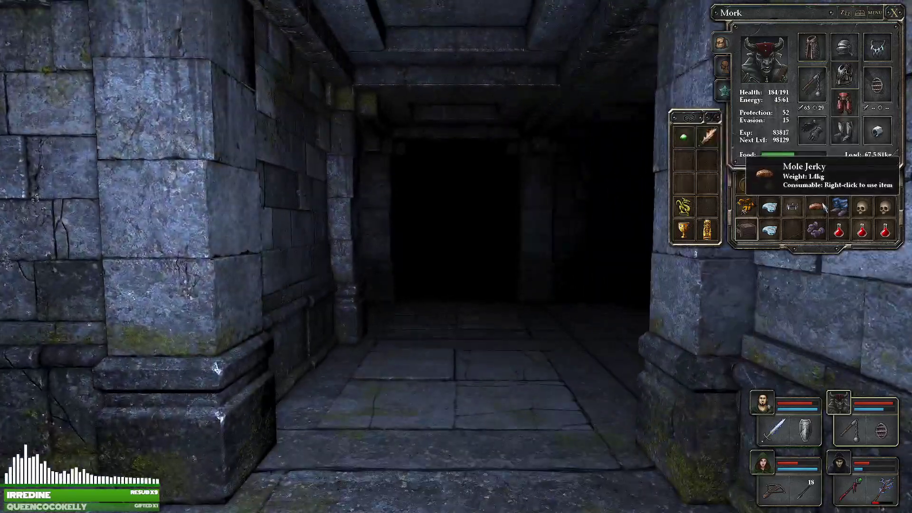
{"action": "key", "text": "w"}
{"action": "key", "text": "w"}
{"action": "key", "text": "w"}
{"action": "key", "text": "Escape"}
Enter the dark hall and confront the hooded lantern figure, dodging its ice shard.
{"action": "key", "text": "w"}
{"action": "key", "text": "e"}
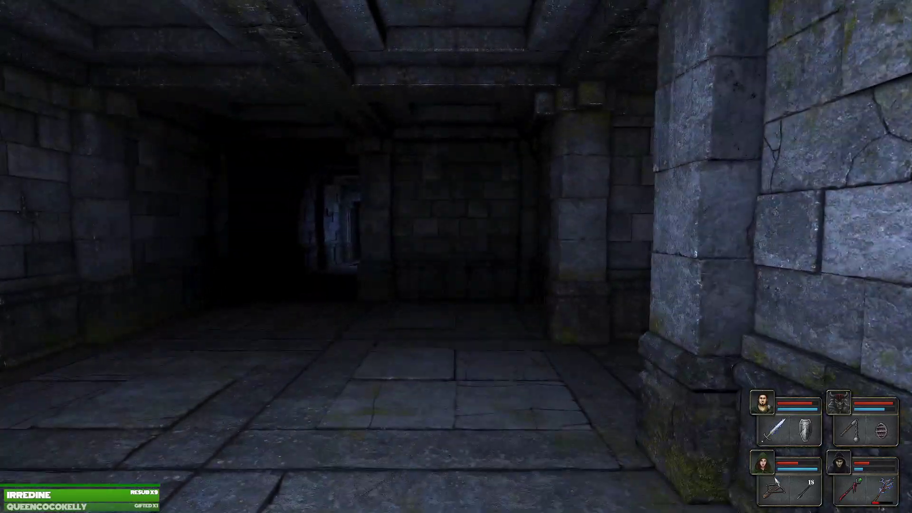
{"action": "key", "text": "q"}
{"action": "key", "text": "w"}
{"action": "key", "text": "e"}
{"action": "key", "text": "w"}
{"action": "key", "text": "w"}
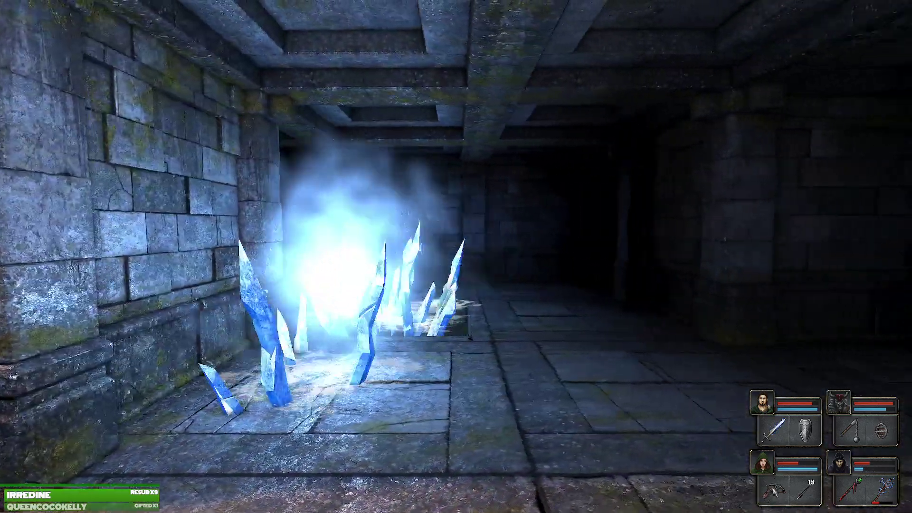
{"action": "key", "text": "e"}
{"action": "key", "text": "q"}
{"action": "key", "text": "s"}
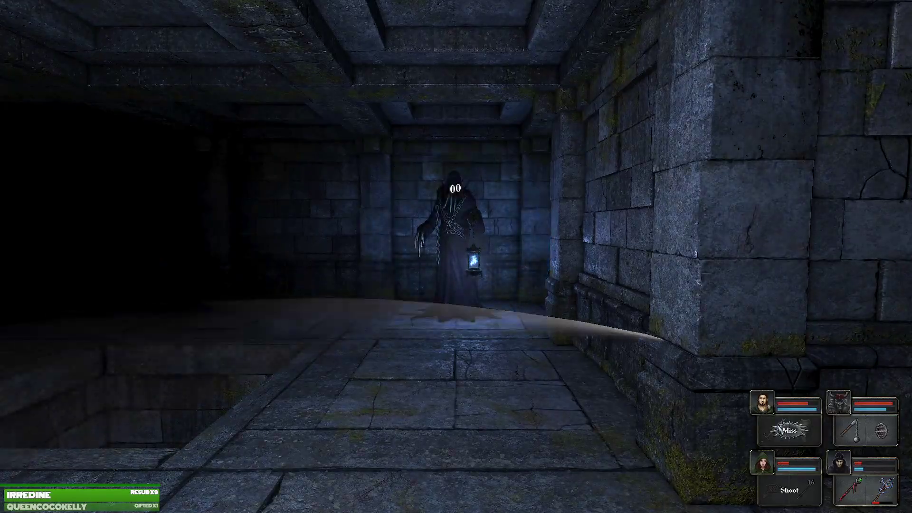
Retreat through the corridors and reposition to face the hooded figure.
{"action": "key", "text": "q"}
{"action": "key", "text": "w"}
{"action": "key", "text": "q"}
{"action": "key", "text": "w"}
{"action": "key", "text": "w"}
{"action": "key", "text": "q"}
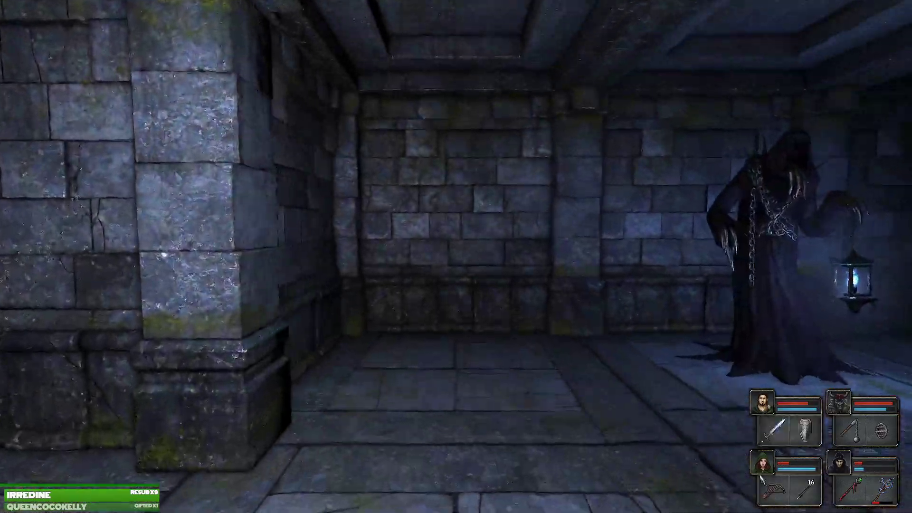
{"action": "key", "text": "e"}
{"action": "key", "text": "e"}
{"action": "key", "text": "e"}
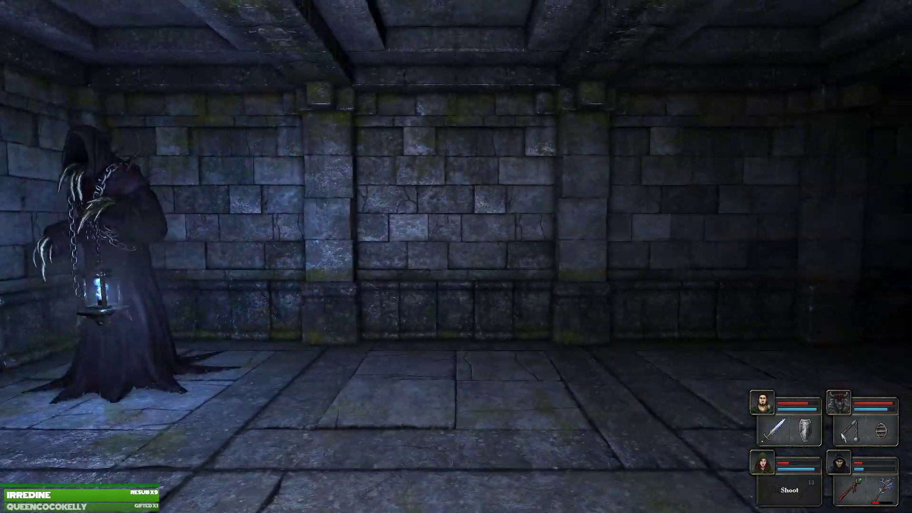
{"action": "key", "text": "s"}
{"action": "key", "text": "s"}
Circle around the pit and move back toward the wall with the ring.
{"action": "key", "text": "d"}
{"action": "key", "text": "e"}
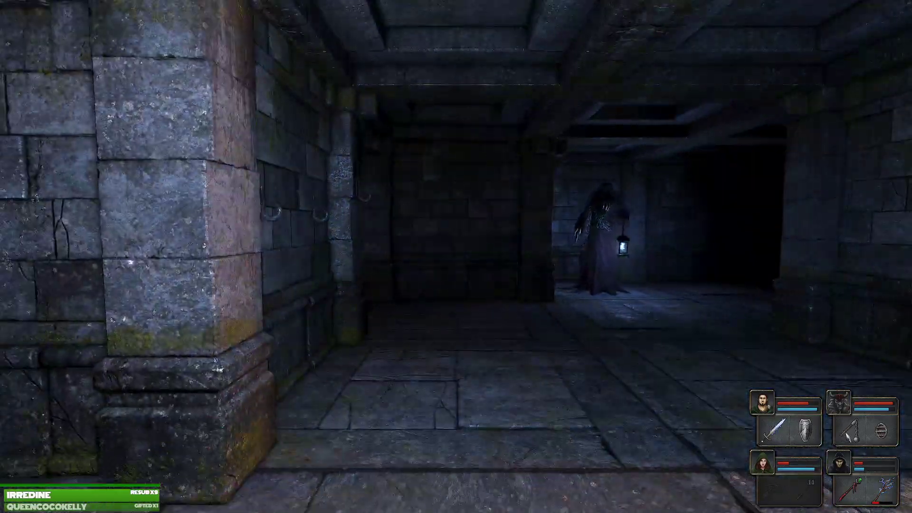
{"action": "key", "text": "w"}
{"action": "key", "text": "w"}
{"action": "key", "text": "q"}
{"action": "key", "text": "q"}
{"action": "key", "text": "w"}
{"action": "key", "text": "w"}
{"action": "key", "text": "e"}
{"action": "key", "text": "q"}
{"action": "key", "text": "w"}
{"action": "key", "text": "q"}
{"action": "key", "text": "w"}
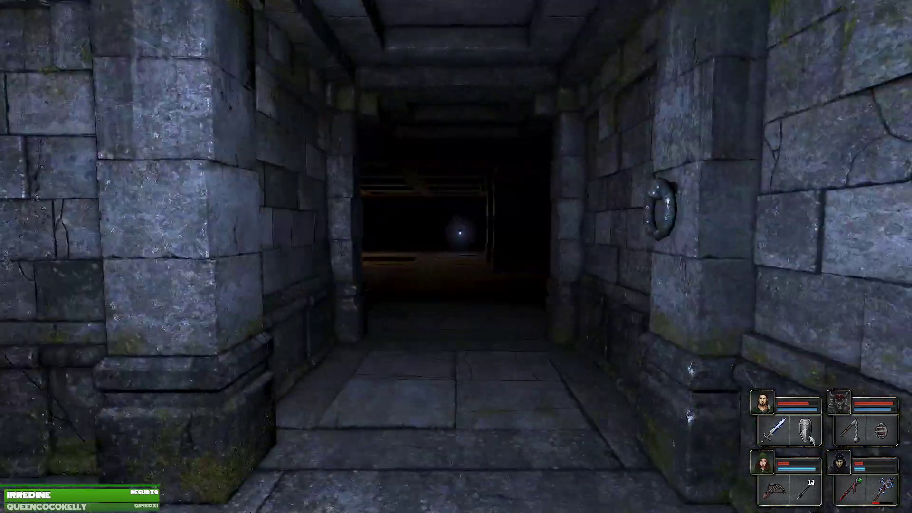
Peek down the dark corridor at the wraith, ducking out of its lightning.
{"action": "key", "text": "w"}
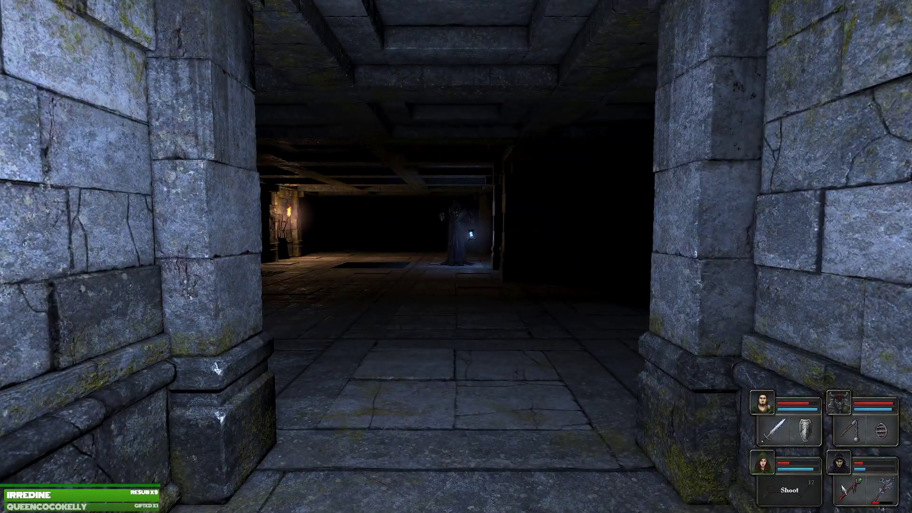
{"action": "key", "text": "w"}
{"action": "key", "text": "w"}
{"action": "key", "text": "q"}
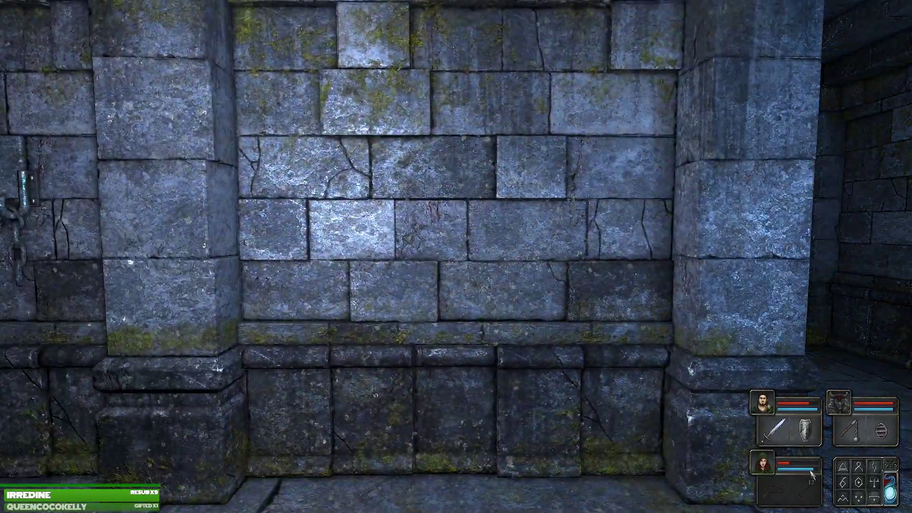
{"action": "key", "text": "e"}
{"action": "key", "text": "w"}
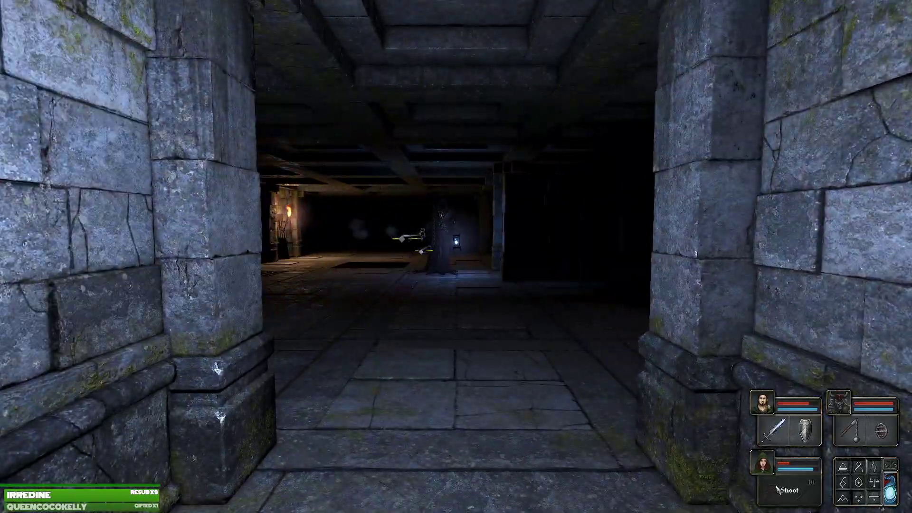
{"action": "key", "text": "w"}
{"action": "key", "text": "w"}
{"action": "key", "text": "q"}
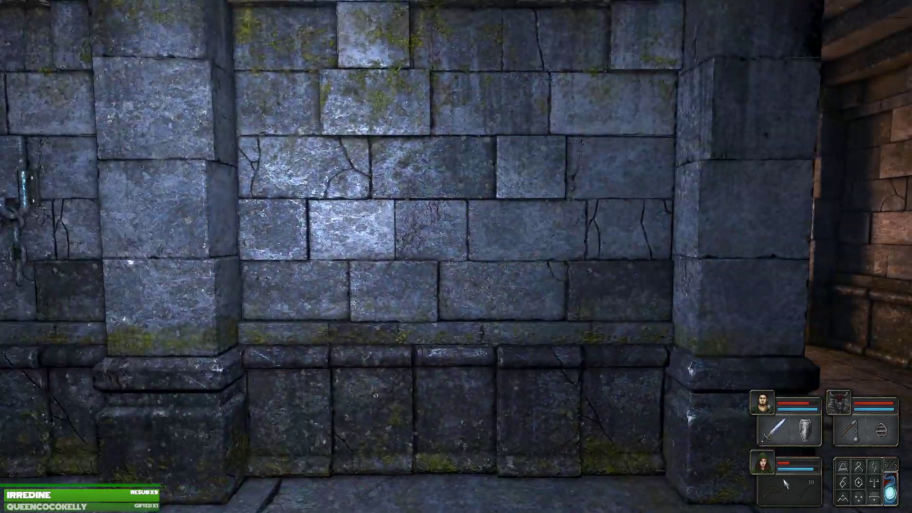
{"action": "key", "text": "d"}
{"action": "key", "text": "d"}
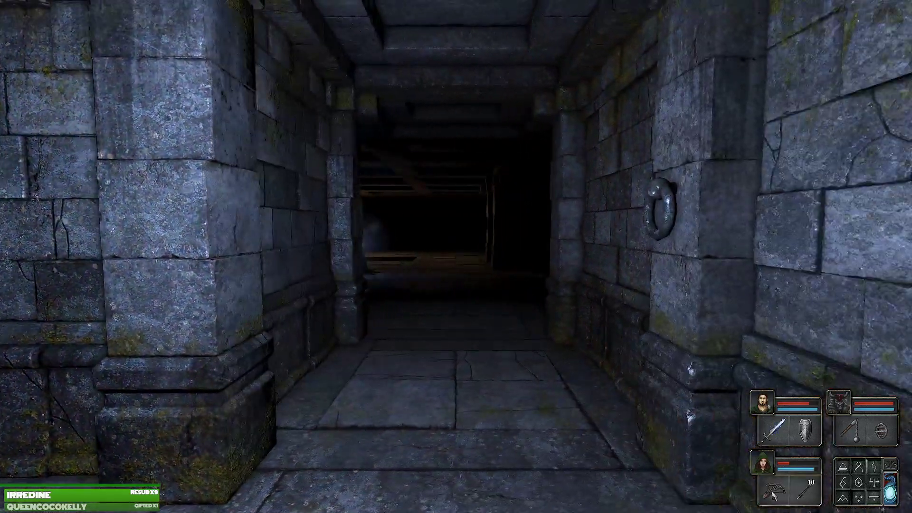
{"action": "key", "text": "q"}
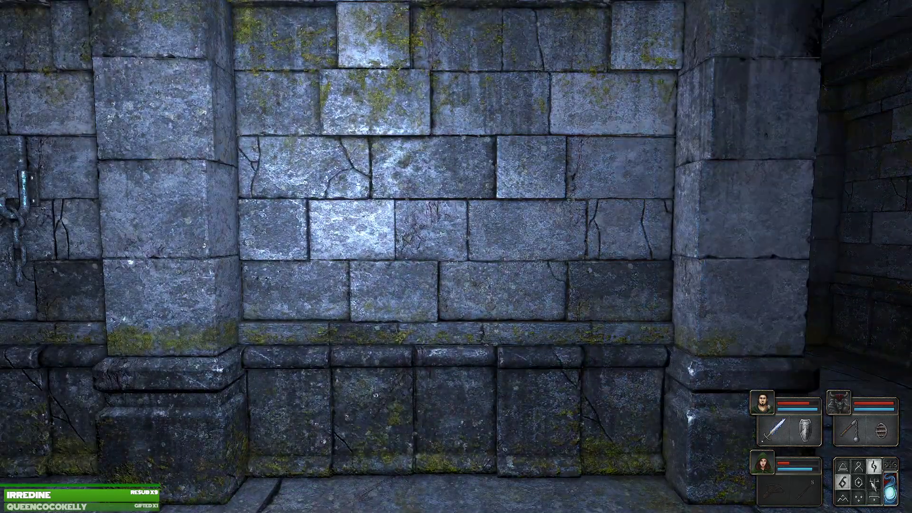
{"action": "key", "text": "e"}
Finish the wraith with a weapon strike and a shot, earning 1000 XP.
{"action": "right_click", "coordinate": [775, 427]}
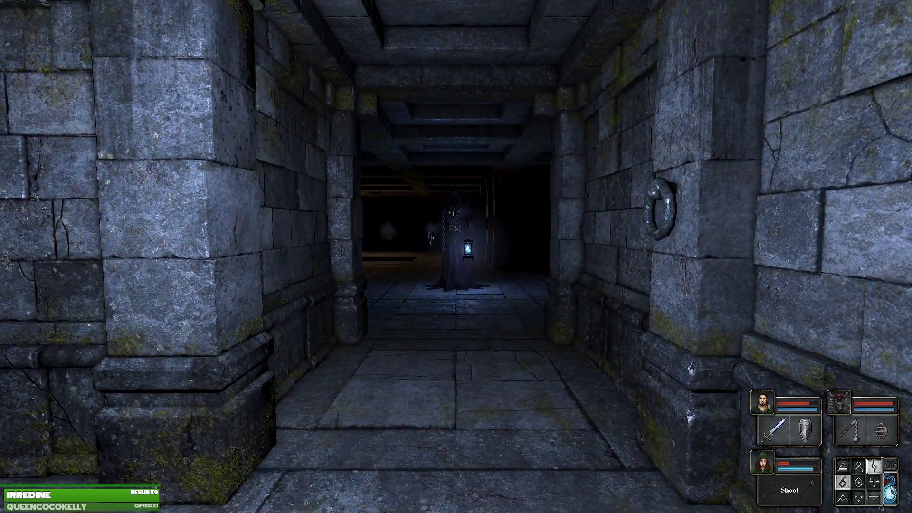
{"action": "key", "text": "q"}
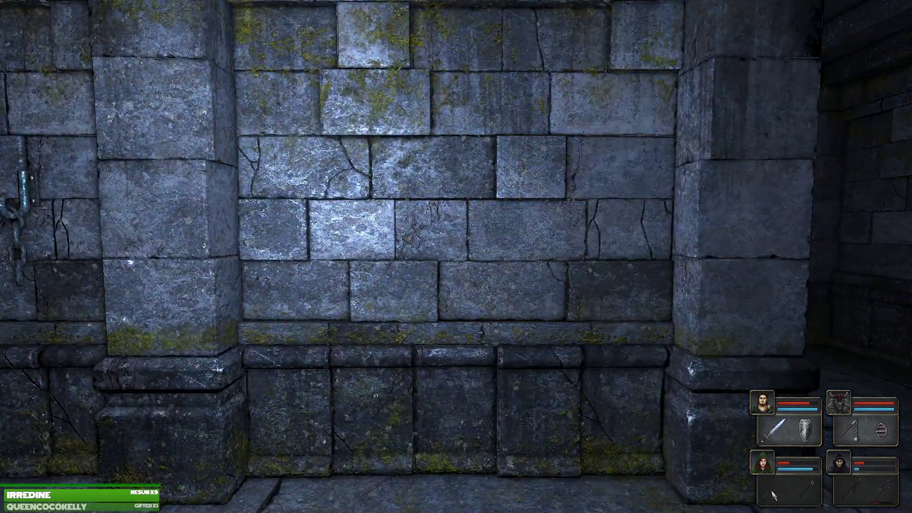
{"action": "key", "text": "d"}
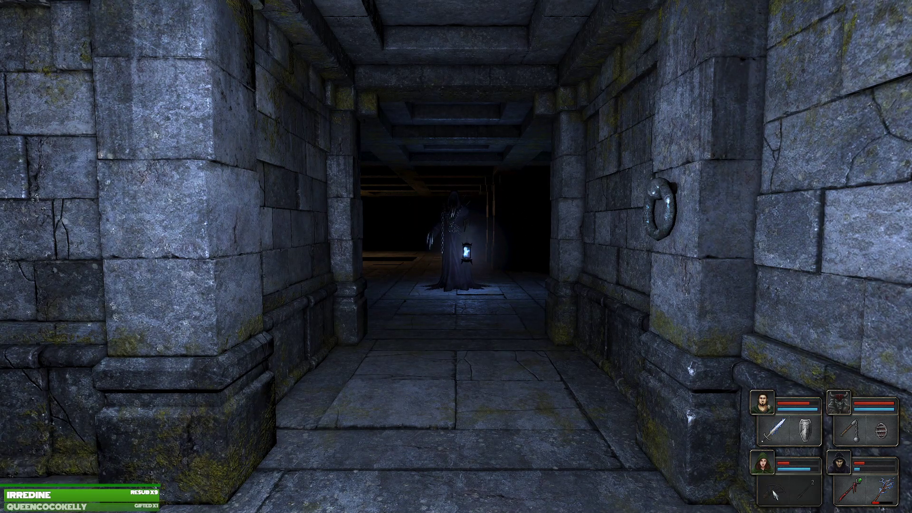
{"action": "right_click", "coordinate": [777, 493]}
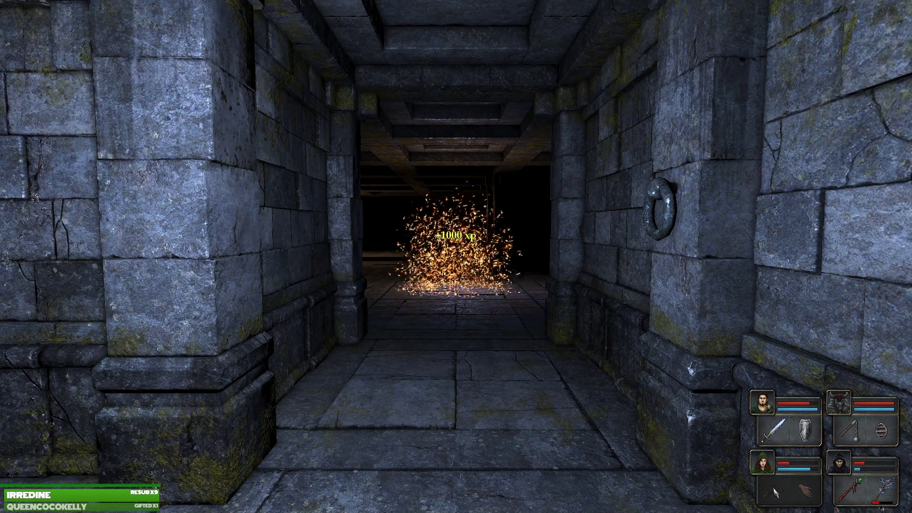
Step into the open room, then back off a tile and face the robed ghost in the dark corridor.
{"action": "key", "text": "w"}
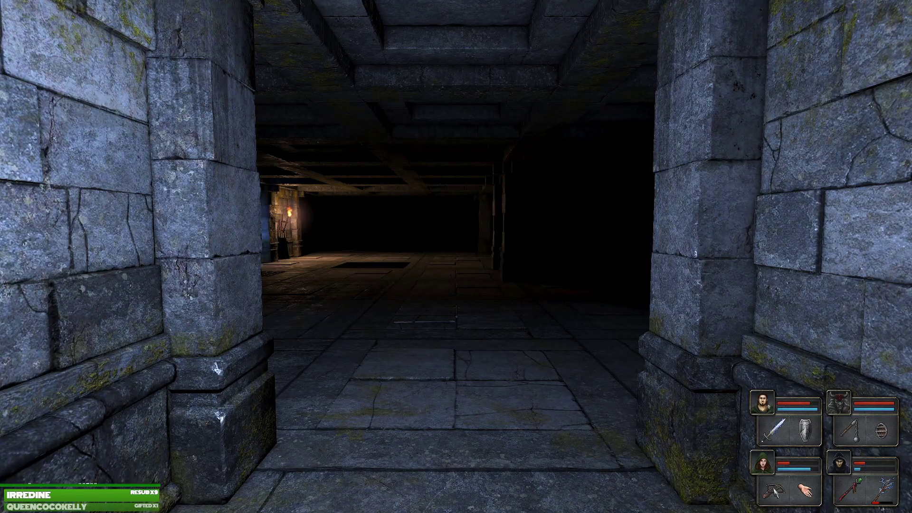
{"action": "key", "text": "w"}
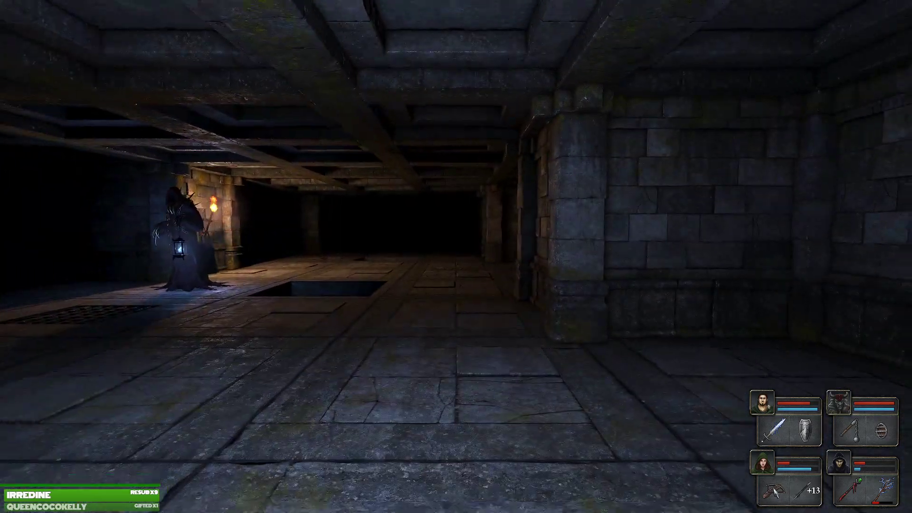
{"action": "key", "text": "s"}
{"action": "key", "text": "s"}
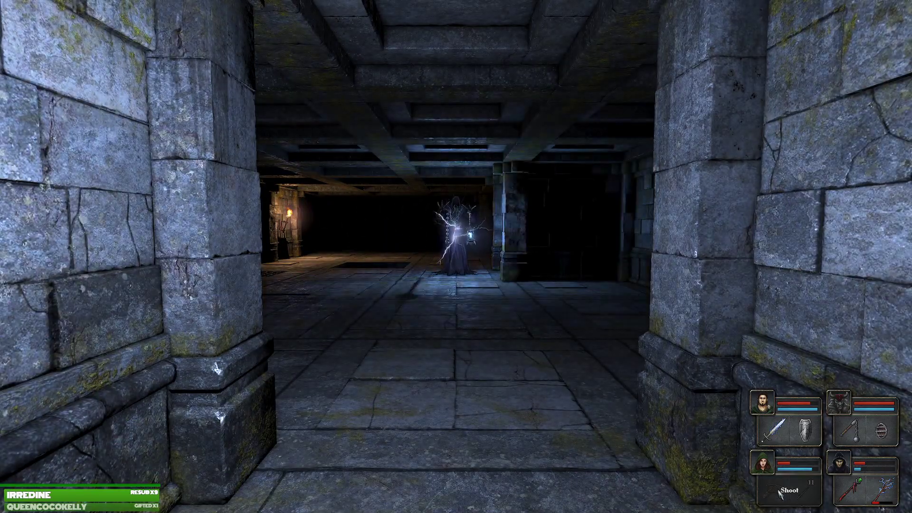
{"action": "key", "text": "s"}
{"action": "key", "text": "q"}
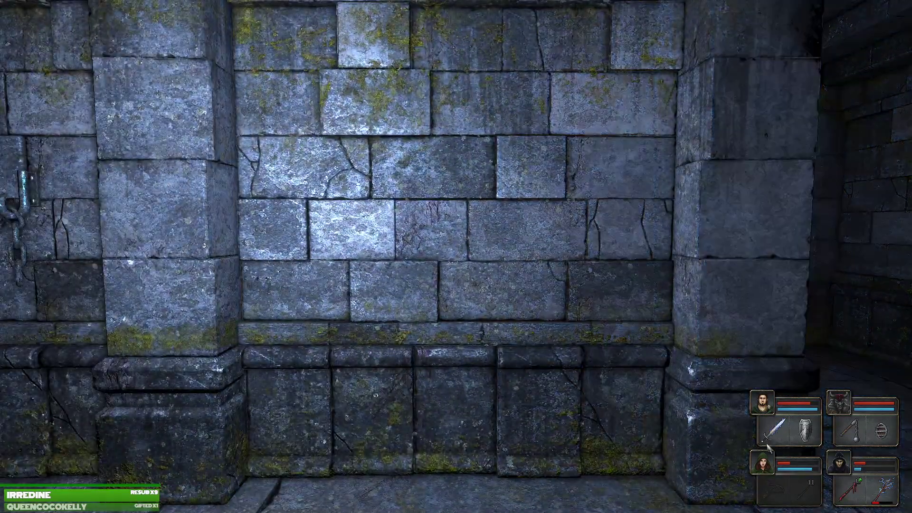
{"action": "key", "text": "e"}
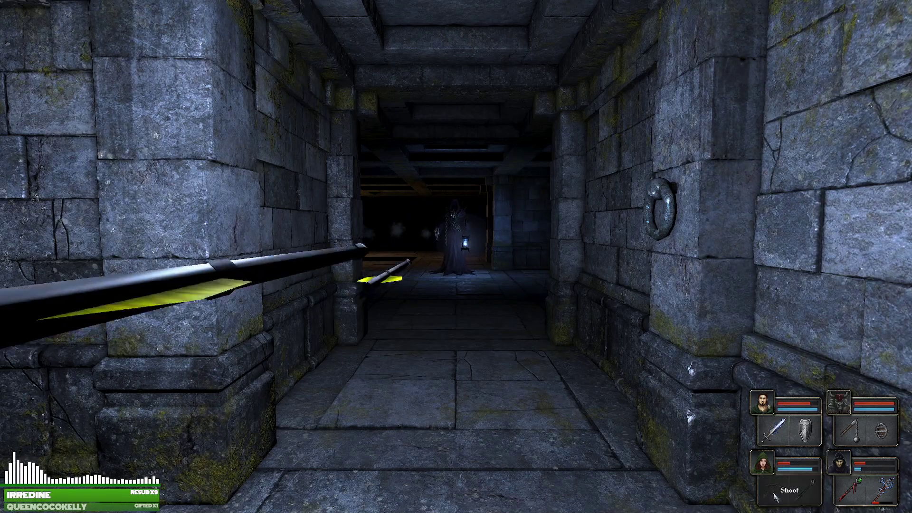
Strike the lantern ghost, turning between the side wall and the corridor.
{"action": "right_click", "coordinate": [776, 494]}
{"action": "key", "text": "q"}
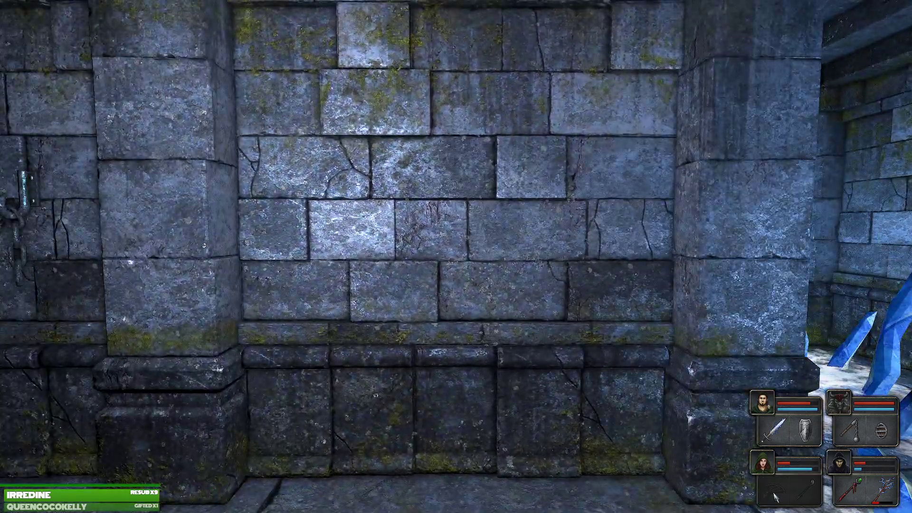
{"action": "key", "text": "e"}
{"action": "key", "text": "q"}
{"action": "key", "text": "e"}
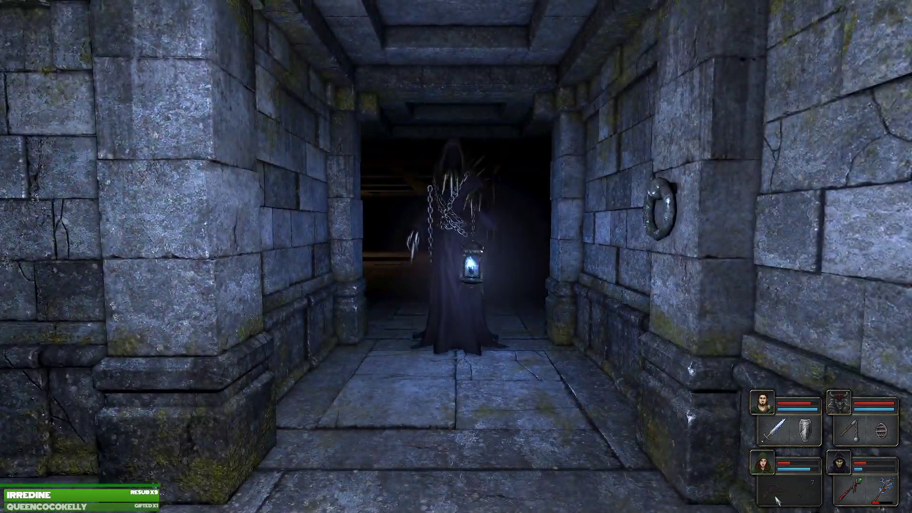
{"action": "right_click", "coordinate": [776, 492]}
Advance and land the killing blows on the ghost, then face back down the corridor.
{"action": "key", "text": "q"}
{"action": "key", "text": "e"}
{"action": "right_click", "coordinate": [855, 488]}
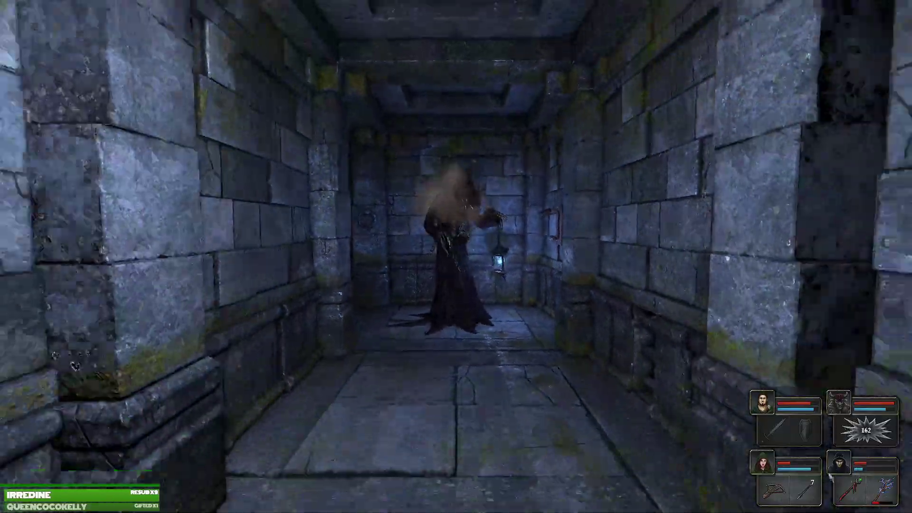
{"action": "key", "text": "w"}
{"action": "right_click", "coordinate": [855, 428]}
{"action": "right_click", "coordinate": [777, 488]}
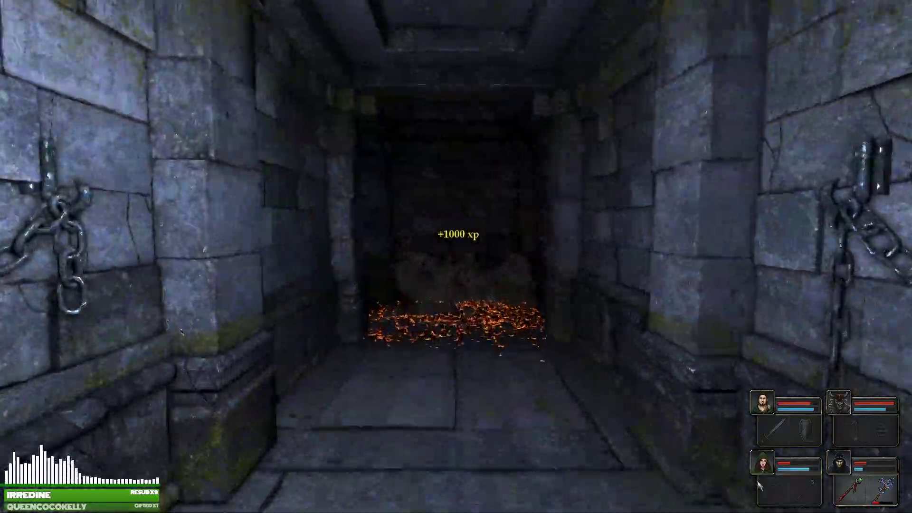
{"action": "key", "text": "e"}
{"action": "key", "text": "e"}
Walk down the corridor and turn into the torch-lit room.
{"action": "key", "text": "q"}
{"action": "key", "text": "q"}
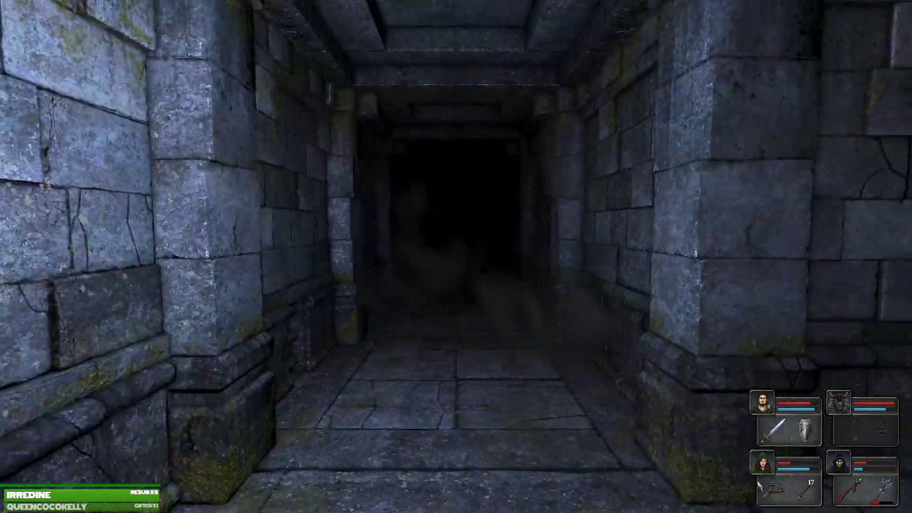
{"action": "key", "text": "w"}
{"action": "key", "text": "w"}
{"action": "key", "text": "e"}
{"action": "key", "text": "w"}
{"action": "key", "text": "w"}
{"action": "key", "text": "w"}
{"action": "key", "text": "w"}
{"action": "key", "text": "q"}
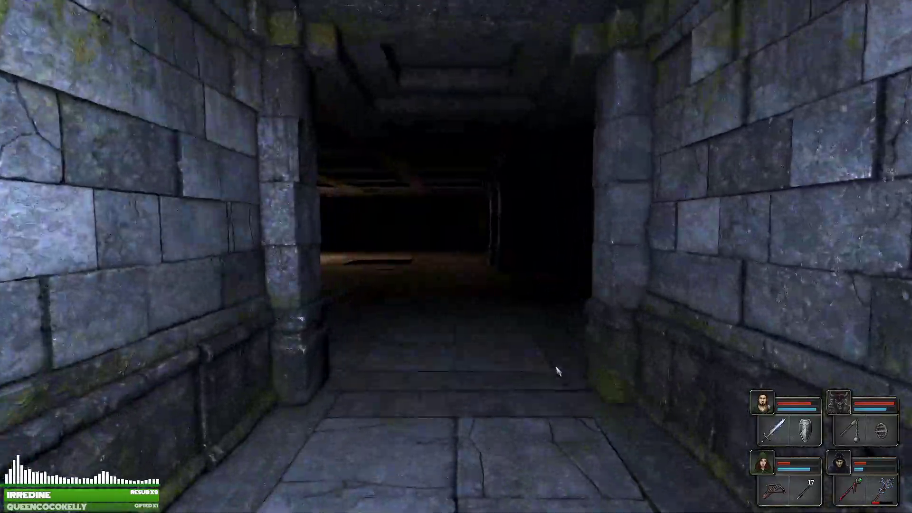
{"action": "key", "text": "w"}
Look around the torch-lit room and head for the corridor with wall rings.
{"action": "key", "text": "e"}
{"action": "key", "text": "e"}
{"action": "key", "text": "q"}
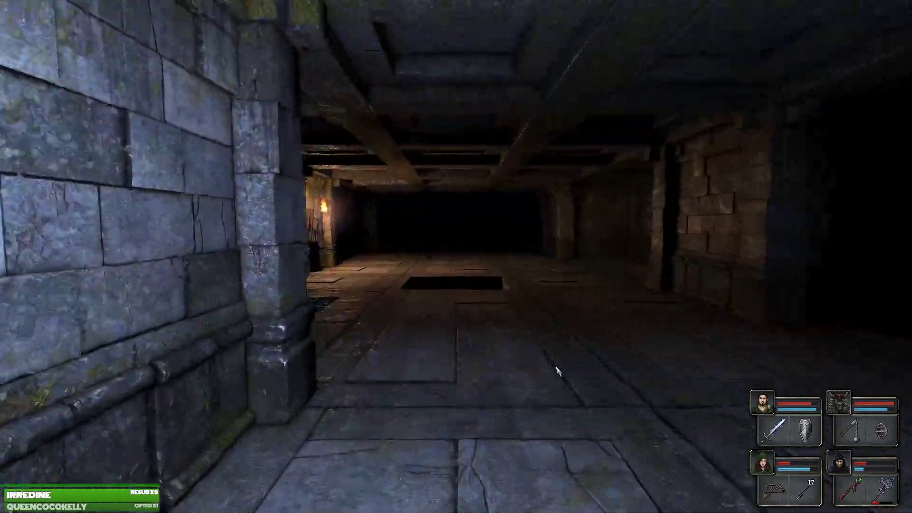
{"action": "key", "text": "q"}
{"action": "key", "text": "e"}
{"action": "key", "text": "w"}
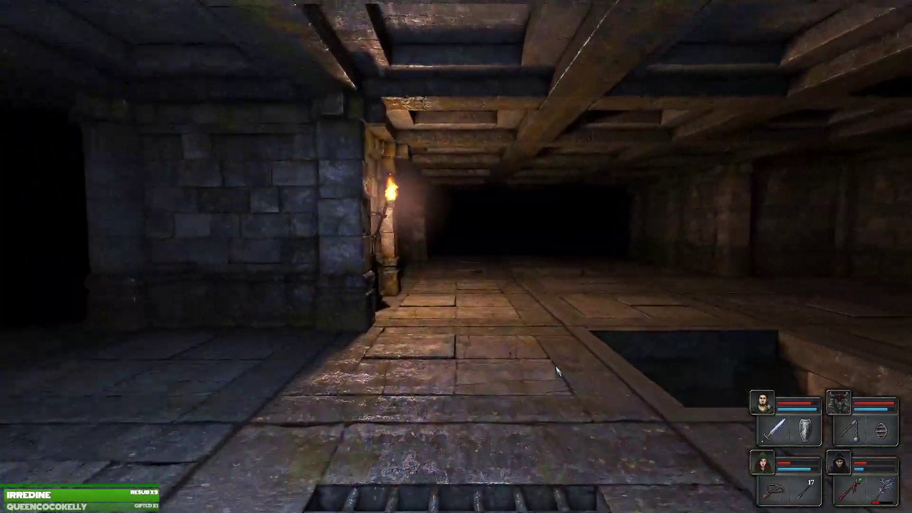
{"action": "key", "text": "q"}
{"action": "key", "text": "w"}
Follow the dark corridor to the pit's edge and step around the pit.
{"action": "key", "text": "q"}
{"action": "key", "text": "w"}
{"action": "key", "text": "e"}
{"action": "key", "text": "w"}
{"action": "key", "text": "q"}
{"action": "key", "text": "e"}
{"action": "key", "text": "w"}
{"action": "key", "text": "q"}
{"action": "key", "text": "w"}
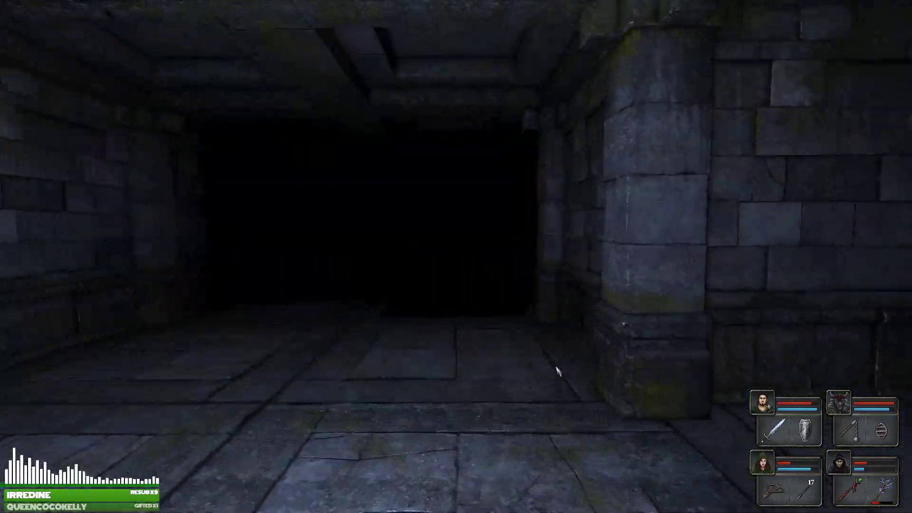
{"action": "key", "text": "w"}
{"action": "key", "text": "d"}
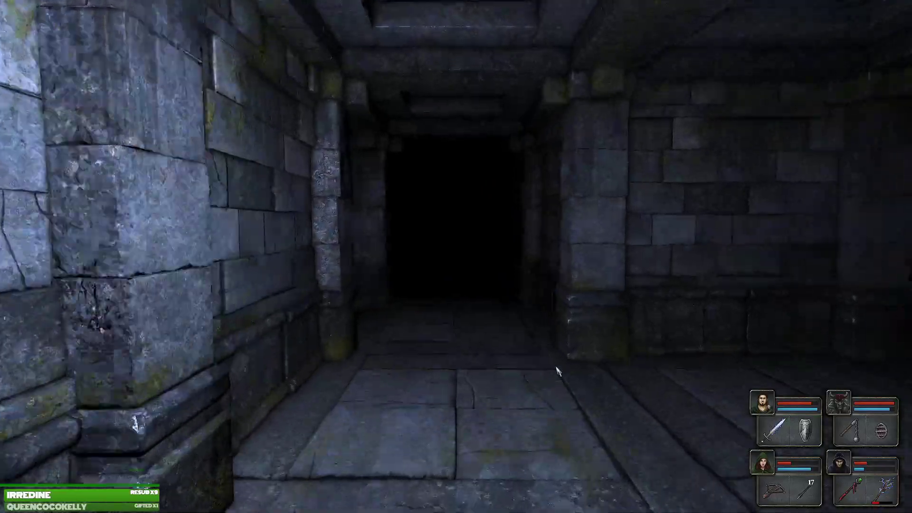
Look around the dead-end alcove, then turn toward the doorway and the corridor ahead.
{"action": "key", "text": "w"}
{"action": "key", "text": "q"}
{"action": "key", "text": "q"}
{"action": "key", "text": "q"}
{"action": "key", "text": "e"}
{"action": "key", "text": "w"}
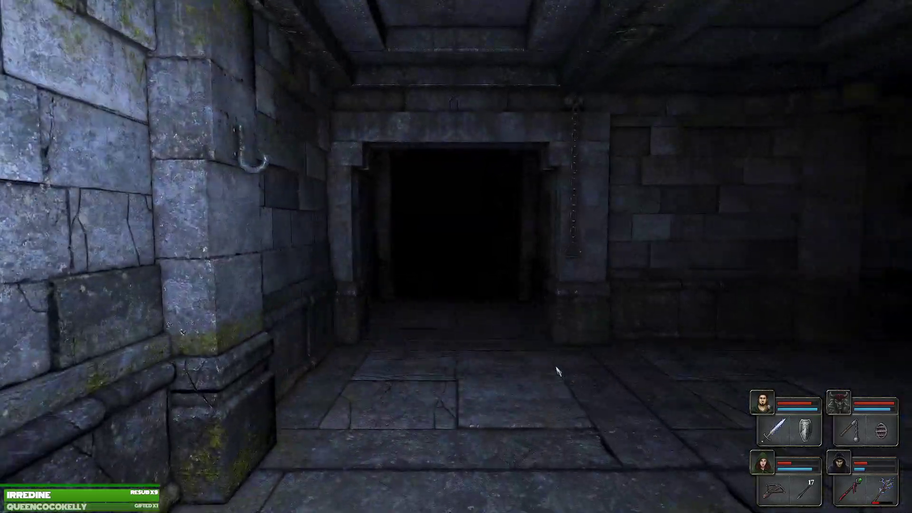
{"action": "key", "text": "e"}
{"action": "key", "text": "q"}
{"action": "key", "text": "w"}
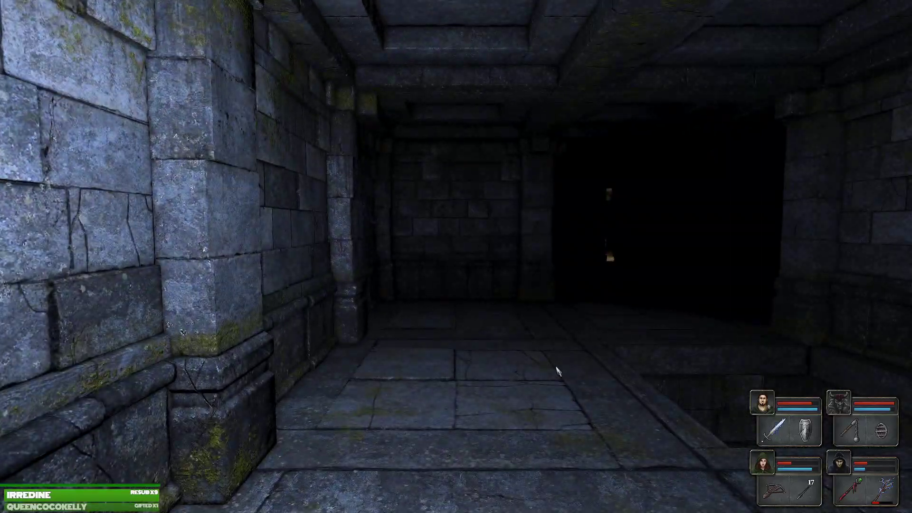
{"action": "key", "text": "q"}
{"action": "key", "text": "e"}
{"action": "key", "text": "w"}
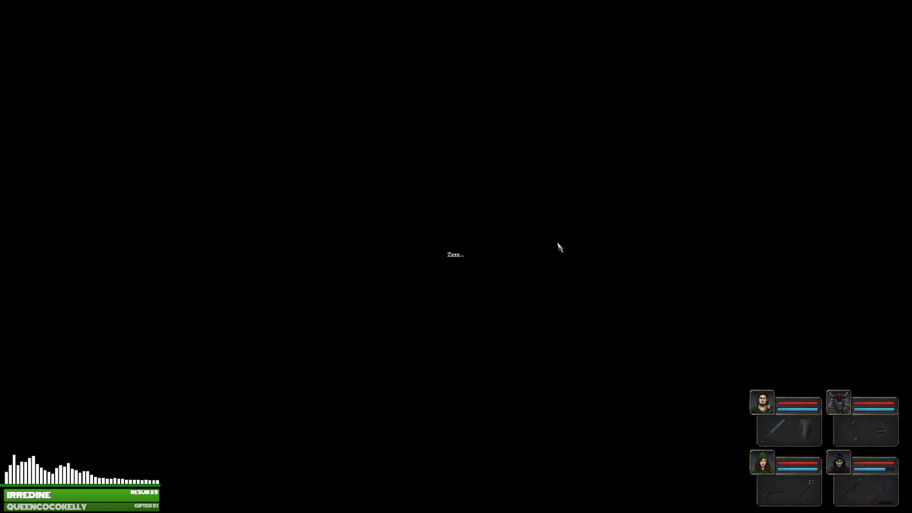
Pull the chain to raise the iron door and walk through into the corridor.
{"action": "key", "text": "w"}
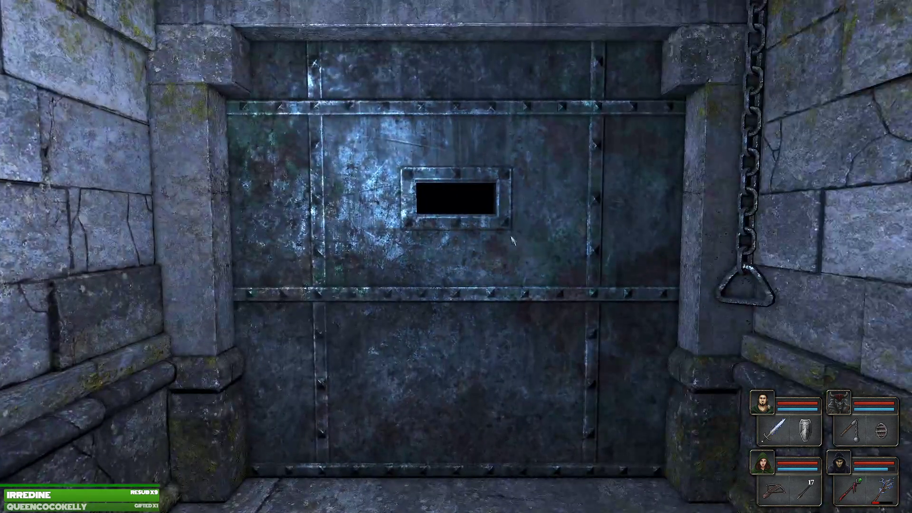
{"action": "left_click", "coordinate": [745, 300]}
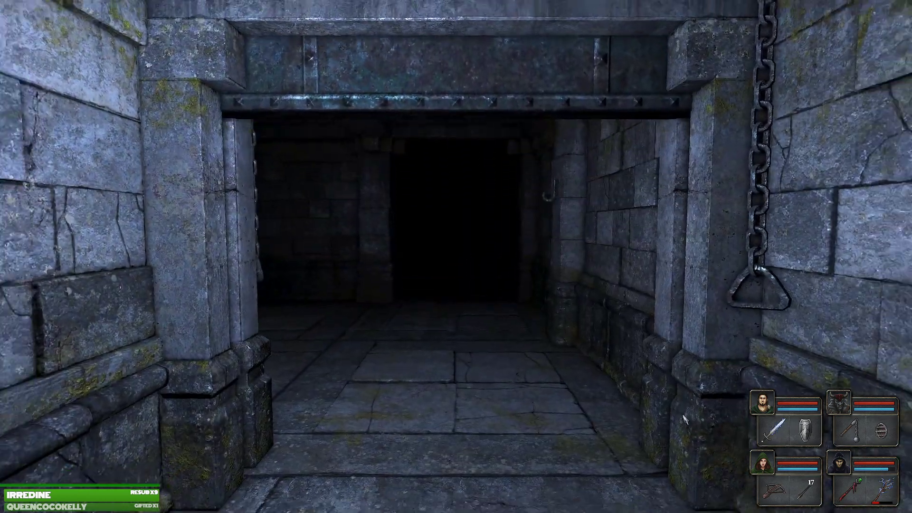
{"action": "key", "text": "w"}
{"action": "key", "text": "w"}
{"action": "key", "text": "e"}
{"action": "key", "text": "w"}
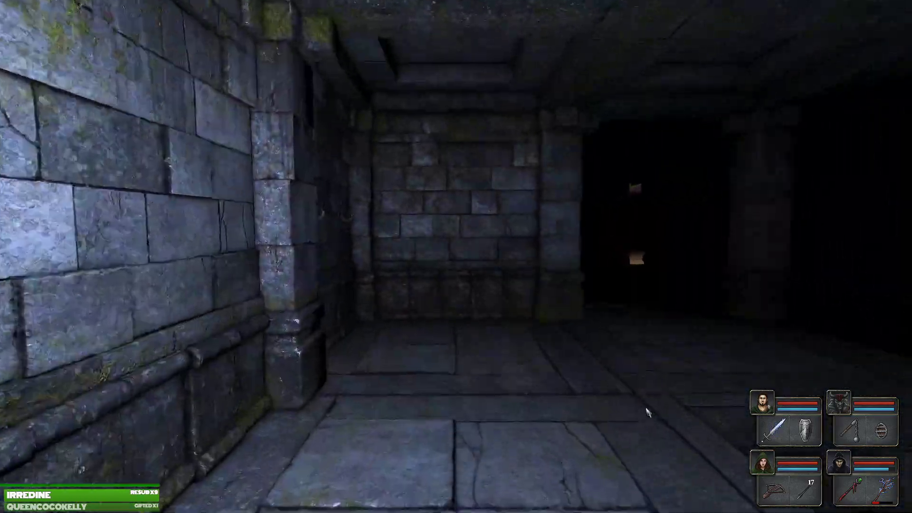
{"action": "key", "text": "w"}
Pass through the dark doorway into the torch-lit hall and past the torch and pit.
{"action": "key", "text": "q"}
{"action": "key", "text": "w"}
{"action": "key", "text": "w"}
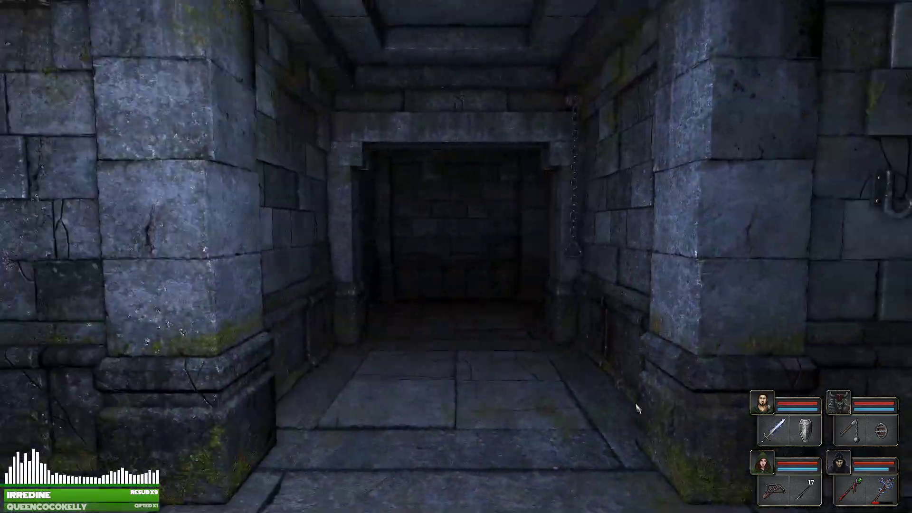
{"action": "key", "text": "w"}
{"action": "key", "text": "w"}
{"action": "key", "text": "q"}
{"action": "key", "text": "q"}
{"action": "key", "text": "q"}
{"action": "key", "text": "w"}
{"action": "key", "text": "e"}
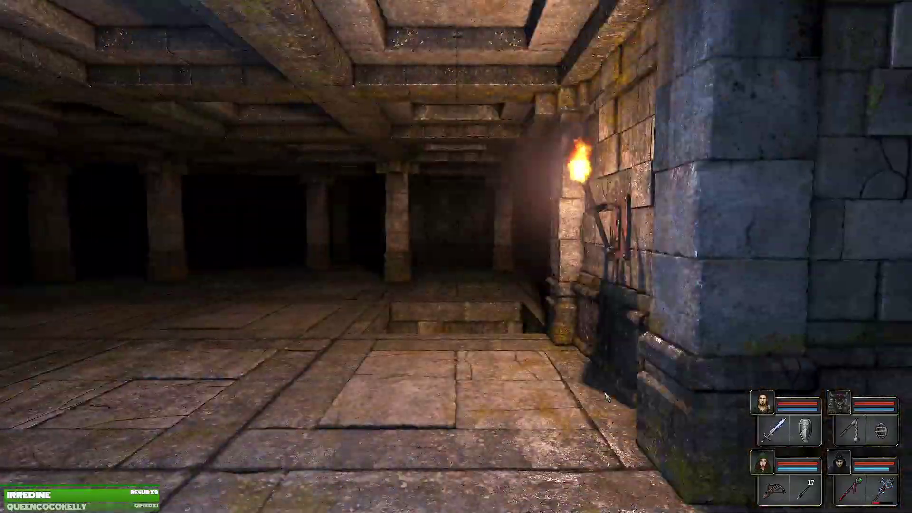
{"action": "key", "text": "w"}
{"action": "key", "text": "q"}
Continue down the corridor and along the wall of the dark hall.
{"action": "key", "text": "w"}
{"action": "key", "text": "w"}
{"action": "key", "text": "w"}
{"action": "key", "text": "q"}
{"action": "key", "text": "w"}
{"action": "key", "text": "w"}
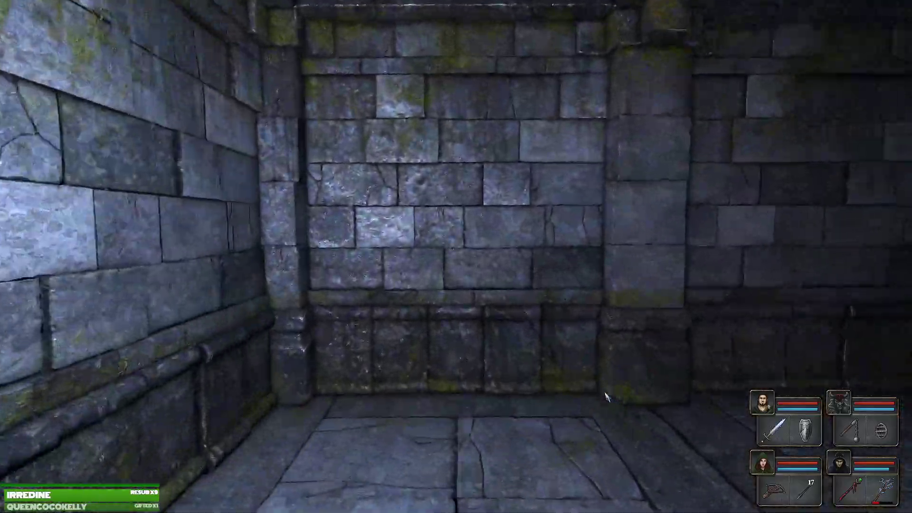
{"action": "key", "text": "q"}
{"action": "key", "text": "w"}
{"action": "key", "text": "e"}
{"action": "key", "text": "w"}
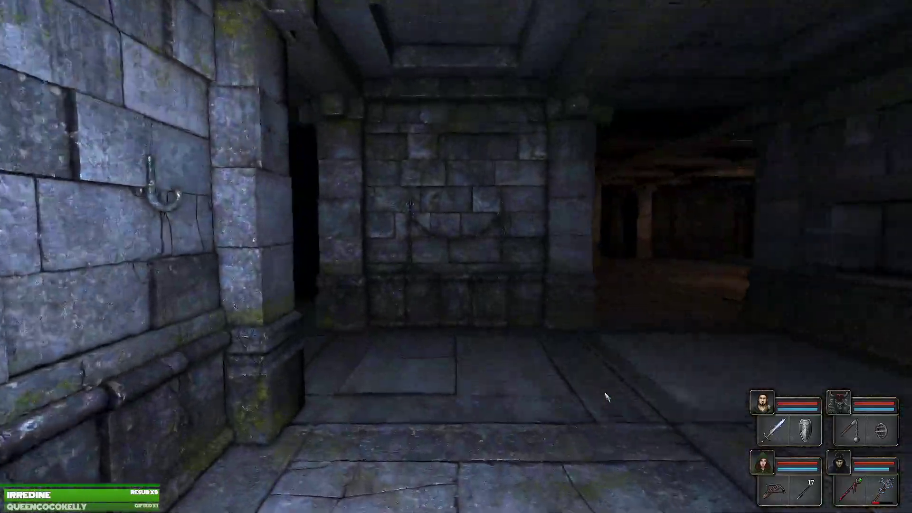
{"action": "key", "text": "w"}
{"action": "key", "text": "q"}
{"action": "key", "text": "q"}
{"action": "key", "text": "w"}
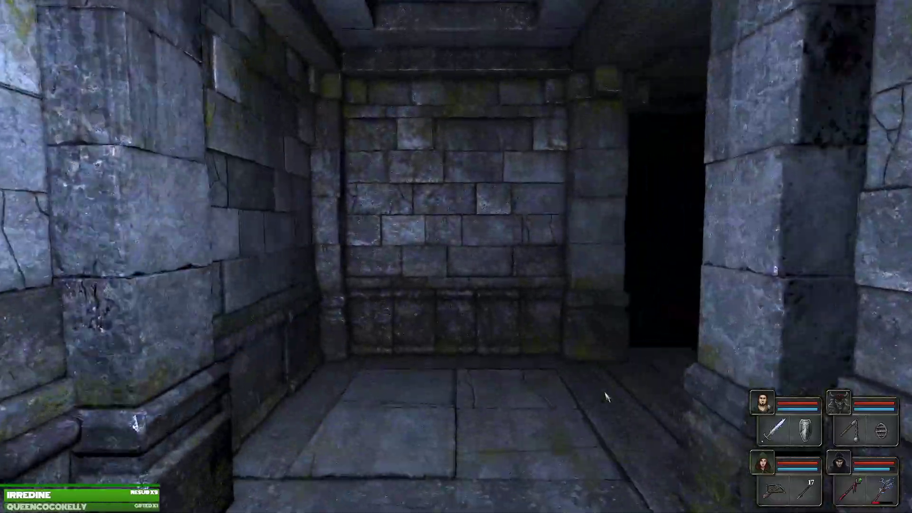
Walk between the pillars to the lever wall and bring up the Level 10 map.
{"action": "key", "text": "e"}
{"action": "key", "text": "e"}
{"action": "key", "text": "w"}
{"action": "key", "text": "w"}
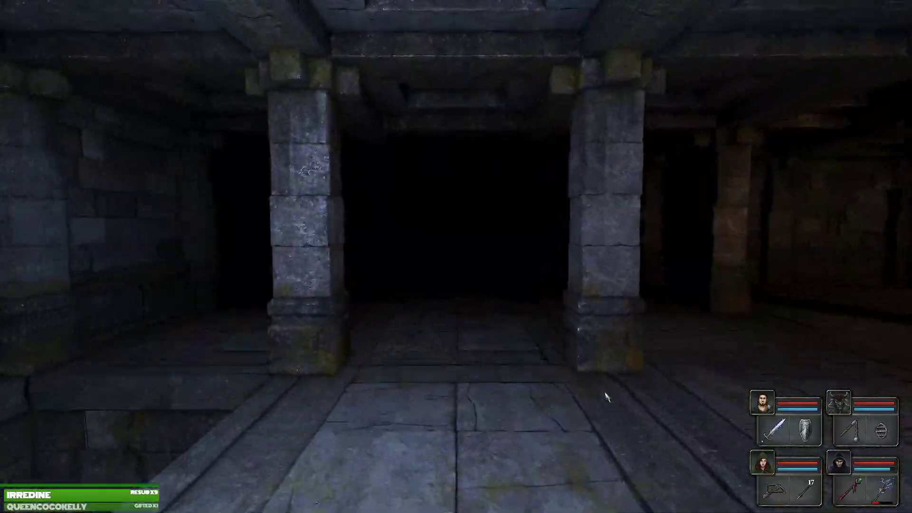
{"action": "key", "text": "w"}
{"action": "key", "text": "w"}
{"action": "key", "text": "w"}
{"action": "key", "text": "e"}
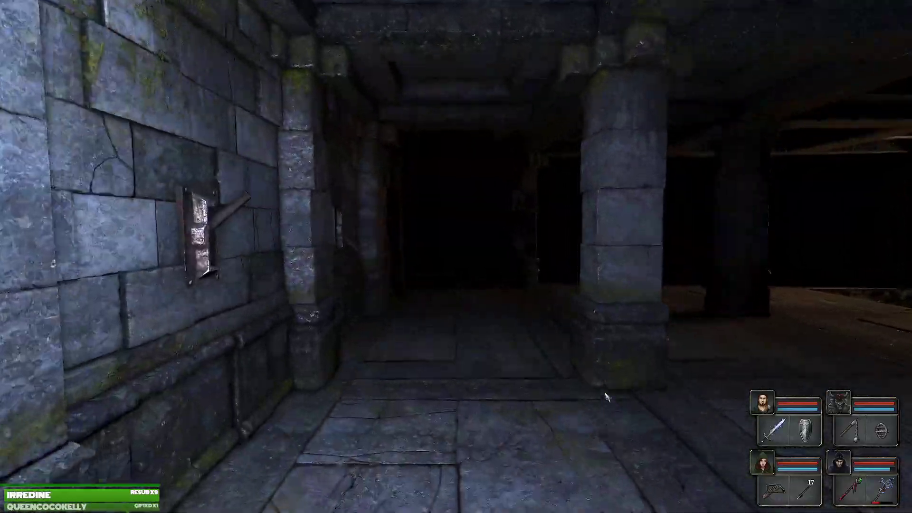
{"action": "key", "text": "w"}
{"action": "key", "text": "w"}
{"action": "key", "text": "Tab"}
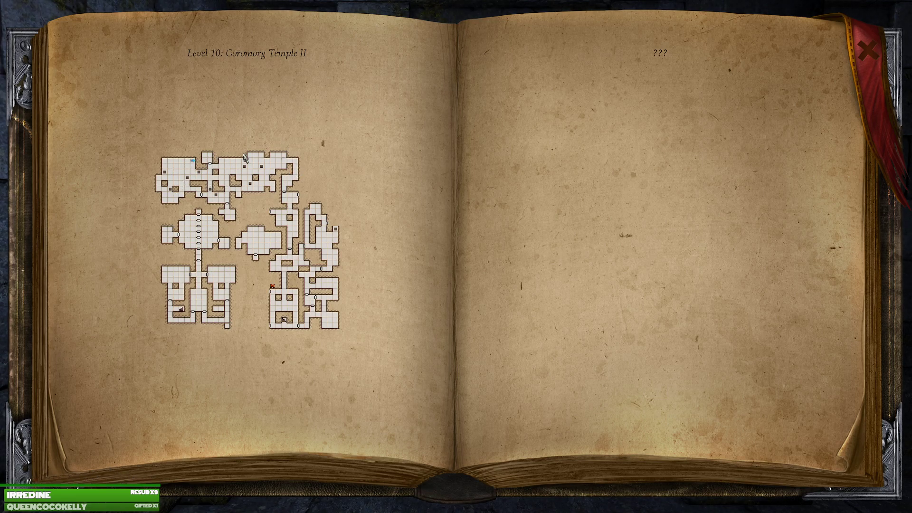
Close the map and walk down the corridor toward the long dark hallway.
{"action": "key", "text": "Tab"}
{"action": "key", "text": "e"}
{"action": "key", "text": "w"}
{"action": "key", "text": "w"}
{"action": "key", "text": "w"}
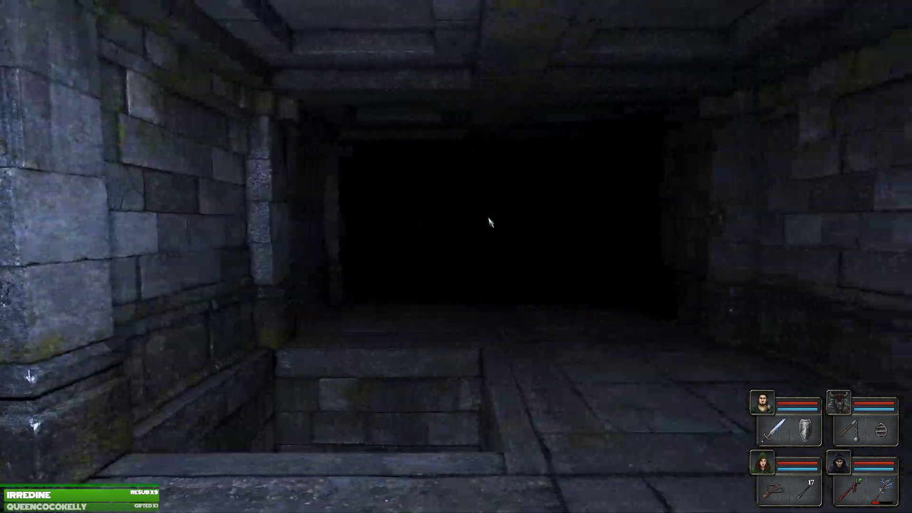
{"action": "key", "text": "w"}
{"action": "key", "text": "w"}
{"action": "key", "text": "e"}
{"action": "key", "text": "w"}
{"action": "key", "text": "e"}
{"action": "key", "text": "w"}
{"action": "key", "text": "w"}
{"action": "key", "text": "w"}
Check the chained wall, advance down the hallway, and briefly consult the map.
{"action": "key", "text": "q"}
{"action": "key", "text": "e"}
{"action": "key", "text": "w"}
{"action": "key", "text": "w"}
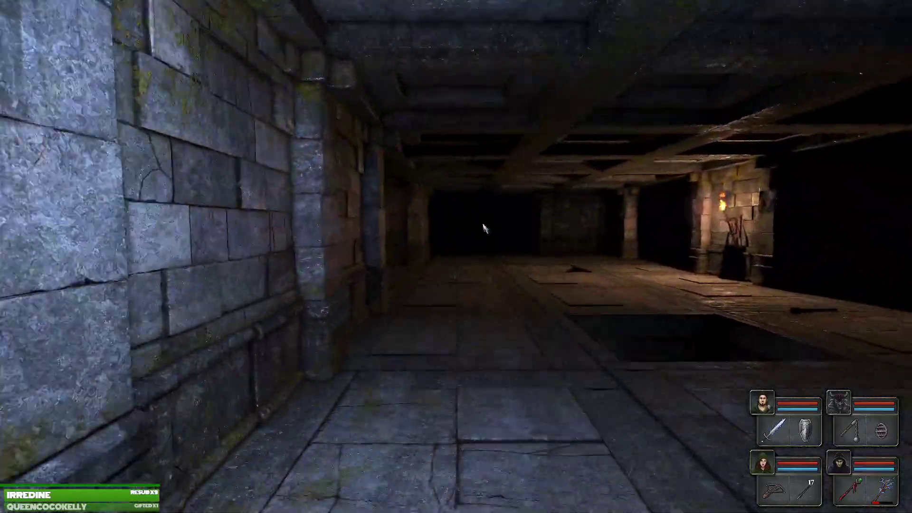
{"action": "key", "text": "w"}
{"action": "key", "text": "w"}
{"action": "key", "text": "q"}
{"action": "key", "text": "q"}
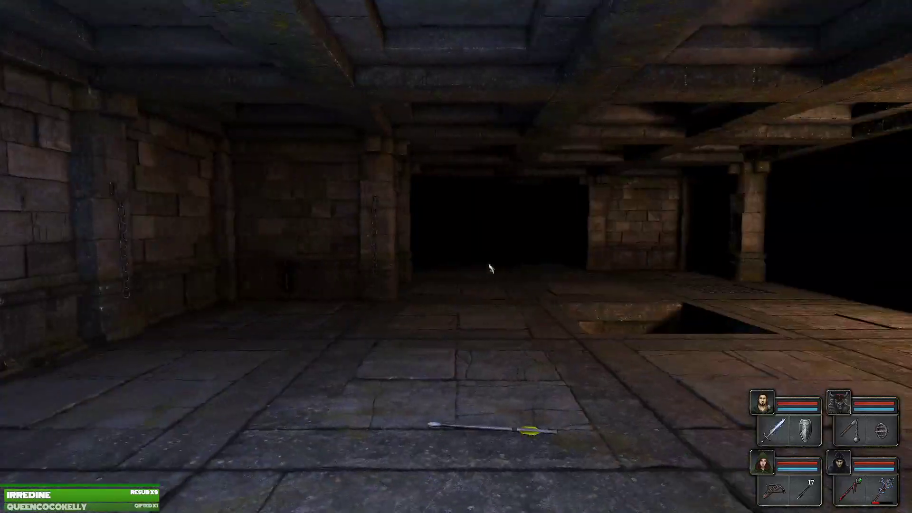
{"action": "key", "text": "Tab"}
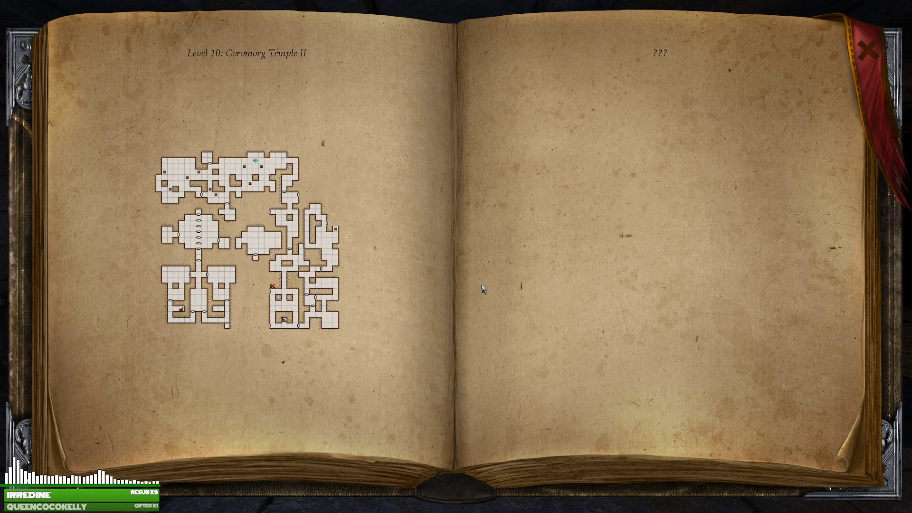
{"action": "key", "text": "Tab"}
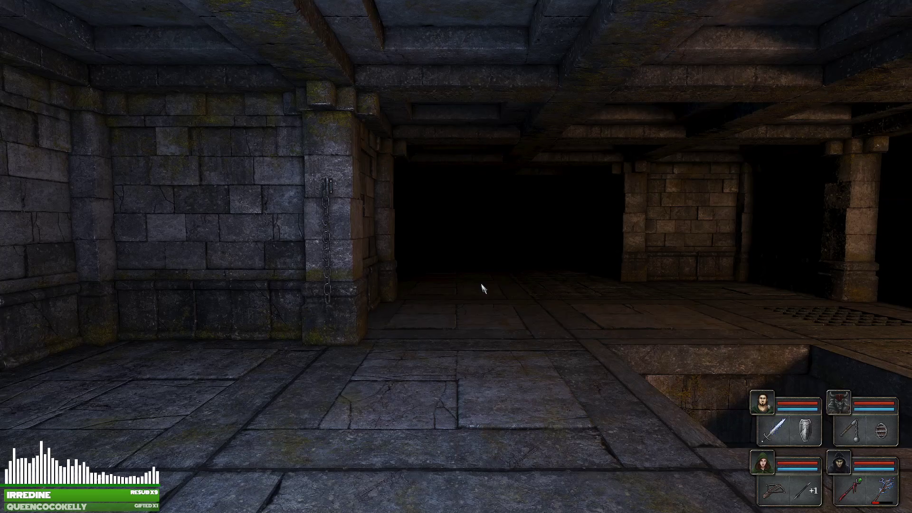
Move past the floor pit and along the next dark corridor.
{"action": "key", "text": "q"}
{"action": "key", "text": "w"}
{"action": "key", "text": "q"}
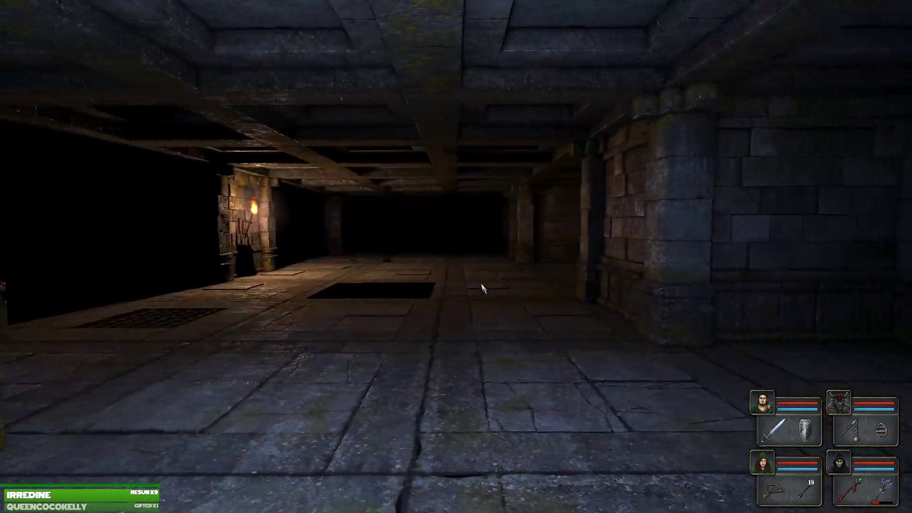
{"action": "key", "text": "w"}
{"action": "key", "text": "e"}
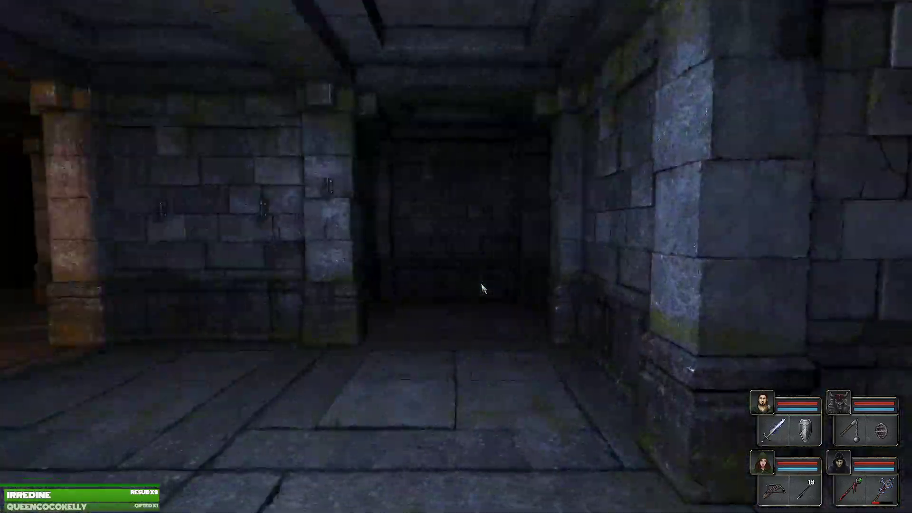
{"action": "key", "text": "w"}
{"action": "key", "text": "q"}
{"action": "key", "text": "w"}
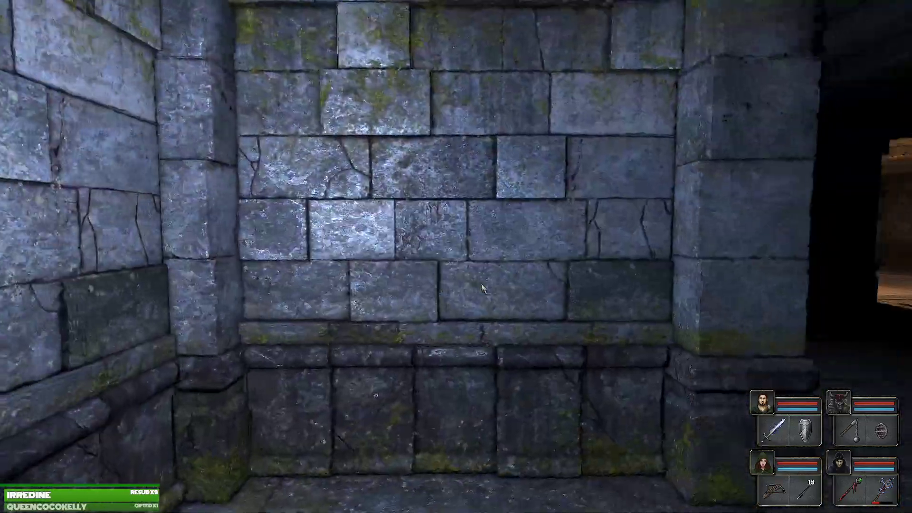
{"action": "key", "text": "e"}
Find the dark doorway and walk through it into the short passage.
{"action": "key", "text": "a"}
{"action": "key", "text": "q"}
{"action": "key", "text": "w"}
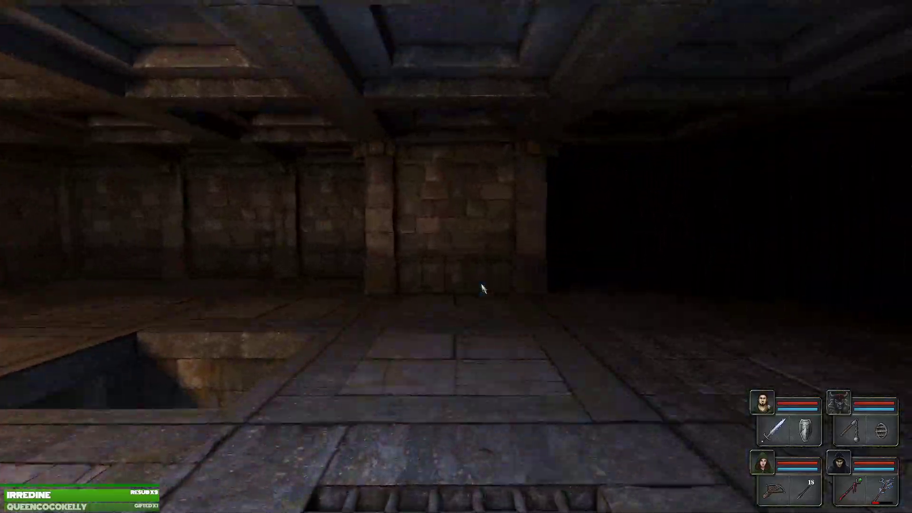
{"action": "key", "text": "e"}
{"action": "key", "text": "a"}
{"action": "key", "text": "w"}
{"action": "key", "text": "w"}
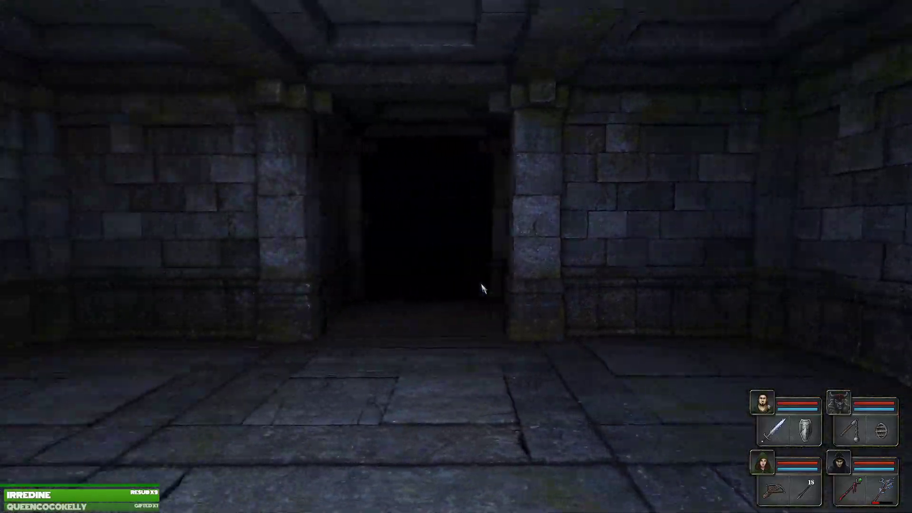
{"action": "key", "text": "w"}
{"action": "key", "text": "e"}
{"action": "key", "text": "q"}
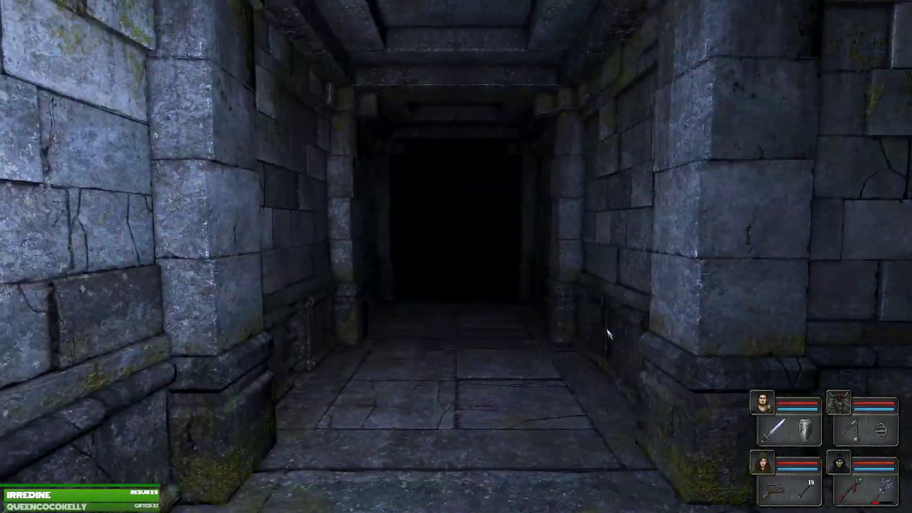
Advance to the chained wall with the iron ring, then look back along the corridor.
{"action": "key", "text": "w"}
{"action": "key", "text": "w"}
{"action": "key", "text": "w"}
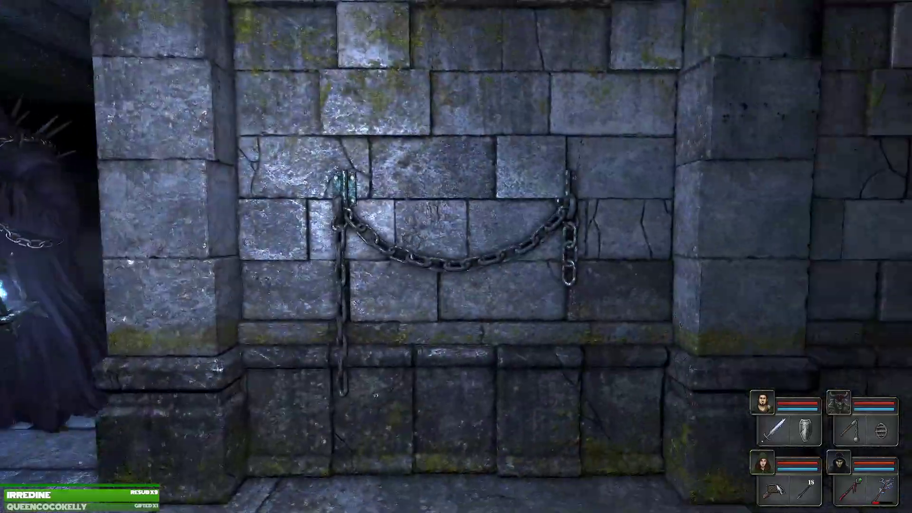
{"action": "key", "text": "q"}
{"action": "key", "text": "w"}
{"action": "key", "text": "w"}
{"action": "key", "text": "e"}
{"action": "key", "text": "e"}
{"action": "key", "text": "q"}
{"action": "key", "text": "w"}
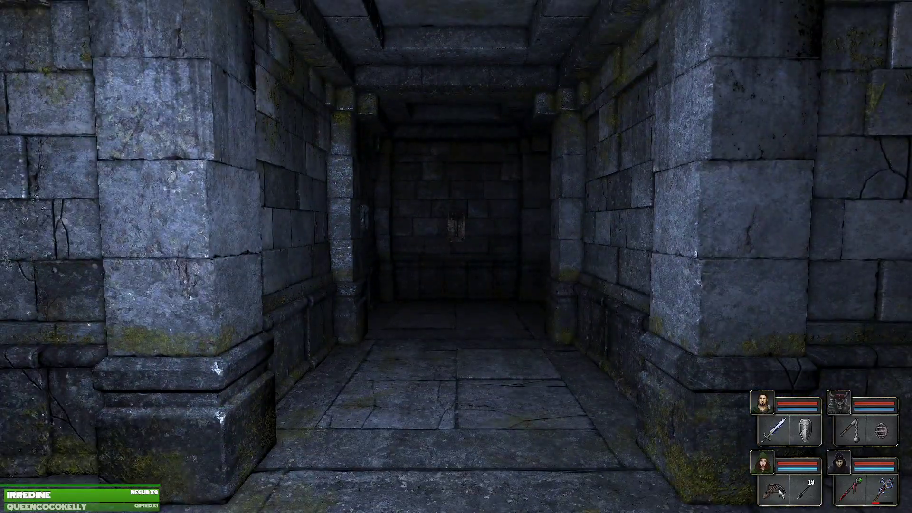
{"action": "key", "text": "w"}
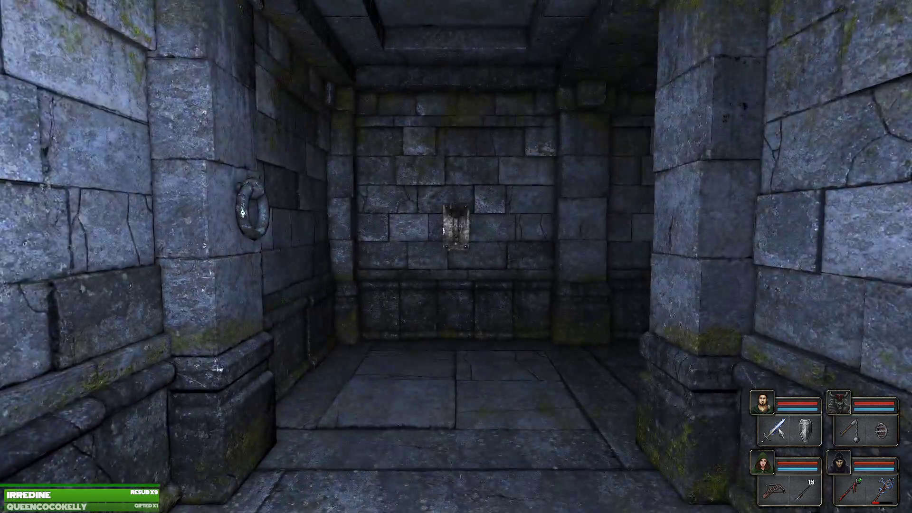
Face the lantern-carrying enemy down the corridor and throw darts at it.
{"action": "key", "text": "e"}
{"action": "key", "text": "e"}
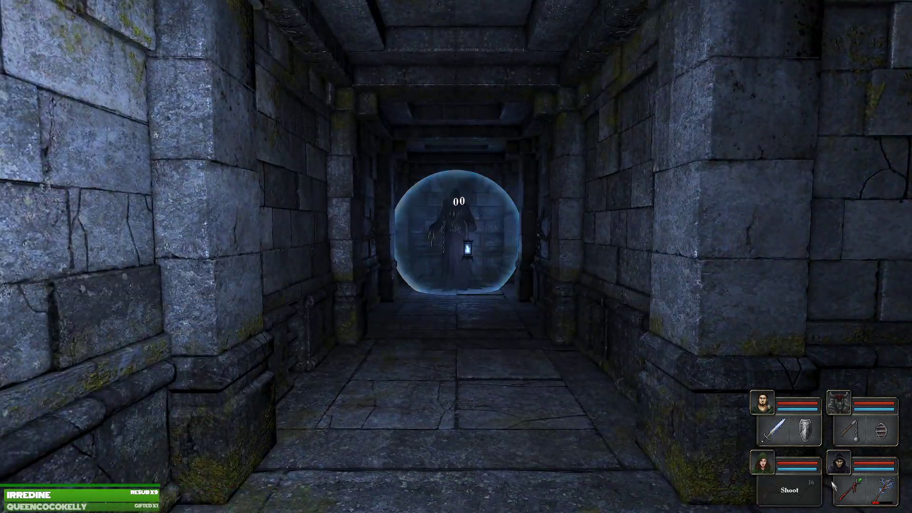
{"action": "key", "text": "e"}
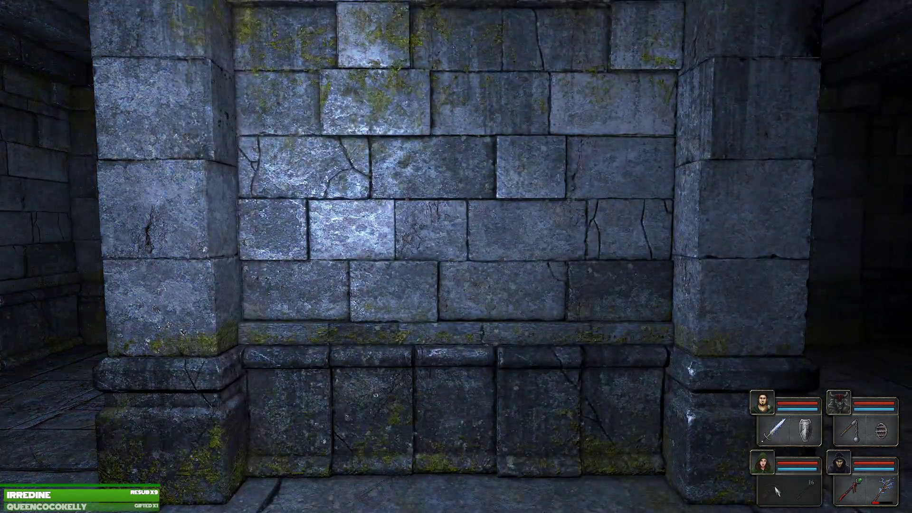
{"action": "key", "text": "e"}
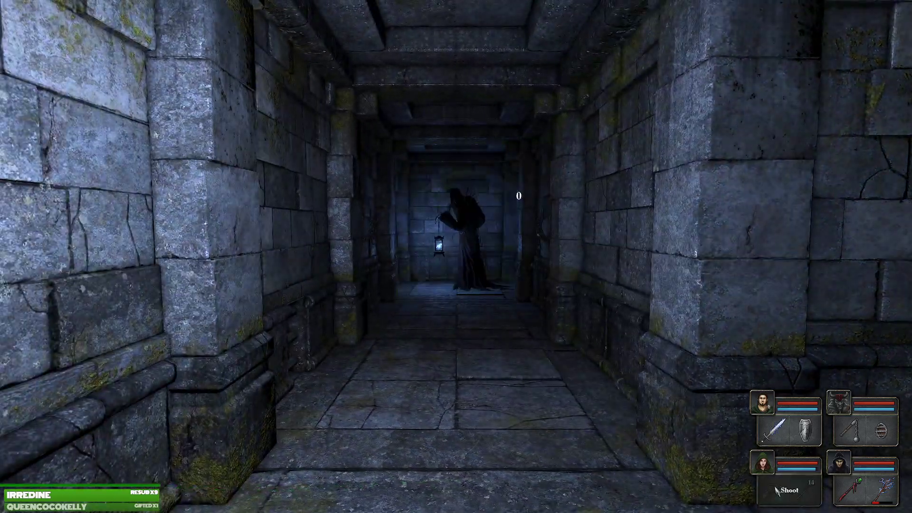
{"action": "key", "text": "e"}
{"action": "key", "text": "e"}
{"action": "key", "text": "e"}
{"action": "left_click", "coordinate": [778, 491]}
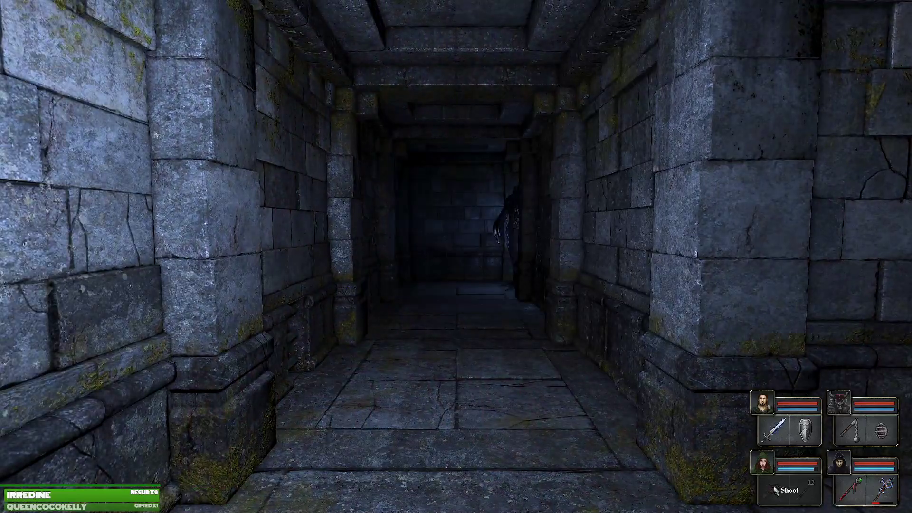
{"action": "key", "text": "e"}
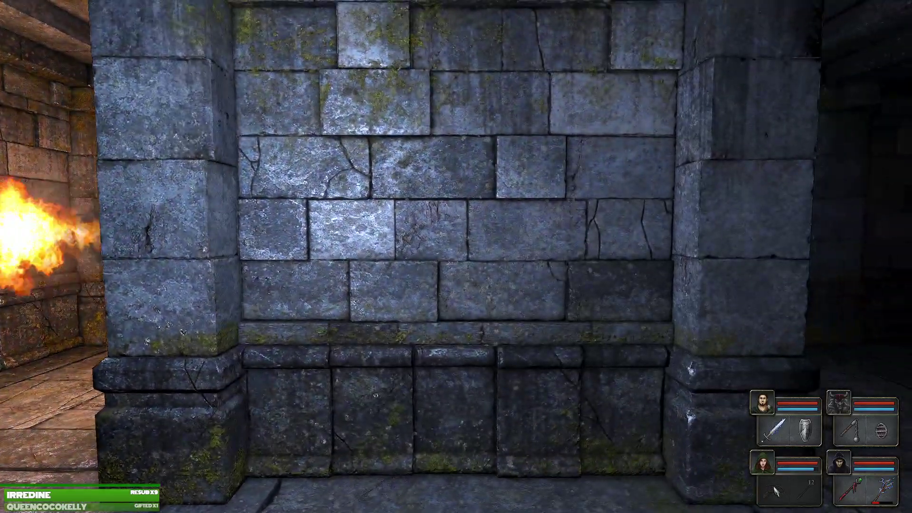
Sidestep the enemy's fireballs, stepping back into line to throw more darts.
{"action": "key", "text": "d"}
{"action": "key", "text": "a"}
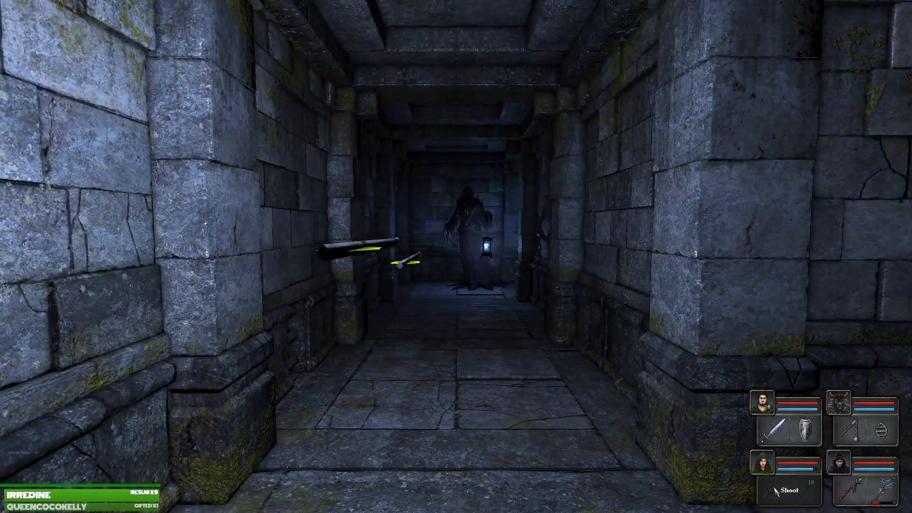
{"action": "key", "text": "d"}
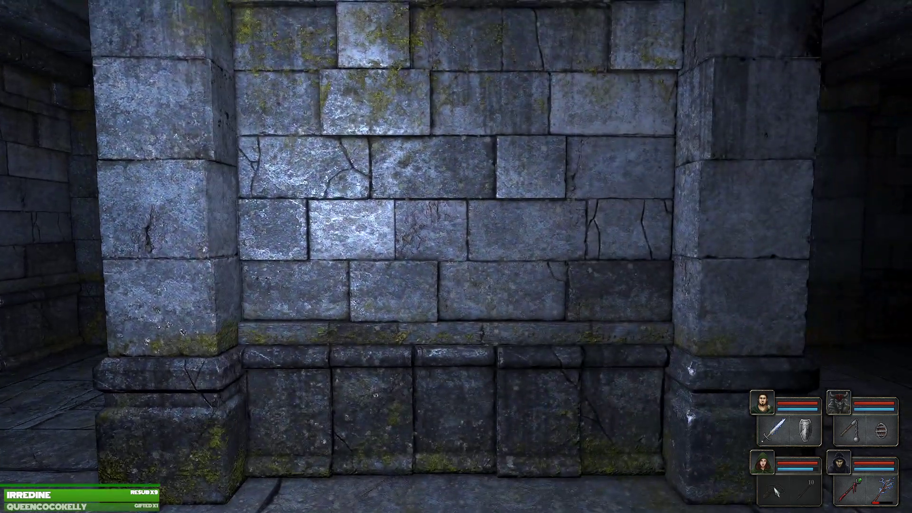
{"action": "key", "text": "q"}
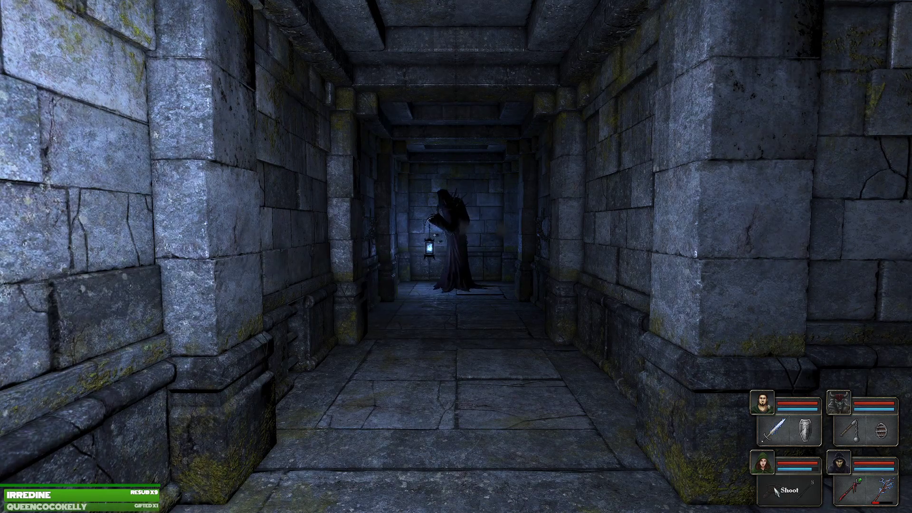
{"action": "key", "text": "d"}
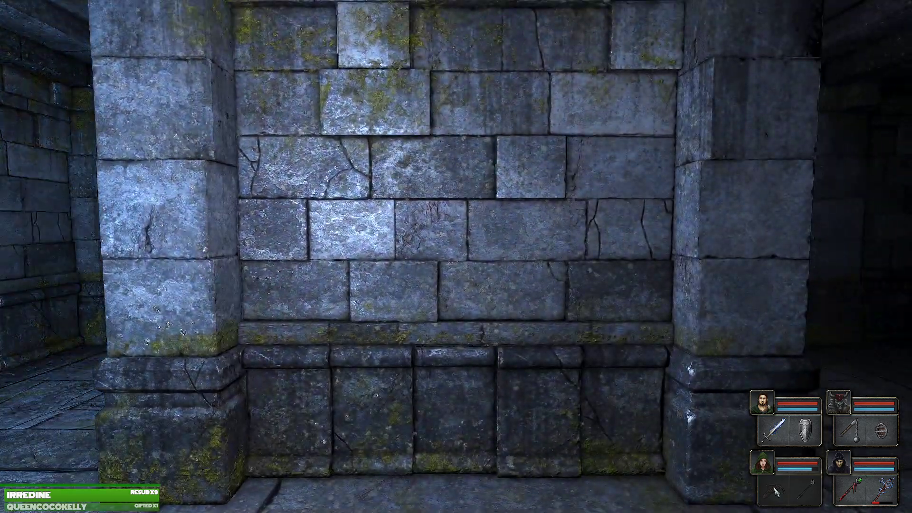
{"action": "key", "text": "a"}
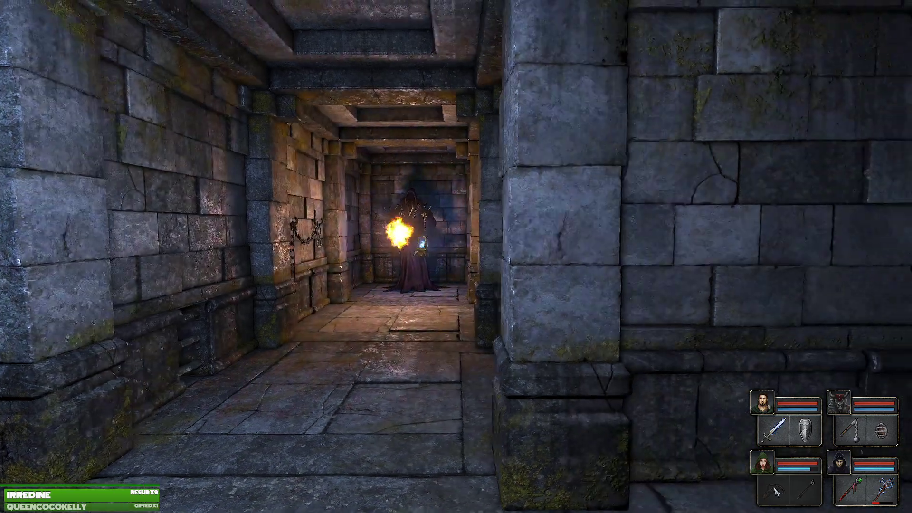
{"action": "key", "text": "d"}
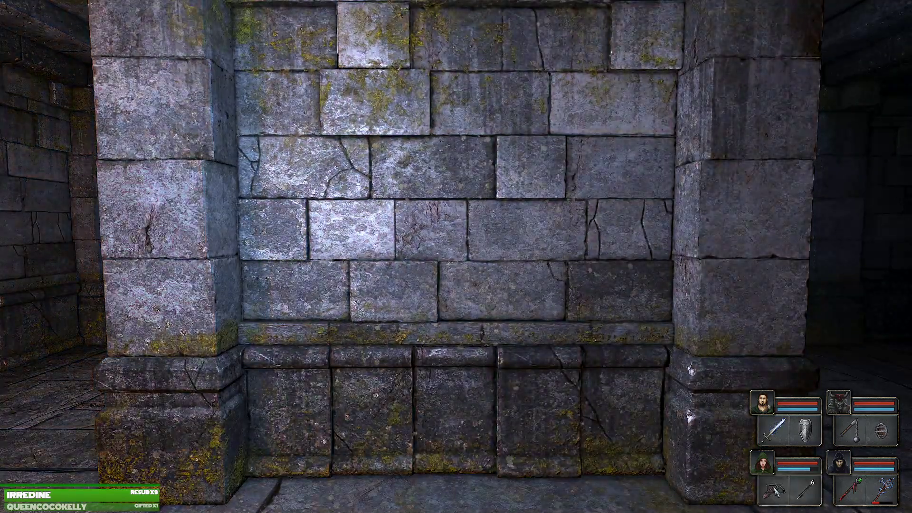
{"action": "key", "text": "a"}
{"action": "right_click", "coordinate": [777, 491]}
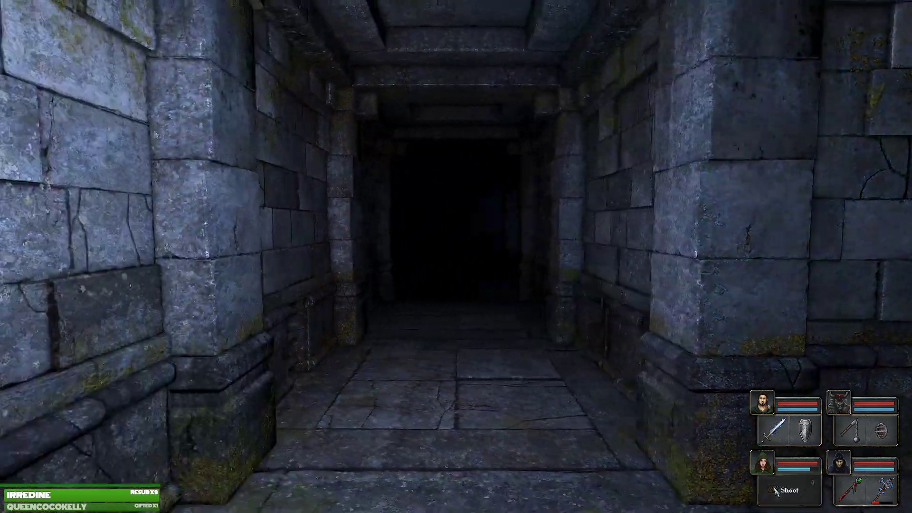
Keep dodging fireballs and kill the wraith with a spear for 1000 XP.
{"action": "key", "text": "d"}
{"action": "key", "text": "a"}
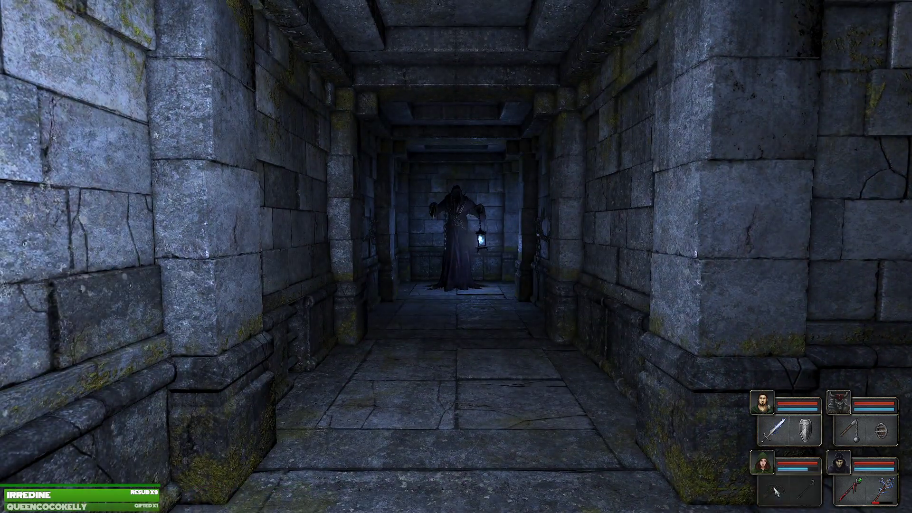
{"action": "key", "text": "d"}
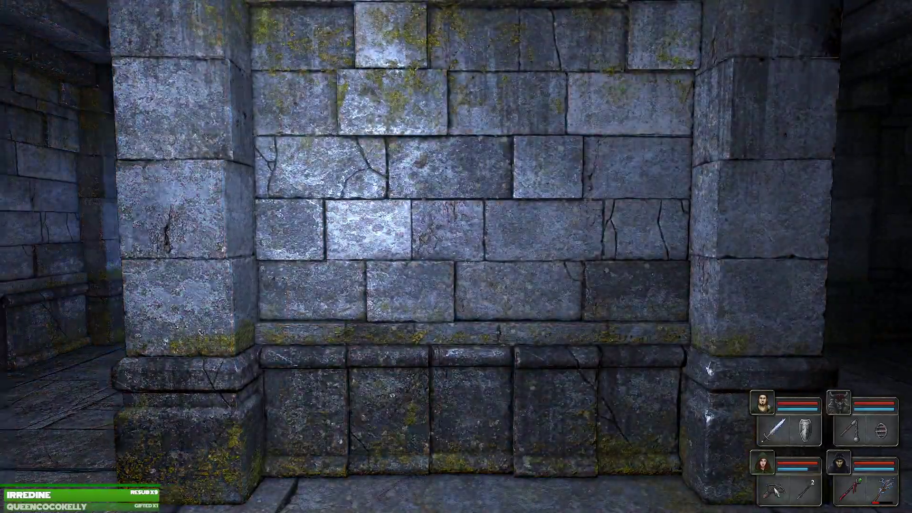
{"action": "key", "text": "a"}
{"action": "right_click", "coordinate": [777, 428]}
{"action": "key", "text": "d"}
{"action": "key", "text": "a"}
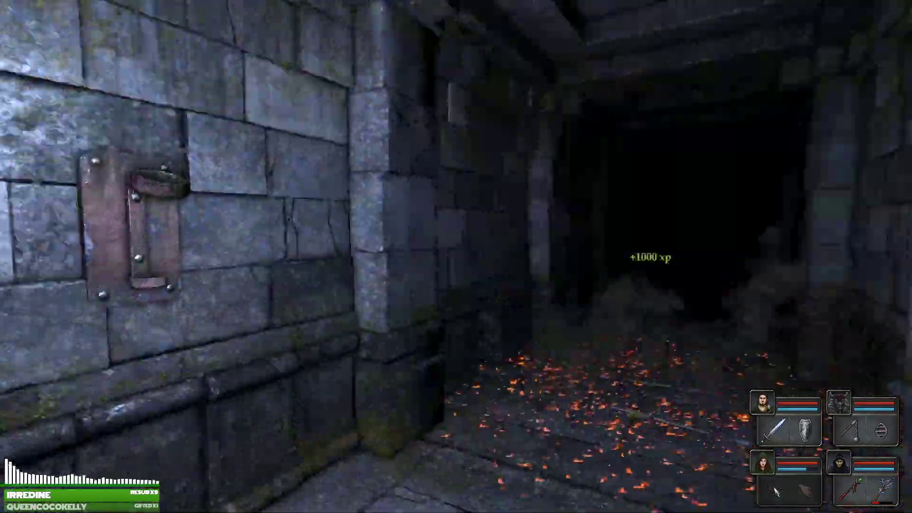
Advance past the embers, then walk into the dark room with the floor pit.
{"action": "key", "text": "w"}
{"action": "key", "text": "w"}
{"action": "key", "text": "w"}
{"action": "key", "text": "w"}
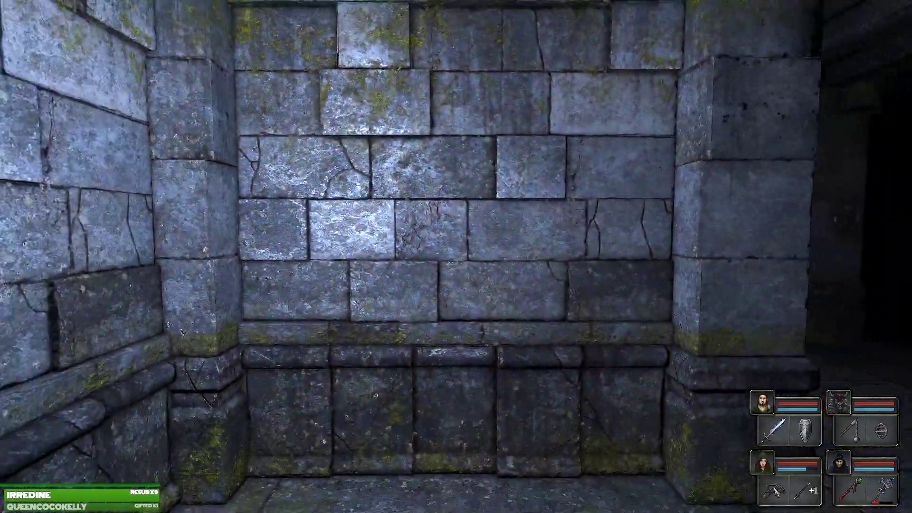
{"action": "key", "text": "q"}
{"action": "key", "text": "w"}
{"action": "key", "text": "w"}
{"action": "key", "text": "e"}
{"action": "key", "text": "q"}
{"action": "key", "text": "w"}
{"action": "key", "text": "w"}
{"action": "key", "text": "w"}
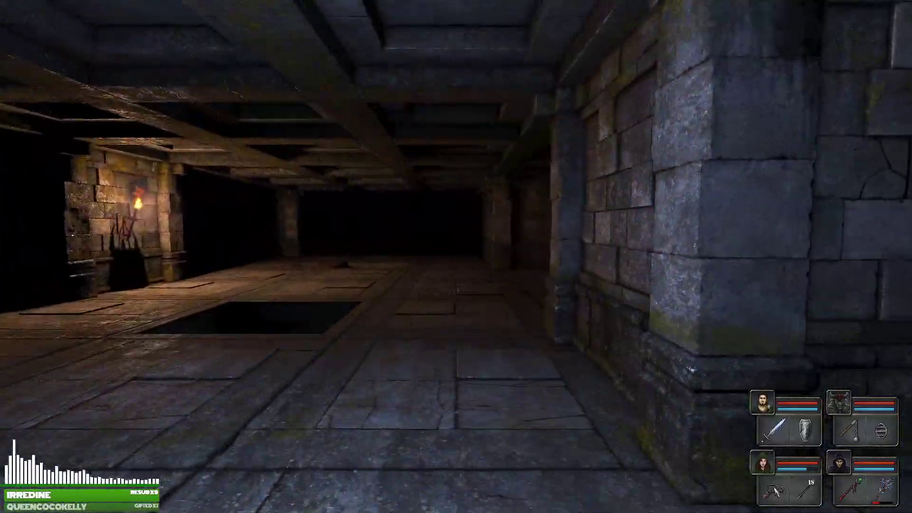
{"action": "key", "text": "w"}
Walk into the floor pit and drop to the level below.
{"action": "key", "text": "e"}
{"action": "key", "text": "w"}
{"action": "key", "text": "q"}
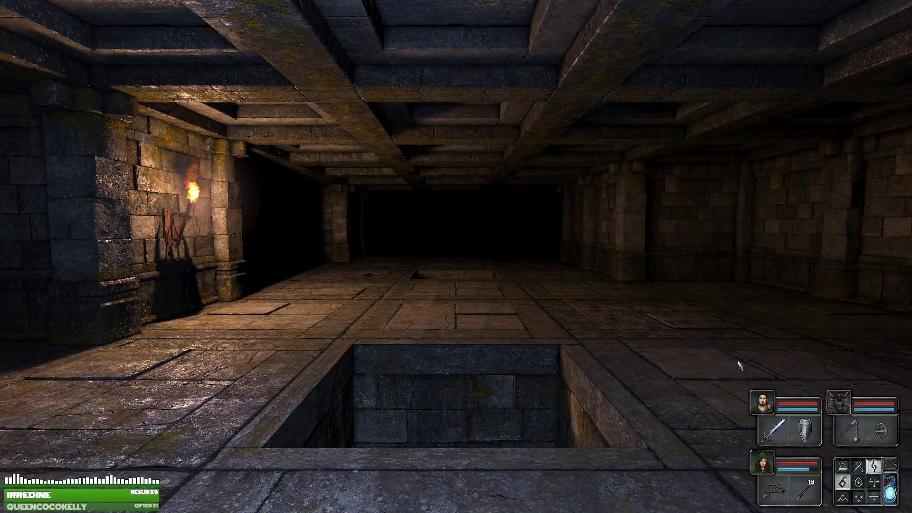
{"action": "key", "text": "w"}
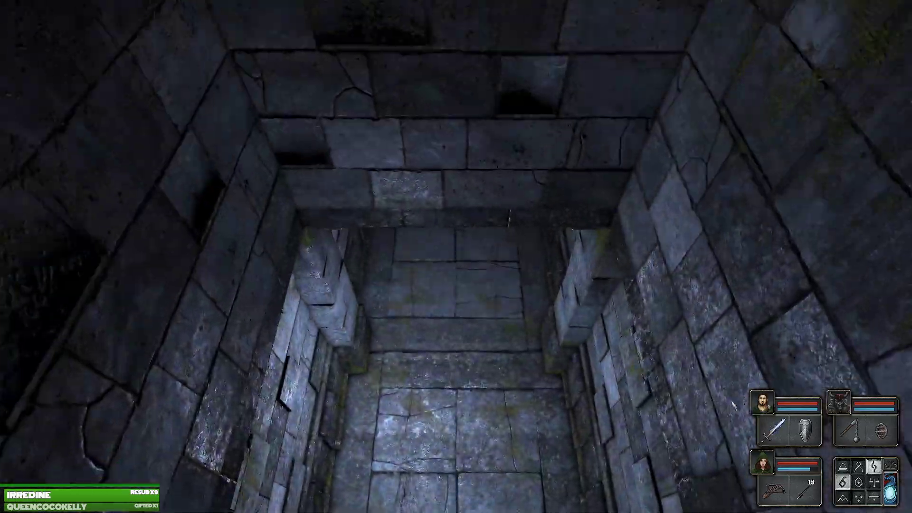
{"action": "key", "text": "w"}
Pick up the Ogre Hammer lying on the floor beside the gate.
{"action": "key", "text": "q"}
{"action": "key", "text": "e"}
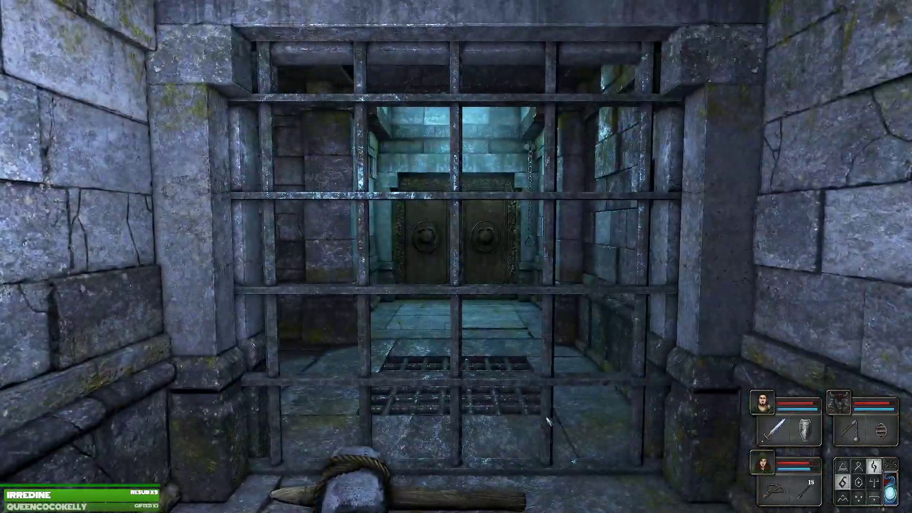
{"action": "left_click", "coordinate": [399, 492]}
{"action": "key", "text": "q"}
{"action": "key", "text": "q"}
{"action": "key", "text": "e"}
{"action": "key", "text": "e"}
Turn into the dark corridor and move toward the barred gate.
{"action": "key", "text": "s"}
{"action": "key", "text": "w"}
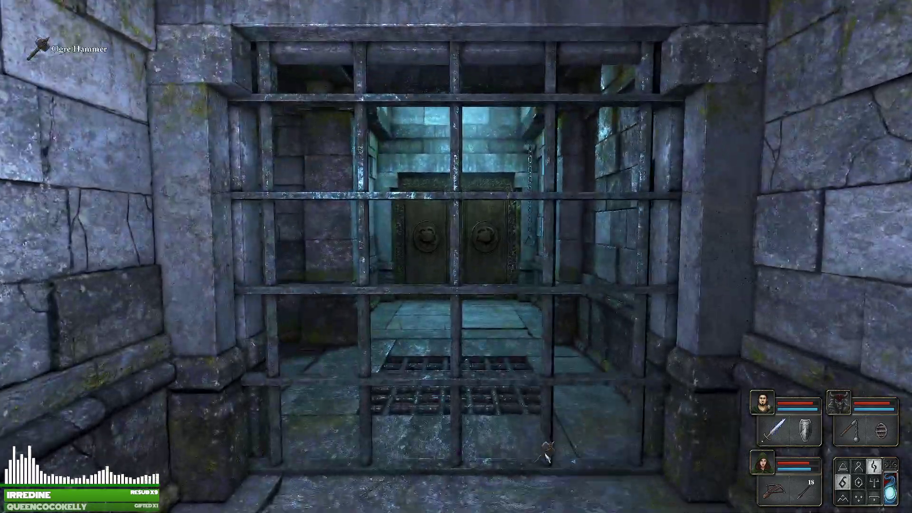
{"action": "key", "text": "e"}
{"action": "key", "text": "e"}
{"action": "key", "text": "w"}
{"action": "key", "text": "w"}
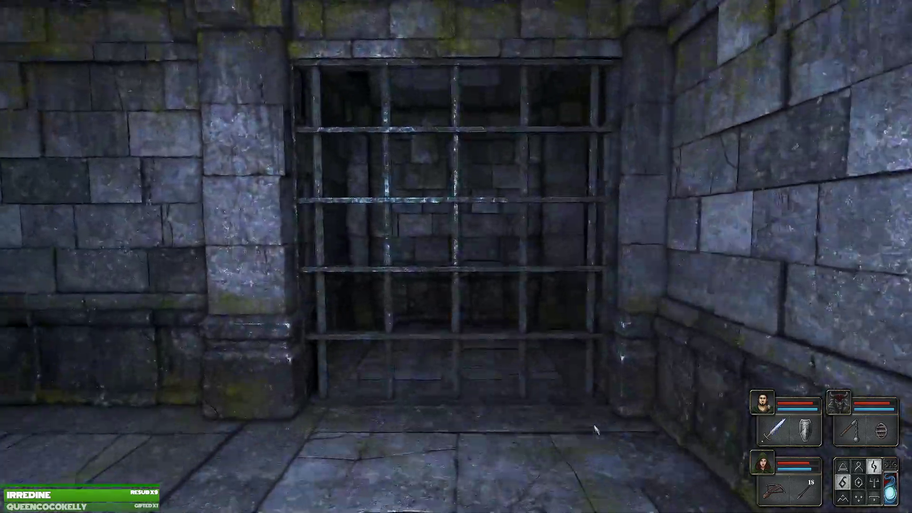
{"action": "key", "text": "q"}
{"action": "key", "text": "q"}
{"action": "key", "text": "q"}
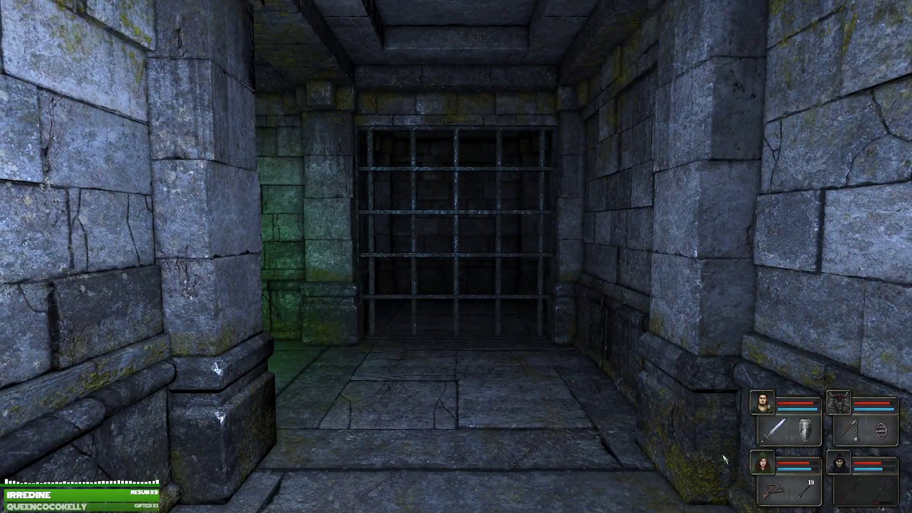
Kill the green slime with weapon attacks and a lightning spell for 190 XP.
{"action": "right_click", "coordinate": [849, 427]}
{"action": "right_click", "coordinate": [776, 428]}
{"action": "right_click", "coordinate": [849, 488]}
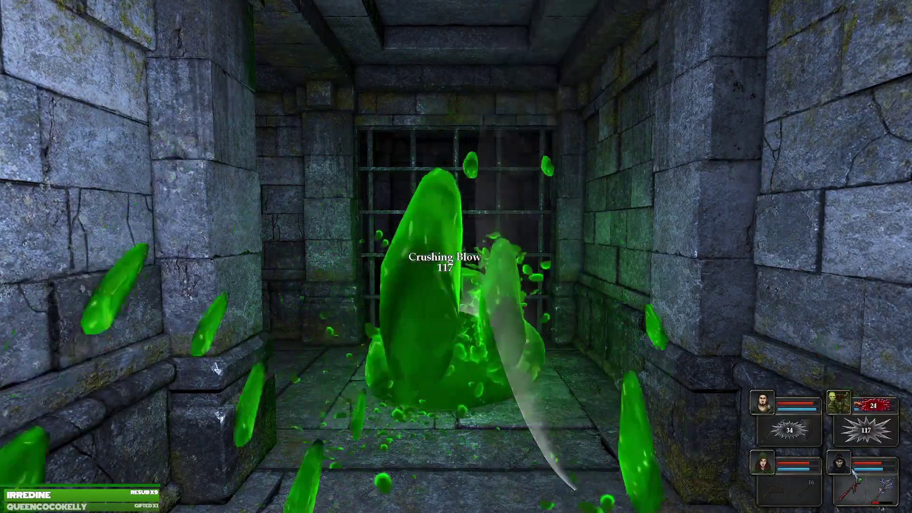
{"action": "left_click", "coordinate": [876, 470]}
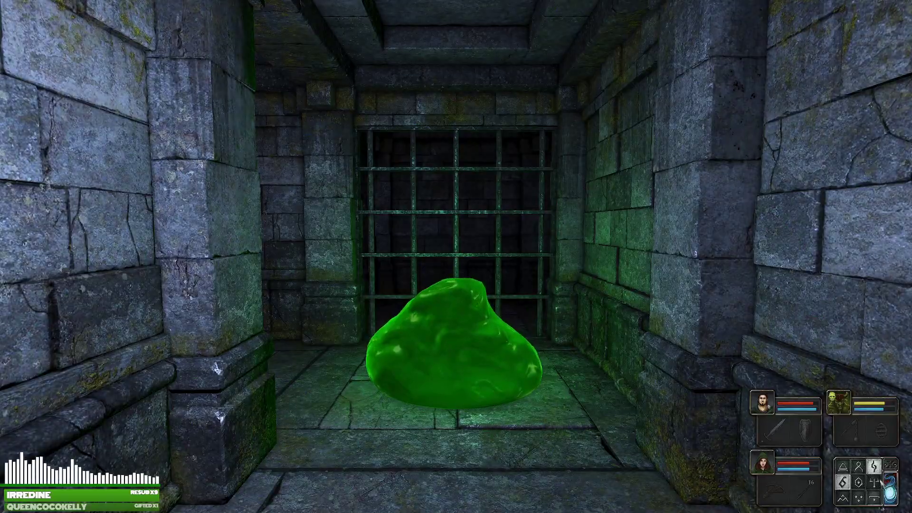
{"action": "right_click", "coordinate": [890, 491]}
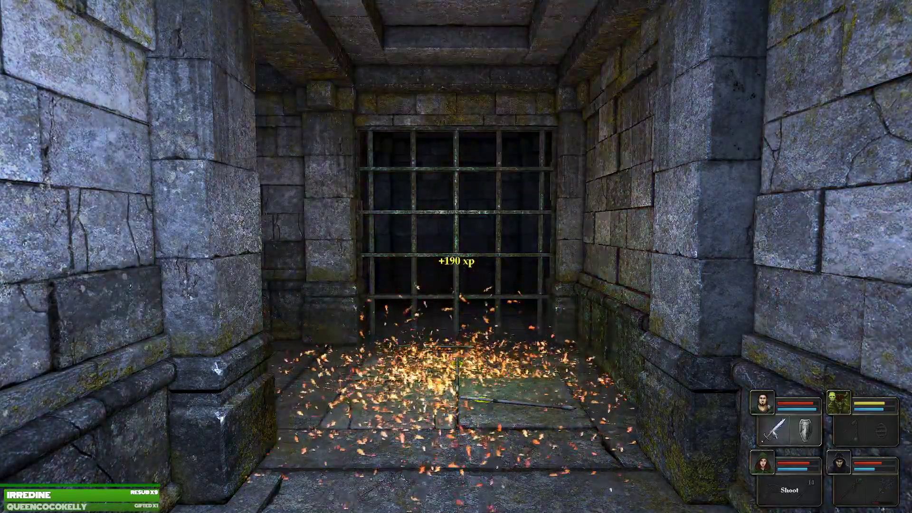
Turn into the dark side corridor and walk up to the floor skull.
{"action": "key", "text": "w"}
{"action": "key", "text": "d"}
{"action": "key", "text": "q"}
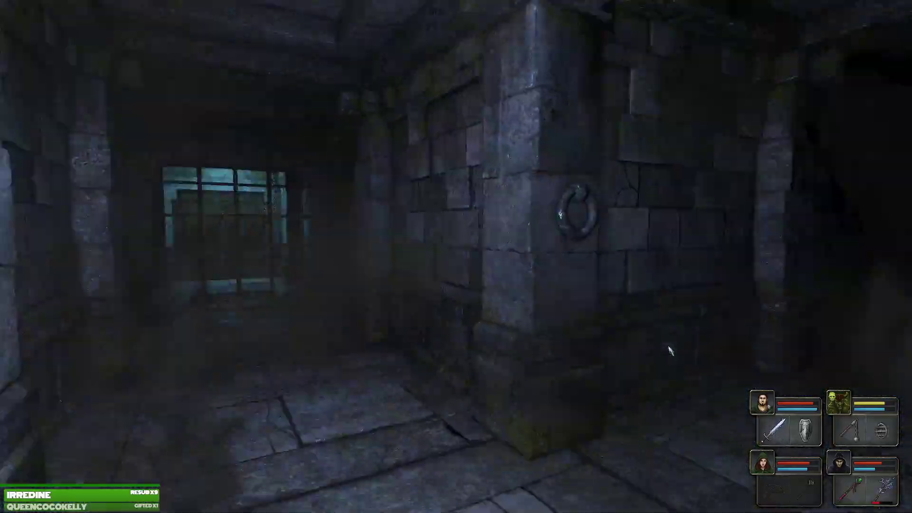
{"action": "key", "text": "w"}
{"action": "key", "text": "w"}
{"action": "key", "text": "w"}
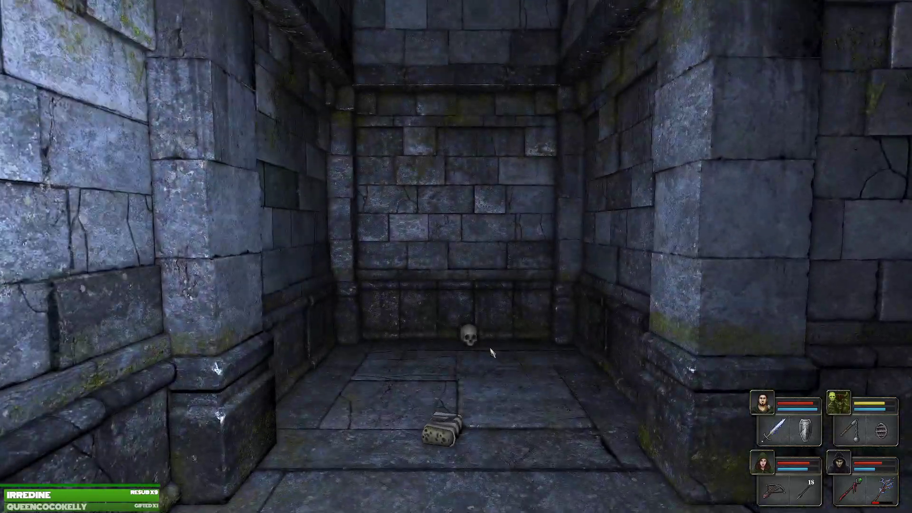
{"action": "key", "text": "w"}
Pick up the floor skull and stow it in Mork's pack.
{"action": "left_click", "coordinate": [474, 399]}
{"action": "key", "text": "a"}
{"action": "left_click", "coordinate": [761, 403]}
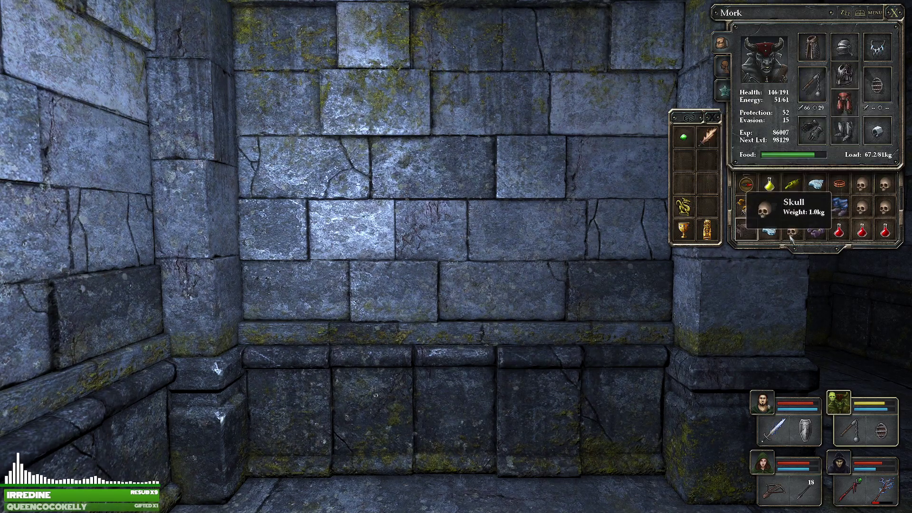
Grab the Pitroot Bread, view another champion's inventory, then close the panel.
{"action": "key", "text": "q"}
{"action": "key", "text": "w"}
{"action": "key", "text": "w"}
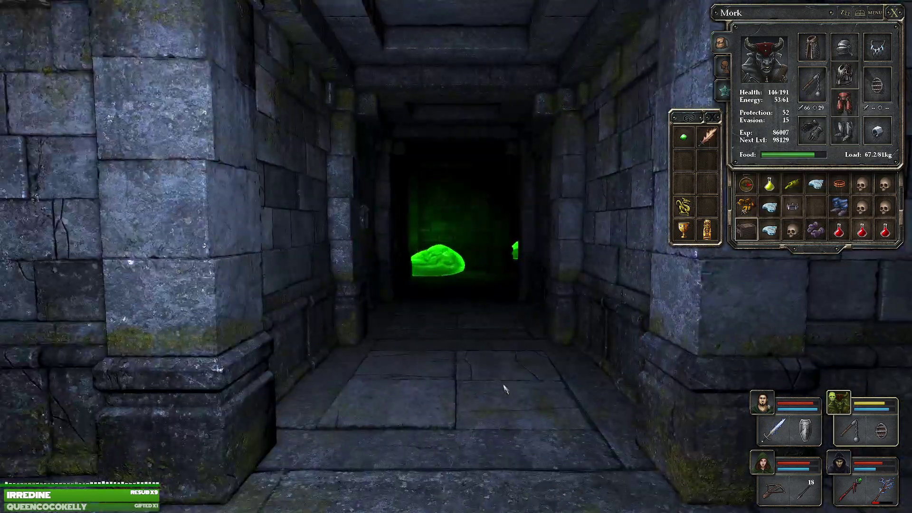
{"action": "key", "text": "e"}
{"action": "left_click", "coordinate": [444, 431]}
{"action": "key", "text": "q"}
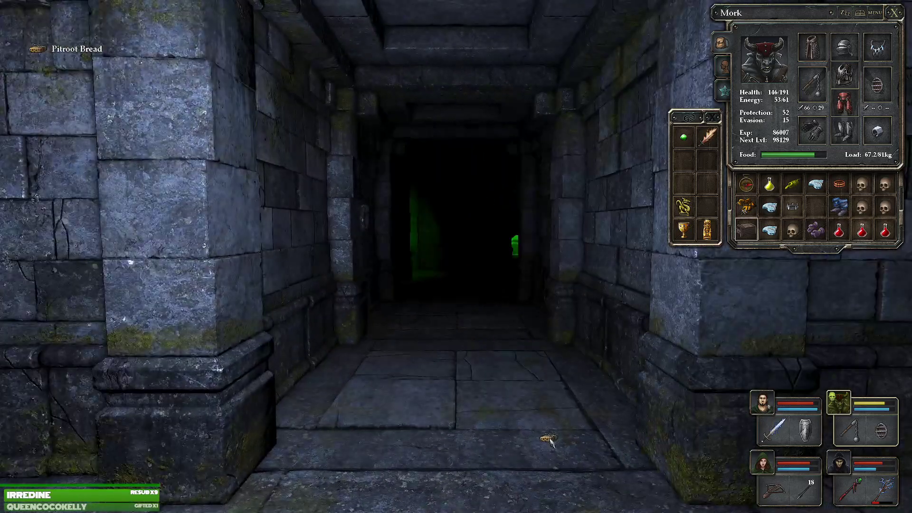
{"action": "key", "text": "1"}
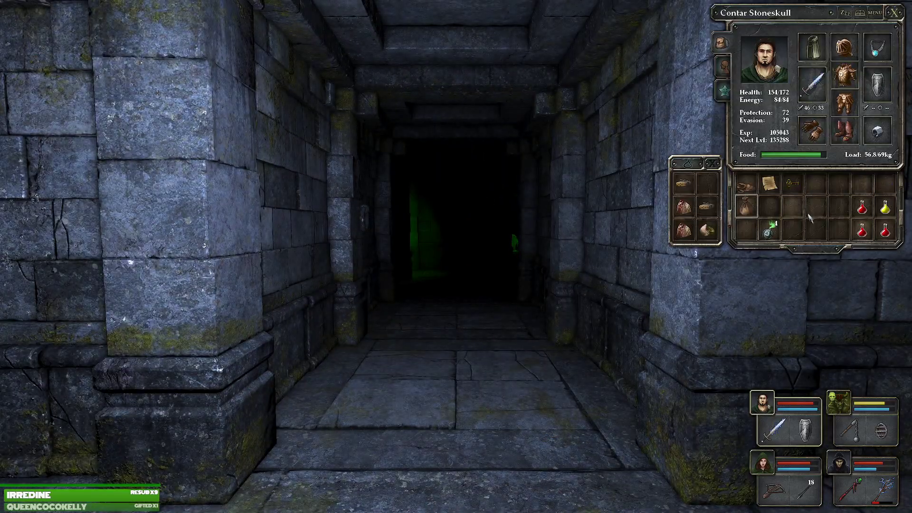
{"action": "key", "text": "Escape"}
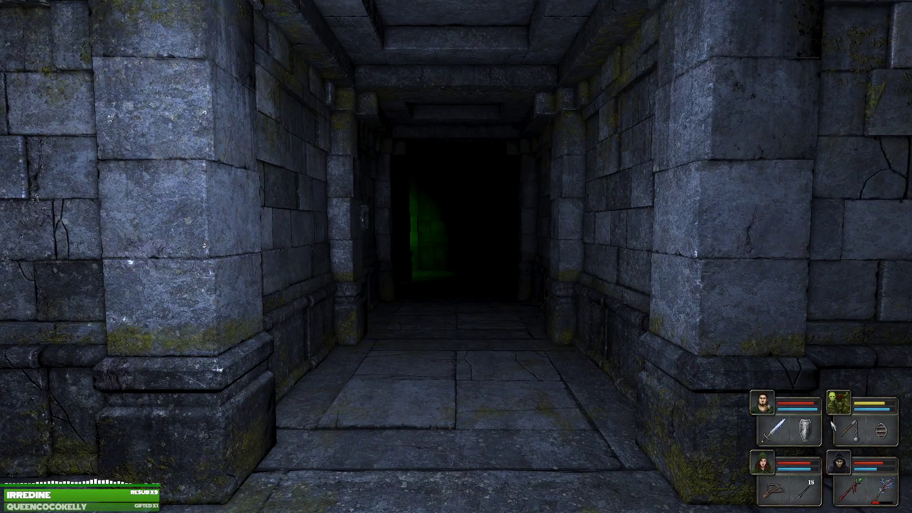
Kill the first green slime with lightning, arrows and sword strikes.
{"action": "key", "text": "w"}
{"action": "left_click", "coordinate": [888, 484]}
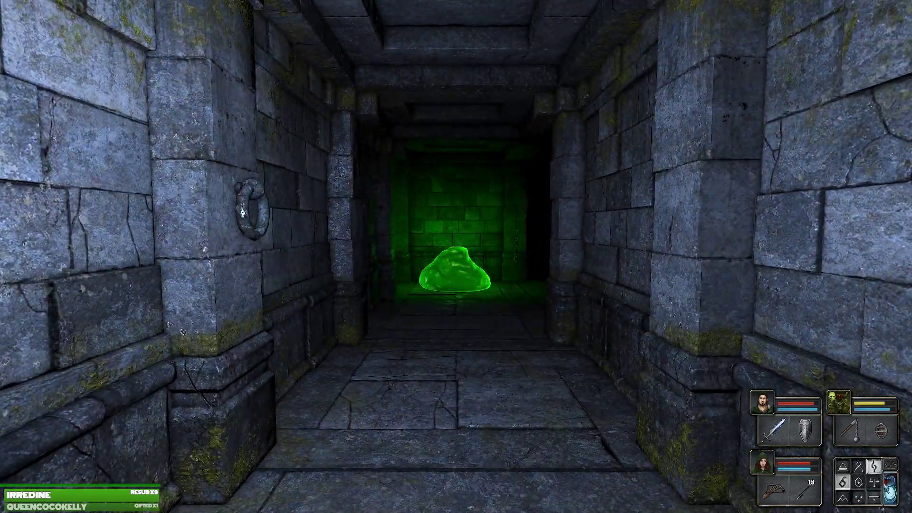
{"action": "left_click", "coordinate": [889, 486]}
{"action": "key", "text": "w"}
{"action": "left_click", "coordinate": [780, 487]}
{"action": "key", "text": "s"}
{"action": "key", "text": "s"}
{"action": "key", "text": "s"}
{"action": "left_click", "coordinate": [878, 485]}
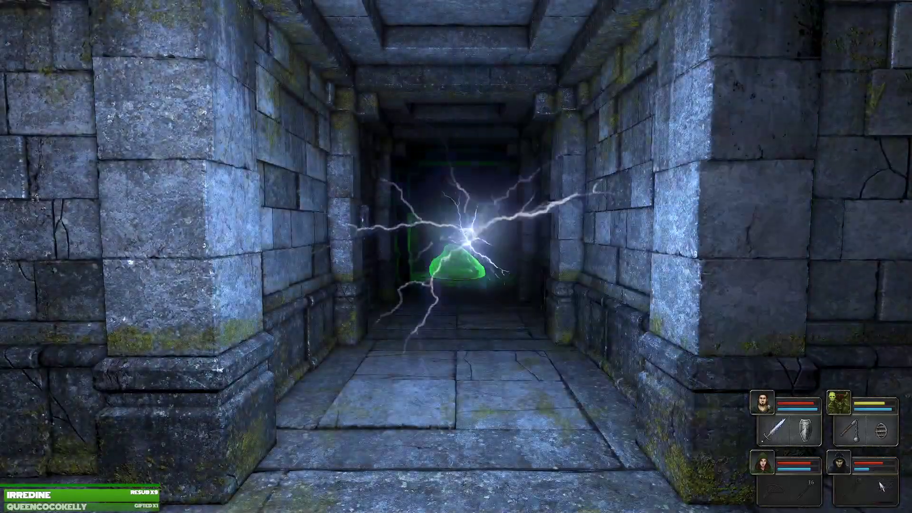
{"action": "key", "text": "w"}
{"action": "left_click", "coordinate": [781, 488]}
{"action": "left_click", "coordinate": [777, 429]}
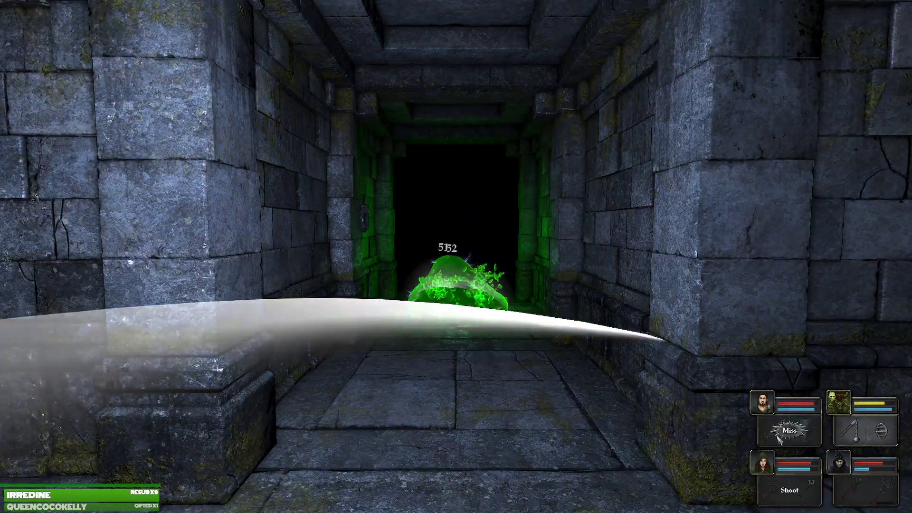
{"action": "left_click", "coordinate": [852, 431]}
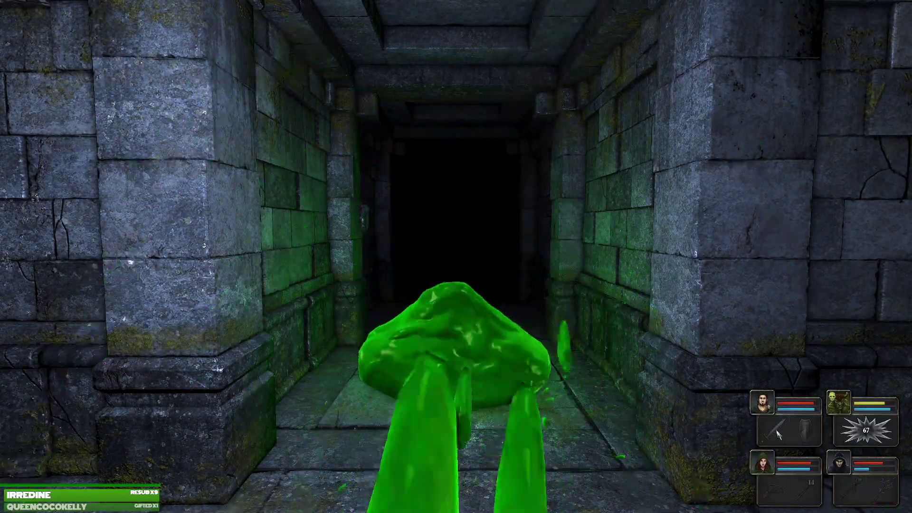
{"action": "left_click", "coordinate": [779, 433]}
Advance to the chained wall and pick up the Tar Bead.
{"action": "key", "text": "w"}
{"action": "key", "text": "w"}
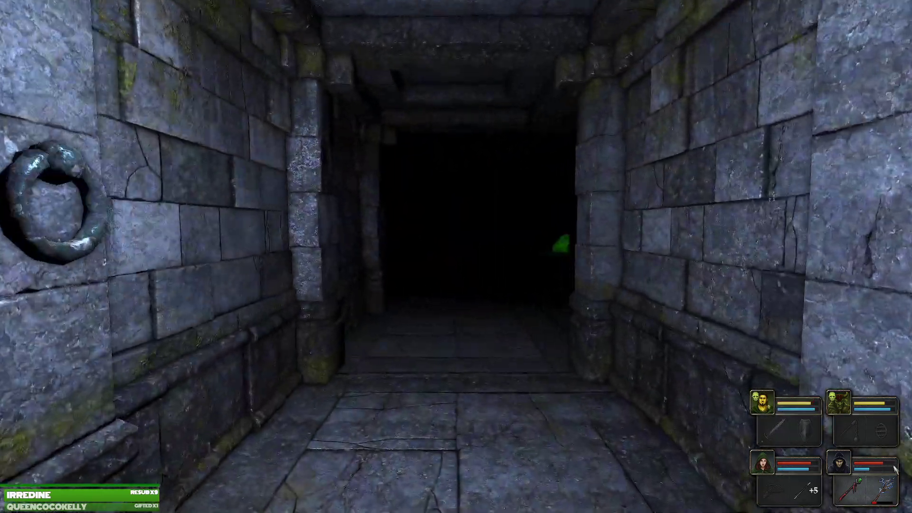
{"action": "key", "text": "w"}
{"action": "key", "text": "w"}
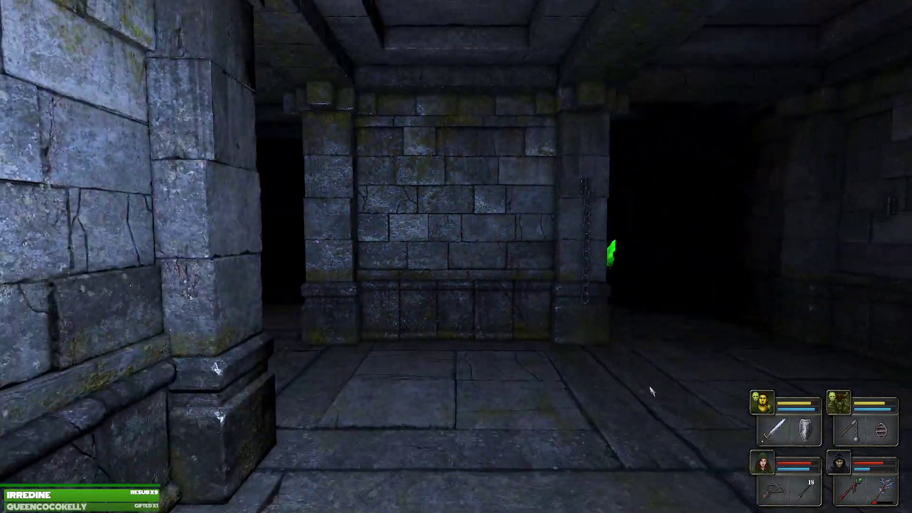
{"action": "key", "text": "e"}
{"action": "key", "text": "w"}
{"action": "left_click", "coordinate": [366, 431]}
{"action": "key", "text": "q"}
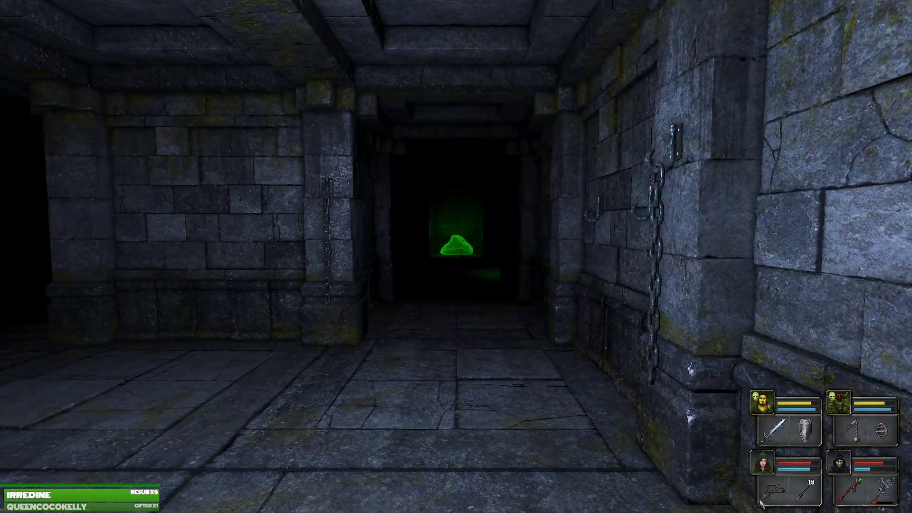
Approach the second slime, shooting arrows and casting lightning at it.
{"action": "key", "text": "w"}
{"action": "key", "text": "w"}
{"action": "key", "text": "w"}
{"action": "key", "text": "w"}
{"action": "key", "text": "w"}
{"action": "key", "text": "q"}
{"action": "key", "text": "e"}
{"action": "right_click", "coordinate": [787, 490]}
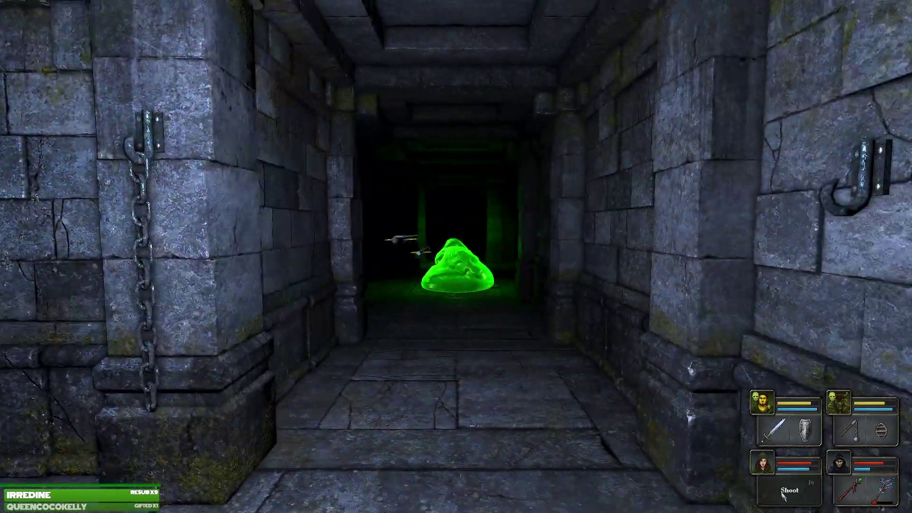
{"action": "key", "text": "a"}
{"action": "right_click", "coordinate": [856, 484]}
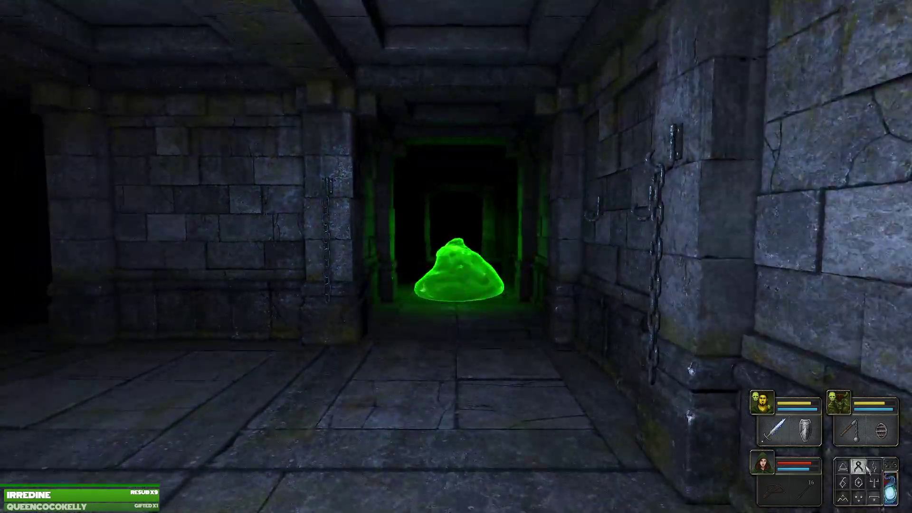
{"action": "right_click", "coordinate": [890, 495]}
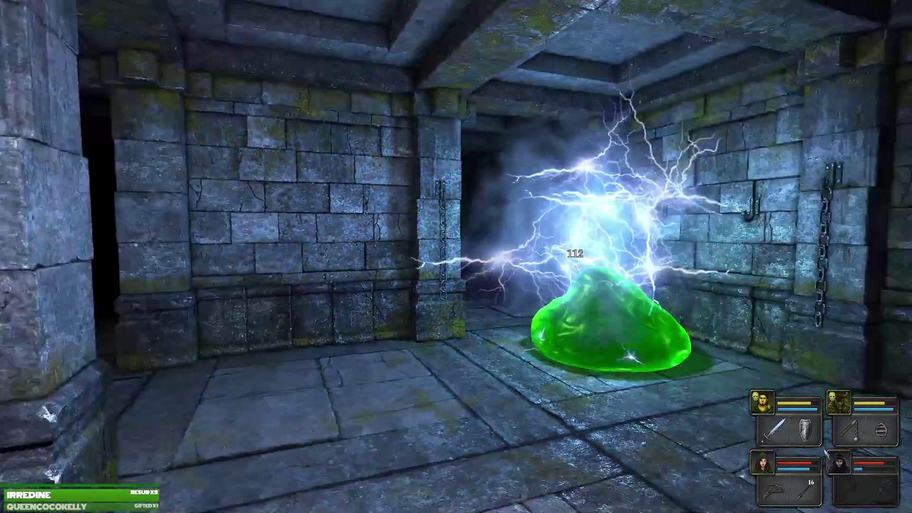
{"action": "key", "text": "d"}
Finish off the second slime with sword, bow and party attacks for 190 XP.
{"action": "key", "text": "q"}
{"action": "right_click", "coordinate": [773, 430]}
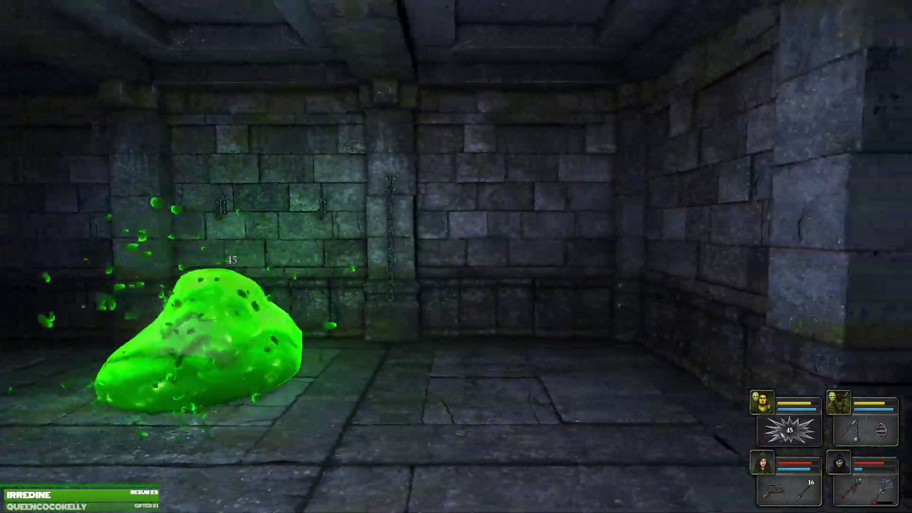
{"action": "key", "text": "e"}
{"action": "right_click", "coordinate": [856, 431]}
{"action": "key", "text": "a"}
{"action": "key", "text": "e"}
{"action": "right_click", "coordinate": [775, 490]}
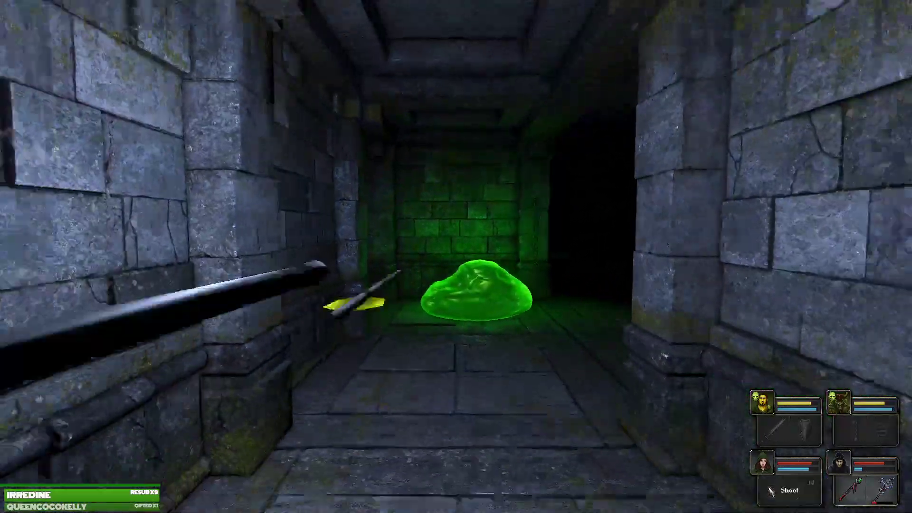
{"action": "right_click", "coordinate": [856, 488]}
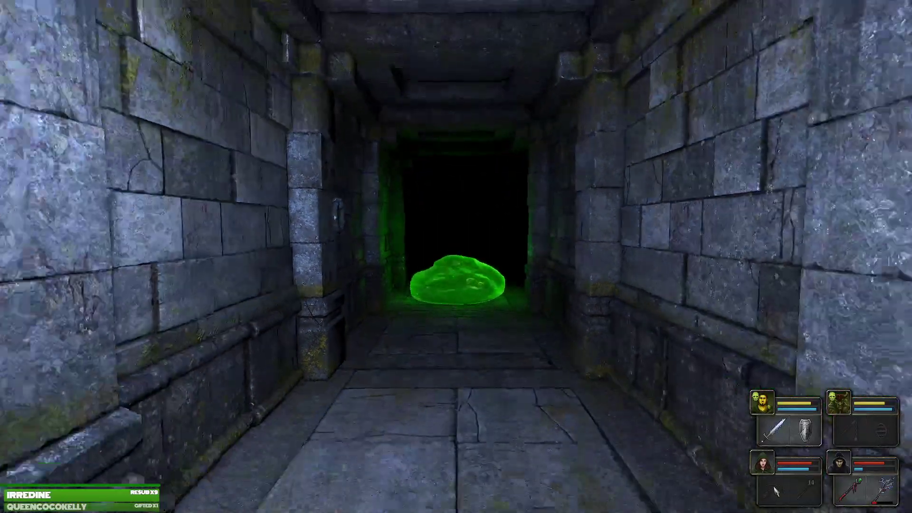
{"action": "key", "text": "w"}
{"action": "right_click", "coordinate": [775, 486]}
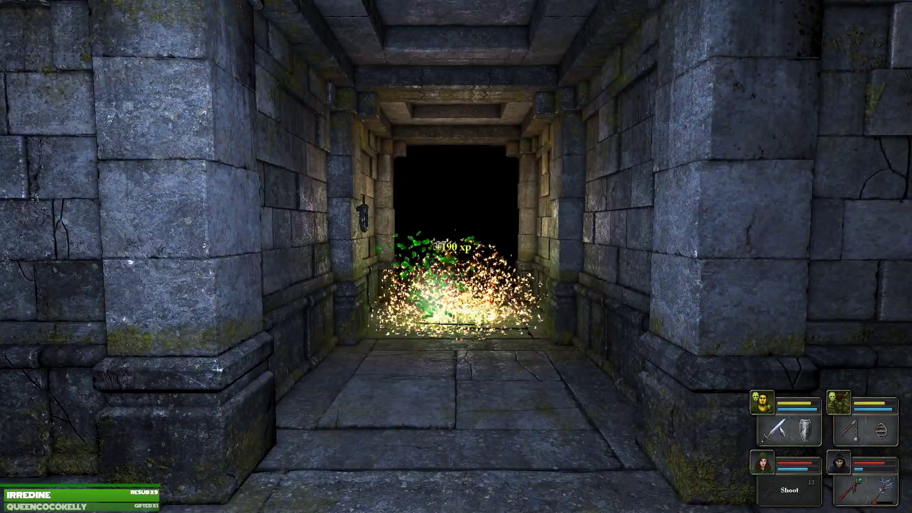
Walk the long corridor into the larger hall, facing the doorway with slimes.
{"action": "key", "text": "w"}
{"action": "key", "text": "w"}
{"action": "key", "text": "w"}
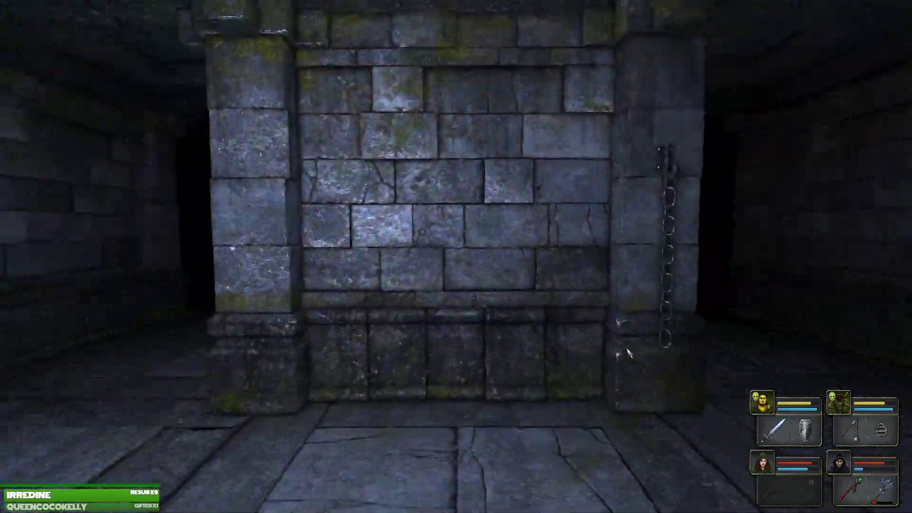
{"action": "key", "text": "w"}
{"action": "key", "text": "q"}
{"action": "key", "text": "w"}
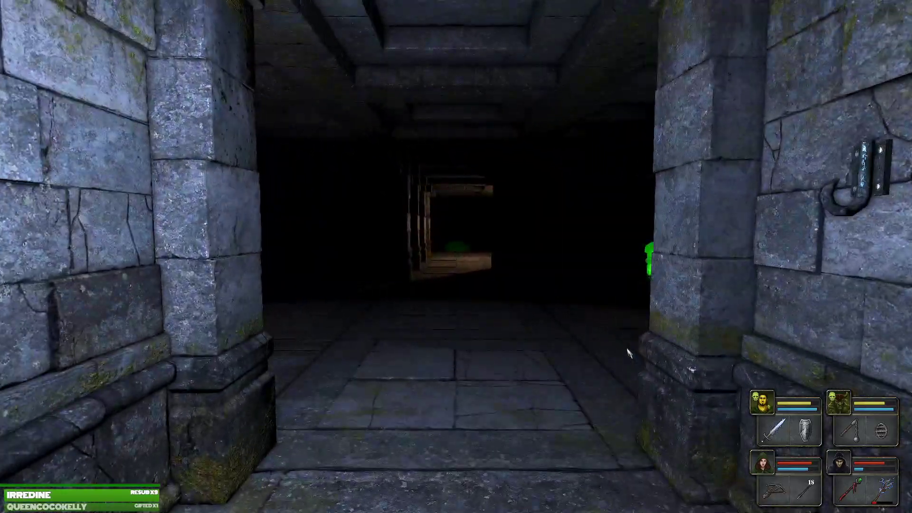
{"action": "key", "text": "w"}
{"action": "key", "text": "e"}
{"action": "key", "text": "e"}
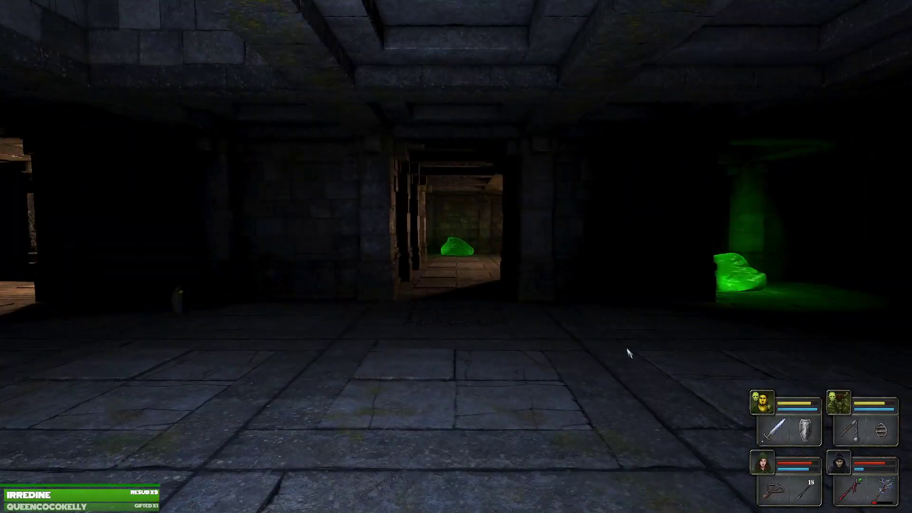
{"action": "key", "text": "e"}
{"action": "key", "text": "w"}
Maneuver around the pillar to line up with the slime and strike it.
{"action": "key", "text": "q"}
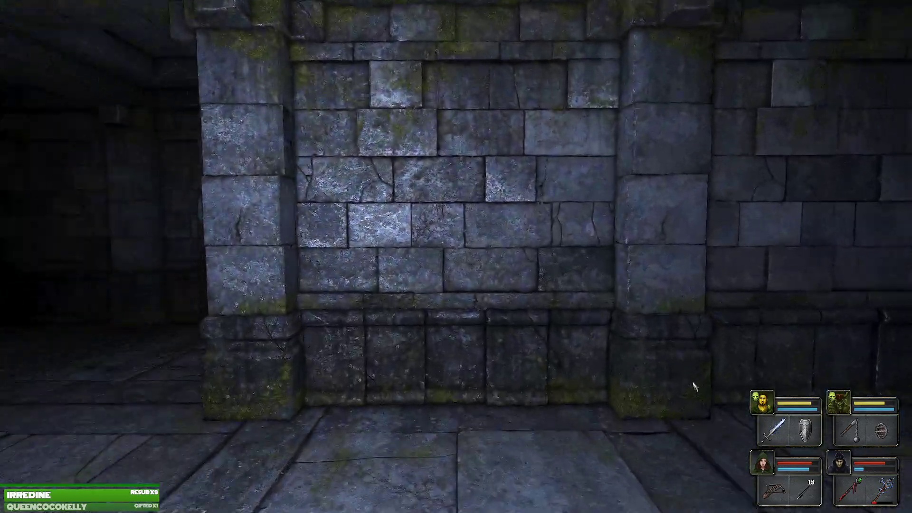
{"action": "key", "text": "q"}
{"action": "key", "text": "d"}
{"action": "key", "text": "w"}
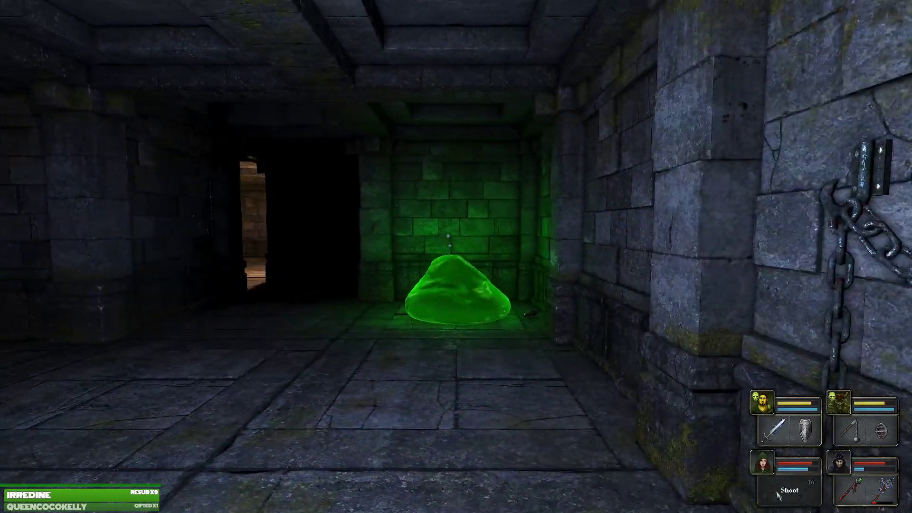
{"action": "key", "text": "a"}
{"action": "key", "text": "s"}
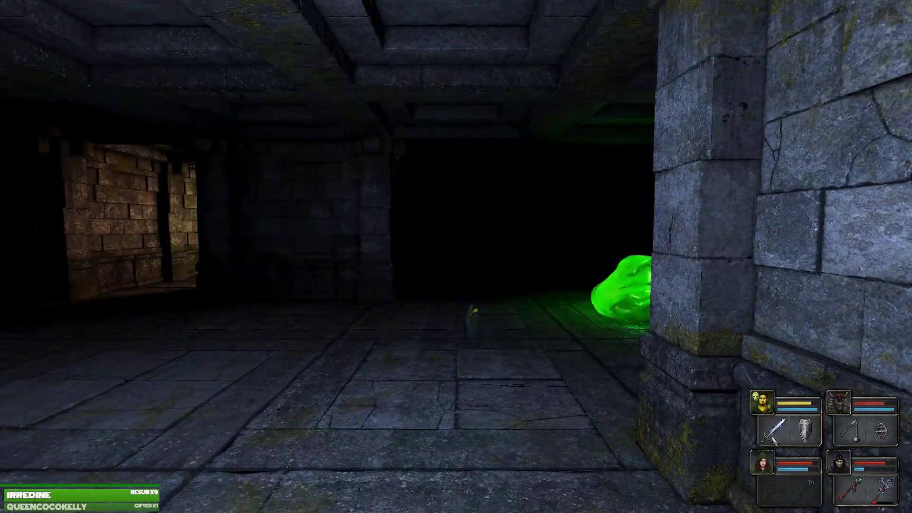
{"action": "key", "text": "w"}
{"action": "key", "text": "s"}
{"action": "right_click", "coordinate": [776, 430]}
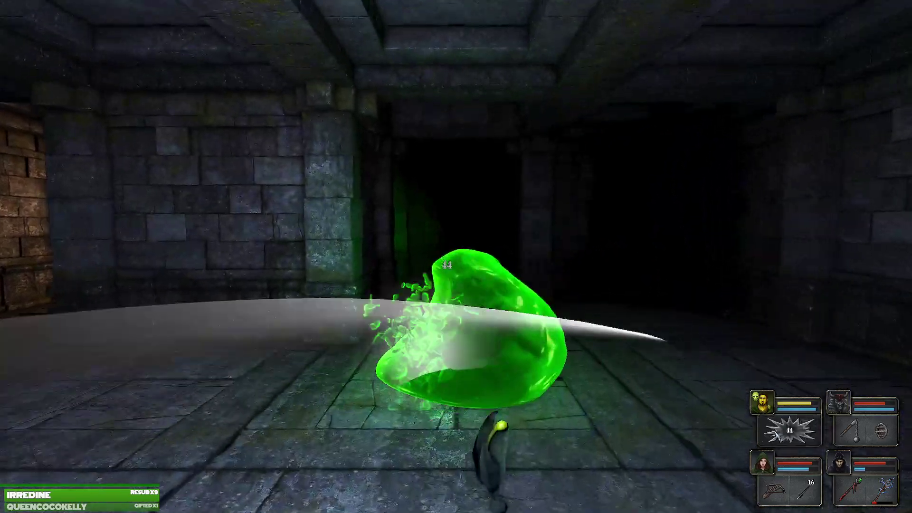
Back off, cast lightning and trade sword blows until the slime dies.
{"action": "key", "text": "a"}
{"action": "key", "text": "w"}
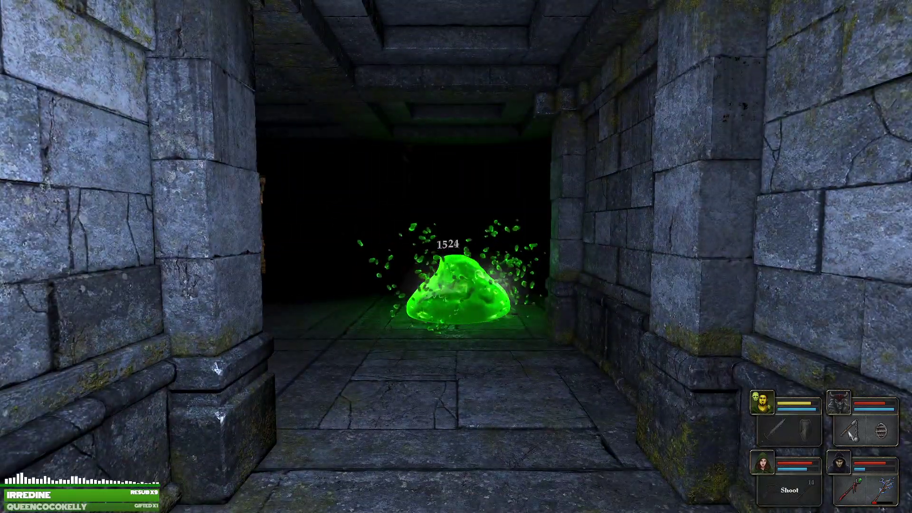
{"action": "key", "text": "s"}
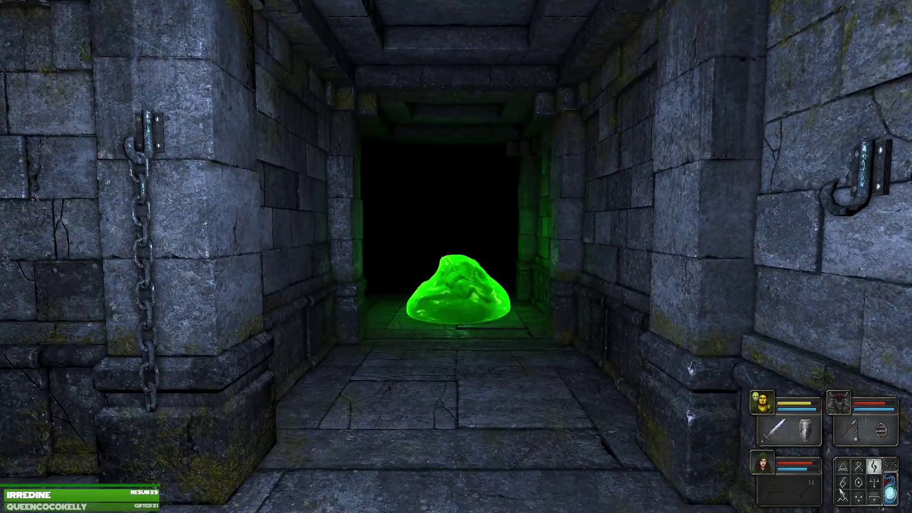
{"action": "left_click", "coordinate": [860, 485]}
{"action": "key", "text": "s"}
{"action": "right_click", "coordinate": [777, 430]}
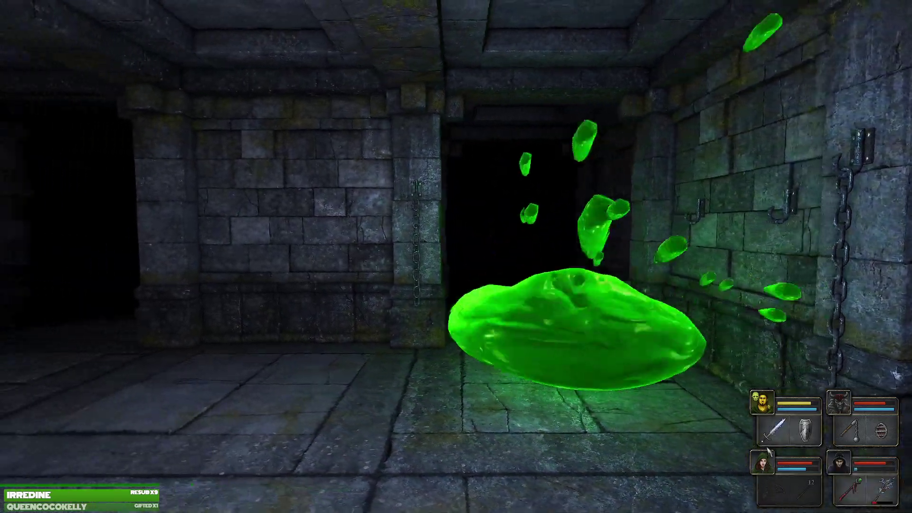
{"action": "key", "text": "q"}
{"action": "key", "text": "w"}
{"action": "right_click", "coordinate": [777, 430]}
{"action": "key", "text": "e"}
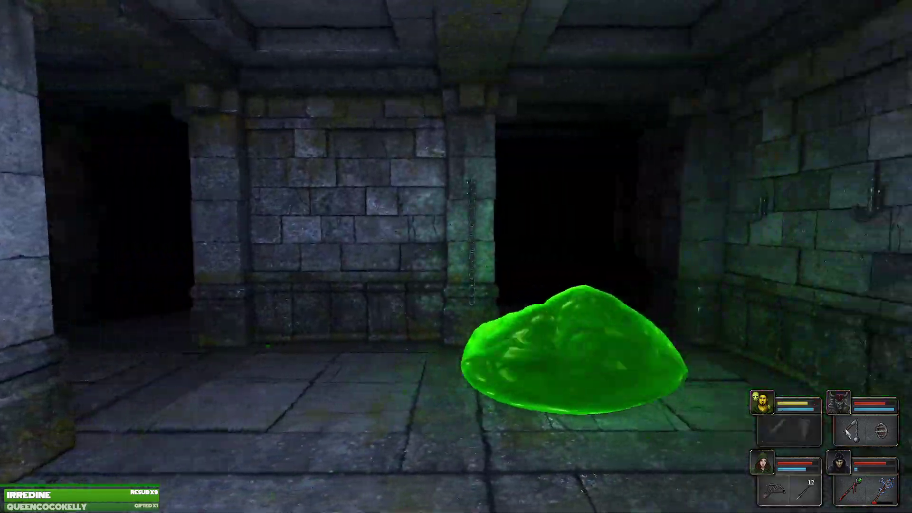
{"action": "right_click", "coordinate": [776, 430]}
Walk past the chained wall into the next corridor.
{"action": "key", "text": "w"}
{"action": "key", "text": "q"}
{"action": "key", "text": "q"}
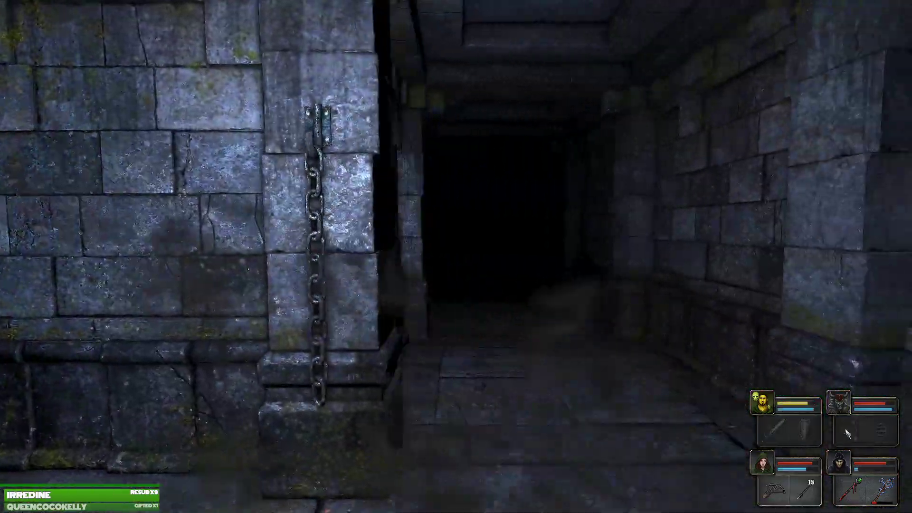
{"action": "key", "text": "w"}
{"action": "key", "text": "w"}
Pick up the Tar Bead and the Boiled Crag Beetle from the floor.
{"action": "left_click", "coordinate": [487, 388]}
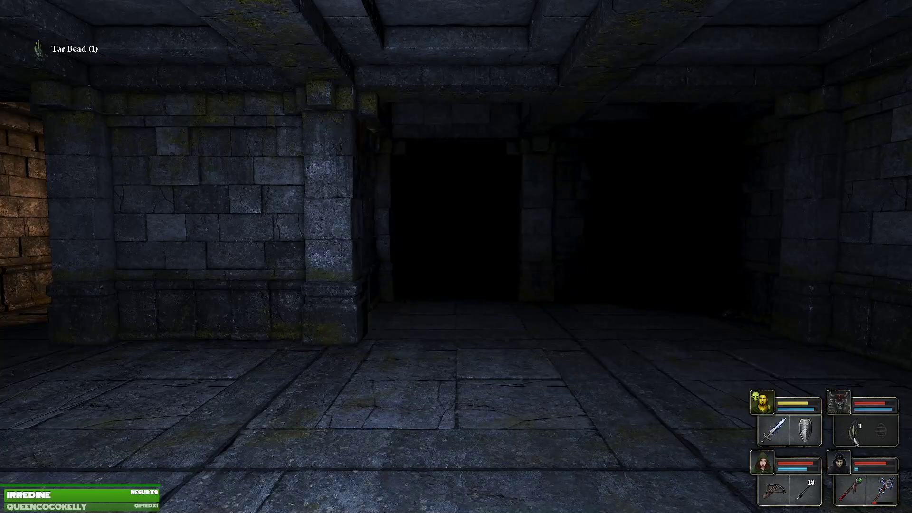
{"action": "key", "text": "e"}
{"action": "key", "text": "w"}
{"action": "key", "text": "w"}
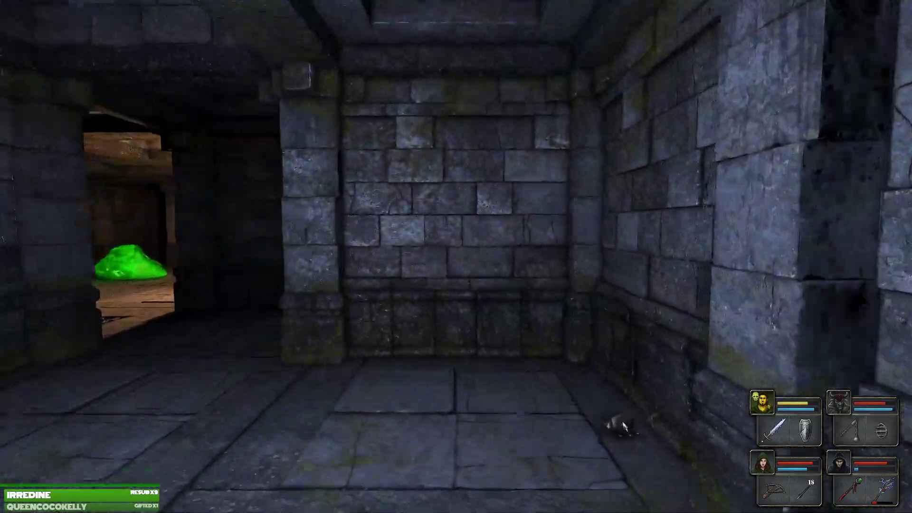
{"action": "key", "text": "e"}
{"action": "key", "text": "e"}
{"action": "left_click", "coordinate": [614, 501]}
Look through the champions' inventories, then close them.
{"action": "key", "text": "q"}
{"action": "key", "text": "1"}
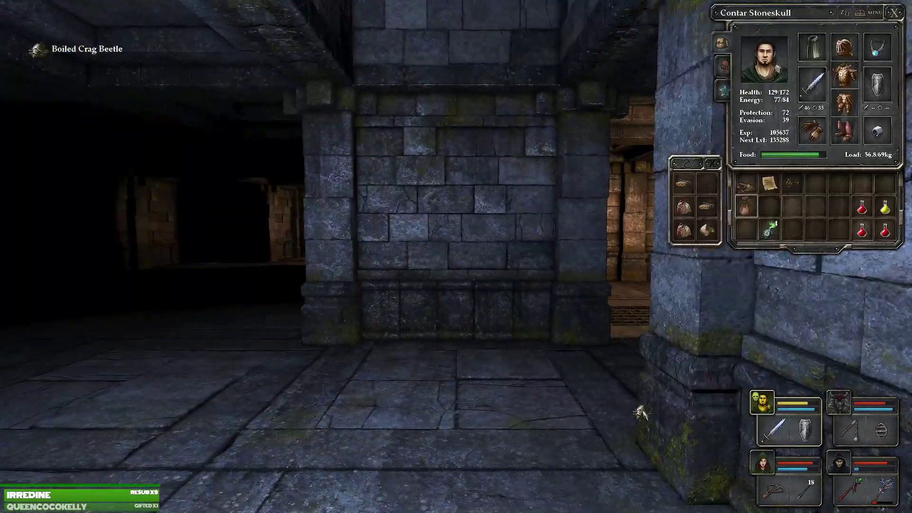
{"action": "key", "text": "q"}
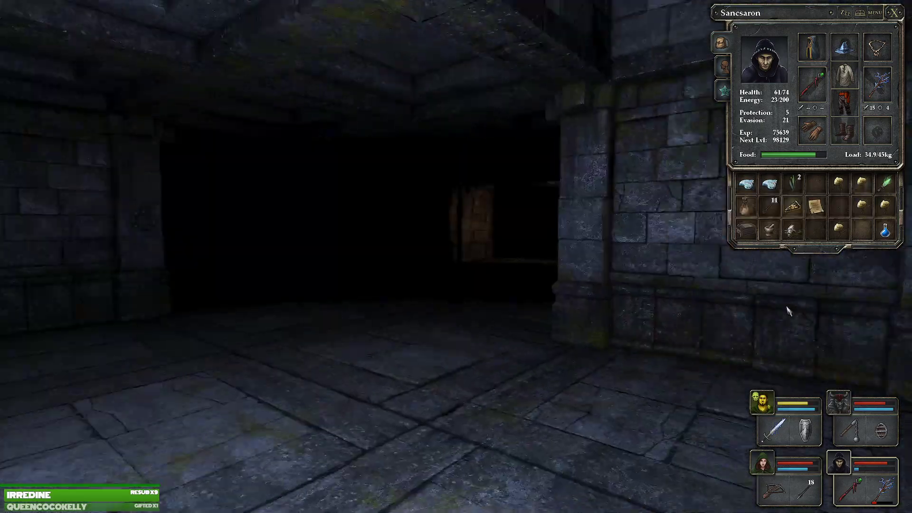
{"action": "key", "text": "e"}
{"action": "key", "text": "Escape"}
Walk along the corridor toward the floor grate and the next slime.
{"action": "key", "text": "a"}
{"action": "key", "text": "e"}
{"action": "key", "text": "w"}
{"action": "key", "text": "e"}
{"action": "key", "text": "w"}
{"action": "key", "text": "w"}
{"action": "key", "text": "w"}
{"action": "key", "text": "w"}
Take the torch from its wall holder and turn to face the two slimes.
{"action": "left_click", "coordinate": [741, 214]}
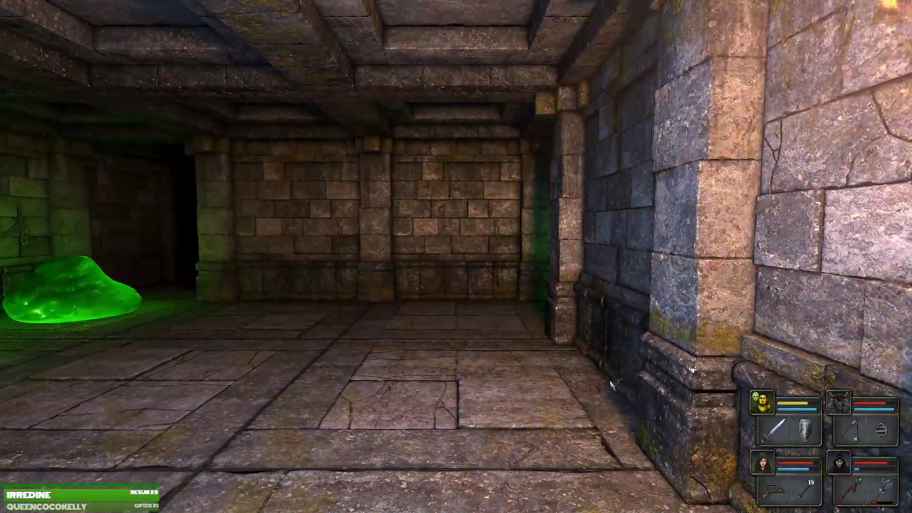
{"action": "key", "text": "q"}
{"action": "key", "text": "q"}
{"action": "key", "text": "d"}
{"action": "key", "text": "e"}
{"action": "key", "text": "q"}
Slash one slime and throw a spear at the other while backing away.
{"action": "right_click", "coordinate": [777, 428]}
{"action": "key", "text": "s"}
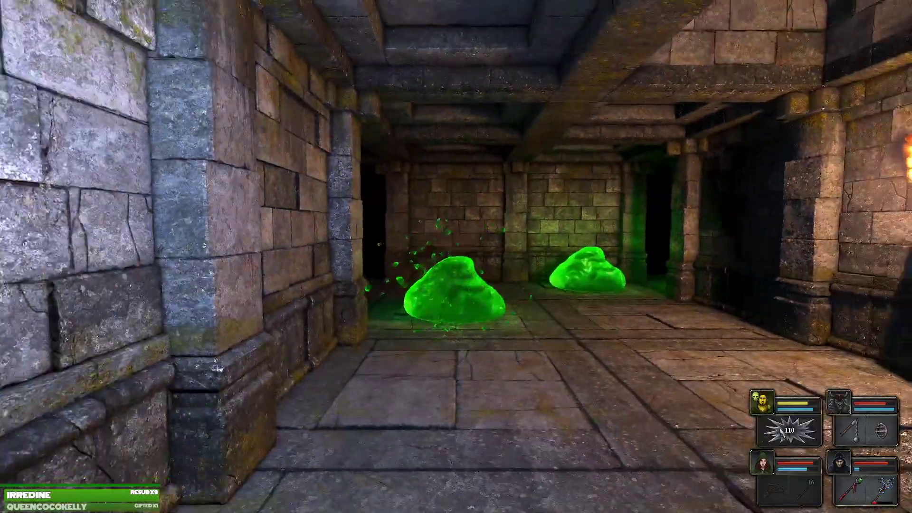
{"action": "right_click", "coordinate": [884, 485]}
{"action": "key", "text": "s"}
{"action": "left_click_drag", "start_coordinate": [525, 309], "coordinate": [214, 306]}
{"action": "key", "text": "w"}
{"action": "key", "text": "w"}
{"action": "key", "text": "s"}
{"action": "key", "text": "s"}
{"action": "key", "text": "s"}
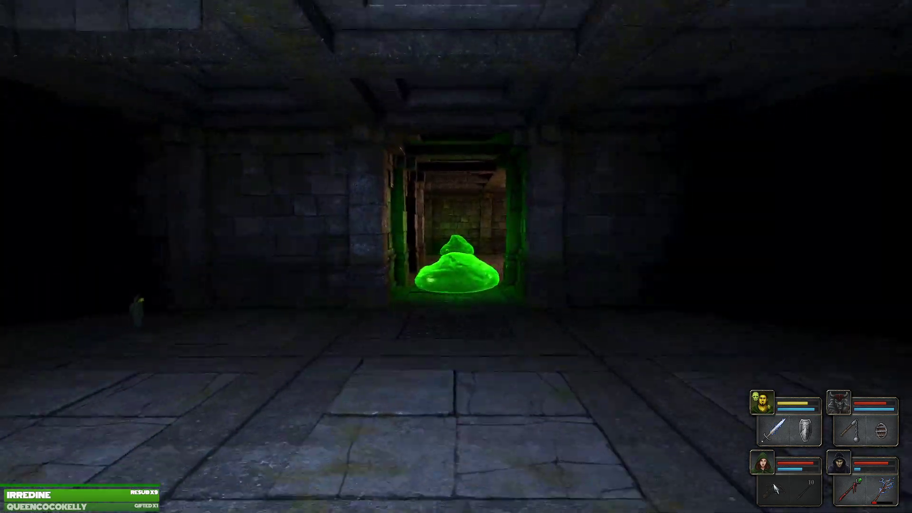
Retreat into the doorway, shooting and thrusting at the slime for 82 and 51 damage.
{"action": "key", "text": "s"}
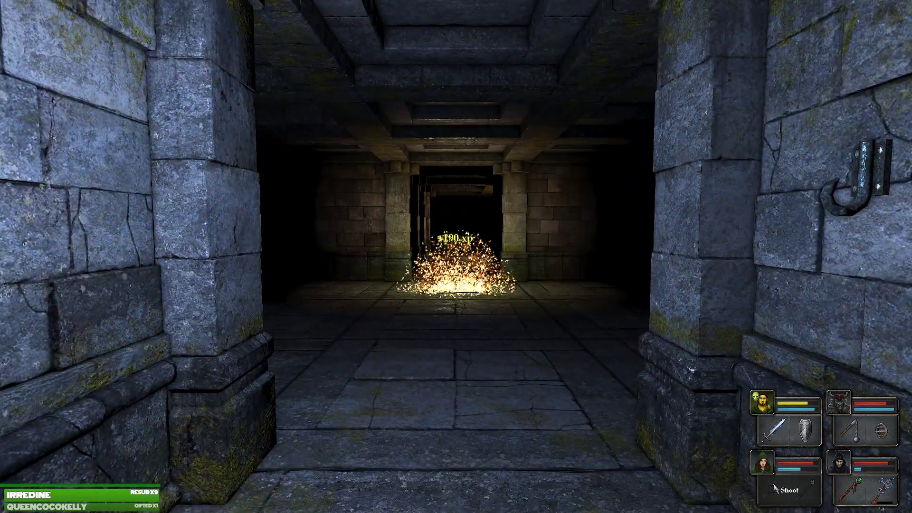
{"action": "key", "text": "w"}
{"action": "key", "text": "w"}
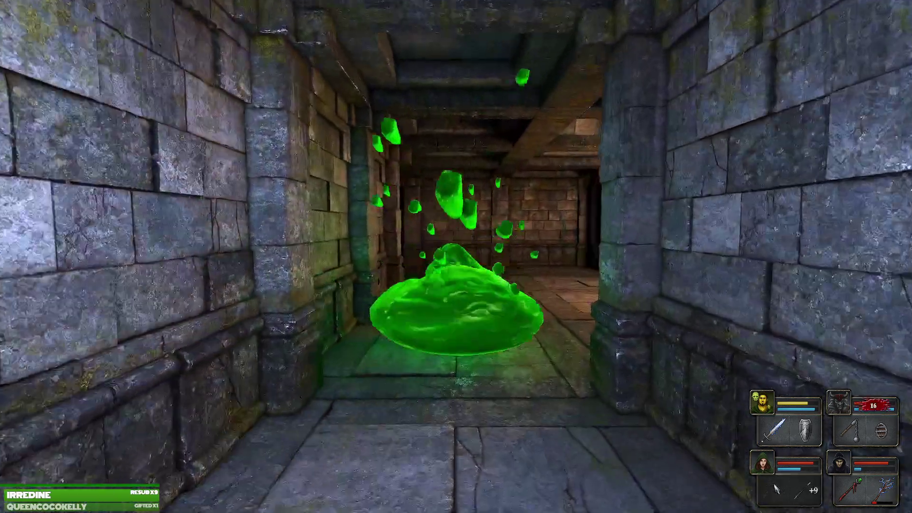
{"action": "right_click", "coordinate": [777, 488]}
{"action": "key", "text": "s"}
{"action": "key", "text": "s"}
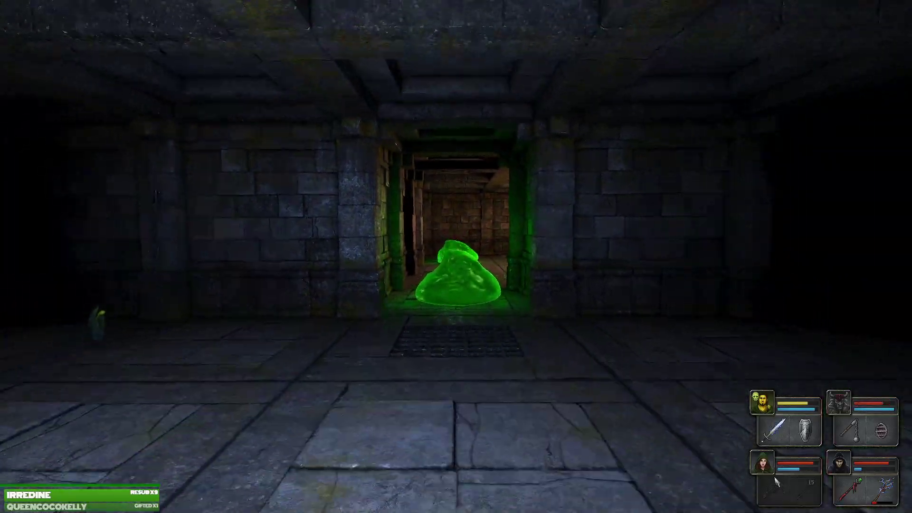
{"action": "key", "text": "s"}
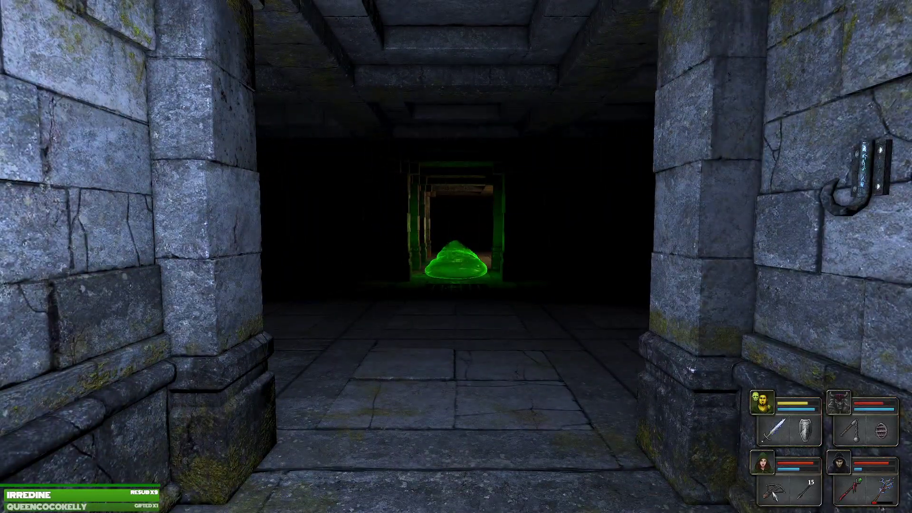
{"action": "right_click", "coordinate": [774, 493]}
{"action": "key", "text": "s"}
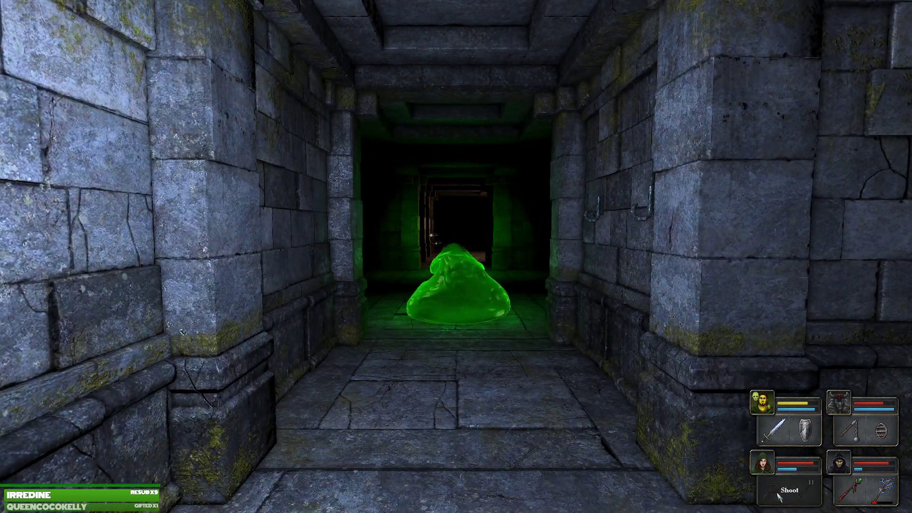
{"action": "right_click", "coordinate": [776, 430]}
{"action": "key", "text": "a"}
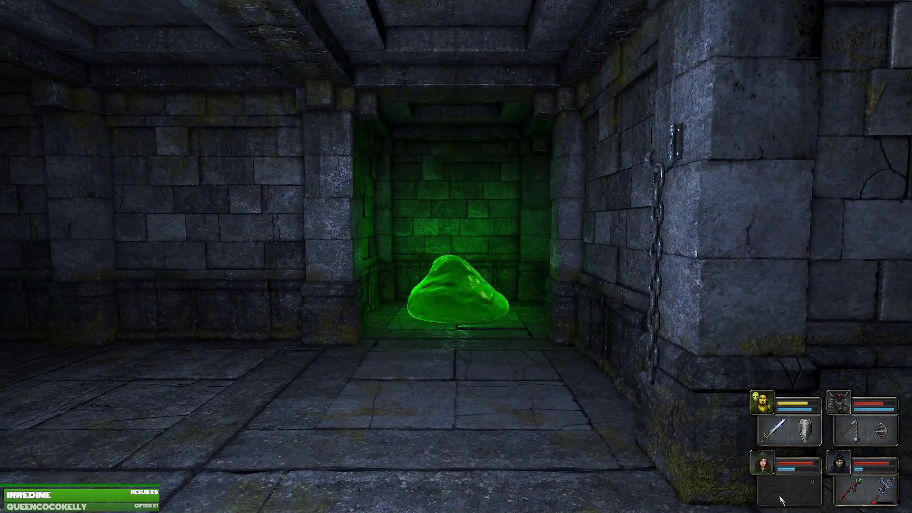
Strike the slime with the front champion, then follow it into the room and hit again.
{"action": "key", "text": "q"}
{"action": "key", "text": "e"}
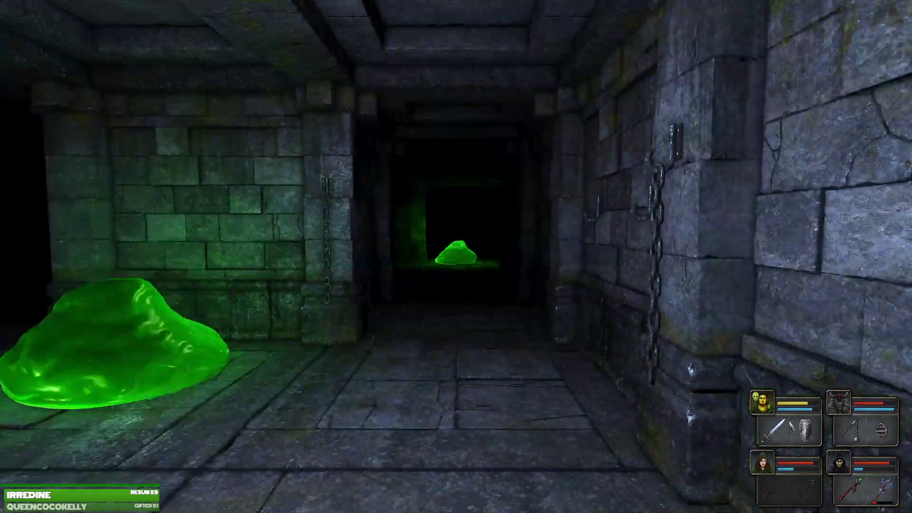
{"action": "right_click", "coordinate": [787, 429]}
{"action": "key", "text": "q"}
{"action": "key", "text": "e"}
{"action": "key", "text": "w"}
{"action": "key", "text": "w"}
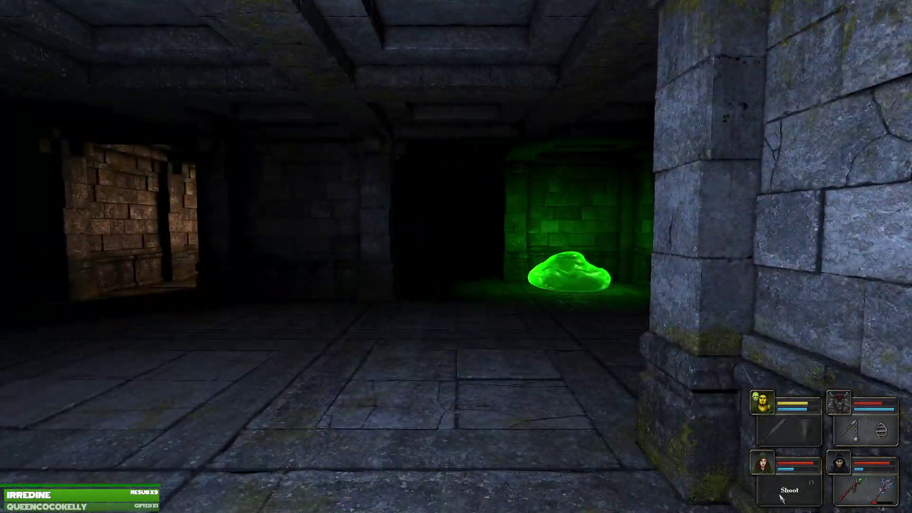
{"action": "key", "text": "w"}
{"action": "key", "text": "q"}
{"action": "key", "text": "e"}
{"action": "right_click", "coordinate": [787, 430]}
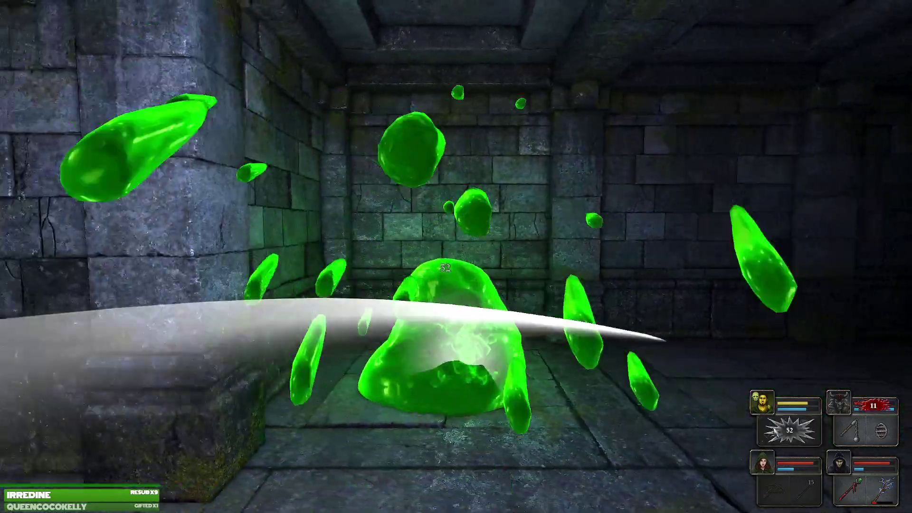
Hit the slime with the second champion's flail while sidestepping and retreating.
{"action": "key", "text": "d"}
{"action": "key", "text": "q"}
{"action": "right_click", "coordinate": [866, 430]}
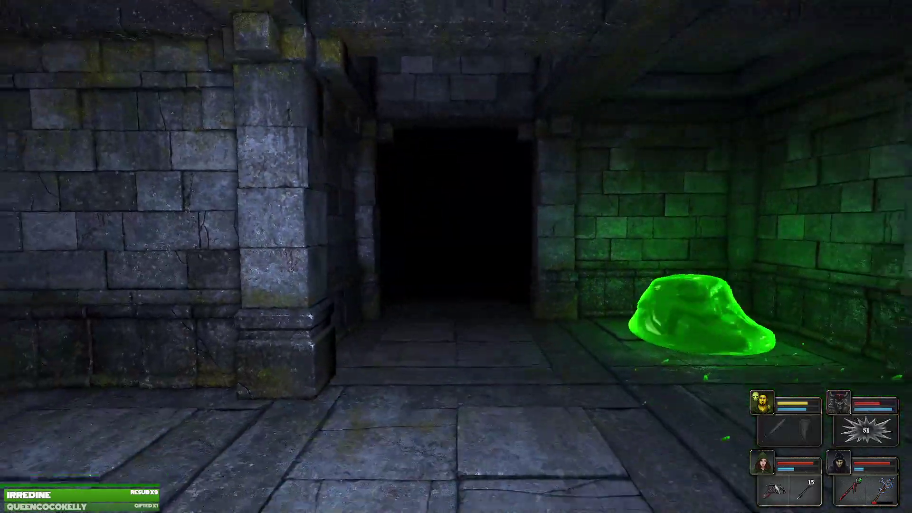
{"action": "key", "text": "s"}
{"action": "right_click", "coordinate": [866, 488]}
{"action": "key", "text": "w"}
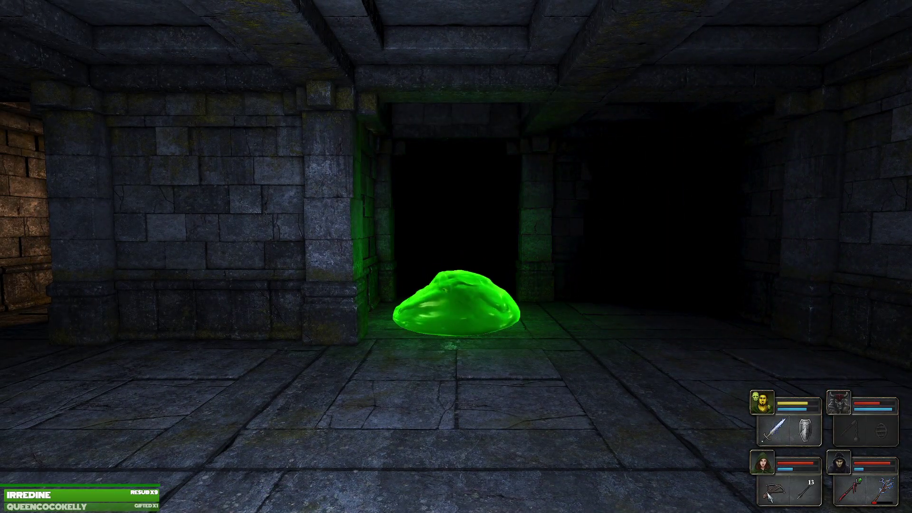
{"action": "key", "text": "d"}
{"action": "key", "text": "s"}
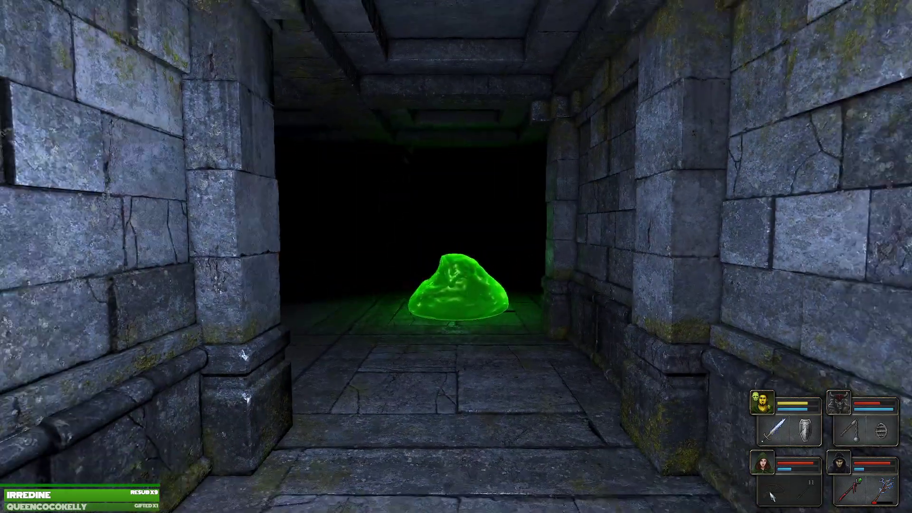
{"action": "key", "text": "s"}
{"action": "key", "text": "w"}
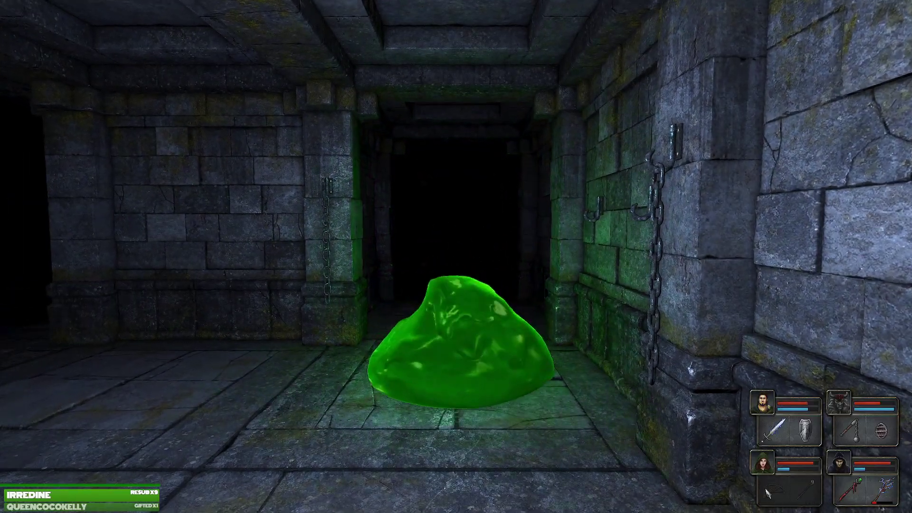
Line up on the last green slime and bash it apart.
{"action": "key", "text": "e"}
{"action": "key", "text": "d"}
{"action": "key", "text": "q"}
{"action": "right_click", "coordinate": [789, 429]}
{"action": "right_click", "coordinate": [855, 430]}
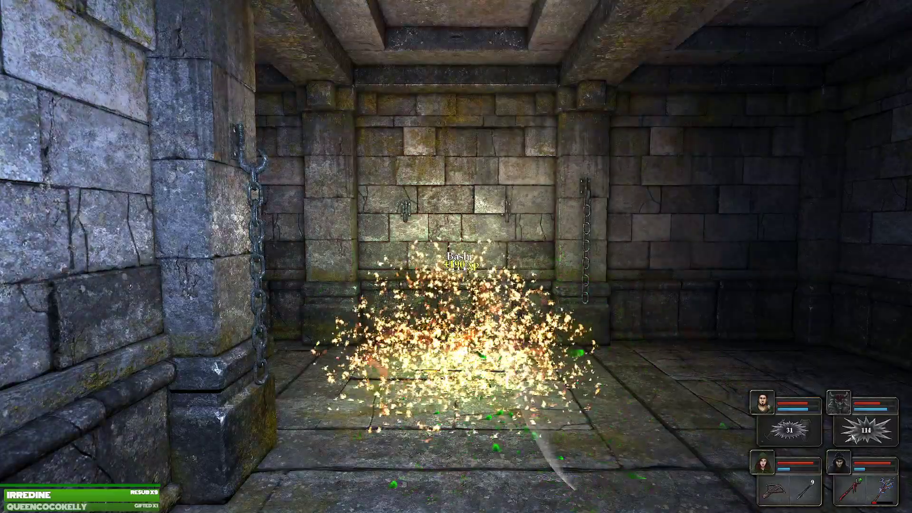
Walk to the lit doorway and gather the arrows lying by the wall.
{"action": "key", "text": "q"}
{"action": "key", "text": "q"}
{"action": "key", "text": "w"}
{"action": "key", "text": "w"}
{"action": "key", "text": "e"}
{"action": "key", "text": "w"}
{"action": "key", "text": "w"}
{"action": "left_click", "coordinate": [377, 428]}
{"action": "left_click", "coordinate": [805, 488]}
Walk on toward the dark doorway where the Poison Bomb lies.
{"action": "key", "text": "q"}
{"action": "key", "text": "w"}
{"action": "key", "text": "w"}
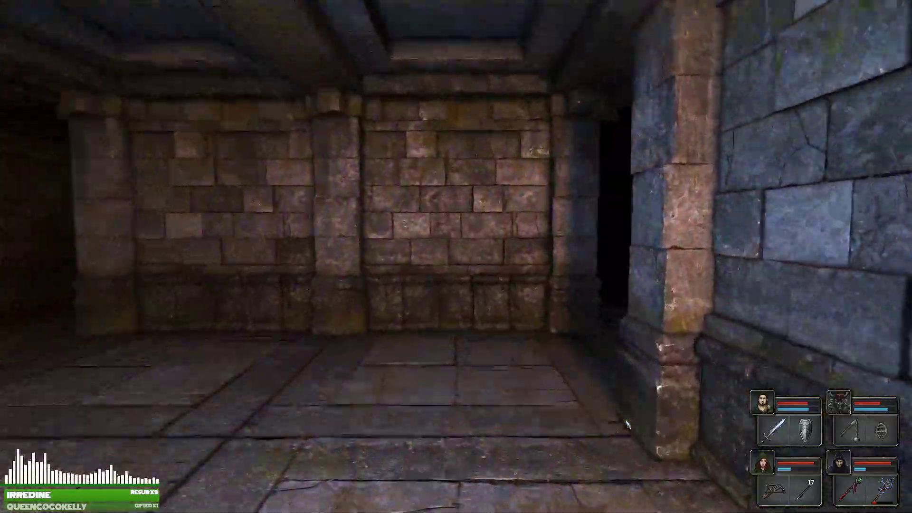
{"action": "key", "text": "e"}
{"action": "key", "text": "w"}
{"action": "key", "text": "q"}
{"action": "key", "text": "w"}
{"action": "key", "text": "w"}
{"action": "key", "text": "q"}
{"action": "key", "text": "q"}
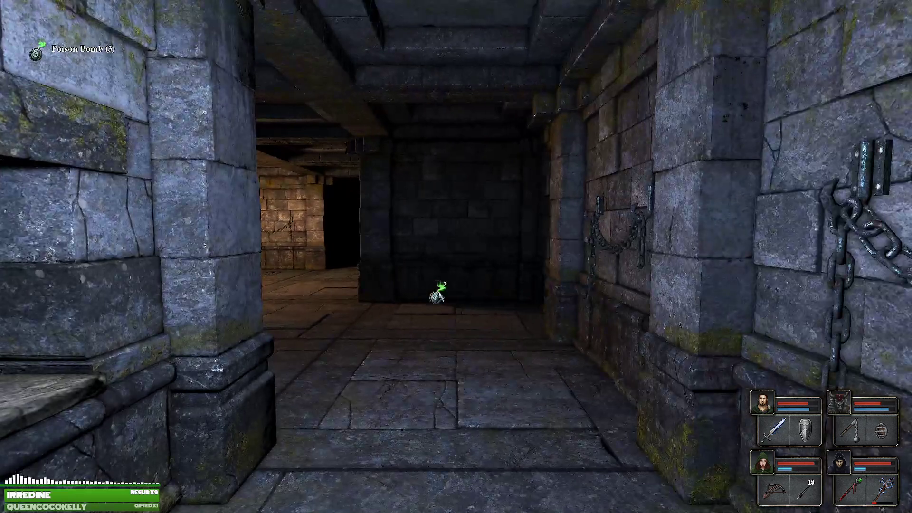
Stash the Poison Bomb in Mork's pack and move on through the dungeon.
{"action": "key", "text": "1"}
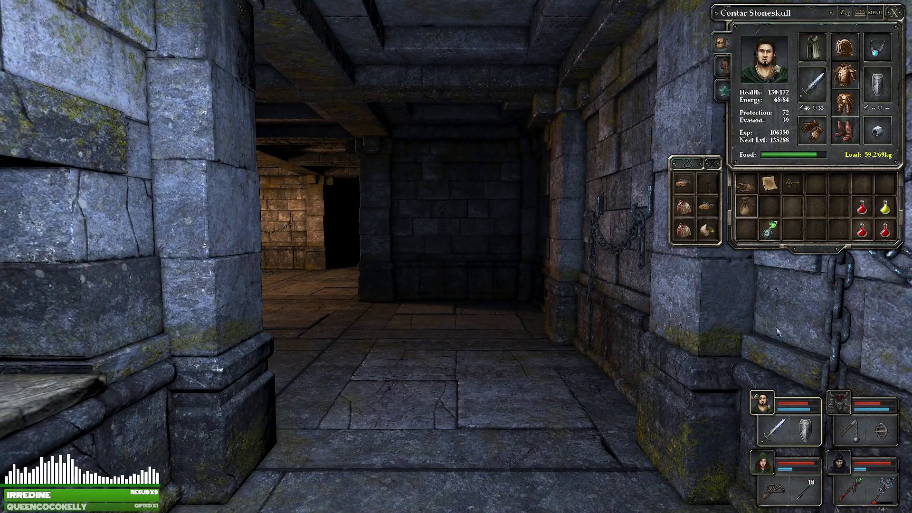
{"action": "key", "text": "w"}
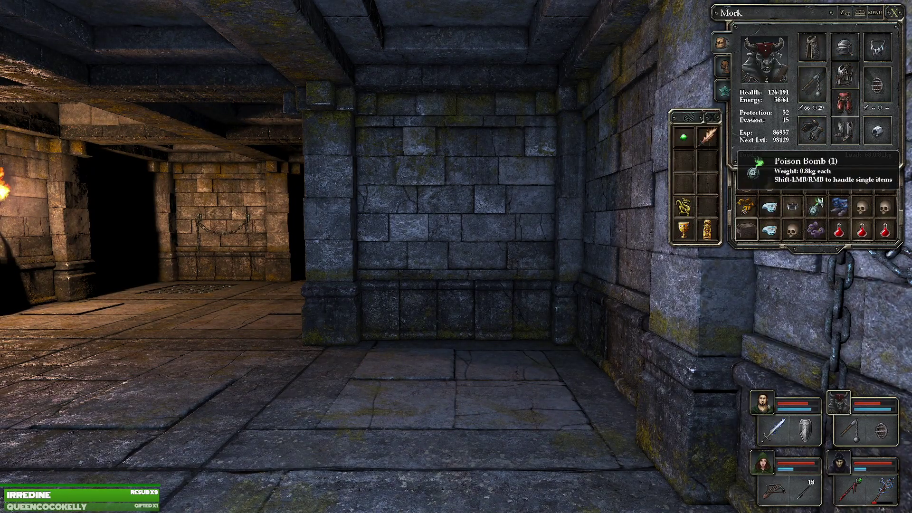
{"action": "key", "text": "q"}
{"action": "key", "text": "w"}
{"action": "key", "text": "w"}
{"action": "key", "text": "q"}
{"action": "key", "text": "q"}
{"action": "key", "text": "q"}
Walk to the lit wall and place the burning torch in its sconce.
{"action": "key", "text": "w"}
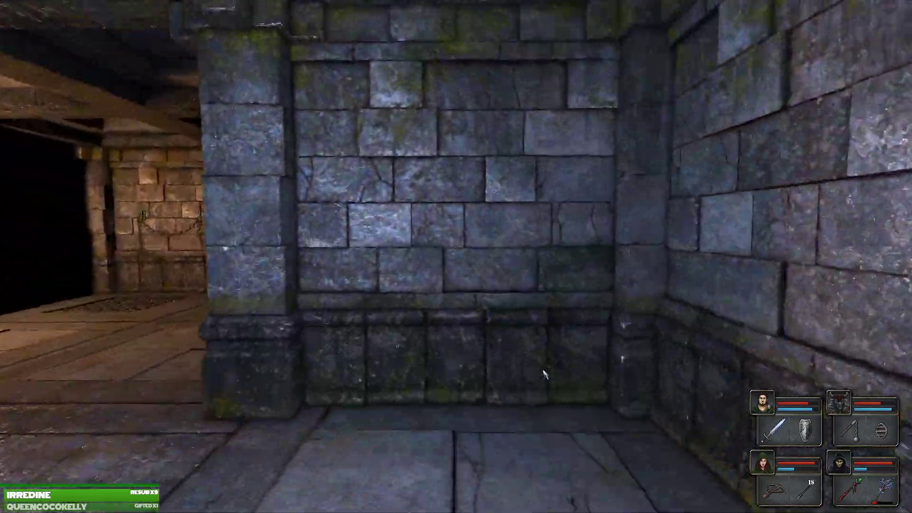
{"action": "key", "text": "e"}
{"action": "key", "text": "e"}
{"action": "key", "text": "w"}
{"action": "key", "text": "w"}
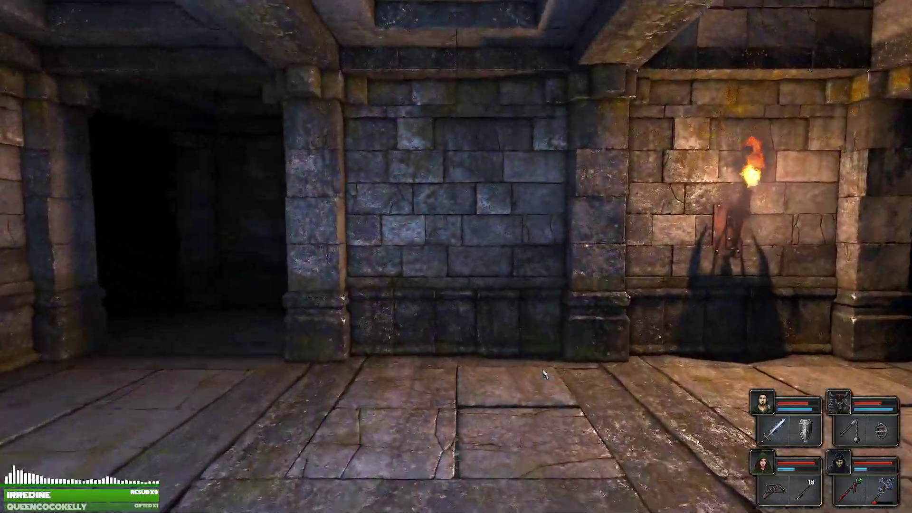
{"action": "key", "text": "w"}
{"action": "key", "text": "d"}
{"action": "left_click", "coordinate": [476, 192]}
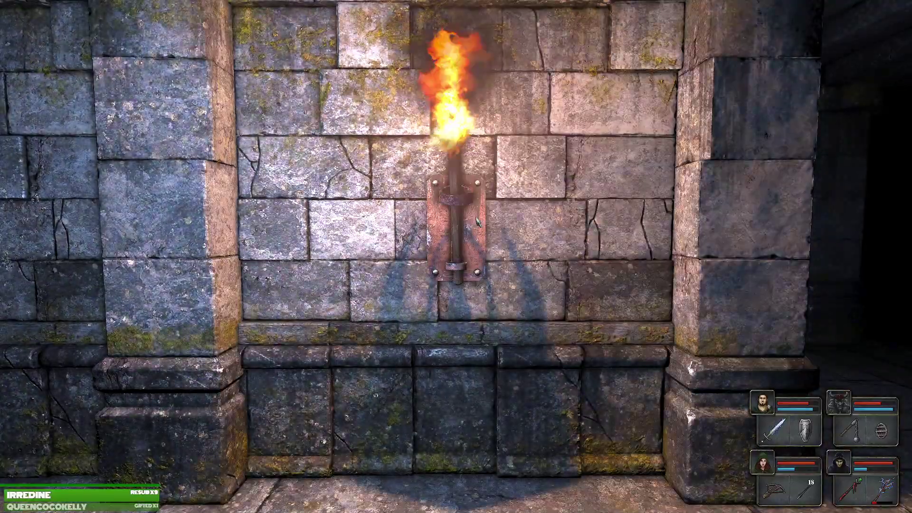
Follow the next corridor into the dead-end room.
{"action": "key", "text": "q"}
{"action": "key", "text": "w"}
{"action": "key", "text": "w"}
{"action": "key", "text": "q"}
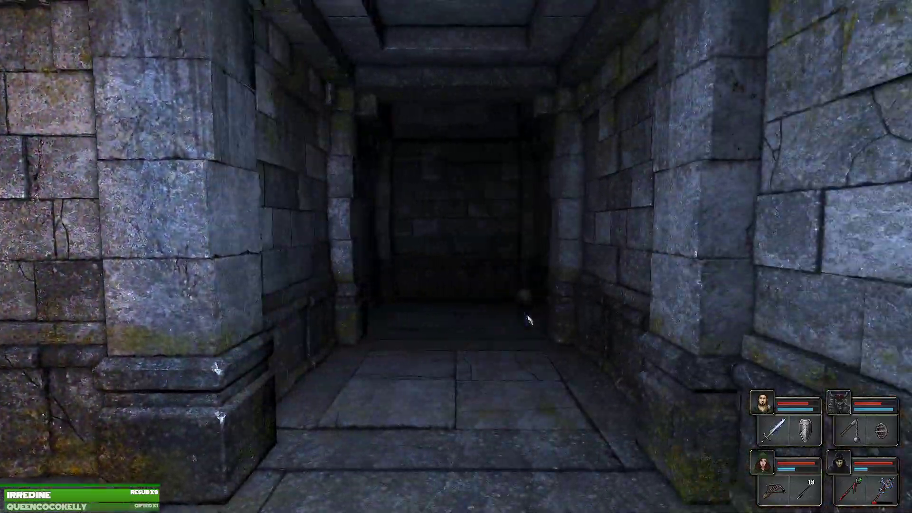
{"action": "key", "text": "w"}
{"action": "key", "text": "e"}
{"action": "key", "text": "w"}
{"action": "key", "text": "w"}
{"action": "key", "text": "w"}
{"action": "key", "text": "q"}
Pick up the Slime Bell, glance at the automap, and take the Grim Cap from a backpack.
{"action": "left_click", "coordinate": [357, 446]}
{"action": "key", "text": "Tab"}
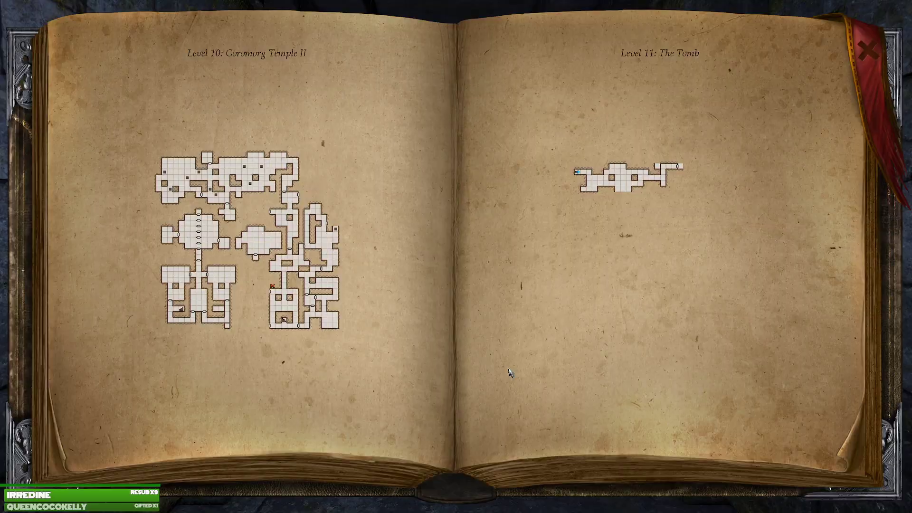
{"action": "key", "text": "Tab"}
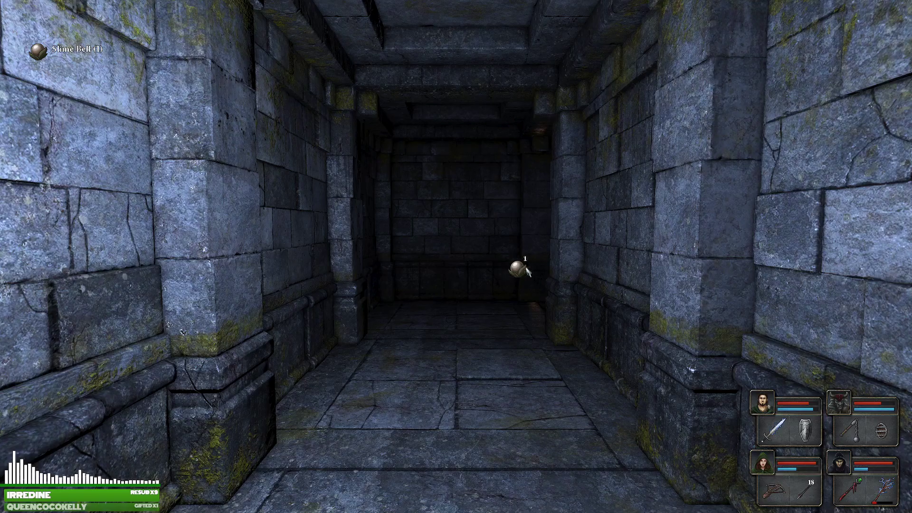
{"action": "left_click", "coordinate": [839, 403]}
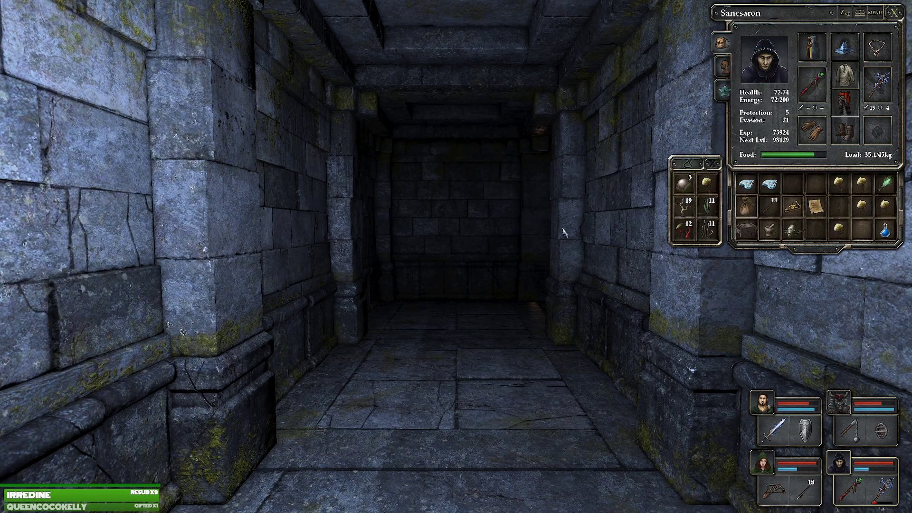
{"action": "left_click", "coordinate": [839, 226]}
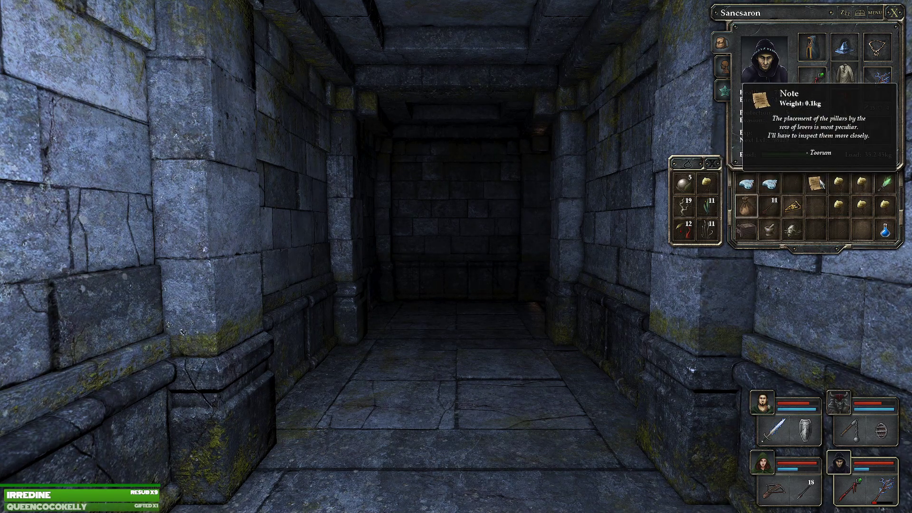
Drop the note about the peculiar pillars on the floor and walk up the torchlit corridor.
{"action": "key", "text": "q"}
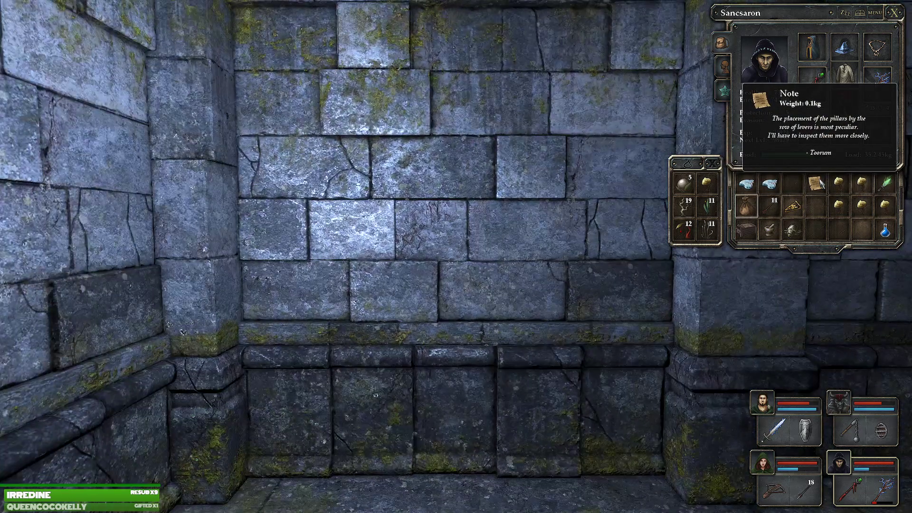
{"action": "left_click", "coordinate": [816, 187]}
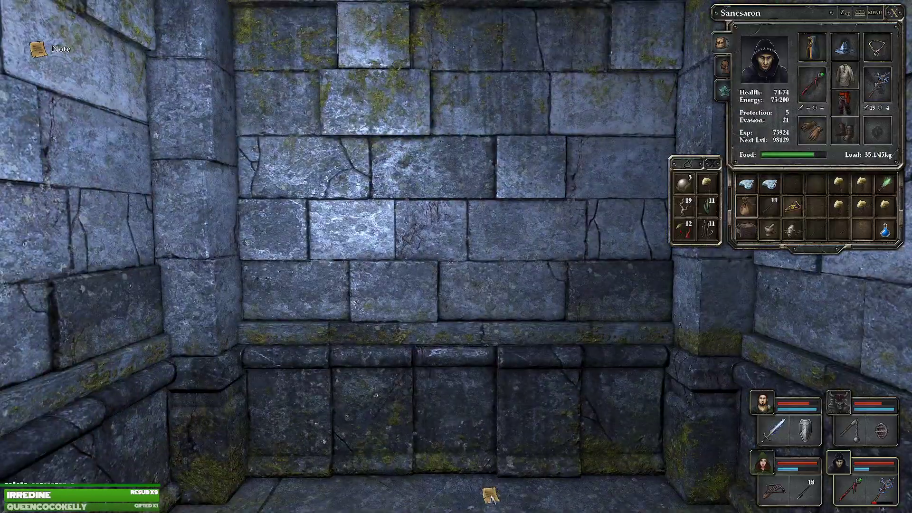
{"action": "left_click", "coordinate": [490, 494]}
{"action": "key", "text": "q"}
{"action": "key", "text": "w"}
{"action": "key", "text": "w"}
{"action": "key", "text": "e"}
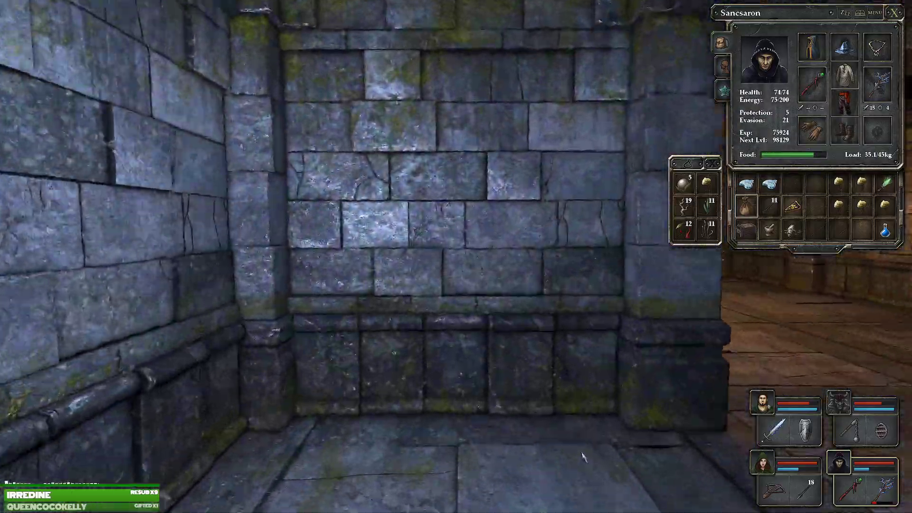
{"action": "key", "text": "q"}
{"action": "key", "text": "w"}
Walk down the corridor to the chained wall and glance at the automap.
{"action": "key", "text": "Escape"}
{"action": "key", "text": "w"}
{"action": "key", "text": "e"}
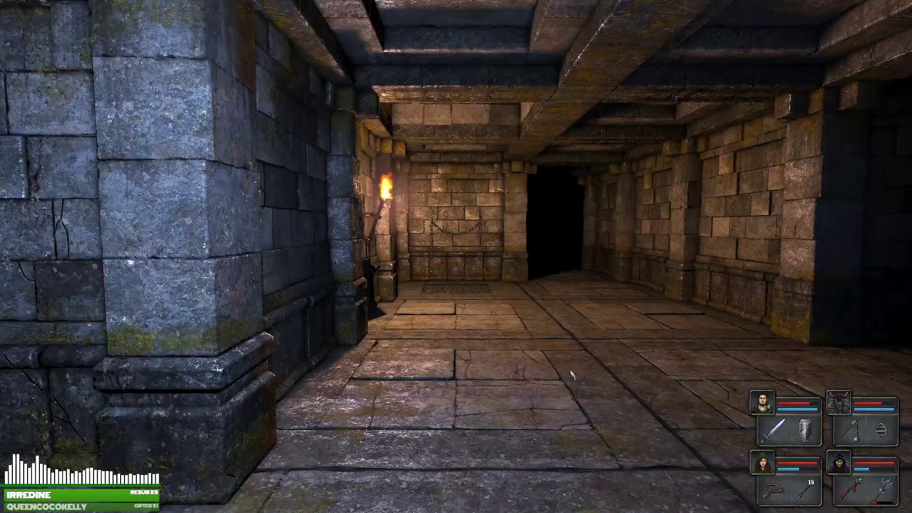
{"action": "key", "text": "w"}
{"action": "key", "text": "w"}
{"action": "key", "text": "w"}
{"action": "key", "text": "w"}
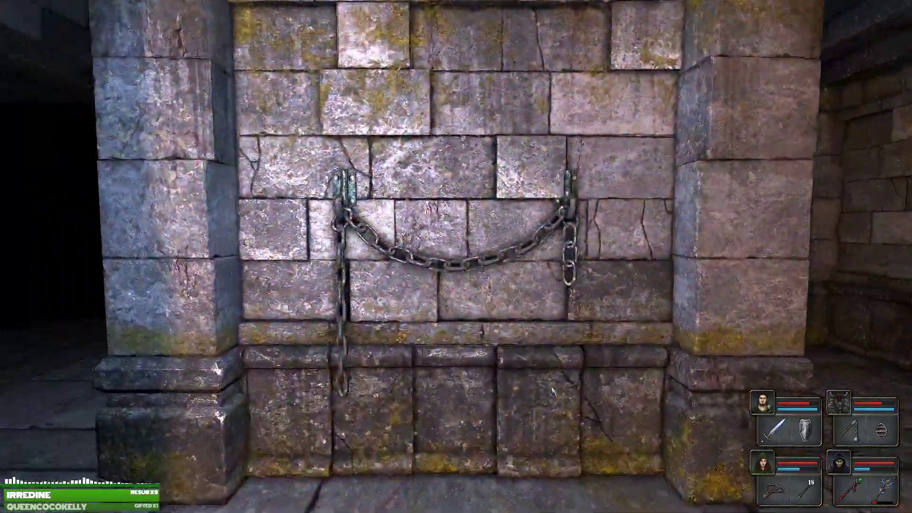
{"action": "key", "text": "q"}
{"action": "key", "text": "q"}
{"action": "key", "text": "q"}
{"action": "key", "text": "Tab"}
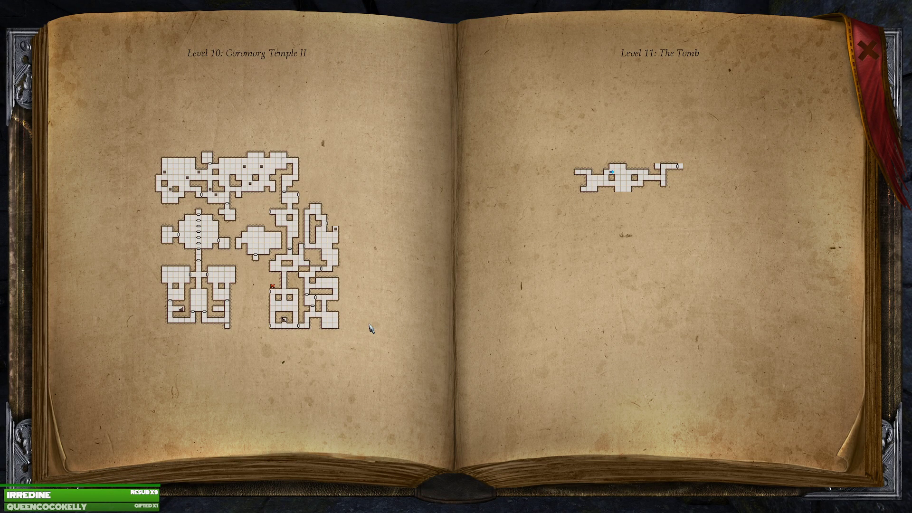
{"action": "key", "text": "Tab"}
Cross the hall toward the dark hall and pick up the Tar Bead.
{"action": "key", "text": "q"}
{"action": "key", "text": "w"}
{"action": "key", "text": "e"}
{"action": "key", "text": "w"}
{"action": "key", "text": "q"}
{"action": "key", "text": "q"}
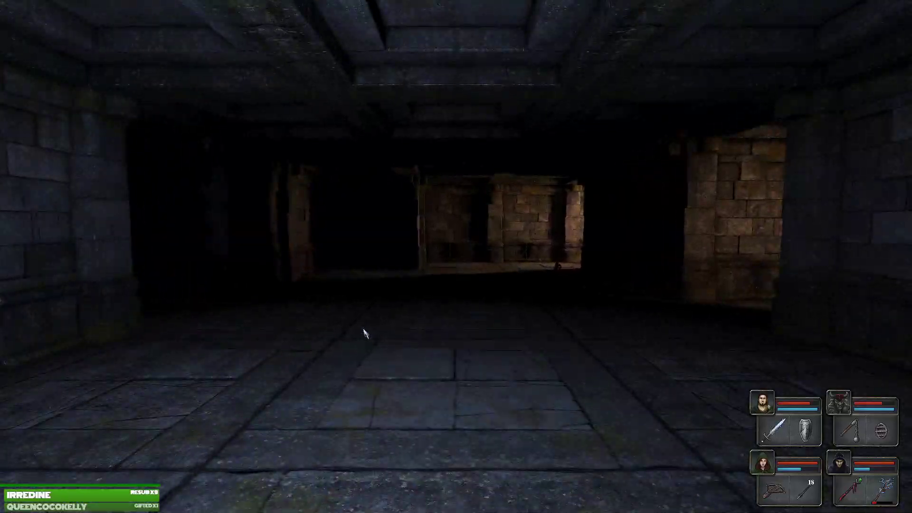
{"action": "key", "text": "q"}
{"action": "key", "text": "q"}
{"action": "key", "text": "q"}
{"action": "key", "text": "w"}
{"action": "left_click", "coordinate": [528, 403]}
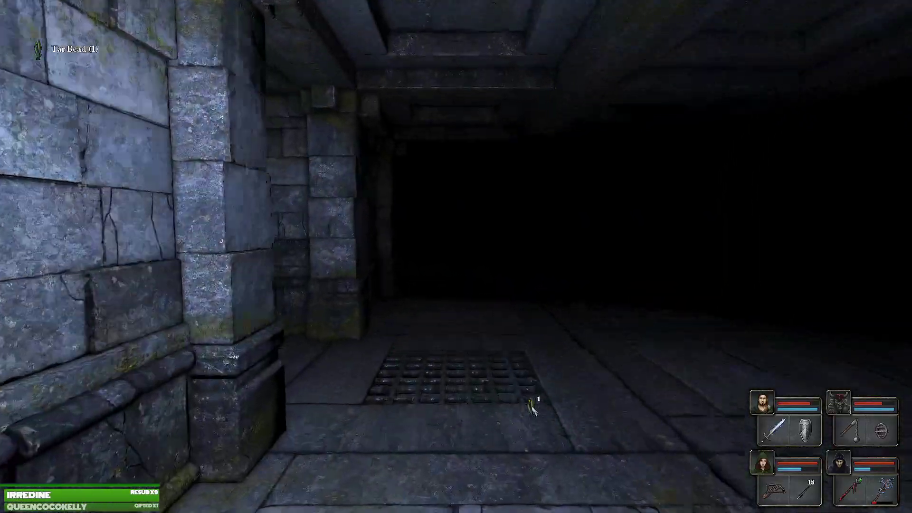
Stash the Tar Bead in a party member's backpack and check the automap.
{"action": "key", "text": "e"}
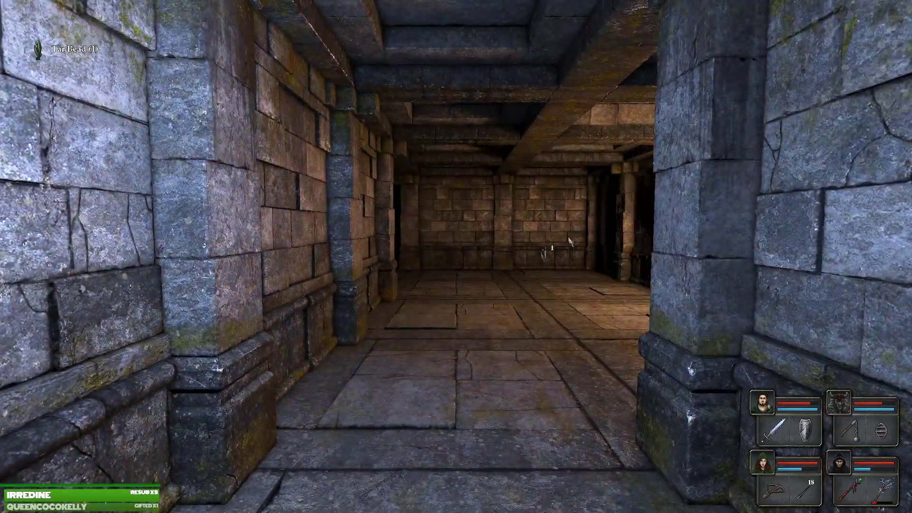
{"action": "key", "text": "4"}
{"action": "left_click", "coordinate": [708, 207]}
{"action": "key", "text": "q"}
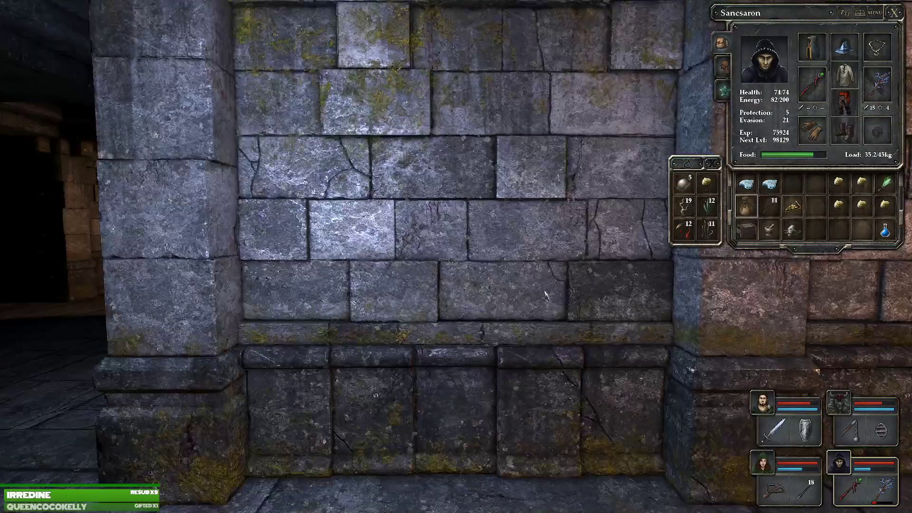
{"action": "key", "text": "q"}
{"action": "key", "text": "Escape"}
{"action": "key", "text": "Tab"}
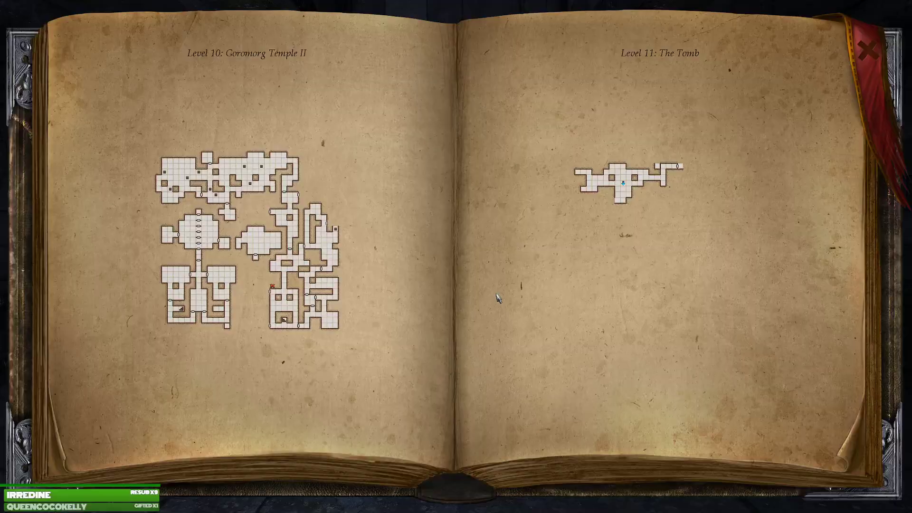
{"action": "key", "text": "Tab"}
Make your way along the wall to the torch sconce and take the torch.
{"action": "key", "text": "q"}
{"action": "key", "text": "d"}
{"action": "key", "text": "d"}
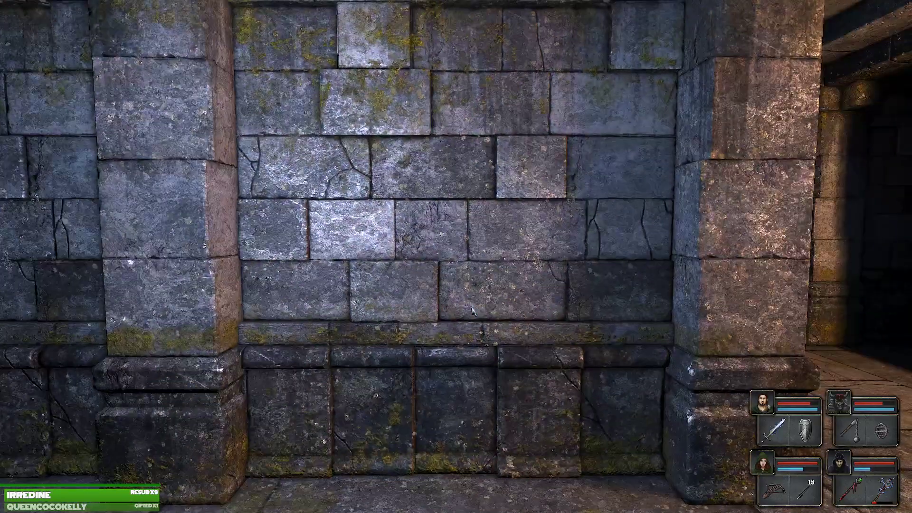
{"action": "key", "text": "e"}
{"action": "key", "text": "w"}
{"action": "key", "text": "e"}
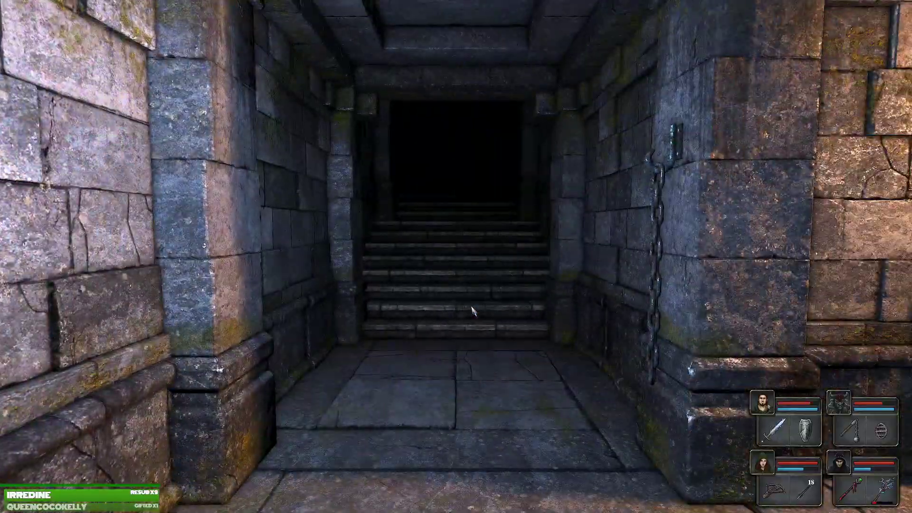
{"action": "key", "text": "e"}
{"action": "key", "text": "e"}
{"action": "key", "text": "a"}
{"action": "key", "text": "d"}
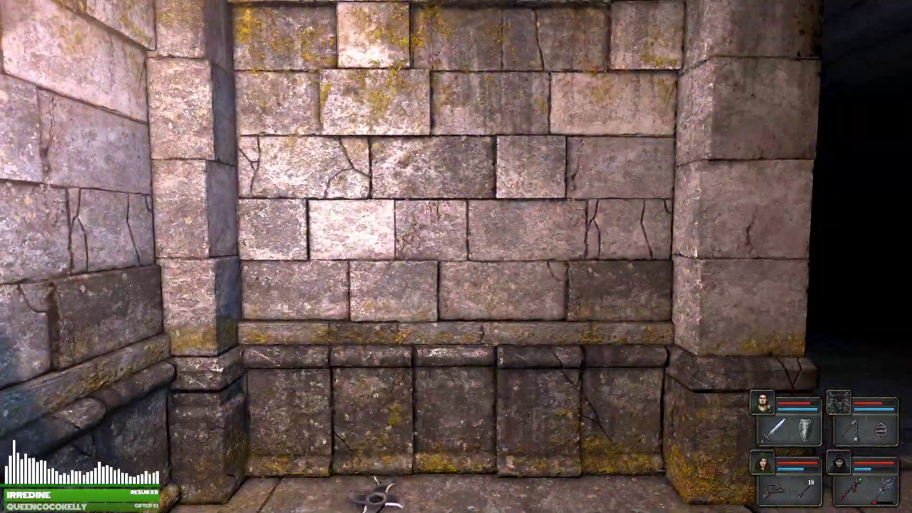
{"action": "key", "text": "q"}
{"action": "key", "text": "q"}
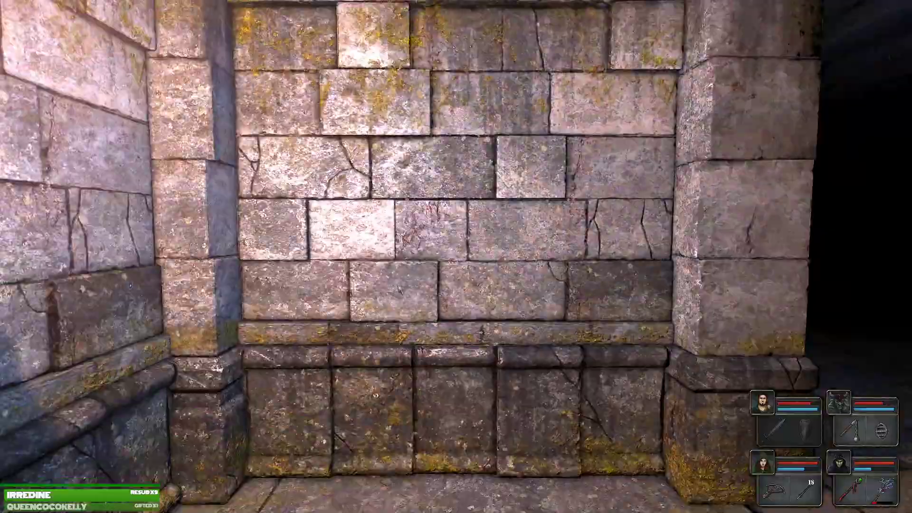
{"action": "key", "text": "w"}
{"action": "left_click", "coordinate": [457, 207]}
Step into the chain corridor and bring up the Tomb automap.
{"action": "key", "text": "q"}
{"action": "key", "text": "w"}
{"action": "key", "text": "q"}
{"action": "key", "text": "e"}
{"action": "key", "text": "q"}
{"action": "key", "text": "q"}
{"action": "key", "text": "q"}
{"action": "key", "text": "Tab"}
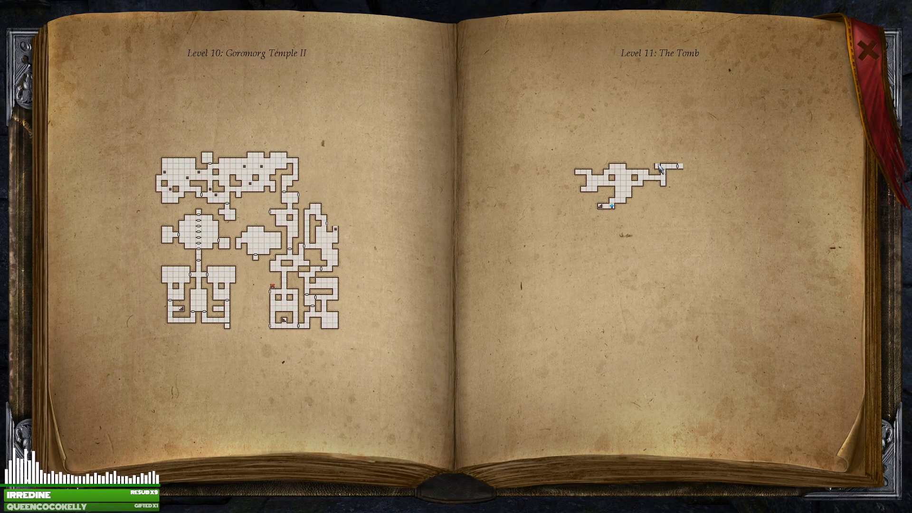
Close the map and walk down the chain corridor to the pillar corner.
{"action": "key", "text": "Tab"}
{"action": "key", "text": "w"}
{"action": "key", "text": "q"}
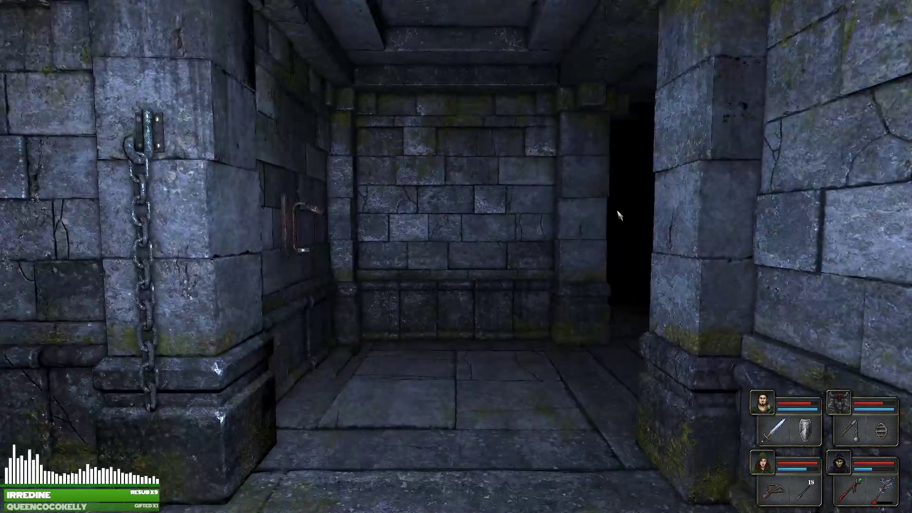
{"action": "key", "text": "e"}
{"action": "key", "text": "q"}
{"action": "key", "text": "e"}
{"action": "key", "text": "d"}
{"action": "key", "text": "w"}
Continue along the corridor to the wall opening and glance at the automap.
{"action": "key", "text": "q"}
{"action": "key", "text": "e"}
{"action": "key", "text": "w"}
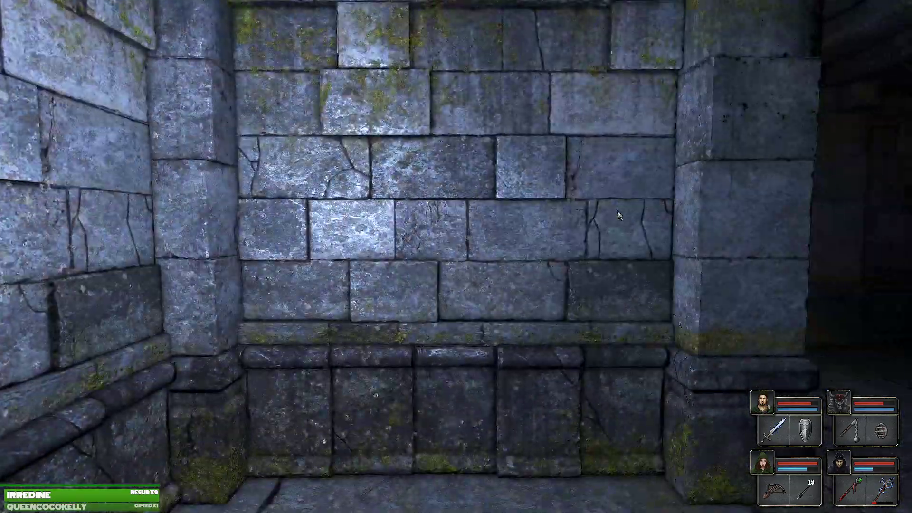
{"action": "key", "text": "d"}
{"action": "key", "text": "d"}
{"action": "key", "text": "q"}
{"action": "key", "text": "q"}
{"action": "key", "text": "e"}
{"action": "key", "text": "a"}
{"action": "key", "text": "w"}
{"action": "key", "text": "q"}
{"action": "key", "text": "e"}
{"action": "key", "text": "q"}
{"action": "key", "text": "Tab"}
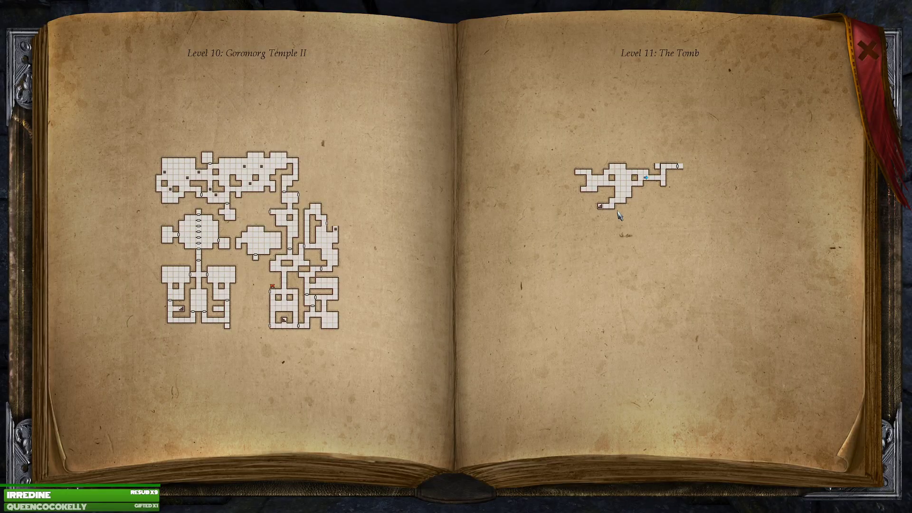
{"action": "key", "text": "Tab"}
Reach the portcullis, look up above it, and check its spot on the map.
{"action": "key", "text": "w"}
{"action": "key", "text": "w"}
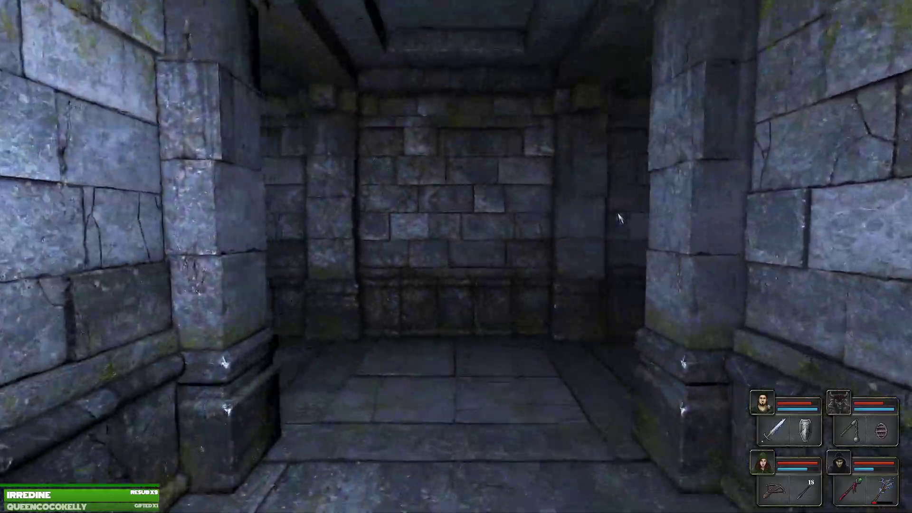
{"action": "key", "text": "e"}
{"action": "key", "text": "e"}
{"action": "key", "text": "w"}
{"action": "key", "text": "q"}
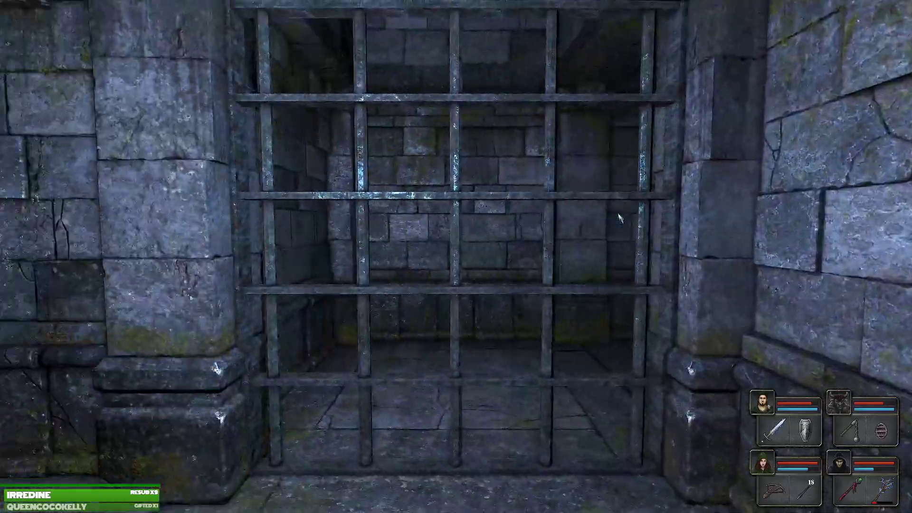
{"action": "left_click_drag", "start_coordinate": [620, 218], "coordinate": [619, 71]}
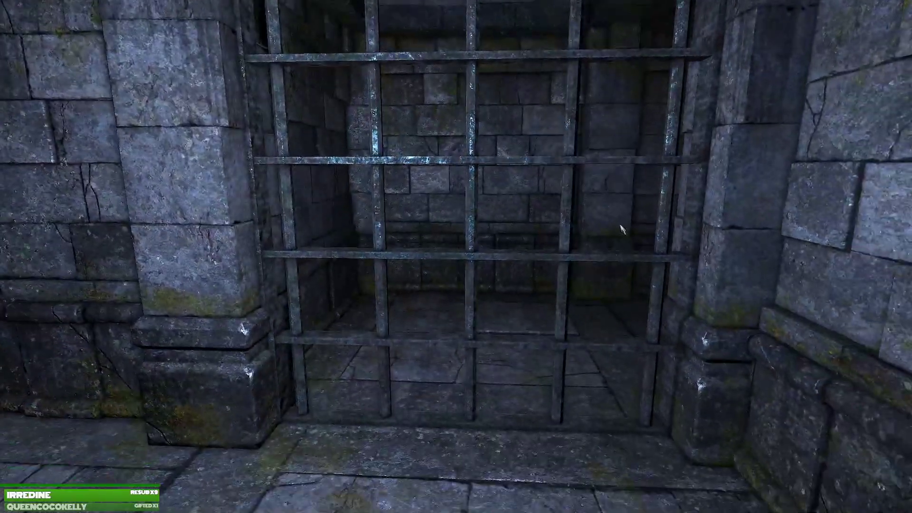
{"action": "key", "text": "Tab"}
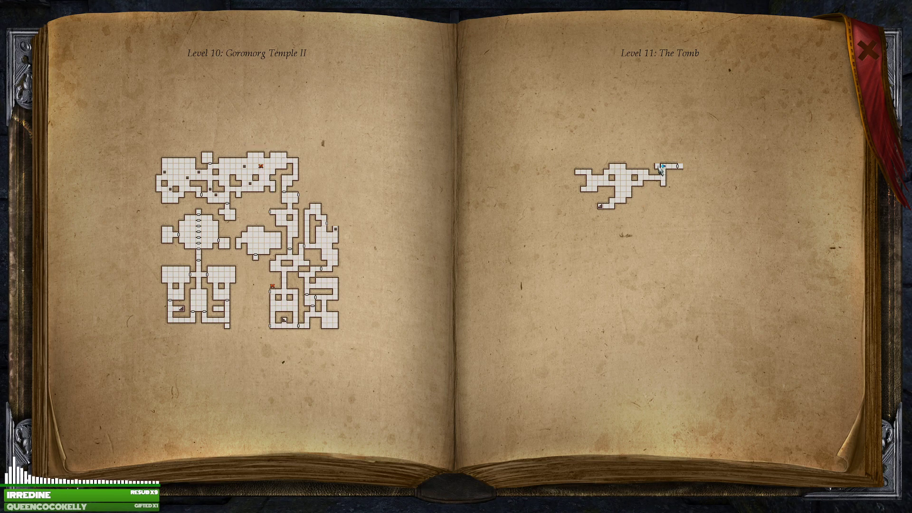
{"action": "key", "text": "Tab"}
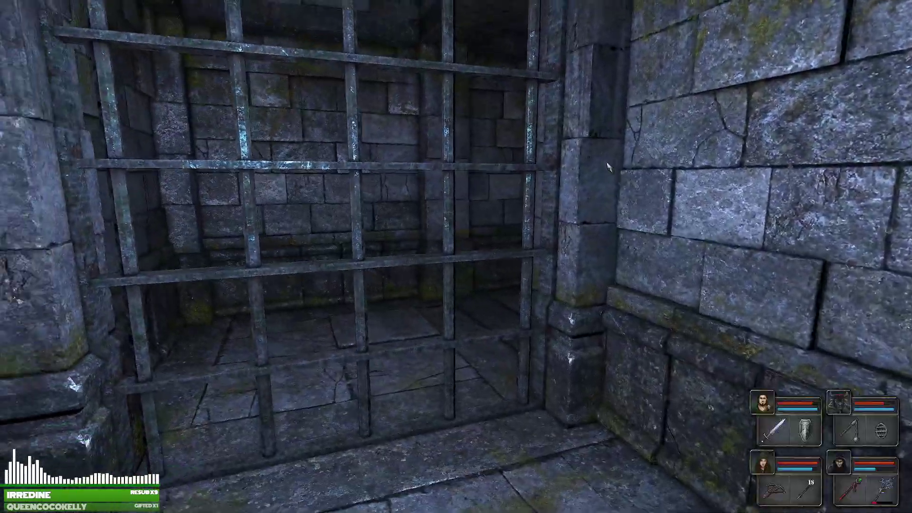
Turn away, then come back around to the portcullis.
{"action": "key", "text": "e"}
{"action": "key", "text": "d"}
{"action": "key", "text": "e"}
{"action": "key", "text": "w"}
{"action": "key", "text": "w"}
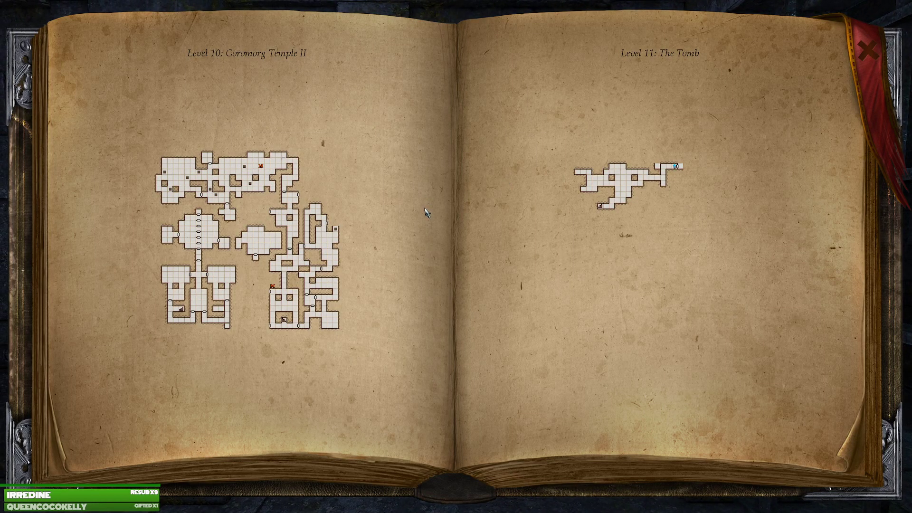
Close the map and walk past the portcullis into the tomb corridor.
{"action": "key", "text": "Tab"}
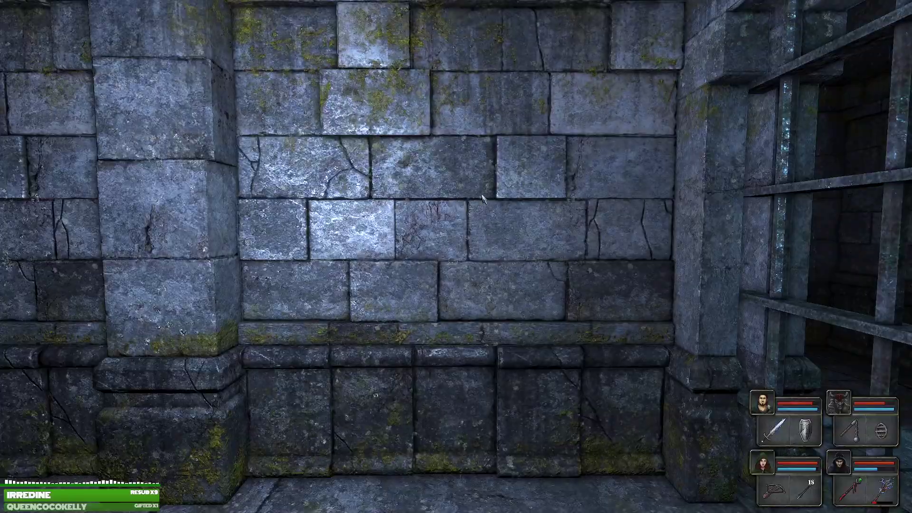
{"action": "key", "text": "q"}
{"action": "key", "text": "w"}
{"action": "key", "text": "w"}
{"action": "key", "text": "q"}
{"action": "key", "text": "q"}
{"action": "key", "text": "w"}
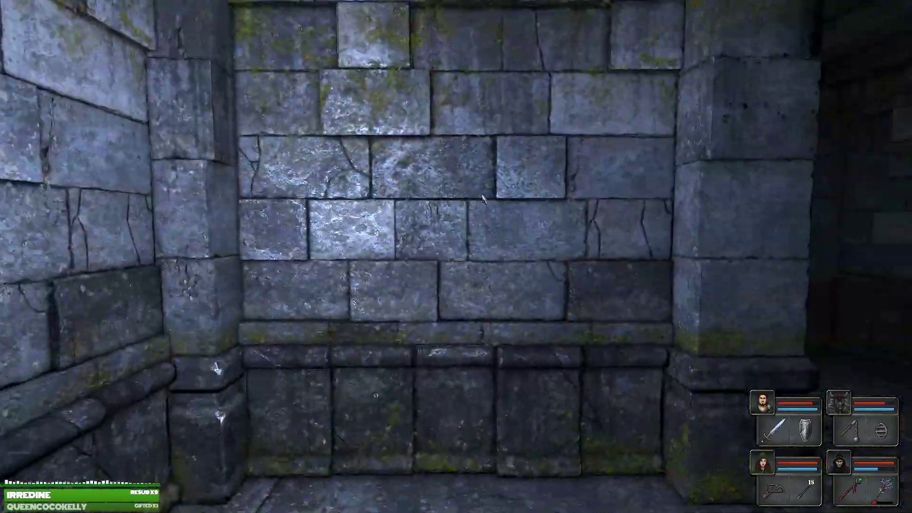
{"action": "key", "text": "e"}
{"action": "key", "text": "w"}
Move past the ring wall and onward through the tomb rooms.
{"action": "key", "text": "e"}
{"action": "key", "text": "d"}
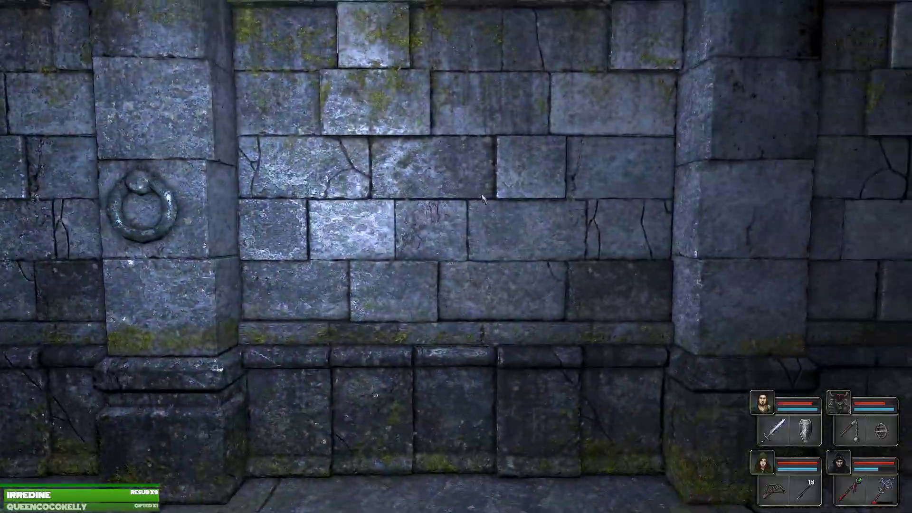
{"action": "key", "text": "e"}
{"action": "key", "text": "w"}
{"action": "key", "text": "e"}
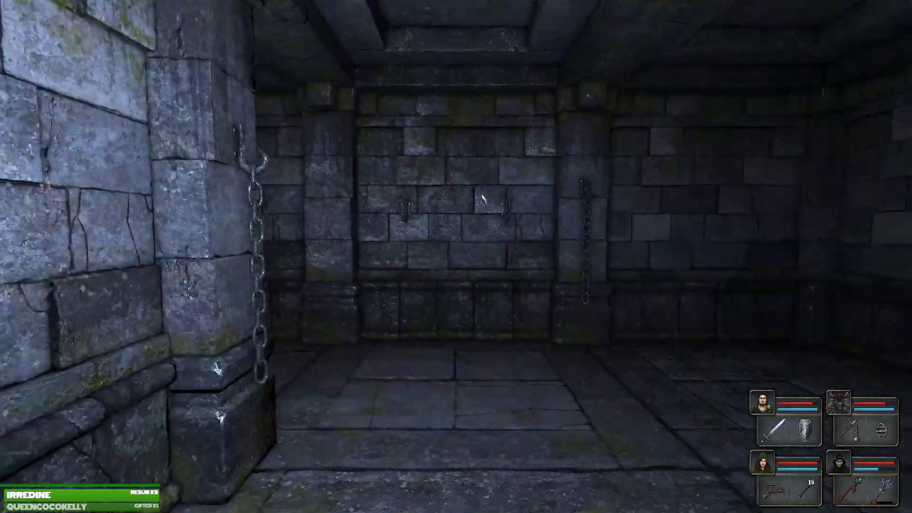
{"action": "key", "text": "w"}
{"action": "key", "text": "q"}
{"action": "key", "text": "w"}
{"action": "key", "text": "e"}
{"action": "key", "text": "d"}
Pass the hanging chain wall and go down the corridor to the chain alcove.
{"action": "key", "text": "w"}
{"action": "key", "text": "q"}
{"action": "key", "text": "e"}
{"action": "key", "text": "w"}
{"action": "key", "text": "q"}
{"action": "key", "text": "s"}
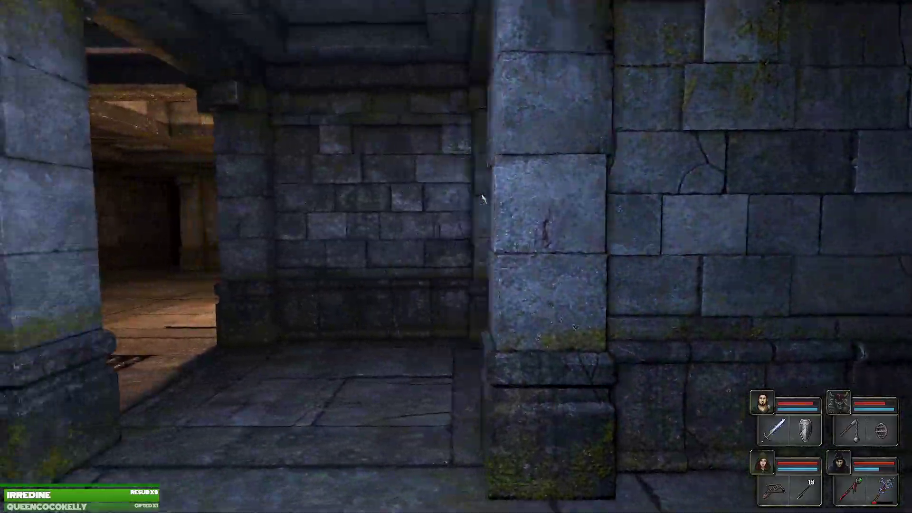
{"action": "key", "text": "w"}
{"action": "key", "text": "q"}
{"action": "key", "text": "e"}
{"action": "key", "text": "e"}
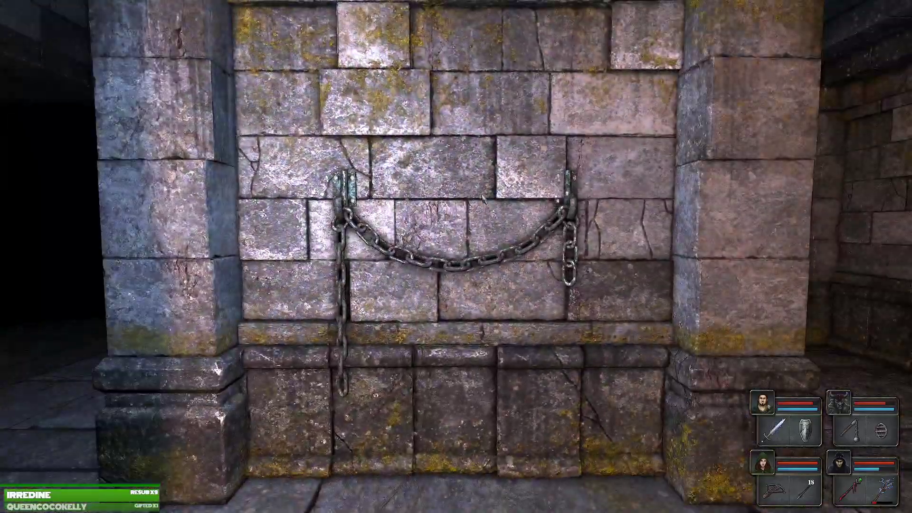
Turn around in the alcove and take the torch from its wall sconce.
{"action": "key", "text": "q"}
{"action": "key", "text": "w"}
{"action": "key", "text": "q"}
{"action": "key", "text": "q"}
{"action": "left_click", "coordinate": [460, 214]}
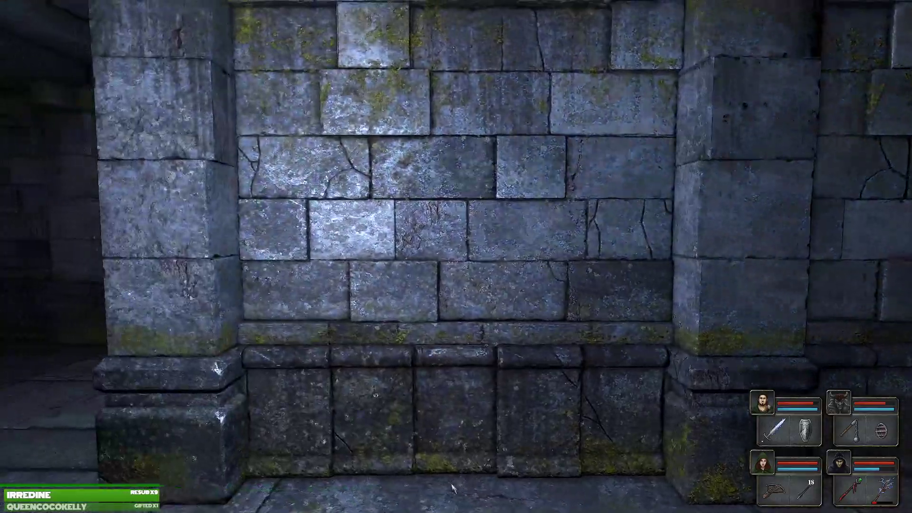
Pass through the dead-end rooms back into the chain alcove and look around.
{"action": "key", "text": "s"}
{"action": "key", "text": "w"}
{"action": "key", "text": "q"}
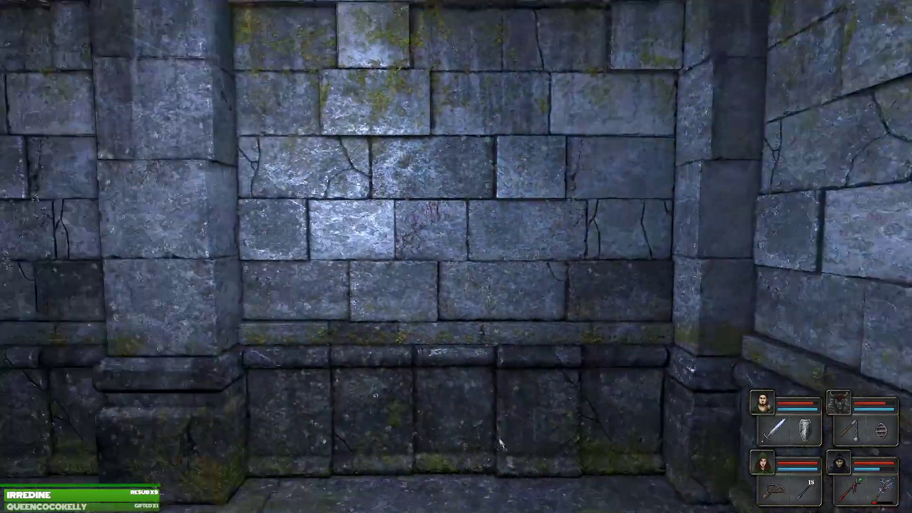
{"action": "key", "text": "e"}
{"action": "key", "text": "w"}
{"action": "key", "text": "q"}
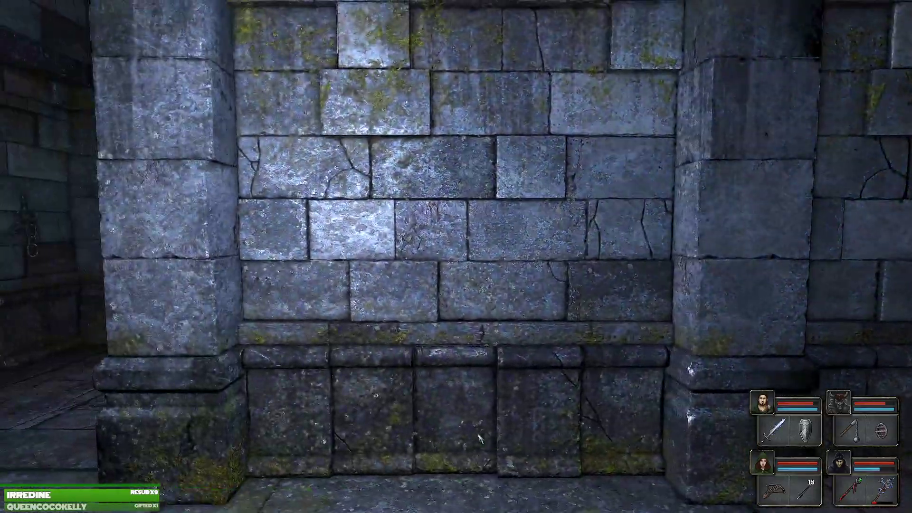
{"action": "key", "text": "w"}
{"action": "key", "text": "d"}
{"action": "key", "text": "d"}
{"action": "key", "text": "d"}
Turn toward the dark corridor and follow it to the corner with the wall lever.
{"action": "key", "text": "q"}
{"action": "key", "text": "q"}
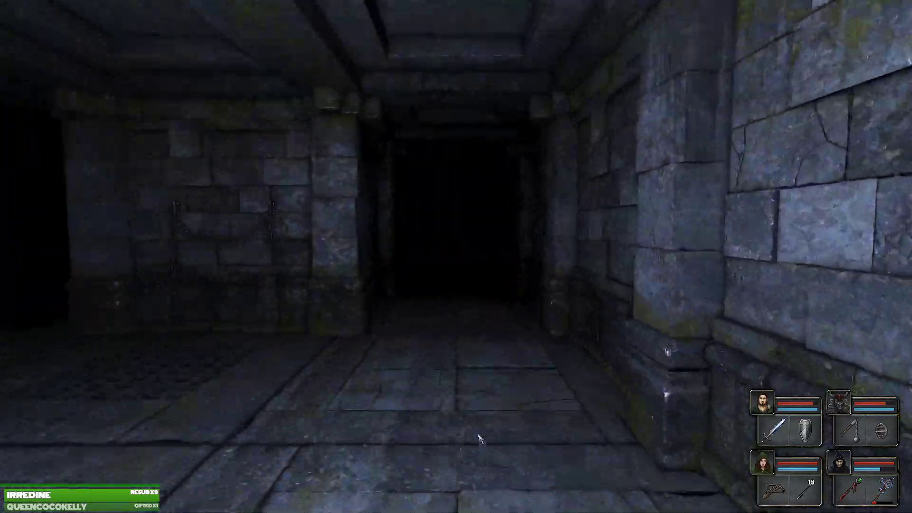
{"action": "key", "text": "q"}
{"action": "key", "text": "d"}
{"action": "key", "text": "q"}
{"action": "key", "text": "d"}
{"action": "key", "text": "q"}
{"action": "key", "text": "d"}
Check the map at the stairs, climb to Goromorg Temple II, then reopen the map.
{"action": "key", "text": "a"}
{"action": "key", "text": "q"}
{"action": "key", "text": "w"}
{"action": "key", "text": "q"}
{"action": "key", "text": "q"}
{"action": "key", "text": "q"}
{"action": "key", "text": "q"}
{"action": "key", "text": "d"}
{"action": "key", "text": "Tab"}
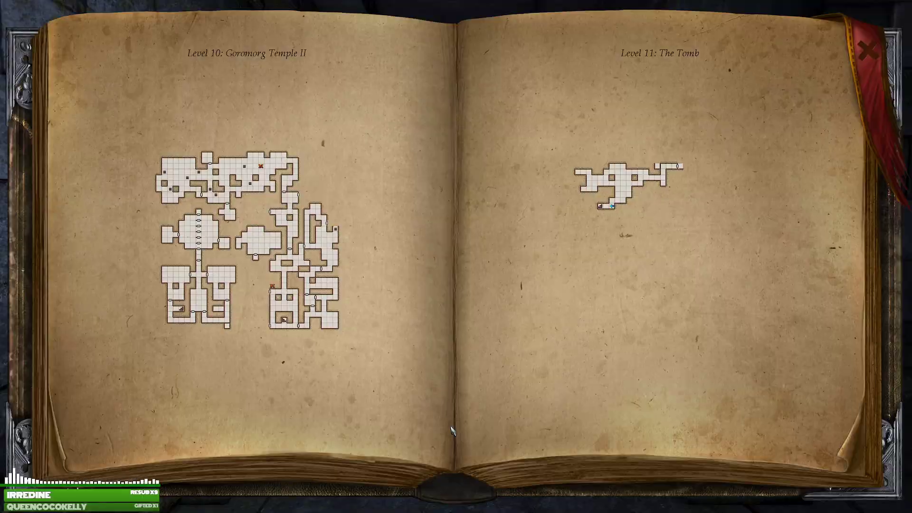
{"action": "key", "text": "Tab"}
{"action": "key", "text": "w"}
{"action": "key", "text": "w"}
{"action": "key", "text": "w"}
{"action": "key", "text": "w"}
{"action": "key", "text": "Tab"}
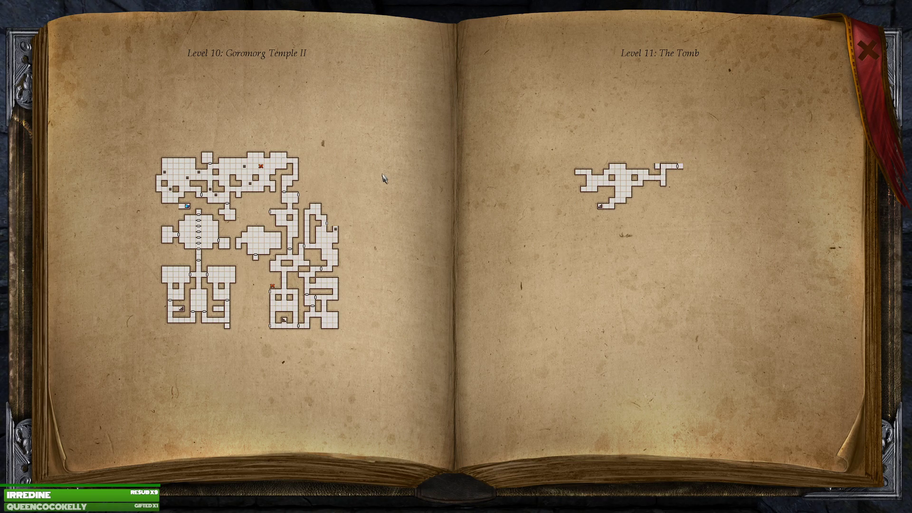
Leave the map and walk past the stairs and small room into the dark corridor.
{"action": "key", "text": "Tab"}
{"action": "key", "text": "w"}
{"action": "key", "text": "q"}
{"action": "key", "text": "q"}
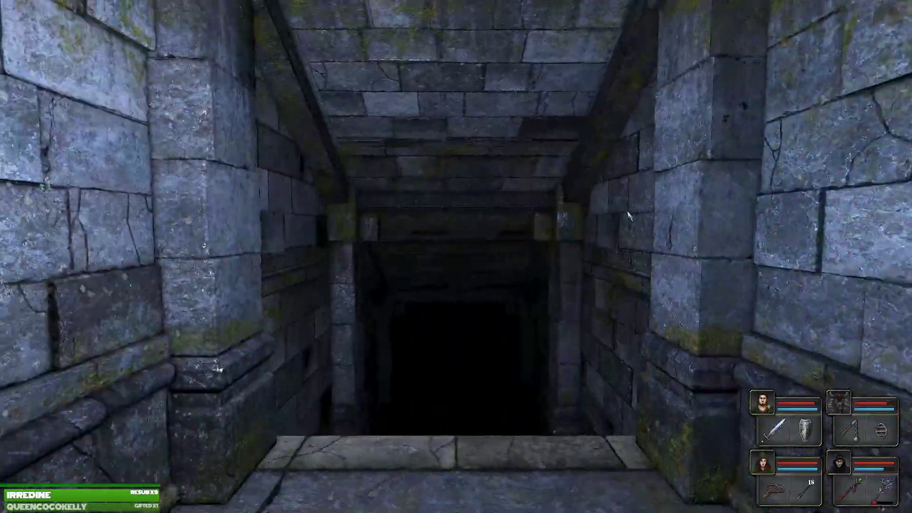
{"action": "key", "text": "e"}
{"action": "key", "text": "e"}
{"action": "key", "text": "w"}
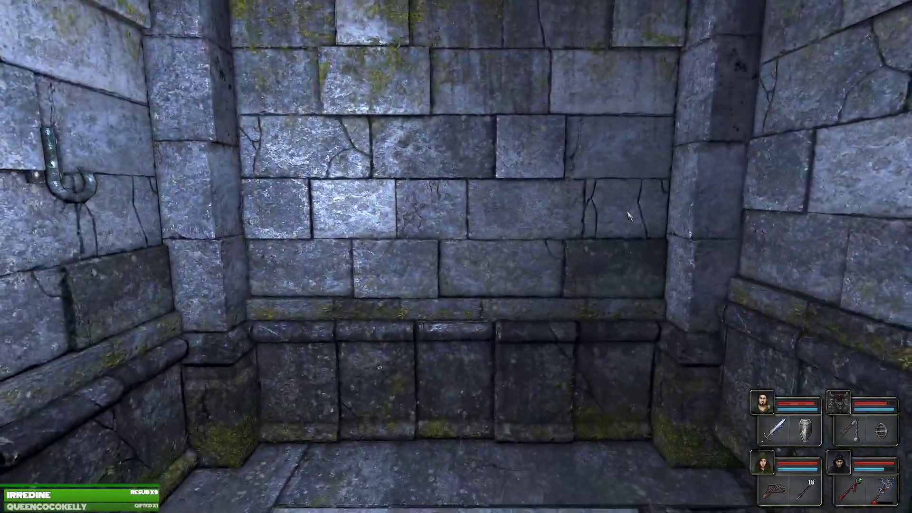
{"action": "key", "text": "d"}
{"action": "key", "text": "q"}
{"action": "key", "text": "q"}
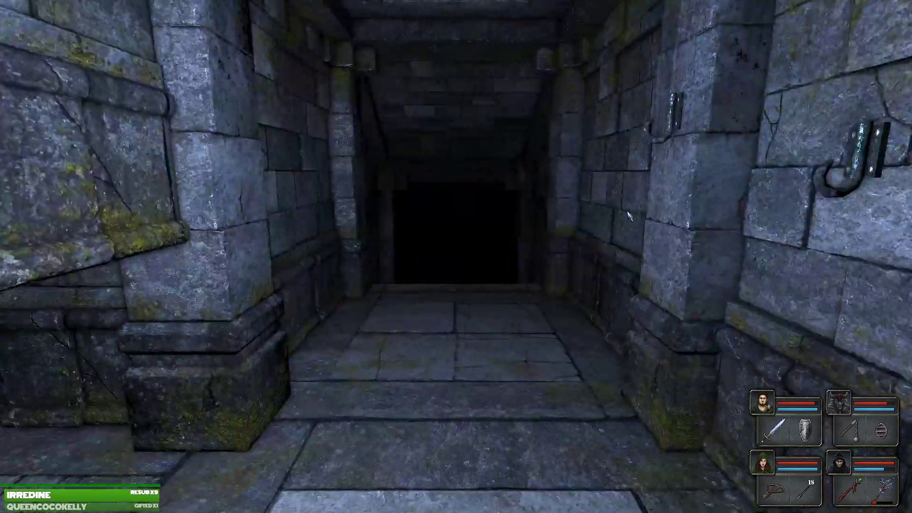
{"action": "key", "text": "w"}
{"action": "key", "text": "e"}
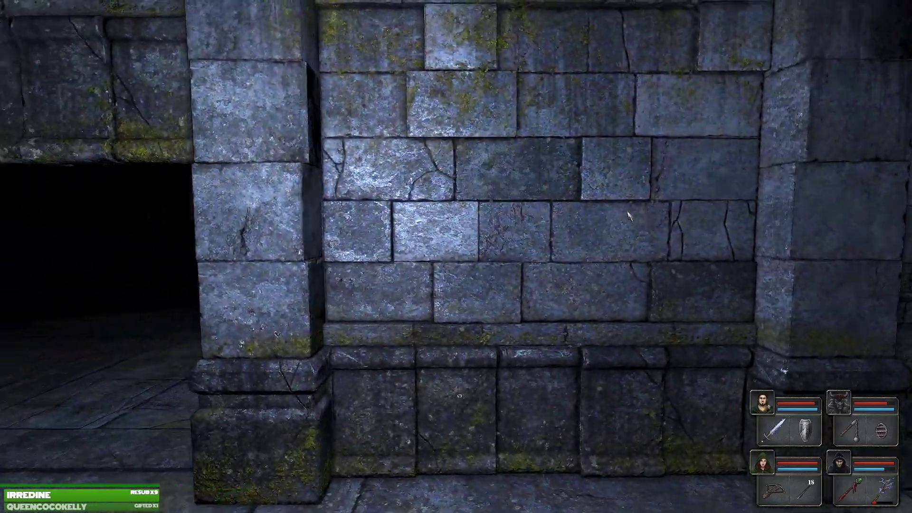
Check Mork's defensive stats and take the Pit Fighter Gauntlets from his pack.
{"action": "key", "text": "q"}
{"action": "left_click", "coordinate": [763, 403]}
{"action": "mouse_move", "coordinate": [753, 119]}
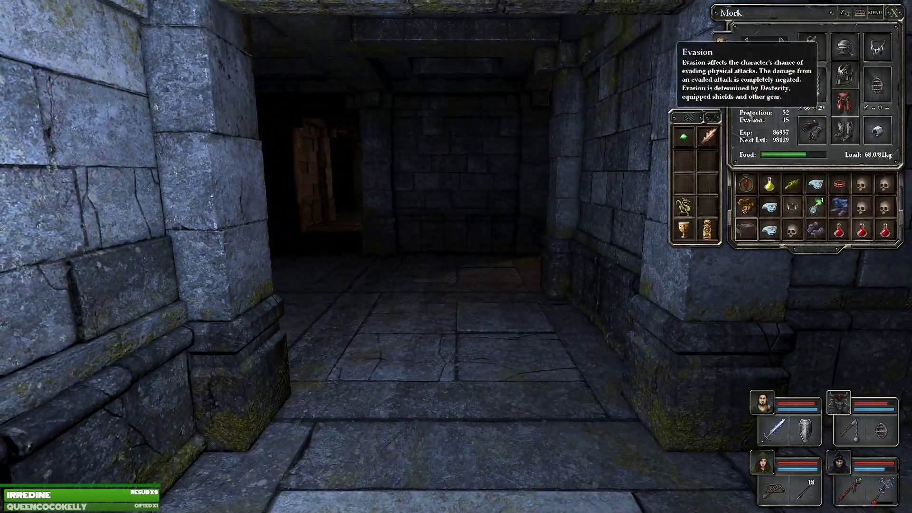
{"action": "left_click", "coordinate": [793, 230]}
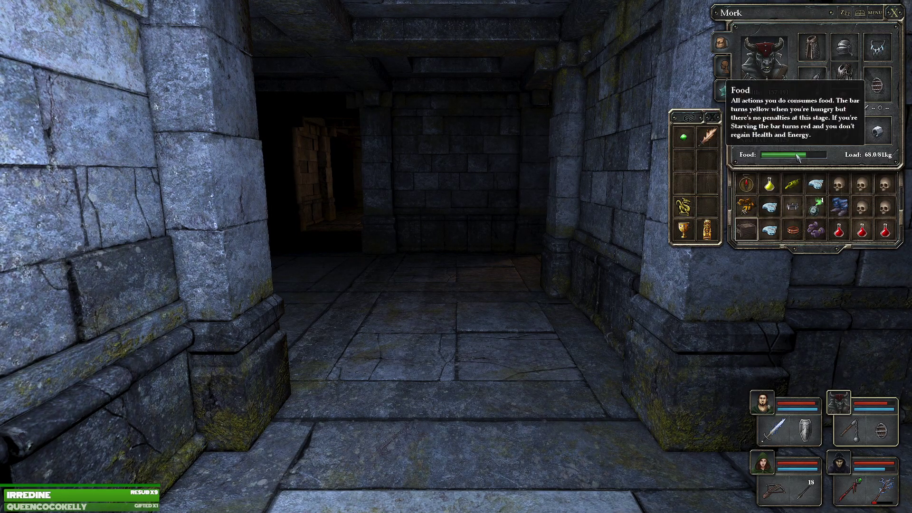
{"action": "key", "text": "Escape"}
{"action": "key", "text": "2"}
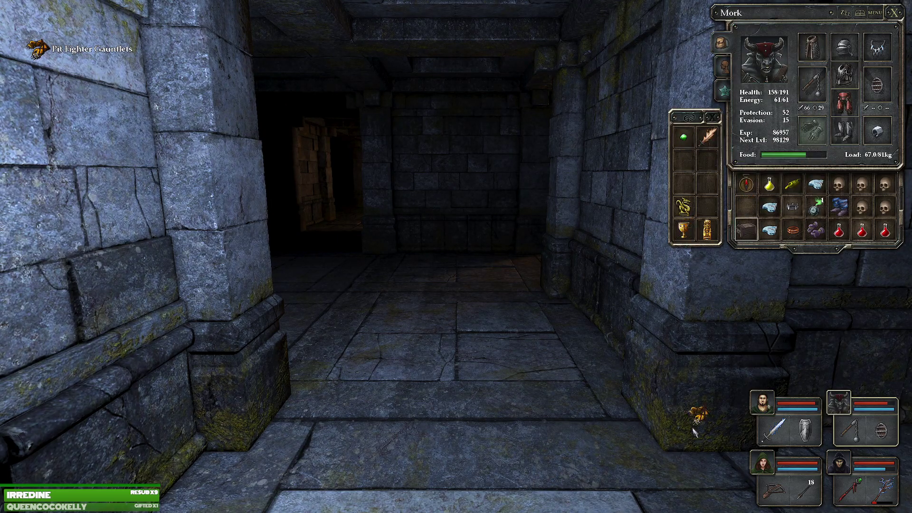
Walk through the corridors and dead-end alcove, then on past the stone pillar.
{"action": "key", "text": "w"}
{"action": "key", "text": "w"}
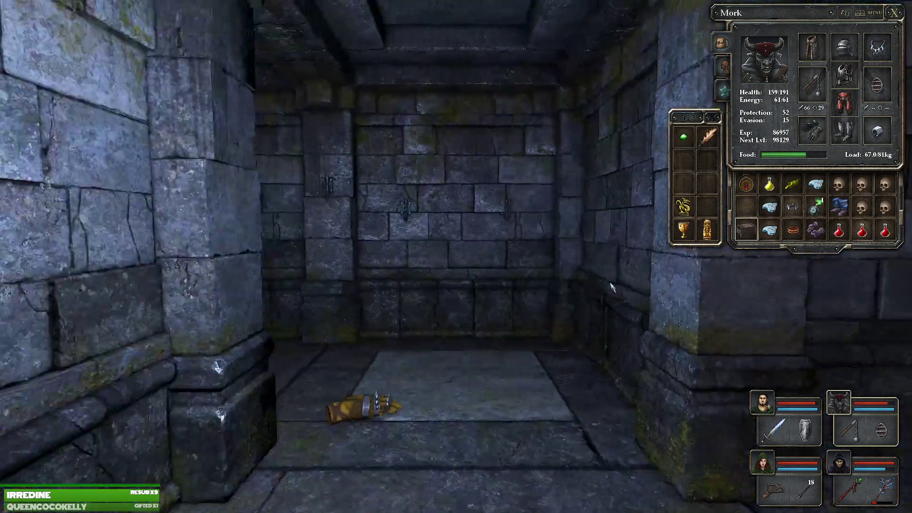
{"action": "key", "text": "q"}
{"action": "key", "text": "q"}
{"action": "key", "text": "w"}
{"action": "key", "text": "w"}
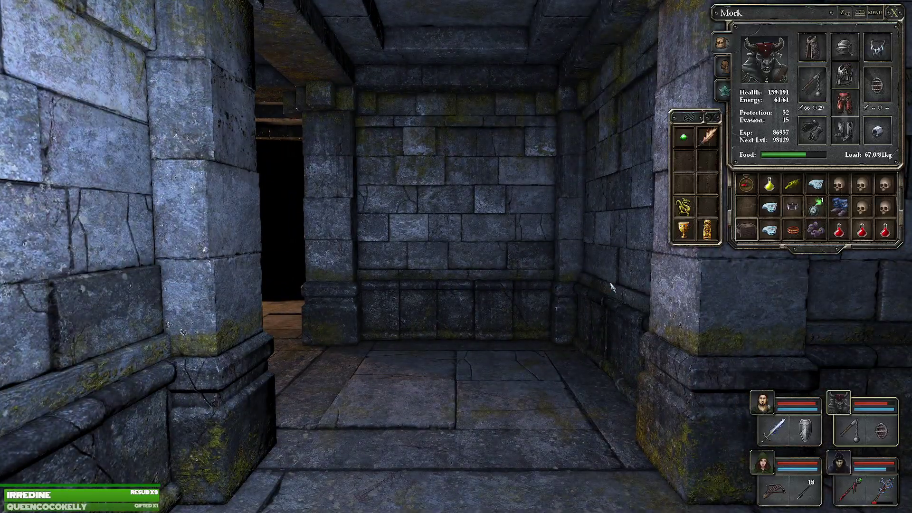
{"action": "key", "text": "w"}
{"action": "key", "text": "w"}
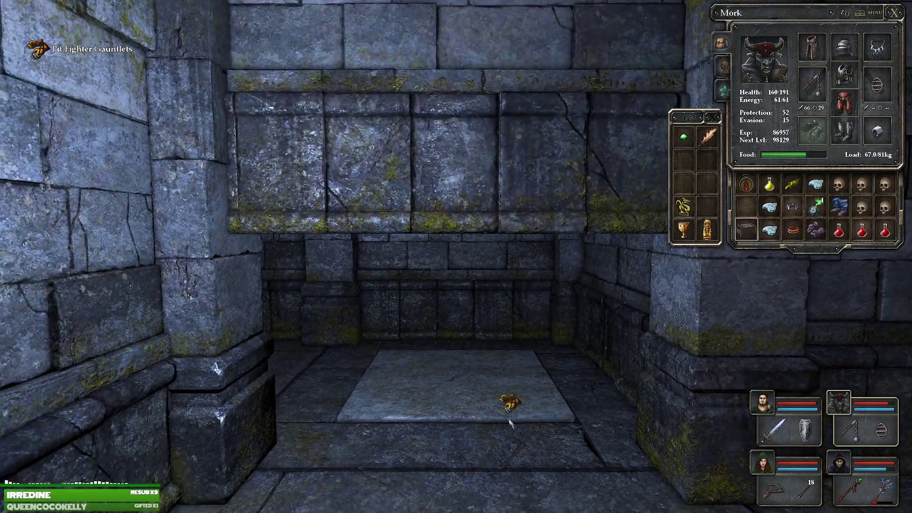
{"action": "key", "text": "w"}
{"action": "key", "text": "w"}
{"action": "key", "text": "w"}
{"action": "key", "text": "q"}
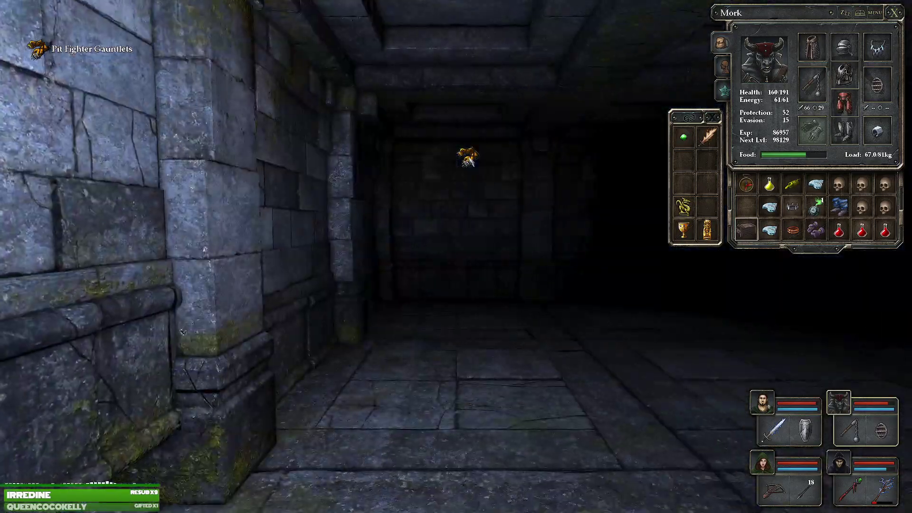
{"action": "key", "text": "w"}
{"action": "key", "text": "w"}
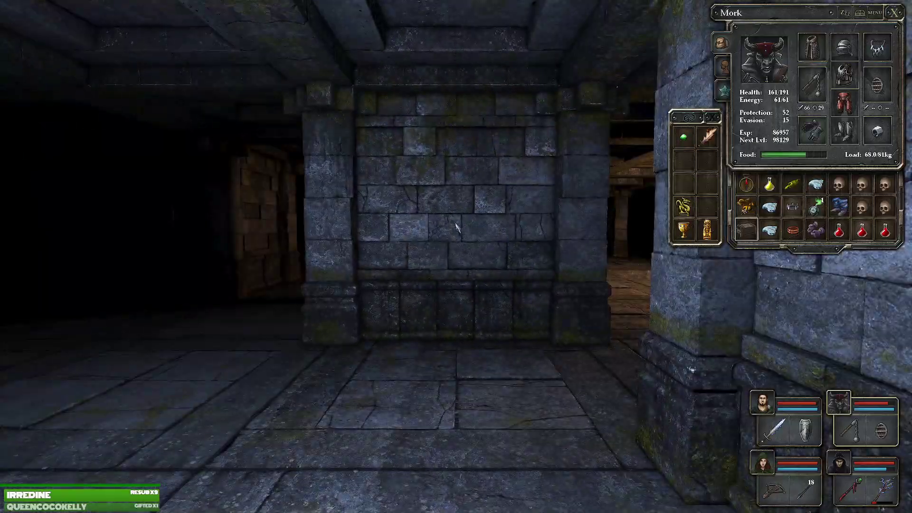
{"action": "key", "text": "w"}
{"action": "key", "text": "q"}
{"action": "key", "text": "q"}
Return the Pit Fighter Gauntlets to Mork's pack and face the pillared hall.
{"action": "left_click", "coordinate": [745, 207]}
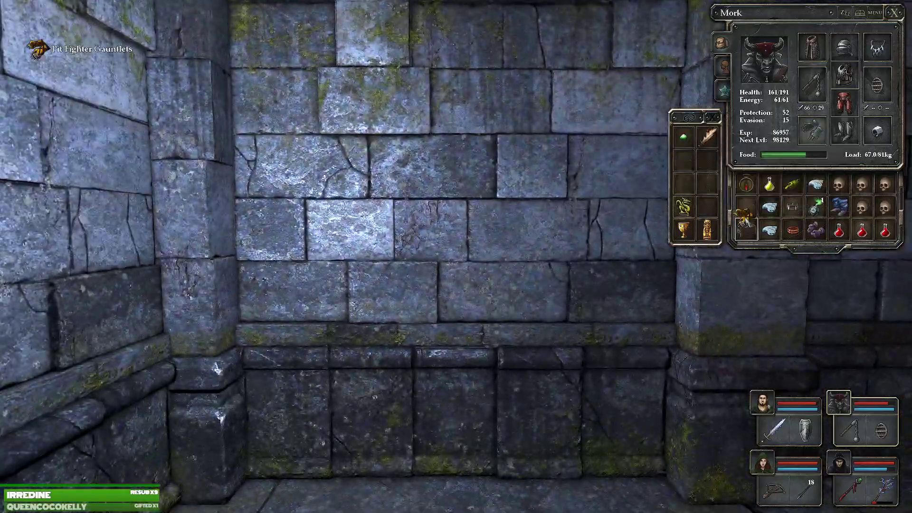
{"action": "key", "text": "w"}
{"action": "key", "text": "q"}
{"action": "left_click", "coordinate": [745, 207]}
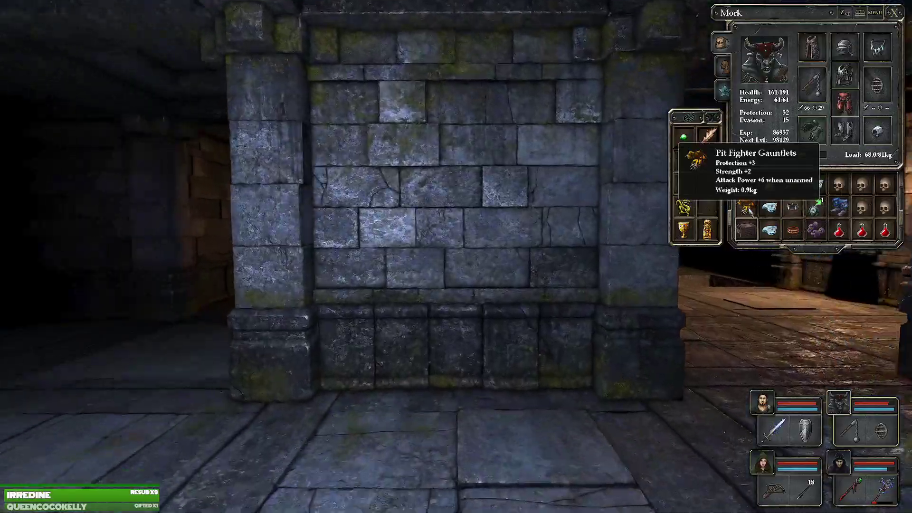
{"action": "key", "text": "w"}
{"action": "key", "text": "q"}
{"action": "key", "text": "Escape"}
{"action": "key", "text": "w"}
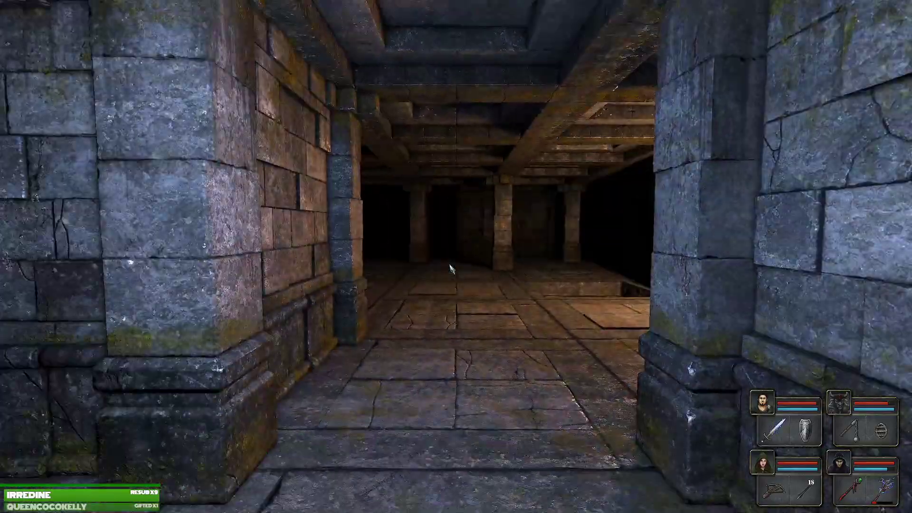
{"action": "key", "text": "w"}
Glance at the map, then cross the pillared hall toward the dark corridor.
{"action": "key", "text": "Tab"}
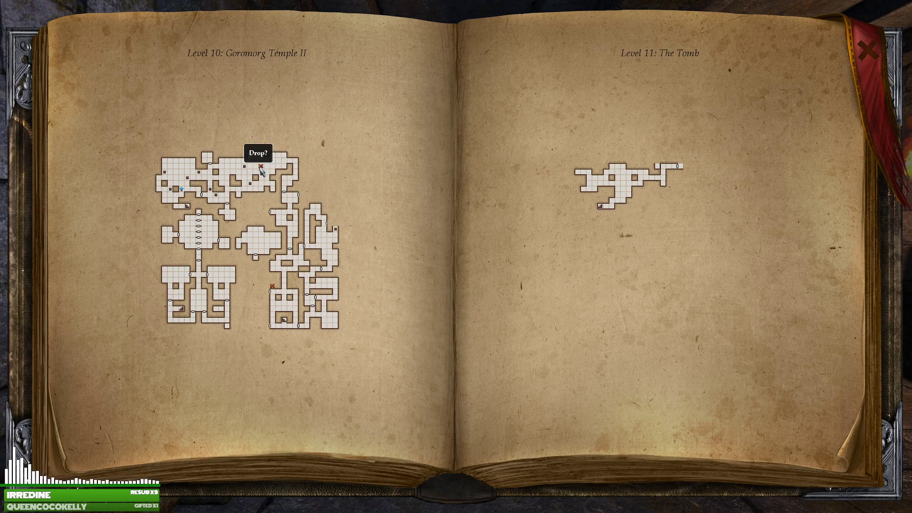
{"action": "key", "text": "Tab"}
{"action": "key", "text": "w"}
{"action": "key", "text": "w"}
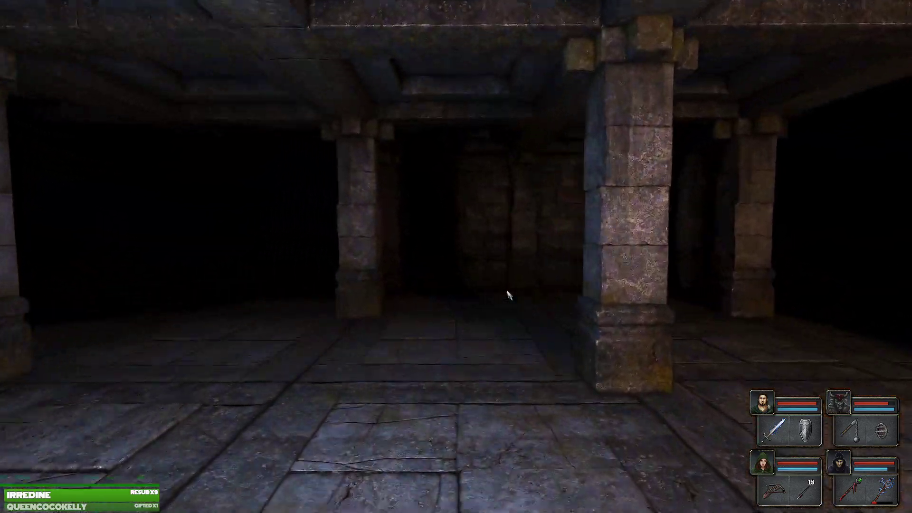
{"action": "key", "text": "w"}
{"action": "key", "text": "w"}
{"action": "key", "text": "w"}
{"action": "key", "text": "w"}
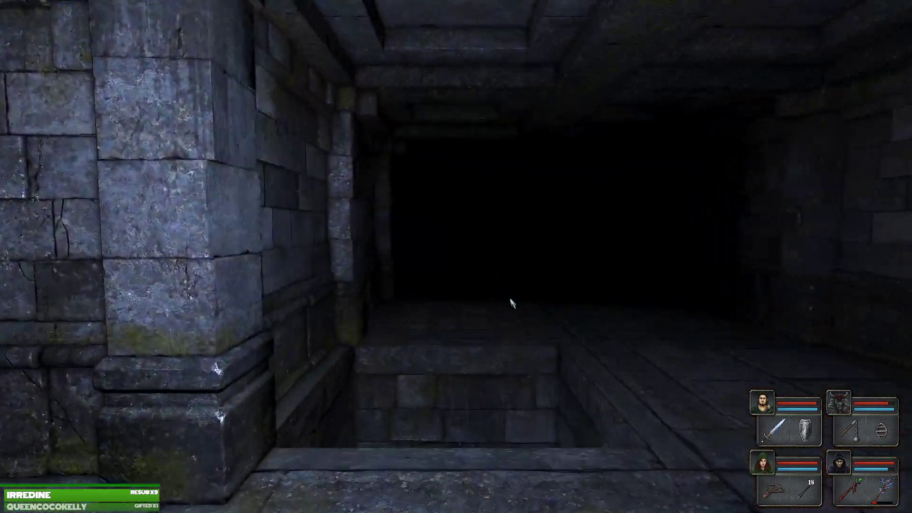
{"action": "key", "text": "w"}
Check the map and follow the corridor past the chained wall and wide hall.
{"action": "key", "text": "Tab"}
{"action": "key", "text": "Tab"}
{"action": "key", "text": "w"}
{"action": "key", "text": "w"}
{"action": "key", "text": "w"}
{"action": "key", "text": "w"}
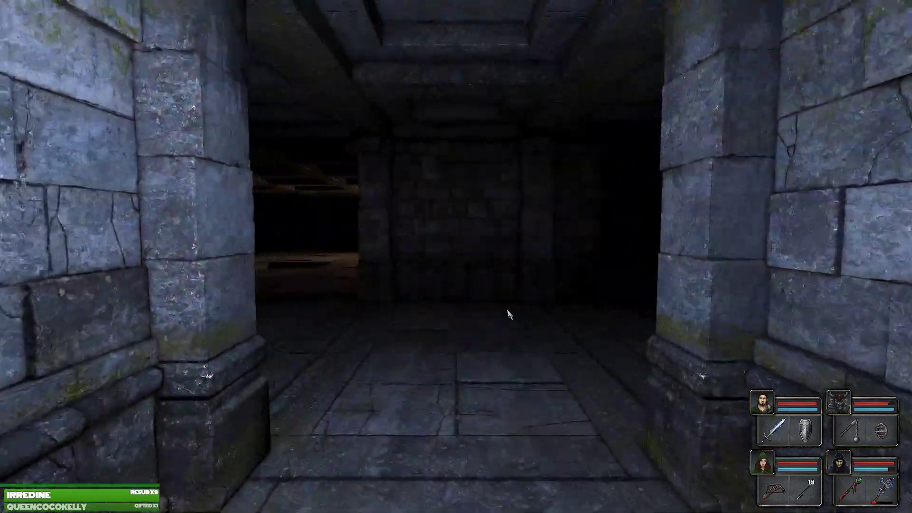
{"action": "key", "text": "w"}
{"action": "key", "text": "q"}
{"action": "key", "text": "w"}
{"action": "key", "text": "w"}
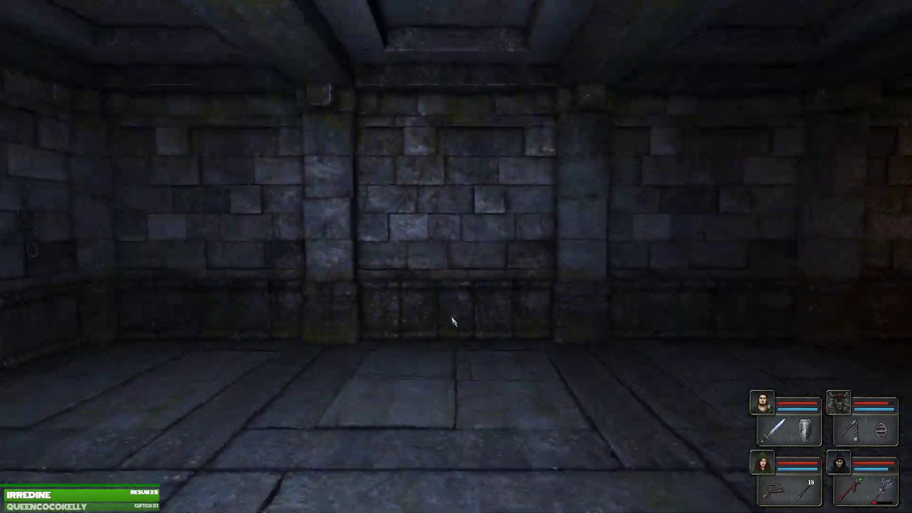
{"action": "key", "text": "e"}
{"action": "key", "text": "e"}
{"action": "key", "text": "w"}
{"action": "key", "text": "w"}
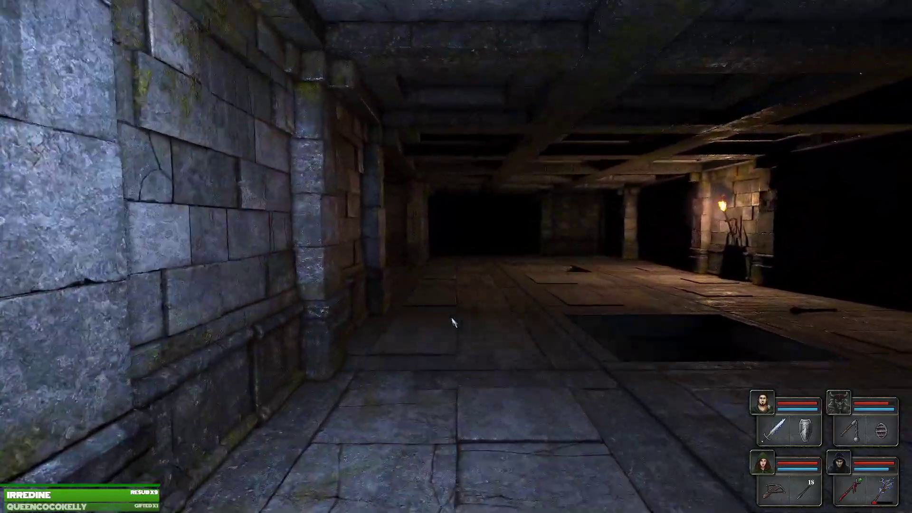
{"action": "key", "text": "w"}
Recheck the Level 11 map while advancing down the corridor to the pit room.
{"action": "key", "text": "Tab"}
{"action": "key", "text": "Tab"}
{"action": "key", "text": "w"}
{"action": "key", "text": "Tab"}
{"action": "key", "text": "Tab"}
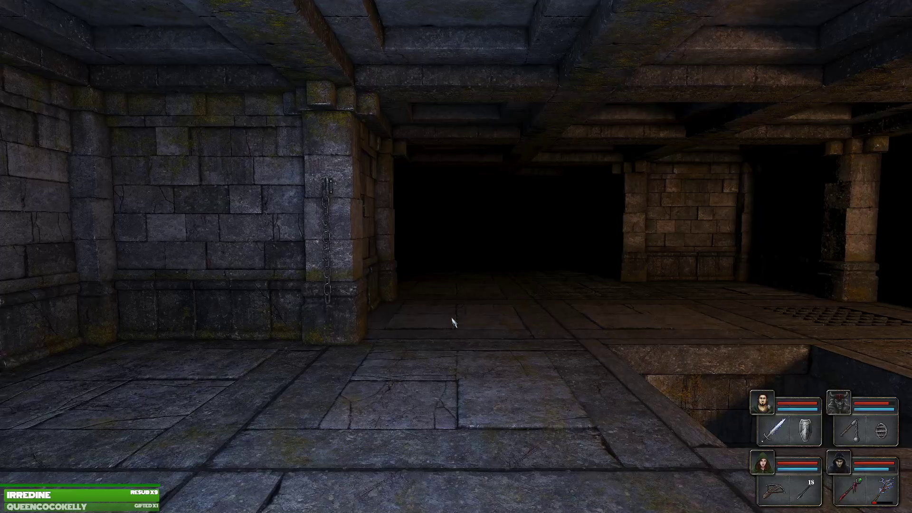
{"action": "key", "text": "w"}
{"action": "key", "text": "q"}
{"action": "key", "text": "Tab"}
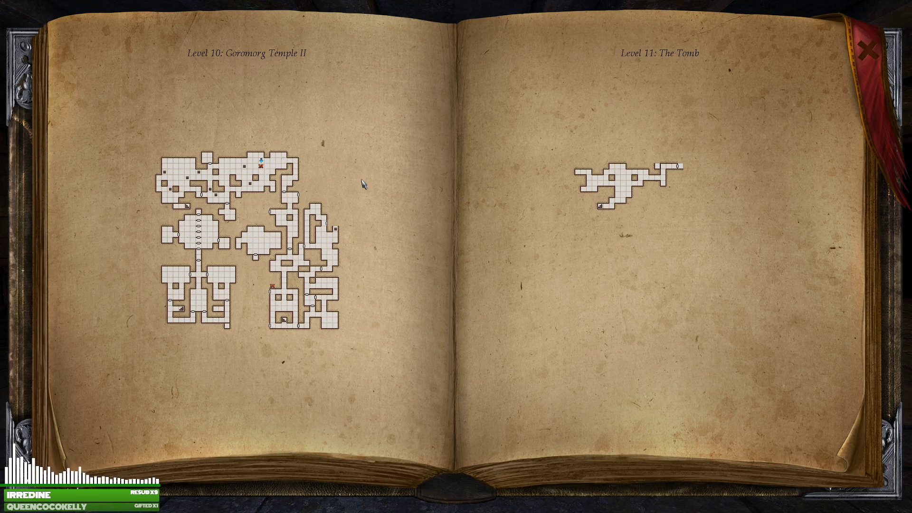
{"action": "key", "text": "Tab"}
{"action": "key", "text": "Tab"}
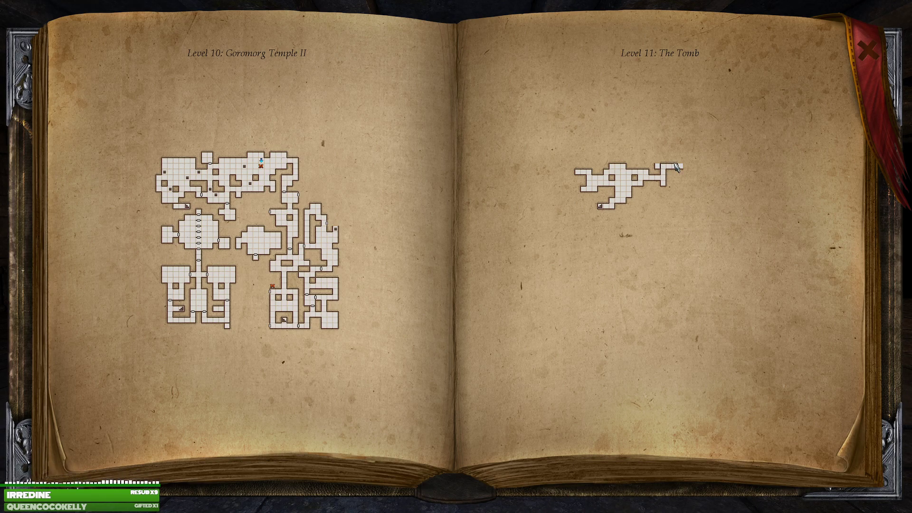
Enter the torch-lit room, face the floor pit and bring up the map.
{"action": "key", "text": "Tab"}
{"action": "key", "text": "e"}
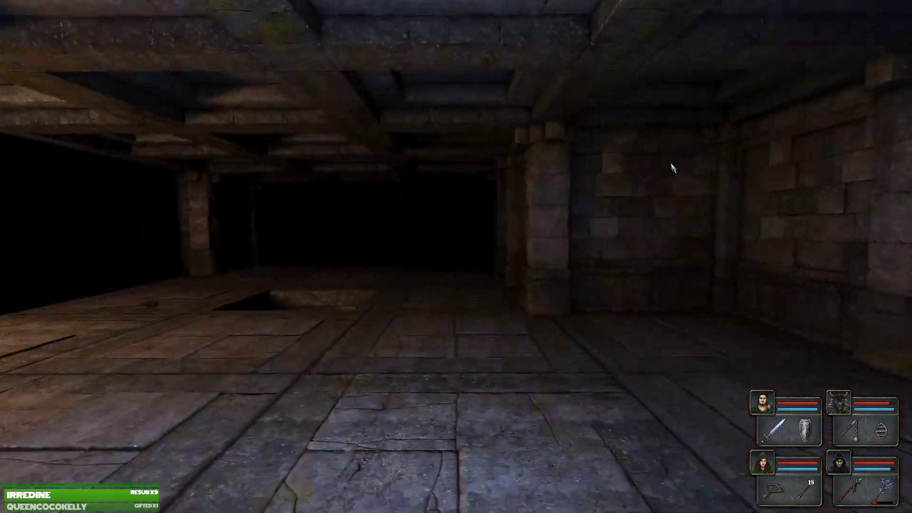
{"action": "key", "text": "w"}
{"action": "key", "text": "q"}
{"action": "key", "text": "Tab"}
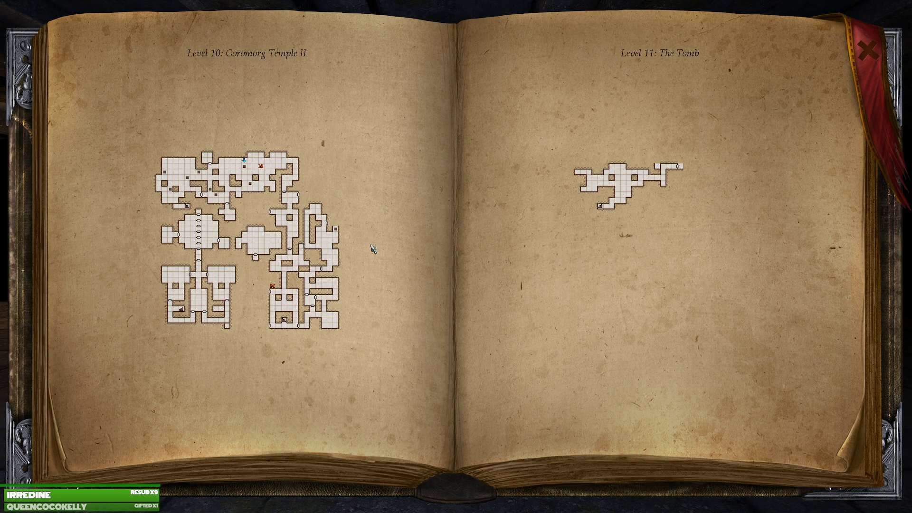
Drop through the floor pit and look around the bars at its bottom.
{"action": "key", "text": "Tab"}
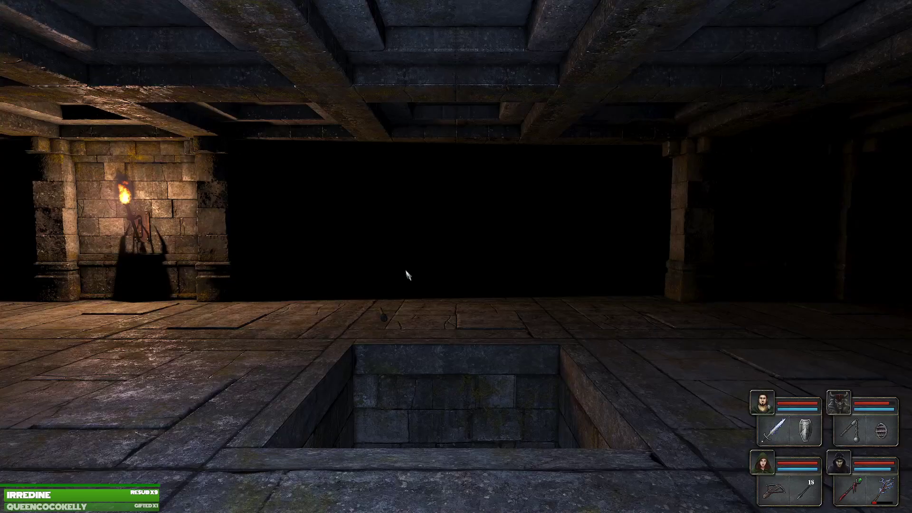
{"action": "left_click_drag", "start_coordinate": [492, 246], "coordinate": [493, 329]}
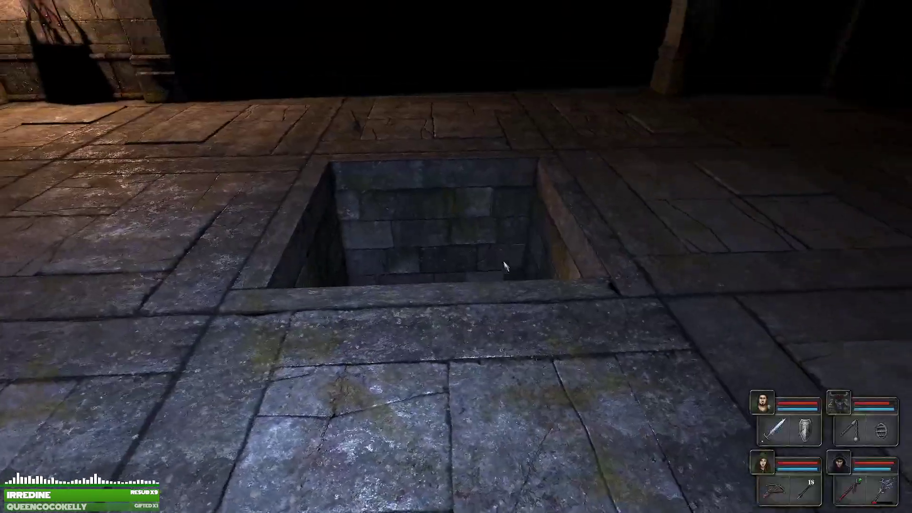
{"action": "key", "text": "w"}
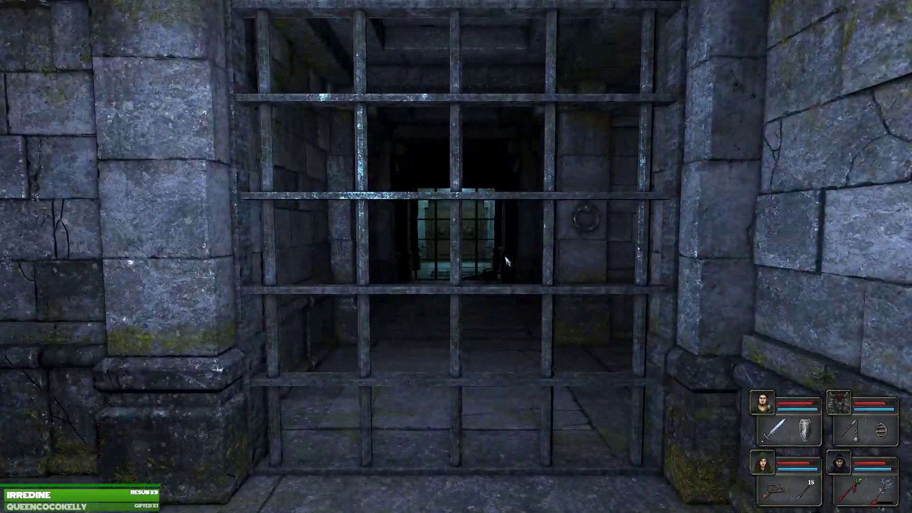
{"action": "key", "text": "q"}
{"action": "key", "text": "e"}
{"action": "right_click", "coordinate": [507, 263]}
{"action": "key", "text": "q"}
{"action": "key", "text": "e"}
{"action": "key", "text": "e"}
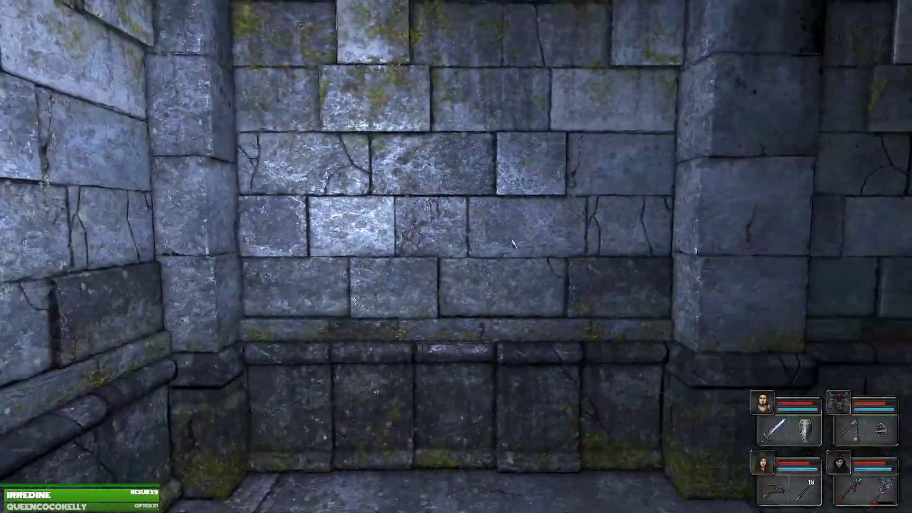
{"action": "key", "text": "q"}
{"action": "key", "text": "q"}
{"action": "key", "text": "Tab"}
{"action": "key", "text": "Tab"}
Walk the long lower corridor past the barred cell to the ornate double door.
{"action": "key", "text": "w"}
{"action": "key", "text": "w"}
{"action": "key", "text": "w"}
{"action": "key", "text": "q"}
{"action": "key", "text": "w"}
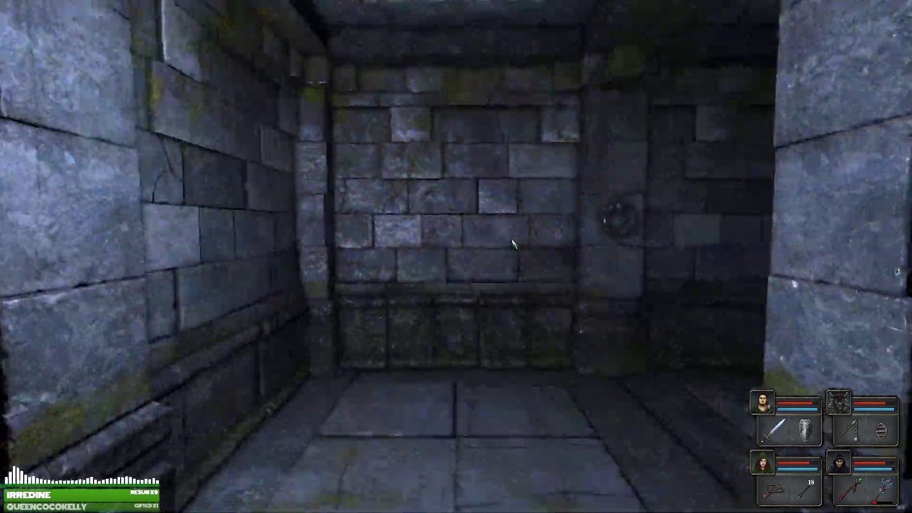
{"action": "key", "text": "q"}
{"action": "key", "text": "w"}
{"action": "key", "text": "w"}
{"action": "key", "text": "e"}
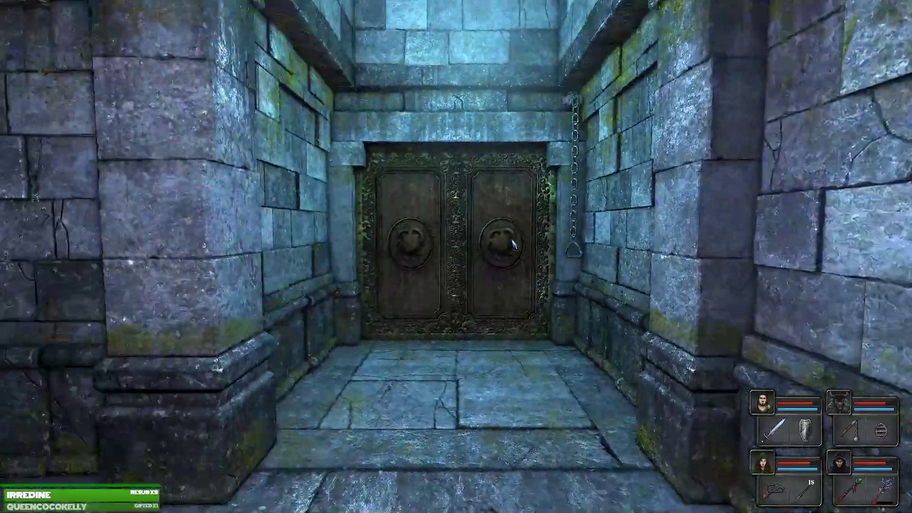
{"action": "key", "text": "w"}
{"action": "key", "text": "w"}
{"action": "key", "text": "q"}
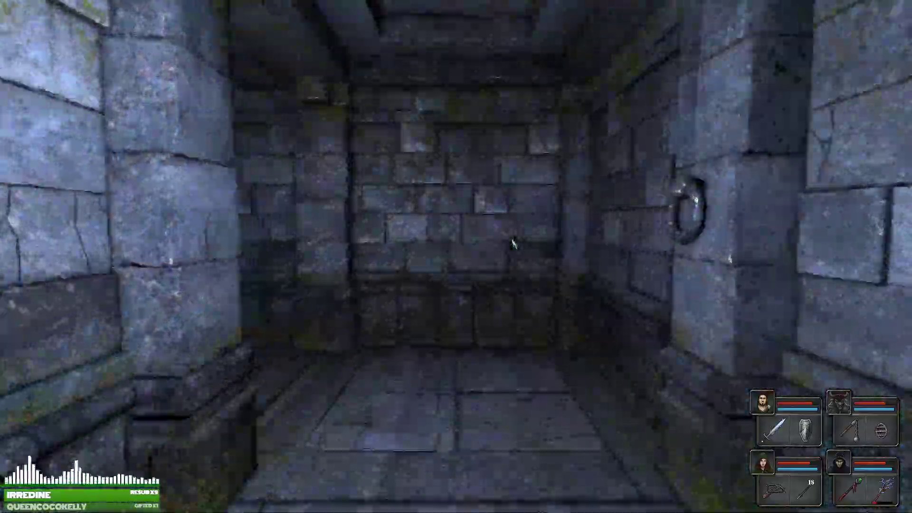
Explore the barred corridor and side passage beside the stone wall.
{"action": "key", "text": "q"}
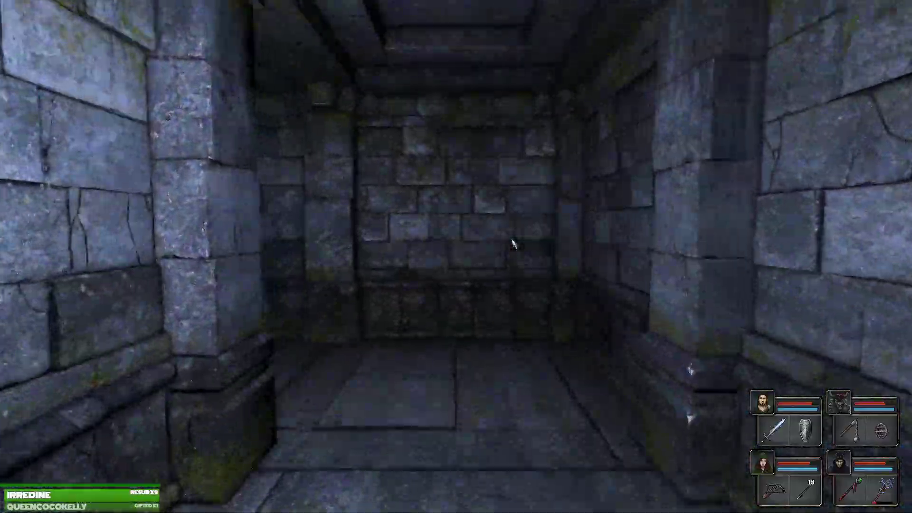
{"action": "key", "text": "e"}
{"action": "key", "text": "q"}
{"action": "key", "text": "w"}
{"action": "key", "text": "w"}
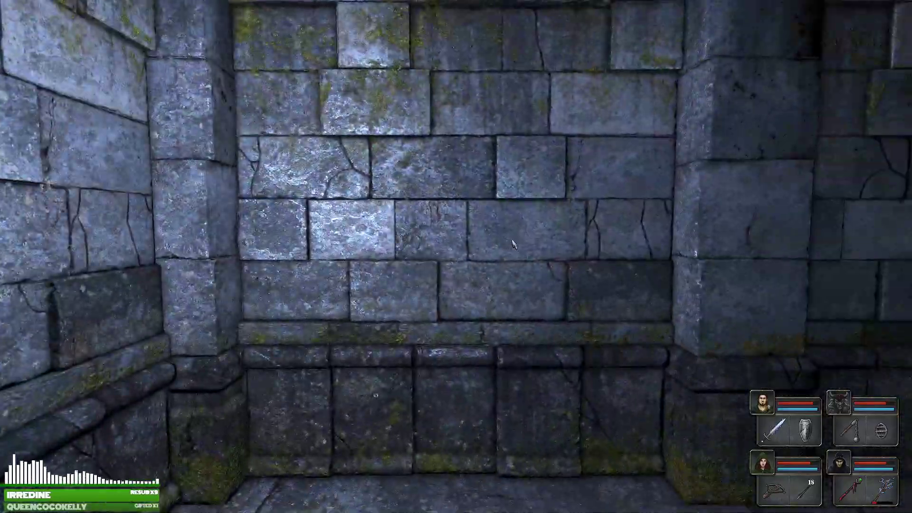
{"action": "key", "text": "q"}
{"action": "key", "text": "q"}
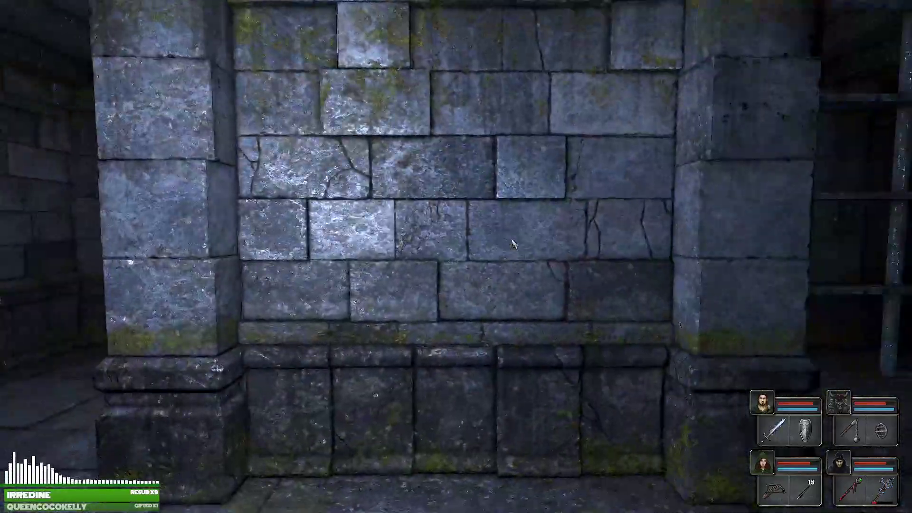
{"action": "key", "text": "q"}
{"action": "key", "text": "q"}
Reach the alcove with the iron ring and open Yennica Whitefeather's inventory.
{"action": "key", "text": "w"}
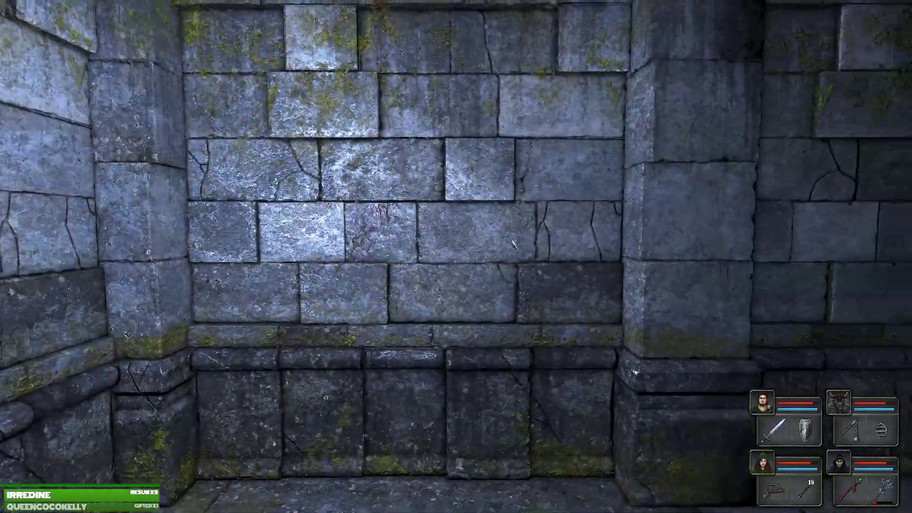
{"action": "key", "text": "w"}
{"action": "key", "text": "w"}
{"action": "key", "text": "q"}
{"action": "key", "text": "q"}
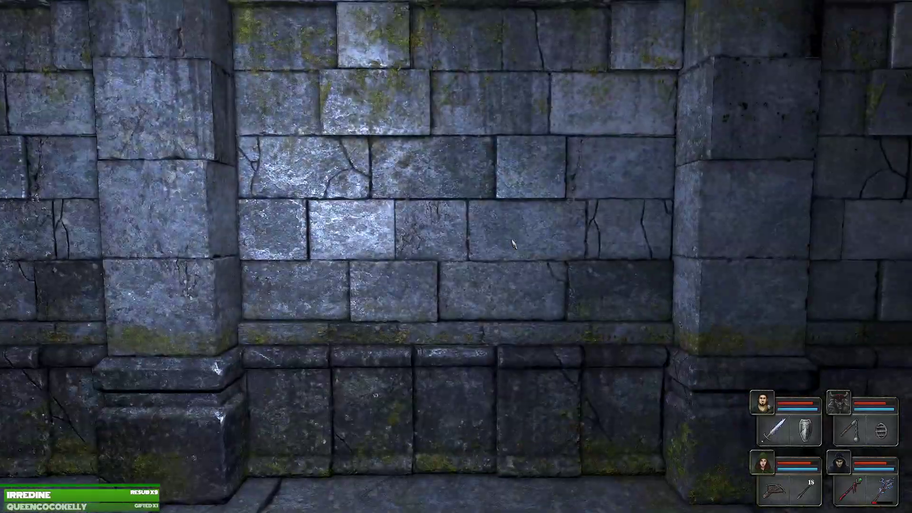
{"action": "key", "text": "w"}
{"action": "key", "text": "q"}
{"action": "key", "text": "w"}
{"action": "key", "text": "e"}
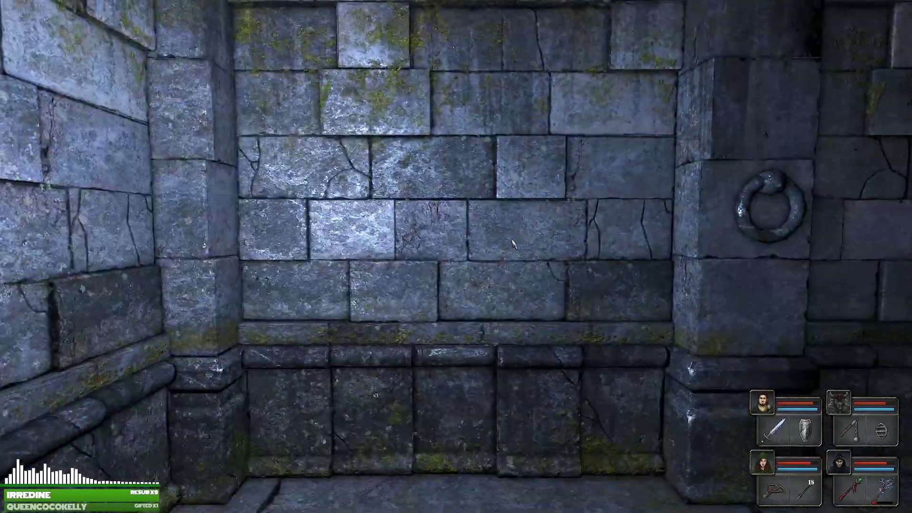
{"action": "key", "text": "1"}
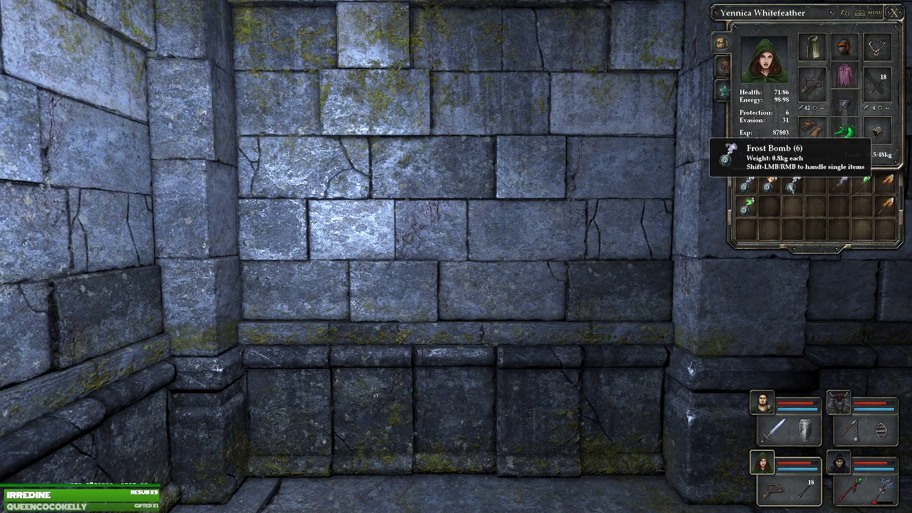
Walk through the corridor to stand before the ornate double door.
{"action": "key", "text": "q"}
{"action": "key", "text": "w"}
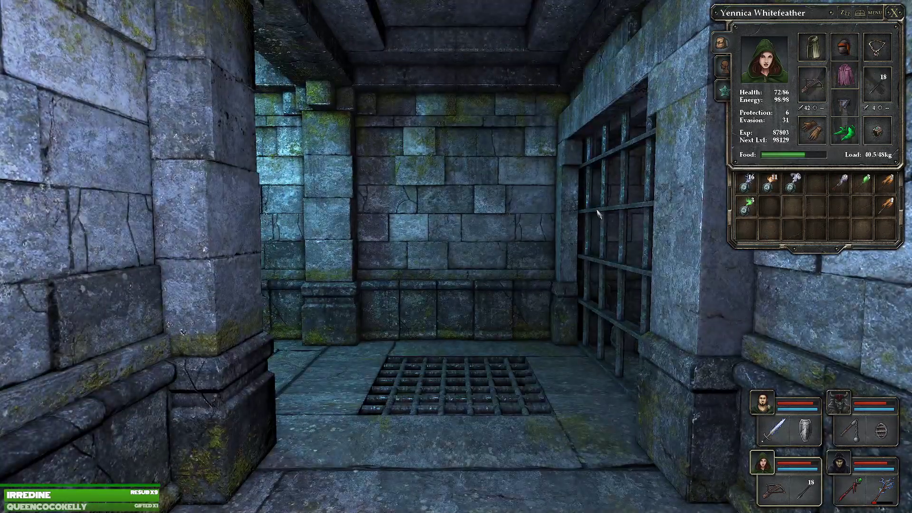
{"action": "key", "text": "w"}
{"action": "key", "text": "q"}
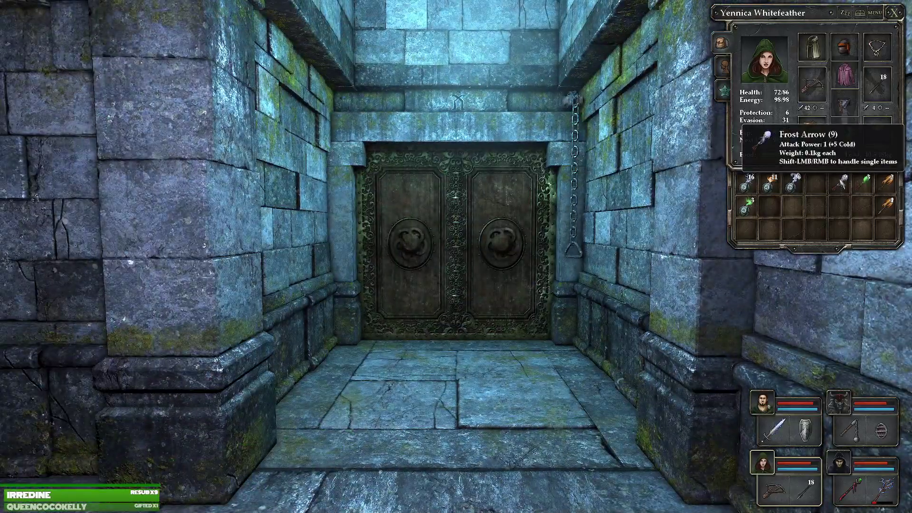
{"action": "key", "text": "w"}
{"action": "key", "text": "w"}
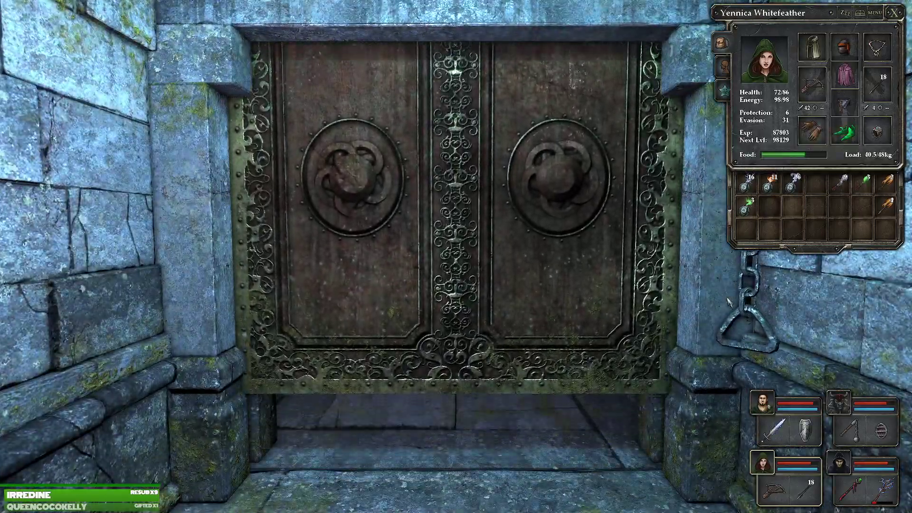
Advance down the corridor into the darker room facing the portcullis.
{"action": "key", "text": "w"}
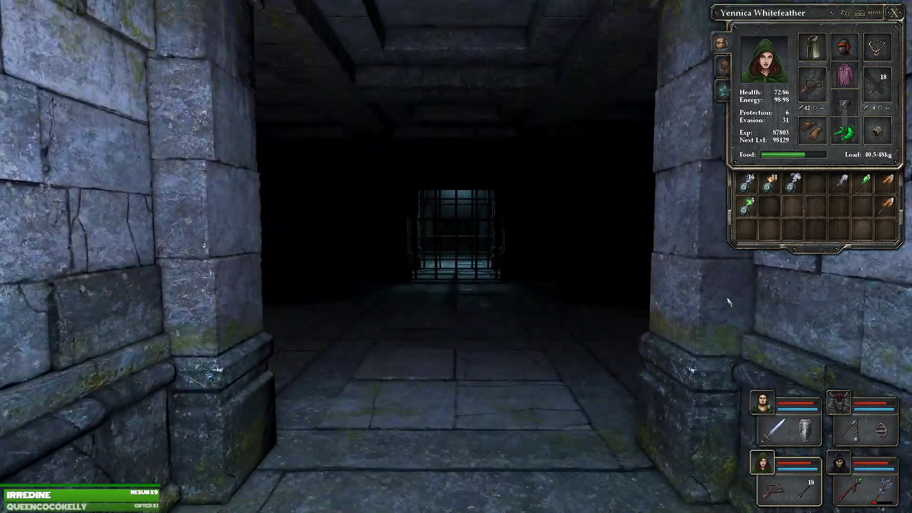
{"action": "key", "text": "w"}
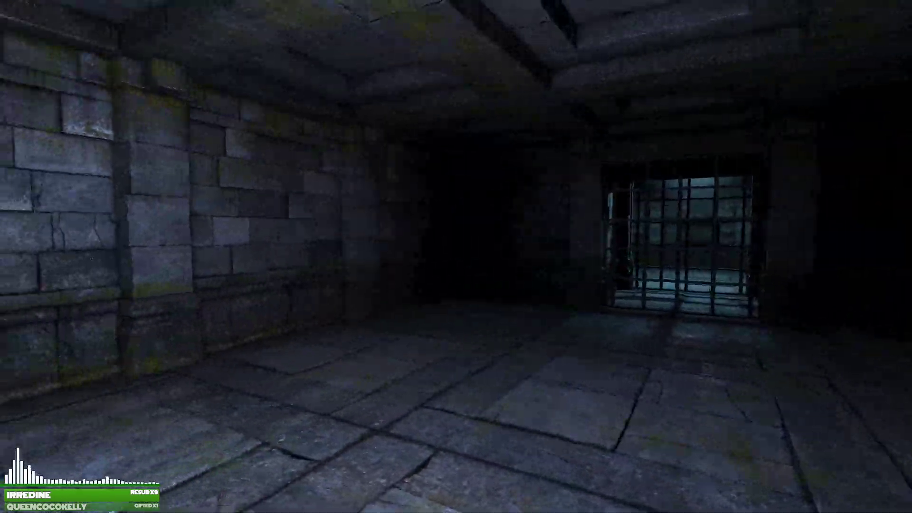
{"action": "key", "text": "e"}
{"action": "key", "text": "w"}
{"action": "key", "text": "w"}
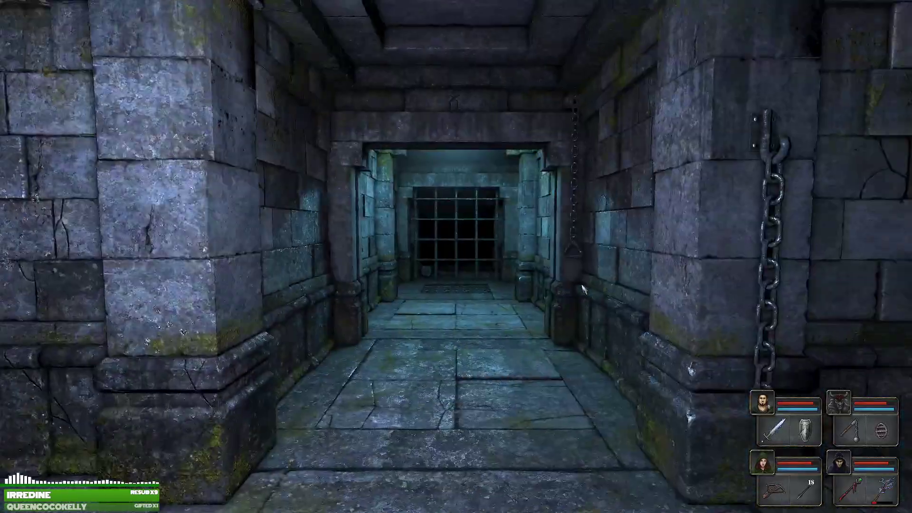
{"action": "key", "text": "w"}
{"action": "key", "text": "w"}
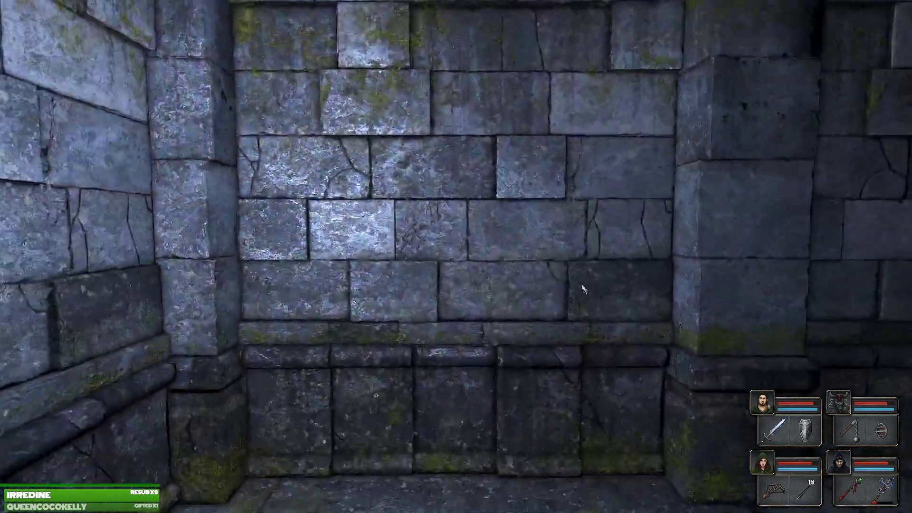
{"action": "key", "text": "q"}
{"action": "key", "text": "e"}
{"action": "key", "text": "w"}
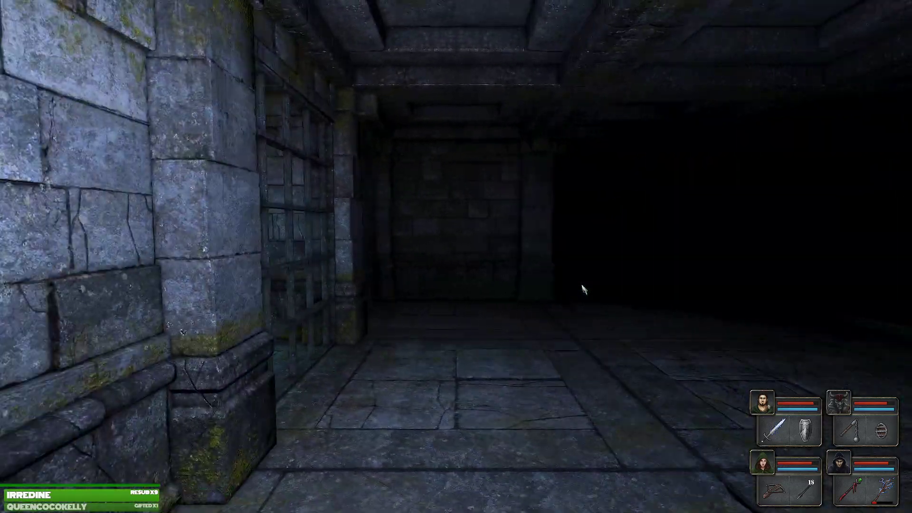
{"action": "key", "text": "q"}
{"action": "key", "text": "q"}
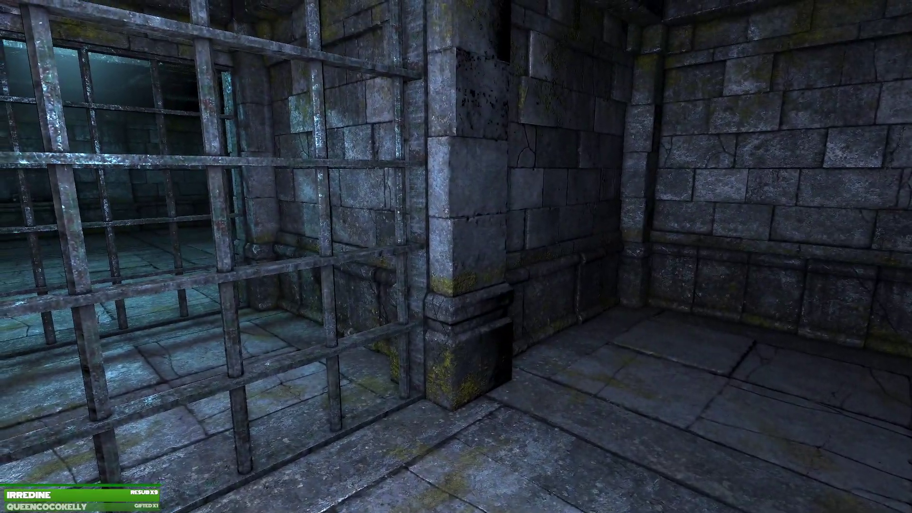
Free-look into the cell corner, check the map, then look down toward the floor grate.
{"action": "left_click_drag", "start_coordinate": [456, 257], "coordinate": [591, 294]}
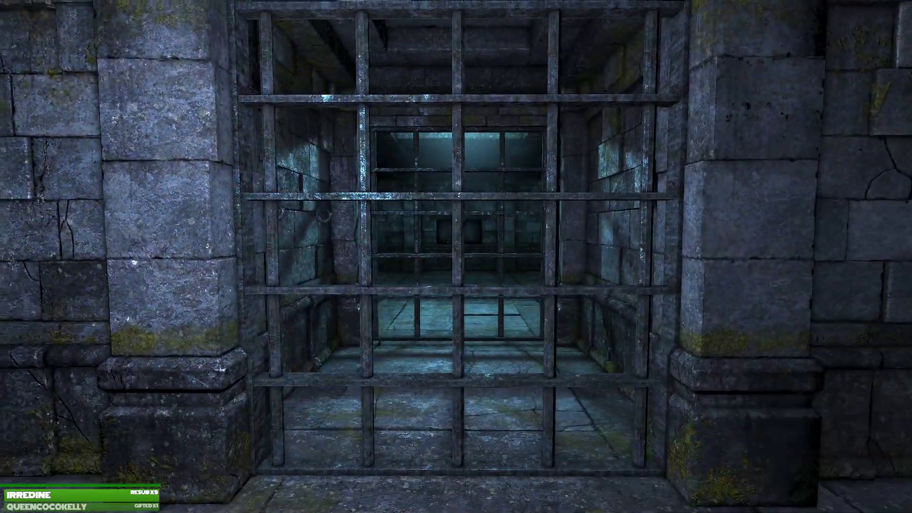
{"action": "left_click_drag", "start_coordinate": [591, 293], "coordinate": [357, 294]}
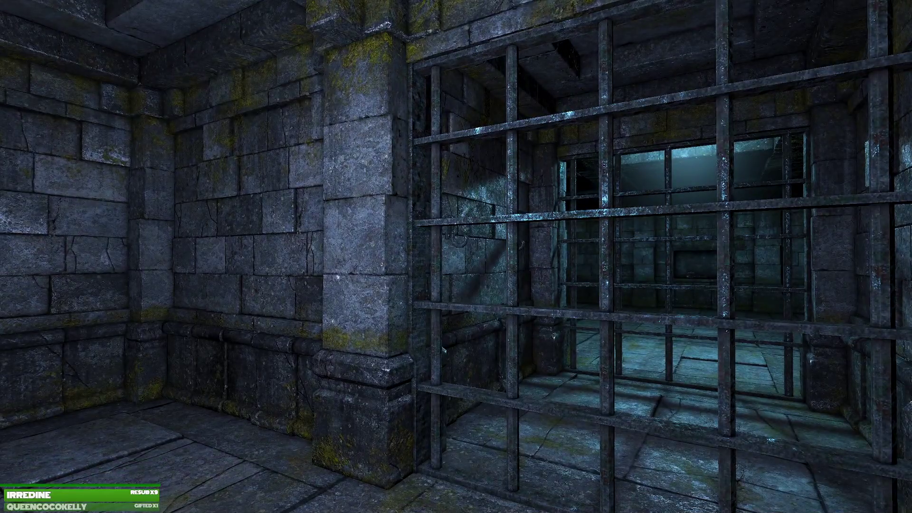
{"action": "left_click_drag", "start_coordinate": [456, 257], "coordinate": [590, 297]}
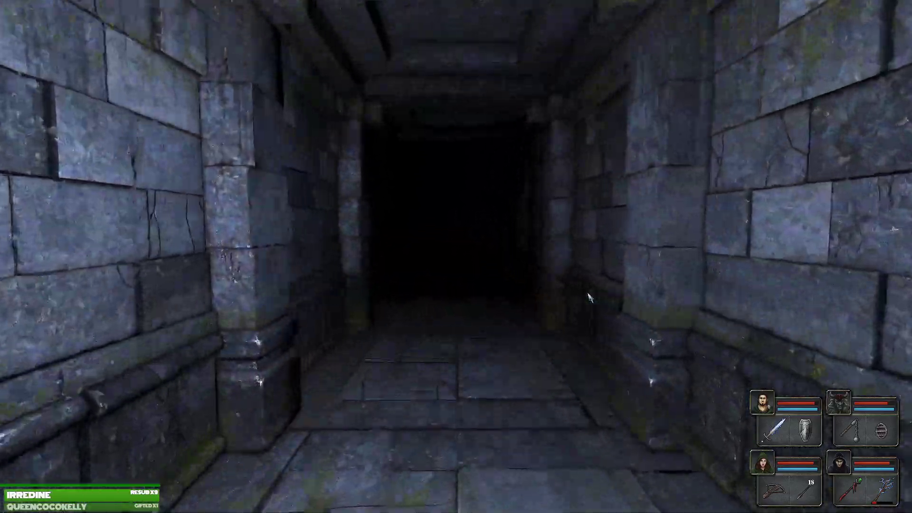
{"action": "key", "text": "Tab"}
{"action": "key", "text": "Tab"}
{"action": "key", "text": "w"}
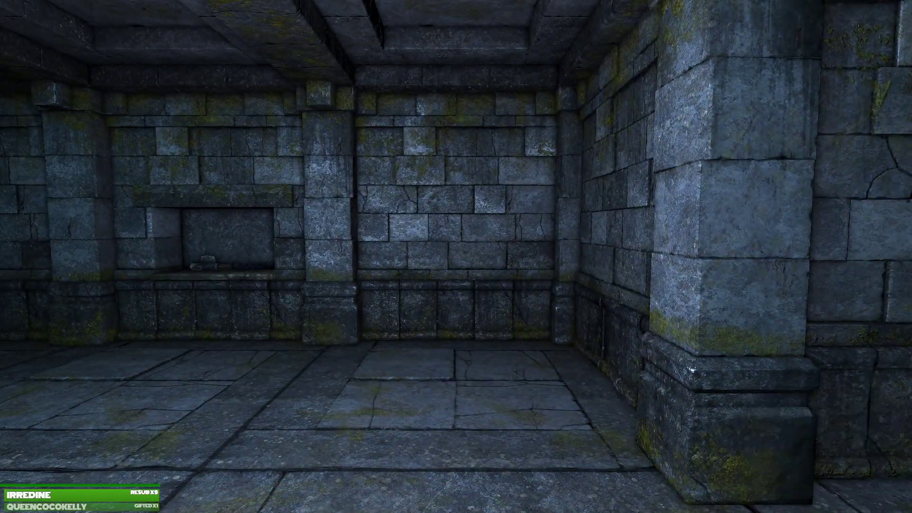
{"action": "left_click_drag", "start_coordinate": [620, 279], "coordinate": [357, 393]}
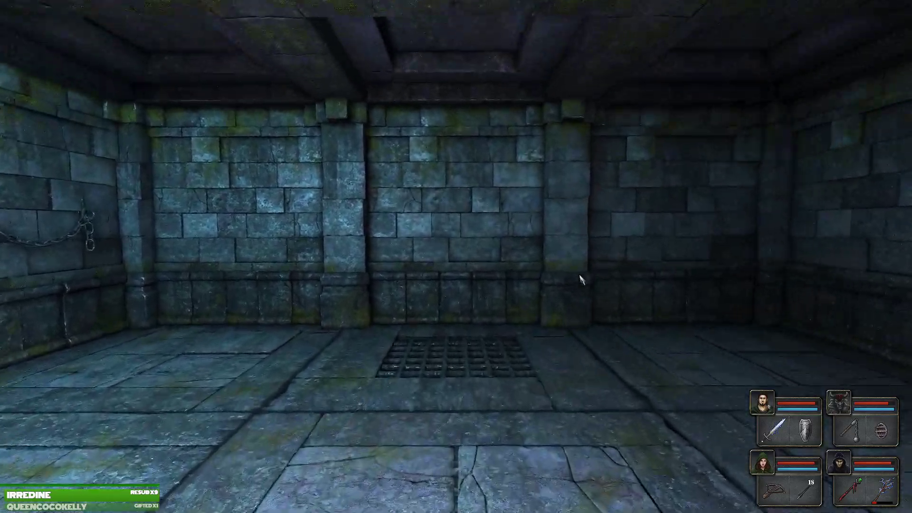
Walk to the hidden alcove, grab the Icefall Hammer, and turn toward the giant spider.
{"action": "key", "text": "w"}
{"action": "key", "text": "w"}
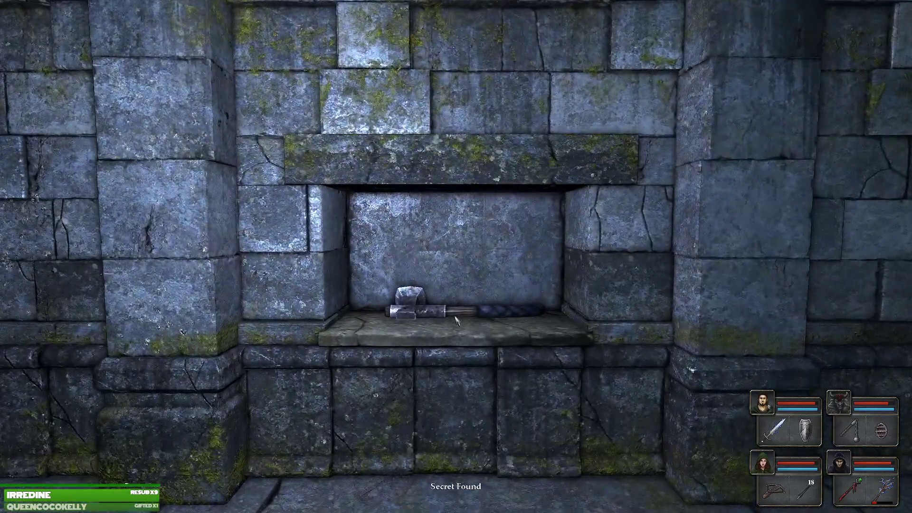
{"action": "key", "text": "q"}
{"action": "key", "text": "q"}
{"action": "key", "text": "q"}
{"action": "key", "text": "w"}
{"action": "key", "text": "q"}
{"action": "key", "text": "w"}
{"action": "key", "text": "q"}
{"action": "key", "text": "a"}
{"action": "key", "text": "a"}
{"action": "left_click", "coordinate": [407, 302]}
{"action": "key", "text": "e"}
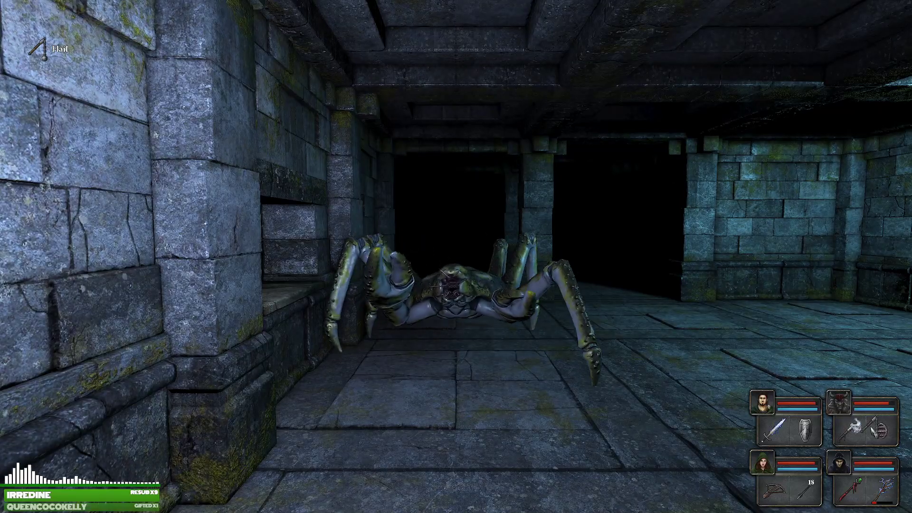
Kill the first spider with melee strikes and lightning, then toss the held flail down.
{"action": "right_click", "coordinate": [852, 428]}
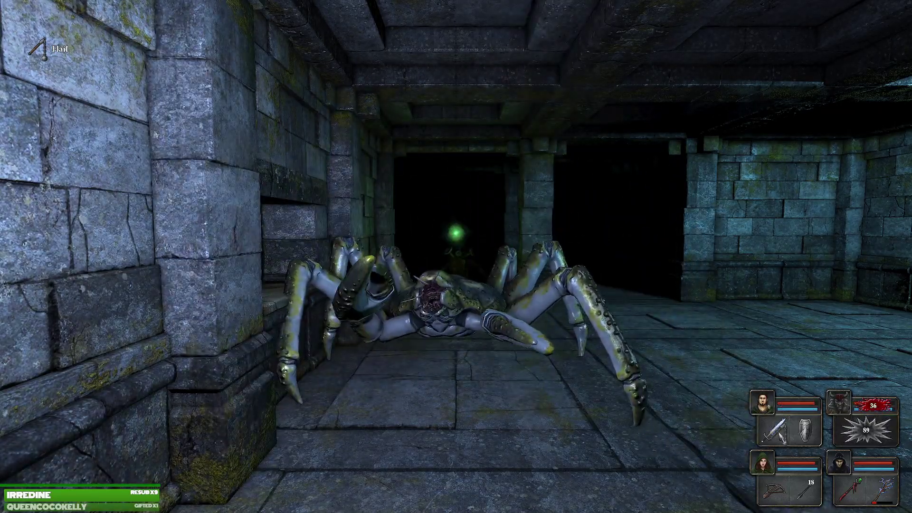
{"action": "right_click", "coordinate": [776, 428]}
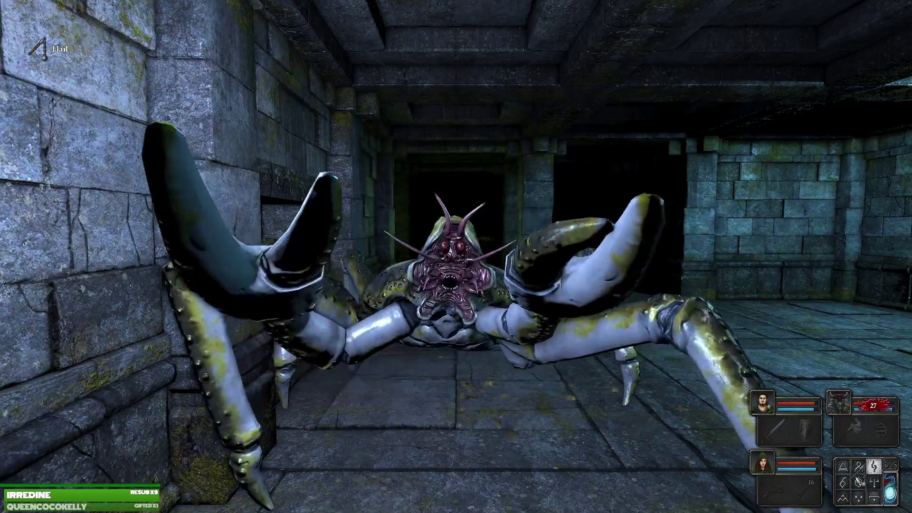
{"action": "right_click", "coordinate": [891, 495]}
{"action": "right_click", "coordinate": [788, 428]}
{"action": "right_click", "coordinate": [788, 491]}
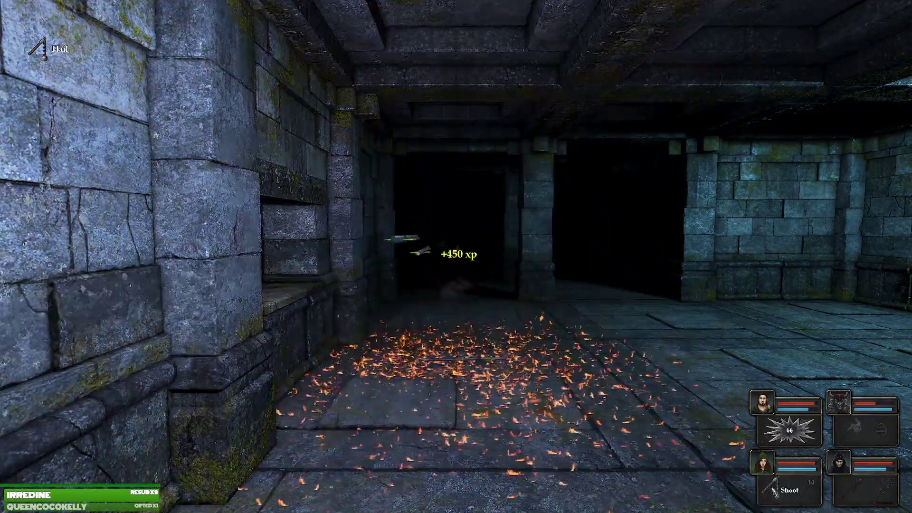
{"action": "left_click", "coordinate": [442, 236]}
Strike the ice creature with the sword, then advance toward the next spider.
{"action": "key", "text": "q"}
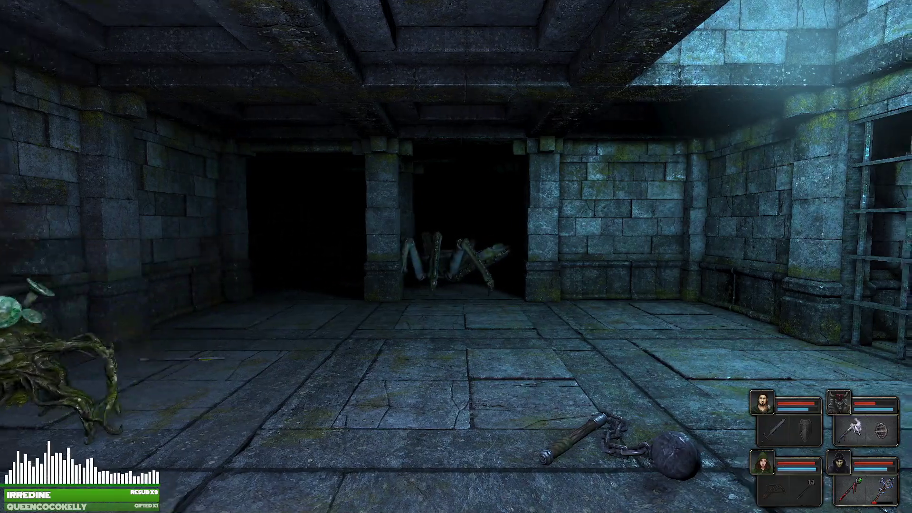
{"action": "key", "text": "q"}
{"action": "right_click", "coordinate": [852, 428]}
{"action": "key", "text": "e"}
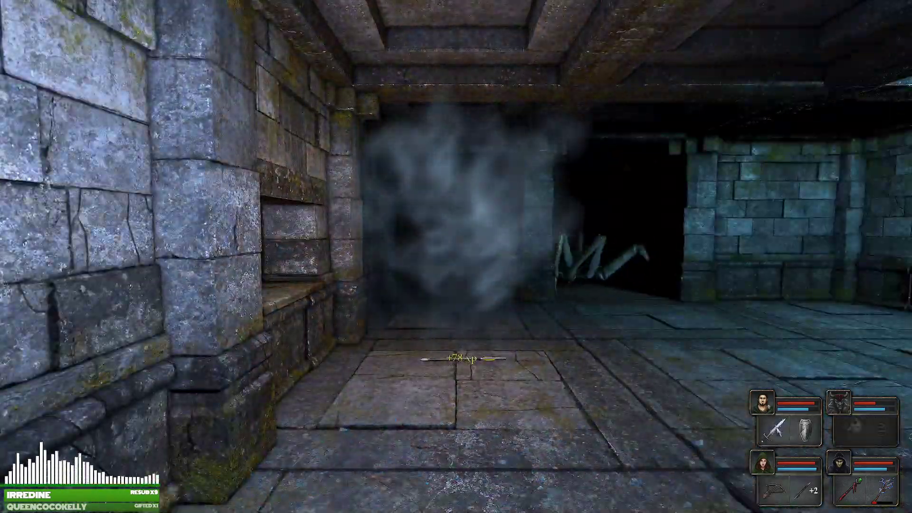
{"action": "key", "text": "w"}
{"action": "key", "text": "e"}
{"action": "key", "text": "w"}
{"action": "key", "text": "w"}
{"action": "key", "text": "w"}
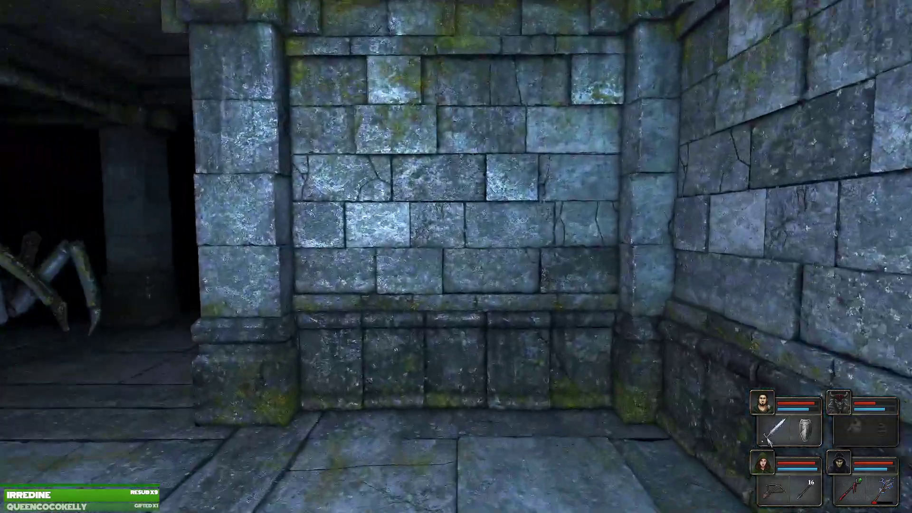
Hit the second spider with a lightning spell and a melee attack.
{"action": "key", "text": "q"}
{"action": "right_click", "coordinate": [884, 488]}
{"action": "left_click", "coordinate": [843, 467]}
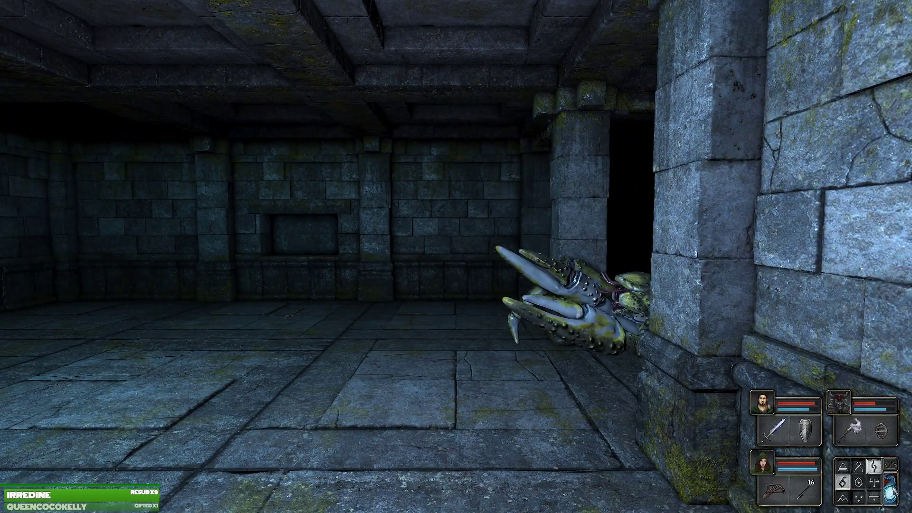
{"action": "left_click", "coordinate": [891, 491]}
{"action": "right_click", "coordinate": [775, 428]}
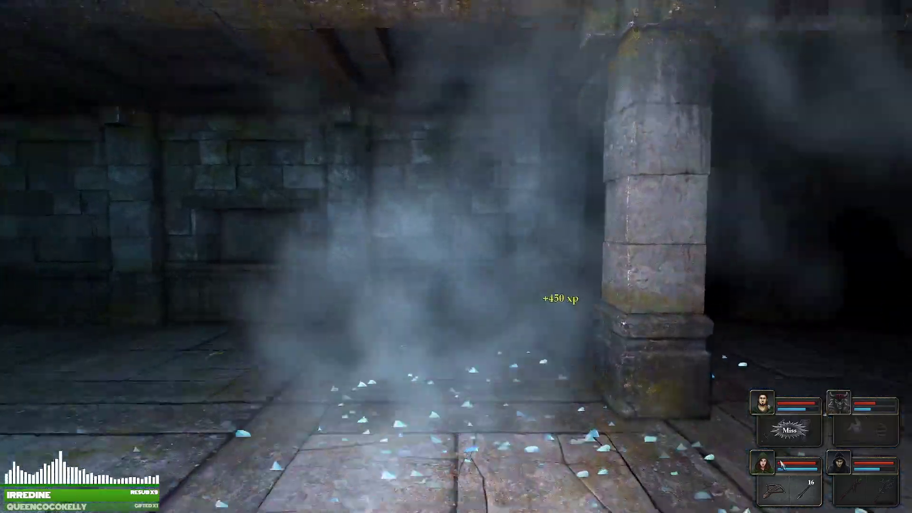
Reposition around the mushroom creature and shoot at it.
{"action": "key", "text": "e"}
{"action": "key", "text": "w"}
{"action": "key", "text": "s"}
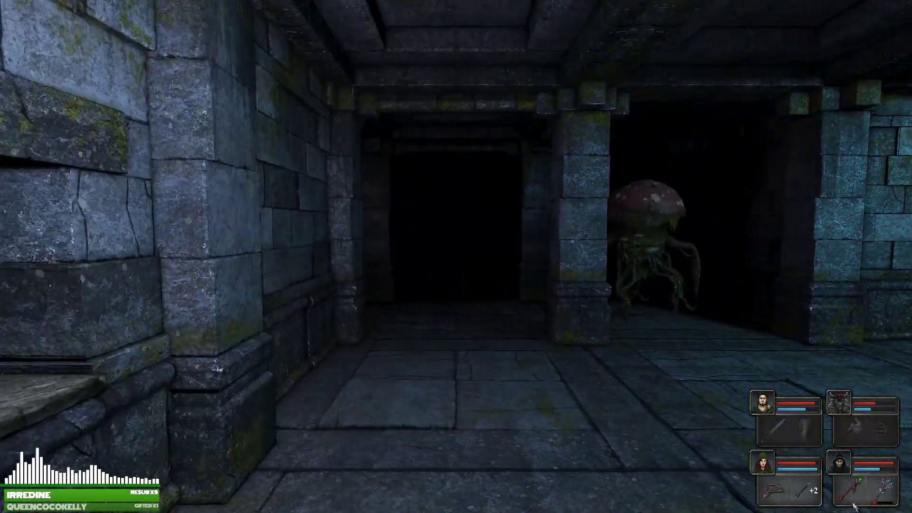
{"action": "key", "text": "e"}
{"action": "key", "text": "s"}
{"action": "right_click", "coordinate": [774, 491]}
Freeze the mushroom creature with frost, shatter it, and turn back to the corridor.
{"action": "key", "text": "q"}
{"action": "key", "text": "q"}
{"action": "right_click", "coordinate": [863, 428]}
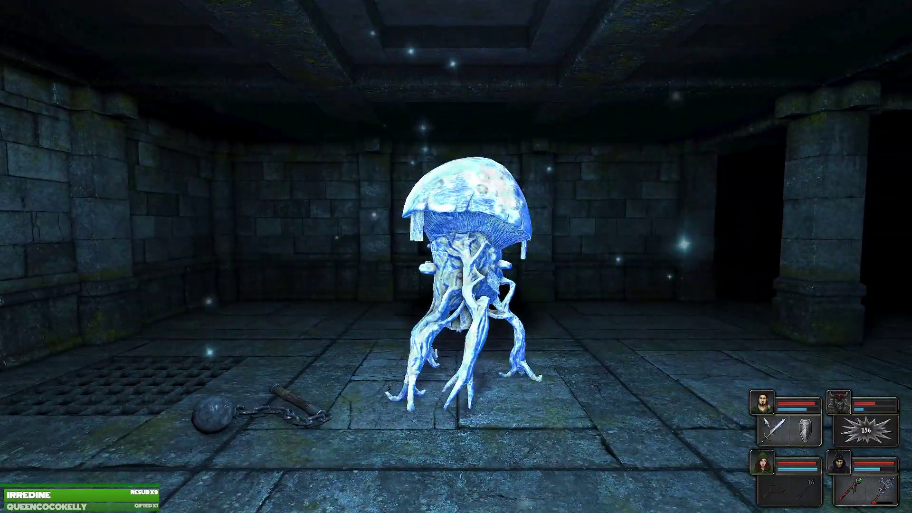
{"action": "right_click", "coordinate": [777, 431]}
{"action": "right_click", "coordinate": [768, 497]}
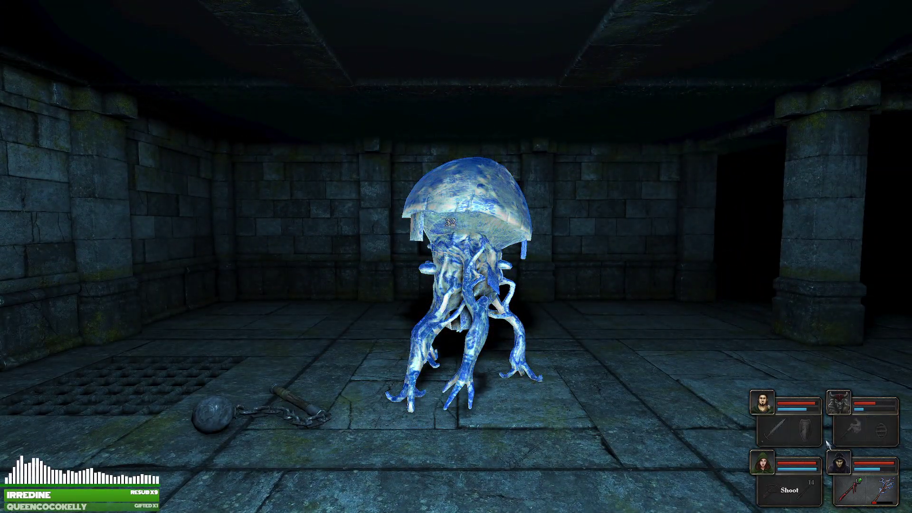
{"action": "right_click", "coordinate": [781, 430]}
{"action": "key", "text": "w"}
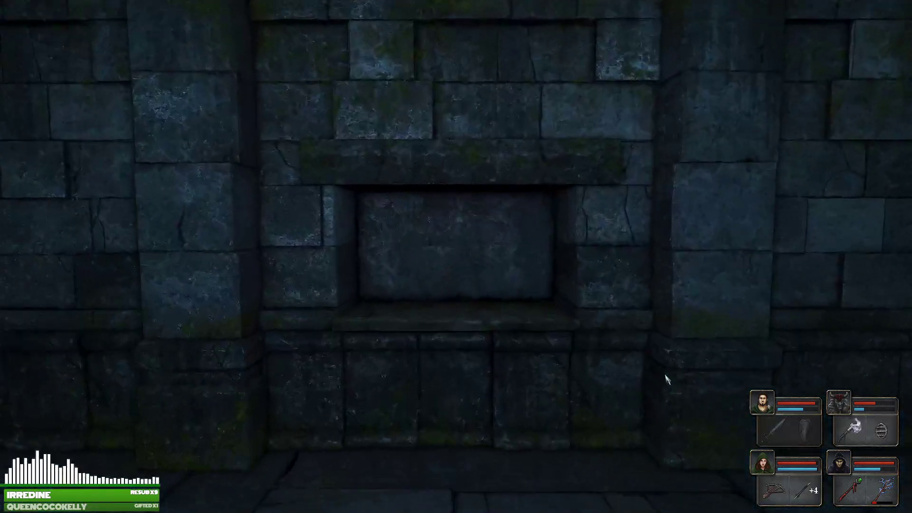
{"action": "key", "text": "q"}
{"action": "right_click", "coordinate": [867, 500]}
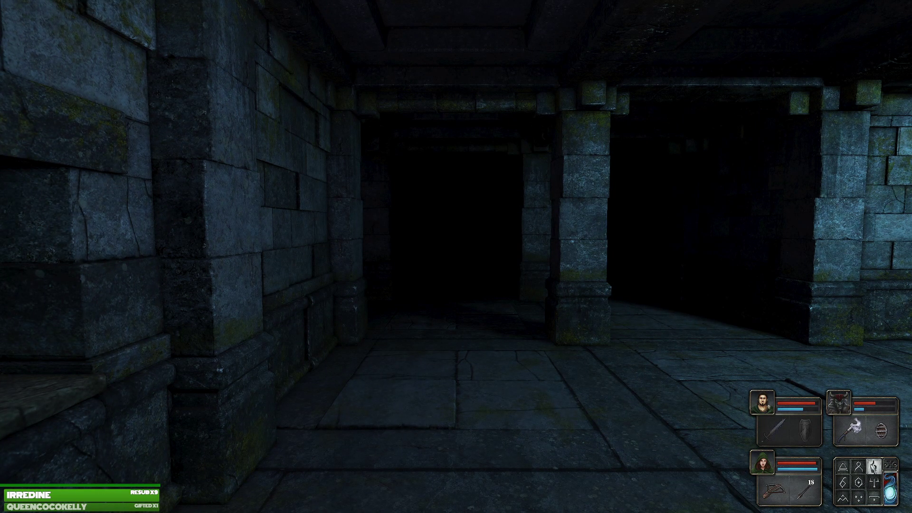
Cast the fire spell at the creature, then advance and sidestep along the corridor.
{"action": "left_click", "coordinate": [859, 467]}
{"action": "key", "text": "w"}
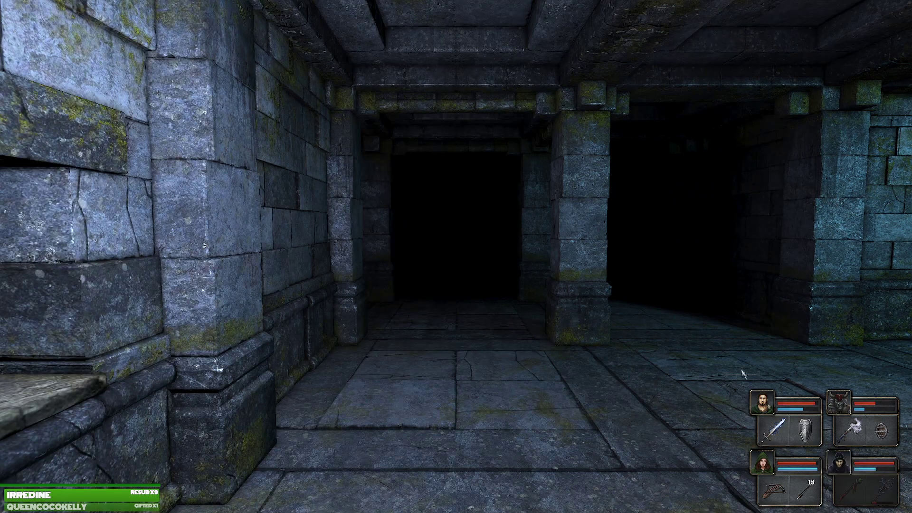
{"action": "key", "text": "w"}
{"action": "key", "text": "w"}
{"action": "key", "text": "d"}
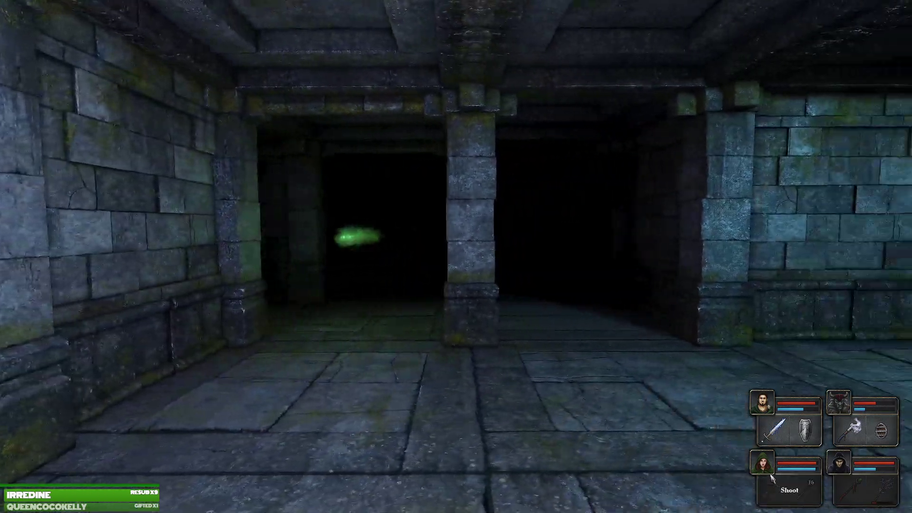
{"action": "key", "text": "d"}
{"action": "key", "text": "w"}
Close in on the enemy and attack it with the first champion.
{"action": "key", "text": "w"}
{"action": "key", "text": "q"}
{"action": "key", "text": "e"}
{"action": "key", "text": "q"}
{"action": "right_click", "coordinate": [775, 429]}
Check the dead-end alcove, return along the corridor and view Mork's inventory.
{"action": "key", "text": "q"}
{"action": "key", "text": "q"}
{"action": "key", "text": "w"}
{"action": "key", "text": "w"}
{"action": "key", "text": "q"}
{"action": "key", "text": "q"}
{"action": "key", "text": "w"}
{"action": "key", "text": "w"}
{"action": "key", "text": "e"}
{"action": "key", "text": "w"}
{"action": "key", "text": "w"}
{"action": "key", "text": "a"}
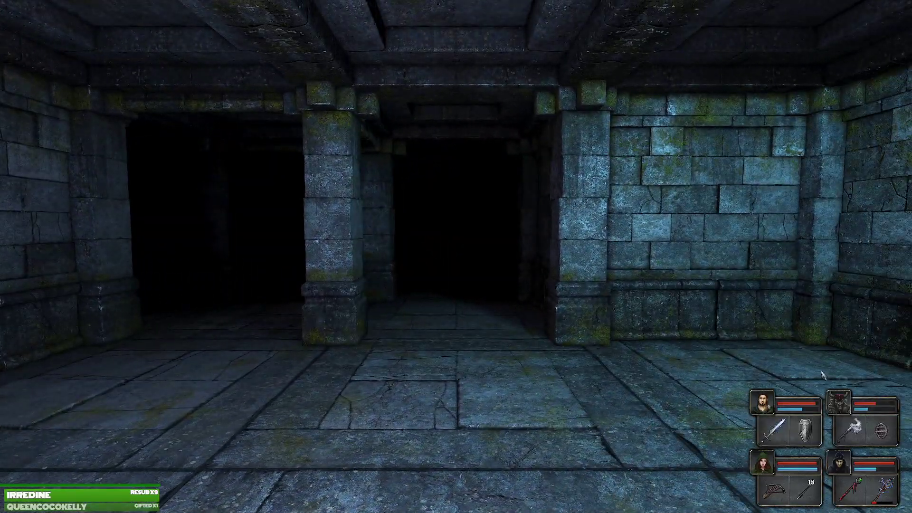
{"action": "left_click", "coordinate": [762, 403]}
{"action": "left_click", "coordinate": [840, 403]}
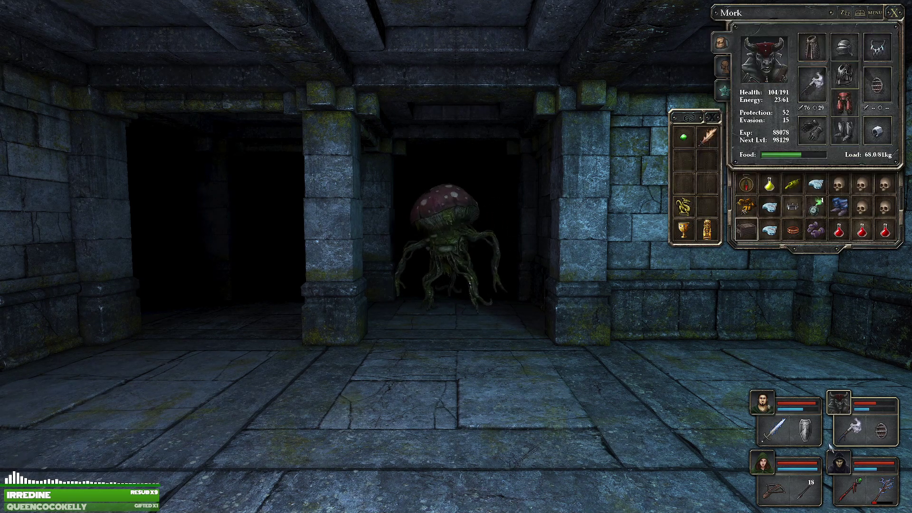
Shatter the mushroom creature with the Icefall Hammer and spear for 104 XP.
{"action": "key", "text": "s"}
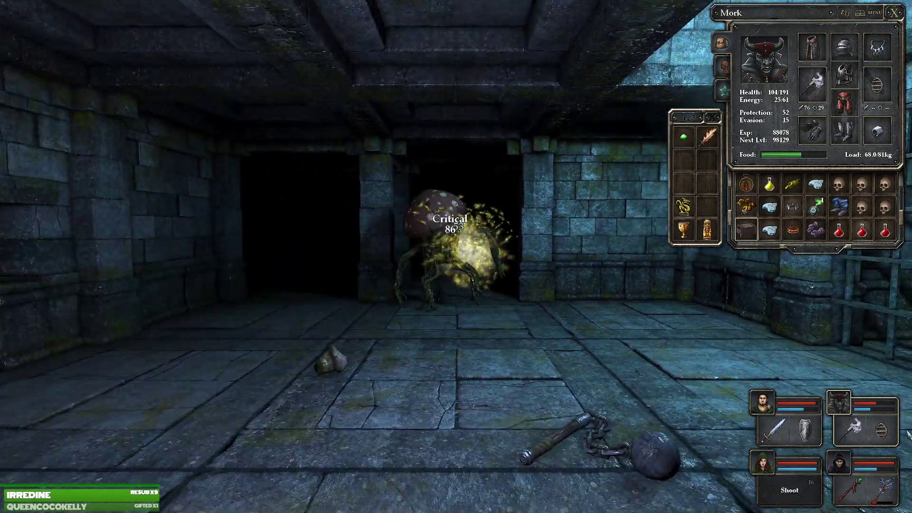
{"action": "key", "text": "e"}
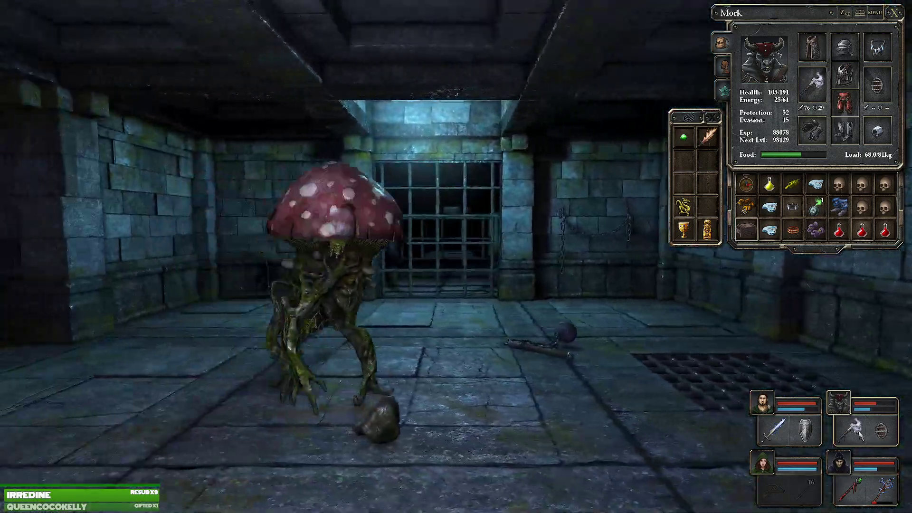
{"action": "right_click", "coordinate": [856, 427]}
{"action": "key", "text": "a"}
{"action": "key", "text": "d"}
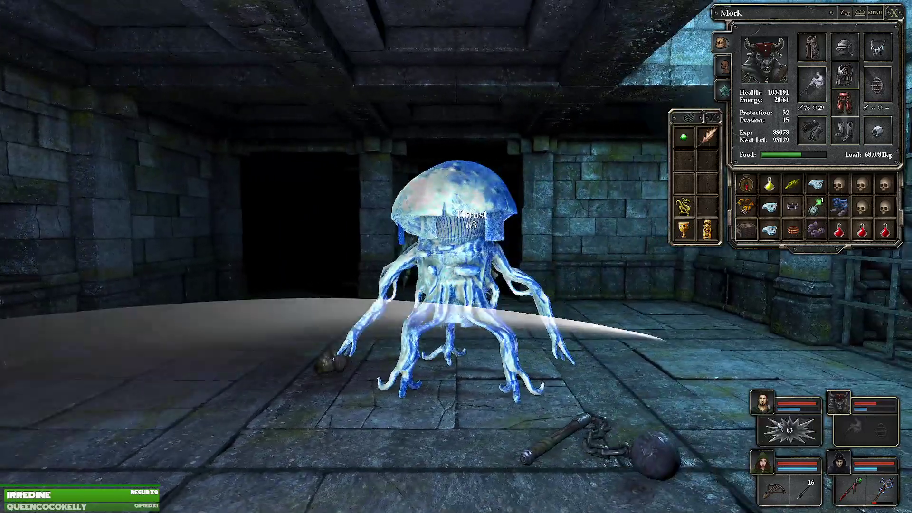
{"action": "right_click", "coordinate": [791, 429]}
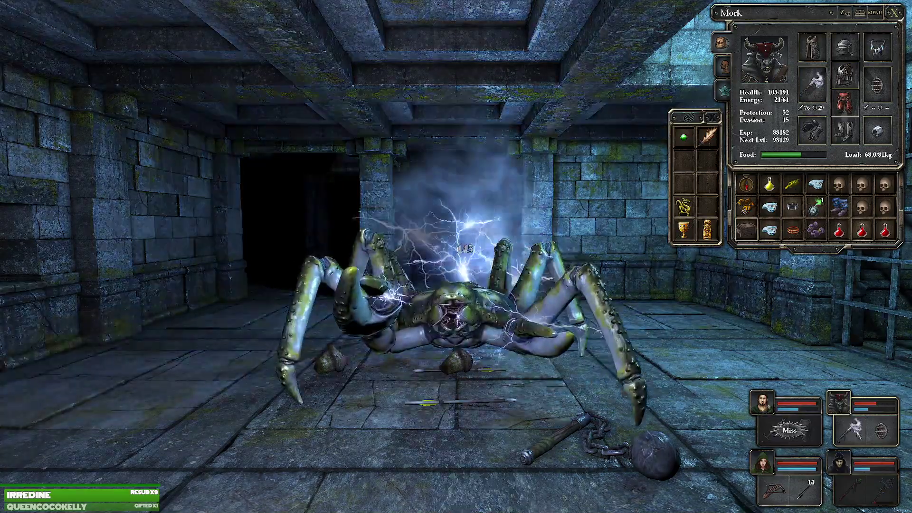
Kill the clawed spider for 450 XP and step back toward the flail.
{"action": "right_click", "coordinate": [777, 430]}
{"action": "right_click", "coordinate": [775, 488]}
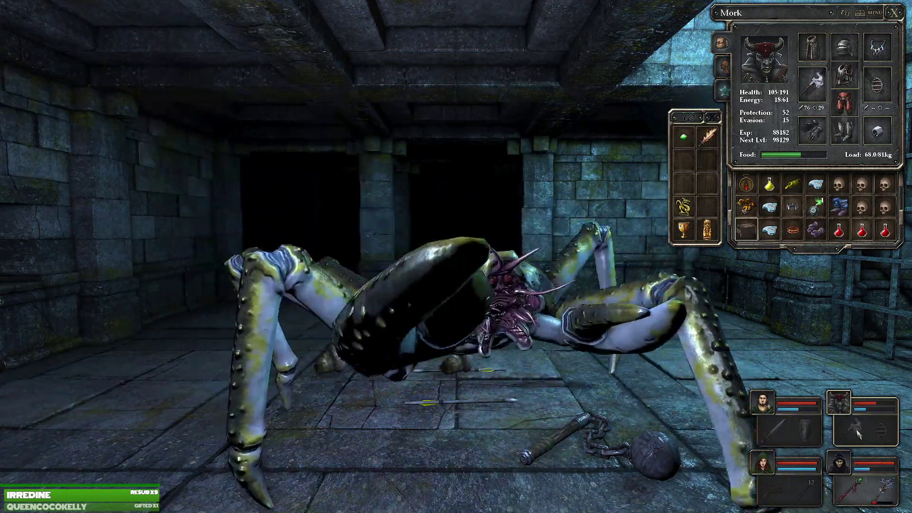
{"action": "right_click", "coordinate": [858, 431]}
{"action": "right_click", "coordinate": [857, 431]}
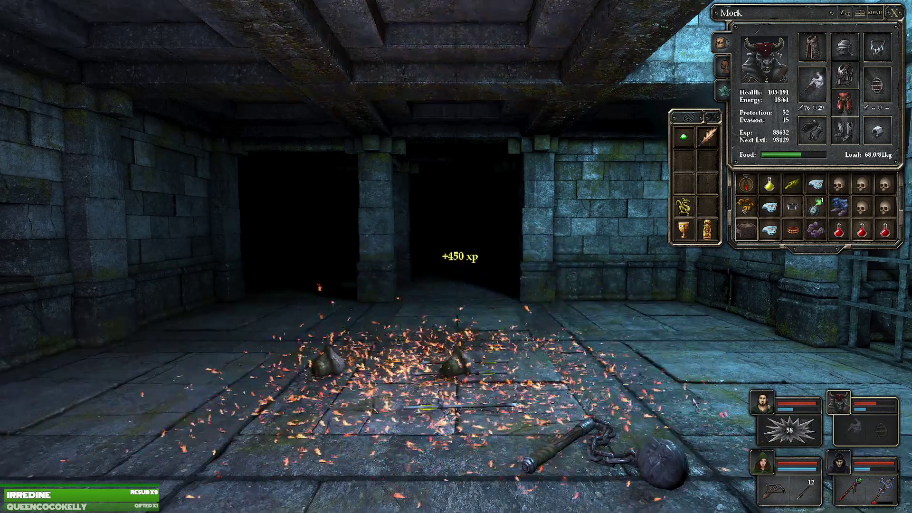
{"action": "key", "text": "w"}
{"action": "key", "text": "s"}
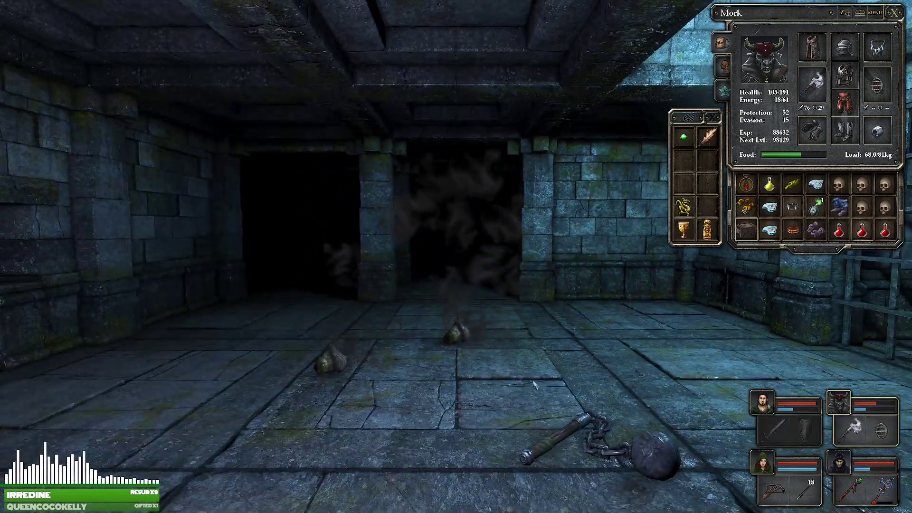
Shuffle the floor Flail and the Circlet of War between hand and floor.
{"action": "left_click", "coordinate": [577, 445]}
{"action": "left_click", "coordinate": [566, 435]}
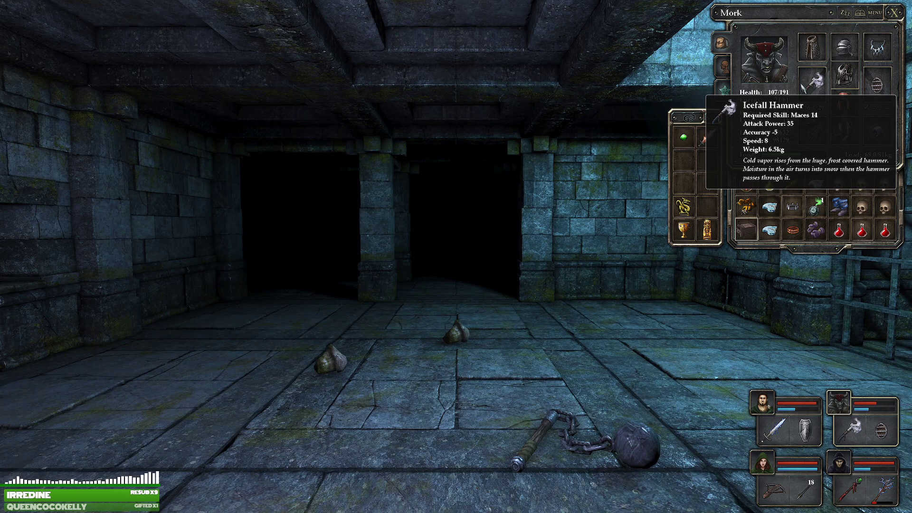
{"action": "left_click", "coordinate": [592, 442]}
{"action": "left_click", "coordinate": [816, 209]}
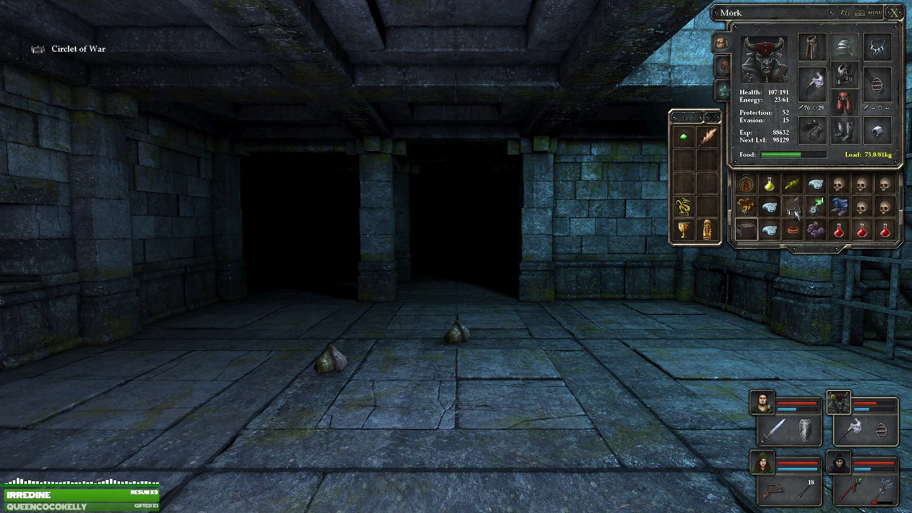
{"action": "left_click", "coordinate": [655, 470]}
{"action": "mouse_move", "coordinate": [792, 207]}
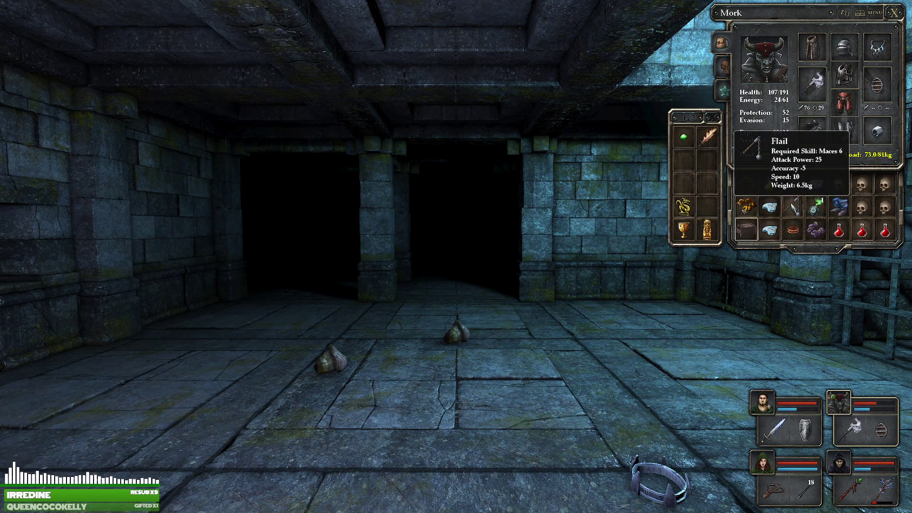
Drop the Flail from Mork's pack and pick up the Circlet of War.
{"action": "left_click", "coordinate": [793, 209]}
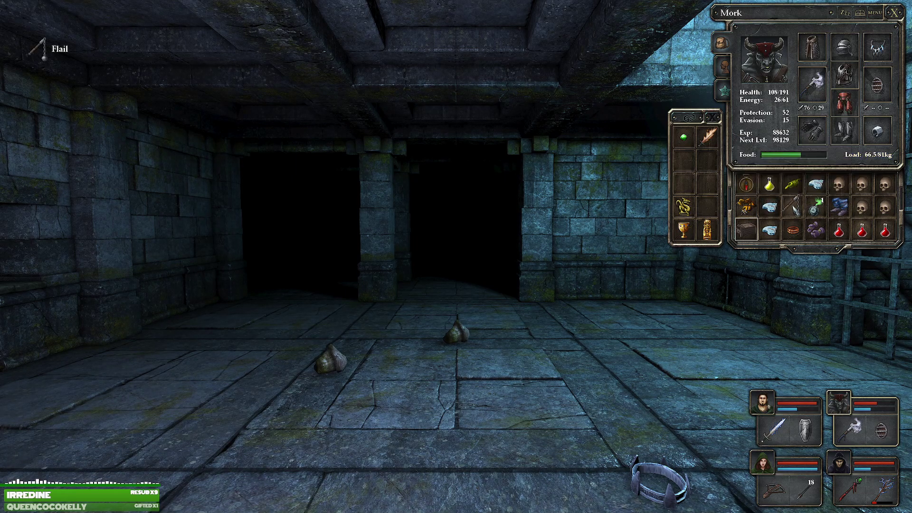
{"action": "left_click", "coordinate": [428, 399]}
{"action": "left_click", "coordinate": [660, 478]}
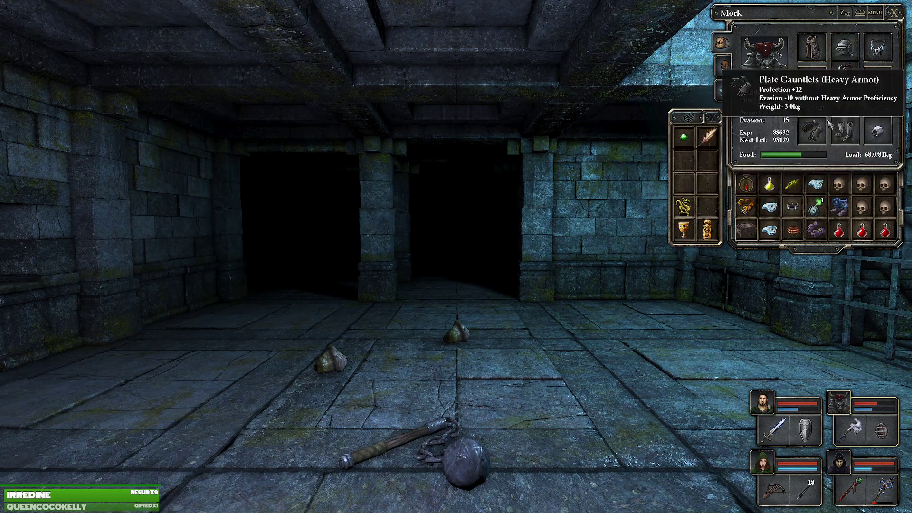
{"action": "mouse_move", "coordinate": [812, 85]}
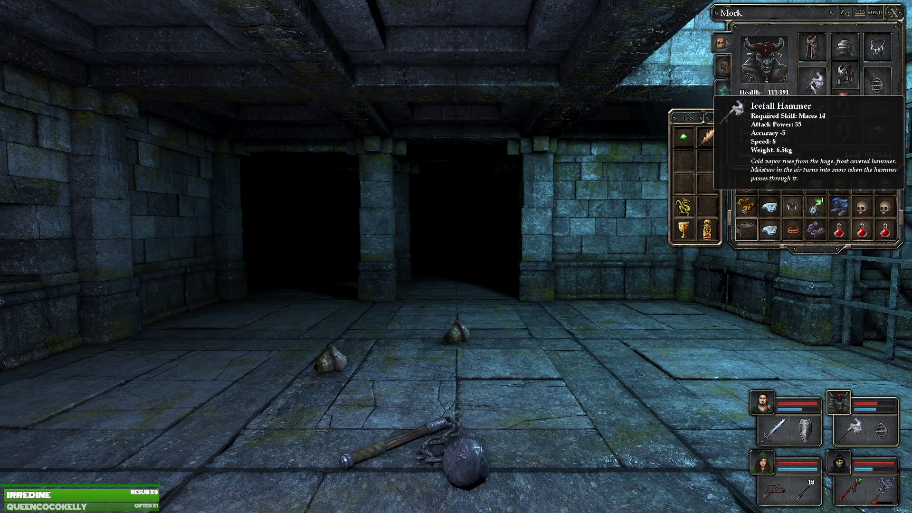
Leave the inventory, move into the portcullis room and grab a Herder Cap.
{"action": "key", "text": "Escape"}
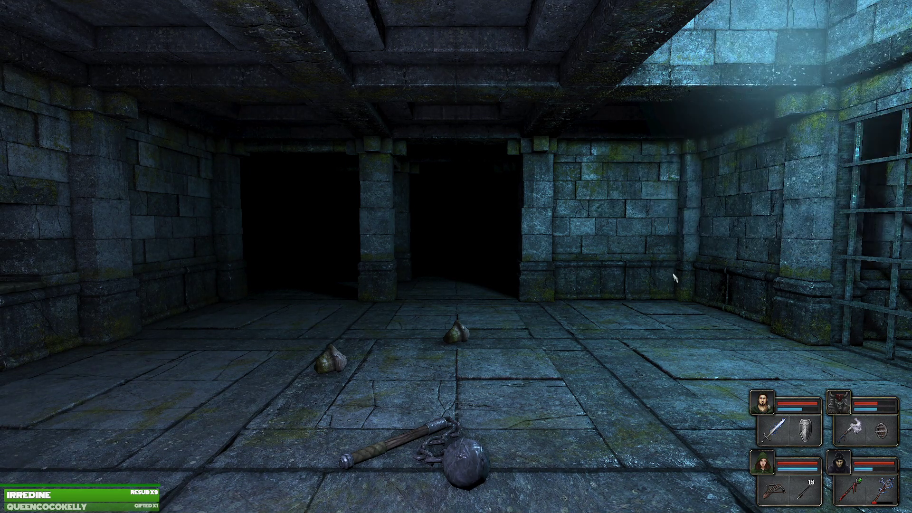
{"action": "key", "text": "w"}
{"action": "key", "text": "q"}
{"action": "key", "text": "w"}
{"action": "key", "text": "q"}
{"action": "key", "text": "q"}
{"action": "left_click", "coordinate": [438, 415]}
{"action": "key", "text": "w"}
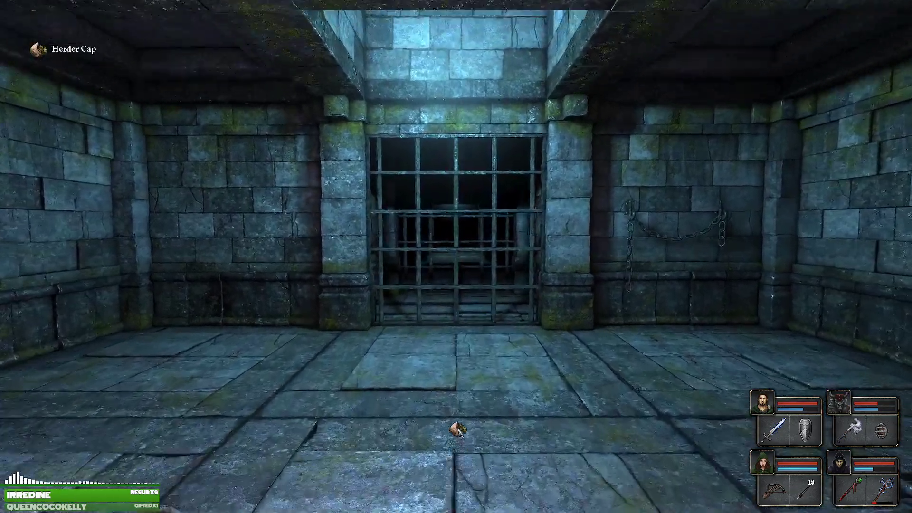
{"action": "key", "text": "q"}
Stow the first Herder Cap in the archer's pack and take a second one.
{"action": "key", "text": "1"}
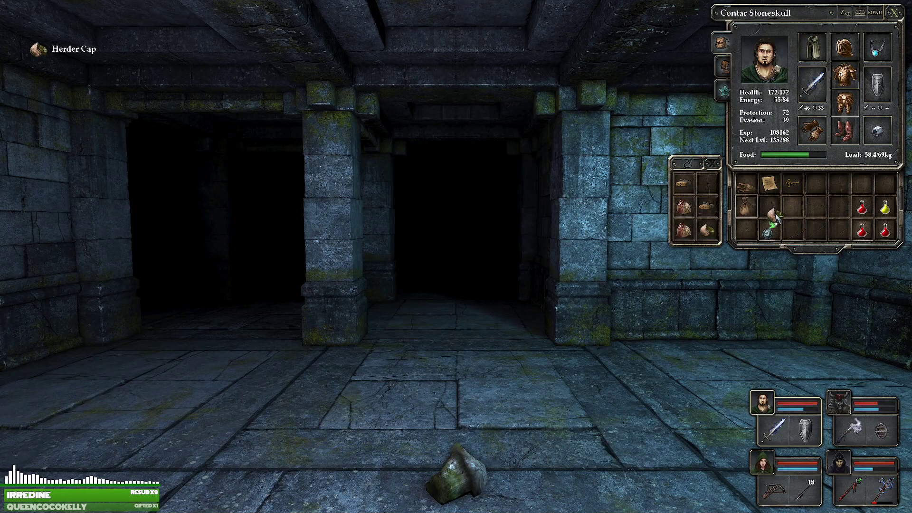
{"action": "key", "text": "2"}
{"action": "key", "text": "3"}
{"action": "key", "text": "4"}
{"action": "key", "text": "3"}
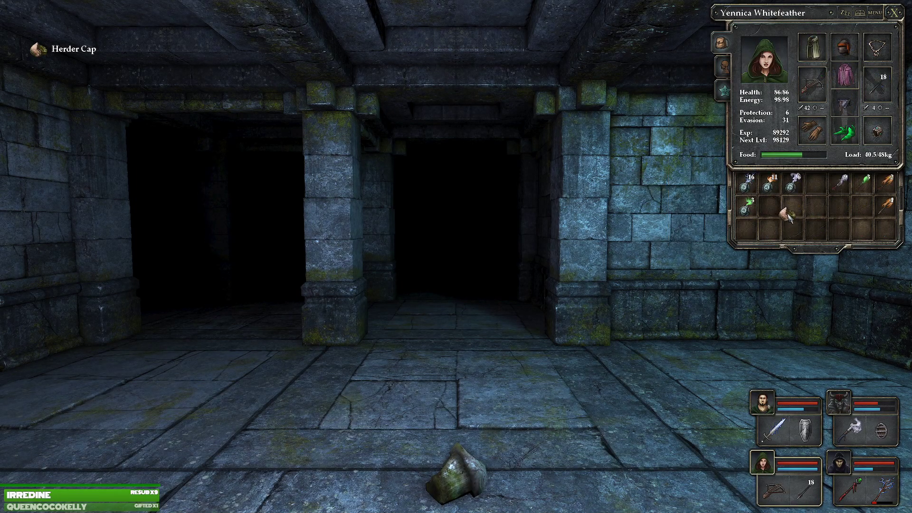
{"action": "left_click", "coordinate": [748, 229]}
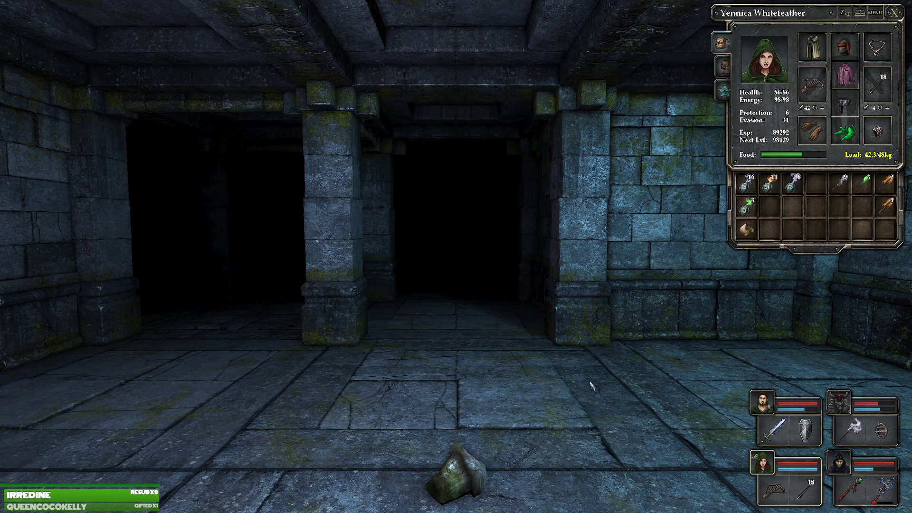
{"action": "left_click", "coordinate": [456, 473]}
{"action": "left_click", "coordinate": [770, 229]}
Move a Herder Cap into the fighter's pack.
{"action": "key", "text": "w"}
{"action": "key", "text": "q"}
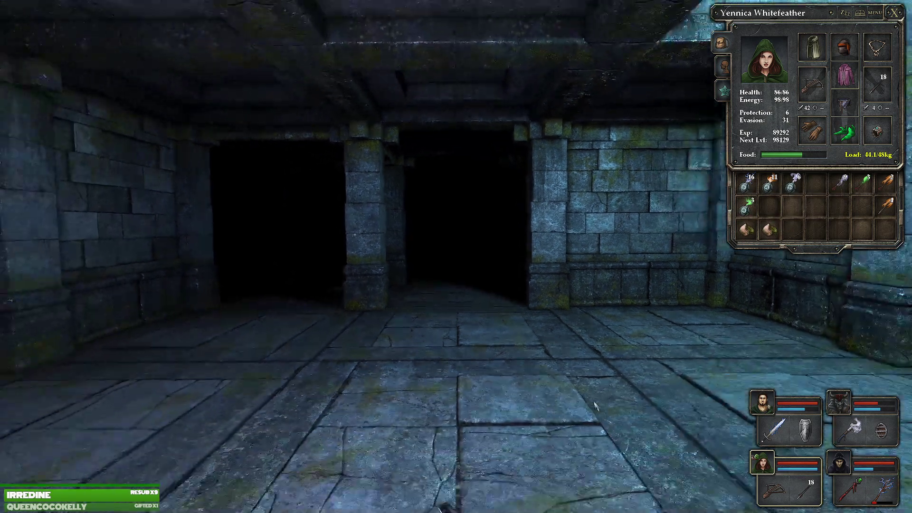
{"action": "key", "text": "s"}
{"action": "left_click", "coordinate": [770, 230]}
{"action": "key", "text": "4"}
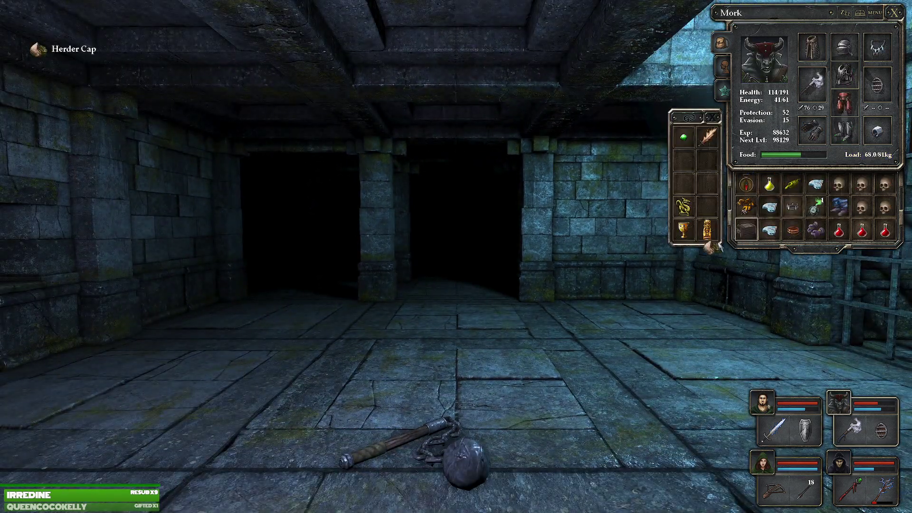
{"action": "key", "text": "4"}
{"action": "key", "text": "3"}
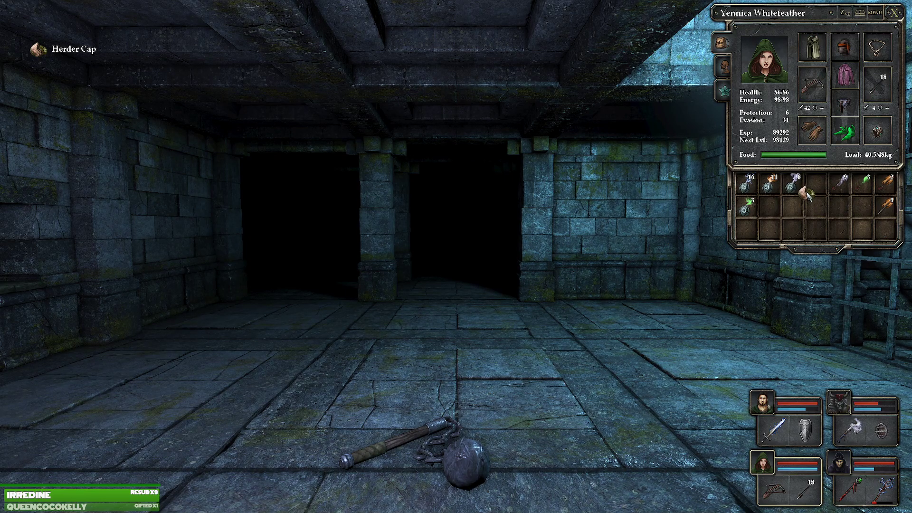
{"action": "key", "text": "1"}
{"action": "left_click", "coordinate": [796, 210]}
Pick the Flail back up from the floor and approach the wall alcove.
{"action": "key", "text": "2"}
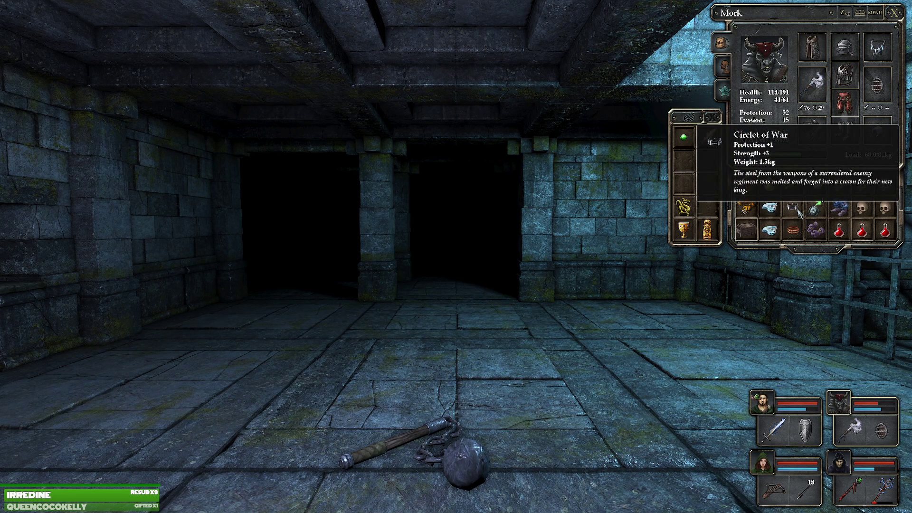
{"action": "key", "text": "1"}
{"action": "left_click", "coordinate": [417, 442]}
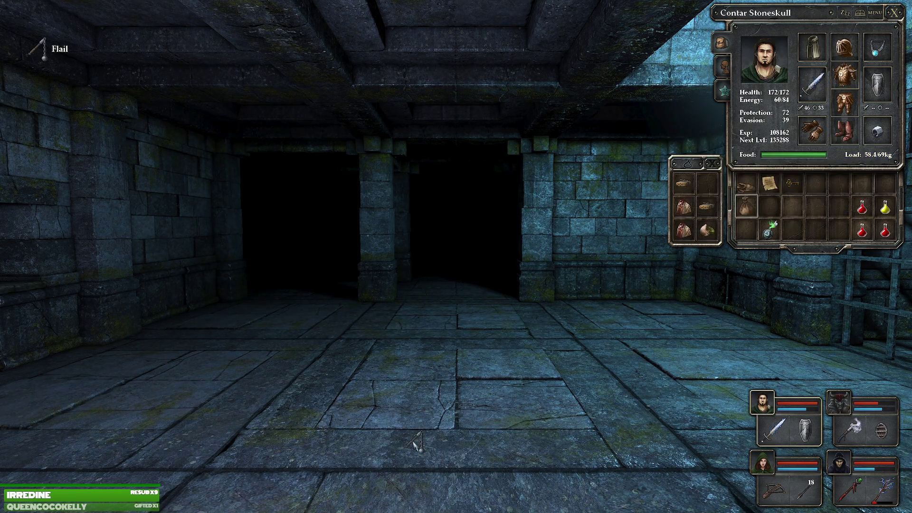
{"action": "key", "text": "e"}
{"action": "key", "text": "q"}
Place the Flail in the wall alcove and head for the dark corridor.
{"action": "left_click", "coordinate": [428, 307]}
{"action": "key", "text": "q"}
{"action": "key", "text": "w"}
{"action": "key", "text": "Escape"}
{"action": "key", "text": "w"}
{"action": "key", "text": "w"}
{"action": "key", "text": "q"}
{"action": "key", "text": "q"}
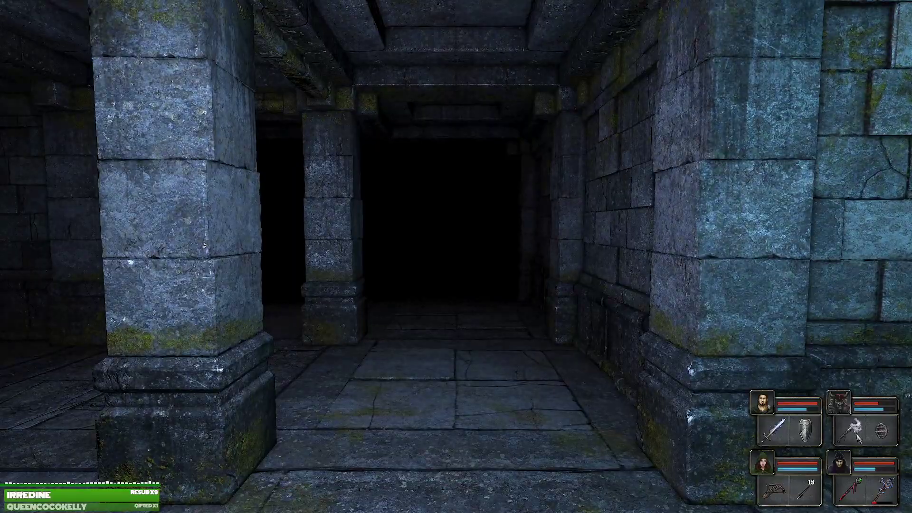
Enter the new corridor and check Mork's equipped Icefall Hammer.
{"action": "key", "text": "w"}
{"action": "key", "text": "w"}
{"action": "key", "text": "w"}
{"action": "key", "text": "q"}
{"action": "key", "text": "w"}
{"action": "key", "text": "q"}
{"action": "left_click", "coordinate": [838, 404]}
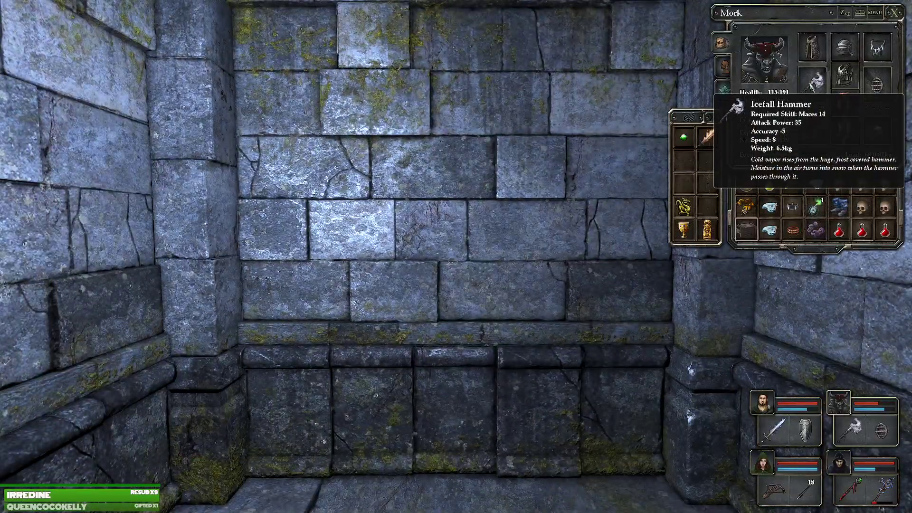
{"action": "key", "text": "q"}
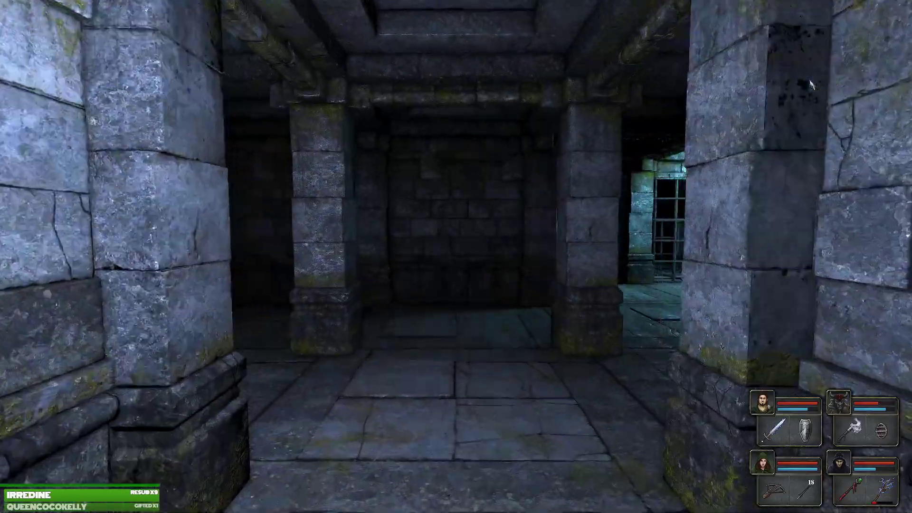
Walk down the long dark corridor and glance at the dungeon map.
{"action": "key", "text": "w"}
{"action": "key", "text": "e"}
{"action": "key", "text": "w"}
{"action": "key", "text": "q"}
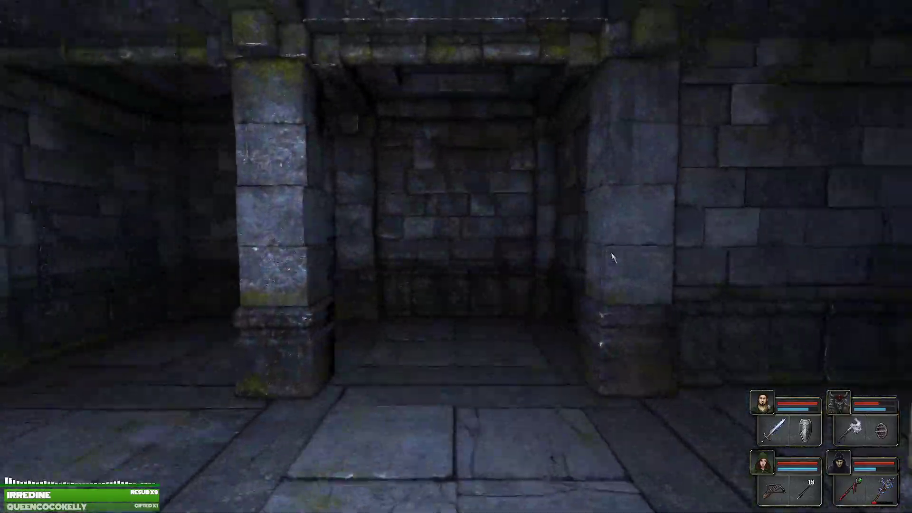
{"action": "key", "text": "q"}
{"action": "key", "text": "q"}
{"action": "key", "text": "w"}
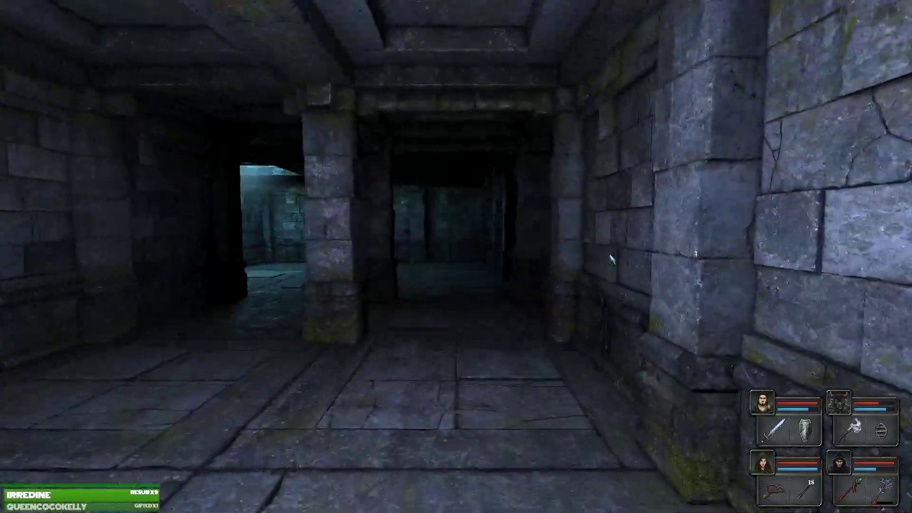
{"action": "key", "text": "w"}
{"action": "key", "text": "Tab"}
{"action": "key", "text": "Tab"}
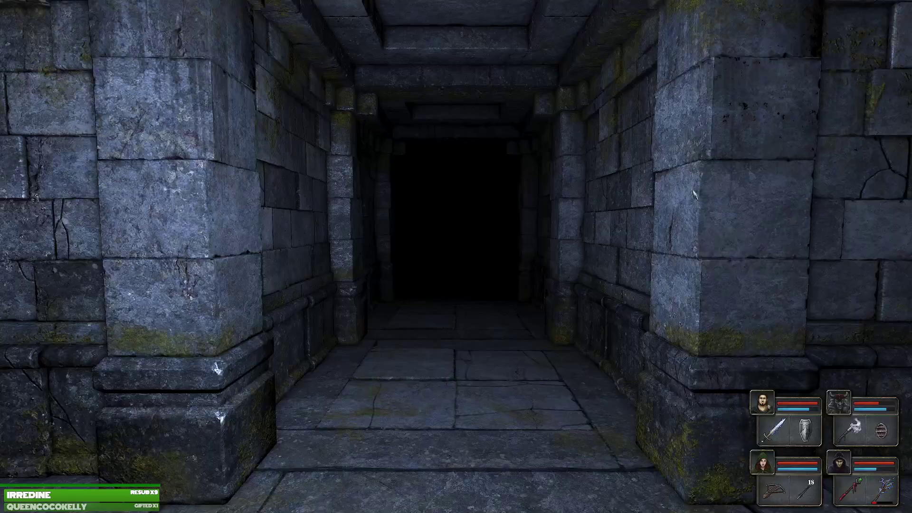
Kill the clawed spider with melee, lightning and an archer shot for 450 XP.
{"action": "key", "text": "w"}
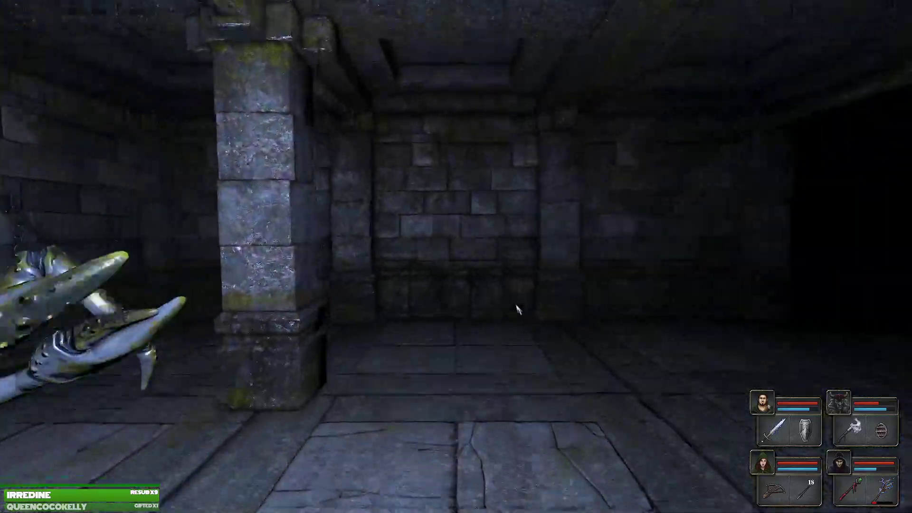
{"action": "key", "text": "w"}
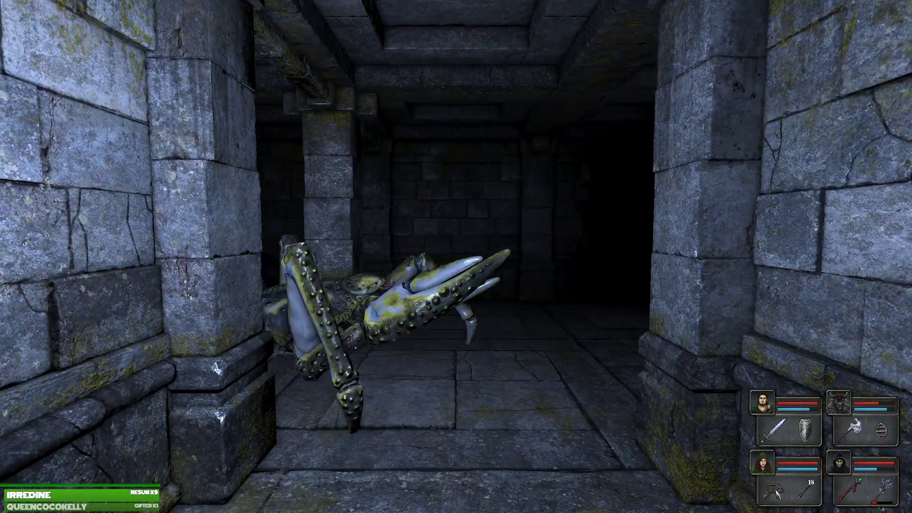
{"action": "key", "text": "s"}
{"action": "right_click", "coordinate": [788, 428]}
{"action": "left_click", "coordinate": [890, 489]}
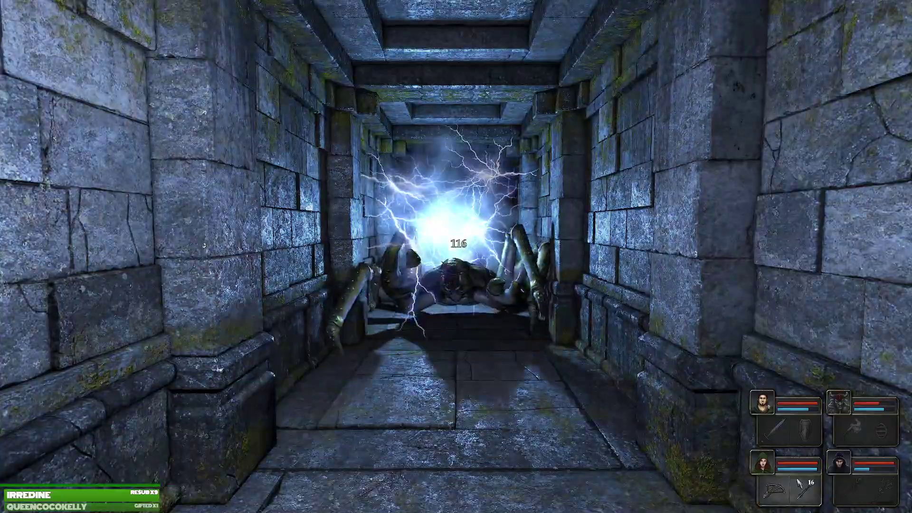
{"action": "key", "text": "s"}
{"action": "right_click", "coordinate": [788, 483]}
{"action": "key", "text": "w"}
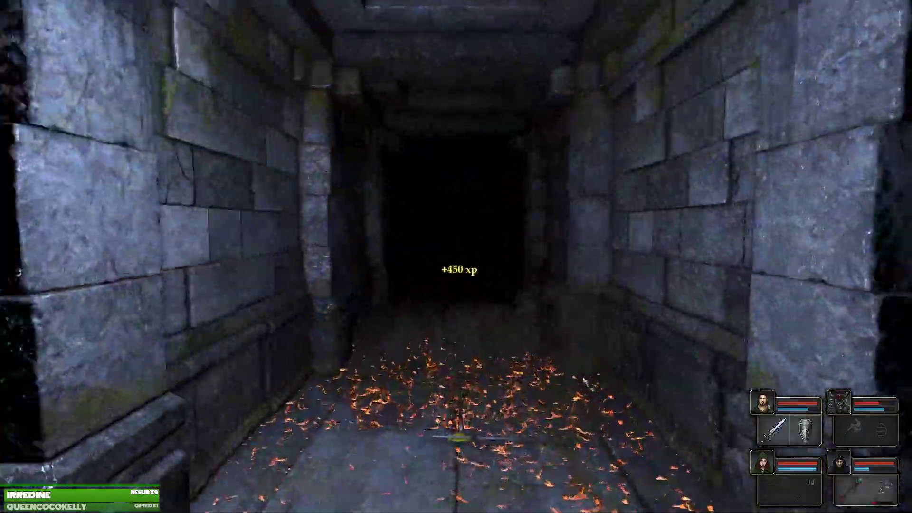
Walk past the chained wall and advance toward the dark corridor's doorway.
{"action": "key", "text": "e"}
{"action": "key", "text": "w"}
{"action": "key", "text": "w"}
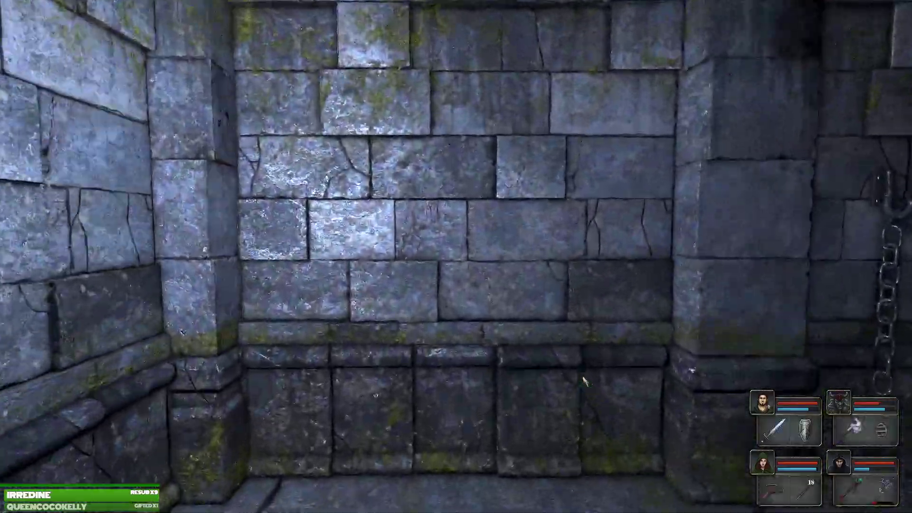
{"action": "key", "text": "e"}
{"action": "key", "text": "q"}
{"action": "key", "text": "w"}
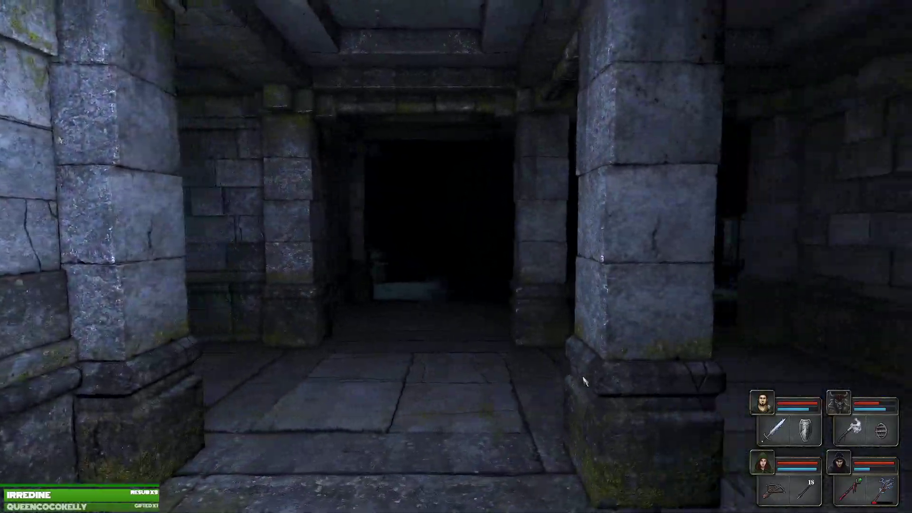
{"action": "key", "text": "w"}
{"action": "key", "text": "w"}
{"action": "key", "text": "w"}
{"action": "key", "text": "w"}
Leave the dead end via the pillared corridor toward the portcullis room, then check the automap.
{"action": "key", "text": "q"}
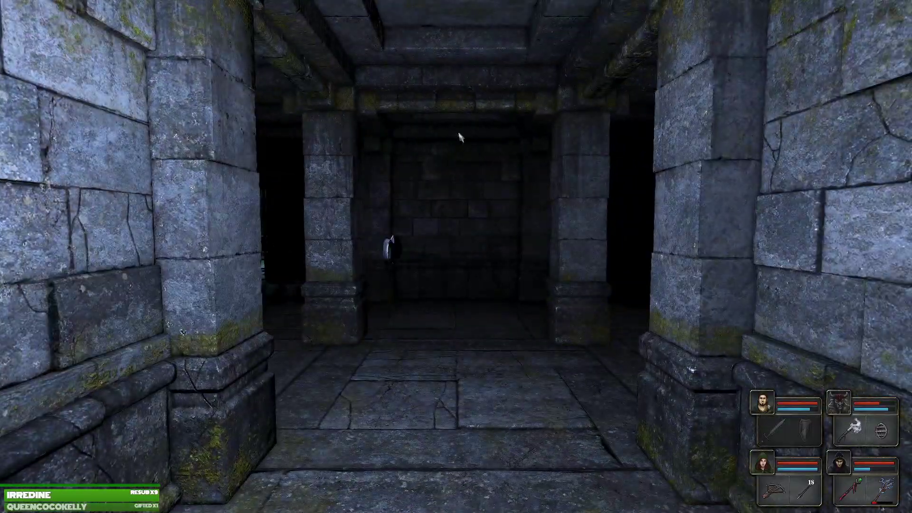
{"action": "key", "text": "e"}
{"action": "key", "text": "e"}
{"action": "key", "text": "e"}
{"action": "key", "text": "w"}
{"action": "key", "text": "w"}
{"action": "key", "text": "e"}
{"action": "key", "text": "e"}
{"action": "key", "text": "w"}
{"action": "key", "text": "e"}
{"action": "key", "text": "w"}
{"action": "key", "text": "e"}
{"action": "key", "text": "w"}
{"action": "key", "text": "w"}
{"action": "key", "text": "Tab"}
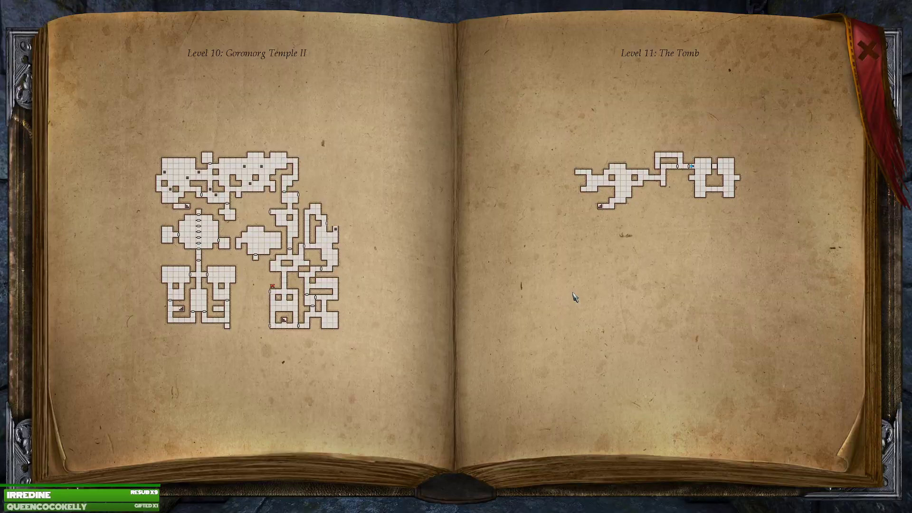
{"action": "key", "text": "Tab"}
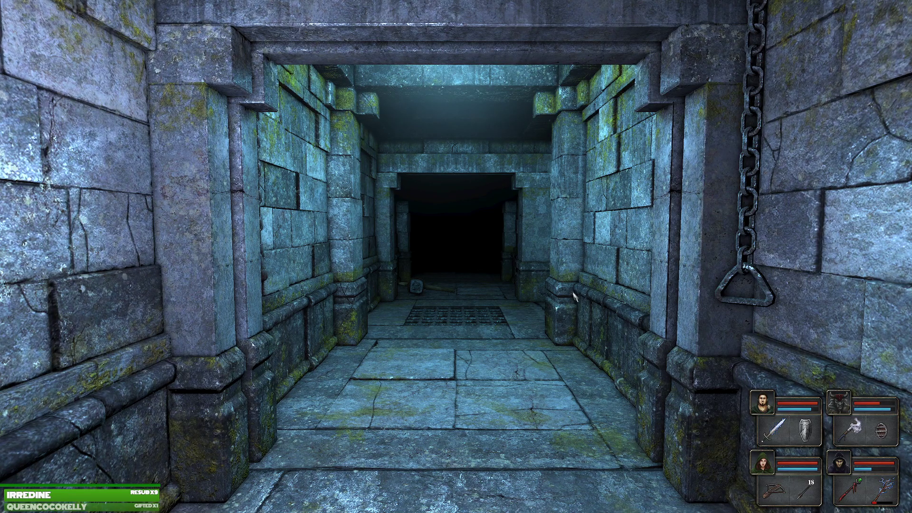
Pass the dark portcullis room and head into the side corridor.
{"action": "key", "text": "e"}
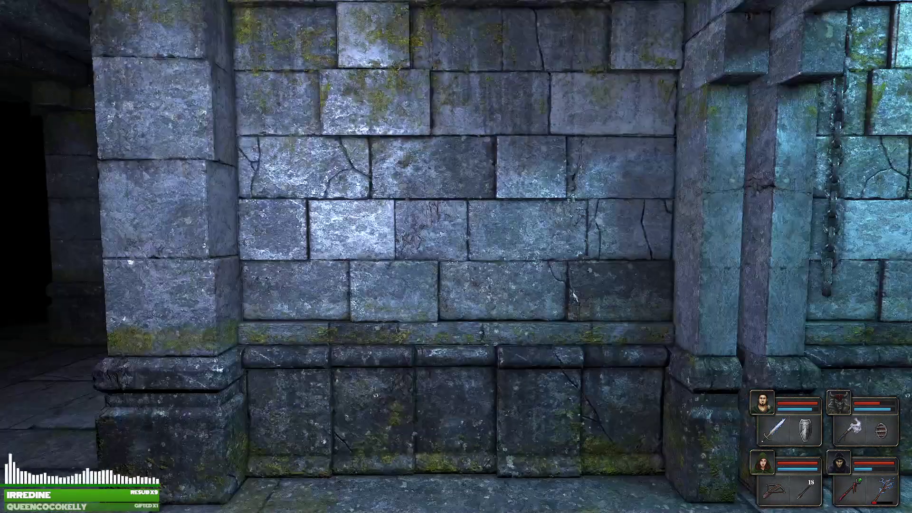
{"action": "key", "text": "e"}
{"action": "key", "text": "w"}
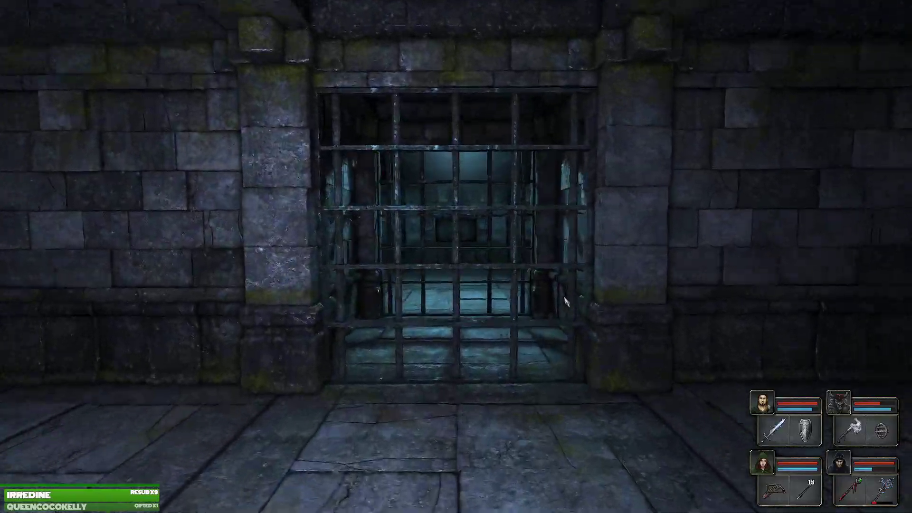
{"action": "key", "text": "q"}
{"action": "key", "text": "w"}
{"action": "key", "text": "e"}
{"action": "key", "text": "w"}
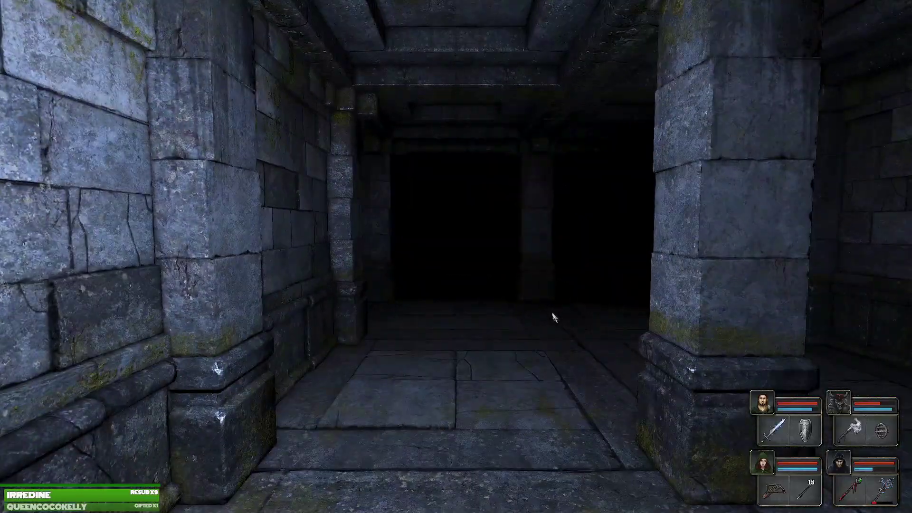
Follow the corridor into the pillared room beside the mossy wall.
{"action": "key", "text": "w"}
{"action": "key", "text": "e"}
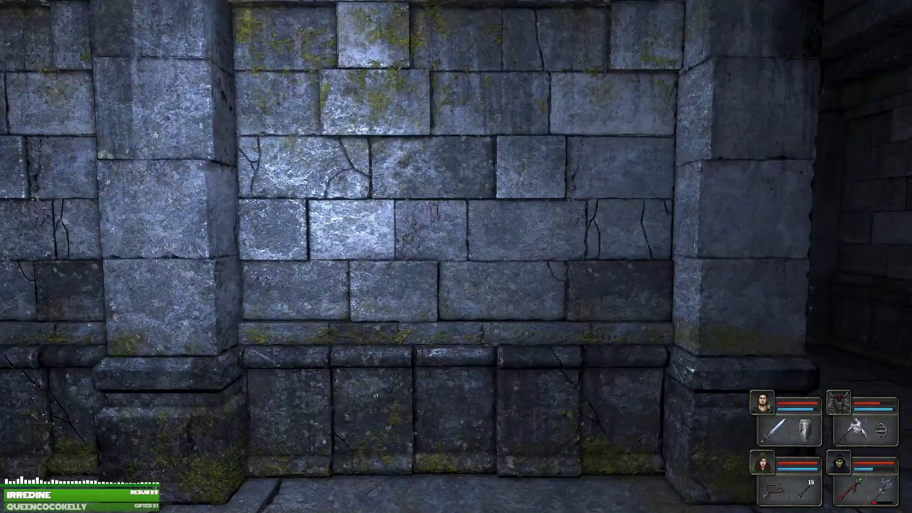
{"action": "key", "text": "q"}
{"action": "key", "text": "w"}
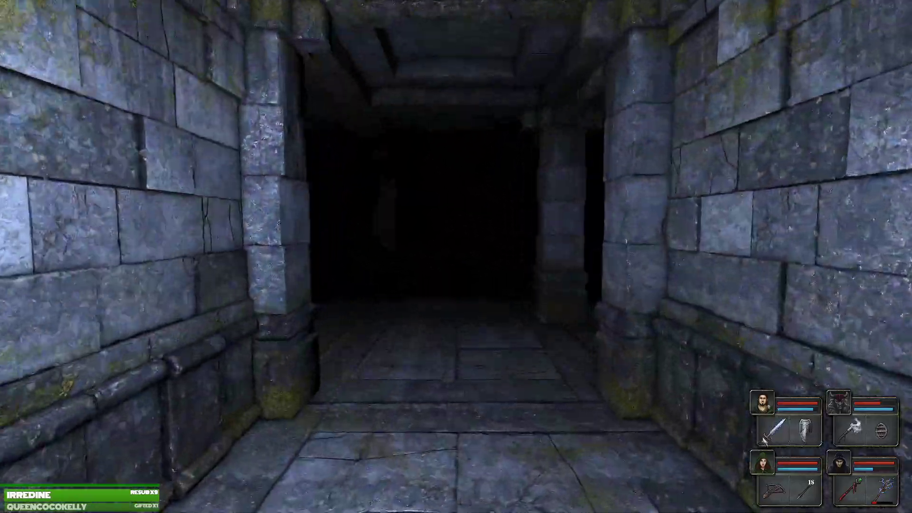
{"action": "key", "text": "w"}
{"action": "key", "text": "e"}
{"action": "key", "text": "w"}
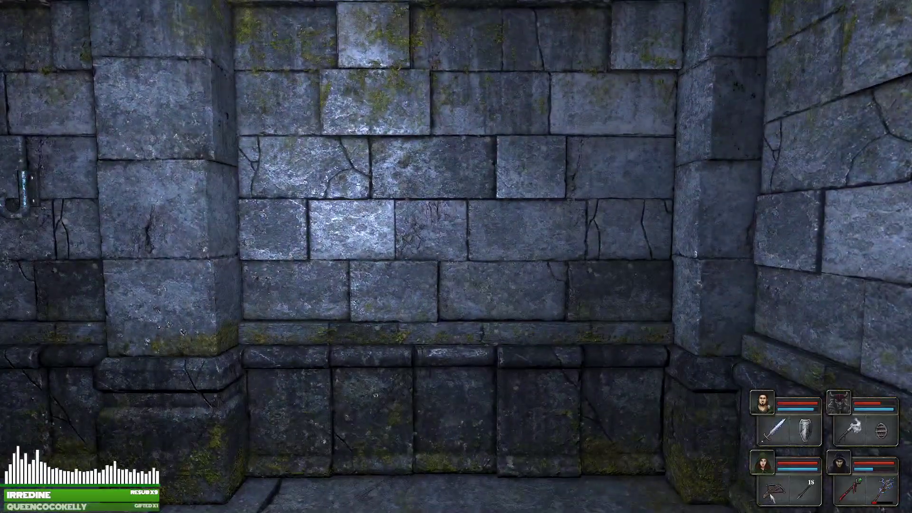
Look around the room, approach the chained wall, then continue along the corridor.
{"action": "key", "text": "a"}
{"action": "key", "text": "q"}
{"action": "key", "text": "e"}
{"action": "key", "text": "q"}
{"action": "key", "text": "e"}
{"action": "key", "text": "w"}
{"action": "key", "text": "w"}
{"action": "key", "text": "q"}
{"action": "key", "text": "w"}
Inspect the floor-grate alcove, then walk down the pillared corridor.
{"action": "key", "text": "e"}
{"action": "key", "text": "q"}
{"action": "key", "text": "w"}
{"action": "key", "text": "e"}
{"action": "key", "text": "e"}
{"action": "key", "text": "e"}
{"action": "key", "text": "w"}
{"action": "key", "text": "w"}
Look between the grate room and cell-bar corridor, ending facing a dark corridor.
{"action": "key", "text": "q"}
{"action": "key", "text": "w"}
{"action": "key", "text": "e"}
{"action": "key", "text": "w"}
{"action": "key", "text": "q"}
{"action": "key", "text": "e"}
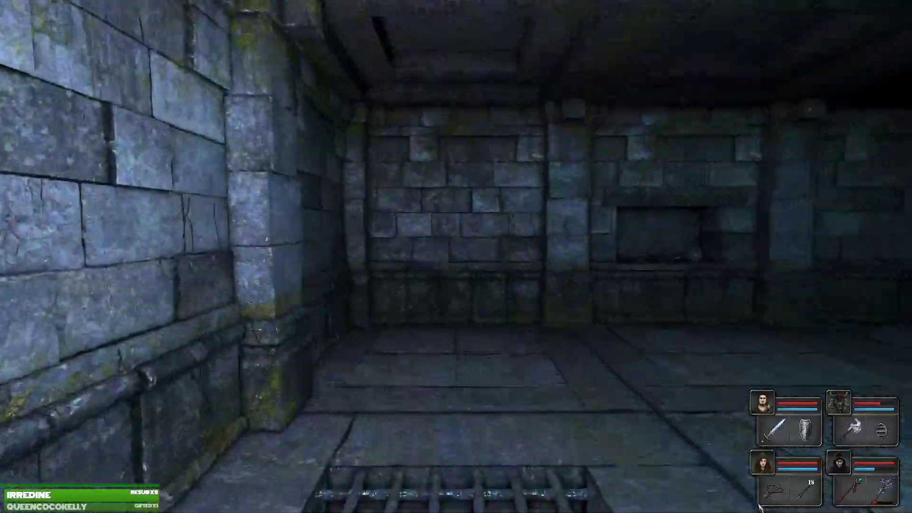
{"action": "key", "text": "w"}
{"action": "key", "text": "e"}
{"action": "key", "text": "e"}
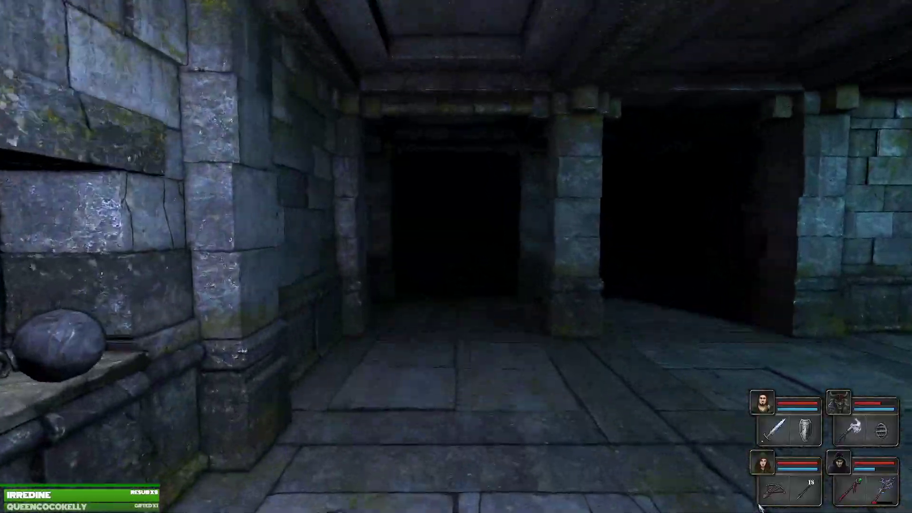
{"action": "key", "text": "w"}
{"action": "key", "text": "w"}
{"action": "key", "text": "w"}
{"action": "key", "text": "w"}
{"action": "key", "text": "w"}
{"action": "key", "text": "e"}
{"action": "key", "text": "e"}
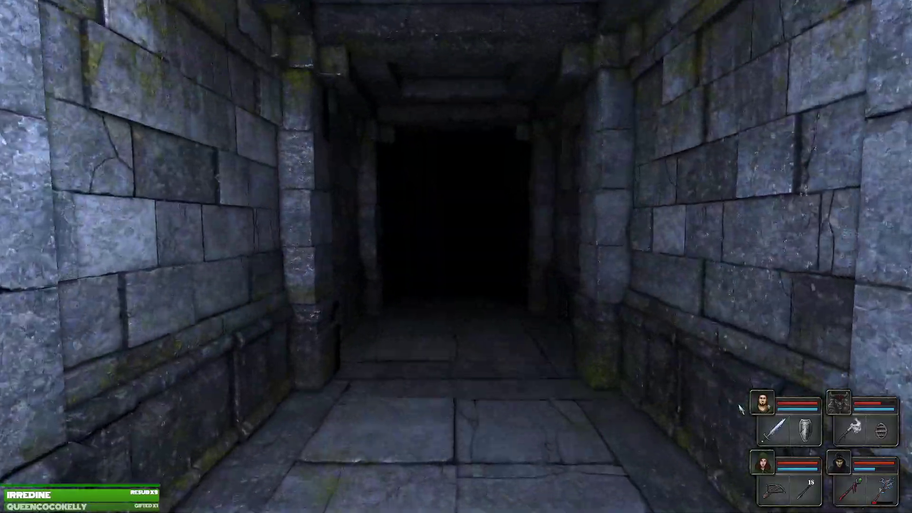
Walk past the chain handle and pit grate to the doorway with the hammer.
{"action": "key", "text": "w"}
{"action": "key", "text": "q"}
{"action": "key", "text": "e"}
{"action": "key", "text": "w"}
{"action": "key", "text": "q"}
{"action": "key", "text": "q"}
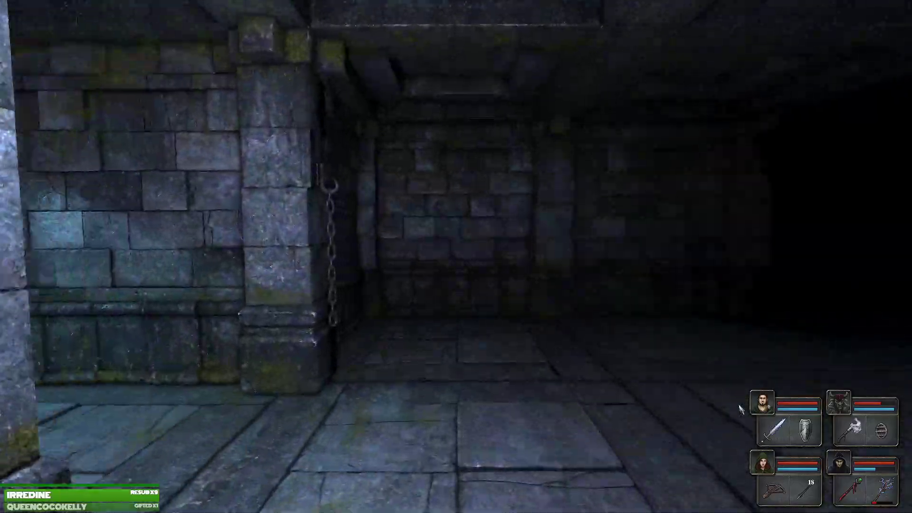
{"action": "key", "text": "q"}
{"action": "key", "text": "w"}
{"action": "key", "text": "w"}
{"action": "key", "text": "q"}
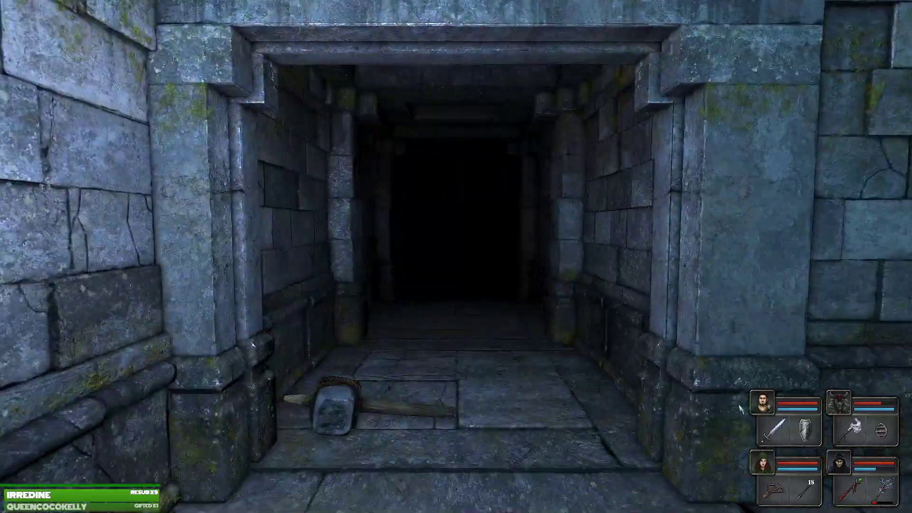
{"action": "key", "text": "w"}
{"action": "key", "text": "s"}
{"action": "key", "text": "w"}
{"action": "key", "text": "q"}
{"action": "key", "text": "q"}
Look around the dead-end room and turn back toward the corridor.
{"action": "key", "text": "w"}
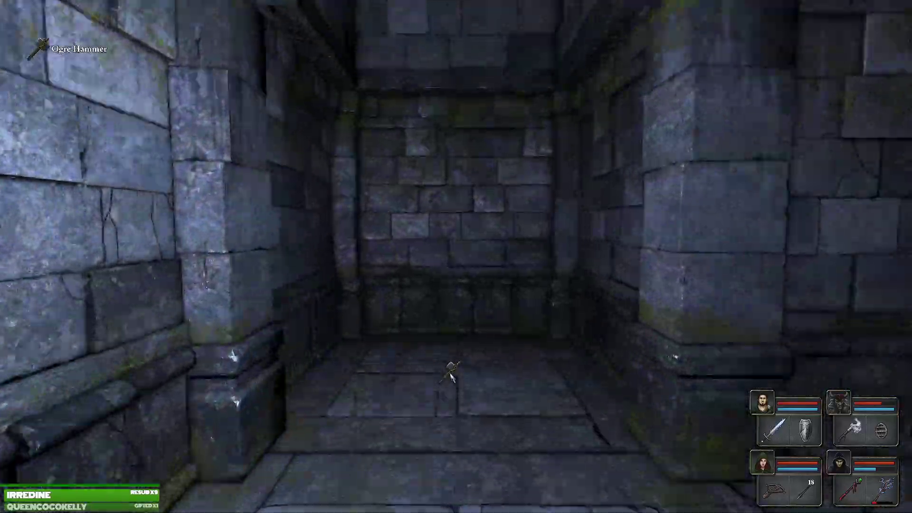
{"action": "key", "text": "e"}
{"action": "key", "text": "w"}
{"action": "key", "text": "w"}
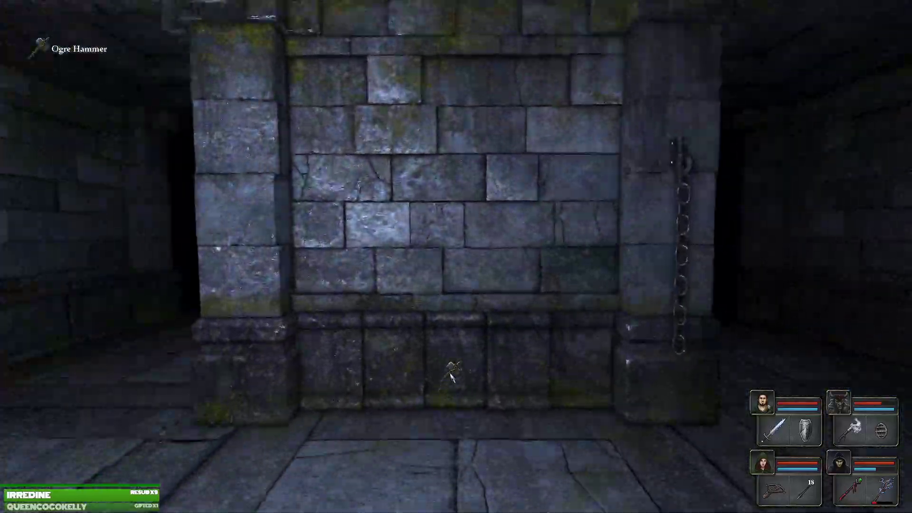
{"action": "key", "text": "s"}
{"action": "key", "text": "w"}
{"action": "key", "text": "e"}
Advance through the dark corridor to the chained wall and step back.
{"action": "key", "text": "e"}
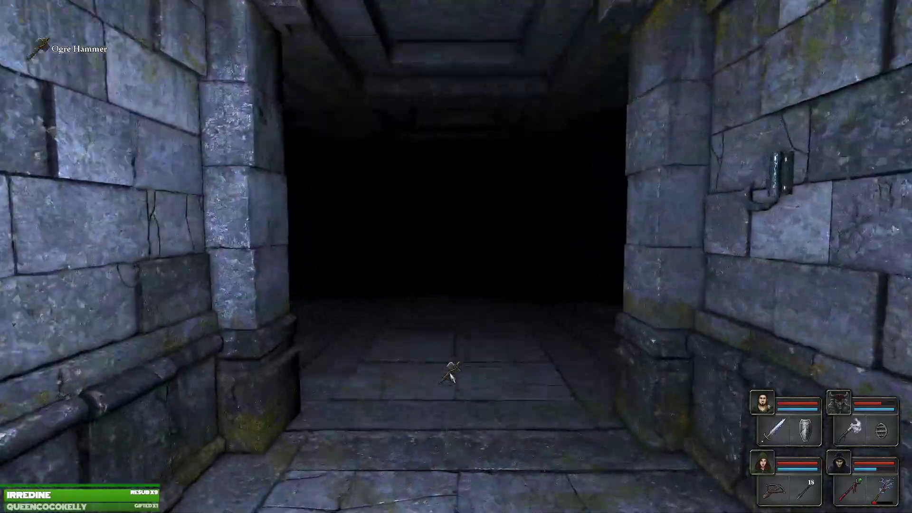
{"action": "key", "text": "w"}
{"action": "key", "text": "w"}
{"action": "key", "text": "e"}
{"action": "key", "text": "q"}
{"action": "key", "text": "w"}
{"action": "key", "text": "s"}
{"action": "key", "text": "w"}
Climb the stairs past the pressure-plate alcove, pass the opened gate, and review the automap.
{"action": "key", "text": "q"}
{"action": "key", "text": "w"}
{"action": "key", "text": "w"}
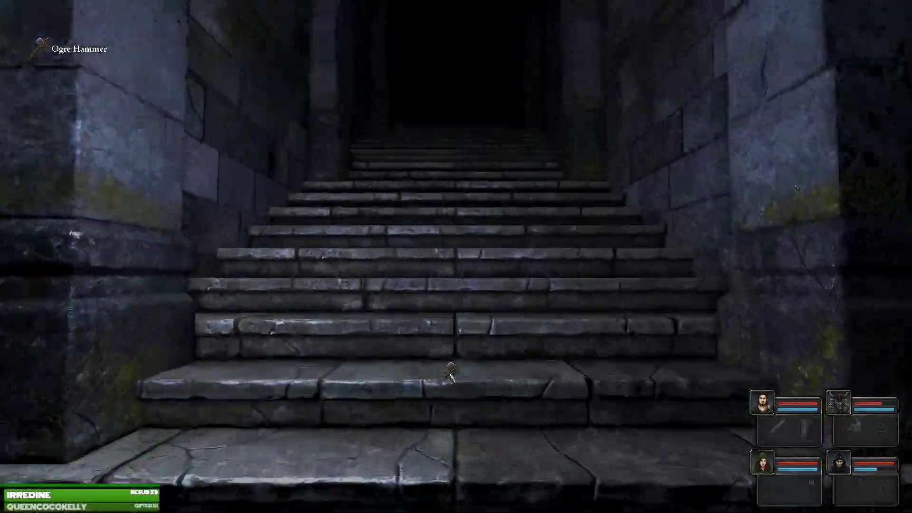
{"action": "key", "text": "w"}
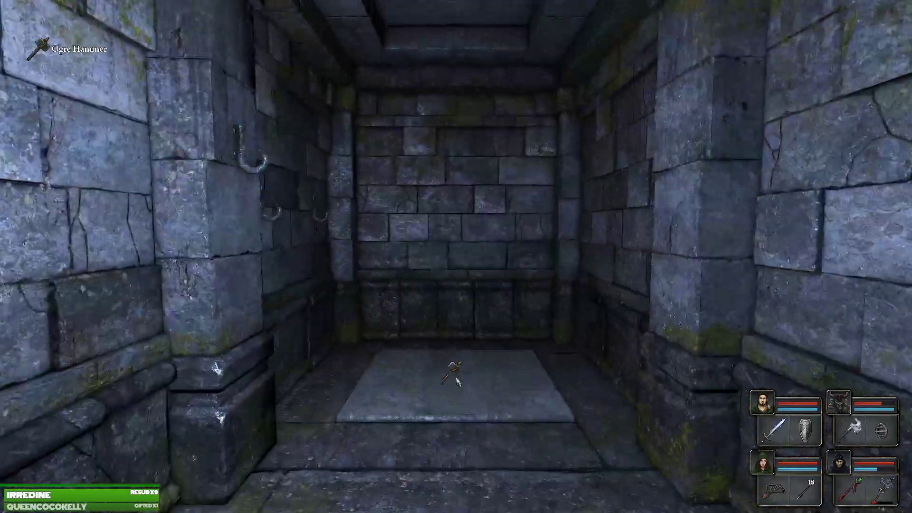
{"action": "key", "text": "w"}
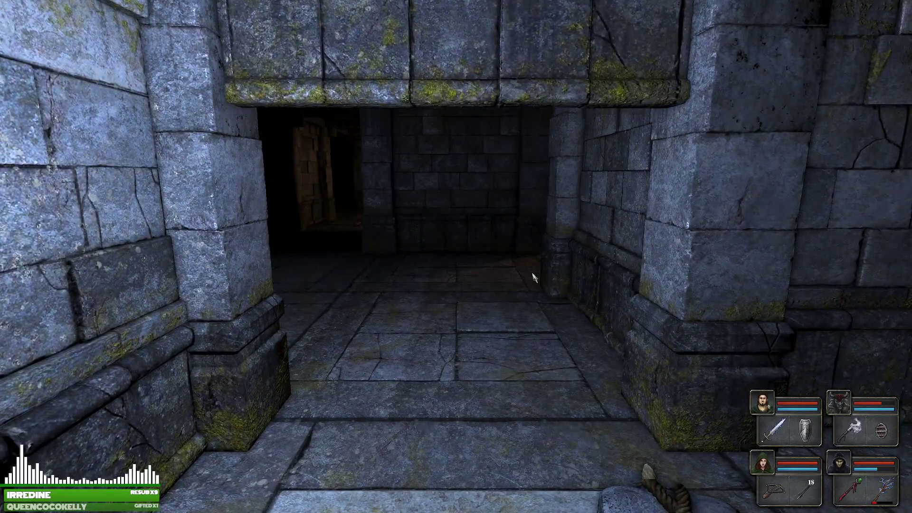
{"action": "key", "text": "w"}
{"action": "key", "text": "w"}
{"action": "key", "text": "Tab"}
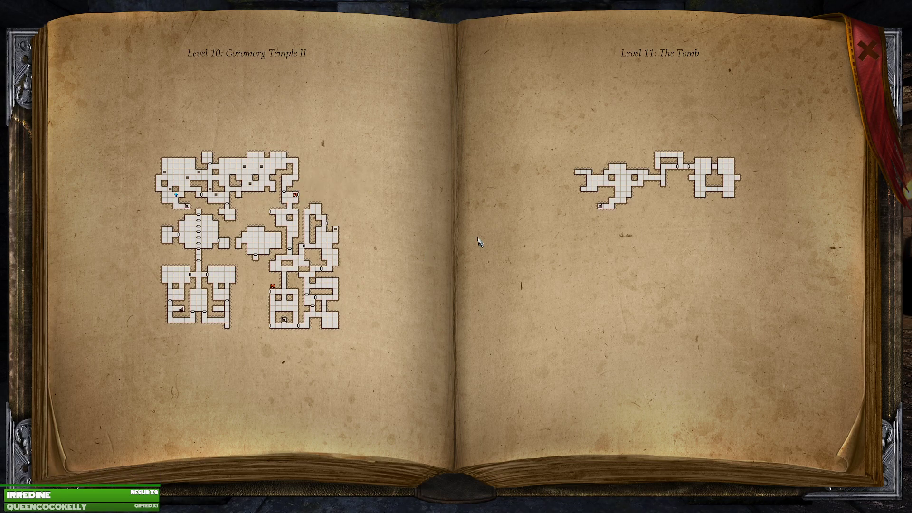
{"action": "key", "text": "Tab"}
Step into the pillared hall and move toward its central pillar.
{"action": "key", "text": "q"}
{"action": "key", "text": "e"}
{"action": "key", "text": "q"}
{"action": "key", "text": "w"}
{"action": "key", "text": "w"}
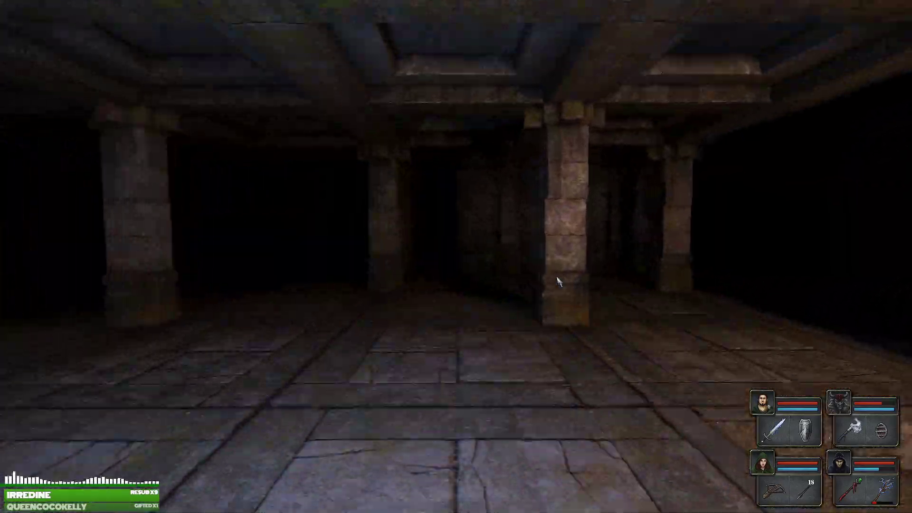
{"action": "key", "text": "w"}
{"action": "key", "text": "w"}
{"action": "key", "text": "e"}
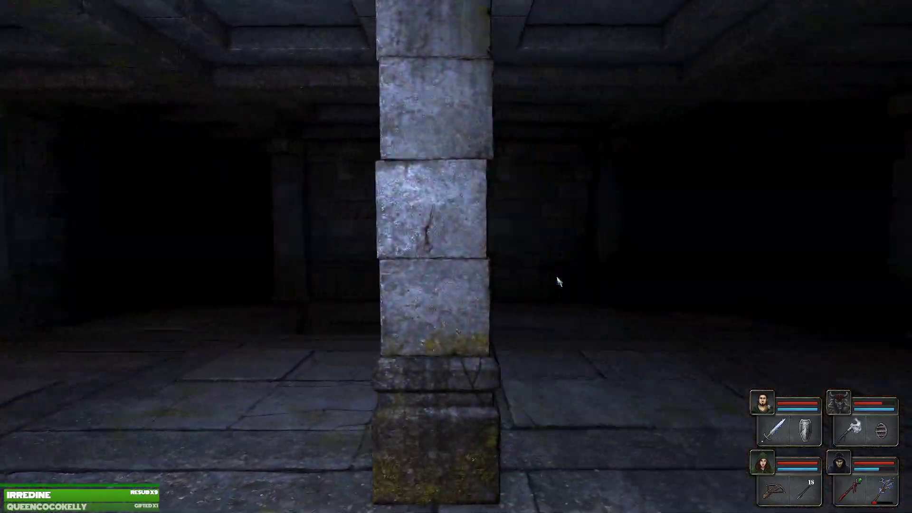
{"action": "key", "text": "e"}
Check the Tomb map twice more, then turn within the pillared hall.
{"action": "key", "text": "Tab"}
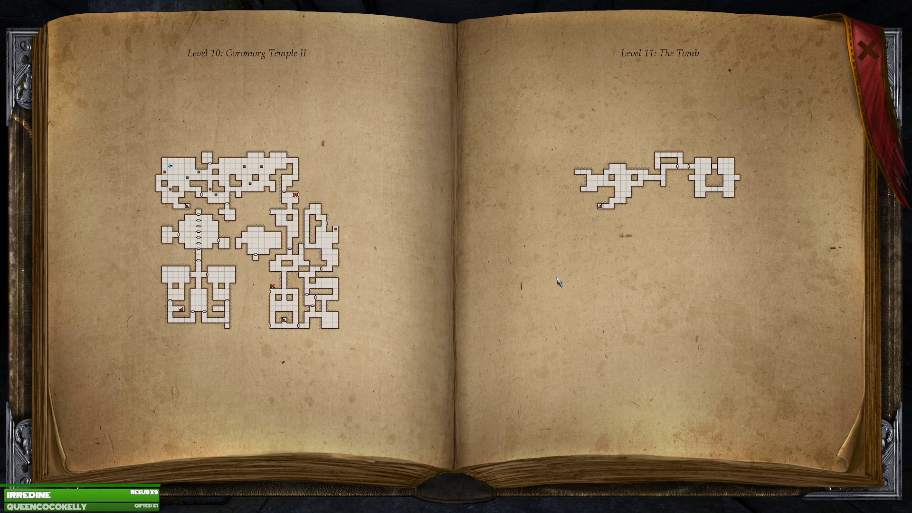
{"action": "key", "text": "Tab"}
{"action": "key", "text": "Tab"}
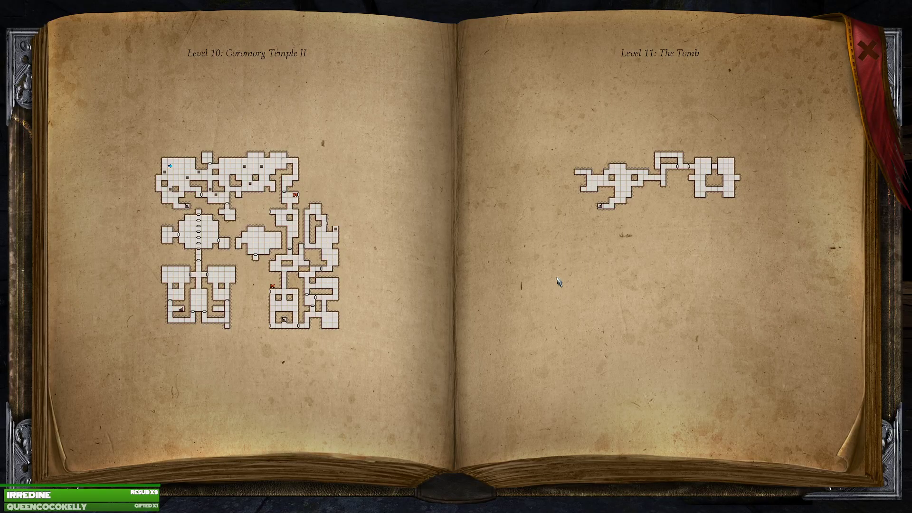
{"action": "key", "text": "Tab"}
{"action": "key", "text": "w"}
{"action": "key", "text": "w"}
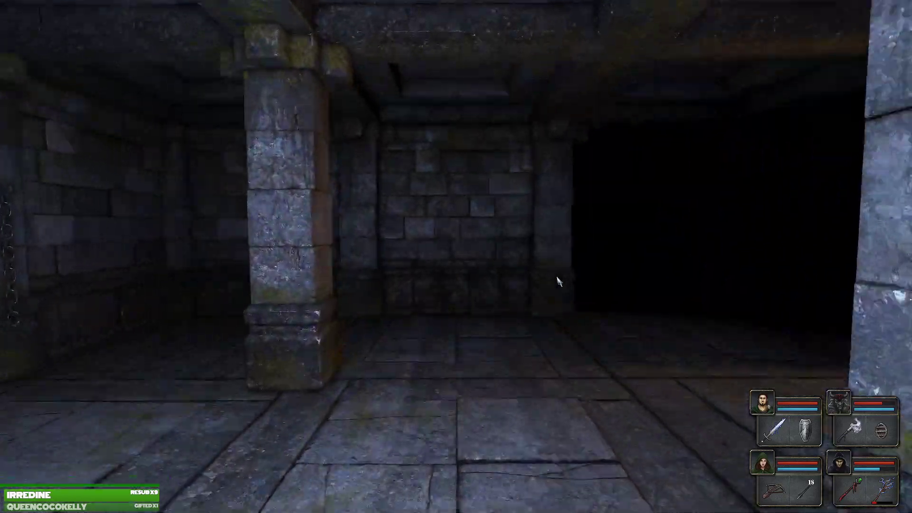
Walk down the corridor past the pillar and torch to the stone wall.
{"action": "key", "text": "w"}
{"action": "key", "text": "e"}
{"action": "key", "text": "w"}
{"action": "key", "text": "w"}
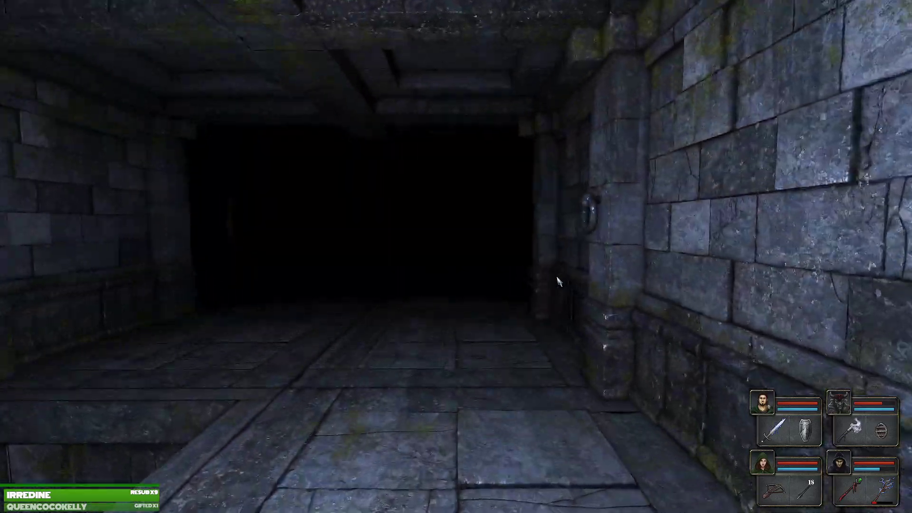
{"action": "key", "text": "w"}
{"action": "key", "text": "w"}
{"action": "key", "text": "w"}
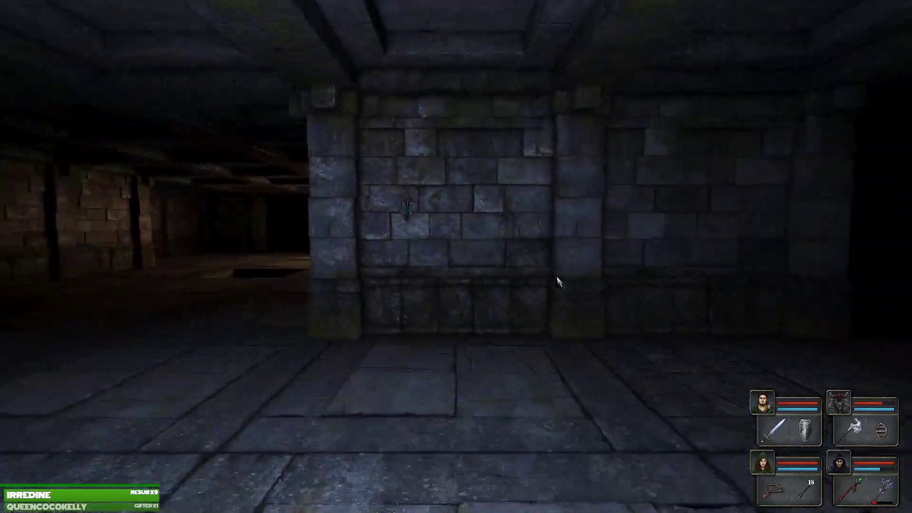
{"action": "key", "text": "w"}
{"action": "key", "text": "w"}
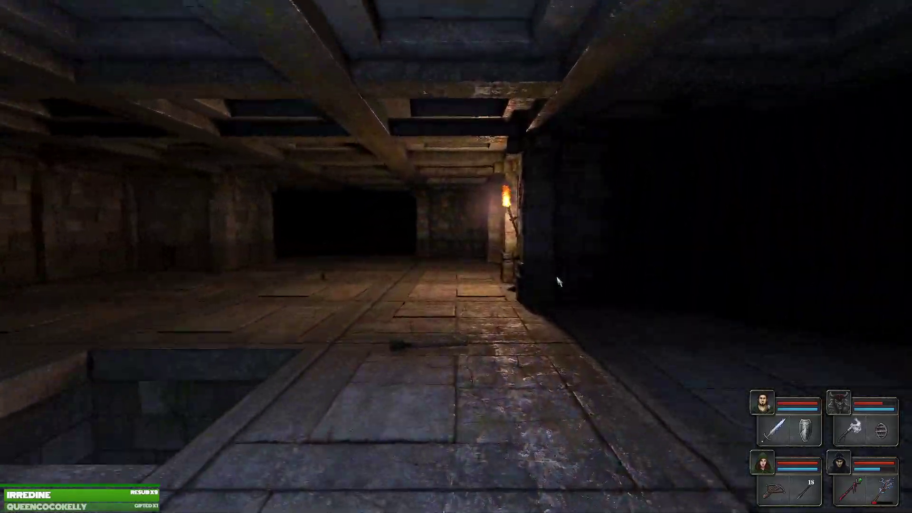
{"action": "key", "text": "w"}
{"action": "key", "text": "w"}
{"action": "key", "text": "w"}
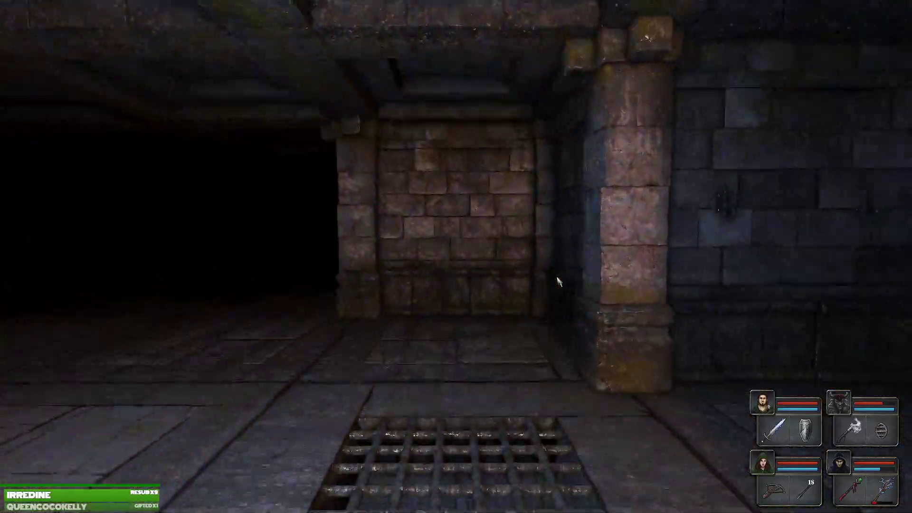
{"action": "key", "text": "w"}
{"action": "key", "text": "w"}
{"action": "key", "text": "w"}
{"action": "key", "text": "w"}
Turn at the switch wall, follow the dark corridor through a doorway toward the wooden door.
{"action": "key", "text": "q"}
{"action": "key", "text": "w"}
{"action": "key", "text": "w"}
{"action": "key", "text": "q"}
{"action": "key", "text": "w"}
{"action": "key", "text": "w"}
{"action": "key", "text": "e"}
{"action": "key", "text": "q"}
{"action": "key", "text": "q"}
{"action": "key", "text": "w"}
{"action": "key", "text": "e"}
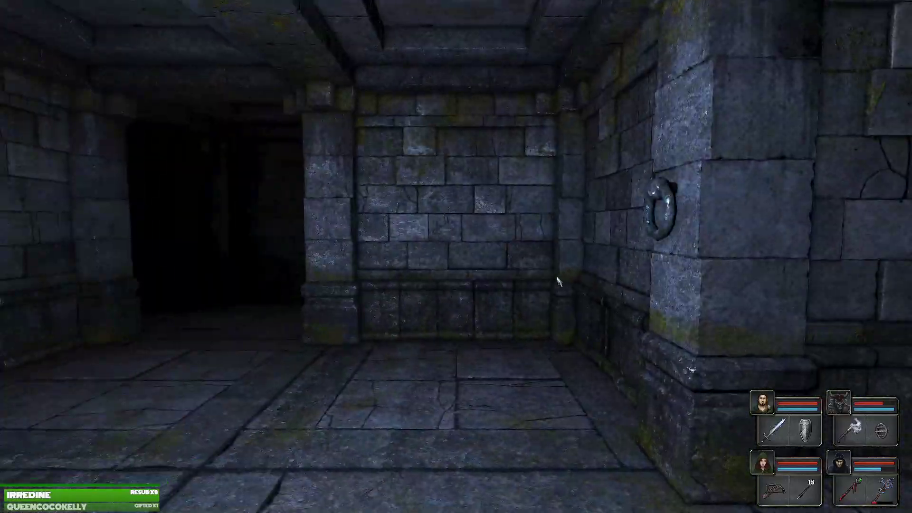
{"action": "key", "text": "q"}
{"action": "key", "text": "w"}
{"action": "key", "text": "w"}
{"action": "key", "text": "e"}
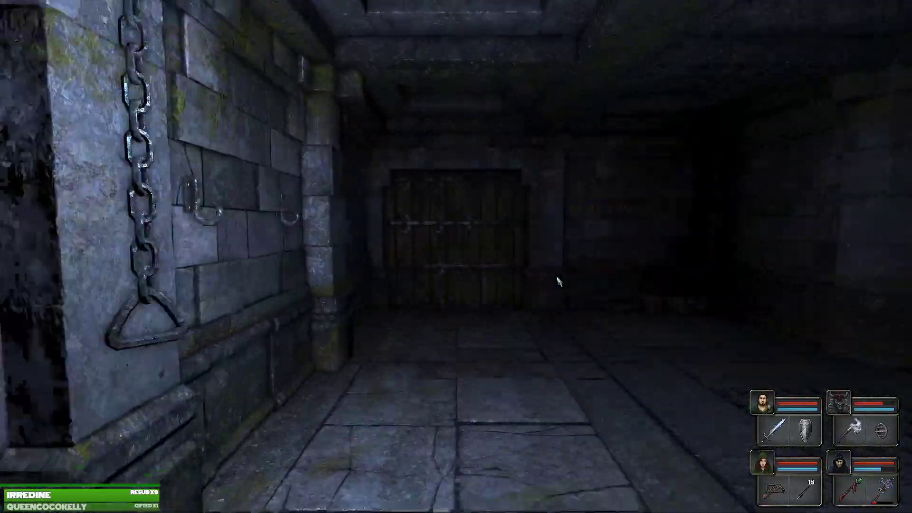
{"action": "key", "text": "w"}
Review the Level 11 map, then advance through the doorway toward the torch-lit corridor.
{"action": "key", "text": "Tab"}
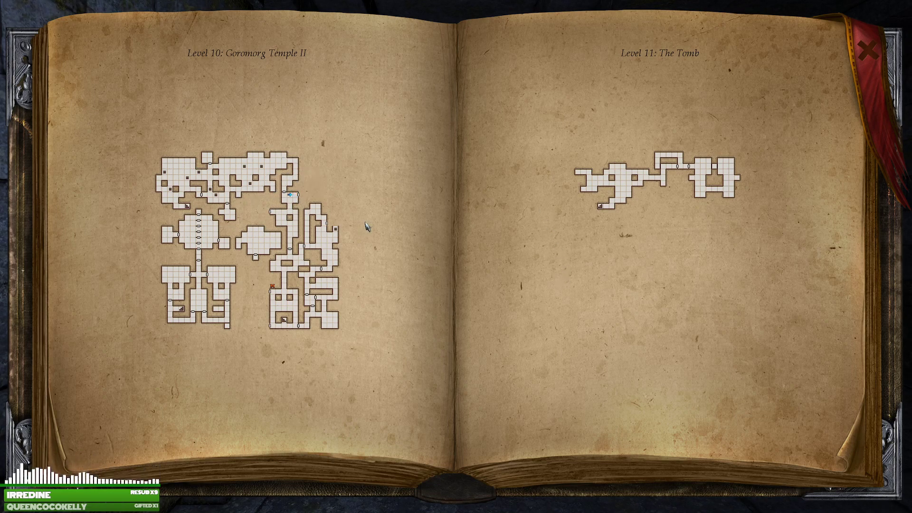
{"action": "key", "text": "Tab"}
{"action": "key", "text": "w"}
{"action": "key", "text": "w"}
{"action": "key", "text": "w"}
{"action": "key", "text": "e"}
{"action": "key", "text": "w"}
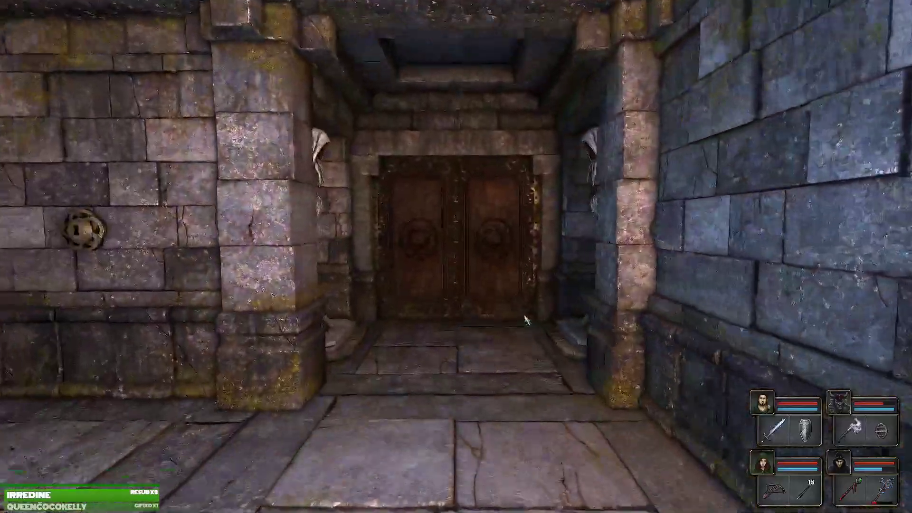
{"action": "key", "text": "w"}
Close the character sheet and walk the party back through the pillared hall.
{"action": "key", "text": "q"}
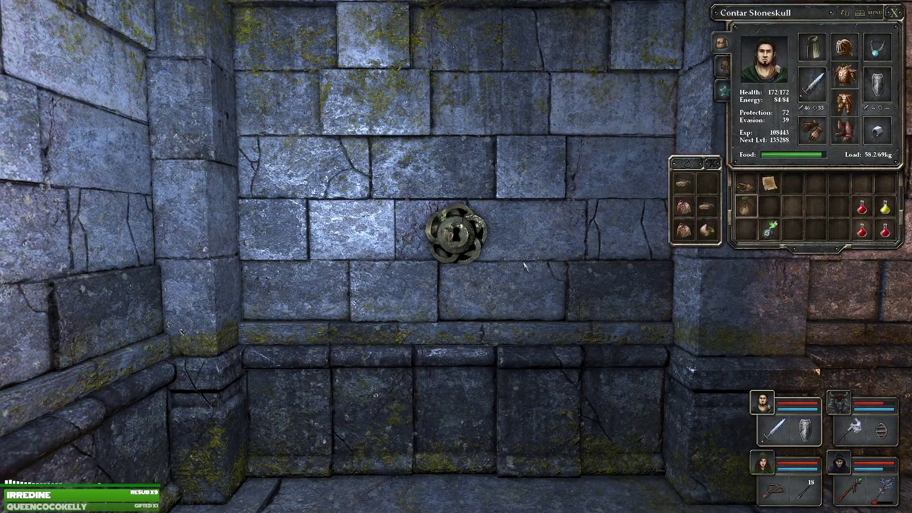
{"action": "key", "text": "Escape"}
{"action": "key", "text": "s"}
{"action": "key", "text": "e"}
{"action": "key", "text": "w"}
{"action": "key", "text": "e"}
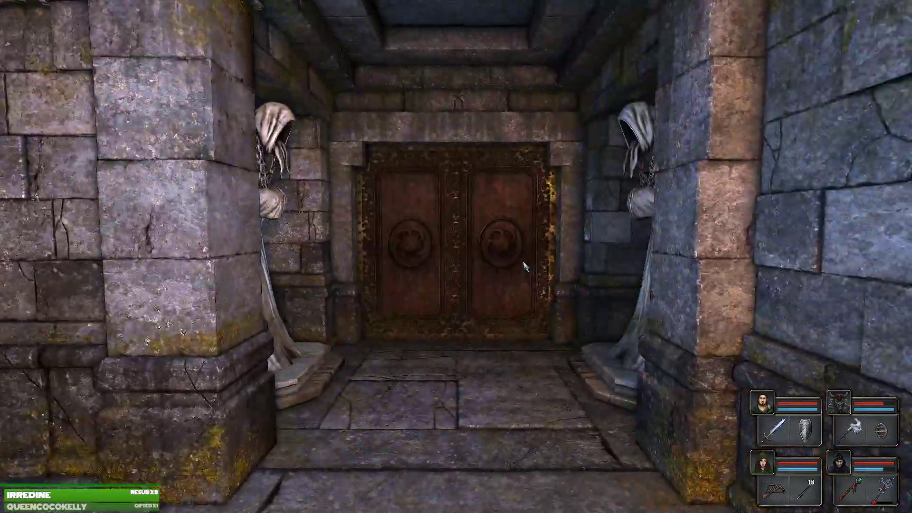
Check two champions' inventories, then close the character sheet.
{"action": "key", "text": "1"}
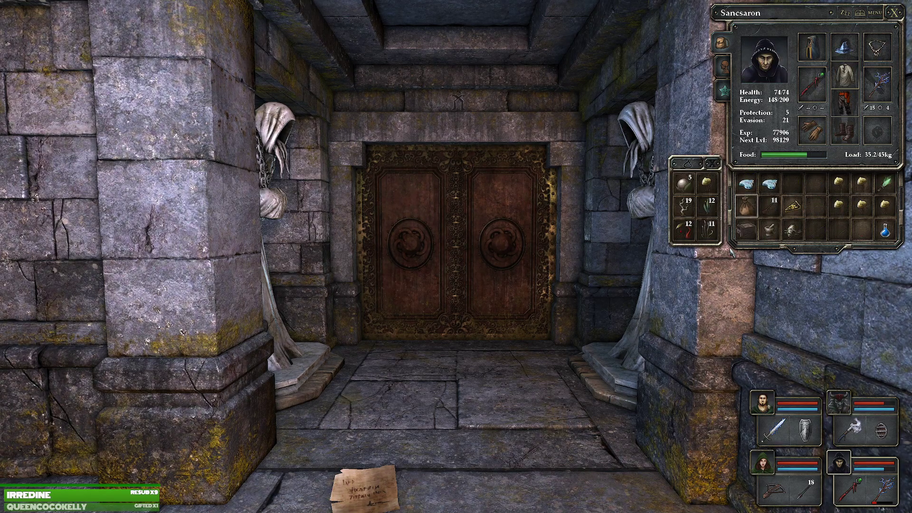
{"action": "key", "text": "Escape"}
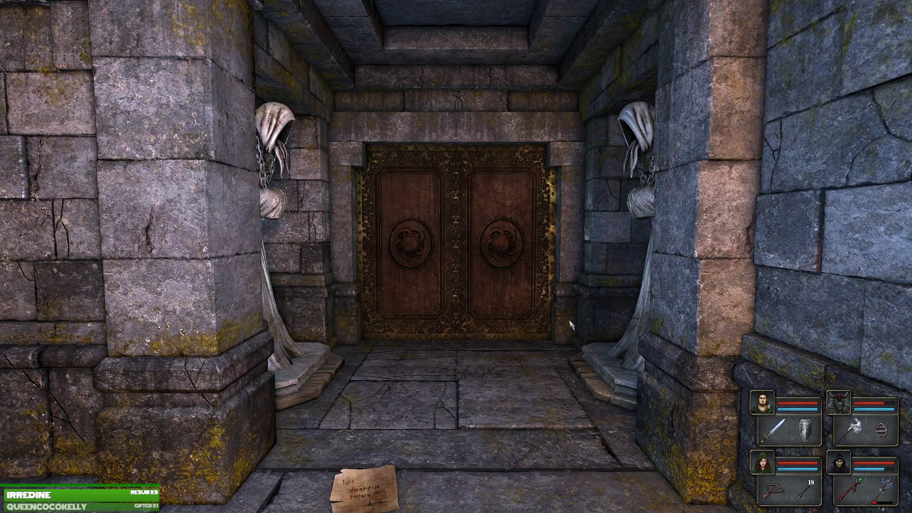
{"action": "key", "text": "q"}
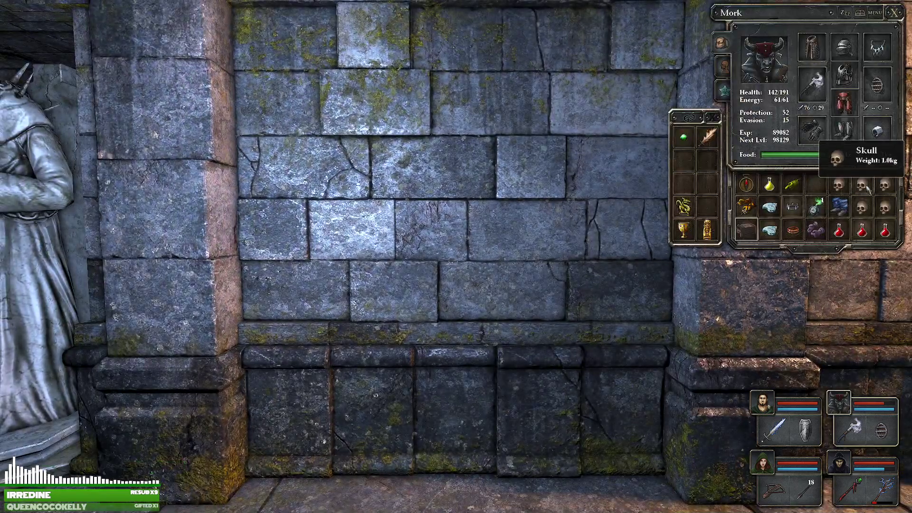
{"action": "key", "text": "d"}
{"action": "key", "text": "1"}
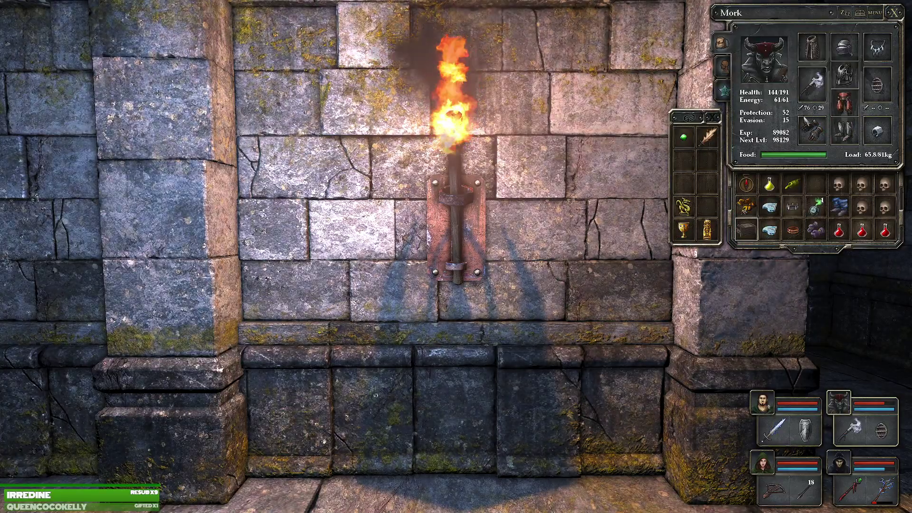
{"action": "key", "text": "Escape"}
Advance along the corridor and peek around the wall at the robed lantern enemy.
{"action": "key", "text": "e"}
{"action": "key", "text": "w"}
{"action": "key", "text": "w"}
{"action": "key", "text": "d"}
{"action": "key", "text": "a"}
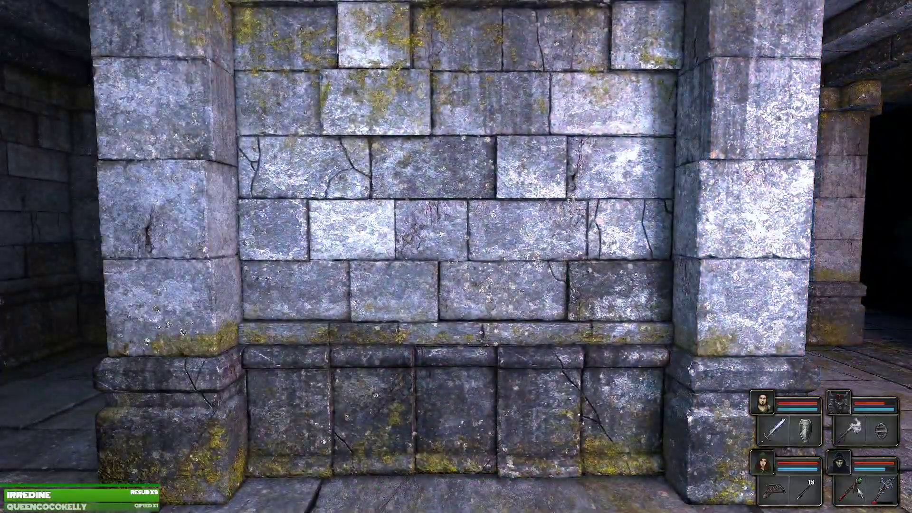
{"action": "key", "text": "q"}
{"action": "key", "text": "w"}
{"action": "key", "text": "d"}
{"action": "key", "text": "d"}
{"action": "key", "text": "a"}
{"action": "key", "text": "d"}
Strafe around the pillar and slash the shielded wraith twice with the sword.
{"action": "key", "text": "a"}
{"action": "key", "text": "d"}
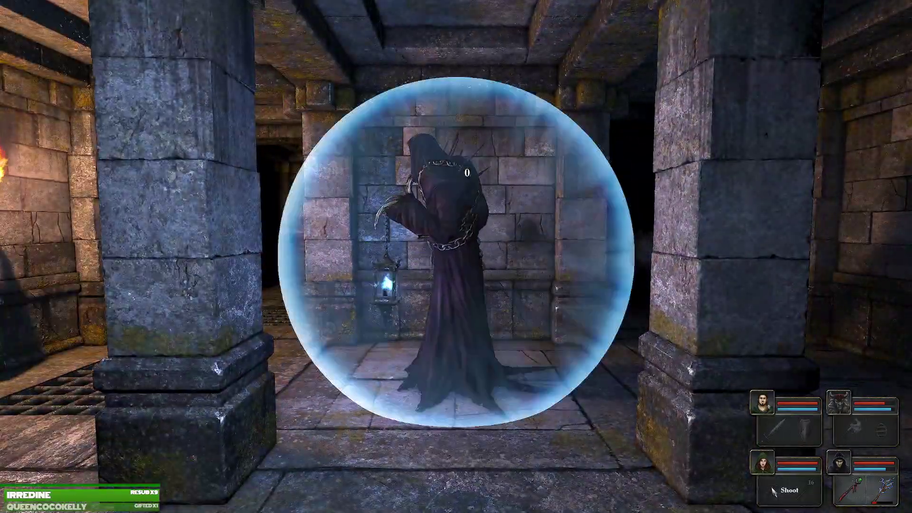
{"action": "key", "text": "a"}
{"action": "key", "text": "e"}
{"action": "key", "text": "q"}
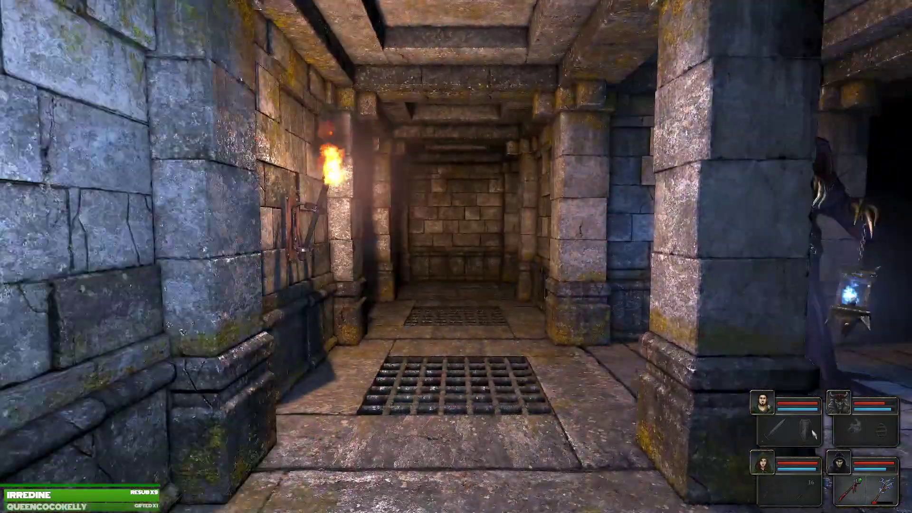
{"action": "key", "text": "d"}
{"action": "right_click", "coordinate": [776, 428]}
{"action": "key", "text": "a"}
{"action": "key", "text": "d"}
{"action": "key", "text": "e"}
{"action": "key", "text": "q"}
{"action": "key", "text": "d"}
{"action": "right_click", "coordinate": [776, 428]}
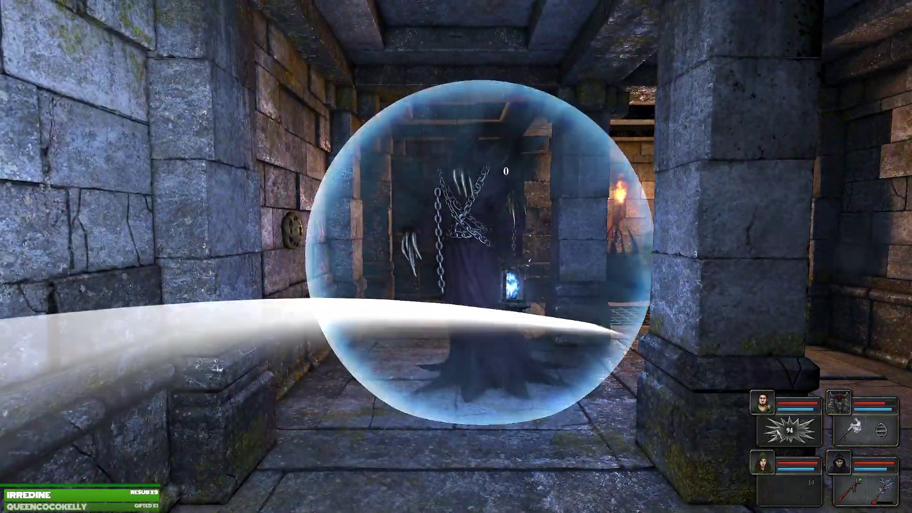
Freeze the wraith solid, then strike it again to shatter it.
{"action": "key", "text": "a"}
{"action": "key", "text": "q"}
{"action": "key", "text": "e"}
{"action": "right_click", "coordinate": [855, 428]}
{"action": "key", "text": "w"}
{"action": "key", "text": "q"}
{"action": "key", "text": "w"}
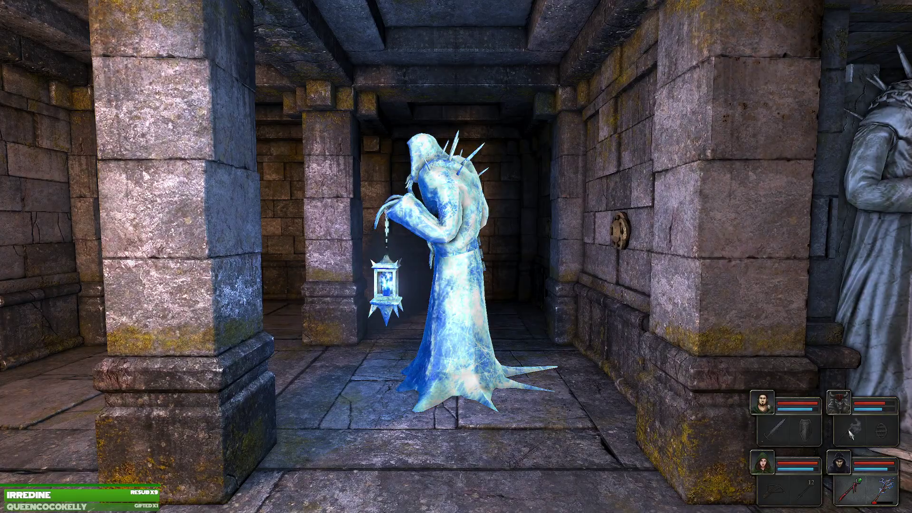
{"action": "right_click", "coordinate": [775, 488]}
{"action": "key", "text": "w"}
{"action": "key", "text": "e"}
{"action": "key", "text": "e"}
{"action": "key", "text": "e"}
Walk past the stone face head into the room with the floor grate.
{"action": "key", "text": "w"}
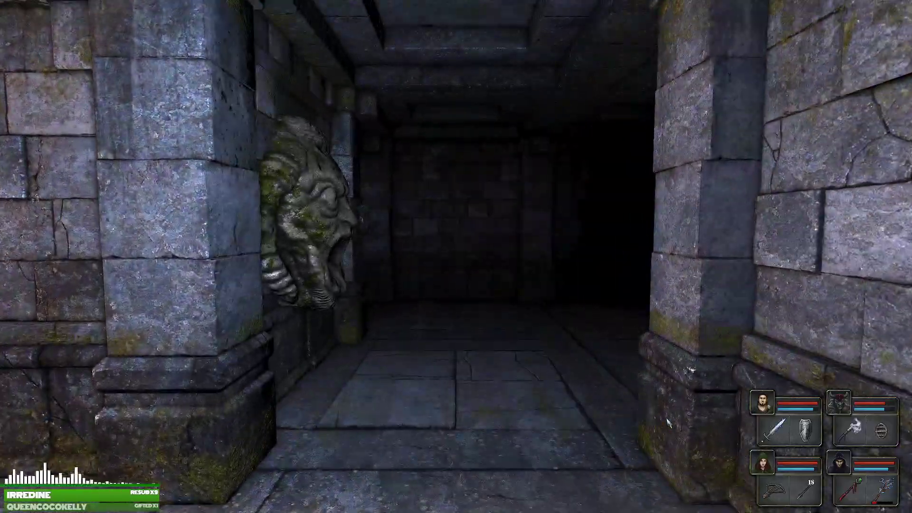
{"action": "key", "text": "w"}
{"action": "key", "text": "q"}
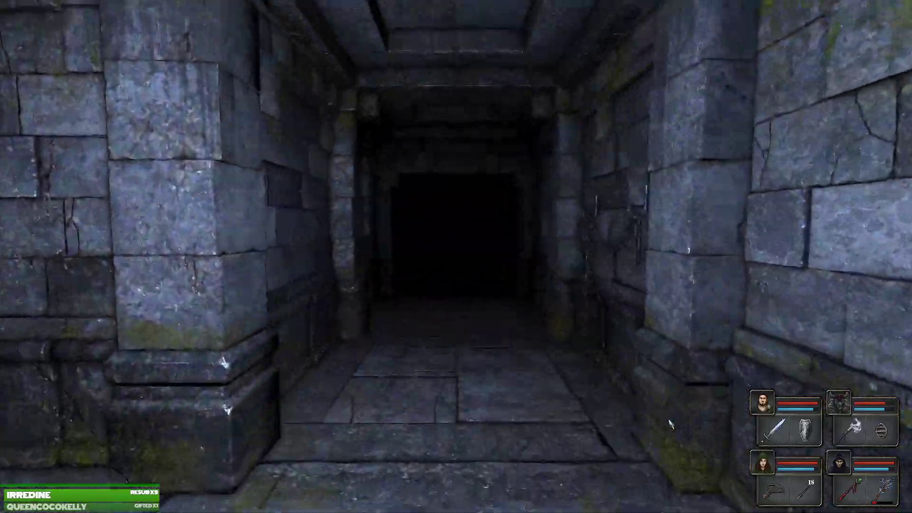
{"action": "key", "text": "w"}
{"action": "key", "text": "w"}
{"action": "key", "text": "w"}
{"action": "key", "text": "e"}
{"action": "key", "text": "w"}
{"action": "key", "text": "q"}
{"action": "key", "text": "q"}
{"action": "key", "text": "w"}
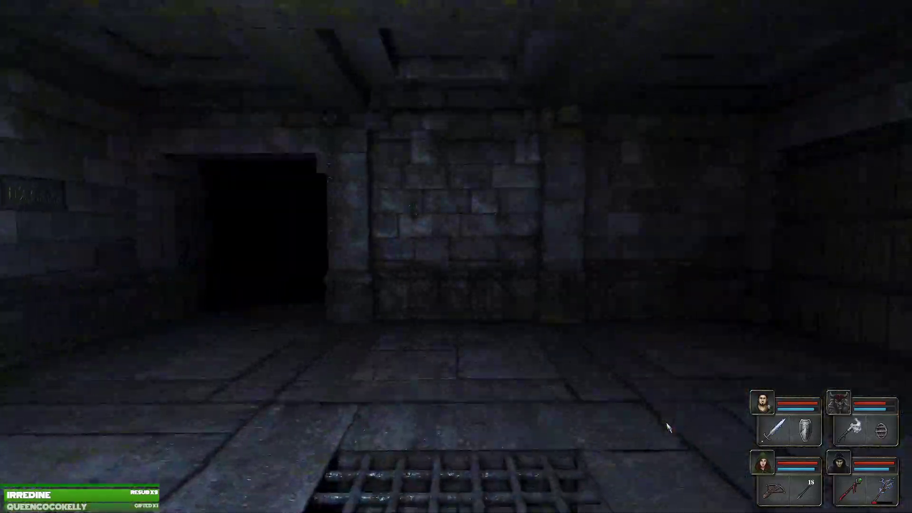
{"action": "key", "text": "w"}
{"action": "key", "text": "q"}
{"action": "key", "text": "w"}
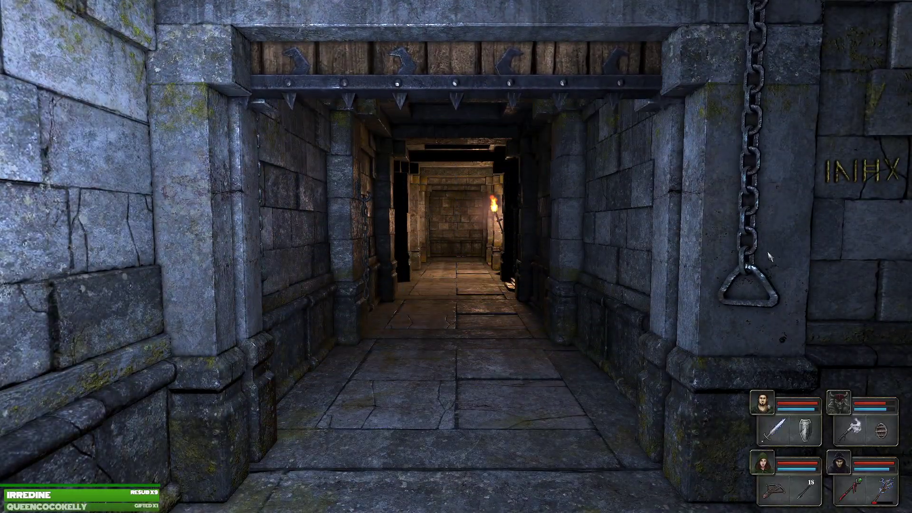
Follow the chained corridor past the torch and step between the statue hall's pillars.
{"action": "key", "text": "w"}
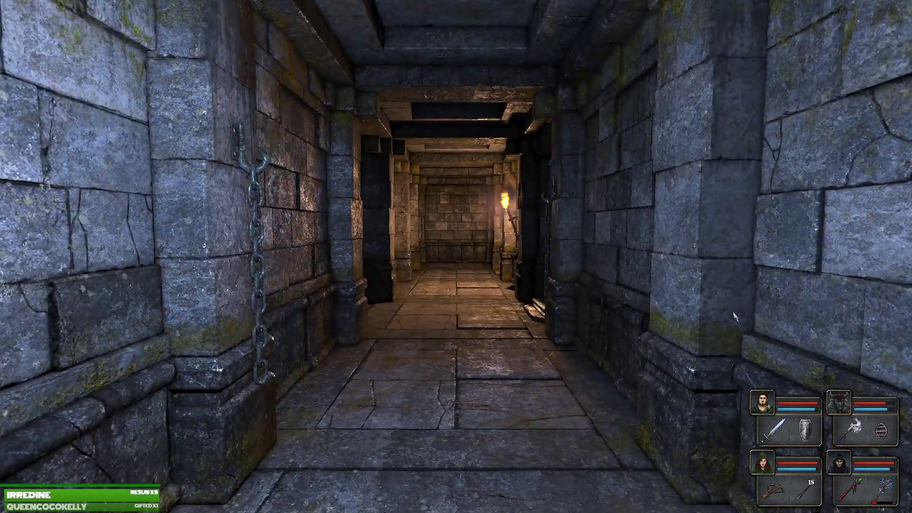
{"action": "key", "text": "w"}
{"action": "left_click_drag", "start_coordinate": [456, 256], "coordinate": [356, 257]}
{"action": "key", "text": "w"}
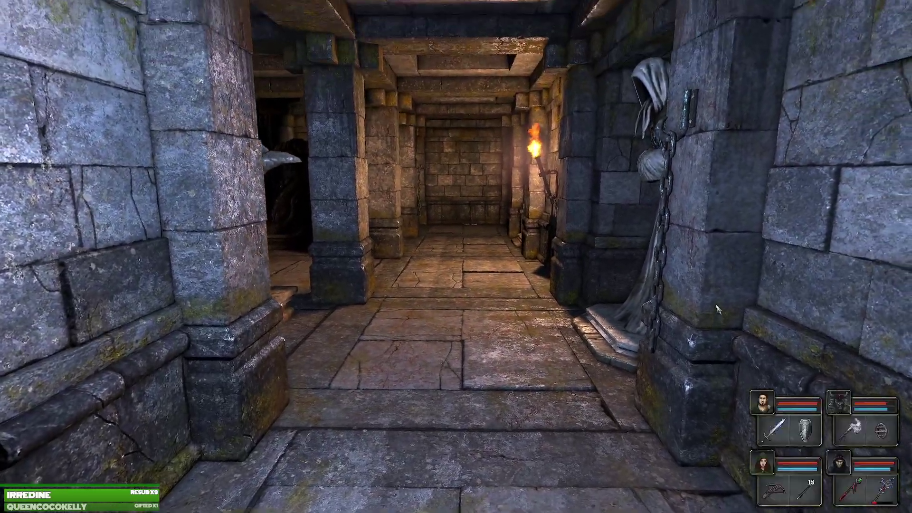
{"action": "key", "text": "w"}
{"action": "key", "text": "q"}
{"action": "key", "text": "w"}
Cross the altar hall to the torch wall and look into its alcove.
{"action": "key", "text": "w"}
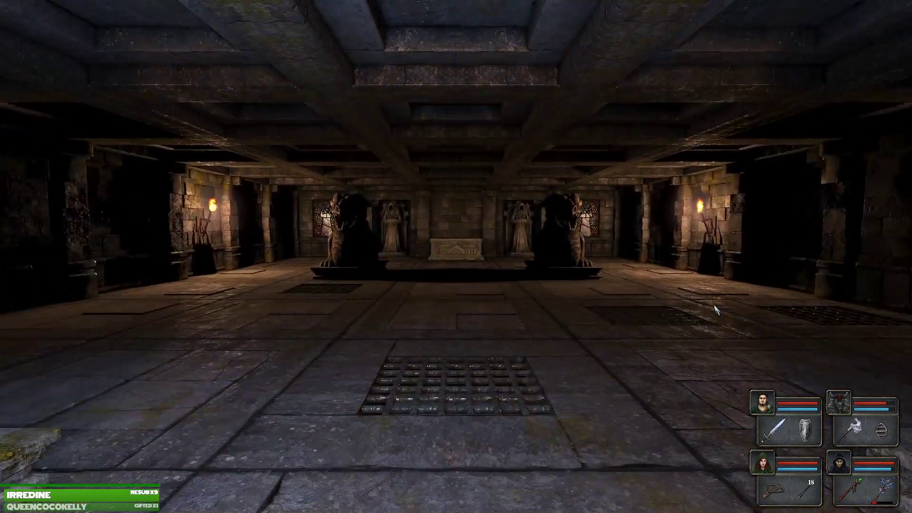
{"action": "key", "text": "w"}
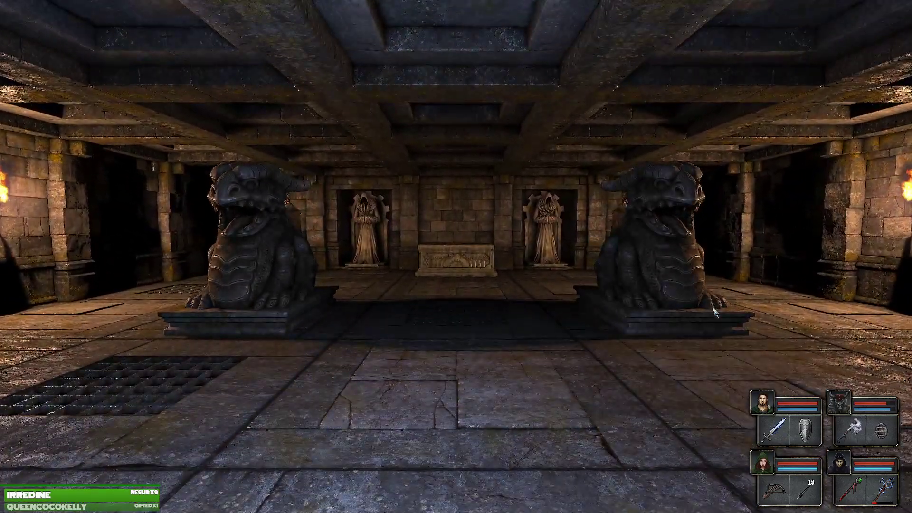
{"action": "key", "text": "e"}
{"action": "key", "text": "e"}
{"action": "key", "text": "w"}
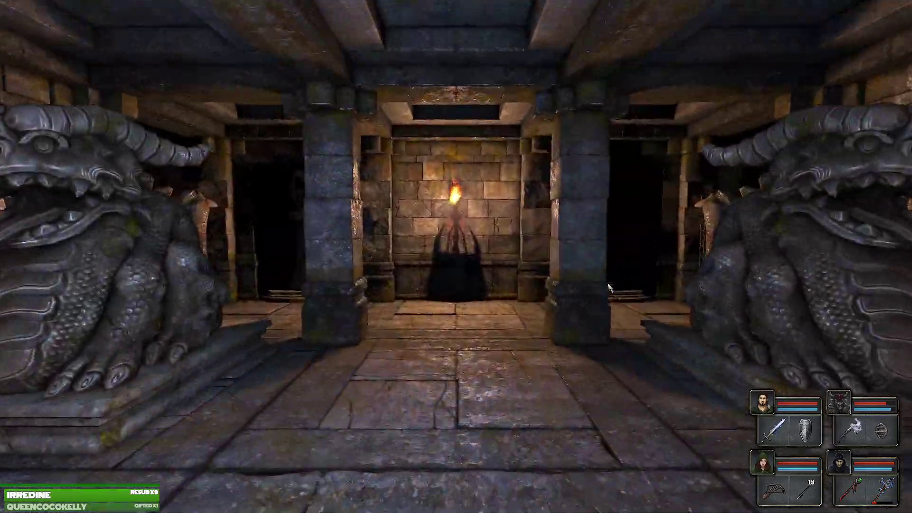
{"action": "key", "text": "w"}
{"action": "key", "text": "w"}
{"action": "key", "text": "q"}
{"action": "key", "text": "w"}
{"action": "key", "text": "w"}
{"action": "key", "text": "q"}
{"action": "key", "text": "w"}
Return to the altar hall and take the torch from its wall sconce.
{"action": "key", "text": "q"}
{"action": "key", "text": "w"}
{"action": "key", "text": "w"}
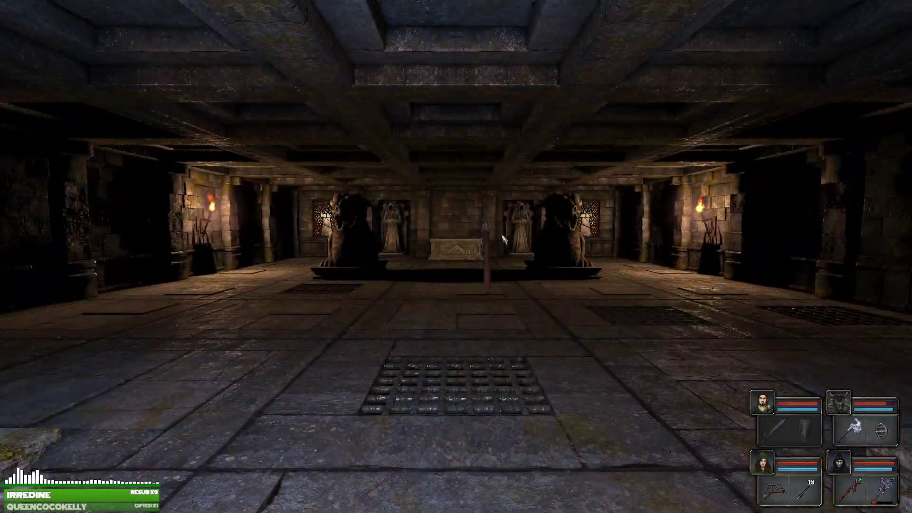
{"action": "key", "text": "e"}
{"action": "key", "text": "w"}
{"action": "key", "text": "w"}
{"action": "left_click", "coordinate": [473, 214]}
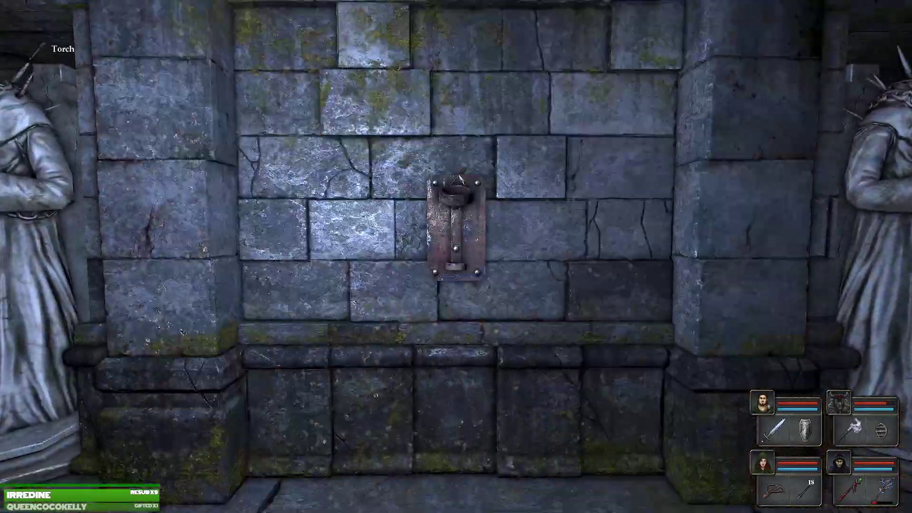
{"action": "key", "text": "q"}
{"action": "key", "text": "w"}
{"action": "key", "text": "w"}
Check the Level 11: The Tomb map, then continue down the corridor.
{"action": "key", "text": "e"}
{"action": "key", "text": "w"}
{"action": "key", "text": "Tab"}
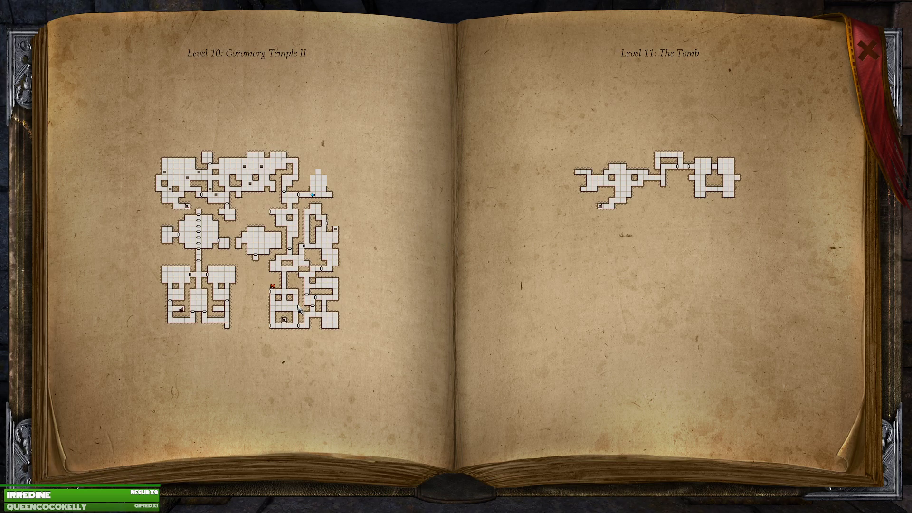
{"action": "key", "text": "Tab"}
{"action": "key", "text": "w"}
{"action": "key", "text": "w"}
Pass through the lit chamber doorway and follow the corridor to its end wall.
{"action": "key", "text": "w"}
{"action": "key", "text": "q"}
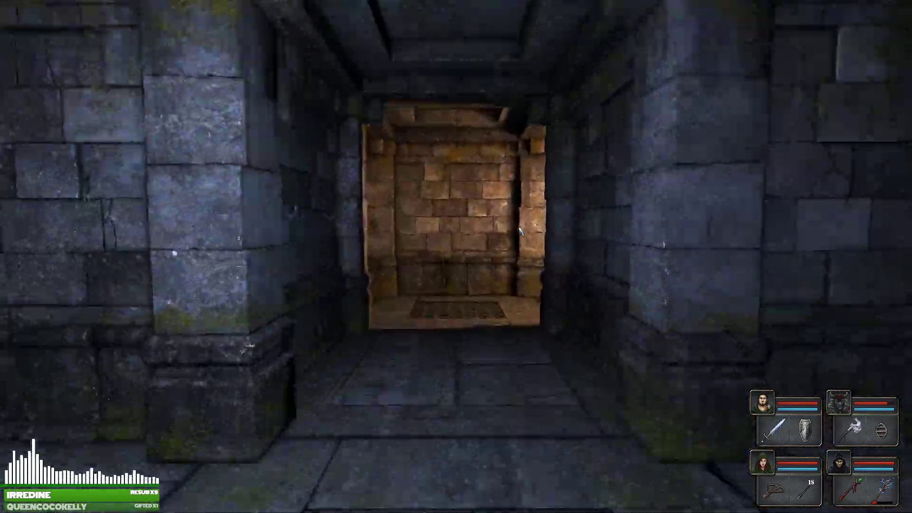
{"action": "key", "text": "w"}
{"action": "key", "text": "w"}
{"action": "key", "text": "e"}
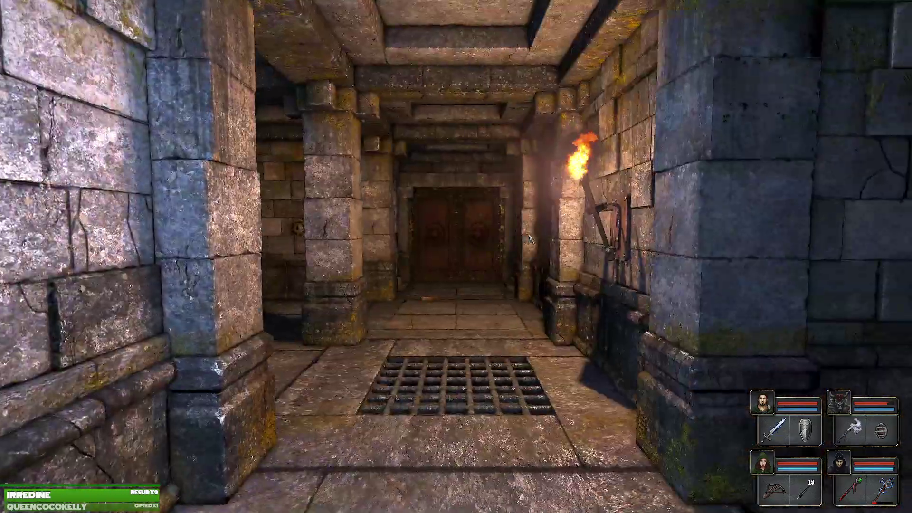
{"action": "key", "text": "q"}
{"action": "key", "text": "q"}
{"action": "key", "text": "w"}
{"action": "key", "text": "w"}
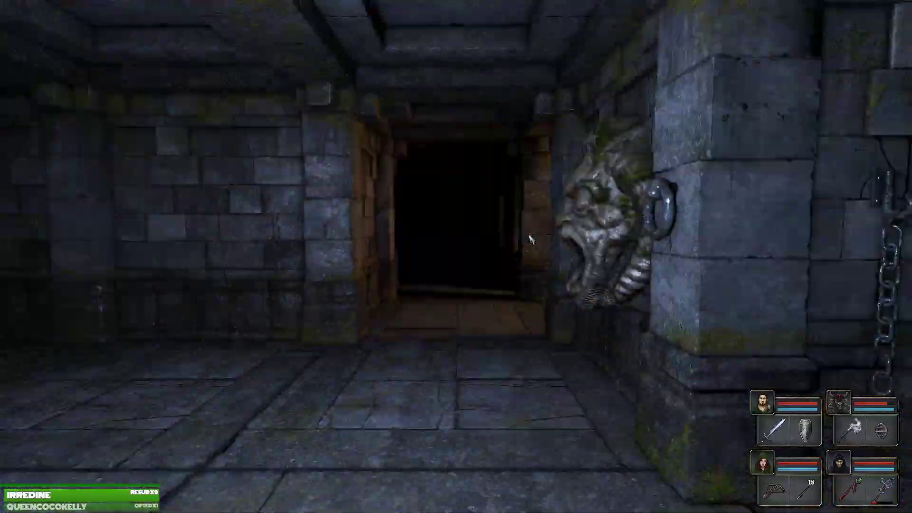
{"action": "key", "text": "w"}
{"action": "key", "text": "w"}
{"action": "key", "text": "w"}
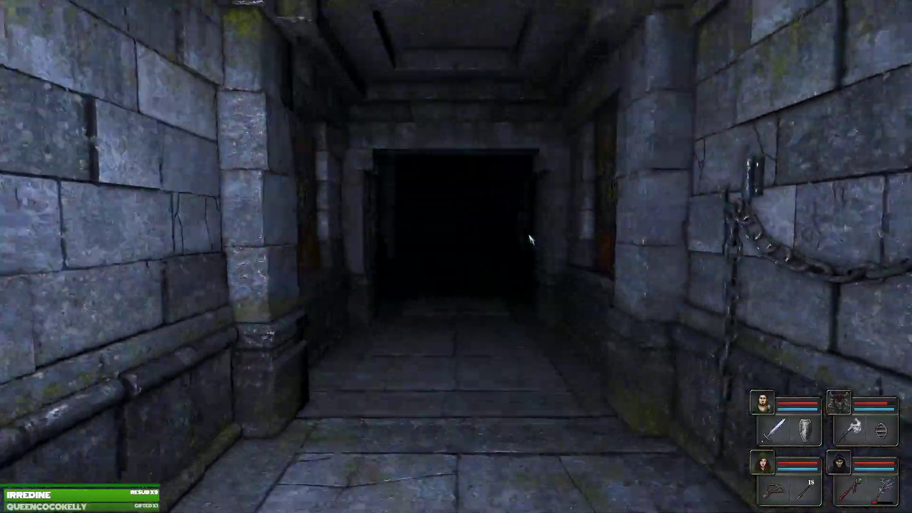
{"action": "key", "text": "w"}
{"action": "key", "text": "w"}
{"action": "key", "text": "w"}
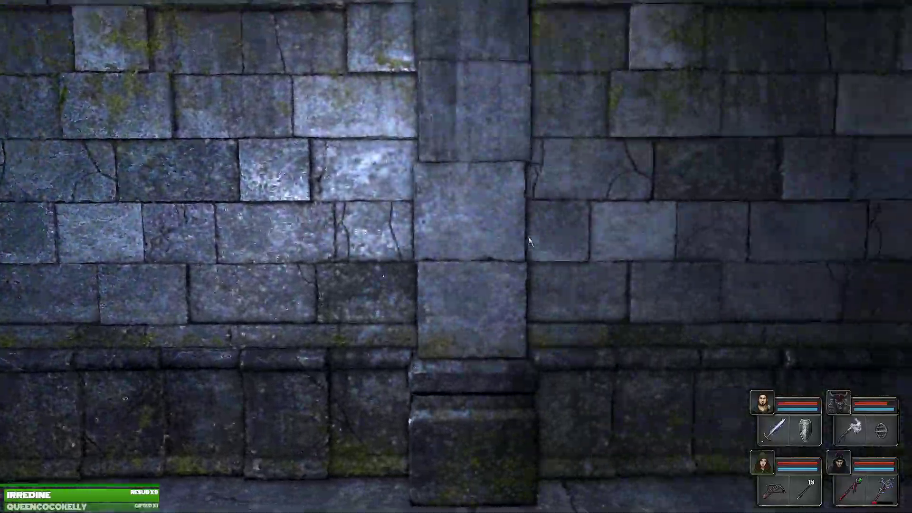
Back away from the end wall and quick-save the game.
{"action": "key", "text": "s"}
{"action": "key", "text": "q"}
{"action": "key", "text": "e"}
{"action": "key", "text": "w"}
{"action": "key", "text": "q"}
{"action": "key", "text": "w"}
{"action": "key", "text": "w"}
{"action": "key", "text": "e"}
{"action": "key", "text": "e"}
{"action": "key", "text": "w"}
Walk between the stained glass panels and past the chained statue.
{"action": "key", "text": "a"}
{"action": "key", "text": "q"}
{"action": "key", "text": "q"}
{"action": "key", "text": "q"}
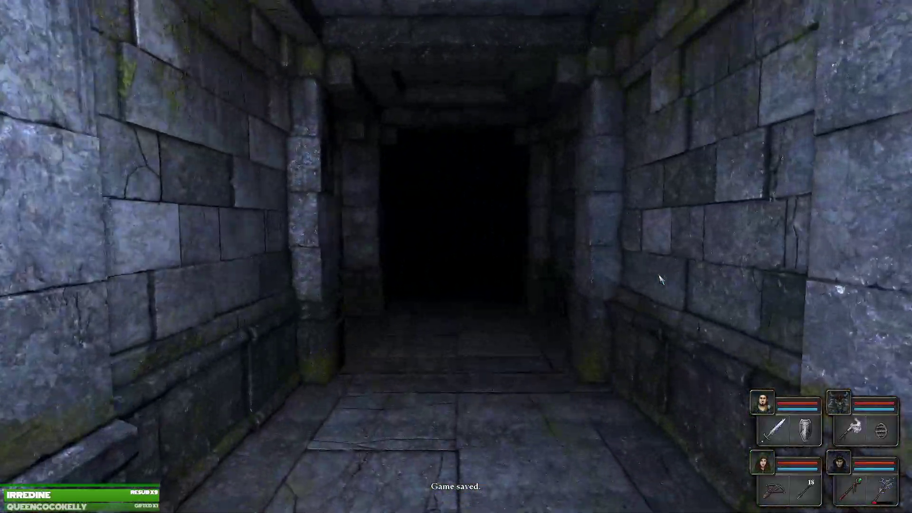
{"action": "key", "text": "w"}
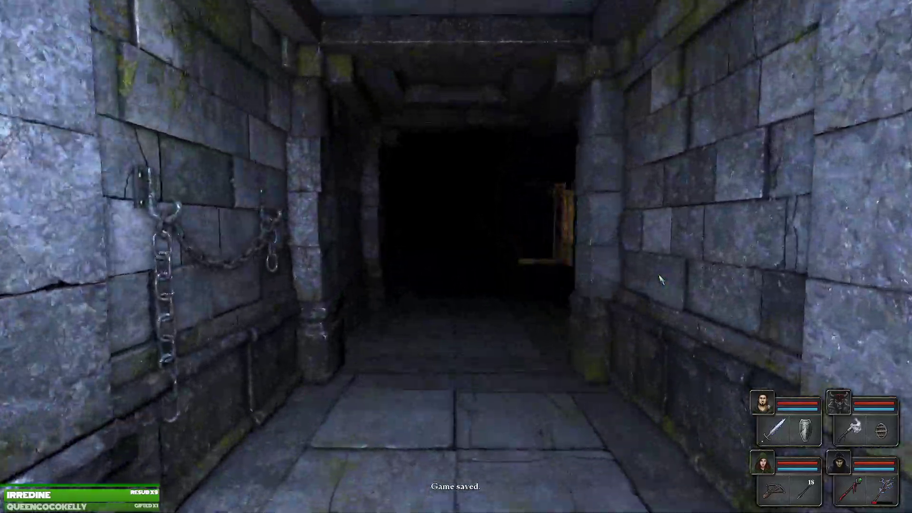
{"action": "key", "text": "d"}
{"action": "key", "text": "w"}
{"action": "key", "text": "q"}
{"action": "key", "text": "w"}
{"action": "key", "text": "q"}
{"action": "key", "text": "w"}
{"action": "key", "text": "q"}
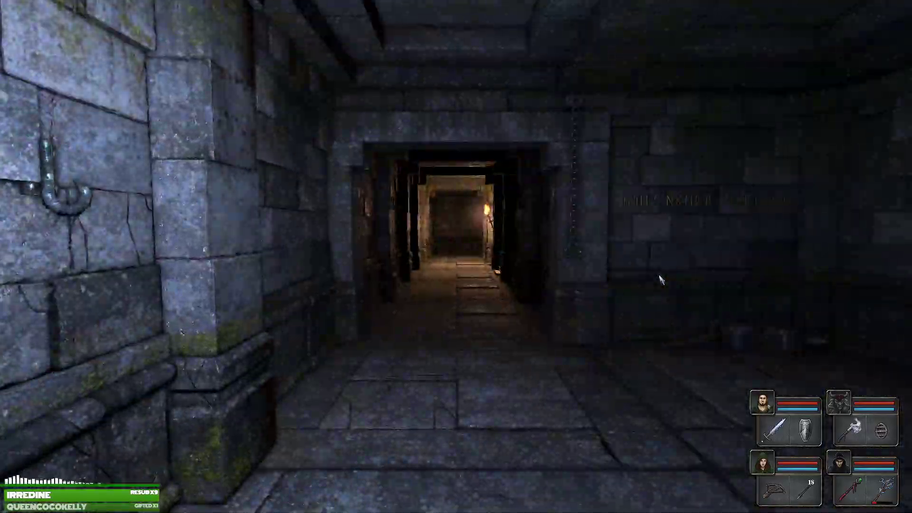
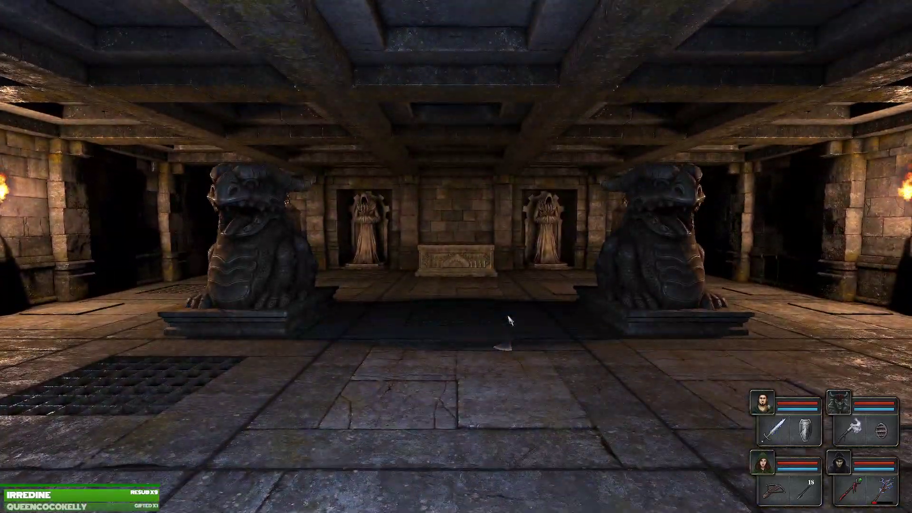
Look around, then check the Tomb level automap.
{"action": "key", "text": "q"}
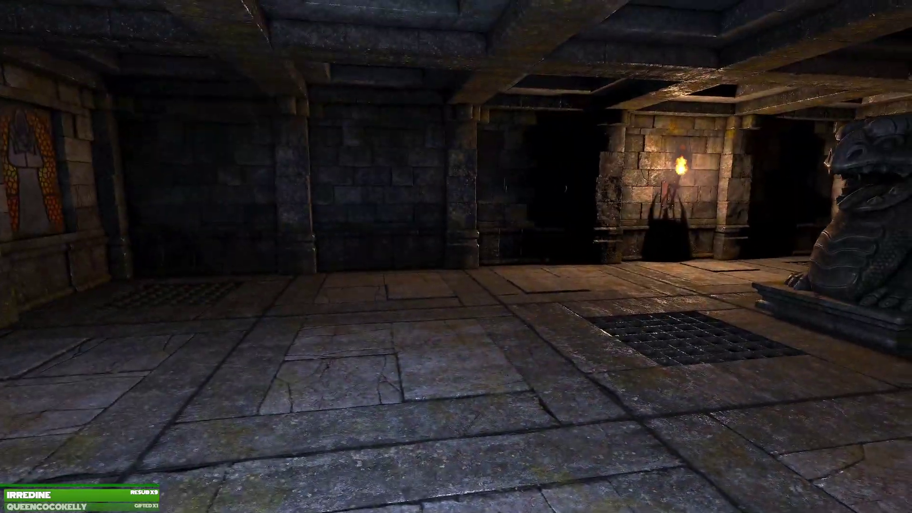
{"action": "key", "text": "e"}
{"action": "key", "text": "Tab"}
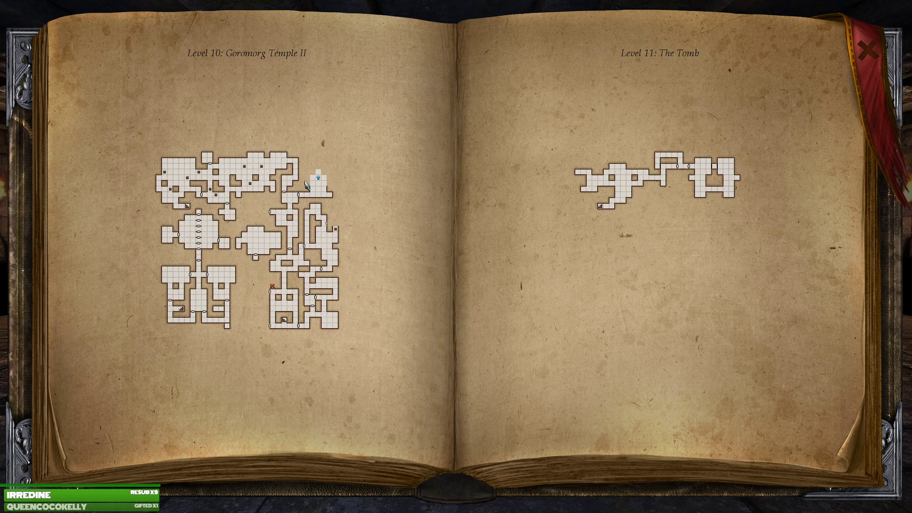
{"action": "key", "text": "Tab"}
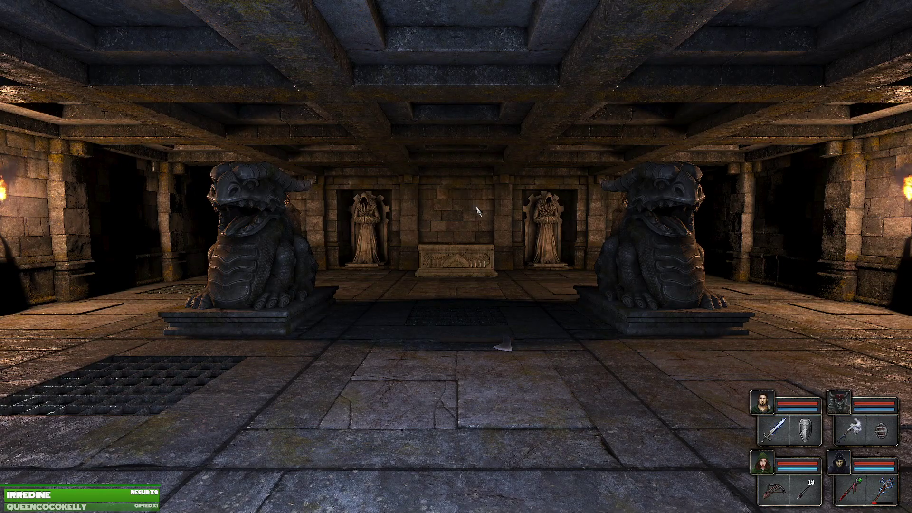
Walk past the dragon statue and stone altar toward the stained-glass window.
{"action": "key", "text": "w"}
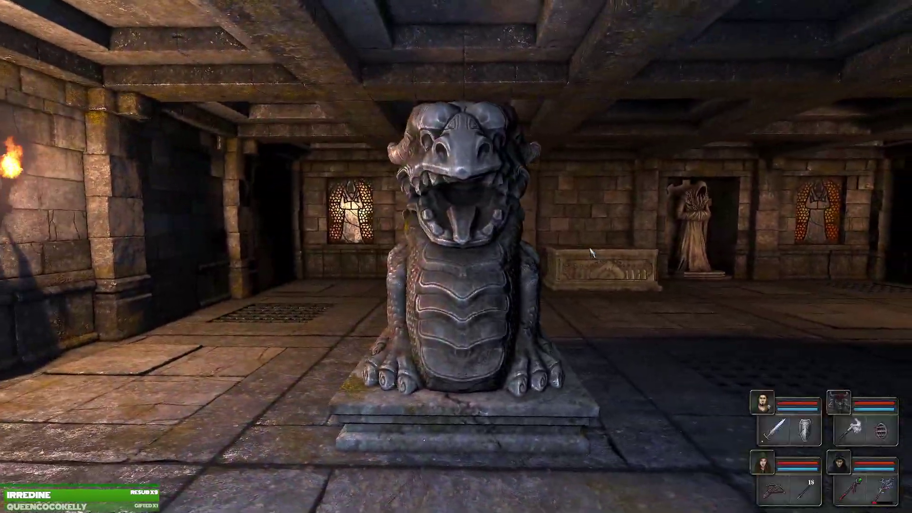
{"action": "key", "text": "a"}
{"action": "key", "text": "w"}
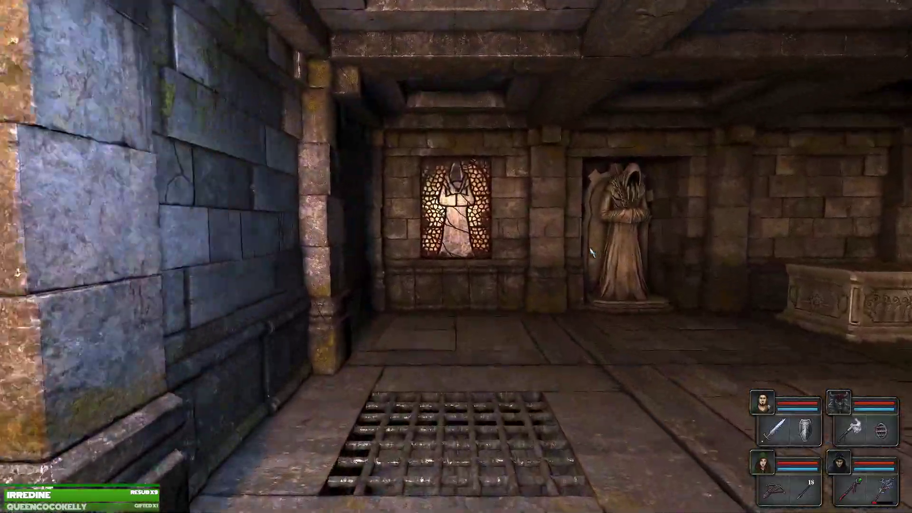
{"action": "key", "text": "w"}
{"action": "key", "text": "e"}
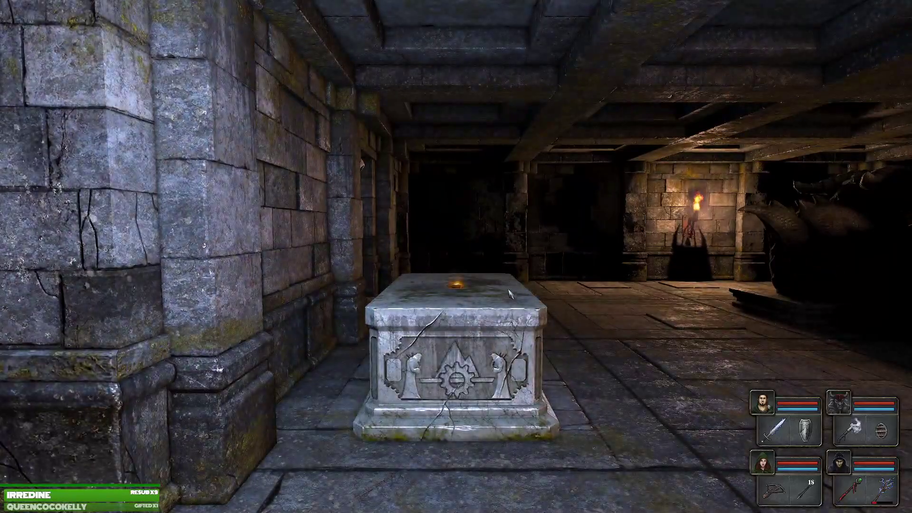
{"action": "key", "text": "a"}
{"action": "key", "text": "w"}
{"action": "key", "text": "w"}
{"action": "key", "text": "w"}
Step between the dragon statues toward the floor axe and torch wall.
{"action": "key", "text": "e"}
{"action": "key", "text": "e"}
{"action": "key", "text": "e"}
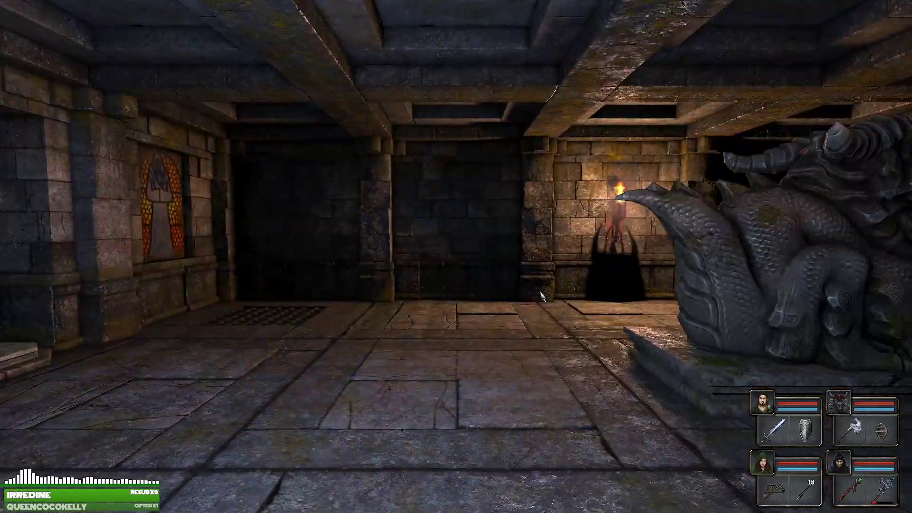
{"action": "key", "text": "s"}
{"action": "key", "text": "w"}
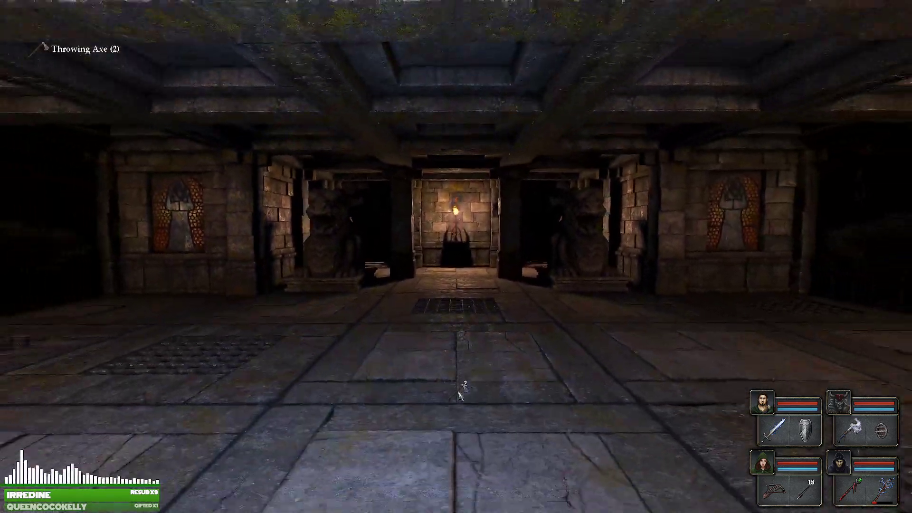
{"action": "key", "text": "q"}
{"action": "key", "text": "w"}
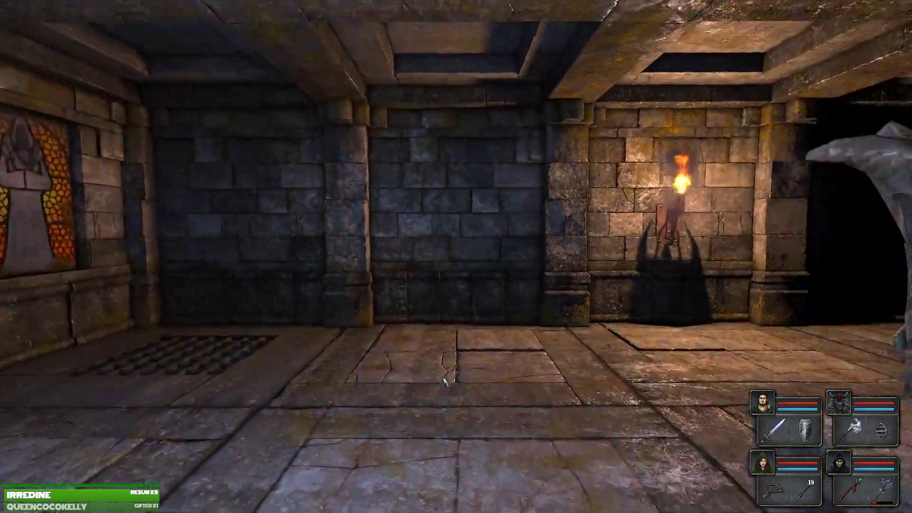
Move along the grate and torch wall, then turn toward the stained glass and dragon statue.
{"action": "key", "text": "a"}
{"action": "key", "text": "w"}
{"action": "key", "text": "a"}
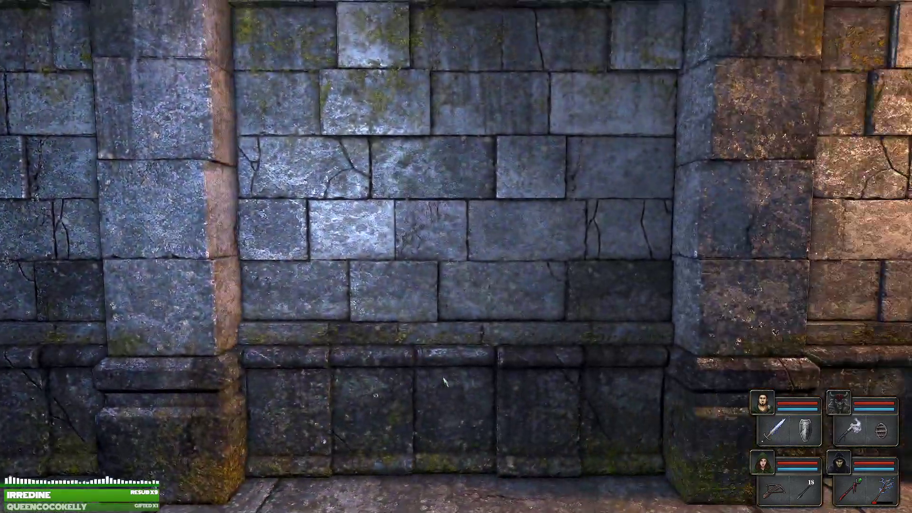
{"action": "key", "text": "a"}
{"action": "key", "text": "a"}
{"action": "key", "text": "a"}
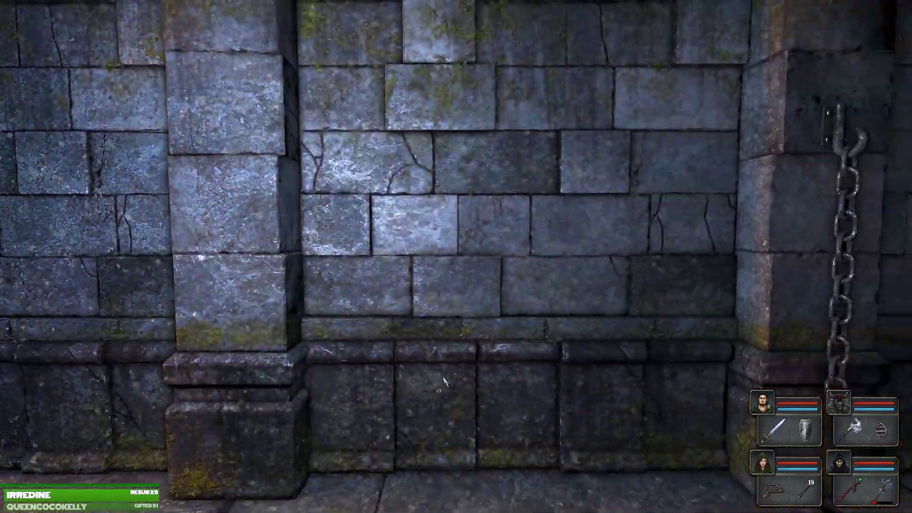
{"action": "key", "text": "d"}
{"action": "key", "text": "e"}
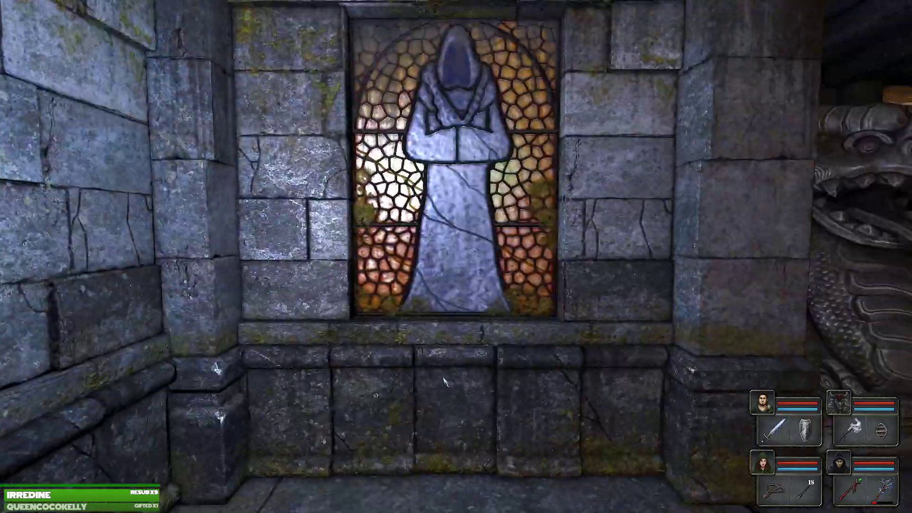
{"action": "key", "text": "e"}
{"action": "key", "text": "e"}
{"action": "key", "text": "w"}
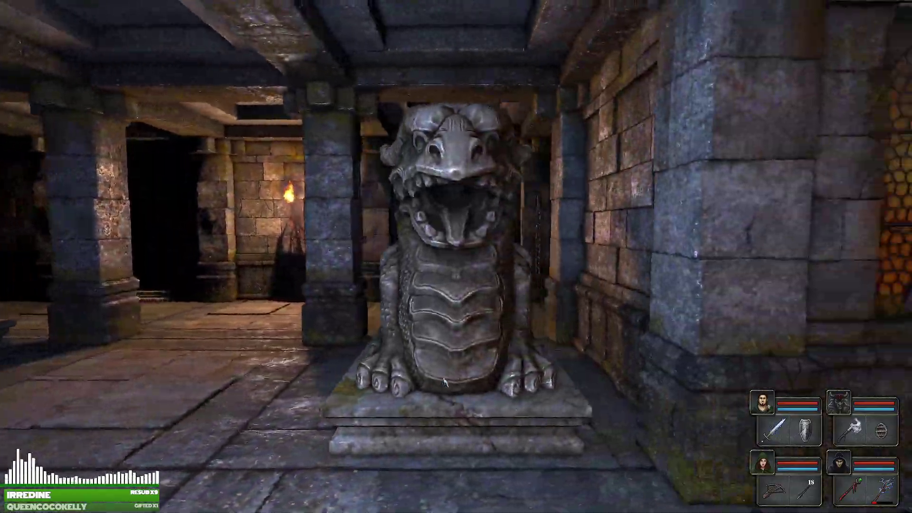
{"action": "key", "text": "e"}
{"action": "key", "text": "e"}
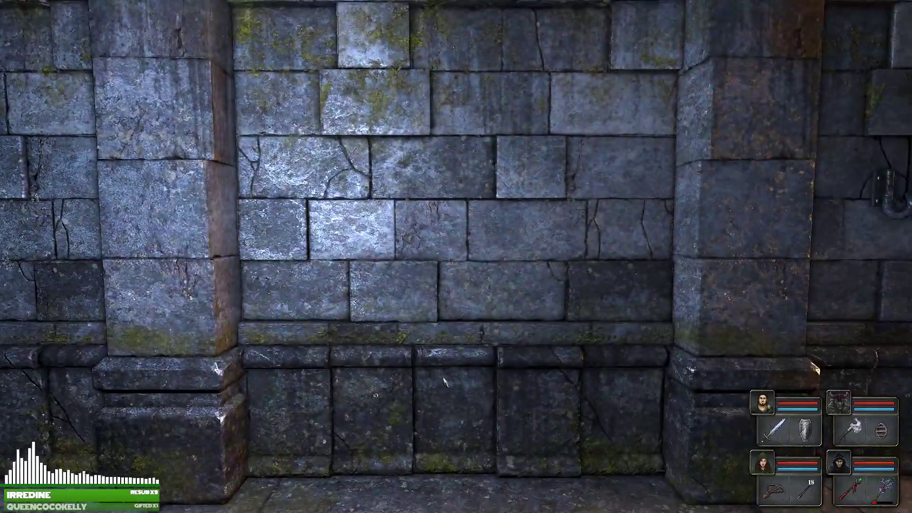
Sidestep past the wall torch and stained-glass niche up to the hooded statue.
{"action": "key", "text": "a"}
{"action": "key", "text": "e"}
{"action": "key", "text": "d"}
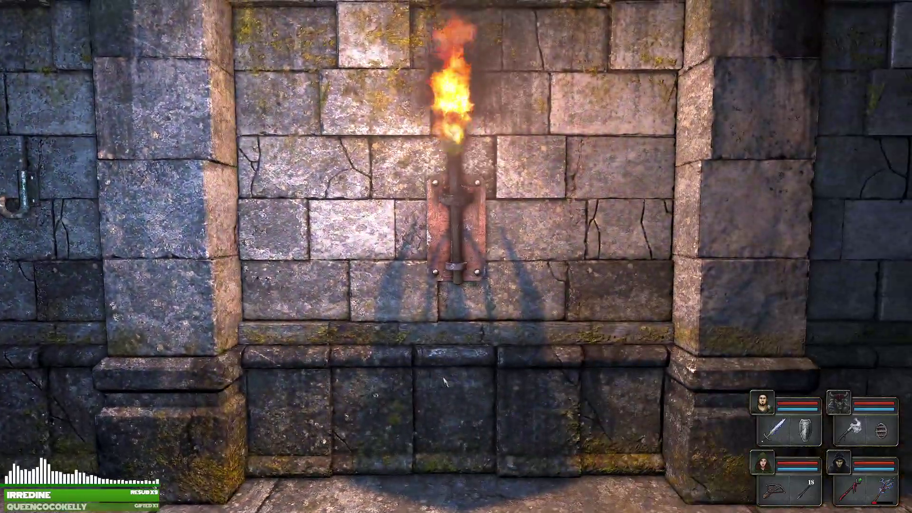
{"action": "key", "text": "d"}
{"action": "key", "text": "d"}
{"action": "key", "text": "w"}
{"action": "key", "text": "e"}
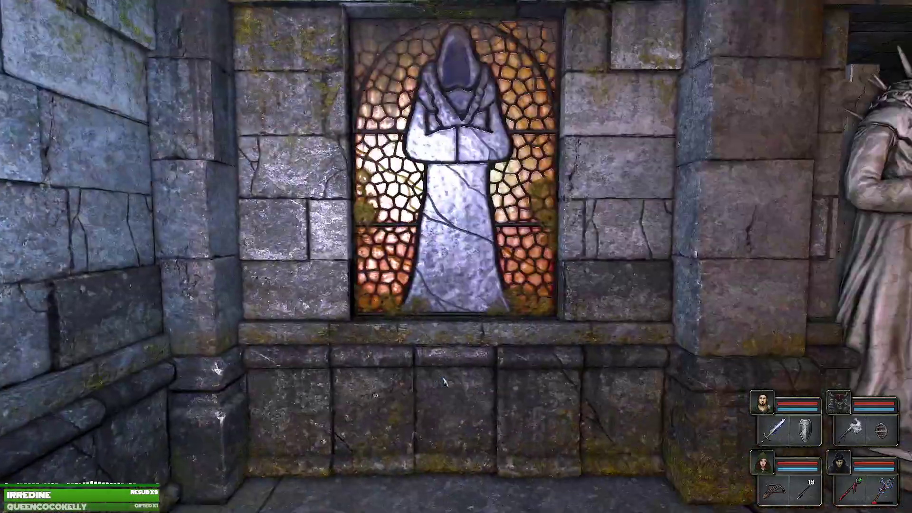
{"action": "key", "text": "d"}
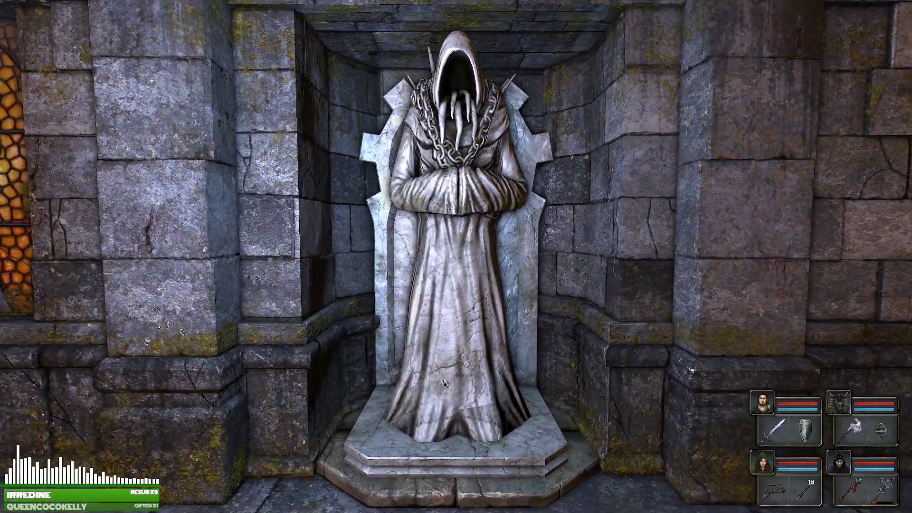
Sidestep right across the altar room past the stained glass, then pause the game.
{"action": "key", "text": "s"}
{"action": "key", "text": "d"}
{"action": "key", "text": "d"}
{"action": "key", "text": "d"}
{"action": "key", "text": "w"}
{"action": "key", "text": "d"}
{"action": "key", "text": "d"}
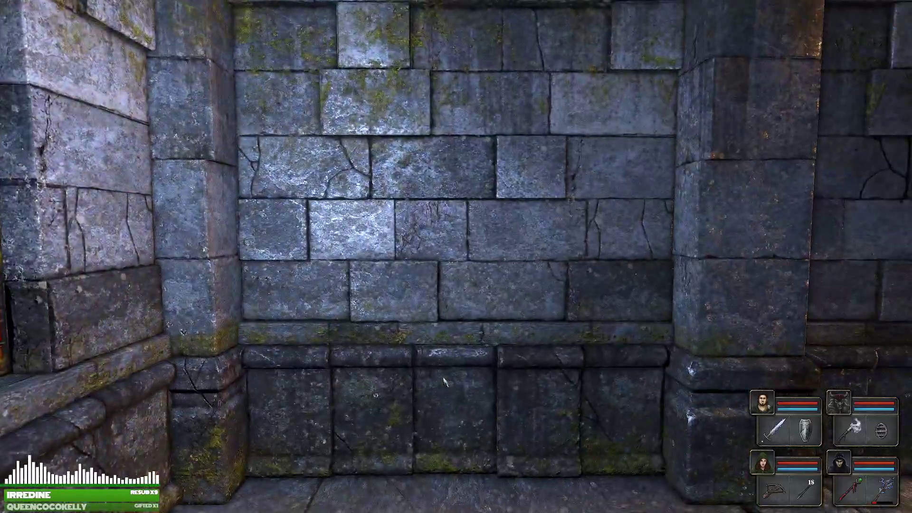
{"action": "key", "text": "d"}
{"action": "key", "text": "d"}
{"action": "key", "text": "d"}
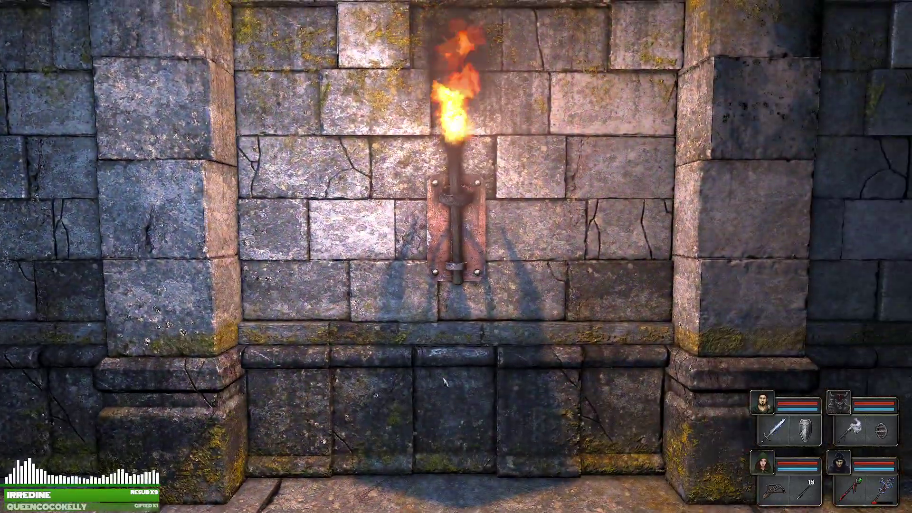
{"action": "key", "text": "d"}
{"action": "key", "text": "Escape"}
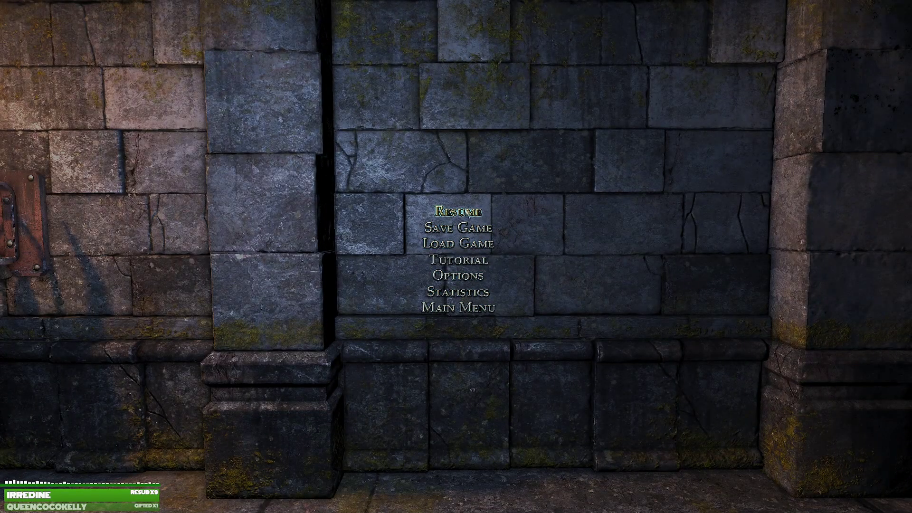
Resume from the pause menu, facing the mossy wall between two pillars.
{"action": "left_click", "coordinate": [460, 211]}
{"action": "key", "text": "d"}
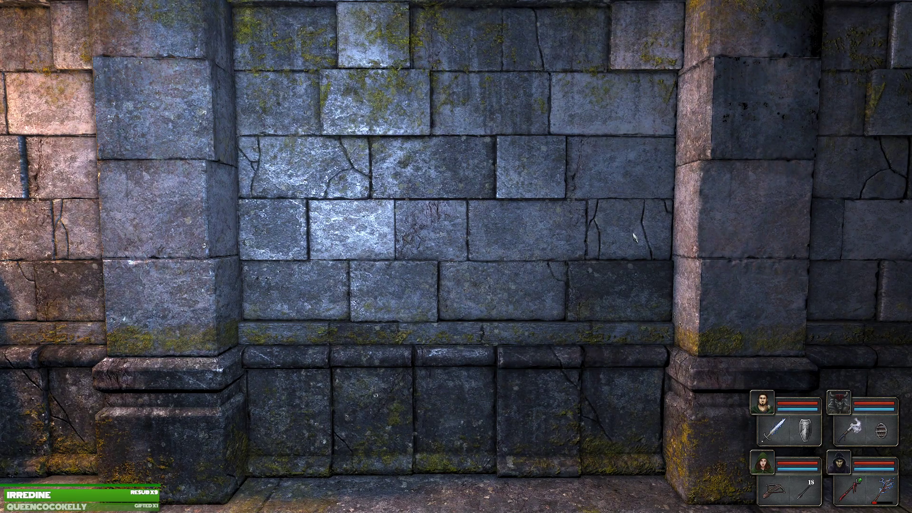
Cross the open hall past the gargoyle statue into the corridor.
{"action": "key", "text": "e"}
{"action": "key", "text": "w"}
{"action": "key", "text": "q"}
{"action": "key", "text": "q"}
{"action": "key", "text": "w"}
{"action": "key", "text": "e"}
{"action": "key", "text": "w"}
{"action": "key", "text": "w"}
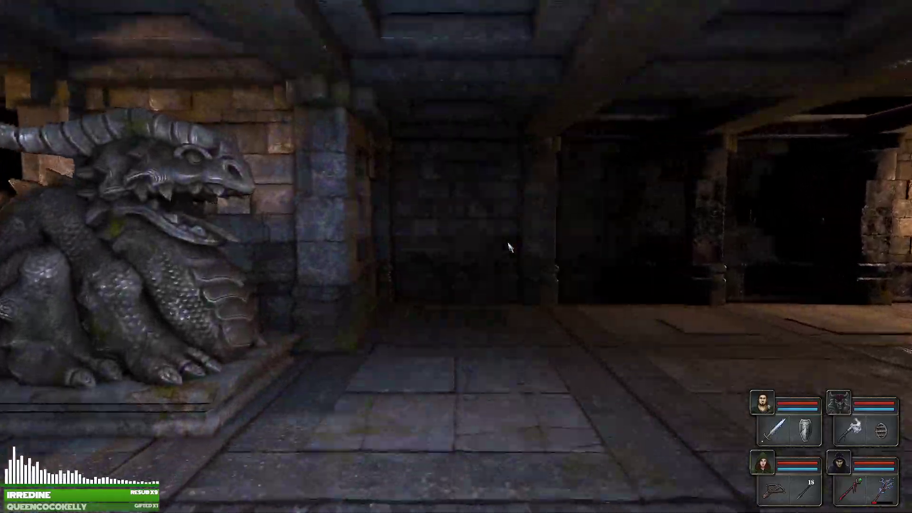
{"action": "key", "text": "q"}
{"action": "key", "text": "w"}
Sidestep along the wall past the tapestry to face the altar between the hooded statues.
{"action": "key", "text": "d"}
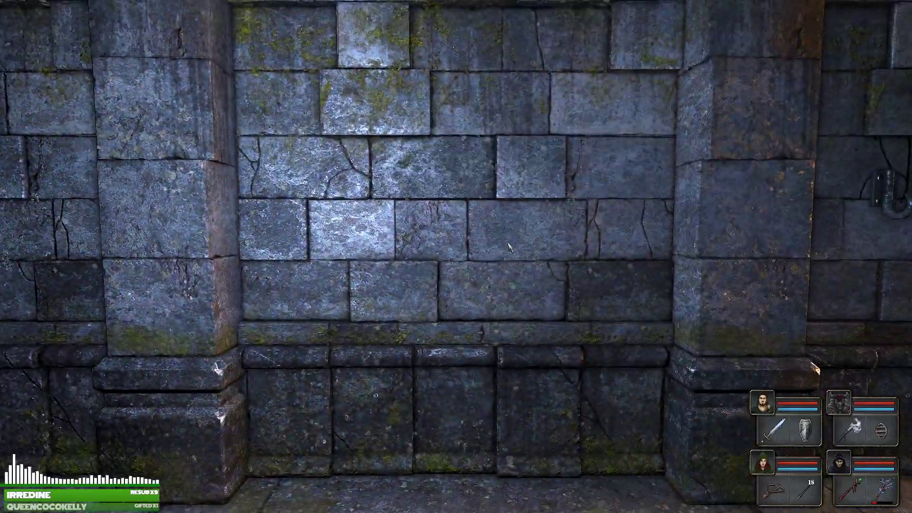
{"action": "key", "text": "d"}
{"action": "key", "text": "d"}
{"action": "key", "text": "e"}
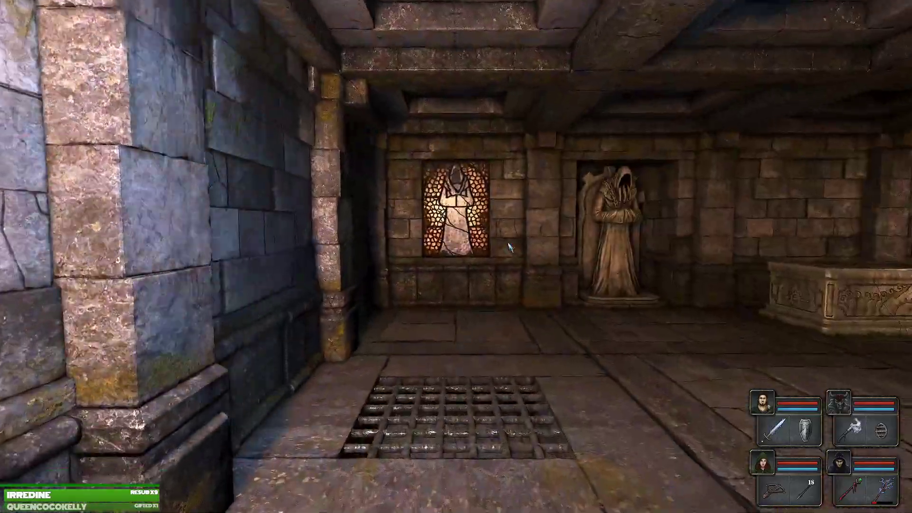
{"action": "key", "text": "w"}
{"action": "key", "text": "e"}
{"action": "key", "text": "w"}
{"action": "key", "text": "d"}
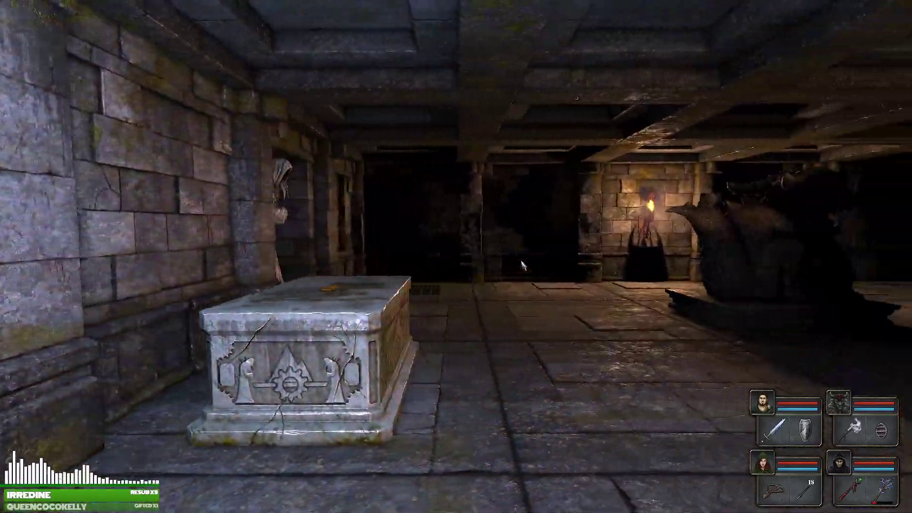
{"action": "key", "text": "w"}
{"action": "key", "text": "q"}
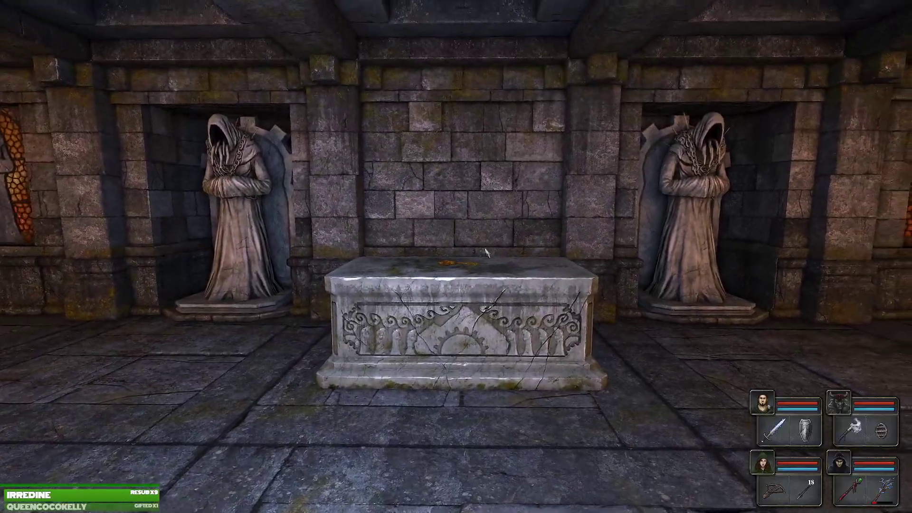
Take the Ornate Key from the altar and head back to the torch wall.
{"action": "left_click", "coordinate": [460, 283]}
{"action": "key", "text": "q"}
{"action": "key", "text": "q"}
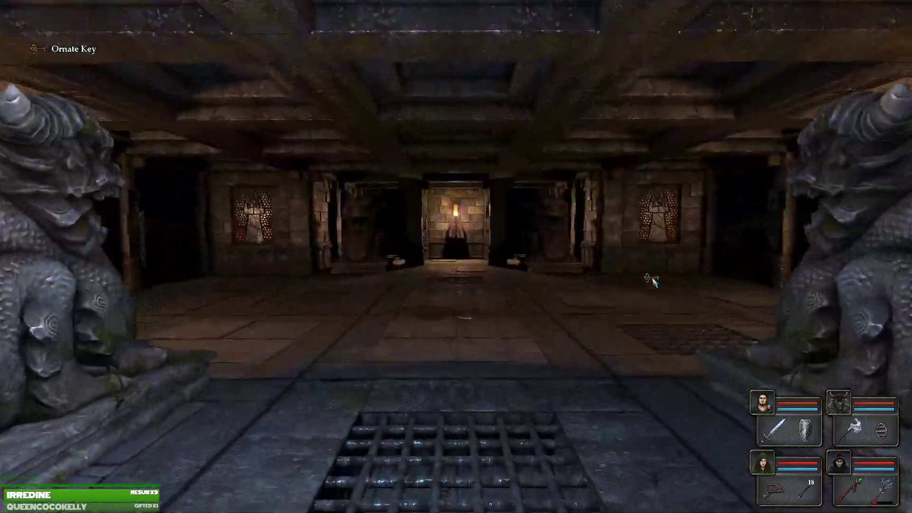
{"action": "key", "text": "w"}
{"action": "key", "text": "w"}
{"action": "key", "text": "w"}
{"action": "key", "text": "e"}
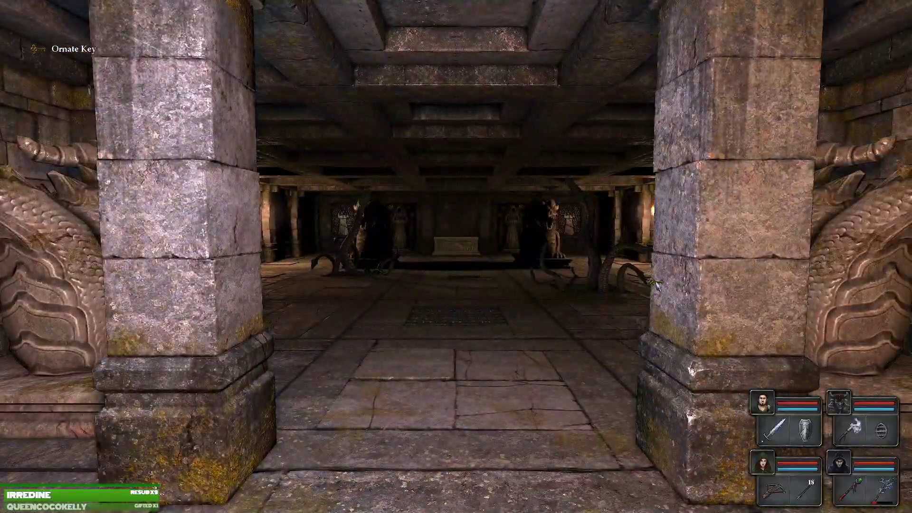
Follow the dark corridor past the chain pull and line up beside the wooden door.
{"action": "key", "text": "w"}
{"action": "key", "text": "q"}
{"action": "key", "text": "w"}
{"action": "key", "text": "w"}
{"action": "key", "text": "w"}
{"action": "key", "text": "w"}
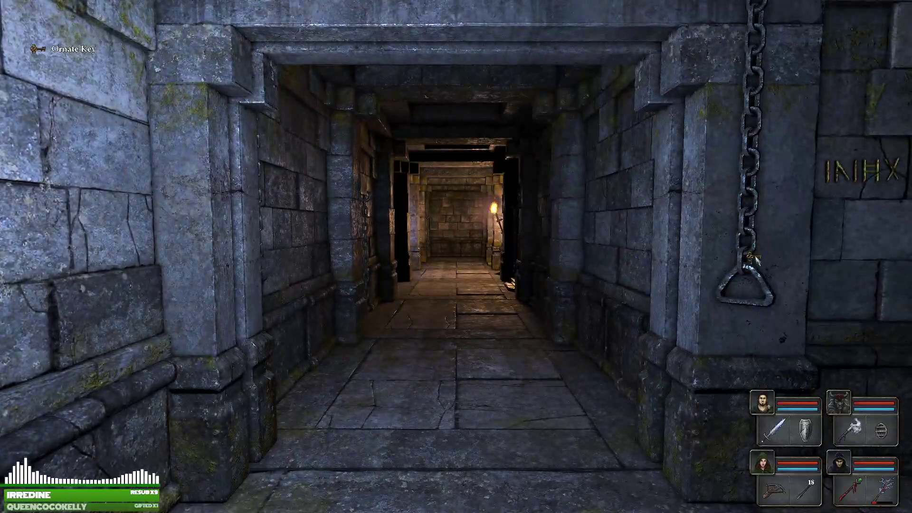
{"action": "key", "text": "e"}
{"action": "key", "text": "e"}
{"action": "key", "text": "w"}
{"action": "key", "text": "w"}
{"action": "key", "text": "s"}
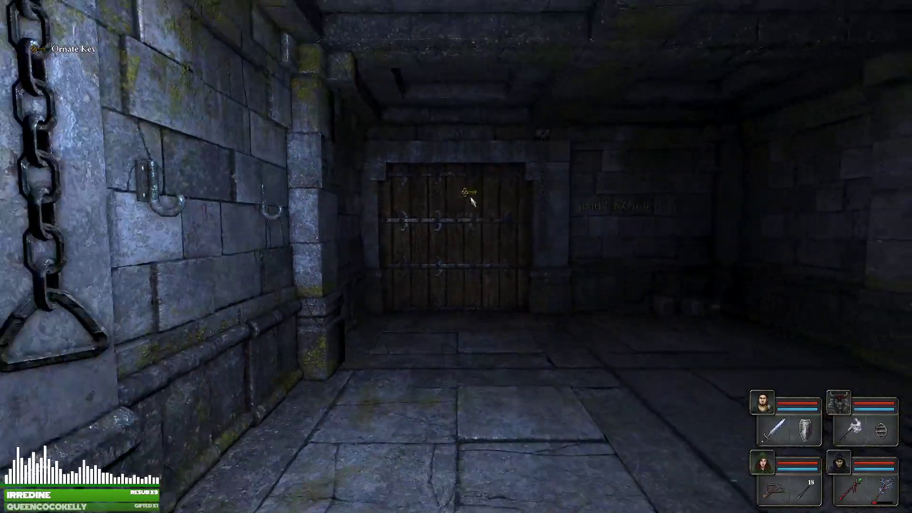
{"action": "key", "text": "w"}
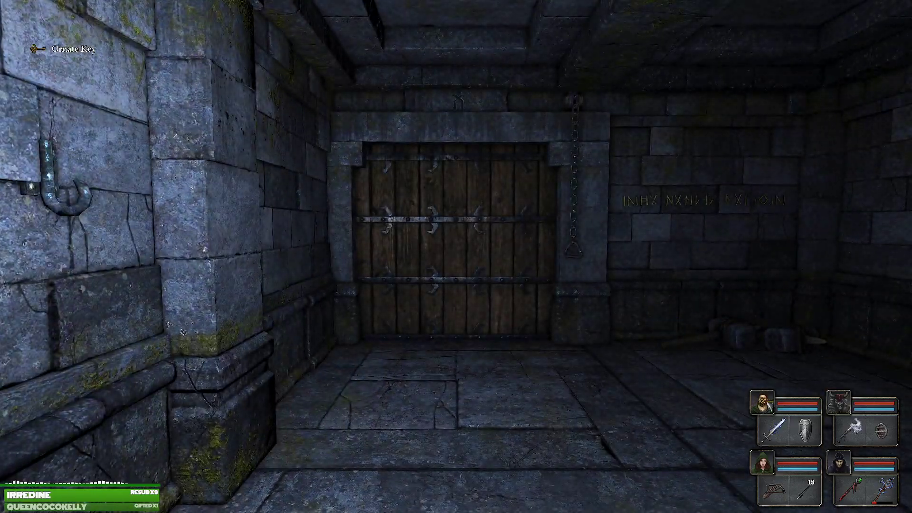
{"action": "key", "text": "d"}
{"action": "key", "text": "q"}
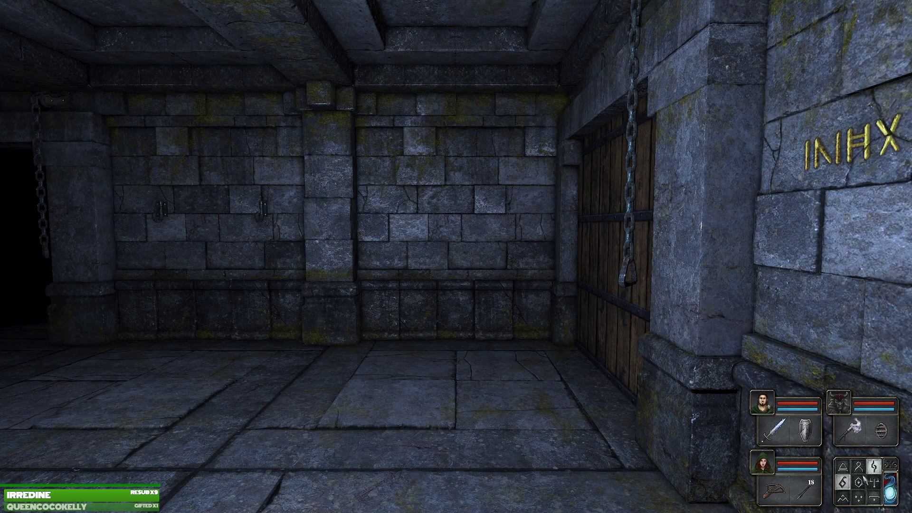
Face the wooden door and pull its chain to raise, then lower it.
{"action": "right_click", "coordinate": [686, 259]}
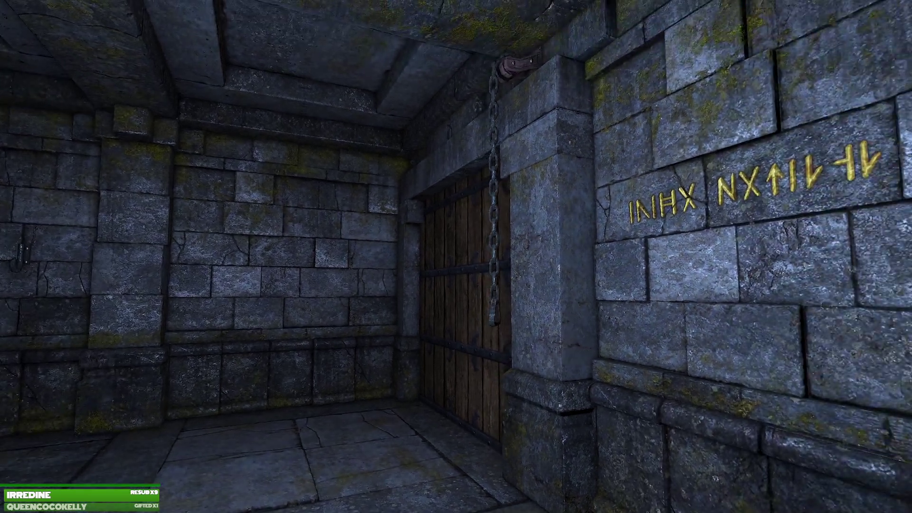
{"action": "key", "text": "e"}
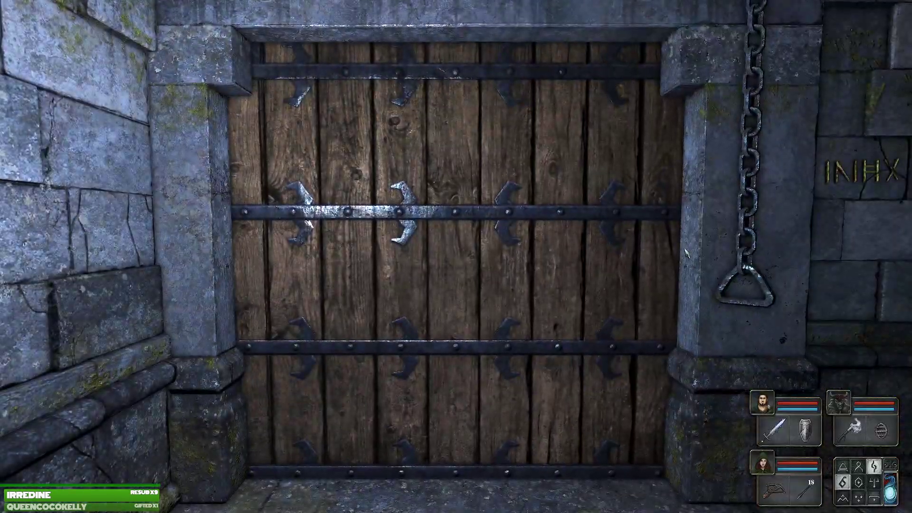
{"action": "left_click", "coordinate": [741, 286]}
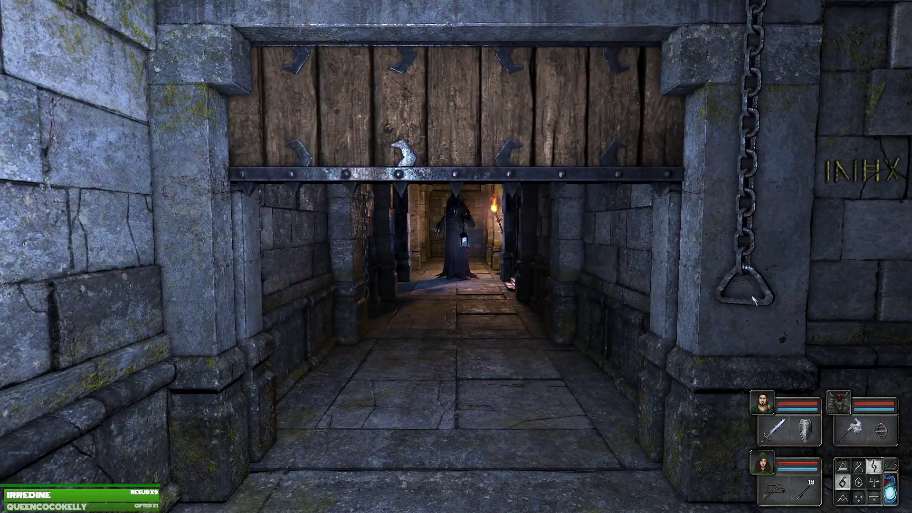
{"action": "left_click", "coordinate": [748, 292]}
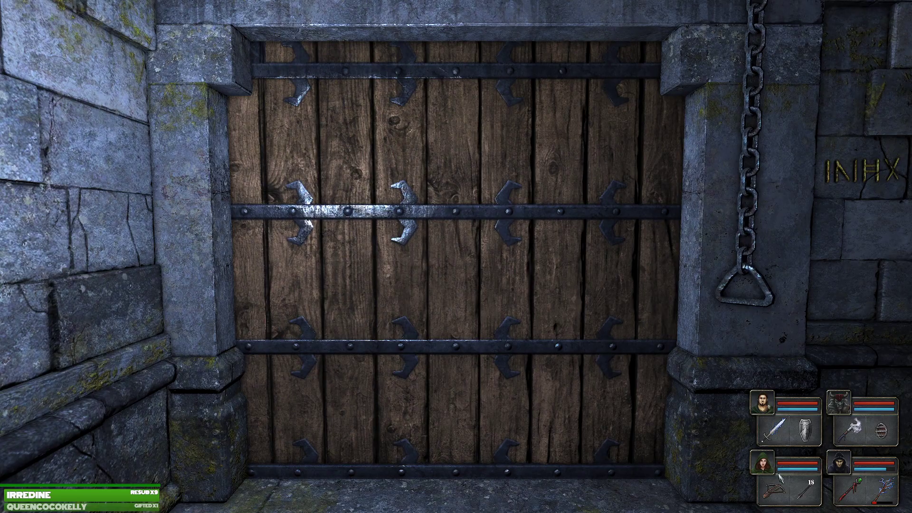
Raise the door again, then retreat several tiles from the doorway.
{"action": "key", "text": "s"}
{"action": "key", "text": "w"}
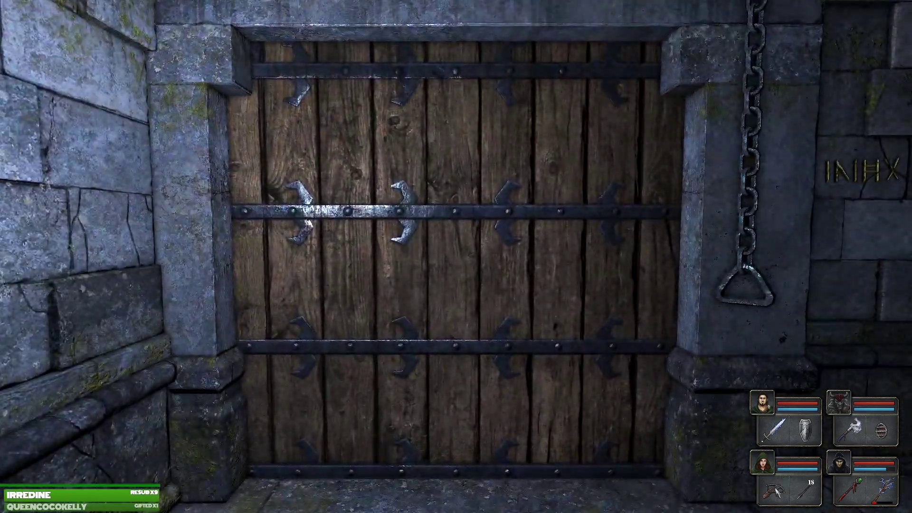
{"action": "left_click", "coordinate": [759, 299]}
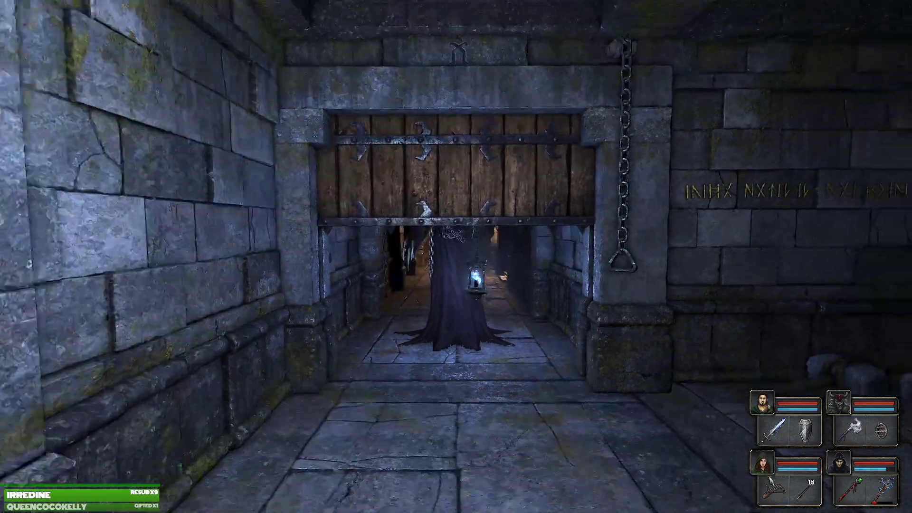
{"action": "key", "text": "s"}
{"action": "key", "text": "s"}
{"action": "key", "text": "s"}
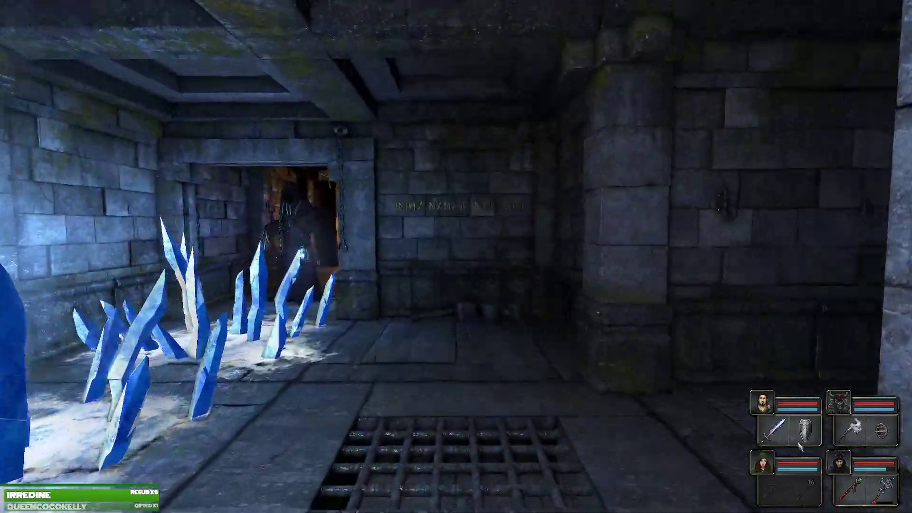
Attack the hooded enemy with two champions, then dodge its fireball.
{"action": "key", "text": "w"}
{"action": "key", "text": "q"}
{"action": "right_click", "coordinate": [777, 430]}
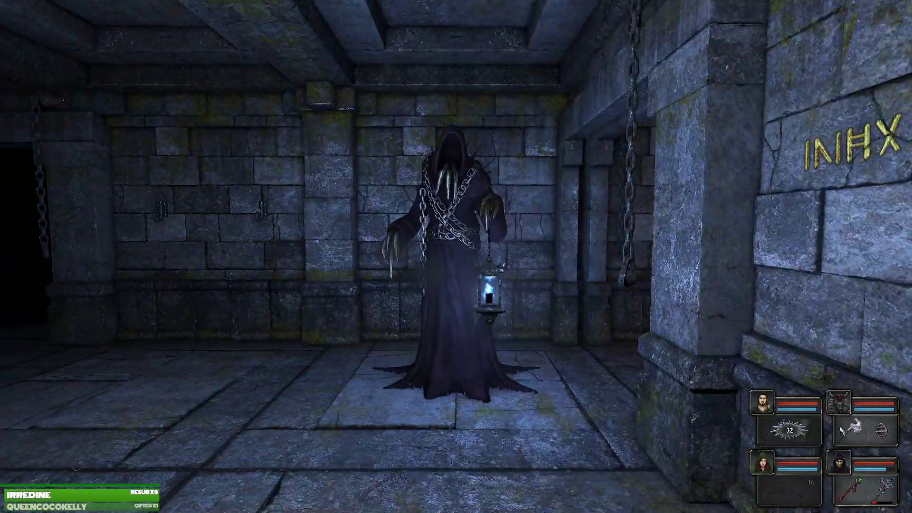
{"action": "right_click", "coordinate": [852, 427]}
{"action": "key", "text": "s"}
{"action": "key", "text": "e"}
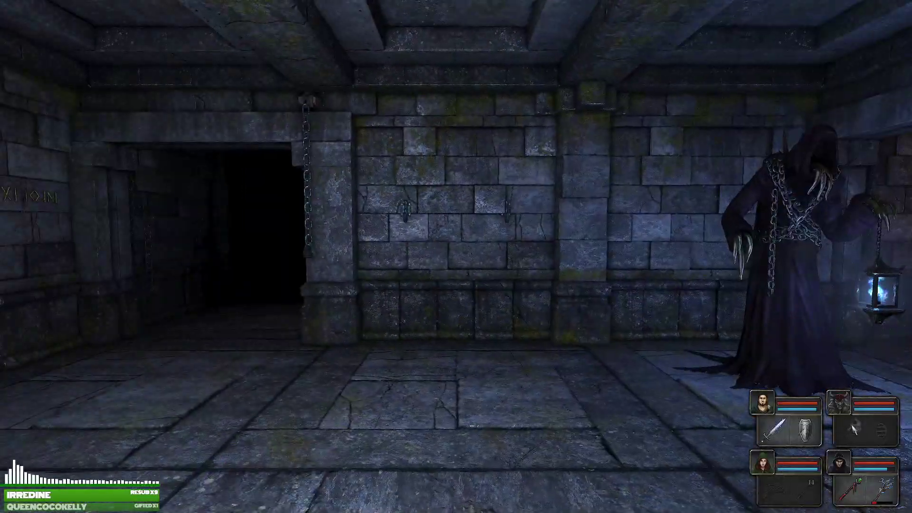
{"action": "key", "text": "s"}
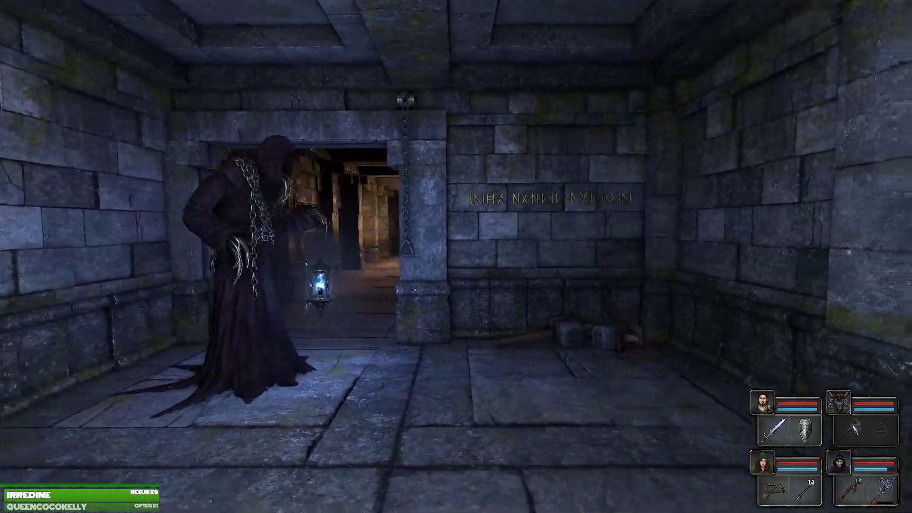
{"action": "key", "text": "w"}
Kill the hooded enemy with lightning, melee and bow attacks while circling it.
{"action": "right_click", "coordinate": [777, 430]}
{"action": "key", "text": "e"}
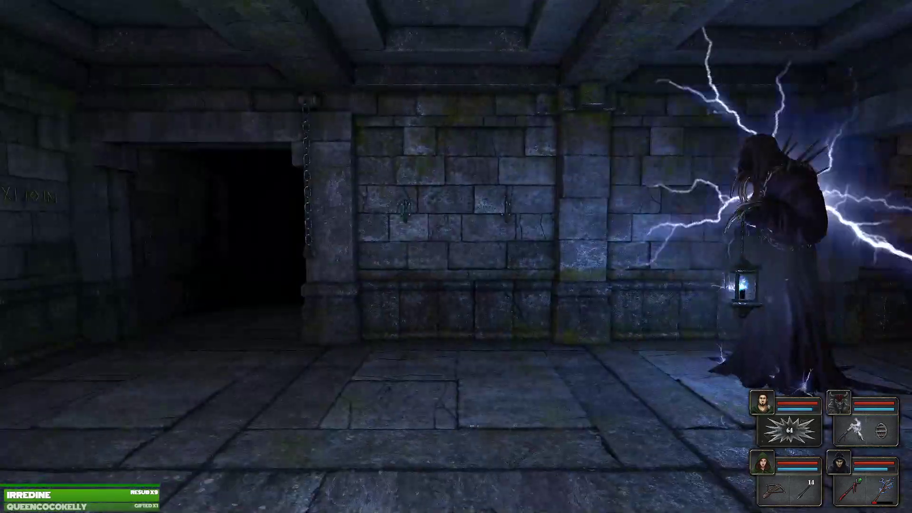
{"action": "key", "text": "q"}
{"action": "right_click", "coordinate": [858, 430]}
{"action": "key", "text": "a"}
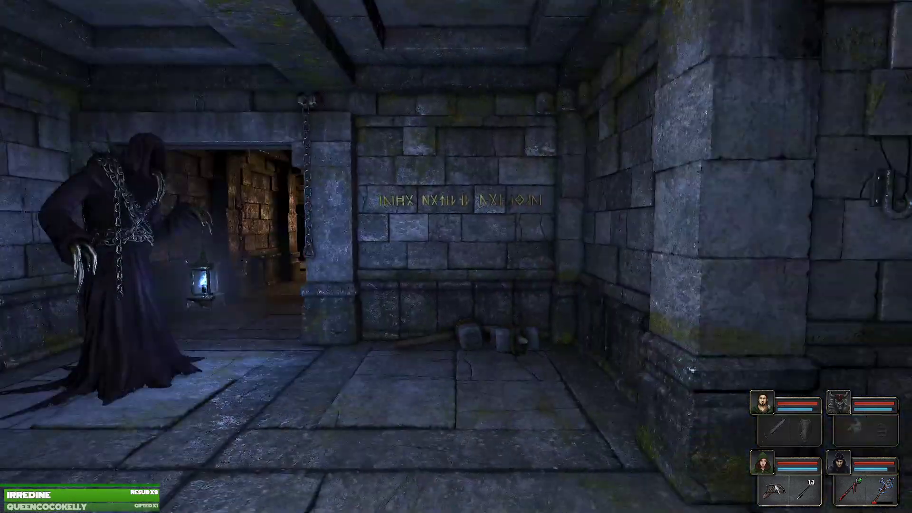
{"action": "key", "text": "w"}
{"action": "right_click", "coordinate": [776, 489]}
{"action": "key", "text": "e"}
{"action": "right_click", "coordinate": [789, 427]}
Walk down the torch-lit corridor to the pillars by the dragon statue.
{"action": "key", "text": "q"}
{"action": "key", "text": "w"}
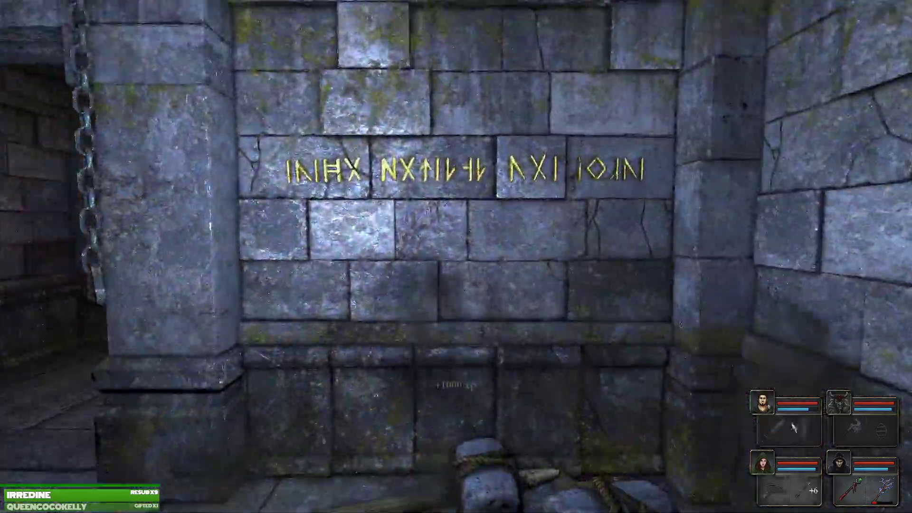
{"action": "key", "text": "q"}
{"action": "key", "text": "w"}
{"action": "key", "text": "w"}
{"action": "key", "text": "q"}
{"action": "key", "text": "d"}
{"action": "key", "text": "d"}
{"action": "key", "text": "w"}
Peek into the large statue hall, then retreat back down the corridor.
{"action": "key", "text": "s"}
{"action": "key", "text": "a"}
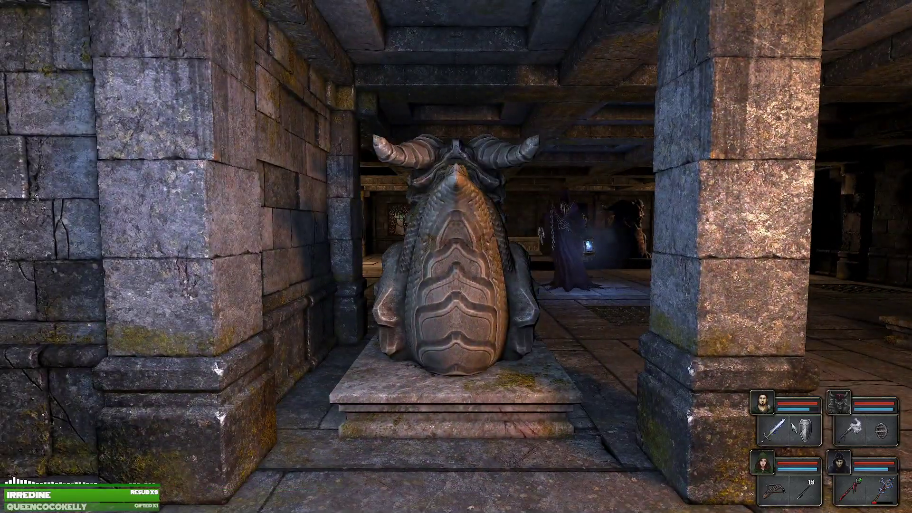
{"action": "key", "text": "d"}
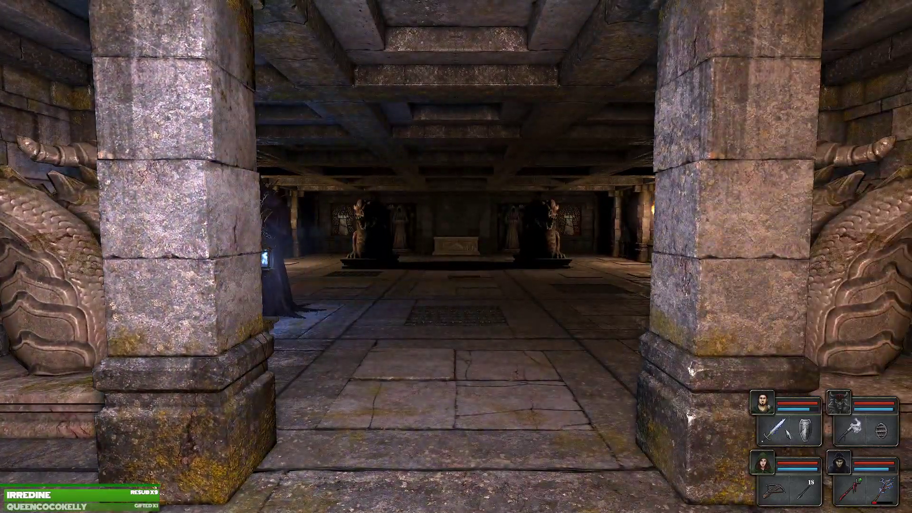
{"action": "key", "text": "a"}
{"action": "key", "text": "a"}
{"action": "key", "text": "e"}
{"action": "key", "text": "s"}
{"action": "key", "text": "s"}
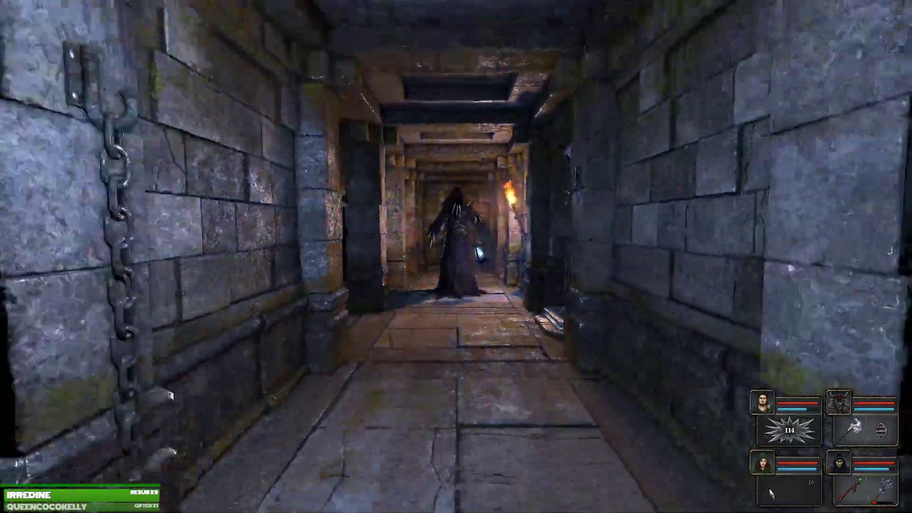
{"action": "key", "text": "s"}
{"action": "key", "text": "s"}
Return to the rune wall and move to flank the approaching hooded enemy.
{"action": "key", "text": "e"}
{"action": "key", "text": "w"}
{"action": "key", "text": "q"}
{"action": "key", "text": "s"}
{"action": "key", "text": "s"}
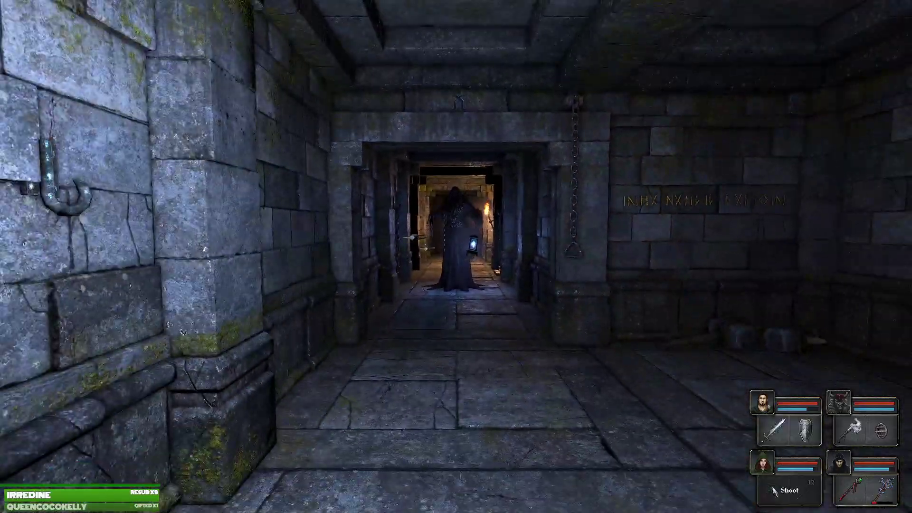
{"action": "key", "text": "e"}
{"action": "key", "text": "w"}
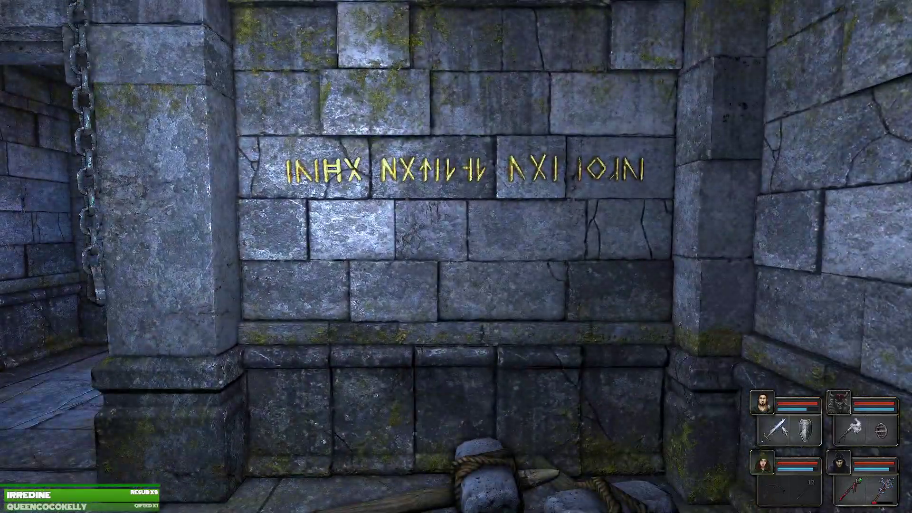
{"action": "key", "text": "q"}
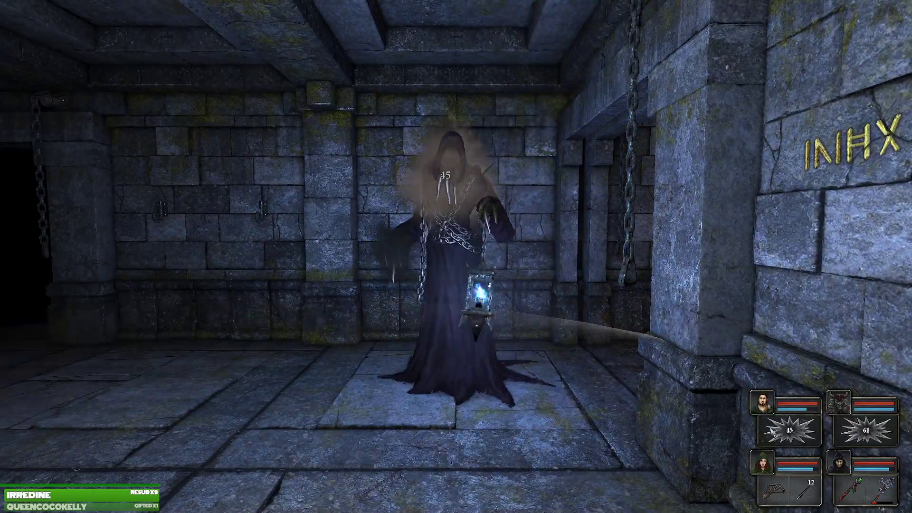
{"action": "key", "text": "a"}
{"action": "key", "text": "e"}
Strike the second hooded enemy with two champions while circling it.
{"action": "right_click", "coordinate": [787, 430]}
{"action": "right_click", "coordinate": [865, 430]}
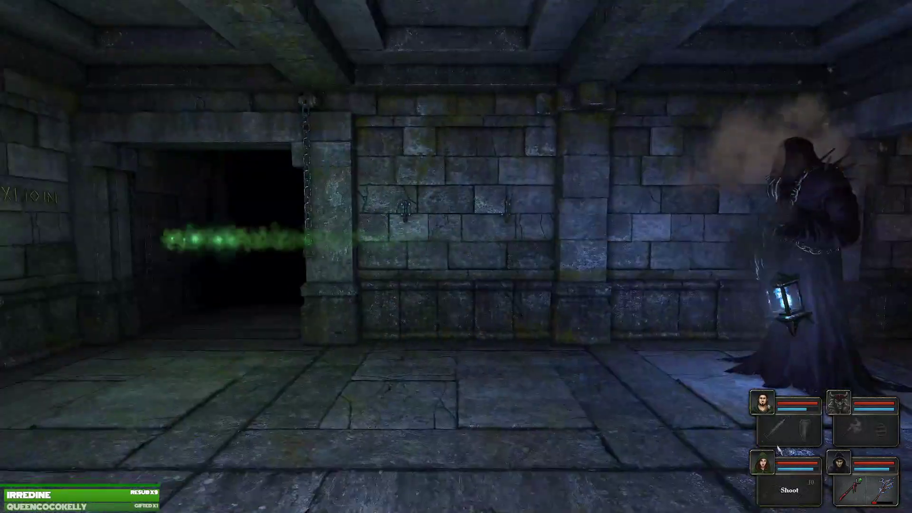
{"action": "key", "text": "d"}
{"action": "key", "text": "a"}
{"action": "key", "text": "q"}
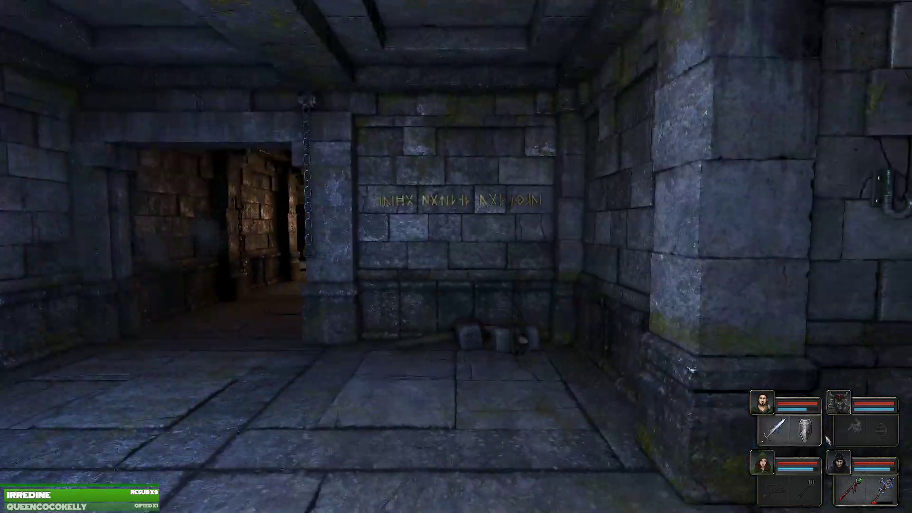
{"action": "key", "text": "e"}
{"action": "right_click", "coordinate": [788, 429]}
Evade the claw swipe, finish off the enemy, and approach the lit doorway.
{"action": "key", "text": "q"}
{"action": "key", "text": "w"}
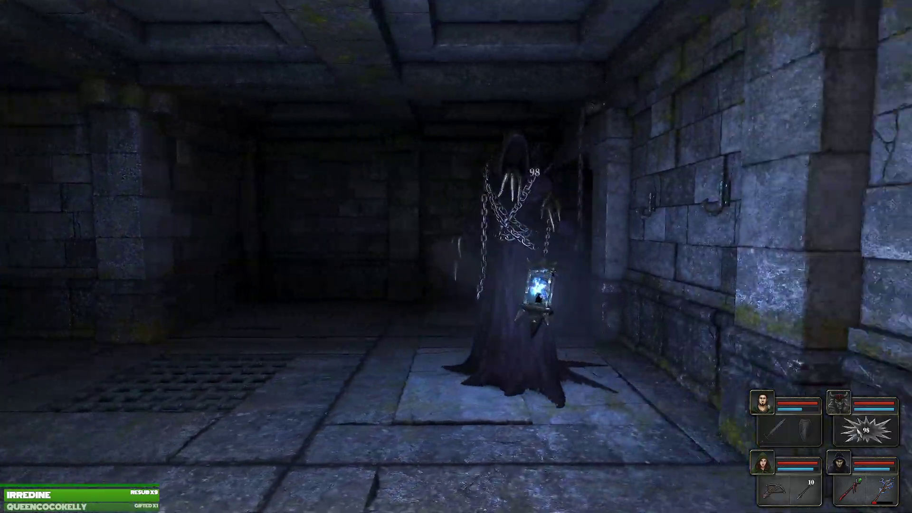
{"action": "key", "text": "d"}
{"action": "key", "text": "q"}
{"action": "right_click", "coordinate": [788, 430]}
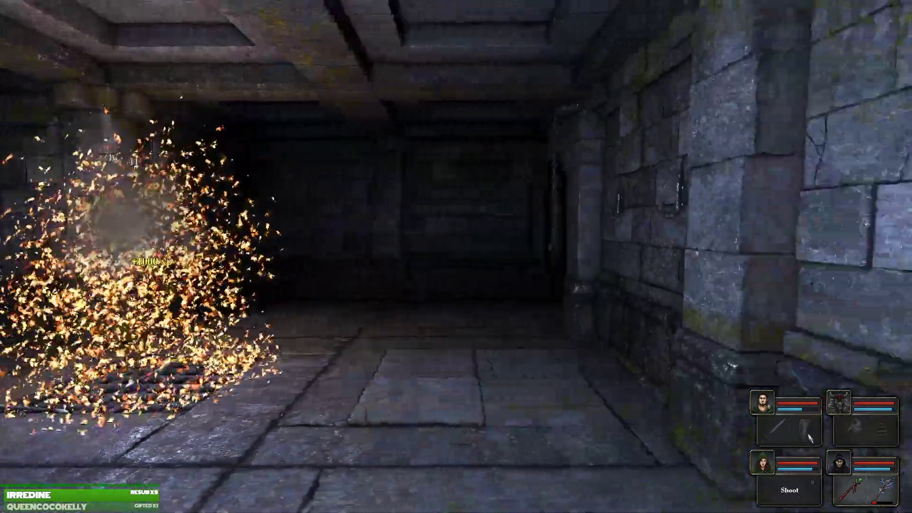
{"action": "key", "text": "e"}
{"action": "key", "text": "w"}
{"action": "key", "text": "w"}
{"action": "key", "text": "s"}
{"action": "key", "text": "s"}
{"action": "key", "text": "w"}
{"action": "key", "text": "w"}
Advance past the dragon statue to the tentacle monster and strike it with the first champion.
{"action": "key", "text": "w"}
{"action": "key", "text": "w"}
{"action": "key", "text": "w"}
{"action": "key", "text": "w"}
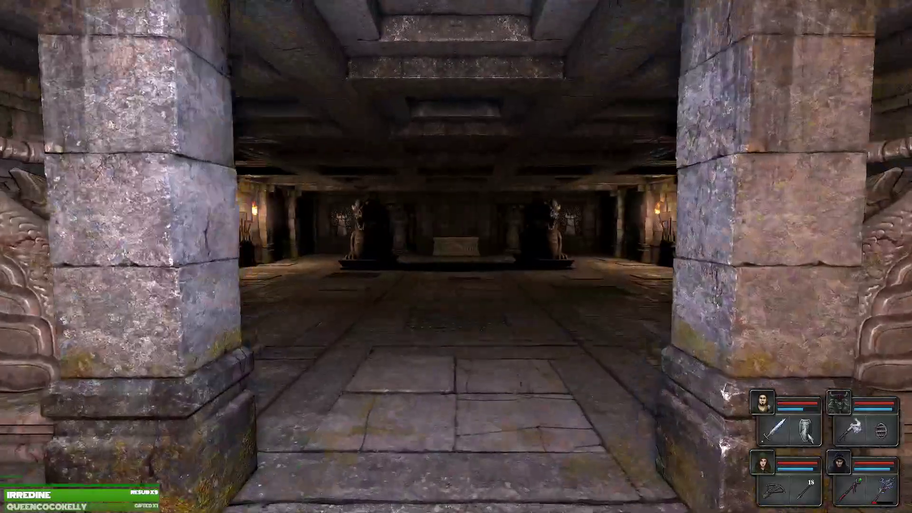
{"action": "key", "text": "w"}
{"action": "key", "text": "w"}
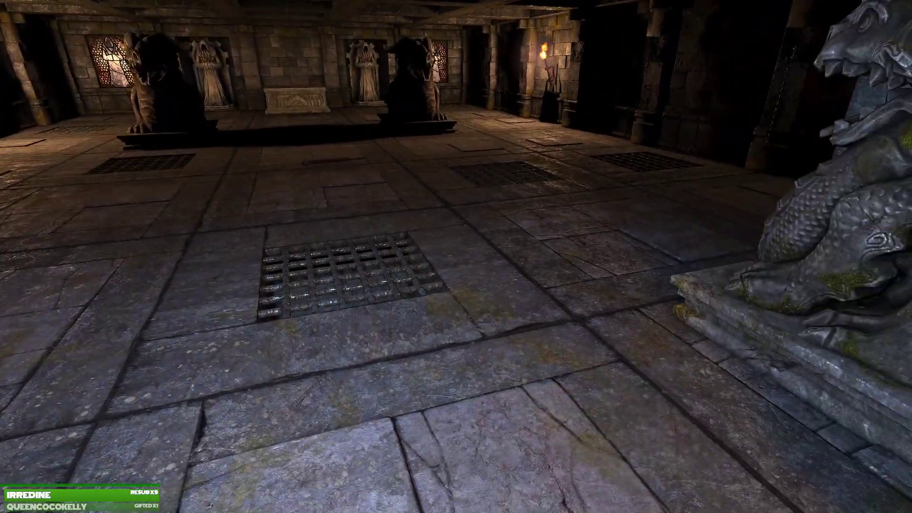
{"action": "key", "text": "e"}
{"action": "key", "text": "e"}
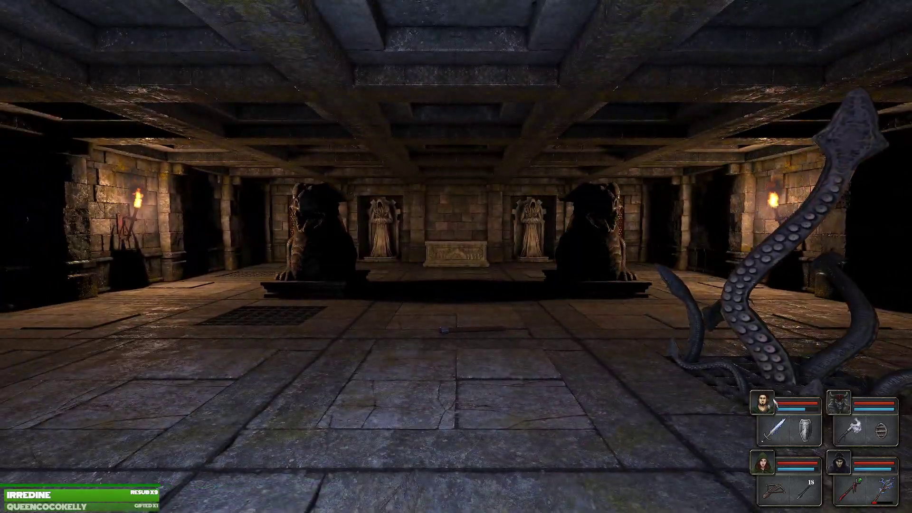
{"action": "key", "text": "e"}
{"action": "key", "text": "e"}
{"action": "key", "text": "q"}
{"action": "right_click", "coordinate": [775, 430]}
Circle the tentacle monster while the first and second champions keep striking it.
{"action": "key", "text": "q"}
{"action": "key", "text": "a"}
{"action": "key", "text": "e"}
{"action": "right_click", "coordinate": [855, 428]}
{"action": "key", "text": "q"}
{"action": "key", "text": "s"}
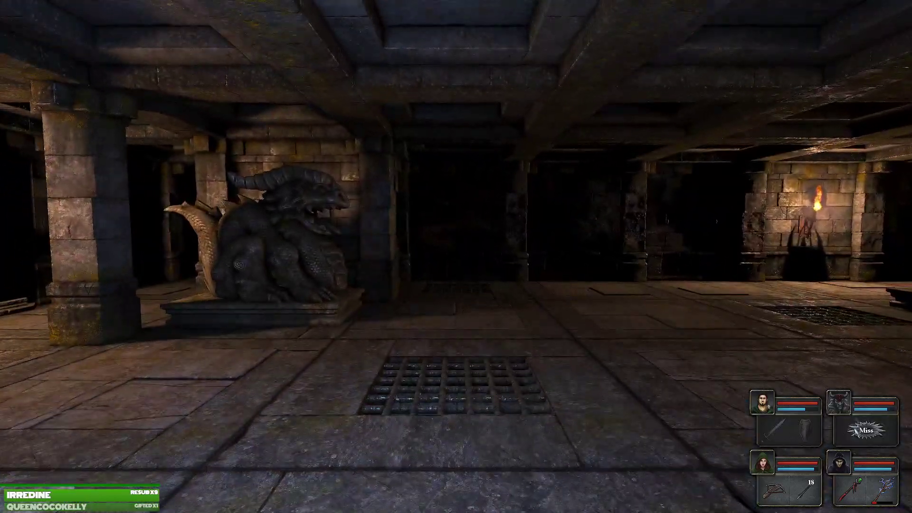
{"action": "key", "text": "e"}
{"action": "key", "text": "e"}
{"action": "key", "text": "e"}
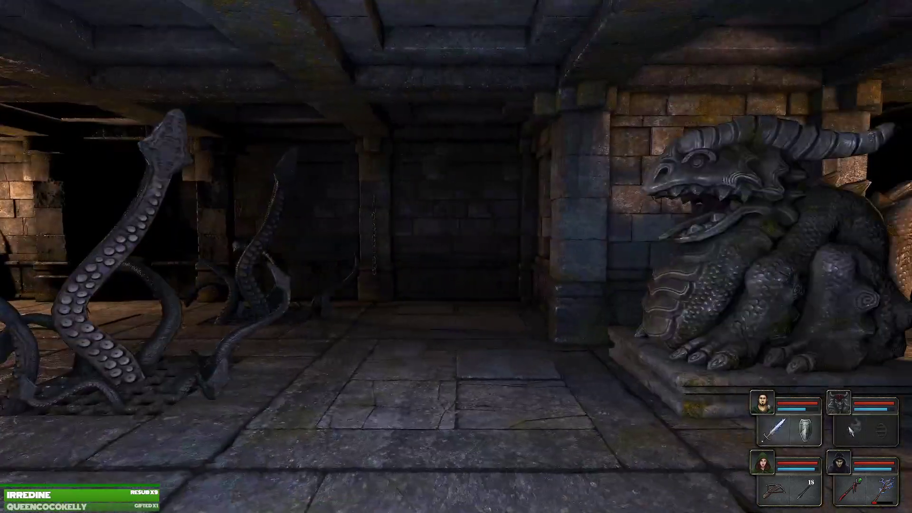
{"action": "key", "text": "q"}
{"action": "right_click", "coordinate": [774, 430]}
{"action": "key", "text": "e"}
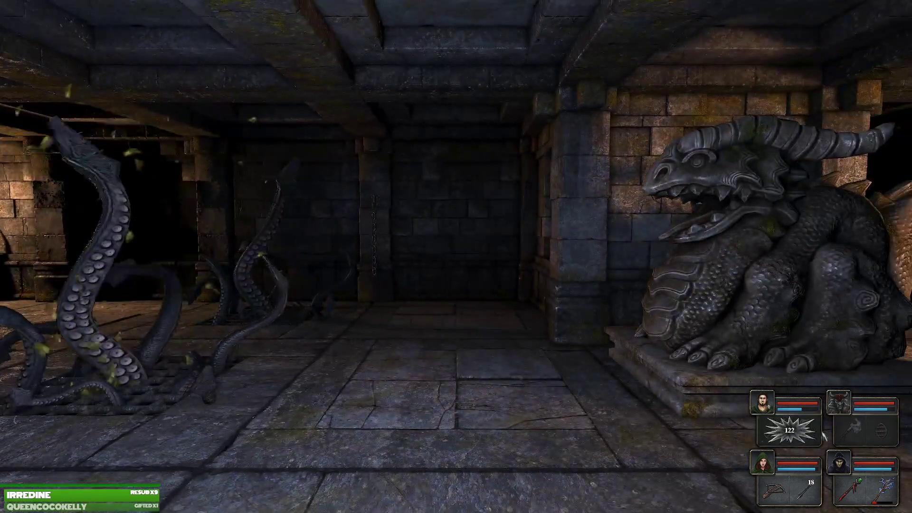
Freeze the tentacles with frost, open the hooded archer's sheet, and finish them off.
{"action": "key", "text": "q"}
{"action": "right_click", "coordinate": [852, 487]}
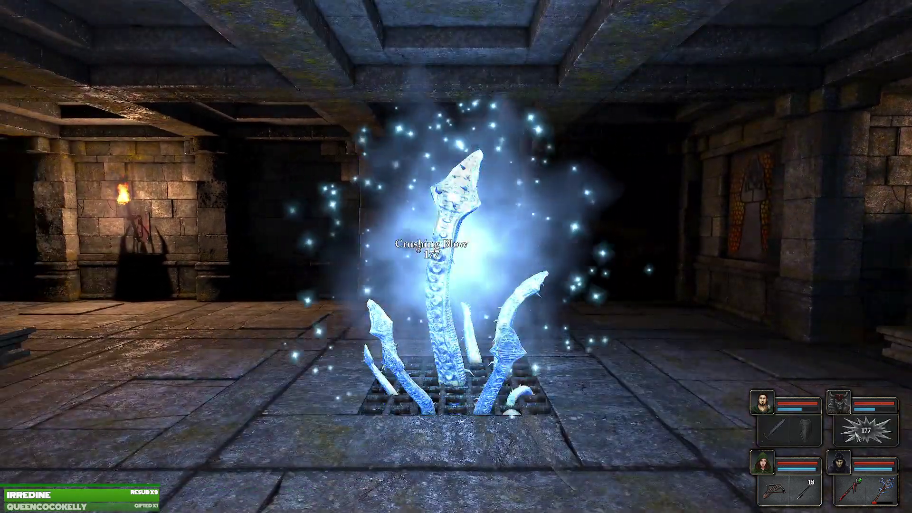
{"action": "left_click", "coordinate": [761, 464]}
{"action": "right_click", "coordinate": [775, 428]}
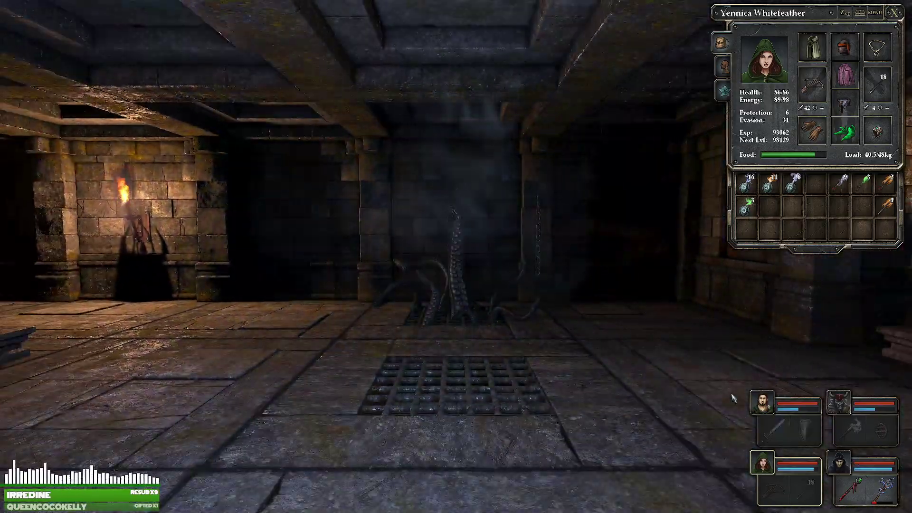
Move into the statue room and hit the second tentacle monster twice.
{"action": "key", "text": "d"}
{"action": "key", "text": "q"}
{"action": "key", "text": "w"}
{"action": "key", "text": "e"}
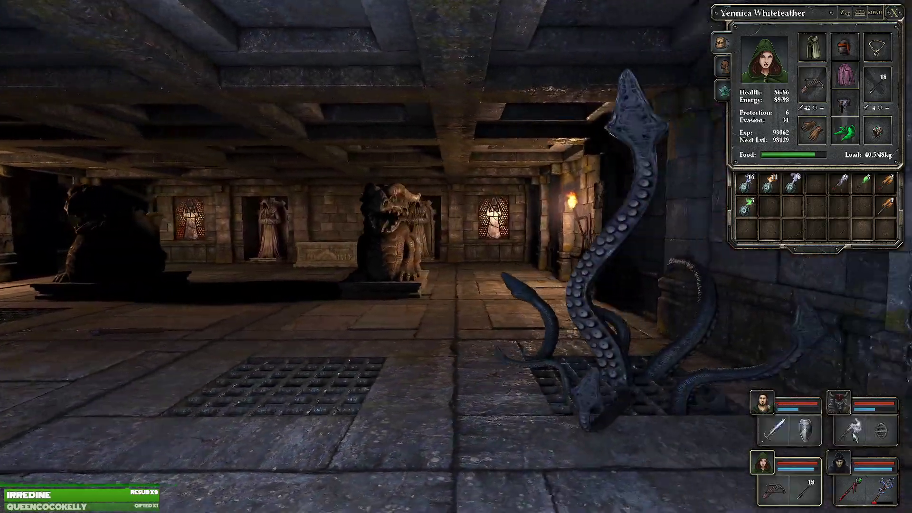
{"action": "right_click", "coordinate": [855, 431]}
{"action": "right_click", "coordinate": [775, 427]}
Sidestep its reach, blast it with two poison bursts, and kill it with ice.
{"action": "key", "text": "a"}
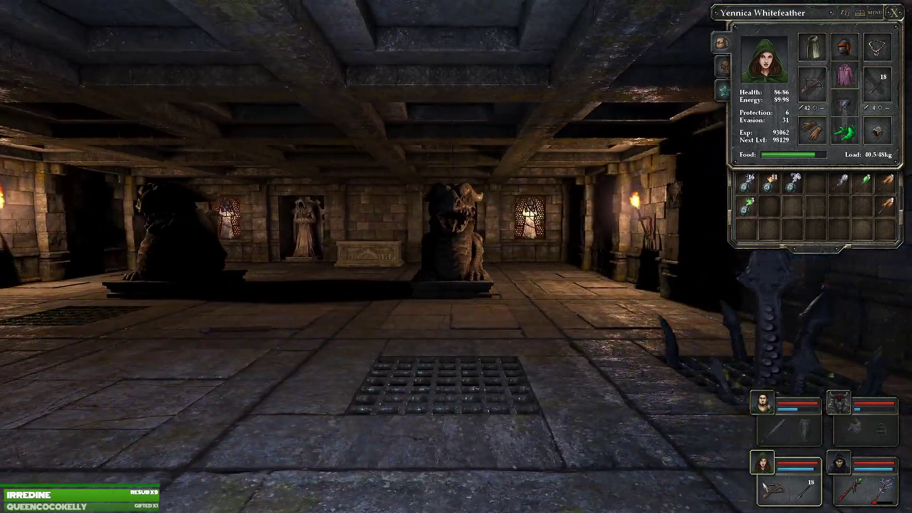
{"action": "key", "text": "a"}
{"action": "right_click", "coordinate": [866, 488]}
{"action": "key", "text": "s"}
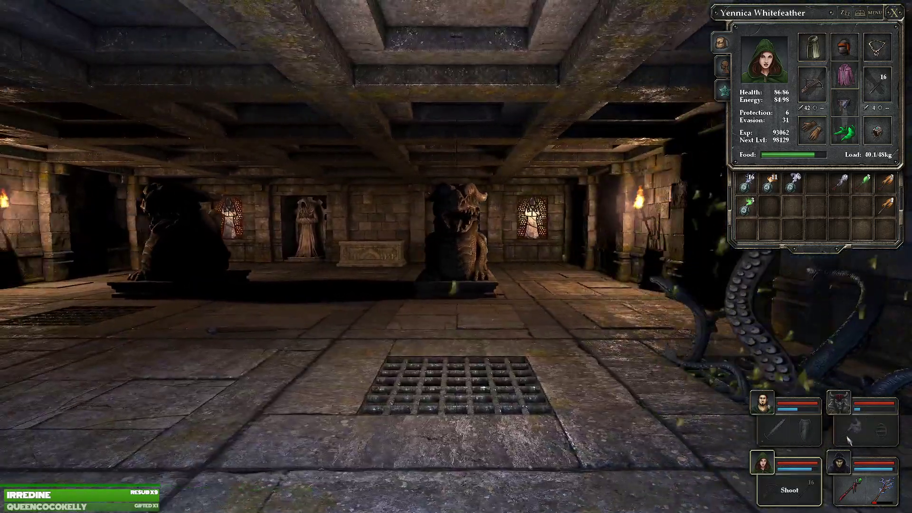
{"action": "key", "text": "q"}
{"action": "key", "text": "e"}
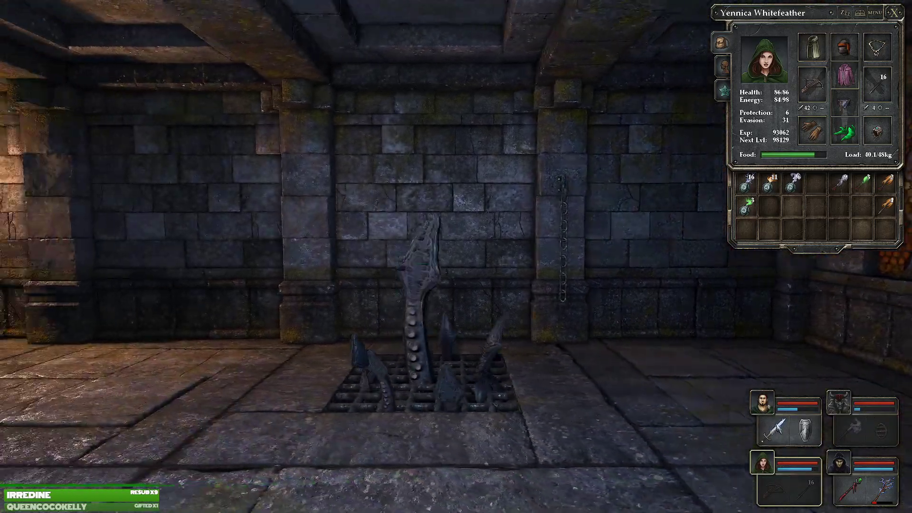
{"action": "right_click", "coordinate": [867, 489]}
{"action": "key", "text": "a"}
{"action": "right_click", "coordinate": [866, 488]}
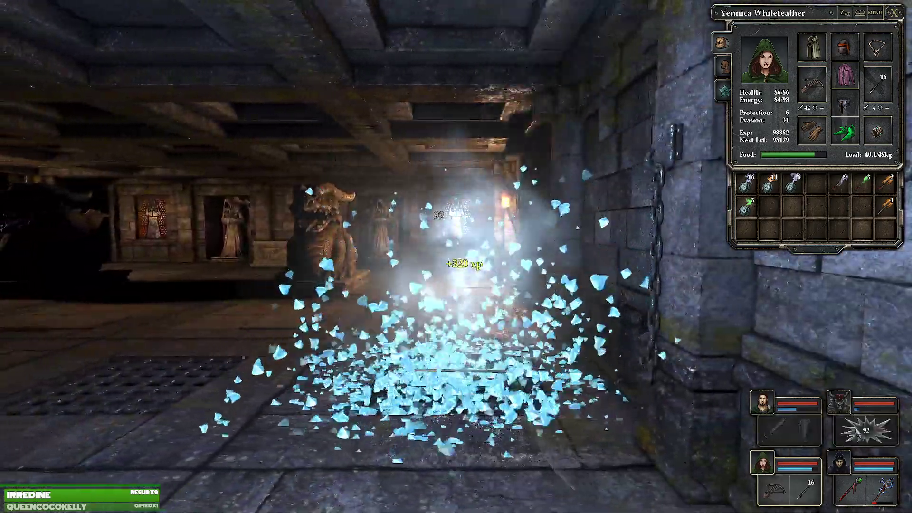
Walk back through the hall into the dark statue hall.
{"action": "key", "text": "e"}
{"action": "key", "text": "w"}
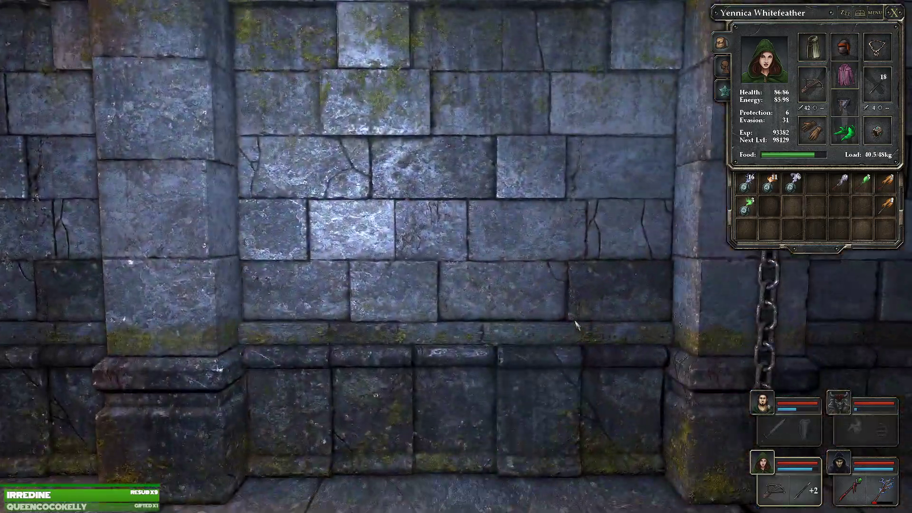
{"action": "key", "text": "e"}
{"action": "key", "text": "w"}
{"action": "key", "text": "e"}
{"action": "key", "text": "w"}
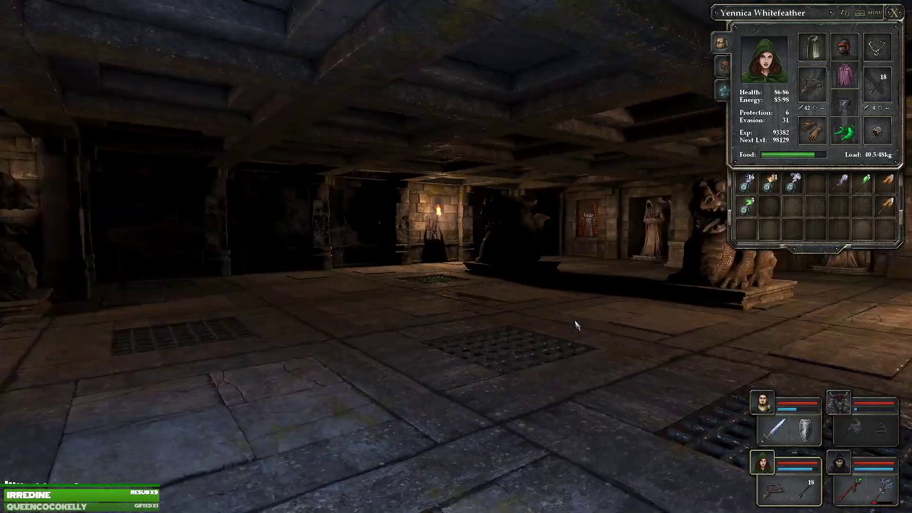
Review the champion's skills beside the chained wall, then close the sheet.
{"action": "key", "text": "d"}
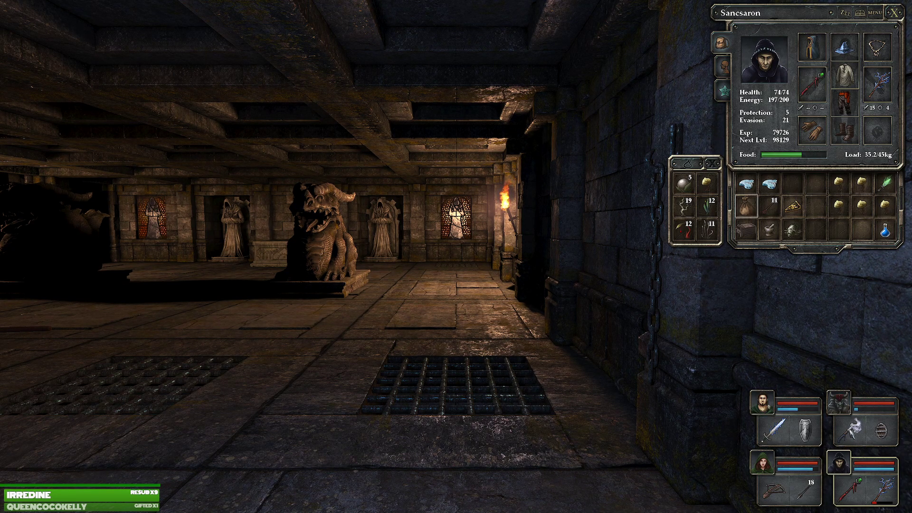
{"action": "left_click", "coordinate": [724, 91]}
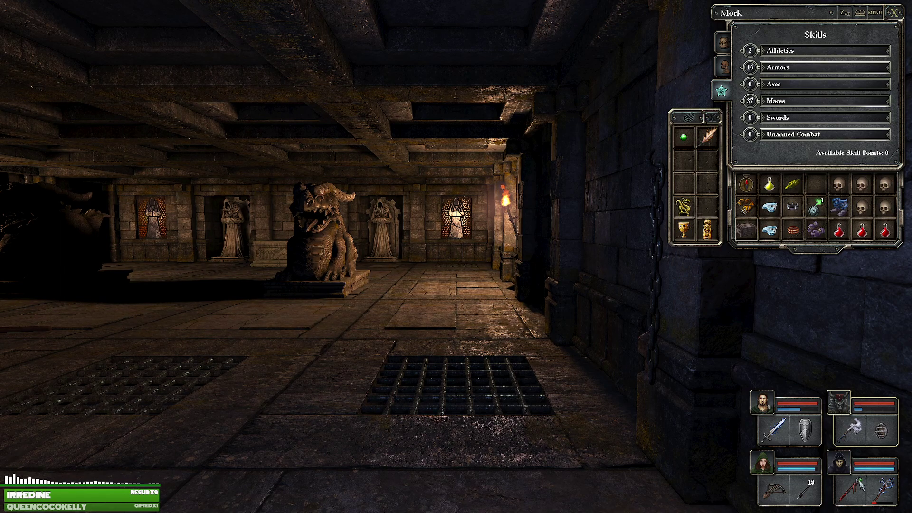
{"action": "left_click", "coordinate": [896, 13]}
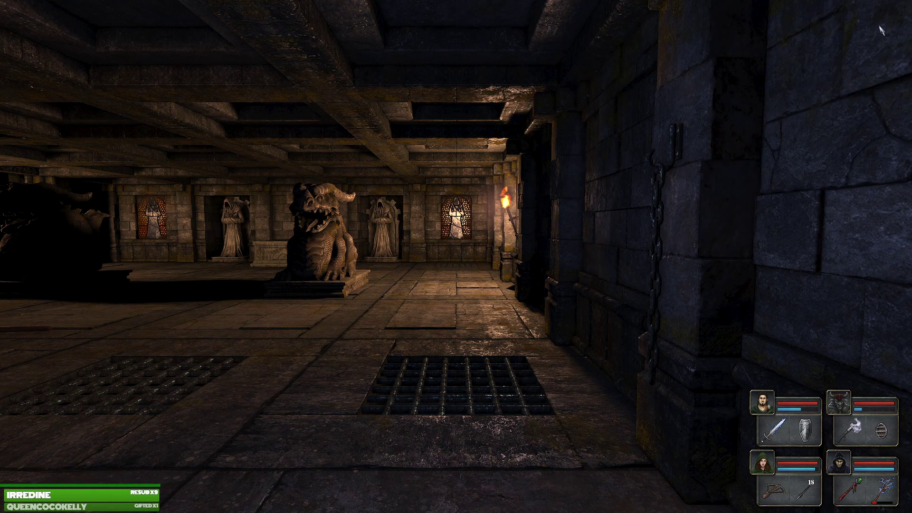
Check the minotaur's skills and equipment, resume from the pause menu, and close the sheet.
{"action": "right_click", "coordinate": [840, 403]}
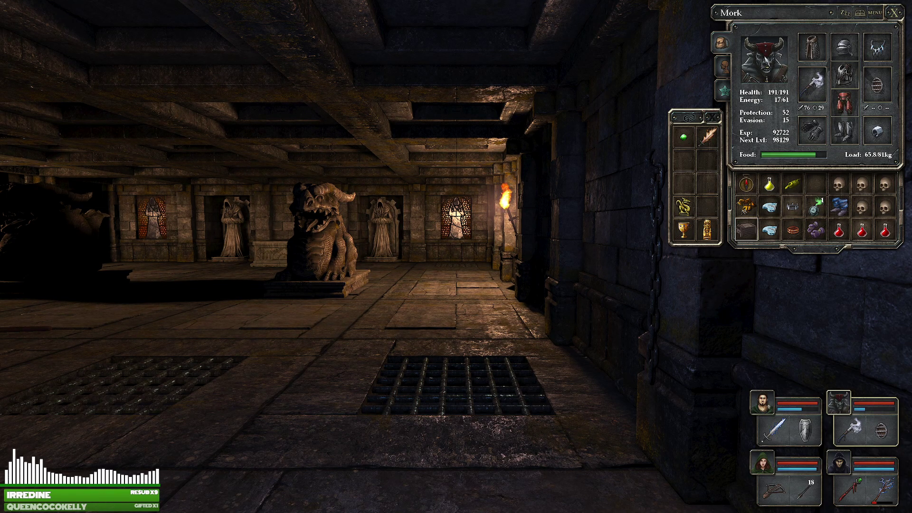
{"action": "left_click", "coordinate": [723, 91]}
{"action": "left_click", "coordinate": [722, 44]}
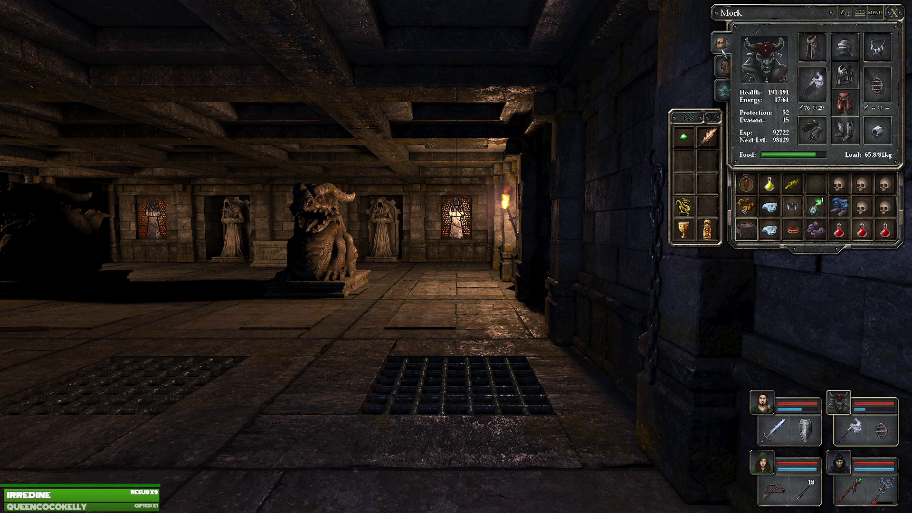
{"action": "left_click", "coordinate": [875, 13]}
{"action": "left_click", "coordinate": [459, 212]}
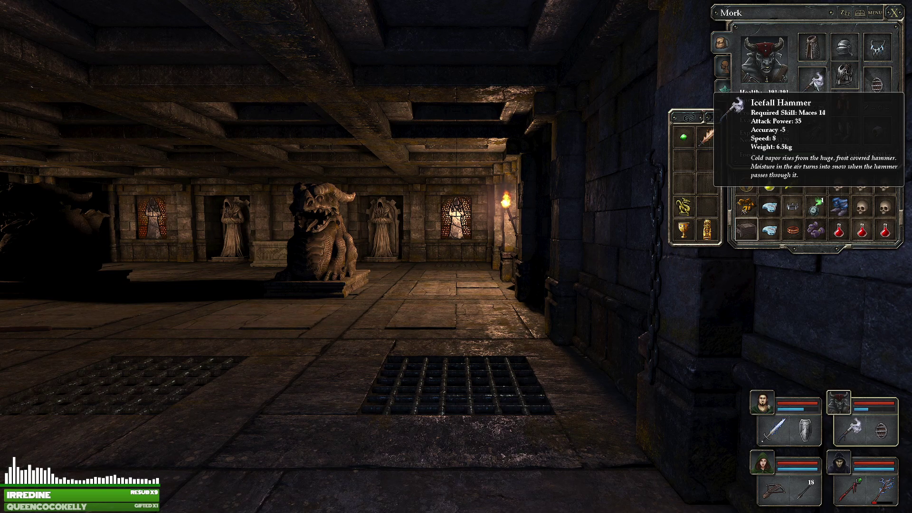
{"action": "key", "text": "Escape"}
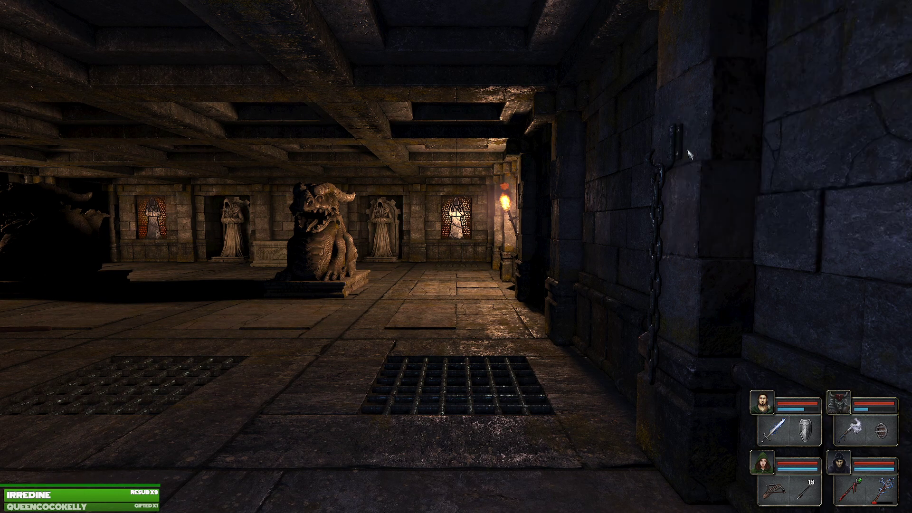
Approach the grate's tentacle creature and hit it with weapon, poison and missile attacks.
{"action": "left_click_drag", "start_coordinate": [643, 302], "coordinate": [643, 302]}
{"action": "key", "text": "q"}
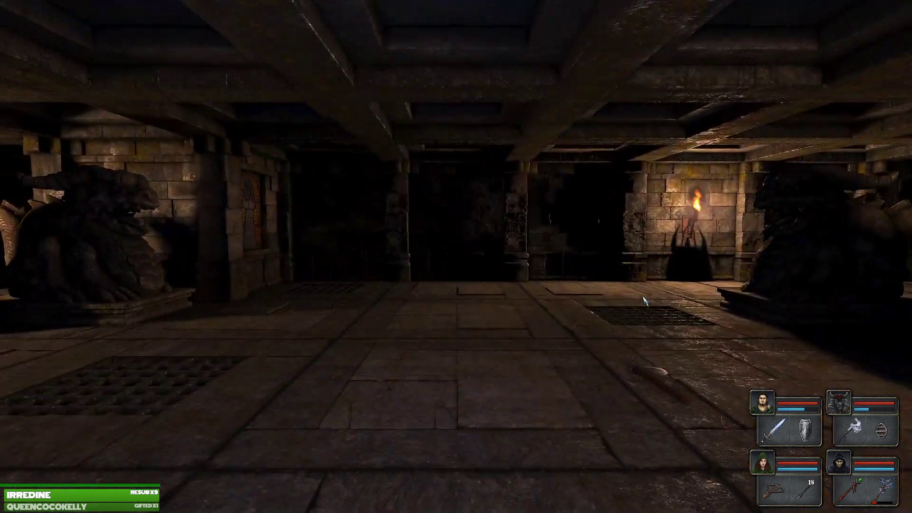
{"action": "key", "text": "w"}
{"action": "key", "text": "w"}
{"action": "right_click", "coordinate": [775, 429]}
{"action": "right_click", "coordinate": [856, 429]}
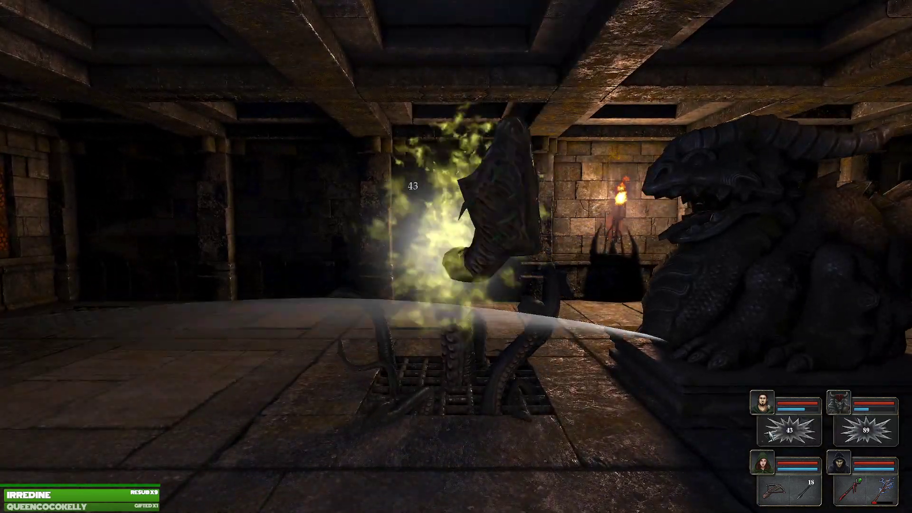
{"action": "right_click", "coordinate": [776, 489]}
{"action": "key", "text": "s"}
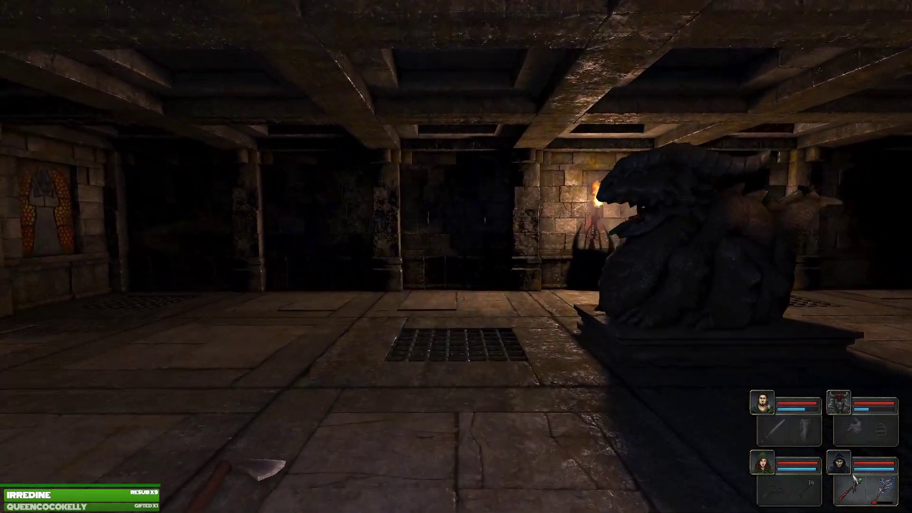
{"action": "key", "text": "w"}
{"action": "key", "text": "s"}
{"action": "key", "text": "w"}
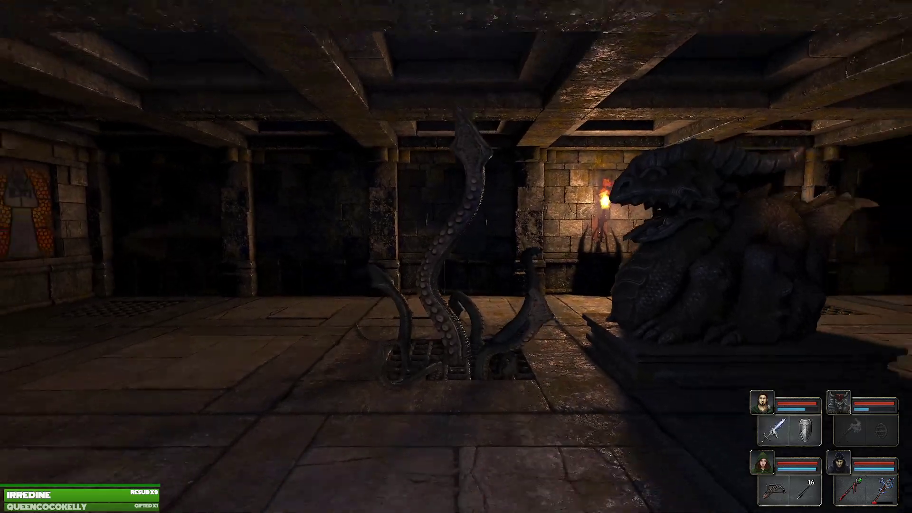
{"action": "key", "text": "w"}
Keep striking and shooting the tentacle creature while stepping in and out of reach.
{"action": "right_click", "coordinate": [777, 431]}
{"action": "key", "text": "w"}
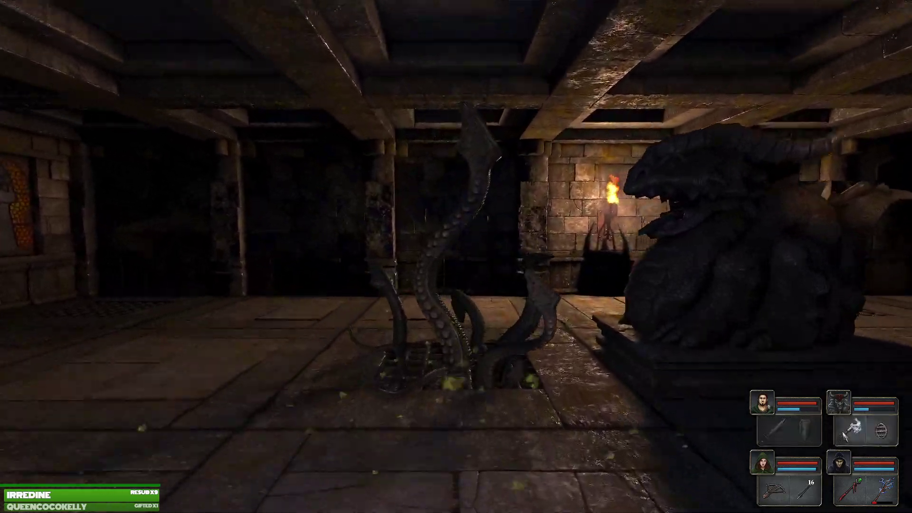
{"action": "right_click", "coordinate": [856, 429]}
{"action": "key", "text": "s"}
{"action": "right_click", "coordinate": [775, 488]}
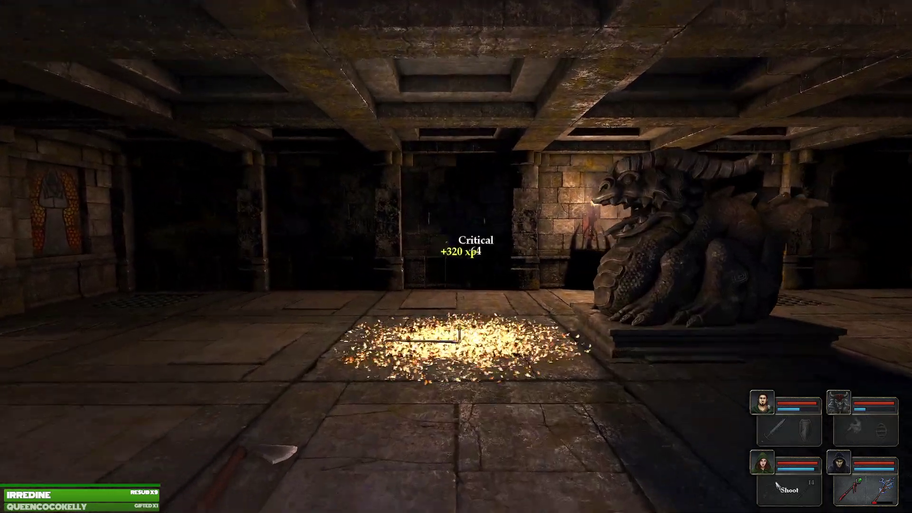
{"action": "key", "text": "q"}
{"action": "key", "text": "q"}
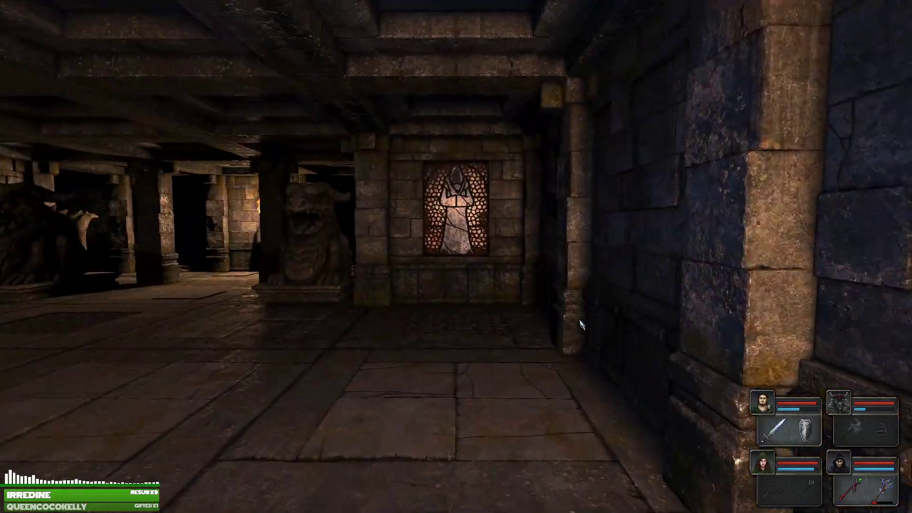
{"action": "key", "text": "w"}
{"action": "key", "text": "s"}
Freeze the tentacle creature with ice and shatter it with follow-up attacks.
{"action": "right_click", "coordinate": [784, 489]}
{"action": "key", "text": "w"}
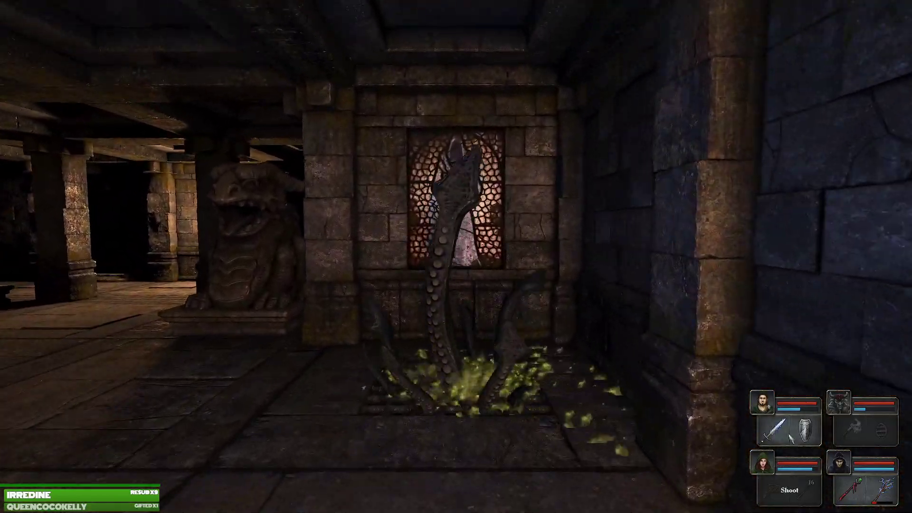
{"action": "right_click", "coordinate": [775, 430]}
{"action": "key", "text": "s"}
{"action": "key", "text": "w"}
{"action": "right_click", "coordinate": [857, 428]}
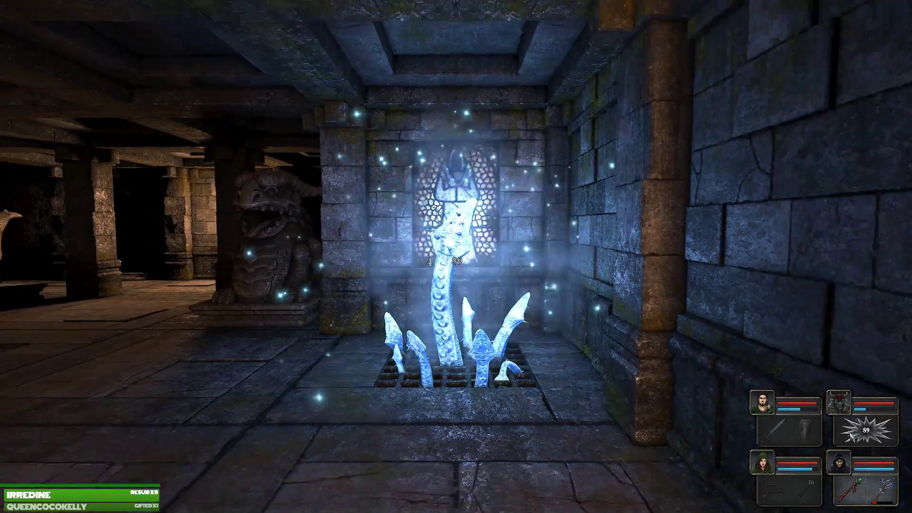
{"action": "key", "text": "s"}
{"action": "key", "text": "w"}
{"action": "right_click", "coordinate": [777, 486]}
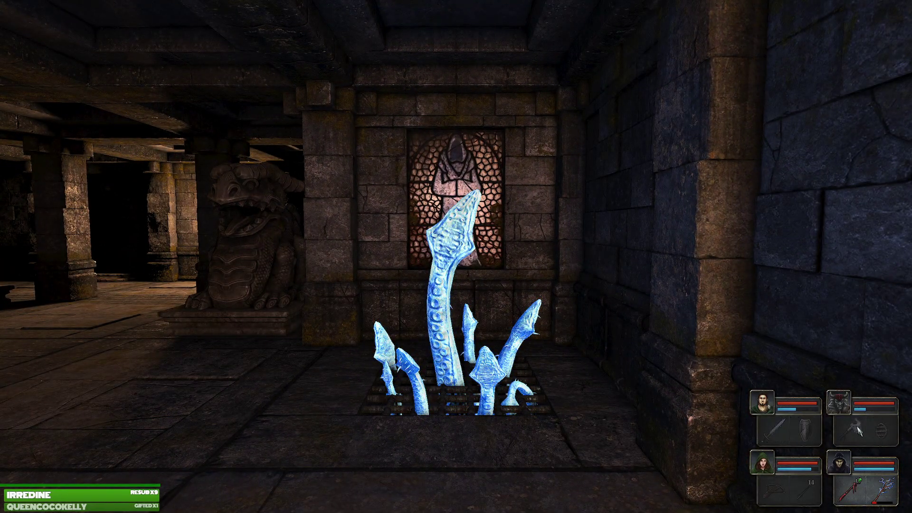
{"action": "right_click", "coordinate": [780, 484]}
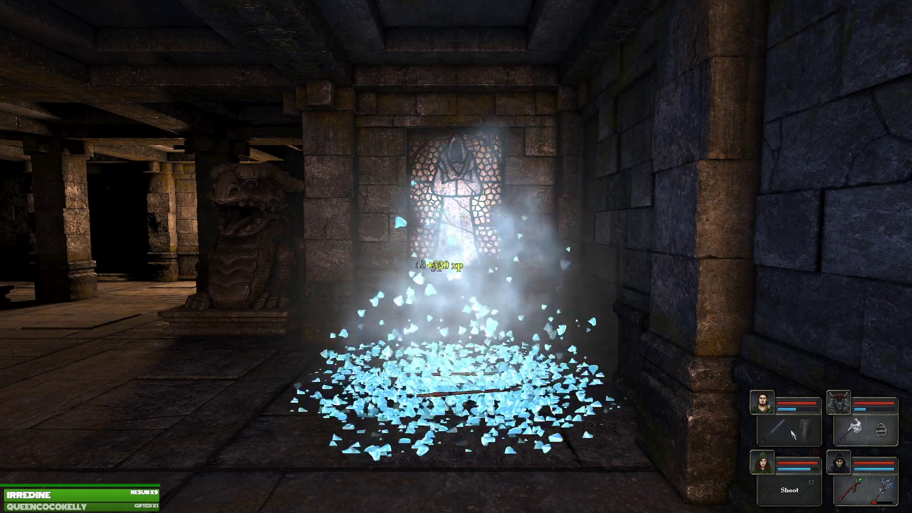
Cross the grate and walk past the dragon statue to the torch-lit corridor.
{"action": "key", "text": "w"}
{"action": "key", "text": "q"}
{"action": "key", "text": "w"}
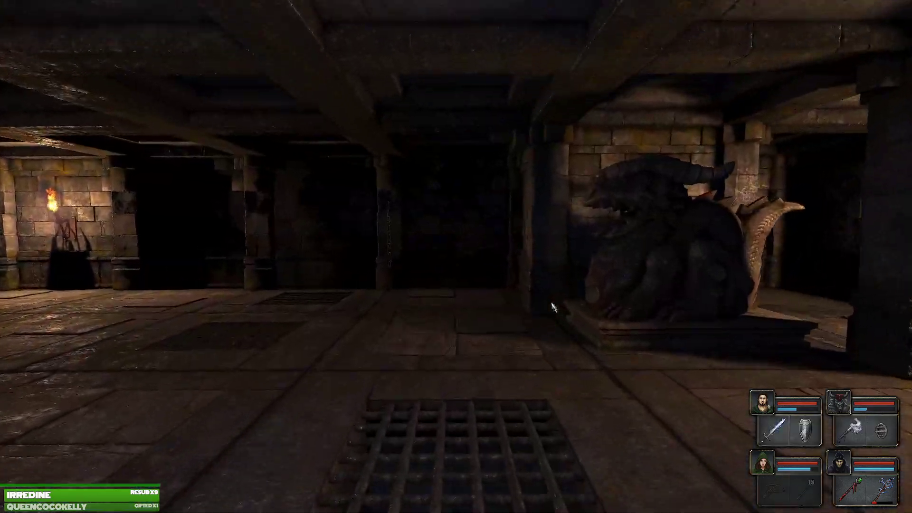
{"action": "key", "text": "e"}
{"action": "key", "text": "w"}
{"action": "key", "text": "w"}
{"action": "key", "text": "w"}
{"action": "key", "text": "a"}
{"action": "key", "text": "w"}
{"action": "key", "text": "w"}
{"action": "key", "text": "q"}
{"action": "key", "text": "w"}
{"action": "key", "text": "w"}
Kill the tentacle monster at the torch-lit corridor's grate with repeated attacks.
{"action": "right_click", "coordinate": [776, 428]}
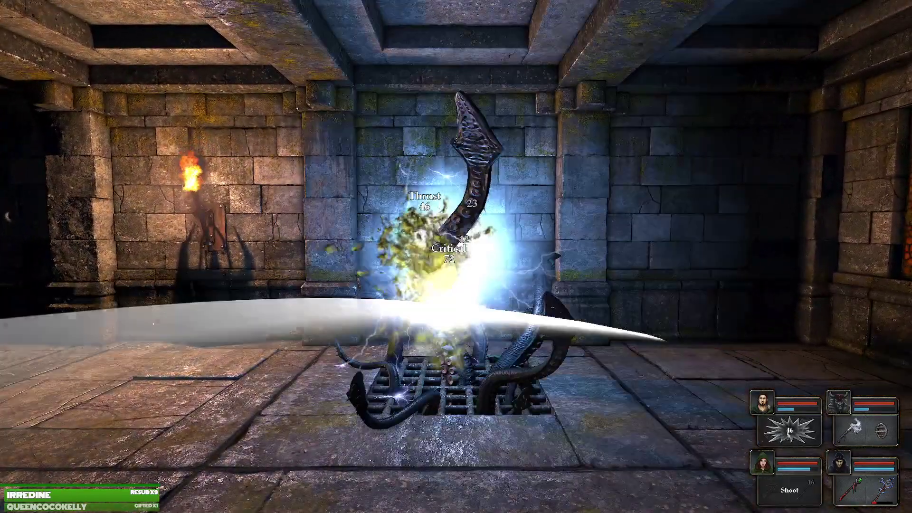
{"action": "right_click", "coordinate": [776, 489]}
{"action": "key", "text": "s"}
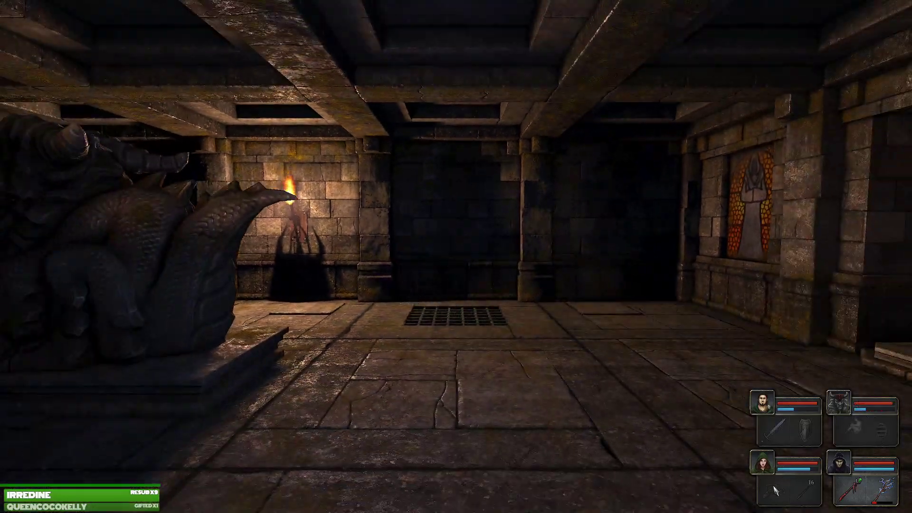
{"action": "key", "text": "w"}
{"action": "key", "text": "s"}
{"action": "key", "text": "w"}
{"action": "right_click", "coordinate": [775, 489]}
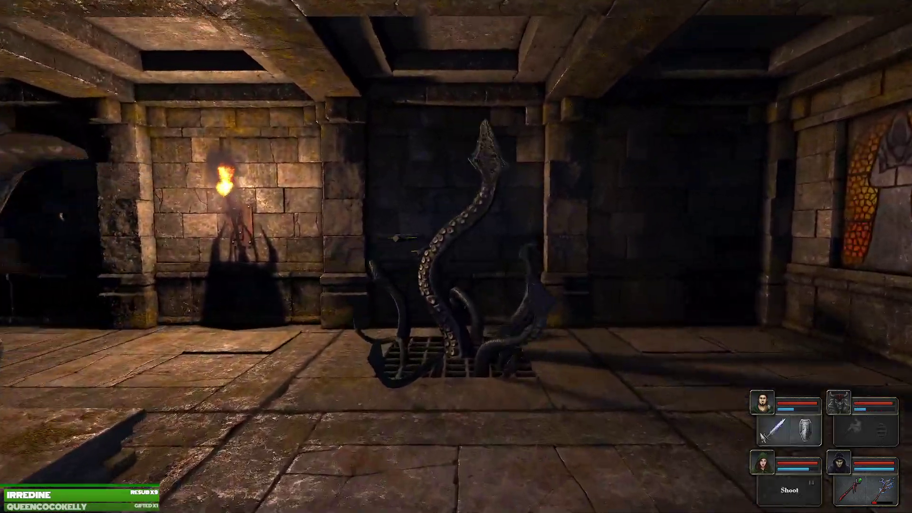
{"action": "right_click", "coordinate": [775, 428]}
{"action": "right_click", "coordinate": [862, 428]}
{"action": "key", "text": "s"}
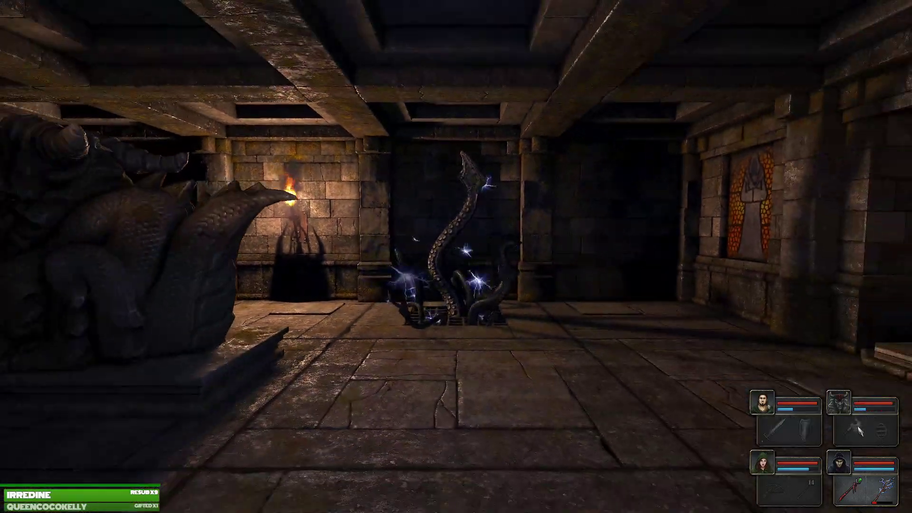
{"action": "right_click", "coordinate": [861, 435]}
{"action": "right_click", "coordinate": [784, 492]}
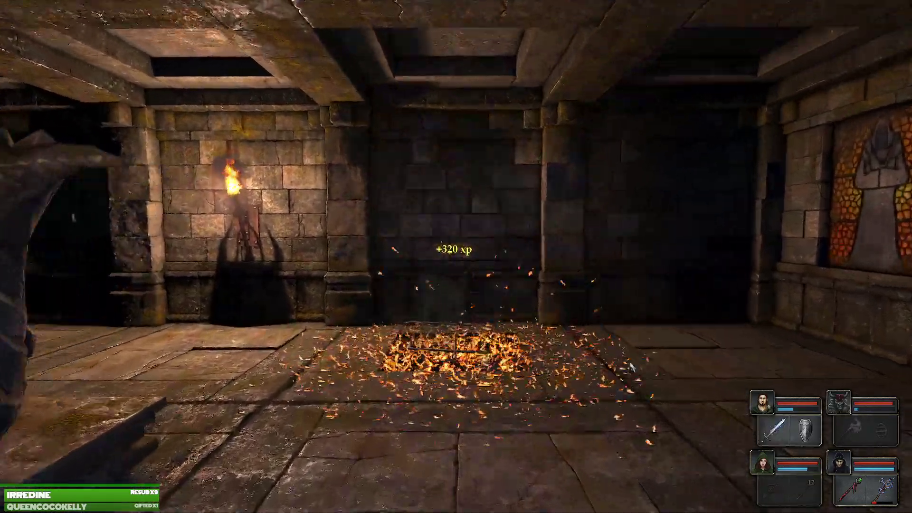
Head back through the hall toward the next grate's emerging tentacle.
{"action": "key", "text": "w"}
{"action": "key", "text": "e"}
{"action": "key", "text": "e"}
{"action": "key", "text": "w"}
{"action": "key", "text": "q"}
{"action": "key", "text": "w"}
{"action": "key", "text": "q"}
{"action": "key", "text": "q"}
{"action": "key", "text": "q"}
Kill the tentacle beside the statue with strikes, a green blast and a fire burst.
{"action": "key", "text": "d"}
{"action": "right_click", "coordinate": [861, 431]}
{"action": "right_click", "coordinate": [790, 430]}
{"action": "key", "text": "s"}
{"action": "key", "text": "a"}
{"action": "key", "text": "s"}
{"action": "key", "text": "e"}
{"action": "key", "text": "d"}
{"action": "key", "text": "d"}
{"action": "right_click", "coordinate": [789, 430]}
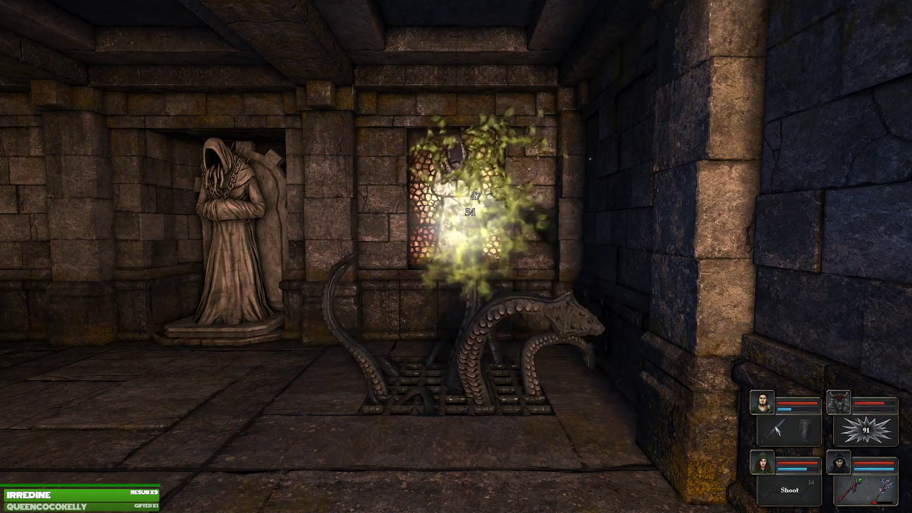
{"action": "key", "text": "a"}
{"action": "key", "text": "d"}
{"action": "right_click", "coordinate": [790, 430]}
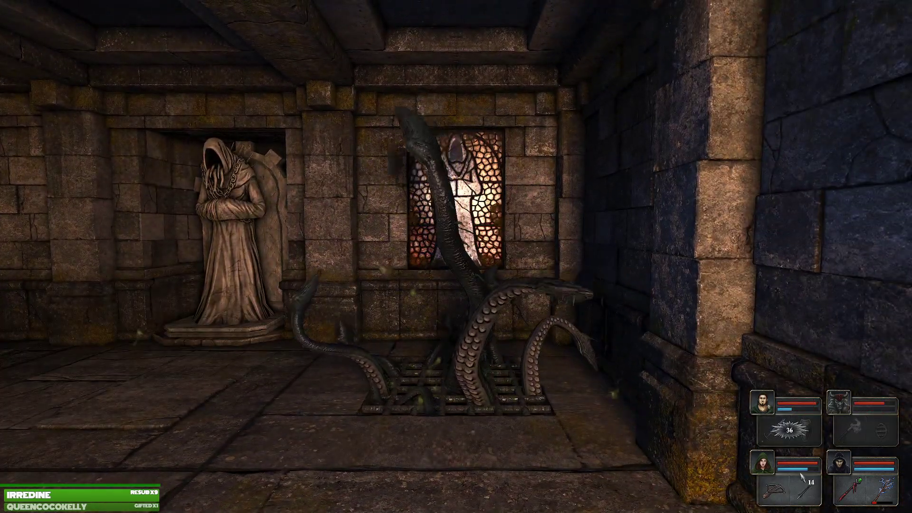
{"action": "right_click", "coordinate": [774, 490]}
Walk back through the corridors to the torch wall between the statues.
{"action": "key", "text": "w"}
{"action": "key", "text": "e"}
{"action": "key", "text": "e"}
{"action": "key", "text": "w"}
{"action": "key", "text": "q"}
{"action": "key", "text": "q"}
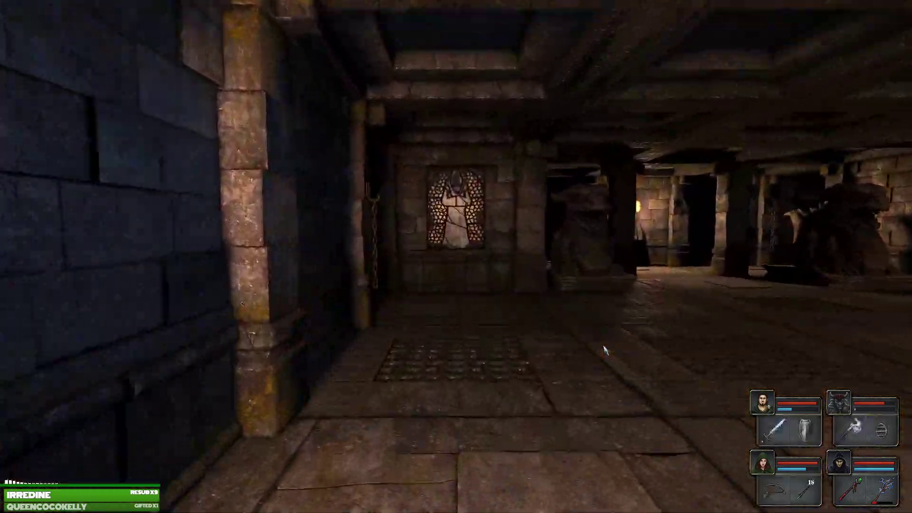
{"action": "key", "text": "w"}
{"action": "key", "text": "q"}
{"action": "key", "text": "q"}
{"action": "key", "text": "w"}
{"action": "key", "text": "w"}
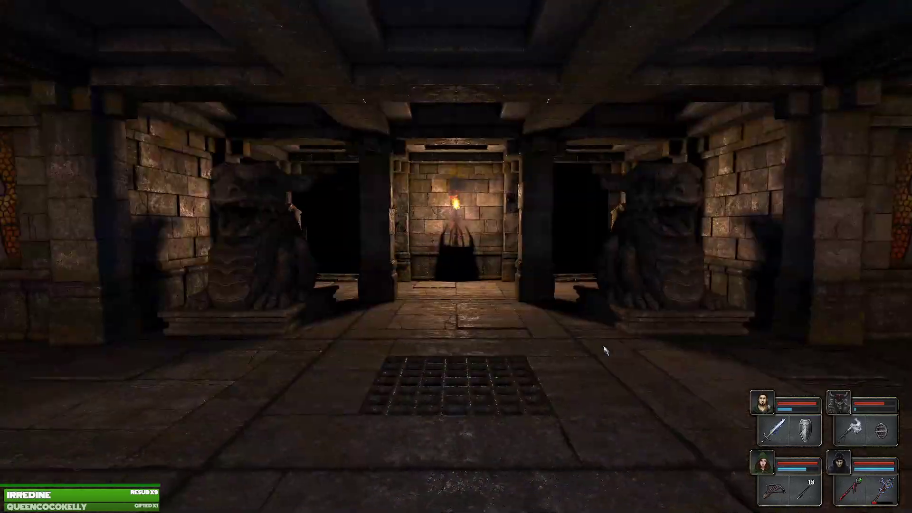
{"action": "key", "text": "w"}
{"action": "key", "text": "w"}
{"action": "key", "text": "w"}
Take the wall torch, put it back, and walk down the side corridor.
{"action": "left_click", "coordinate": [456, 214]}
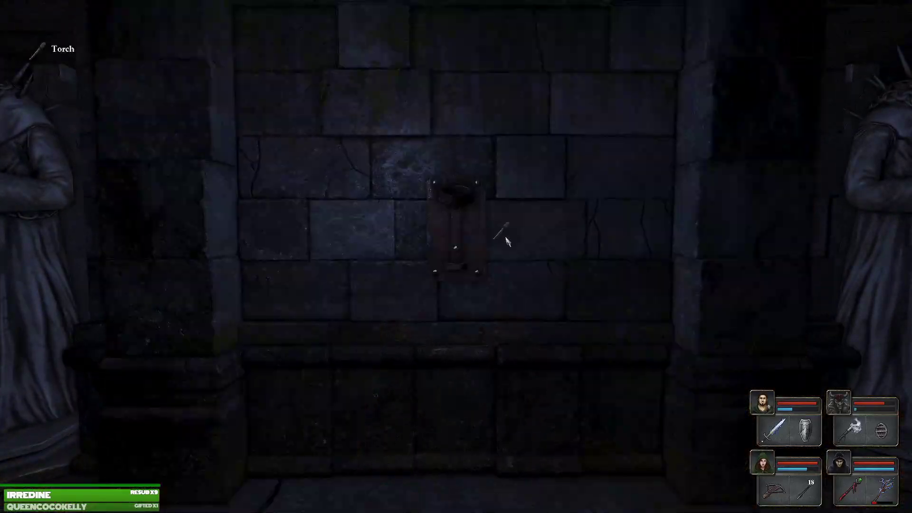
{"action": "left_click", "coordinate": [446, 188]}
{"action": "key", "text": "q"}
{"action": "key", "text": "q"}
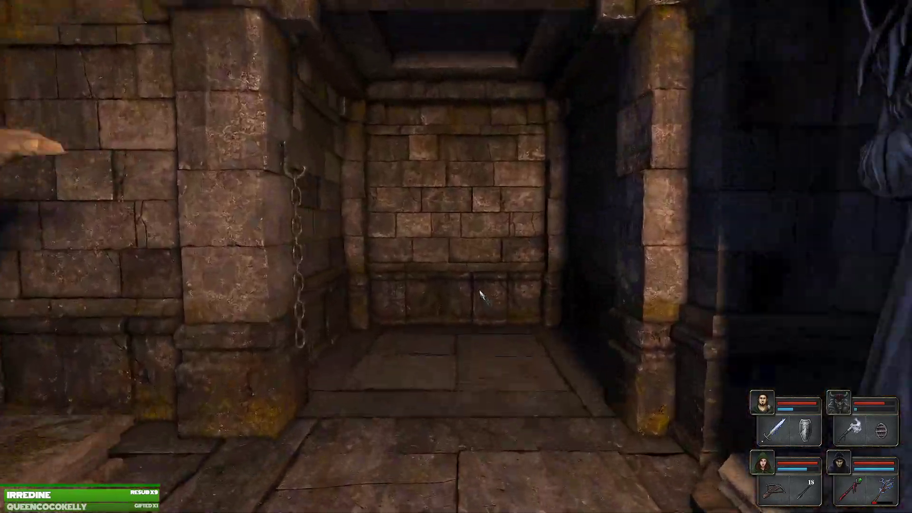
{"action": "key", "text": "w"}
{"action": "key", "text": "w"}
{"action": "key", "text": "e"}
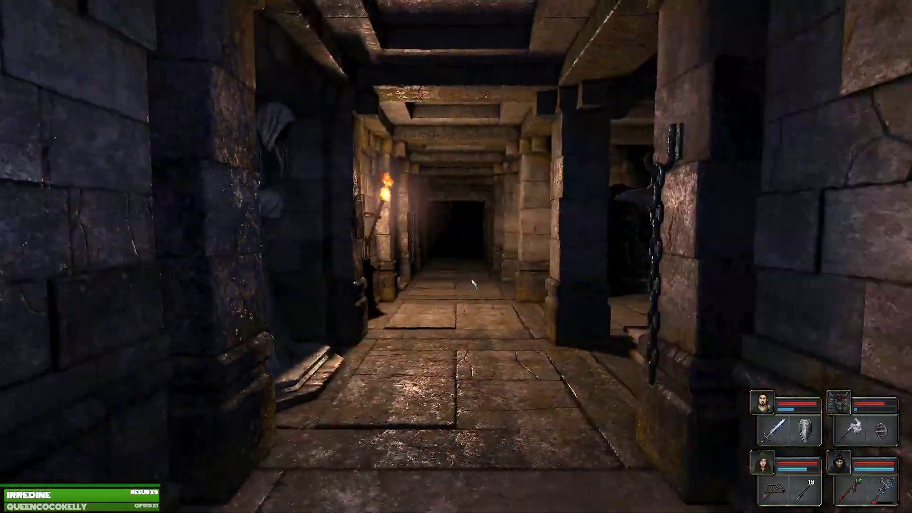
{"action": "key", "text": "w"}
{"action": "key", "text": "w"}
Bring up the mage's runes and the first champion's sheet while heading to the wooden door.
{"action": "right_click", "coordinate": [855, 489]}
{"action": "key", "text": "w"}
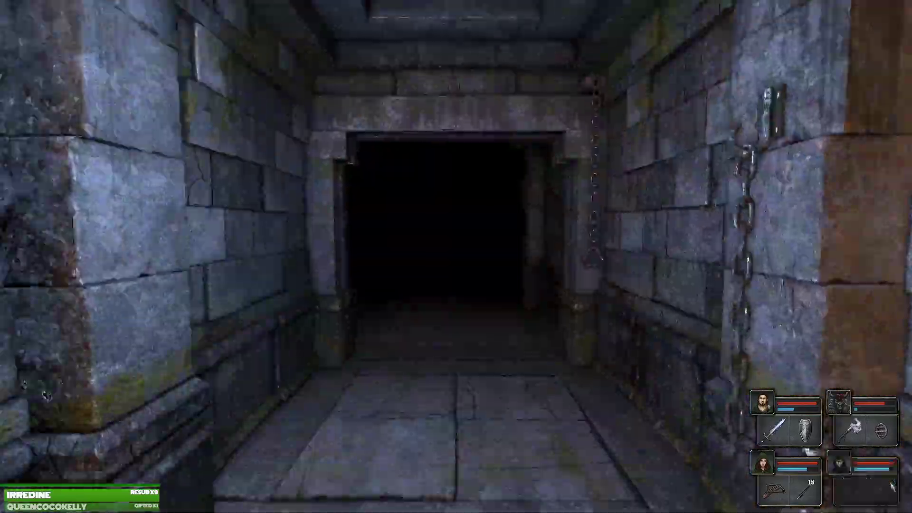
{"action": "key", "text": "w"}
{"action": "key", "text": "w"}
{"action": "key", "text": "q"}
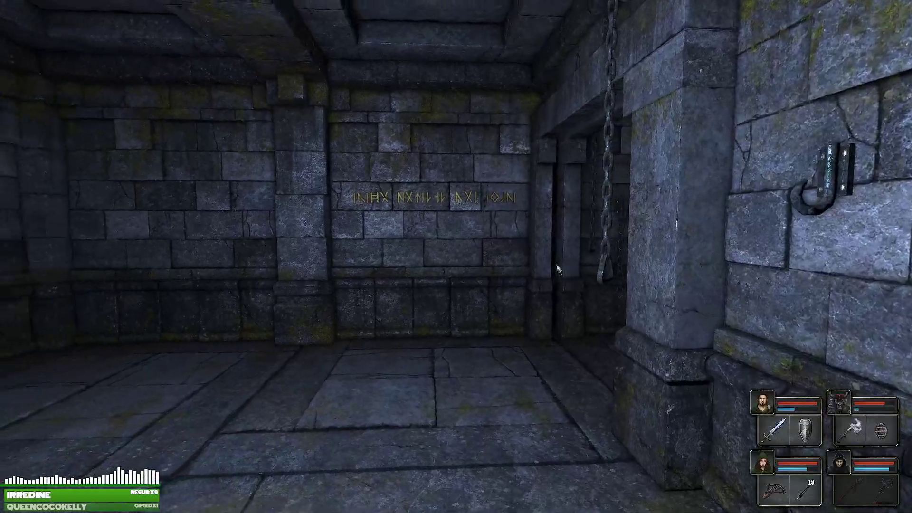
{"action": "key", "text": "a"}
{"action": "key", "text": "Tab"}
{"action": "key", "text": "w"}
{"action": "key", "text": "q"}
{"action": "key", "text": "w"}
{"action": "key", "text": "w"}
{"action": "key", "text": "w"}
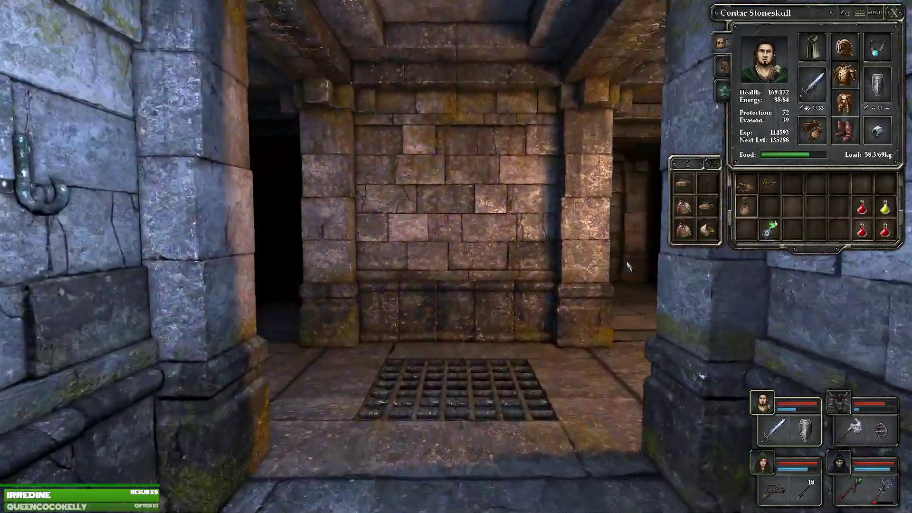
Fight the tentacle monster with both front champions and the rear spear, stepping in and out.
{"action": "key", "text": "e"}
{"action": "key", "text": "s"}
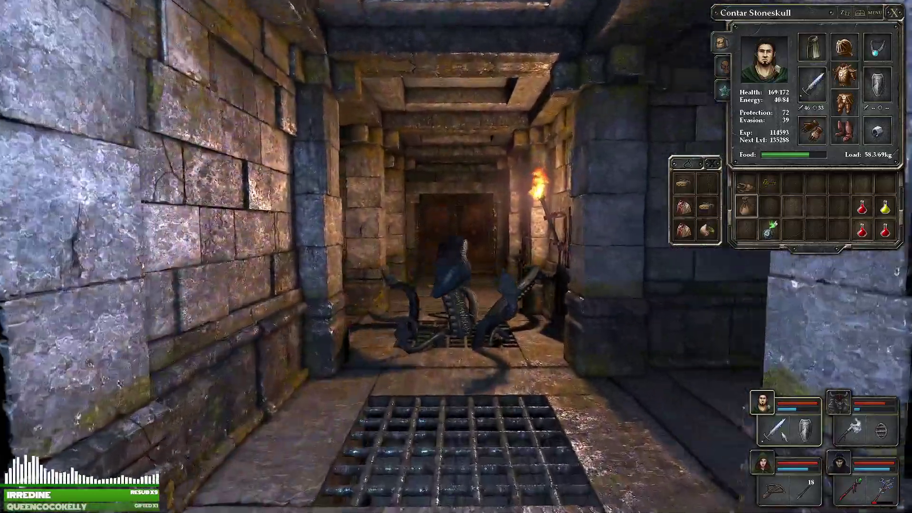
{"action": "key", "text": "w"}
{"action": "right_click", "coordinate": [790, 428]}
{"action": "right_click", "coordinate": [865, 428]}
{"action": "right_click", "coordinate": [856, 490]}
{"action": "key", "text": "s"}
{"action": "key", "text": "w"}
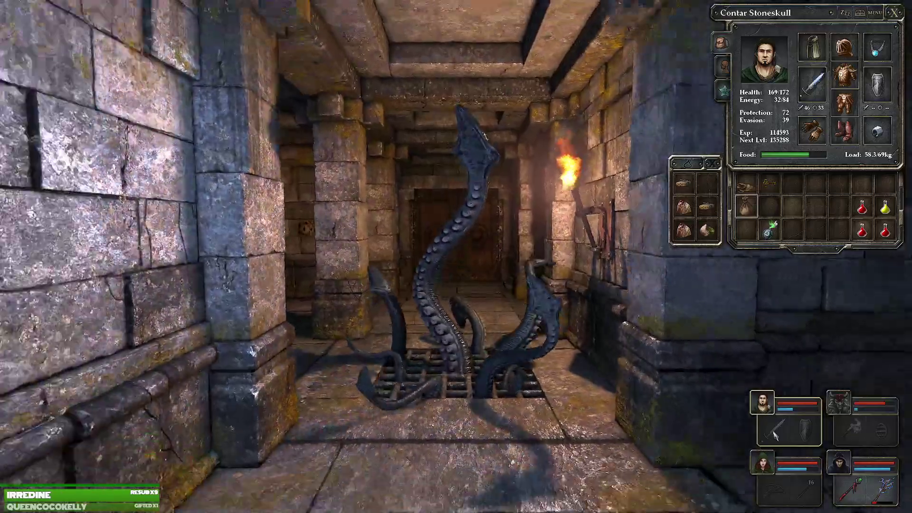
{"action": "key", "text": "s"}
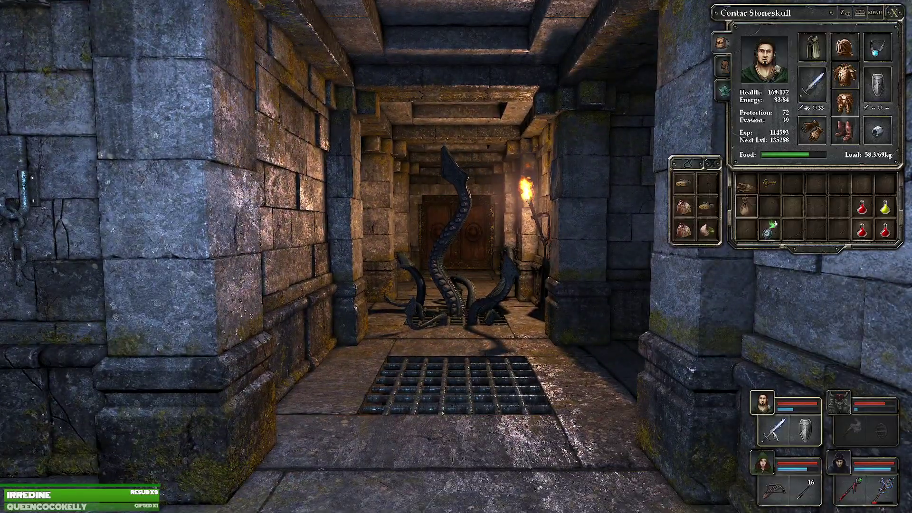
Finish the tentacle with a lightning bolt, then advance to the wall by the wooden doors.
{"action": "left_click", "coordinate": [790, 491]}
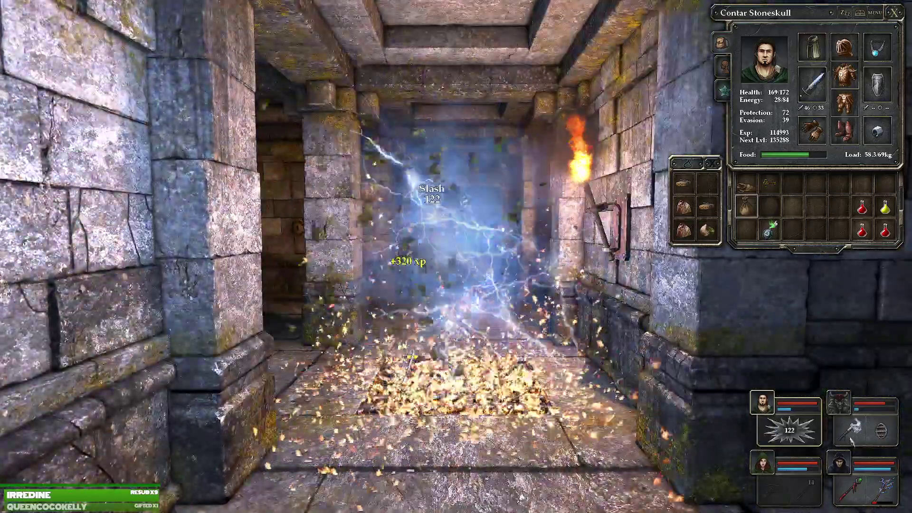
{"action": "key", "text": "w"}
{"action": "right_click", "coordinate": [866, 428]}
{"action": "key", "text": "w"}
{"action": "key", "text": "q"}
{"action": "key", "text": "q"}
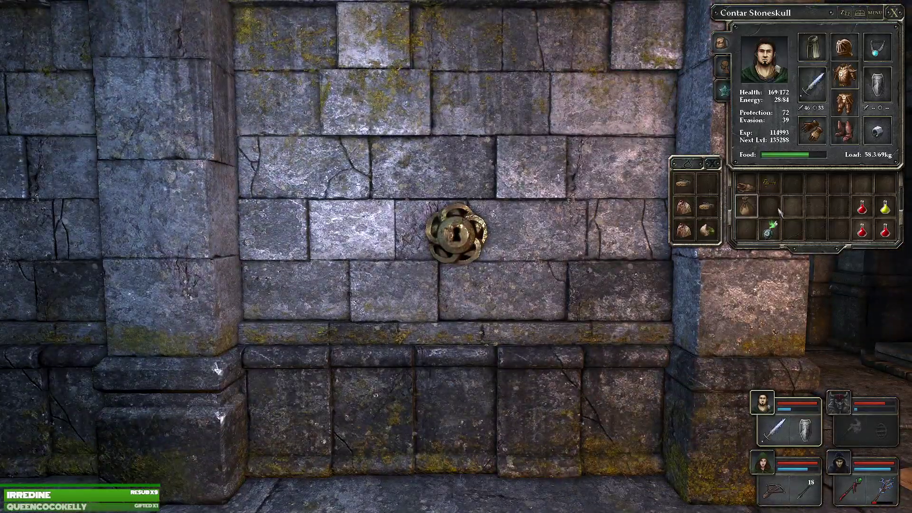
Close the character sheet and walk into the teleporter.
{"action": "key", "text": "e"}
{"action": "key", "text": "Escape"}
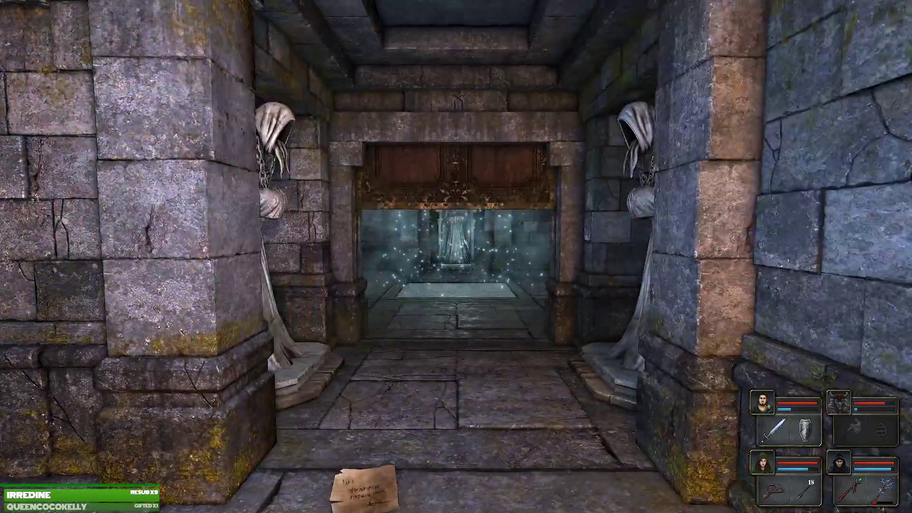
{"action": "key", "text": "w"}
{"action": "key", "text": "w"}
{"action": "key", "text": "w"}
Look around the statue room, including the teleporter statue and the hooded statue niche.
{"action": "key", "text": "w"}
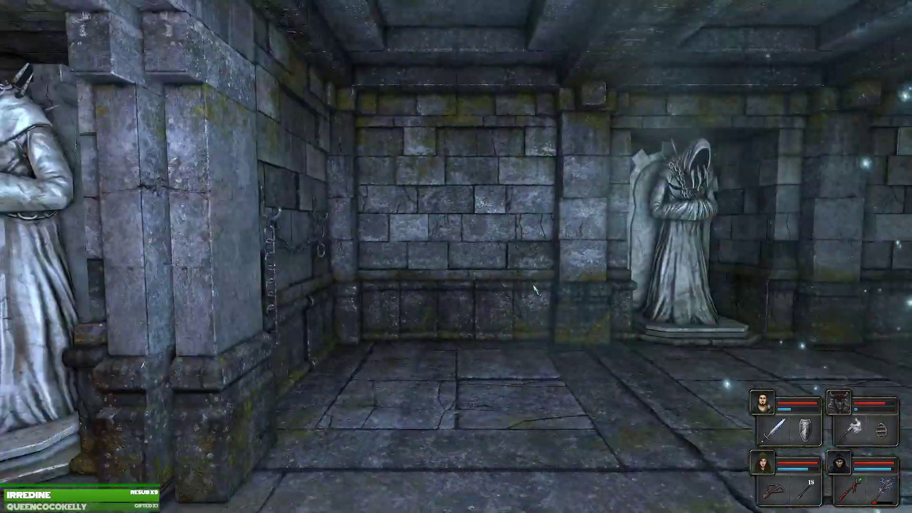
{"action": "key", "text": "q"}
{"action": "key", "text": "q"}
{"action": "key", "text": "q"}
{"action": "key", "text": "e"}
{"action": "key", "text": "w"}
{"action": "key", "text": "q"}
{"action": "key", "text": "s"}
{"action": "key", "text": "e"}
{"action": "key", "text": "q"}
{"action": "key", "text": "w"}
{"action": "key", "text": "w"}
{"action": "key", "text": "q"}
{"action": "key", "text": "w"}
{"action": "key", "text": "w"}
{"action": "key", "text": "w"}
{"action": "key", "text": "w"}
Walk the dark corridors and doorway up to the blue healing crystal.
{"action": "key", "text": "w"}
{"action": "key", "text": "q"}
{"action": "key", "text": "w"}
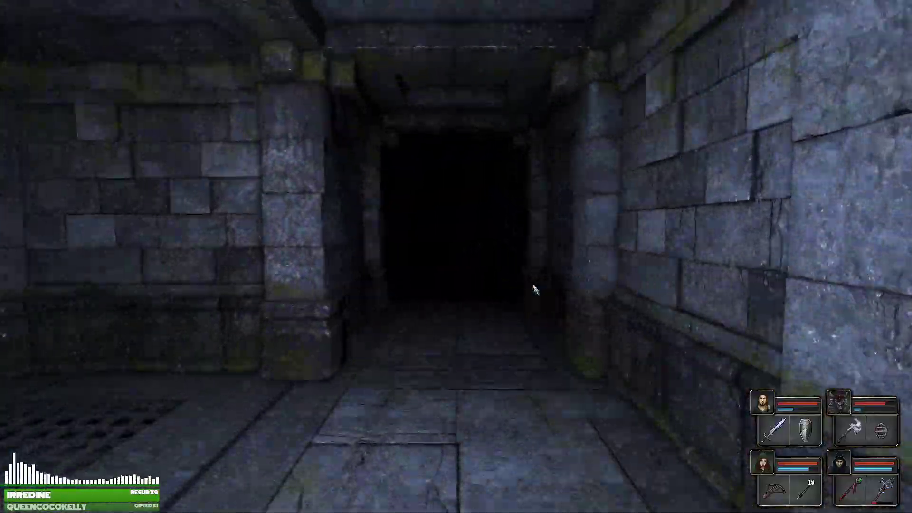
{"action": "key", "text": "w"}
{"action": "key", "text": "w"}
{"action": "key", "text": "w"}
{"action": "key", "text": "w"}
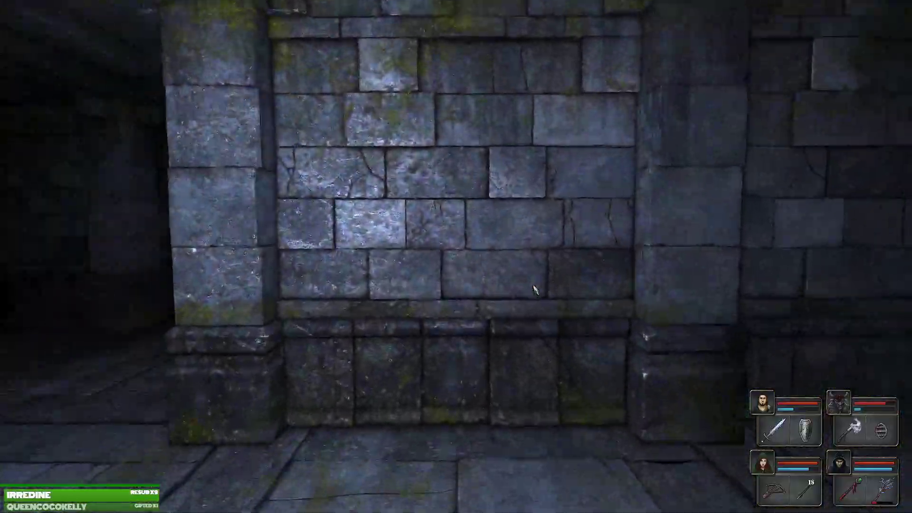
{"action": "key", "text": "d"}
{"action": "key", "text": "e"}
{"action": "key", "text": "w"}
{"action": "key", "text": "w"}
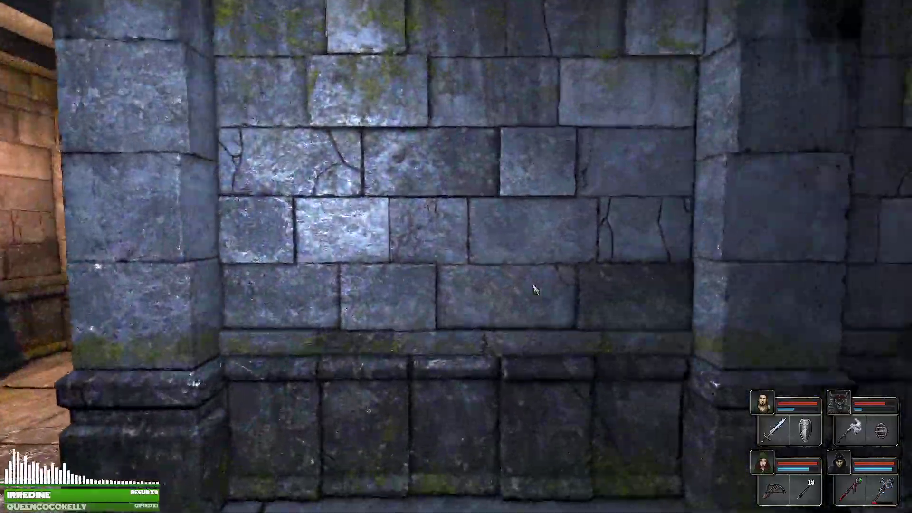
{"action": "key", "text": "q"}
{"action": "key", "text": "w"}
{"action": "key", "text": "w"}
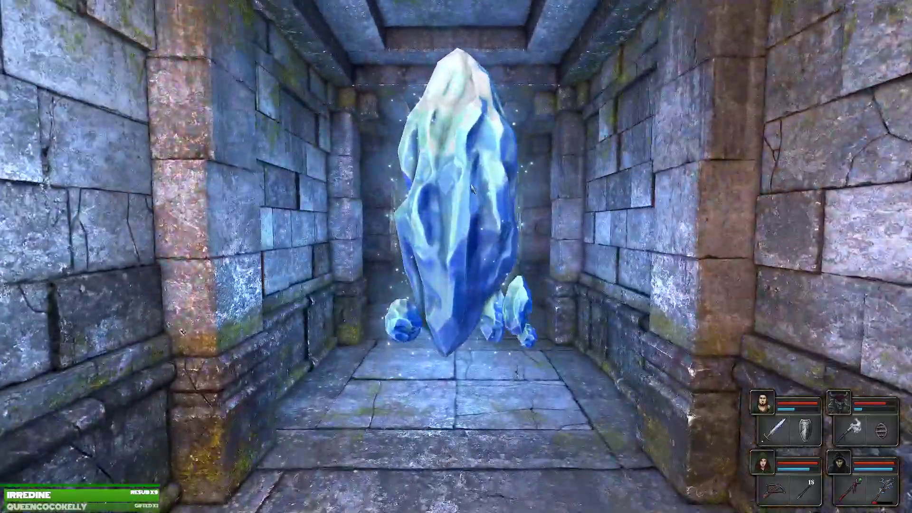
Continue through the torch corridor to the stained-glass corridor and open the automap.
{"action": "key", "text": "e"}
{"action": "key", "text": "w"}
{"action": "key", "text": "q"}
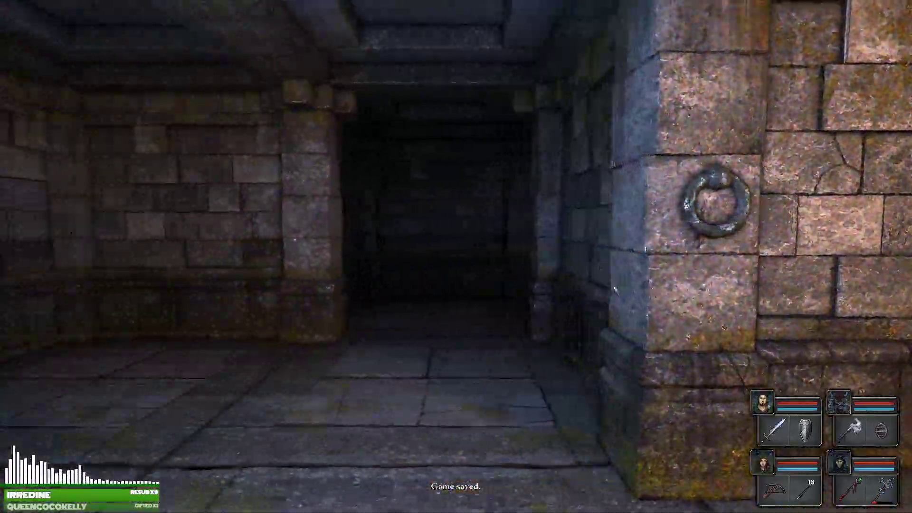
{"action": "key", "text": "w"}
{"action": "key", "text": "w"}
{"action": "key", "text": "e"}
{"action": "key", "text": "w"}
{"action": "key", "text": "Tab"}
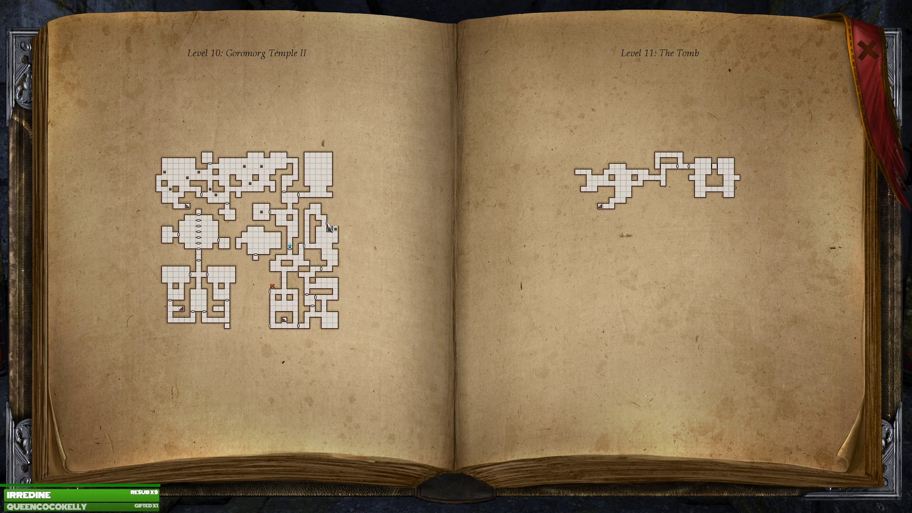
Close the automap and walk past the stone face into the glowing statue room.
{"action": "key", "text": "Tab"}
{"action": "key", "text": "w"}
{"action": "key", "text": "w"}
{"action": "key", "text": "w"}
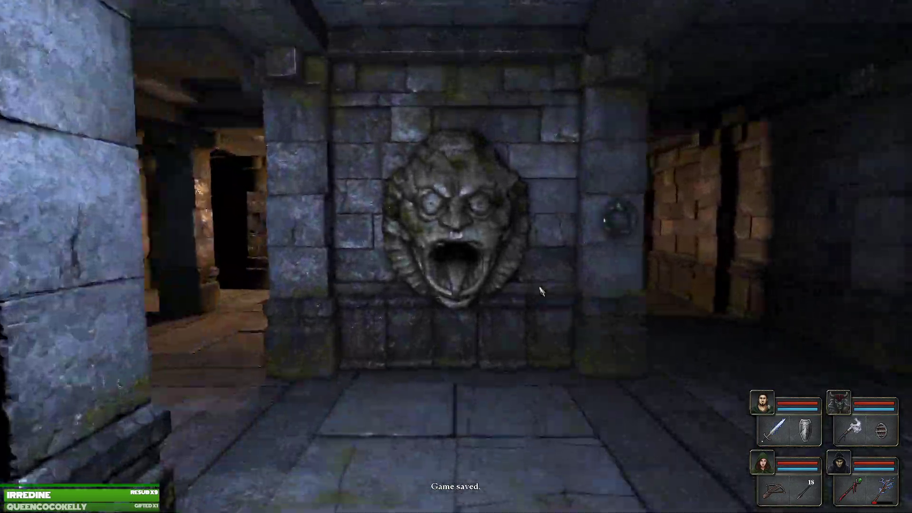
{"action": "key", "text": "a"}
{"action": "key", "text": "d"}
{"action": "key", "text": "d"}
{"action": "key", "text": "w"}
{"action": "key", "text": "q"}
{"action": "key", "text": "q"}
{"action": "key", "text": "w"}
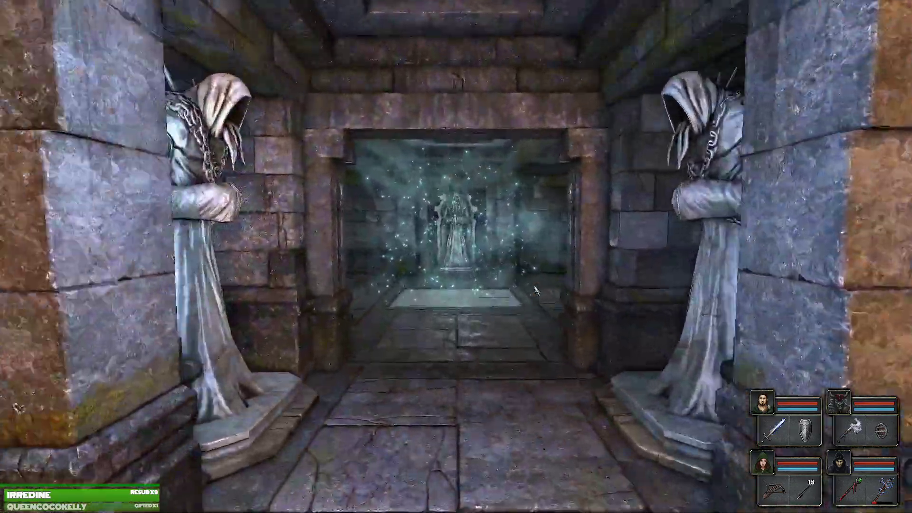
{"action": "key", "text": "w"}
{"action": "key", "text": "w"}
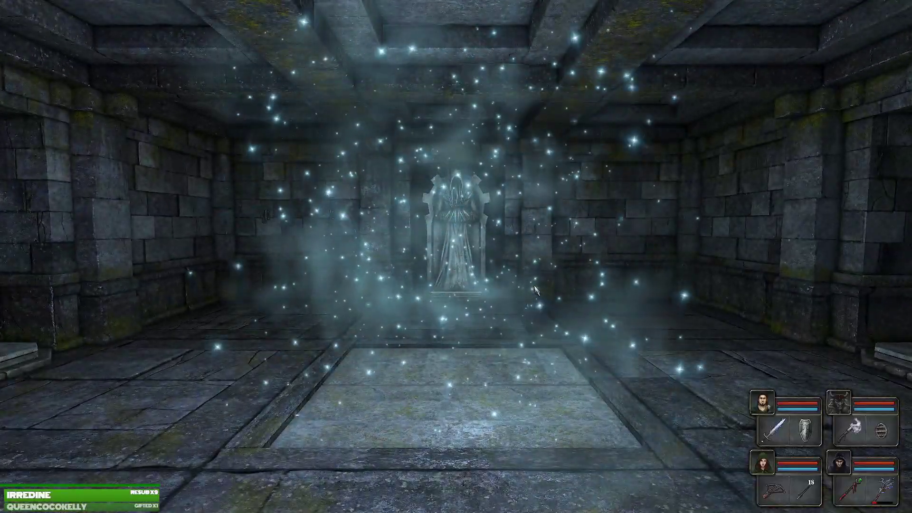
Check the automap, then turn to face the wall of stained-glass windows.
{"action": "key", "text": "Tab"}
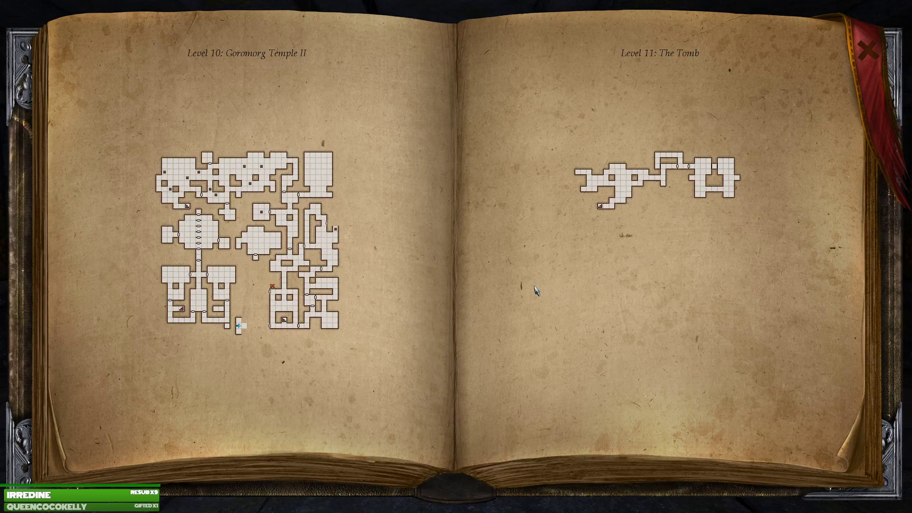
{"action": "key", "text": "Tab"}
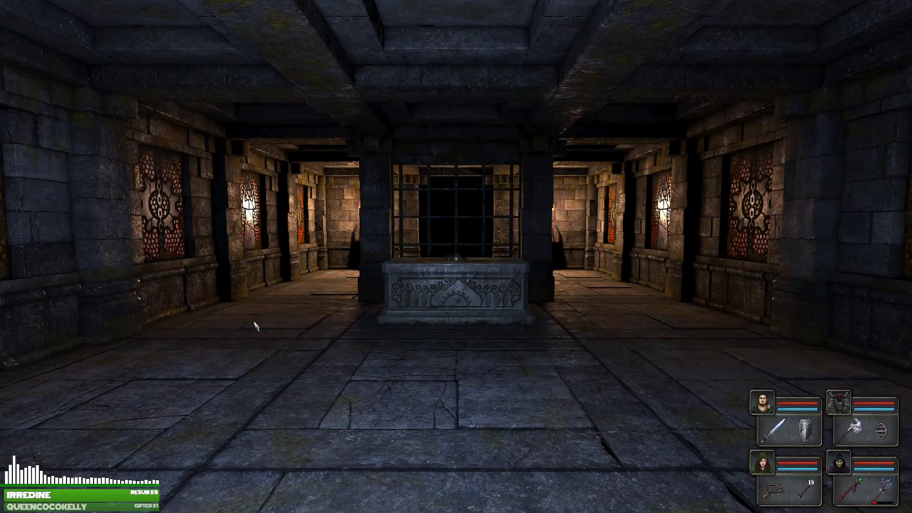
{"action": "key", "text": "q"}
{"action": "key", "text": "a"}
{"action": "key", "text": "Tab"}
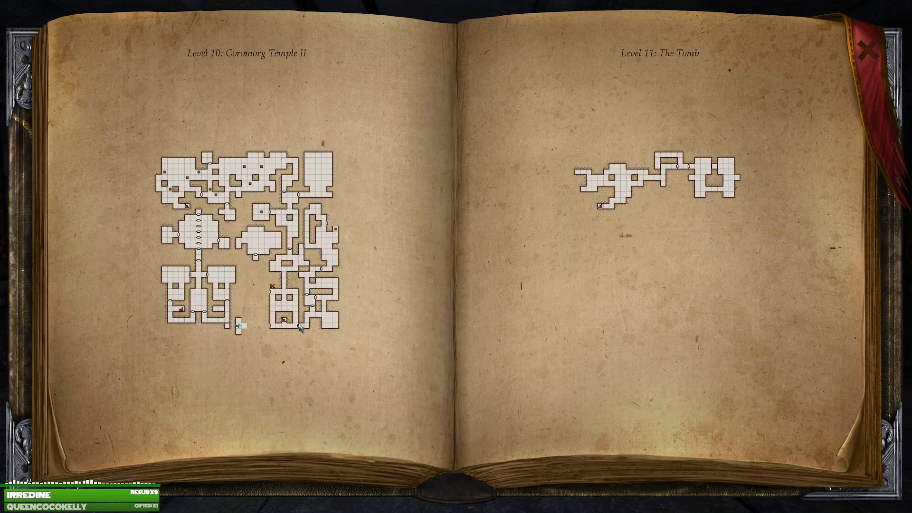
{"action": "key", "text": "Tab"}
{"action": "key", "text": "e"}
{"action": "key", "text": "e"}
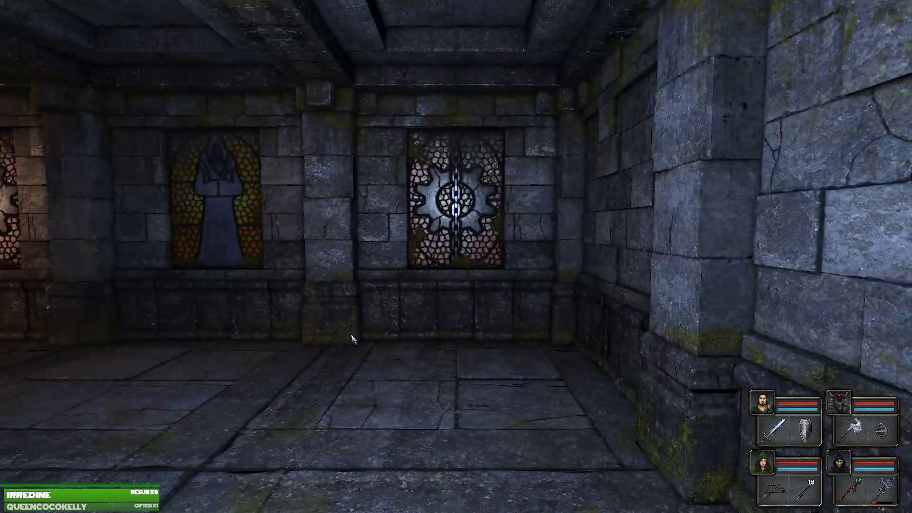
{"action": "key", "text": "w"}
Walk up to the stone altar before the portcullis and look at the floor beside it.
{"action": "key", "text": "q"}
{"action": "key", "text": "w"}
{"action": "key", "text": "q"}
{"action": "key", "text": "w"}
{"action": "mouse_move", "coordinate": [529, 227]}
{"action": "left_mouse_down"}
{"action": "mouse_move", "coordinate": [529, 428]}
{"action": "mouse_move", "coordinate": [560, 193]}
{"action": "left_mouse_up"}
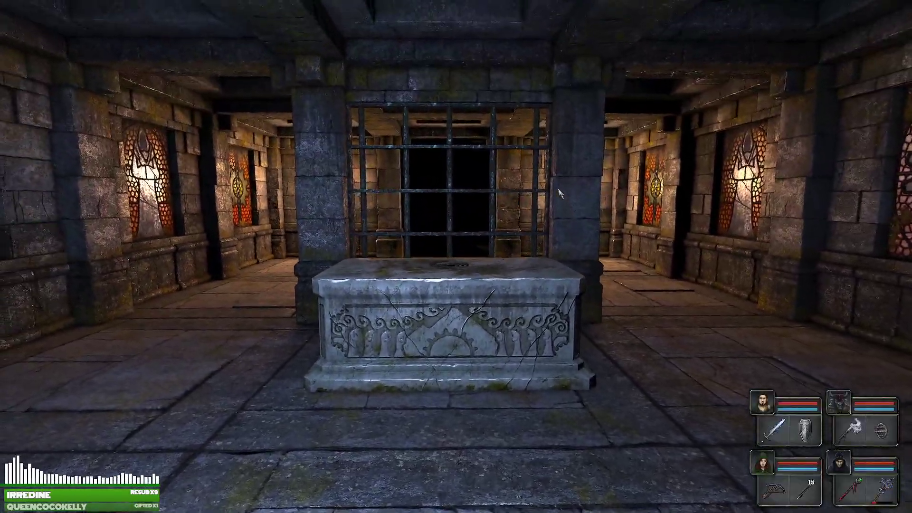
Move around the altar, looking it over from its end and its long side.
{"action": "key", "text": "d"}
{"action": "key", "text": "w"}
{"action": "key", "text": "q"}
{"action": "left_click_drag", "start_coordinate": [559, 194], "coordinate": [560, 357]}
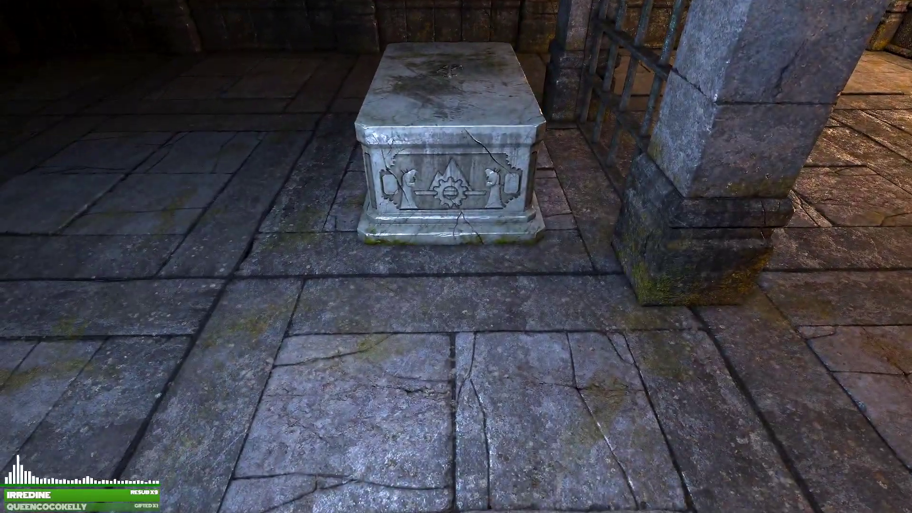
{"action": "key", "text": "a"}
{"action": "key", "text": "e"}
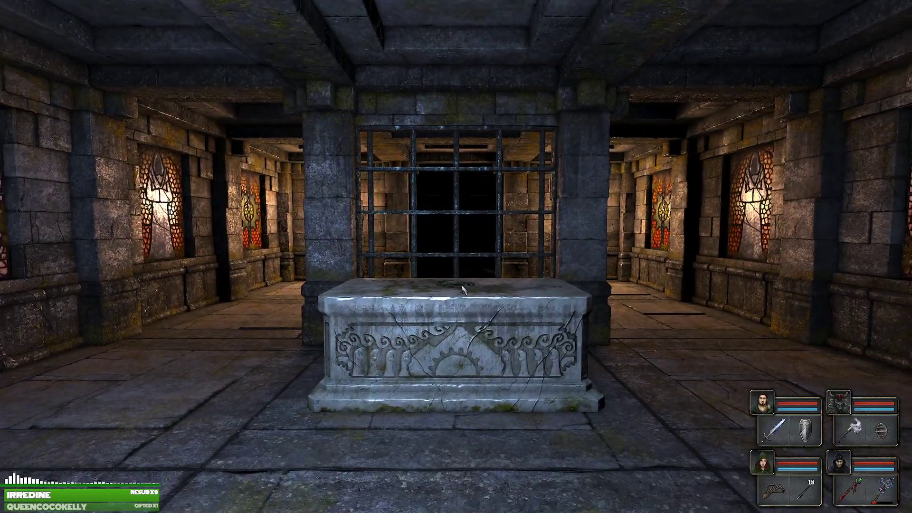
Glance at the first champion's sheet and look over the three stained-glass windows.
{"action": "key", "text": "q"}
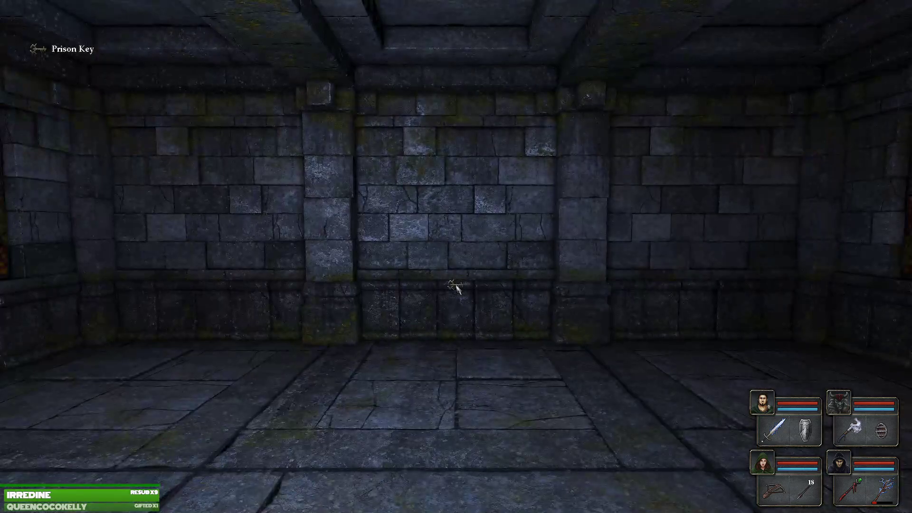
{"action": "key", "text": "1"}
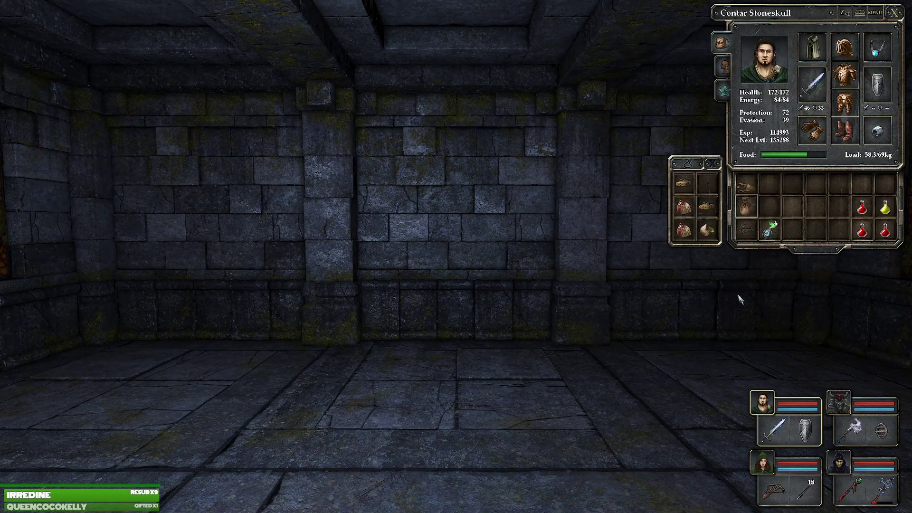
{"action": "key", "text": "q"}
{"action": "key", "text": "q"}
{"action": "key", "text": "1"}
{"action": "key", "text": "q"}
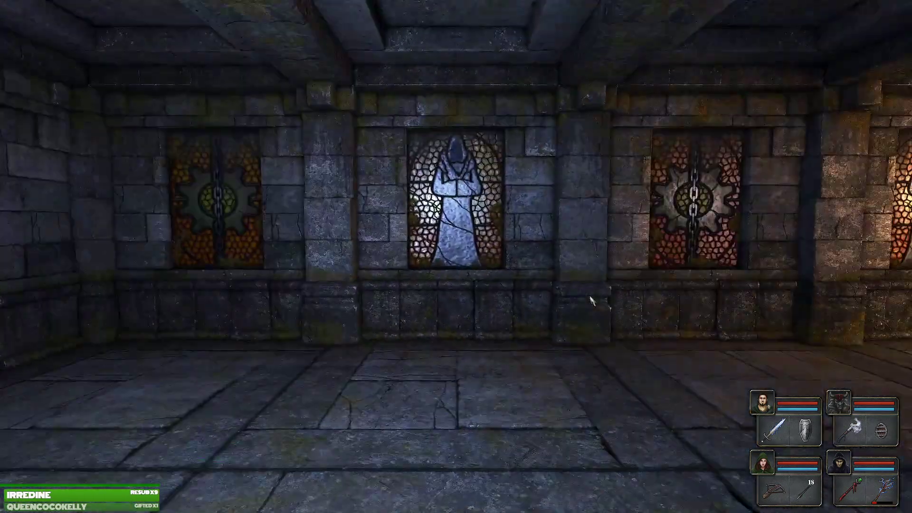
{"action": "key", "text": "w"}
{"action": "key", "text": "q"}
{"action": "key", "text": "w"}
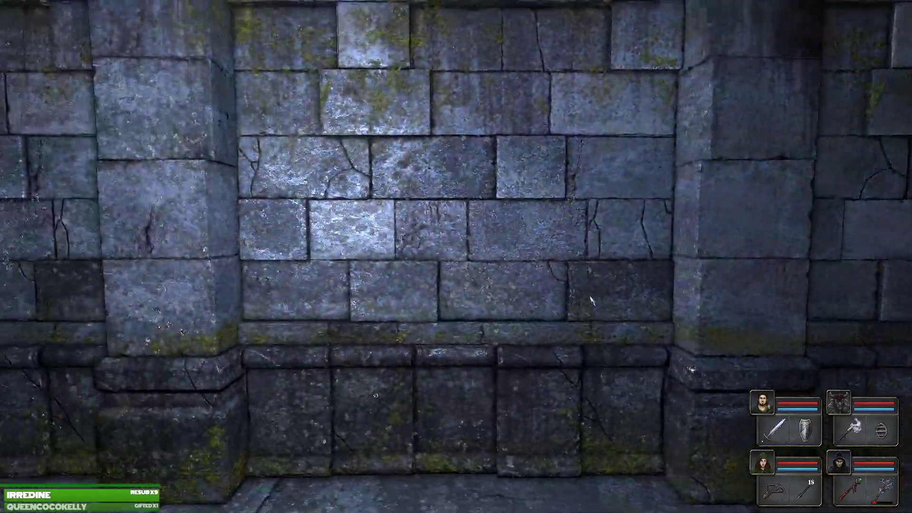
{"action": "key", "text": "e"}
{"action": "key", "text": "e"}
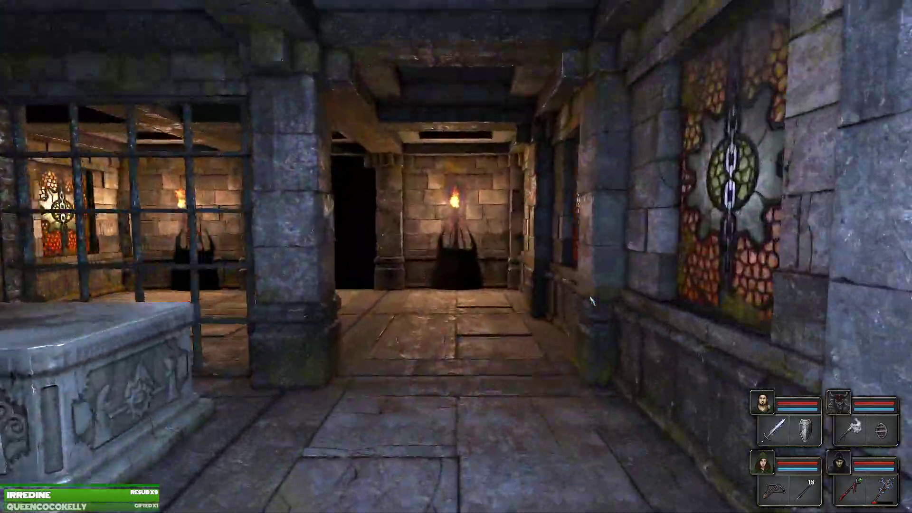
Take both torches from their sconces on the corridor wall.
{"action": "key", "text": "w"}
{"action": "key", "text": "w"}
{"action": "left_click", "coordinate": [449, 193]}
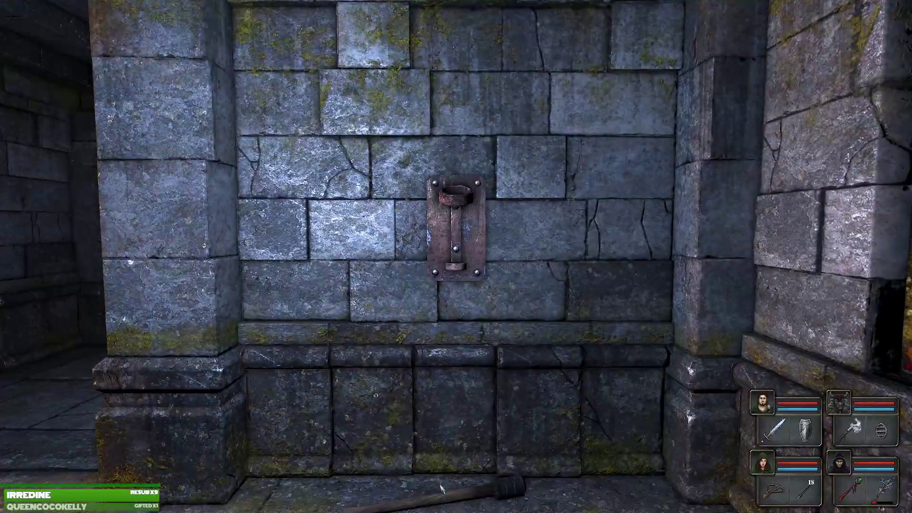
{"action": "key", "text": "a"}
{"action": "key", "text": "q"}
{"action": "key", "text": "w"}
{"action": "left_click", "coordinate": [456, 214]}
{"action": "key", "text": "s"}
Open the ornate double door with its wall switch, walk through, and check the automap.
{"action": "key", "text": "q"}
{"action": "key", "text": "q"}
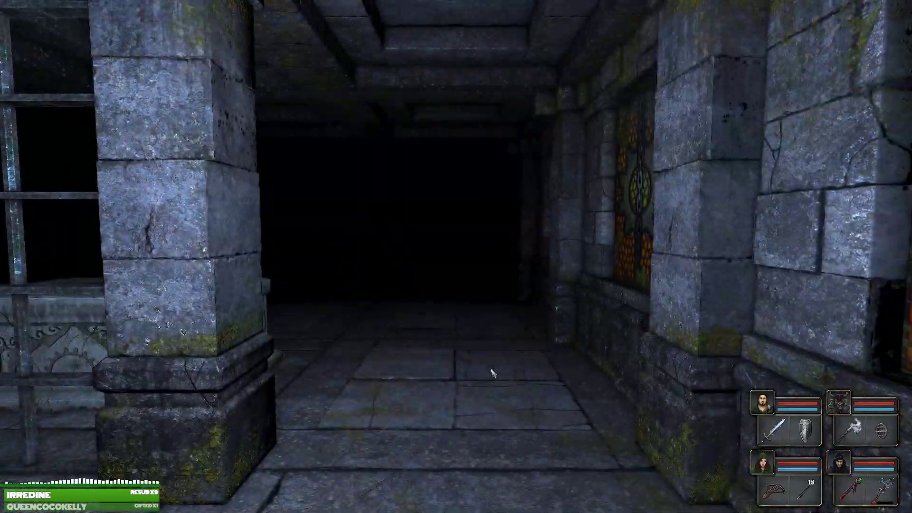
{"action": "key", "text": "q"}
{"action": "key", "text": "q"}
{"action": "key", "text": "w"}
{"action": "key", "text": "w"}
{"action": "key", "text": "q"}
{"action": "left_click", "coordinate": [456, 234]}
{"action": "key", "text": "e"}
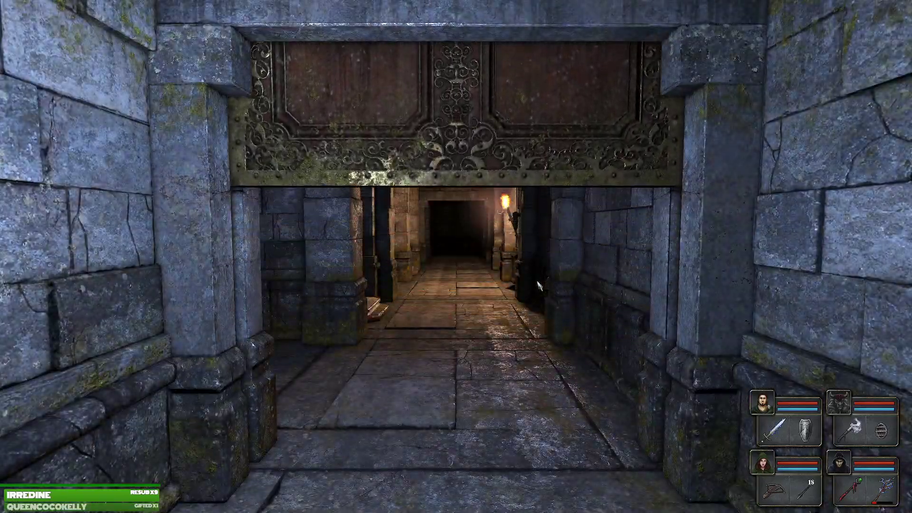
{"action": "key", "text": "w"}
{"action": "key", "text": "w"}
{"action": "key", "text": "Tab"}
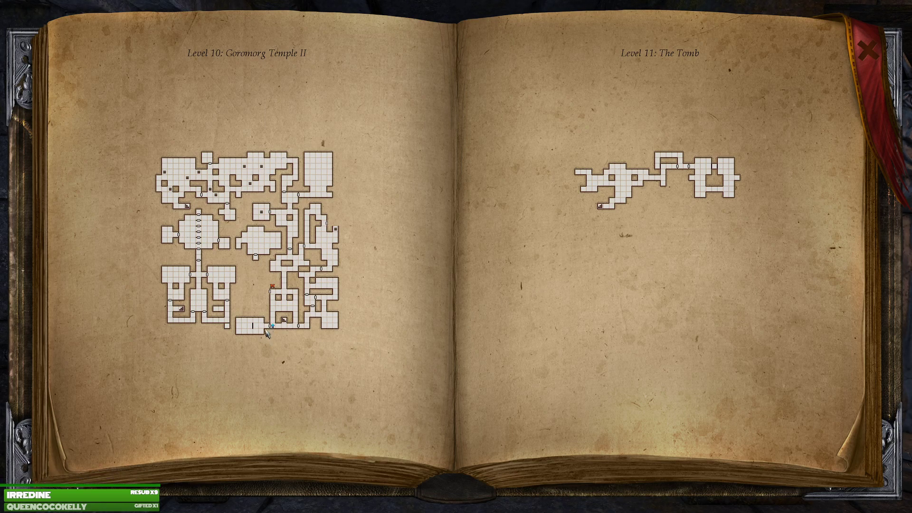
Close the map, walk up to the gear-door alcove and bring up the champions' inventories.
{"action": "key", "text": "Tab"}
{"action": "key", "text": "w"}
{"action": "key", "text": "w"}
{"action": "key", "text": "w"}
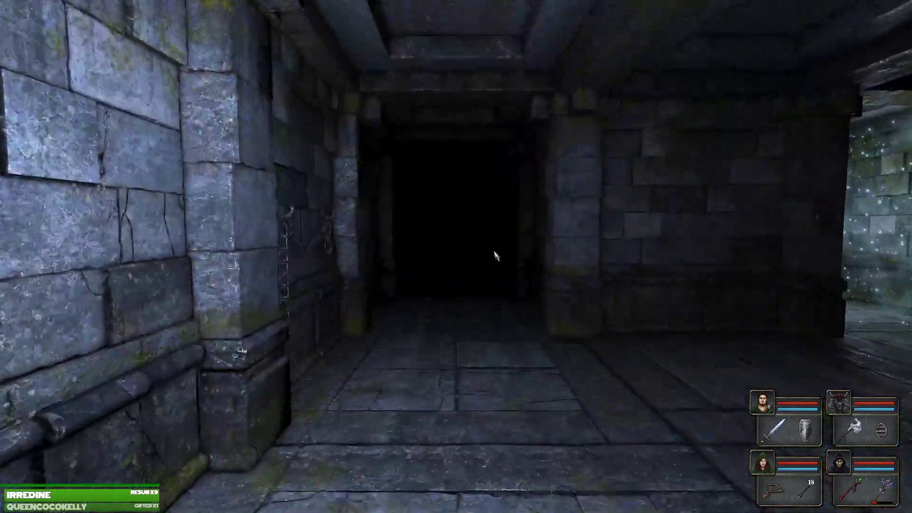
{"action": "key", "text": "w"}
{"action": "key", "text": "w"}
{"action": "key", "text": "w"}
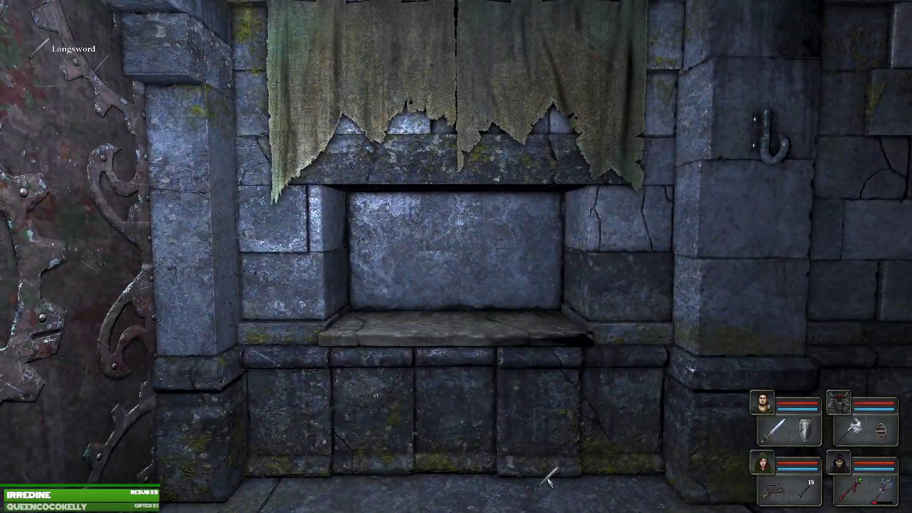
{"action": "left_click", "coordinate": [762, 402]}
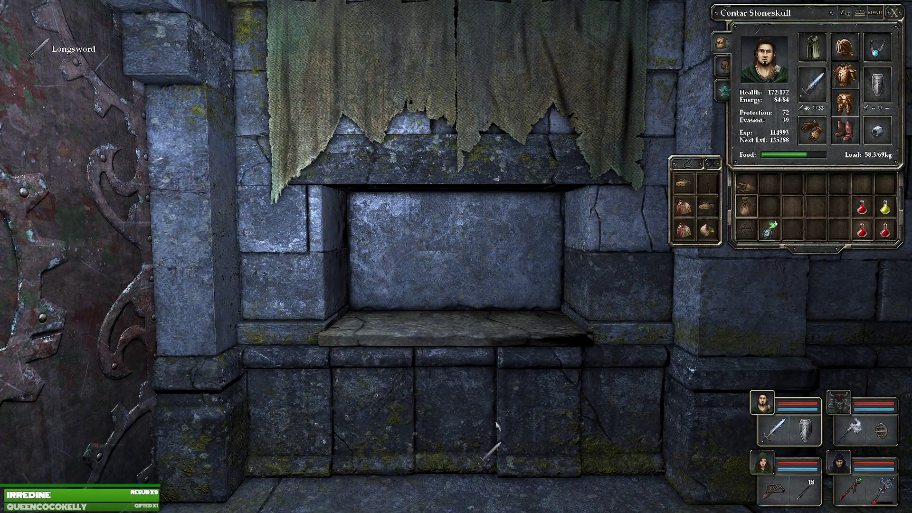
{"action": "key", "text": "2"}
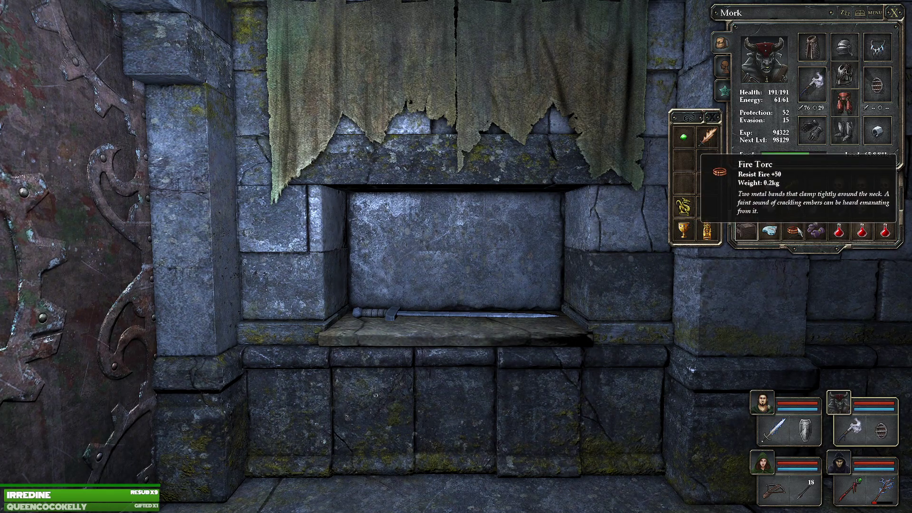
Take the Longsword off the alcove; shuffle the Green Gem, Fire Torc, Serpent Bracer and Golden Deity Figure.
{"action": "left_click", "coordinate": [506, 316]}
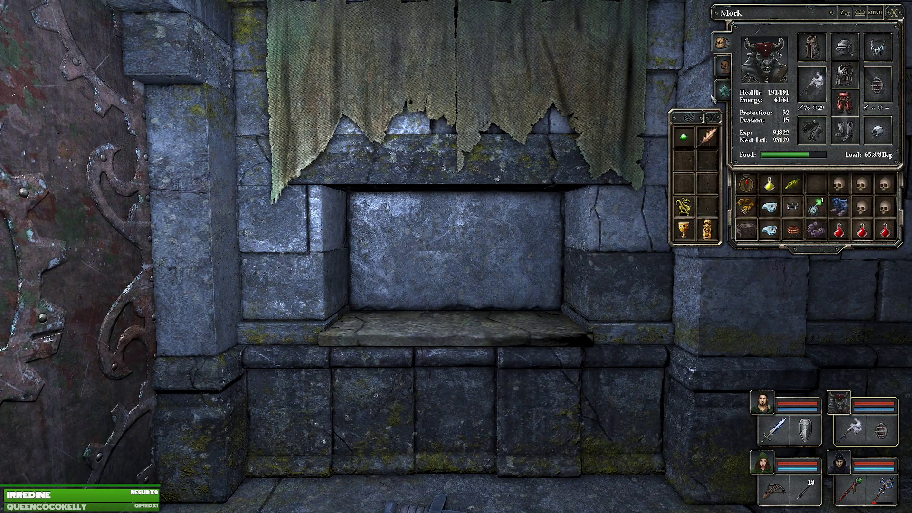
{"action": "left_click", "coordinate": [684, 136]}
{"action": "left_click", "coordinate": [683, 136]}
{"action": "left_click", "coordinate": [795, 228]}
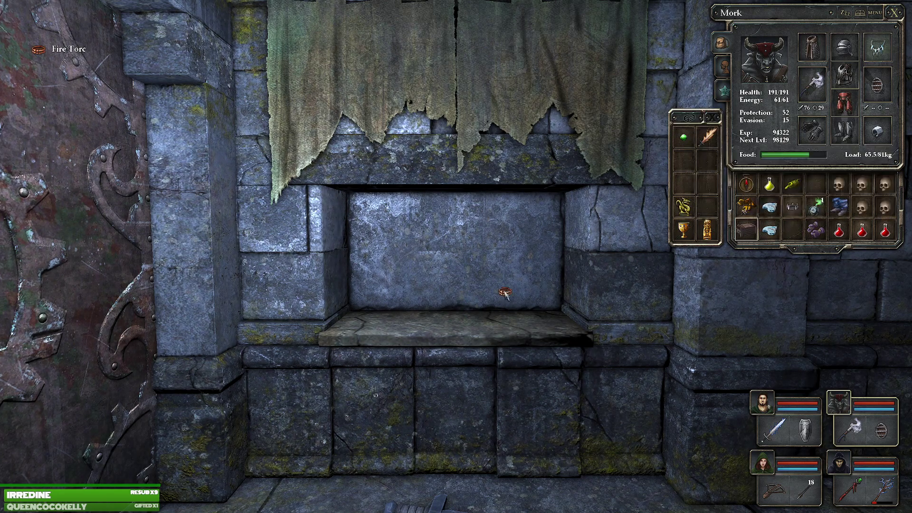
{"action": "left_click", "coordinate": [798, 230]}
{"action": "left_click", "coordinate": [793, 184]}
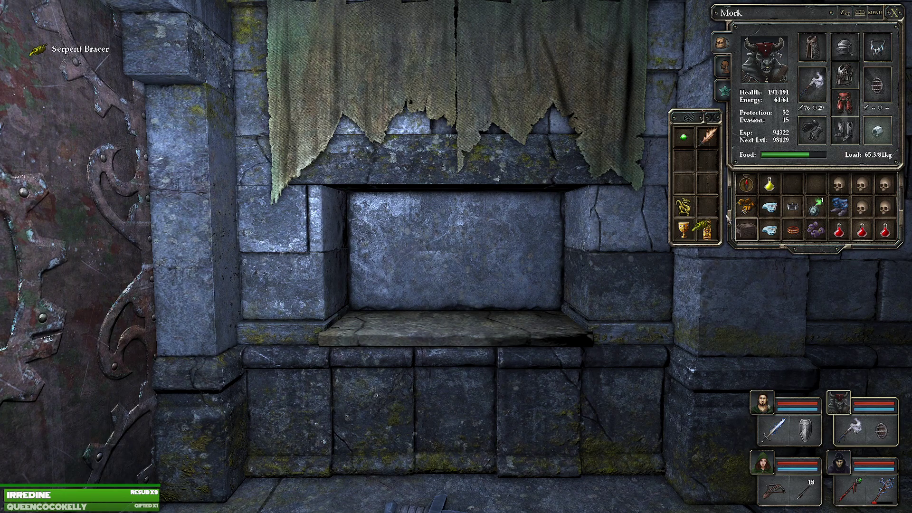
{"action": "left_click", "coordinate": [791, 184]}
{"action": "left_click", "coordinate": [708, 229]}
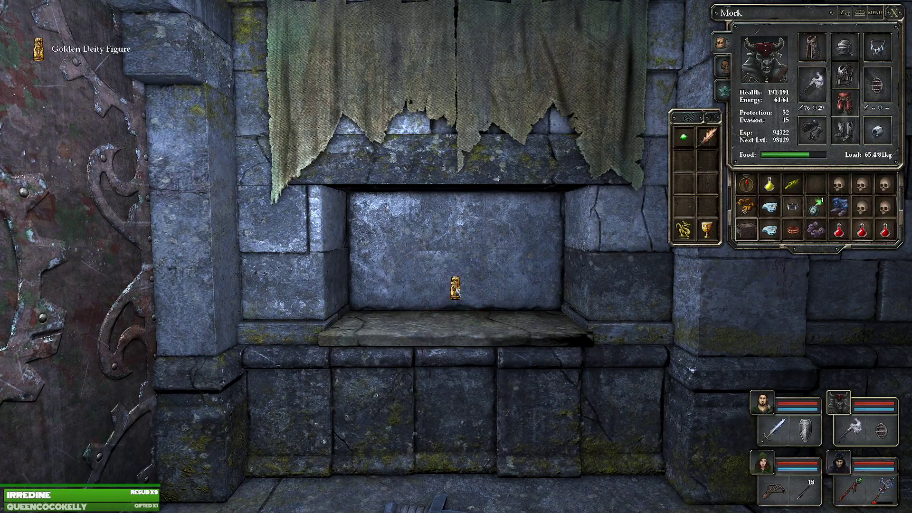
{"action": "left_click", "coordinate": [707, 207]}
Check the gear door, return The Dismantler to a hand, and set the round shield on the alcove.
{"action": "key", "text": "q"}
{"action": "key", "text": "q"}
{"action": "key", "text": "q"}
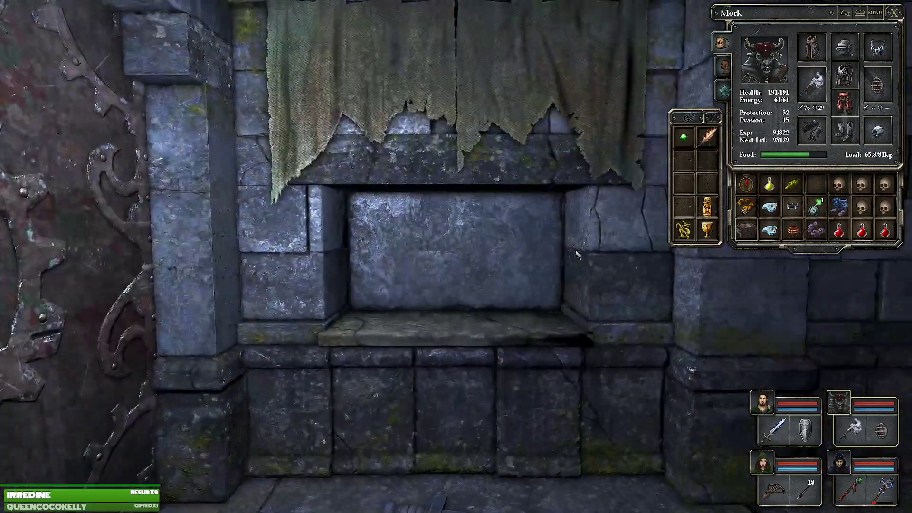
{"action": "key", "text": "q"}
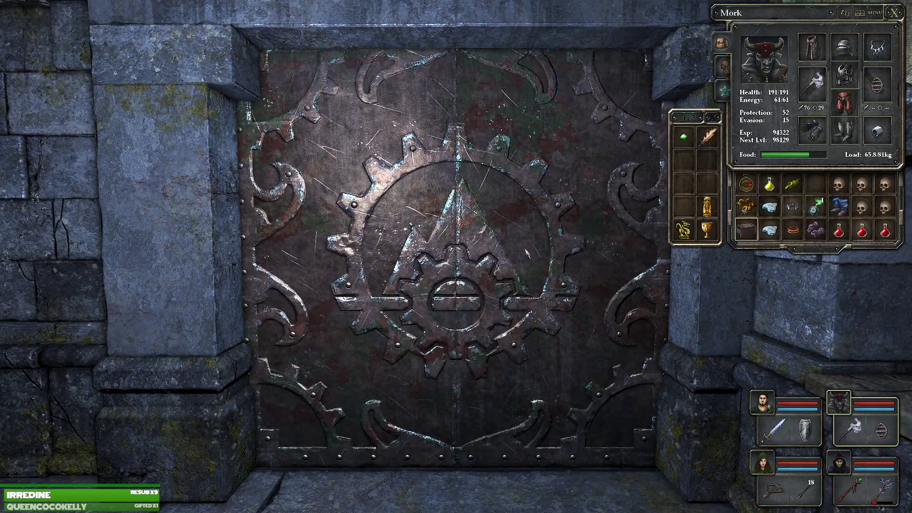
{"action": "key", "text": "e"}
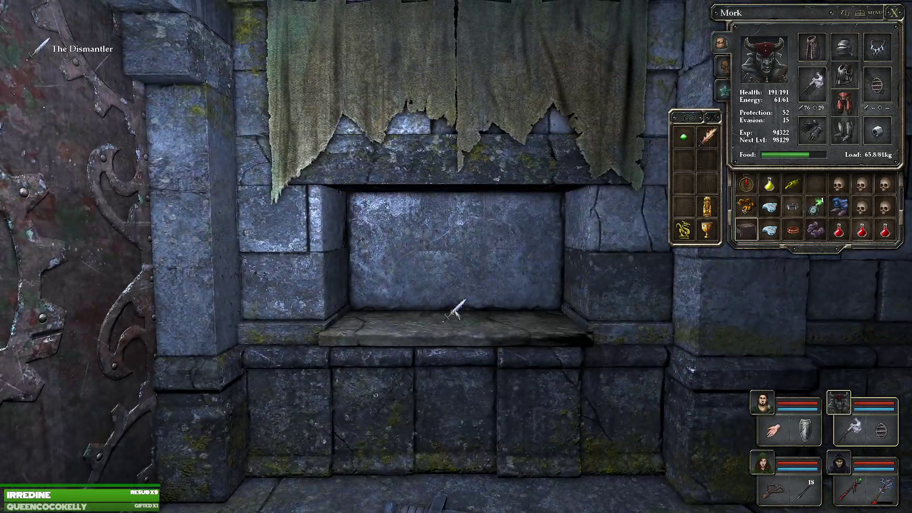
{"action": "left_click", "coordinate": [776, 429]}
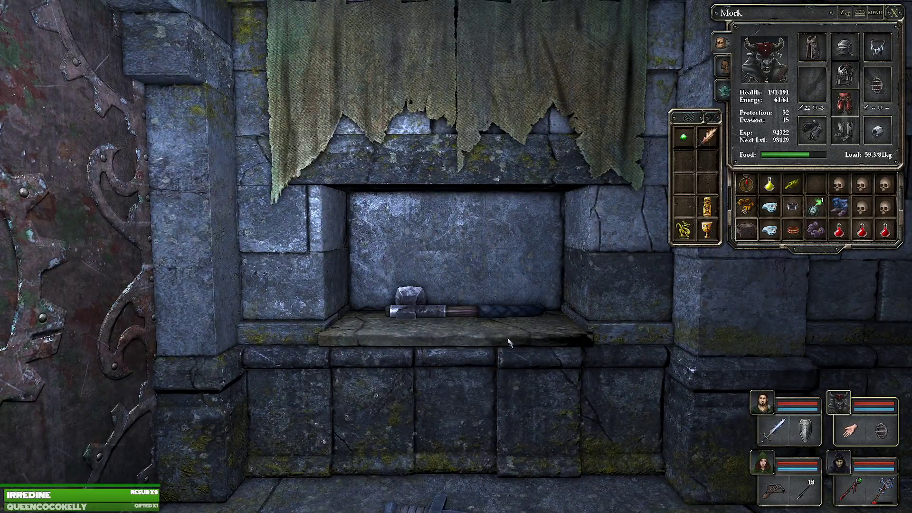
{"action": "left_click", "coordinate": [472, 307]}
{"action": "left_click", "coordinate": [476, 307]}
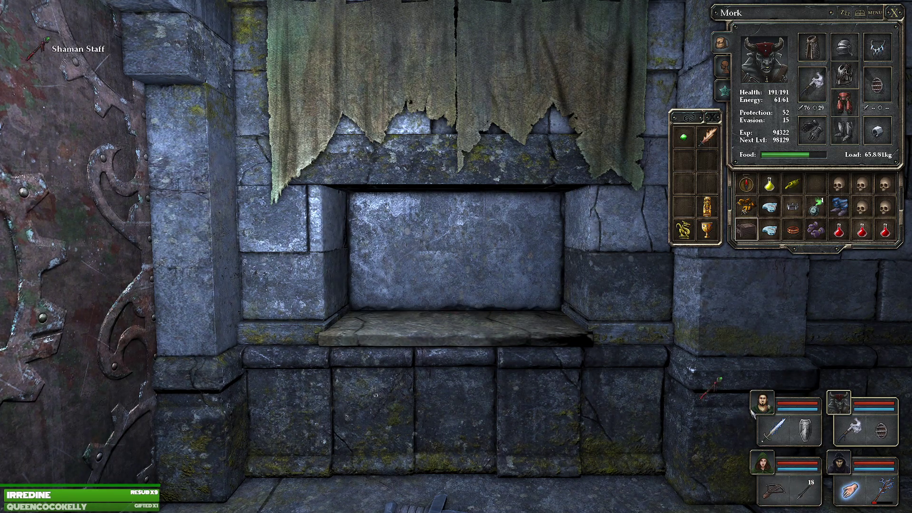
Move the Frostbite Necklace onto the third champion, leaving the skull in the pack.
{"action": "left_click", "coordinate": [840, 185]}
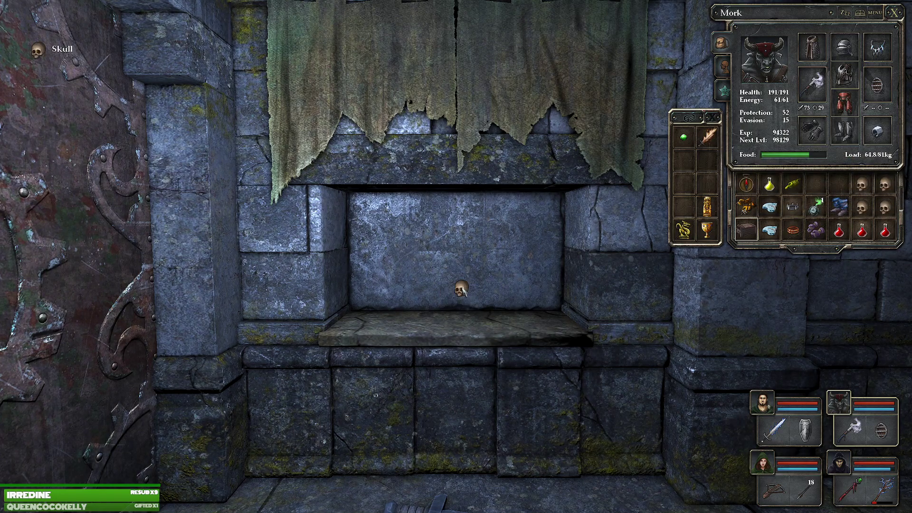
{"action": "left_click", "coordinate": [851, 184]}
{"action": "left_click", "coordinate": [878, 48]}
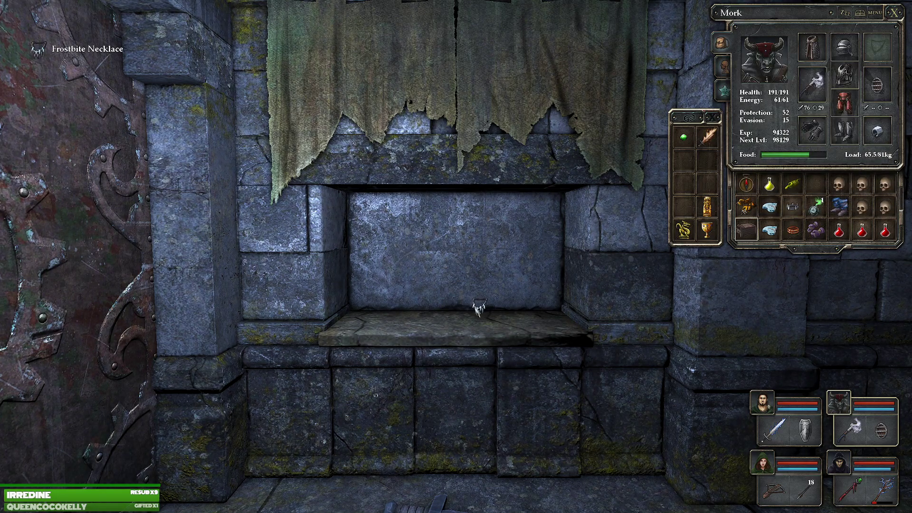
{"action": "key", "text": "3"}
{"action": "left_click", "coordinate": [878, 48]}
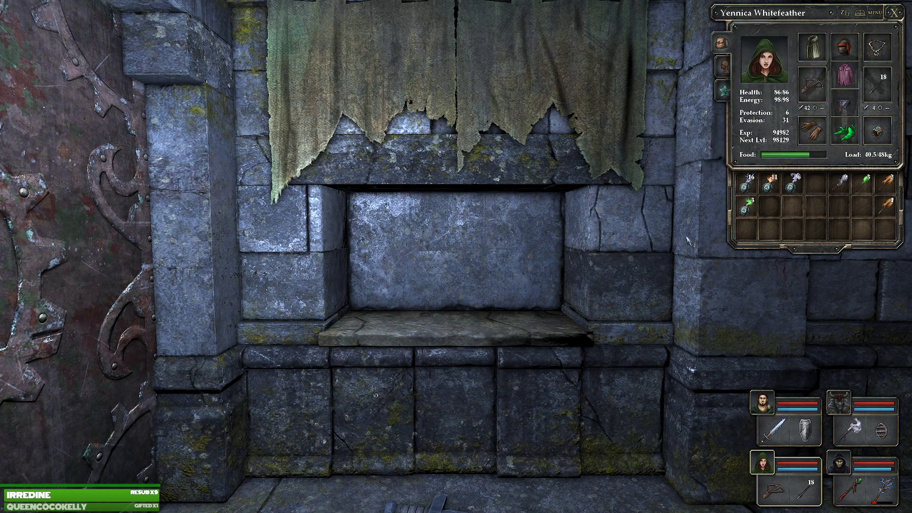
Set the fourth champion's helmet on the alcove, recheck the door, and take the Ice Lizard Steak.
{"action": "key", "text": "4"}
{"action": "left_click", "coordinate": [792, 228]}
{"action": "left_click", "coordinate": [497, 328]}
{"action": "key", "text": "q"}
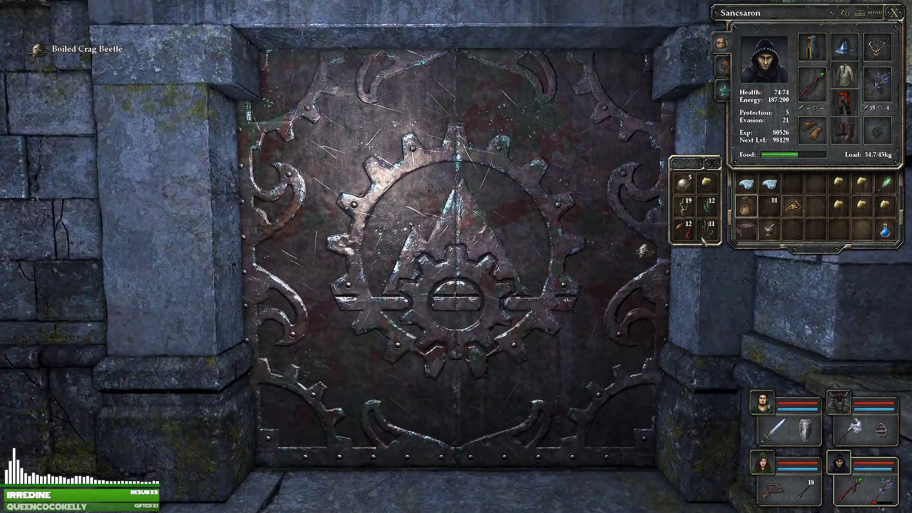
{"action": "key", "text": "e"}
{"action": "left_click", "coordinate": [791, 229]}
{"action": "left_click", "coordinate": [777, 205]}
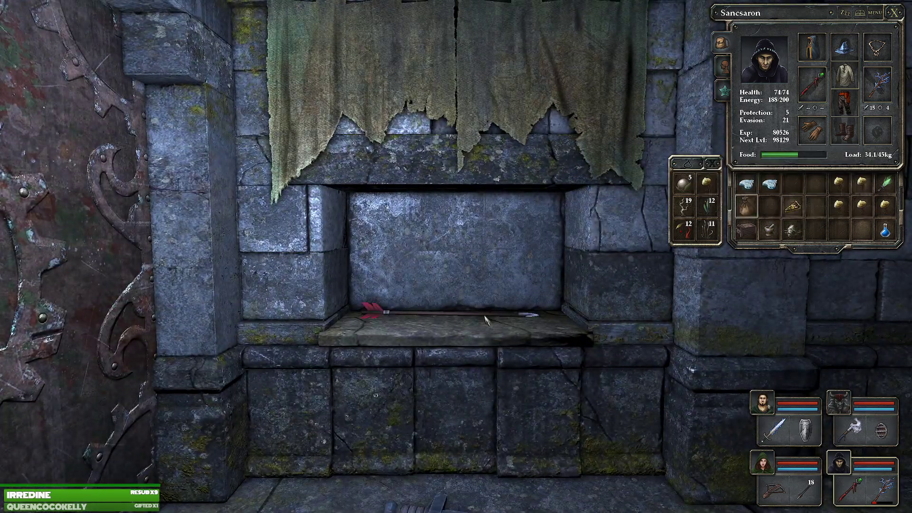
{"action": "left_click", "coordinate": [775, 207]}
{"action": "left_click", "coordinate": [769, 184]}
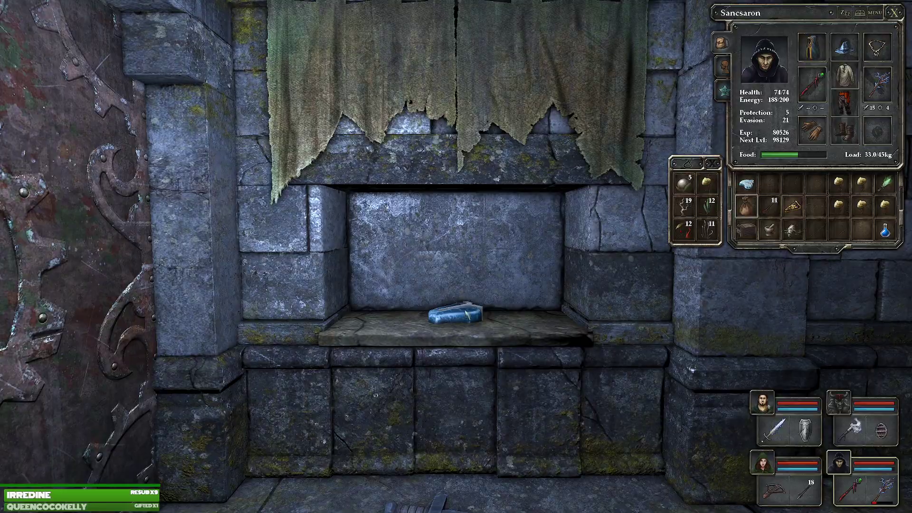
Stash the Ice Lizard Steak and walk to the crystal to save.
{"action": "left_click", "coordinate": [776, 187]}
{"action": "key", "text": "q"}
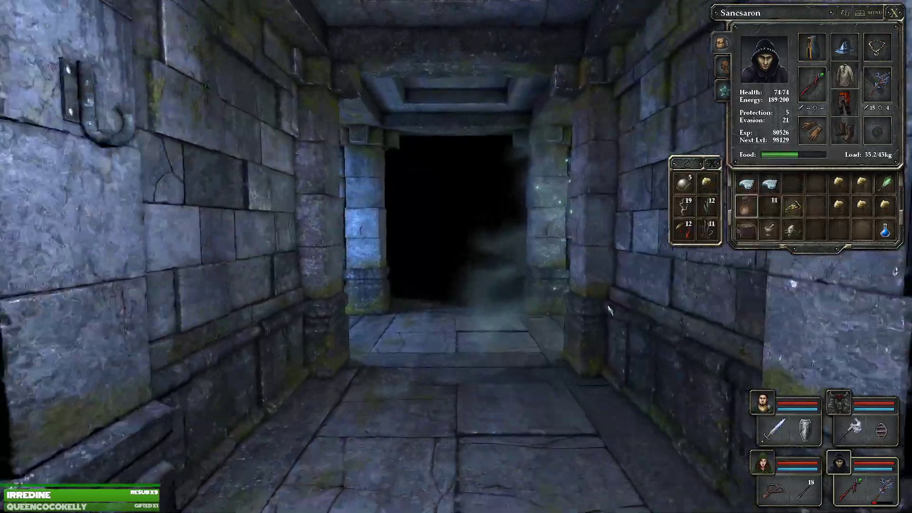
{"action": "key", "text": "w"}
{"action": "key", "text": "w"}
{"action": "left_click", "coordinate": [457, 214]}
Close the inventory and walk past the ornate door and statue down the dark corridor.
{"action": "key", "text": "e"}
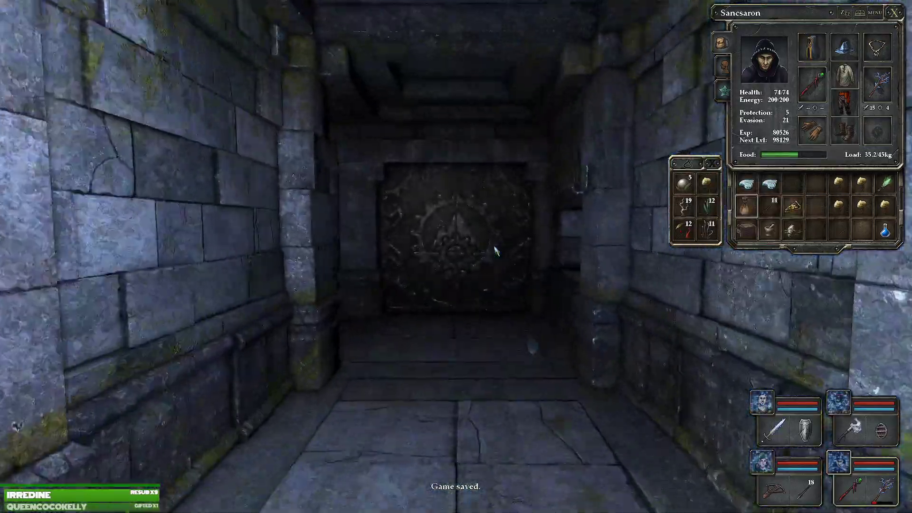
{"action": "key", "text": "w"}
{"action": "key", "text": "e"}
{"action": "key", "text": "Escape"}
{"action": "key", "text": "w"}
{"action": "key", "text": "w"}
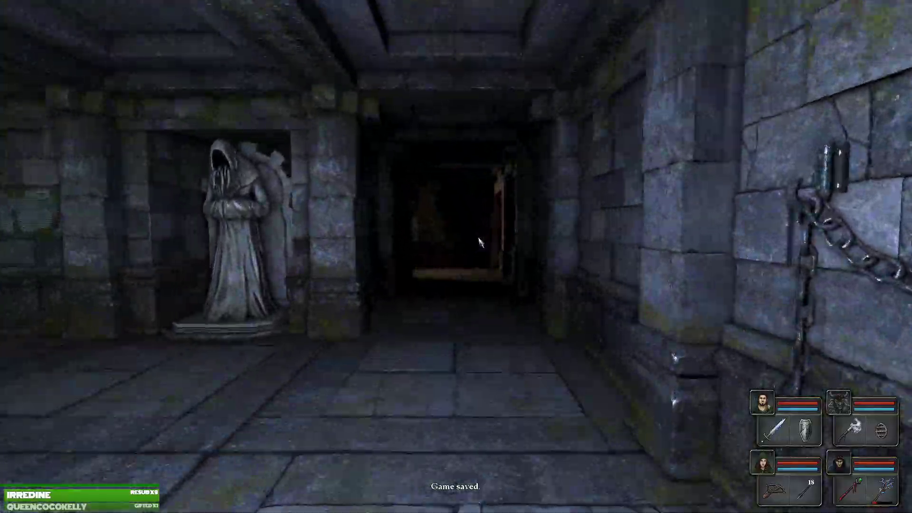
{"action": "key", "text": "w"}
{"action": "key", "text": "w"}
{"action": "key", "text": "w"}
{"action": "key", "text": "w"}
Follow the torch-lit corridor to a dead end, face the descending corridor, and view the map.
{"action": "key", "text": "q"}
{"action": "key", "text": "q"}
{"action": "key", "text": "w"}
{"action": "key", "text": "w"}
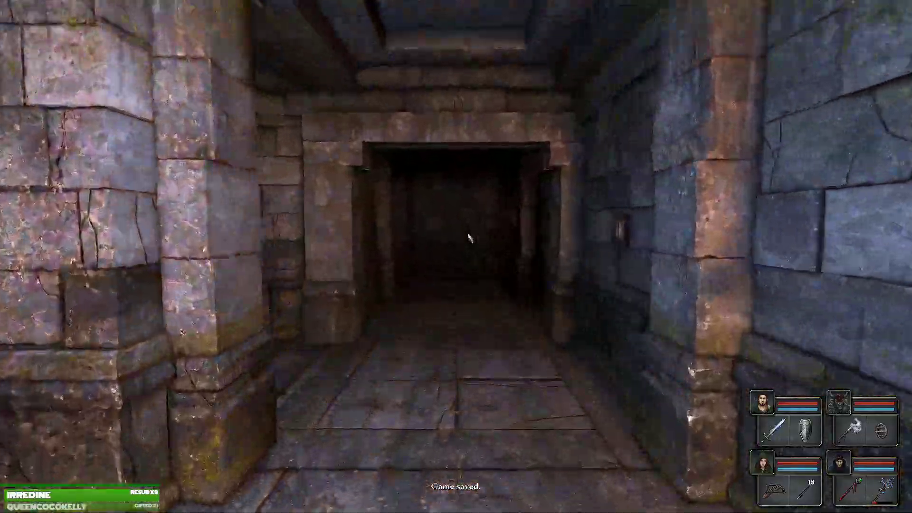
{"action": "key", "text": "w"}
{"action": "key", "text": "q"}
{"action": "key", "text": "w"}
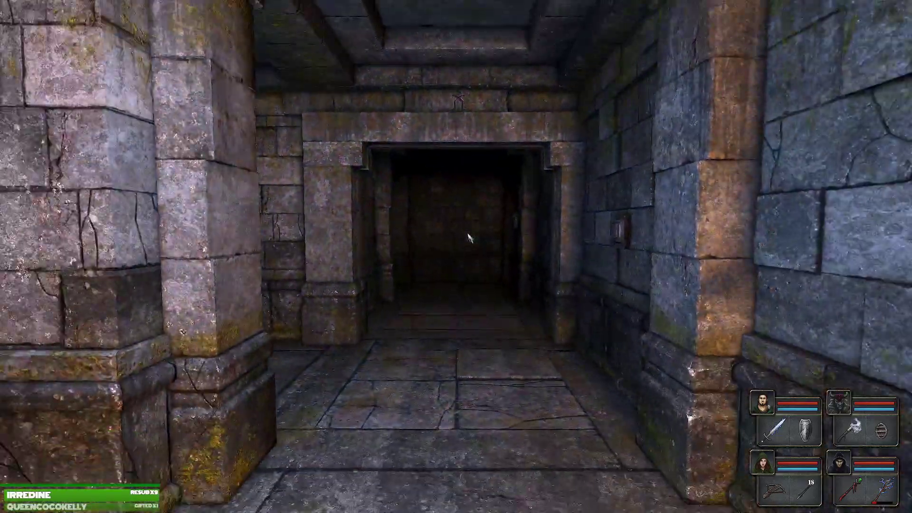
{"action": "key", "text": "q"}
{"action": "key", "text": "q"}
{"action": "key", "text": "a"}
{"action": "key", "text": "Tab"}
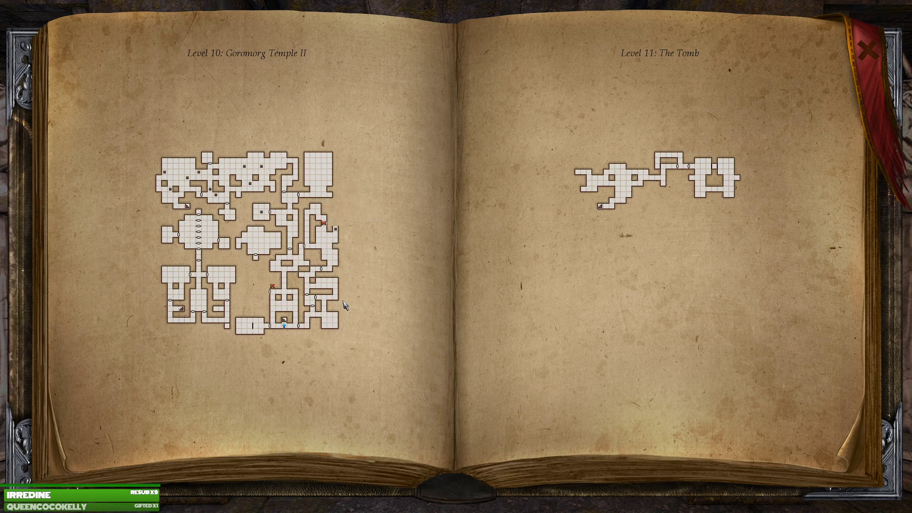
Close the map and walk through the Tomb corridors toward the doorway with the chain.
{"action": "key", "text": "Tab"}
{"action": "key", "text": "q"}
{"action": "key", "text": "w"}
{"action": "key", "text": "w"}
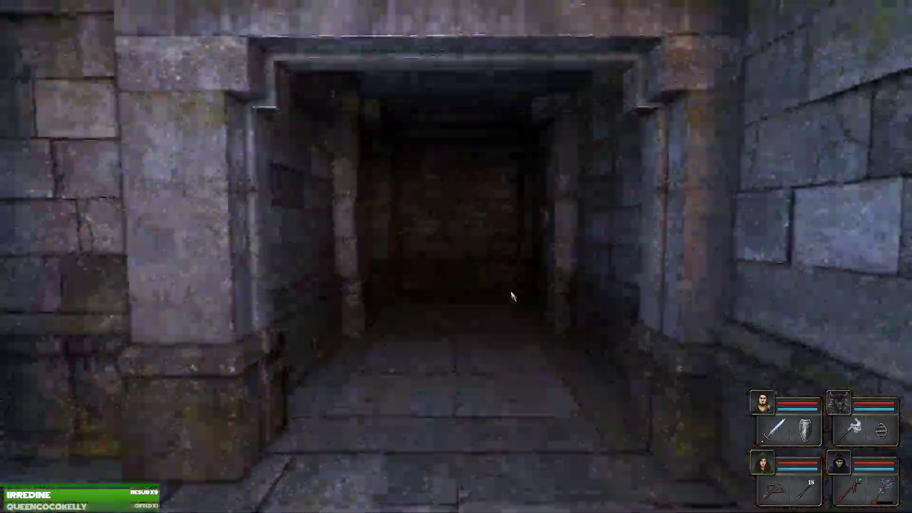
{"action": "key", "text": "w"}
{"action": "key", "text": "w"}
{"action": "key", "text": "q"}
{"action": "key", "text": "w"}
{"action": "key", "text": "e"}
{"action": "key", "text": "w"}
{"action": "key", "text": "q"}
{"action": "key", "text": "w"}
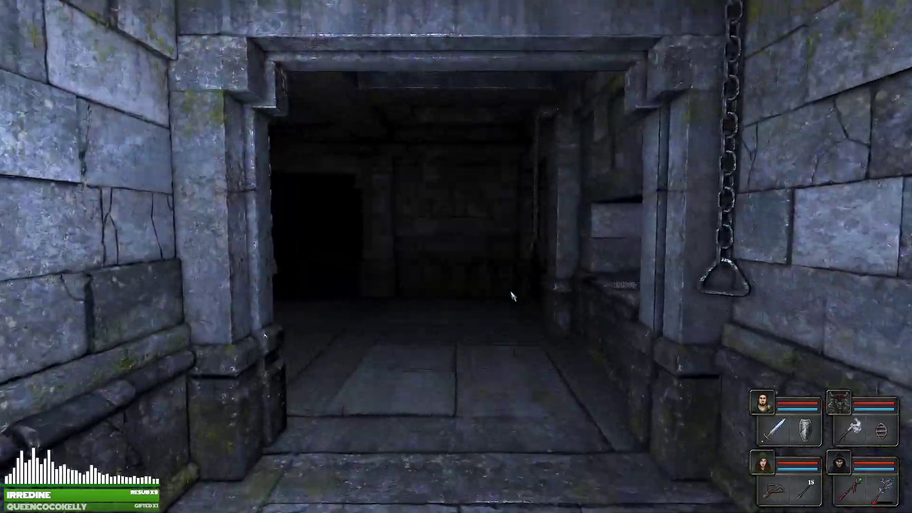
{"action": "key", "text": "w"}
Check the map, walk the next corridor, and check the map again at the dark corridor.
{"action": "key", "text": "Tab"}
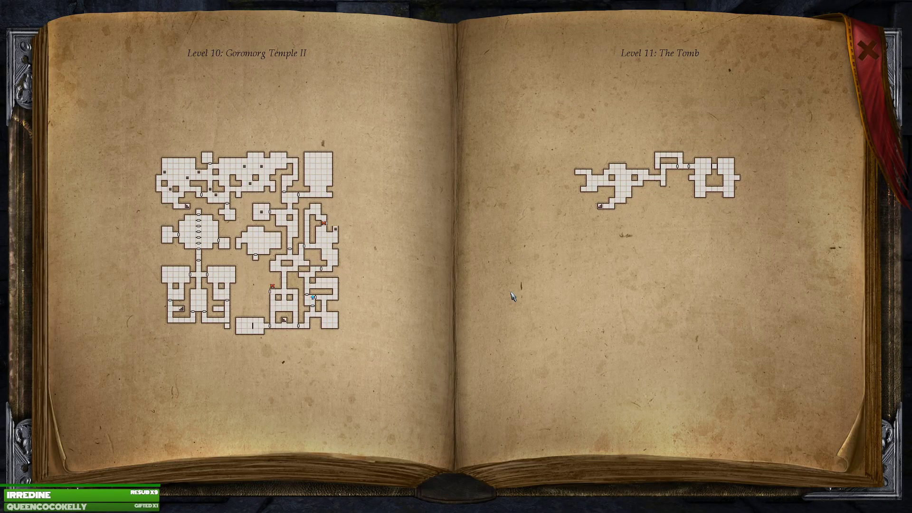
{"action": "key", "text": "Tab"}
{"action": "key", "text": "q"}
{"action": "key", "text": "w"}
{"action": "key", "text": "w"}
{"action": "key", "text": "w"}
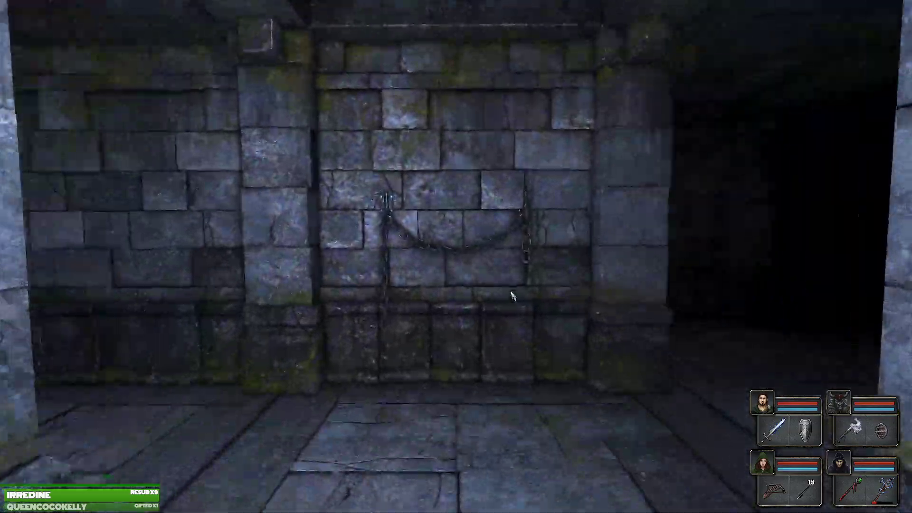
{"action": "key", "text": "w"}
{"action": "key", "text": "q"}
{"action": "key", "text": "q"}
{"action": "key", "text": "Tab"}
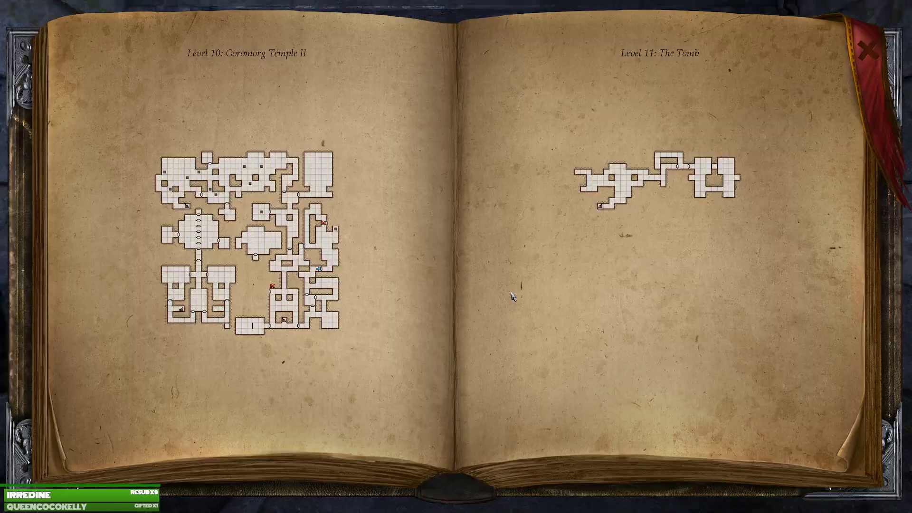
{"action": "key", "text": "Tab"}
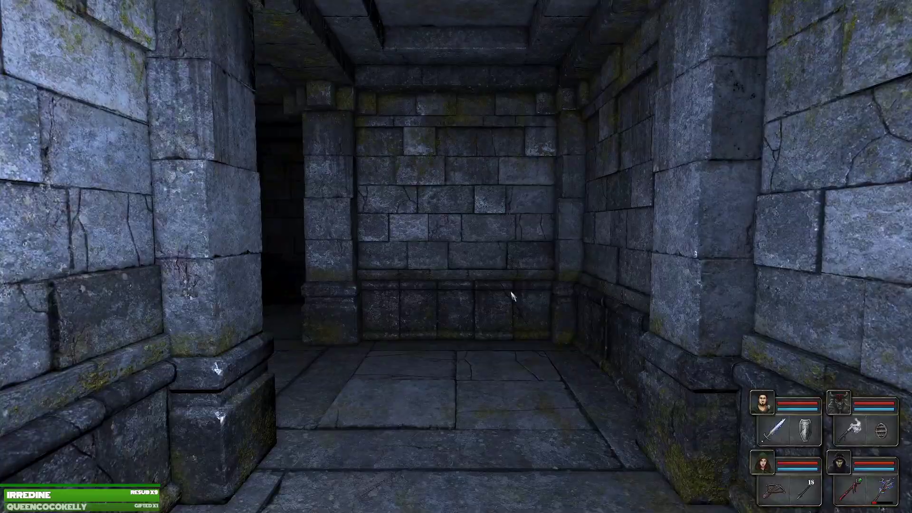
Move onward, reopening the map to confirm the party's new heading.
{"action": "key", "text": "q"}
{"action": "key", "text": "q"}
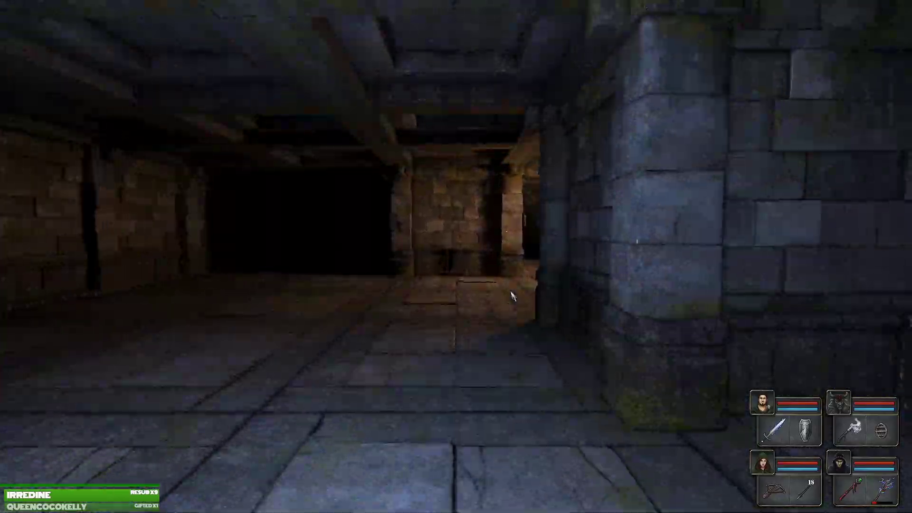
{"action": "key", "text": "w"}
{"action": "key", "text": "w"}
{"action": "key", "text": "w"}
{"action": "key", "text": "Tab"}
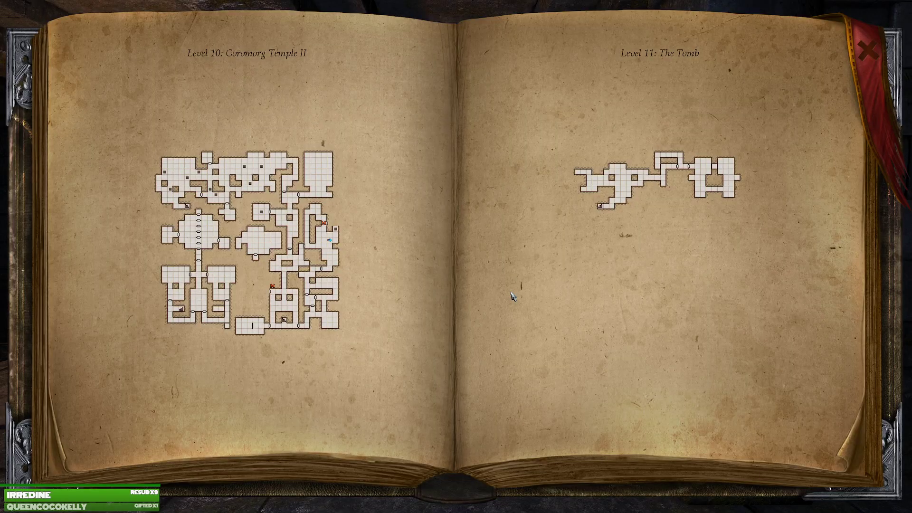
{"action": "key", "text": "Tab"}
{"action": "key", "text": "e"}
{"action": "key", "text": "Tab"}
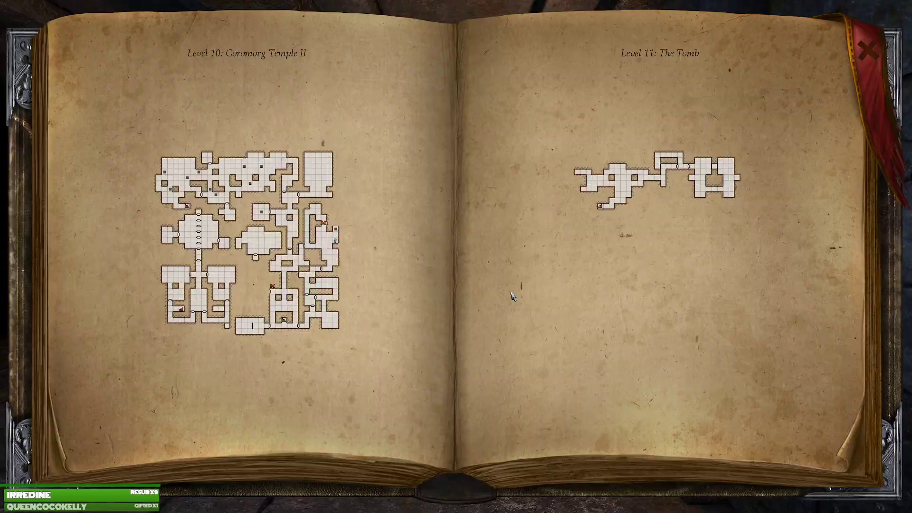
{"action": "key", "text": "Tab"}
Walk up to the riveted metal door and inspect the neighbouring wall.
{"action": "key", "text": "q"}
{"action": "key", "text": "q"}
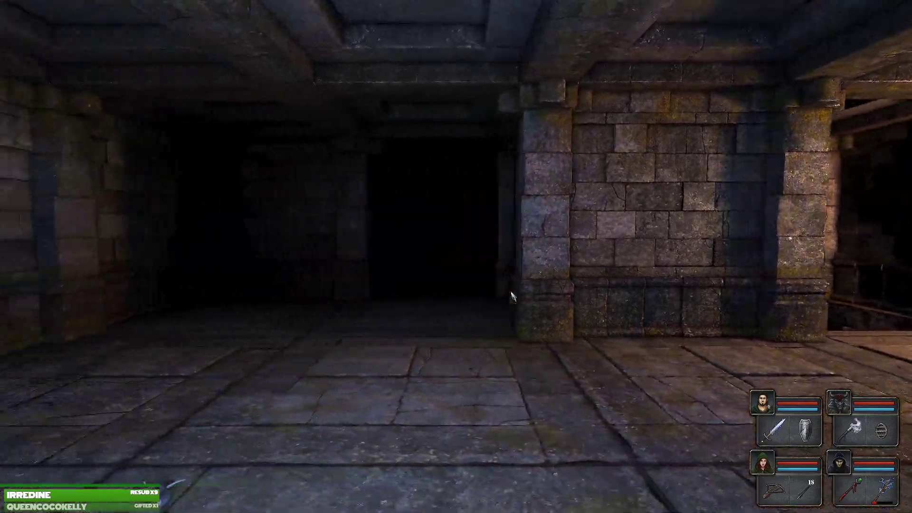
{"action": "key", "text": "w"}
{"action": "key", "text": "w"}
{"action": "key", "text": "e"}
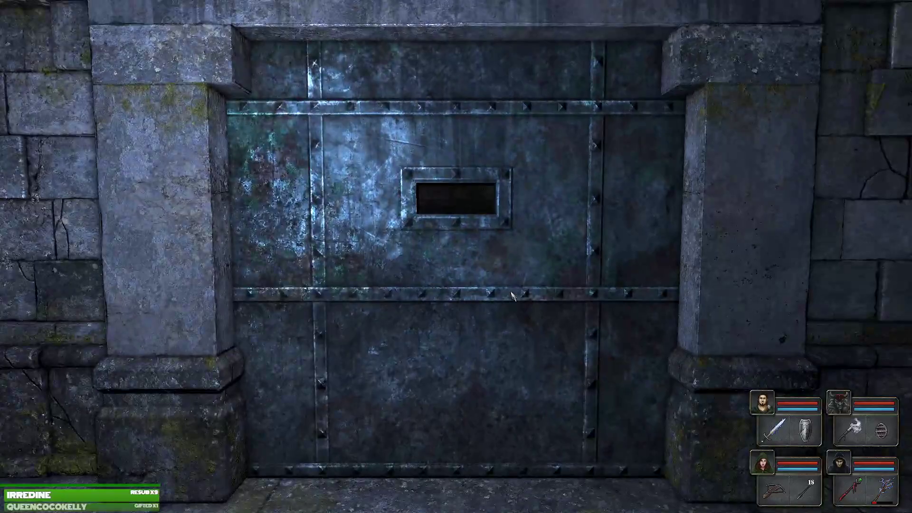
{"action": "key", "text": "e"}
{"action": "key", "text": "w"}
{"action": "key", "text": "q"}
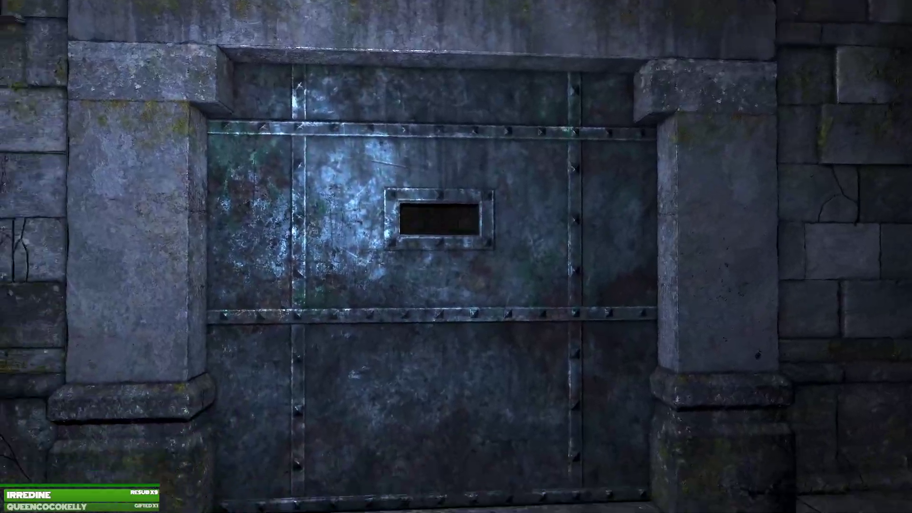
Look around the metal door, then reach the torch wall facing the narrow ring corridor.
{"action": "mouse_move", "coordinate": [512, 296]}
{"action": "left_mouse_down"}
{"action": "mouse_move", "coordinate": [428, 357]}
{"action": "mouse_move", "coordinate": [456, 300]}
{"action": "left_mouse_up"}
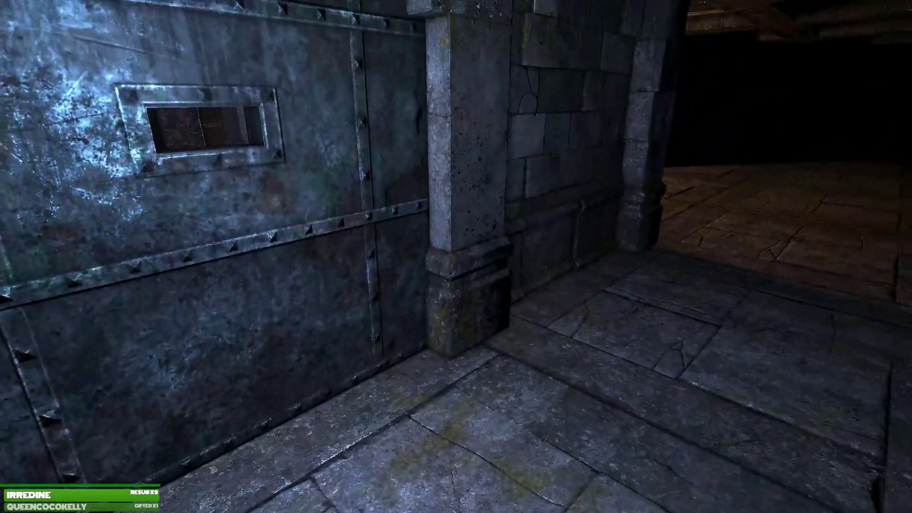
{"action": "key", "text": "e"}
{"action": "key", "text": "w"}
{"action": "key", "text": "q"}
{"action": "key", "text": "w"}
{"action": "key", "text": "w"}
{"action": "key", "text": "a"}
{"action": "key", "text": "e"}
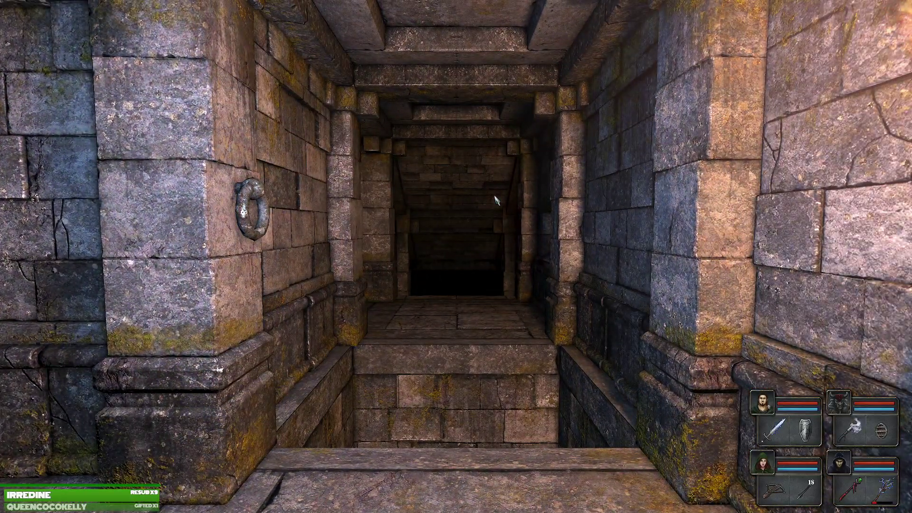
Take the torch from the wall sconce and check the dungeon map.
{"action": "key", "text": "e"}
{"action": "left_click", "coordinate": [456, 228]}
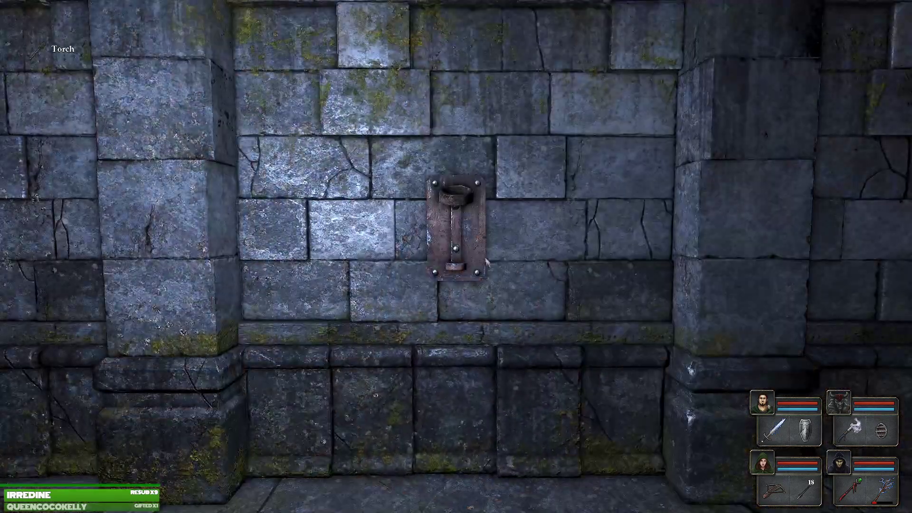
{"action": "key", "text": "q"}
{"action": "key", "text": "Tab"}
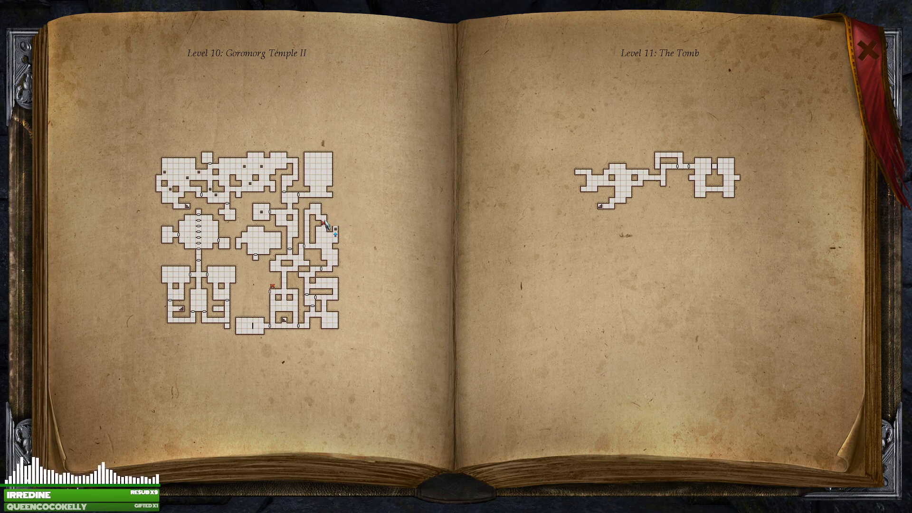
{"action": "key", "text": "Tab"}
Walk down the chained corridor and take the second torch from its sconce.
{"action": "key", "text": "q"}
{"action": "key", "text": "q"}
{"action": "key", "text": "w"}
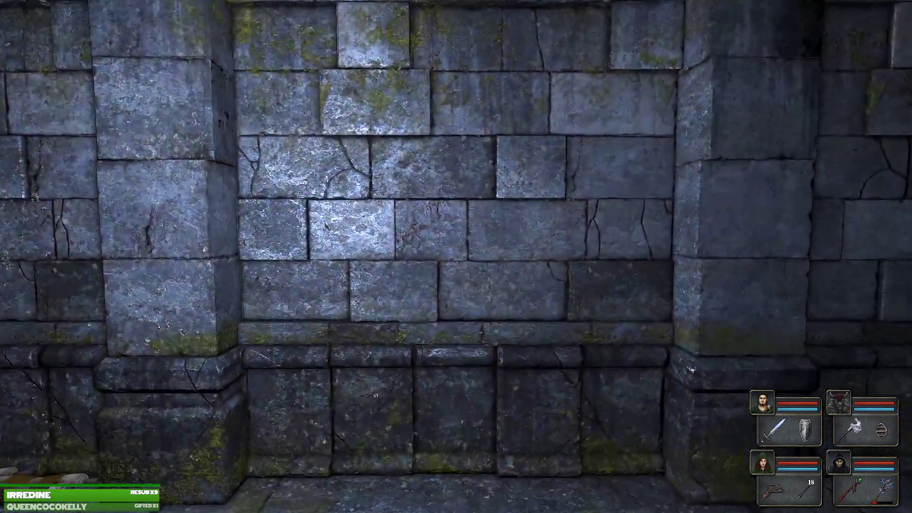
{"action": "key", "text": "s"}
{"action": "key", "text": "d"}
{"action": "key", "text": "w"}
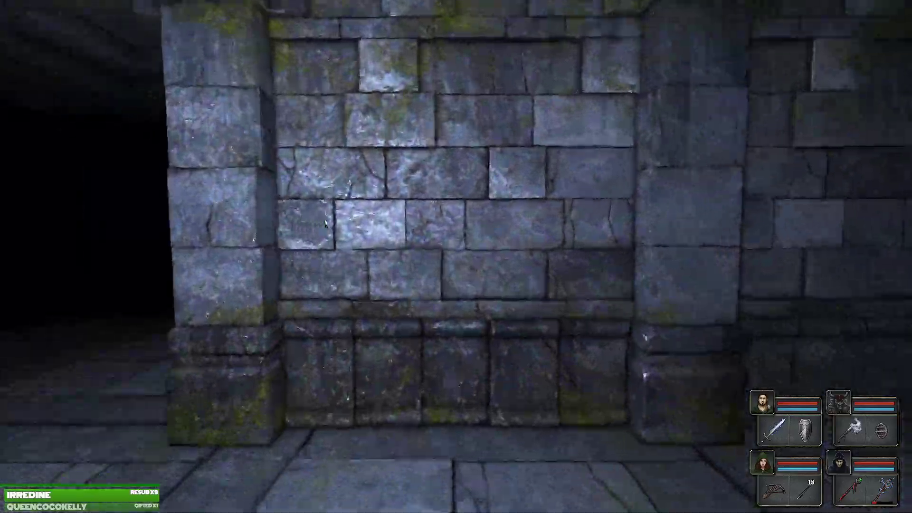
{"action": "key", "text": "q"}
{"action": "key", "text": "w"}
{"action": "key", "text": "q"}
{"action": "key", "text": "e"}
{"action": "key", "text": "w"}
{"action": "key", "text": "w"}
{"action": "key", "text": "w"}
{"action": "key", "text": "w"}
{"action": "key", "text": "e"}
{"action": "left_click", "coordinate": [457, 214]}
Advance past the chain wall into the room with the stained-glass doorway.
{"action": "key", "text": "q"}
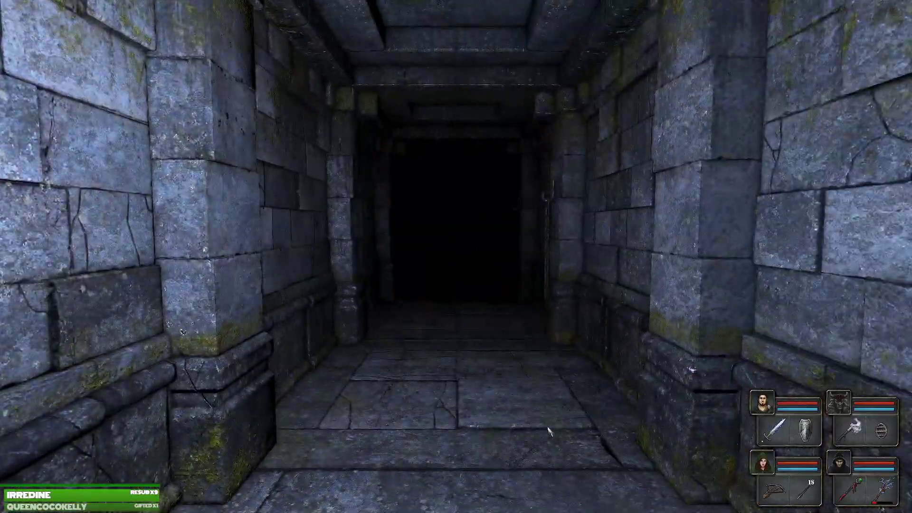
{"action": "key", "text": "w"}
{"action": "key", "text": "w"}
{"action": "key", "text": "w"}
{"action": "key", "text": "e"}
{"action": "key", "text": "q"}
{"action": "key", "text": "w"}
{"action": "key", "text": "w"}
{"action": "key", "text": "w"}
{"action": "key", "text": "e"}
{"action": "key", "text": "w"}
{"action": "key", "text": "w"}
{"action": "key", "text": "w"}
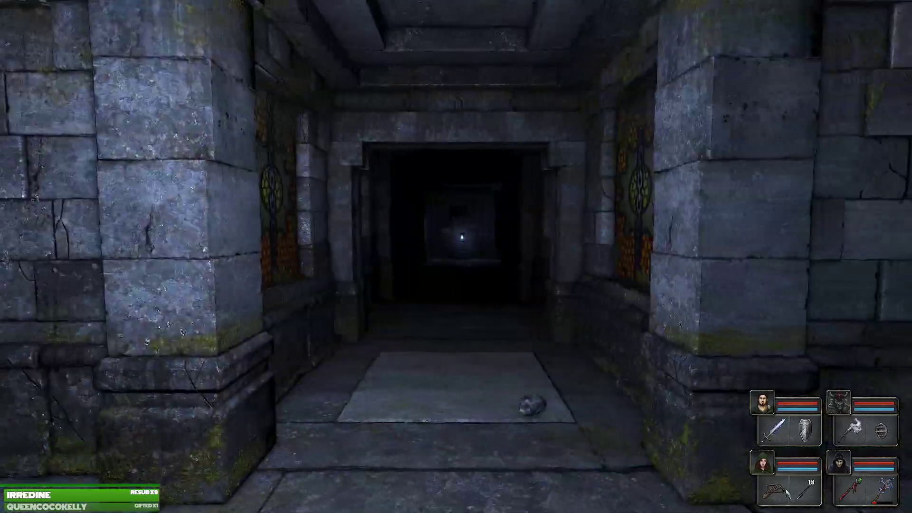
{"action": "key", "text": "w"}
Attack the lantern-bearer through the doorway, dodge behind the pillar, and ready a mage spell.
{"action": "key", "text": "e"}
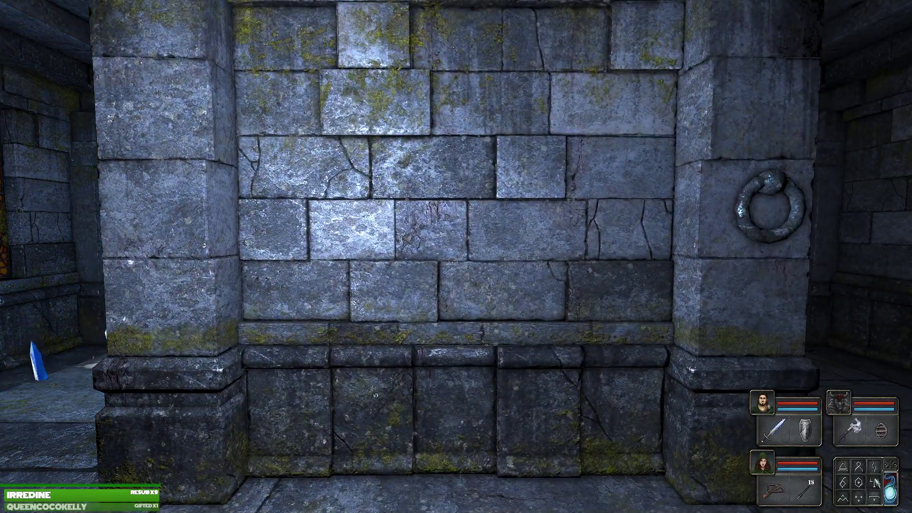
{"action": "key", "text": "e"}
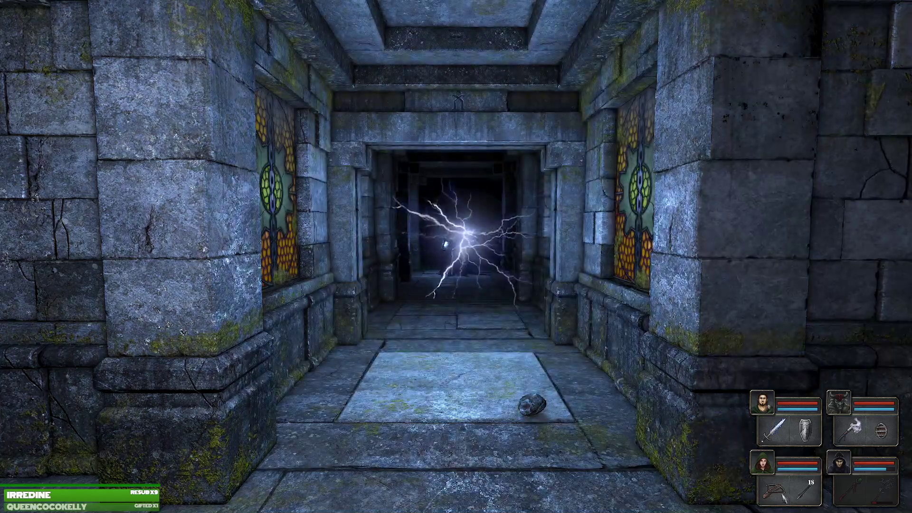
{"action": "right_click", "coordinate": [774, 488]}
{"action": "key", "text": "d"}
{"action": "key", "text": "d"}
{"action": "key", "text": "a"}
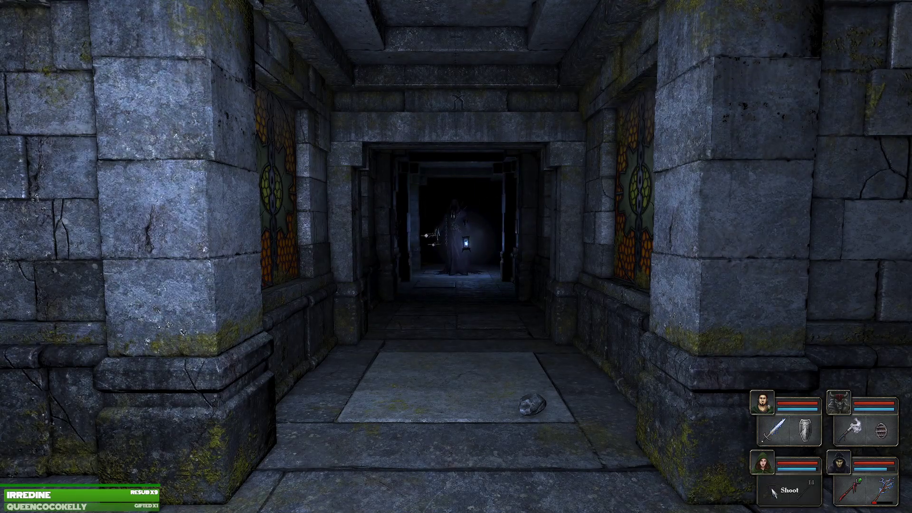
{"action": "key", "text": "d"}
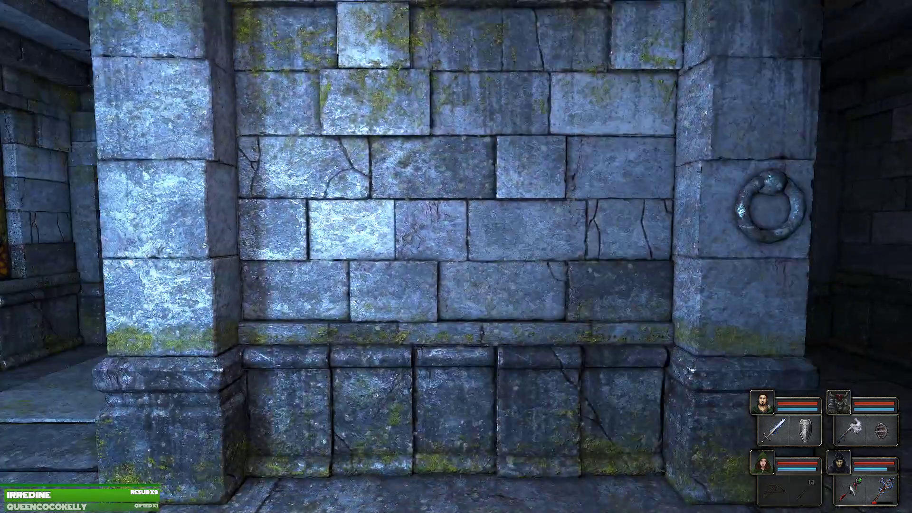
{"action": "left_click", "coordinate": [855, 489]}
{"action": "key", "text": "a"}
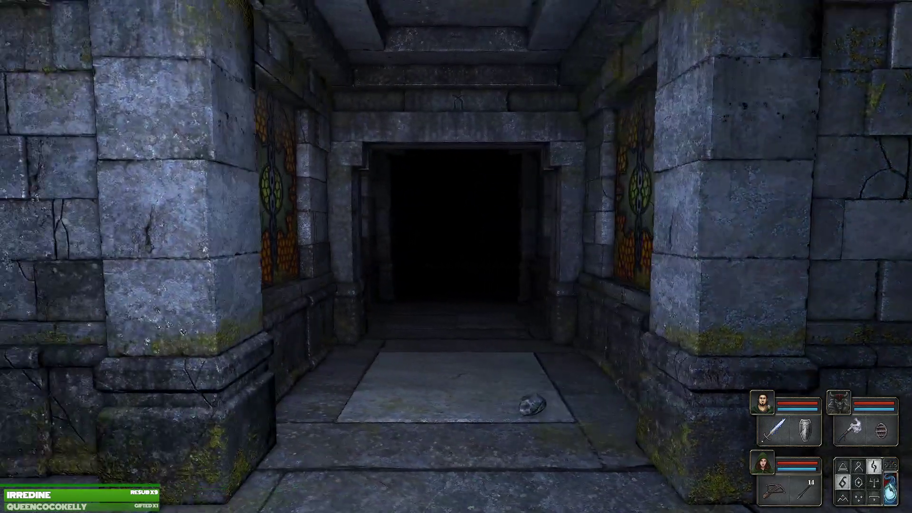
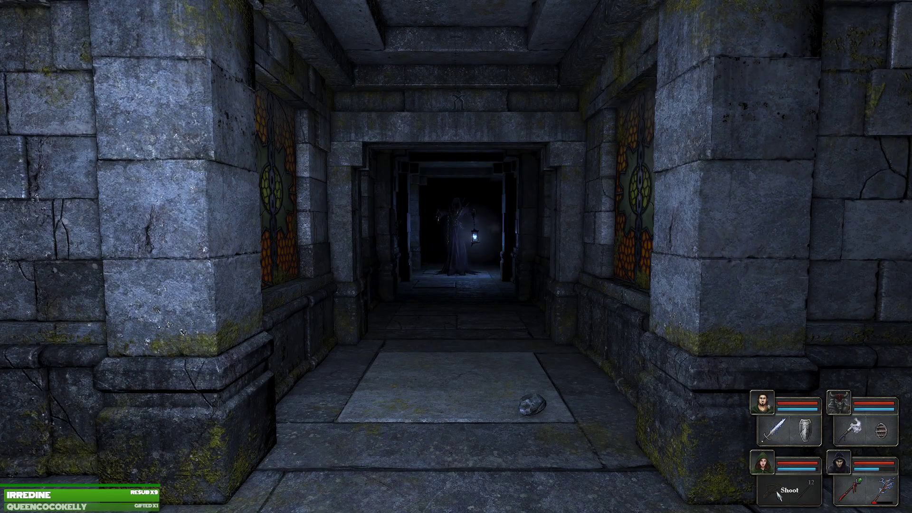
Kill the lantern-bearing wraith with weapons and spells, sidestepping its lightning bolts.
{"action": "left_click", "coordinate": [780, 493]}
{"action": "key", "text": "d"}
{"action": "key", "text": "a"}
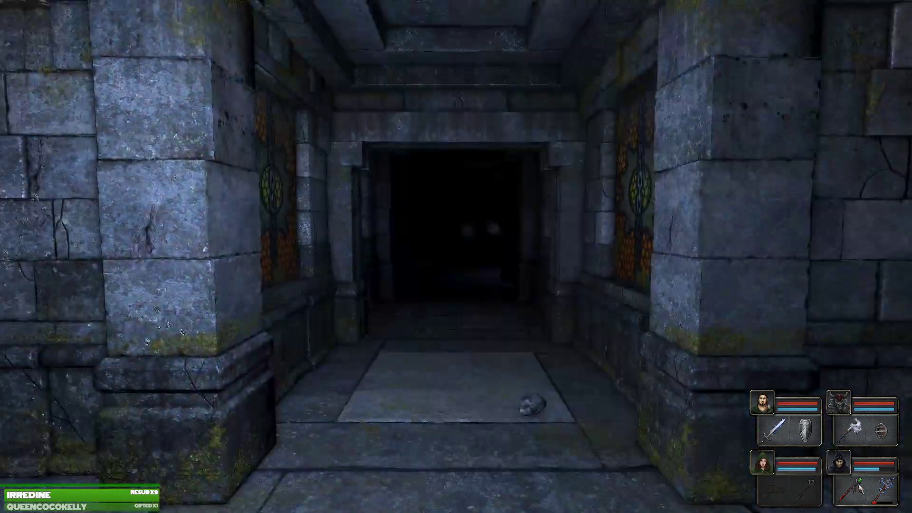
{"action": "left_click", "coordinate": [889, 489]}
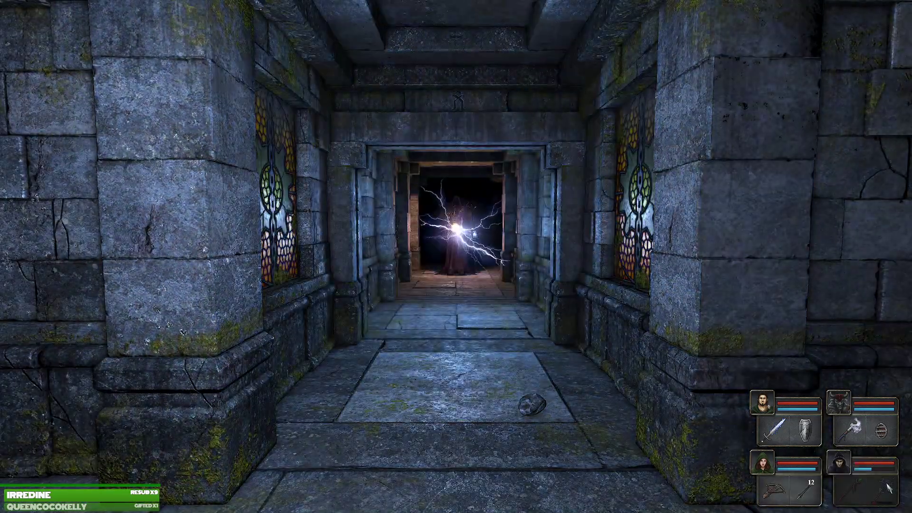
{"action": "key", "text": "d"}
{"action": "key", "text": "a"}
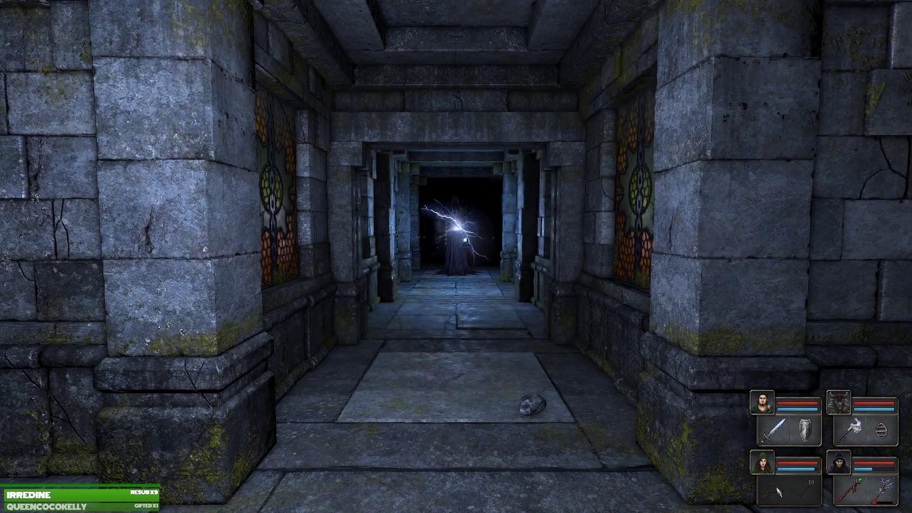
{"action": "key", "text": "d"}
{"action": "key", "text": "a"}
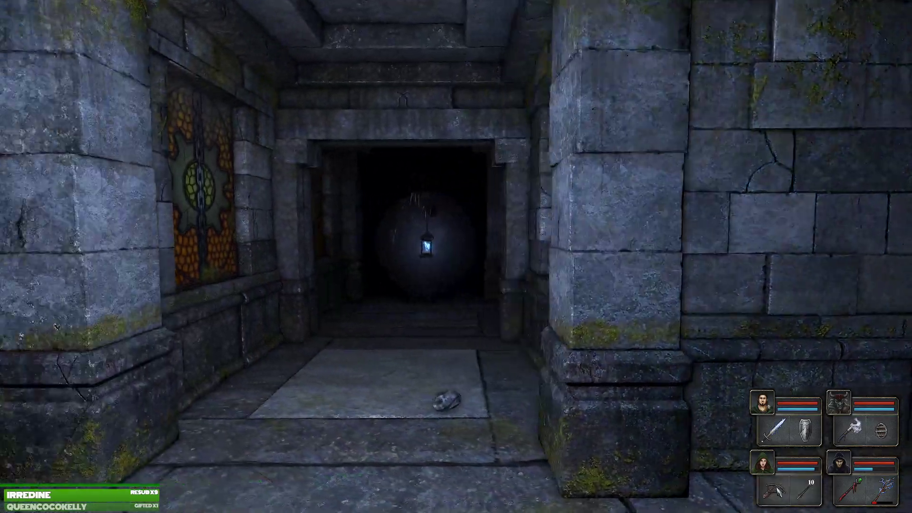
{"action": "left_click", "coordinate": [776, 488]}
Walk through the doorway past the carved stone face to the torch alcove.
{"action": "key", "text": "w"}
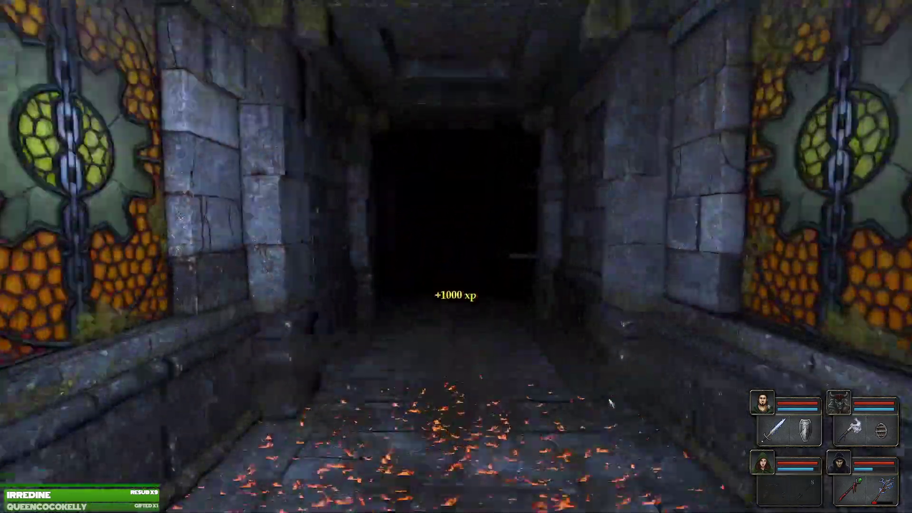
{"action": "key", "text": "w"}
{"action": "key", "text": "w"}
{"action": "key", "text": "w"}
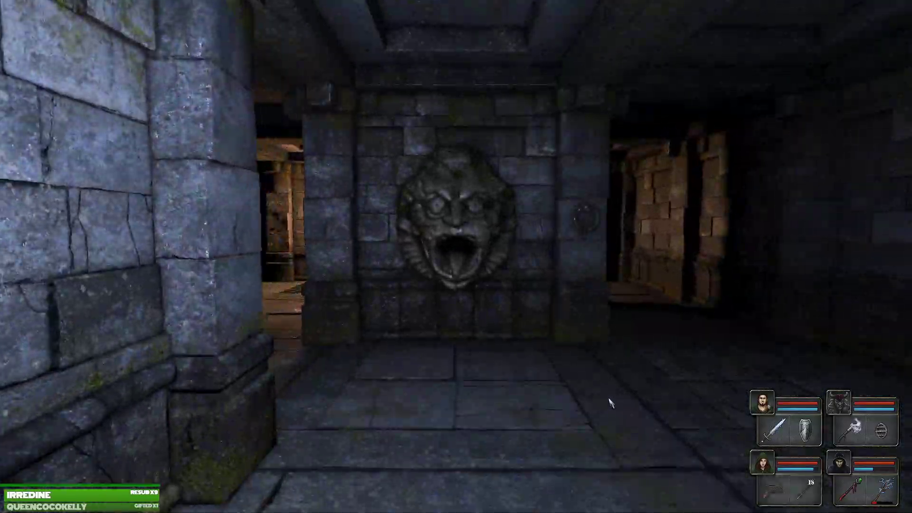
{"action": "key", "text": "w"}
{"action": "key", "text": "e"}
{"action": "key", "text": "w"}
{"action": "key", "text": "w"}
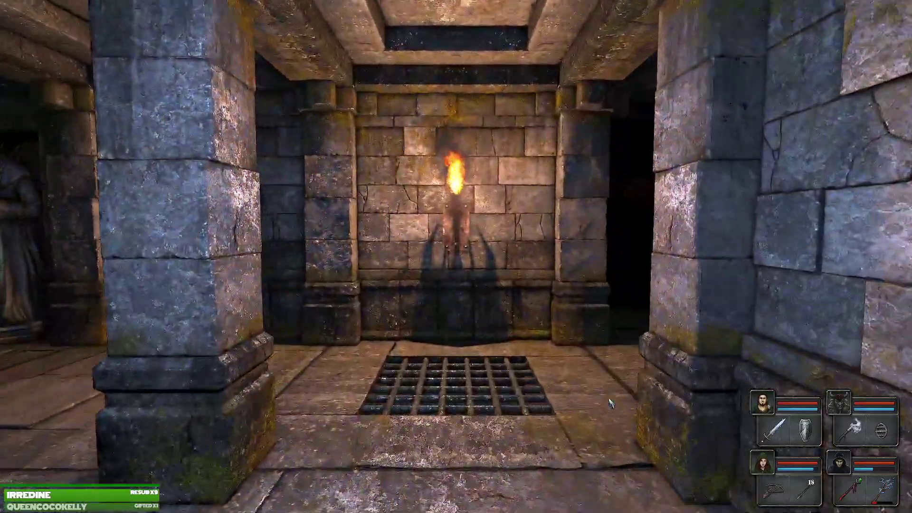
{"action": "key", "text": "q"}
{"action": "key", "text": "w"}
Check the dungeon map, then wander to the corridor with the chained wall.
{"action": "key", "text": "Tab"}
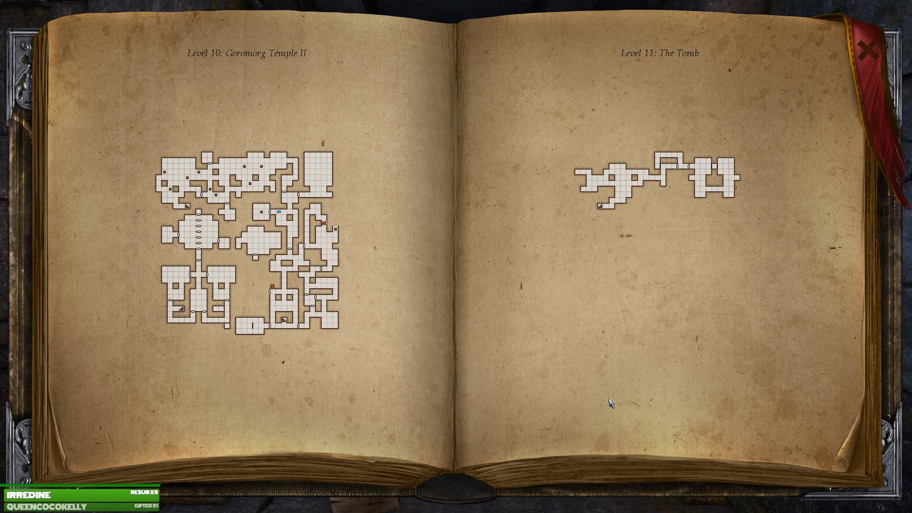
{"action": "key", "text": "Tab"}
{"action": "key", "text": "e"}
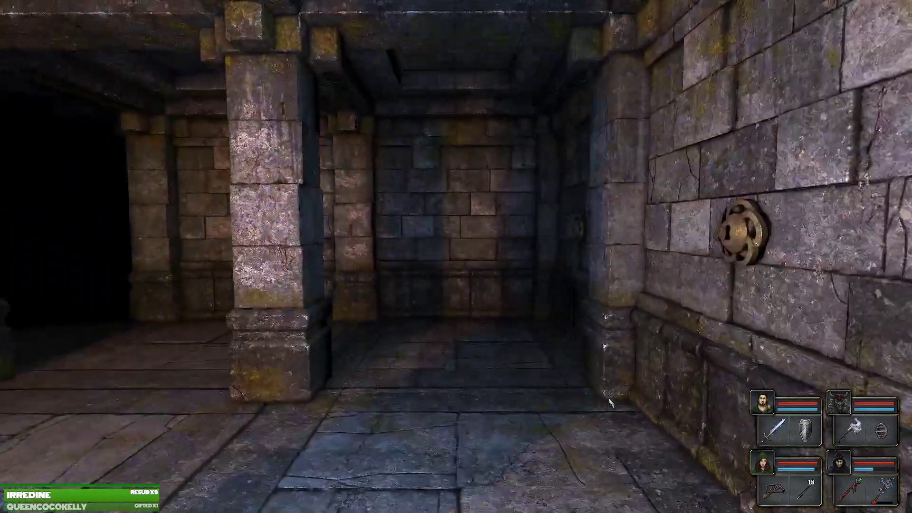
{"action": "key", "text": "w"}
{"action": "key", "text": "e"}
{"action": "key", "text": "q"}
{"action": "key", "text": "w"}
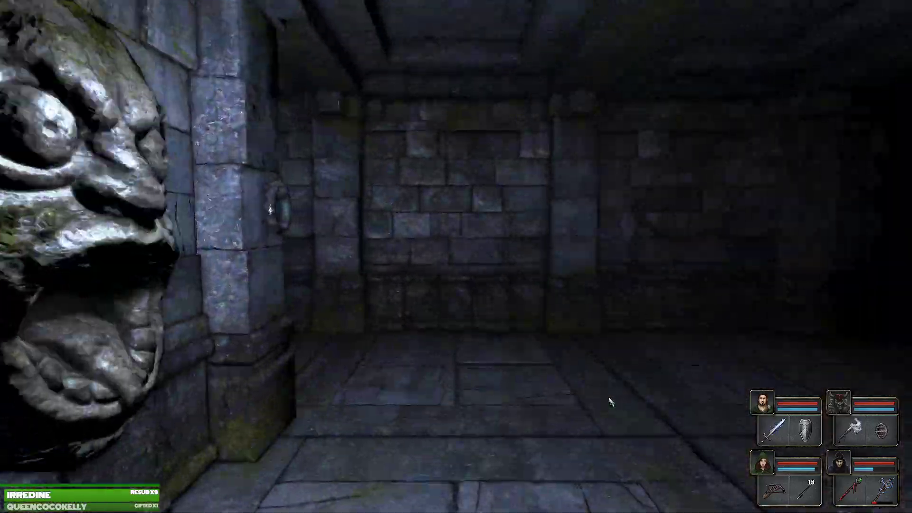
{"action": "key", "text": "q"}
{"action": "key", "text": "e"}
Move past the doorway with chained murals to the wall beside the dark opening.
{"action": "key", "text": "q"}
{"action": "key", "text": "q"}
{"action": "key", "text": "e"}
{"action": "key", "text": "w"}
{"action": "key", "text": "w"}
{"action": "key", "text": "w"}
{"action": "key", "text": "q"}
{"action": "key", "text": "w"}
{"action": "key", "text": "e"}
{"action": "key", "text": "w"}
{"action": "key", "text": "w"}
Check the map again and walk into the open room facing the pit corridor.
{"action": "key", "text": "e"}
{"action": "key", "text": "w"}
{"action": "key", "text": "Tab"}
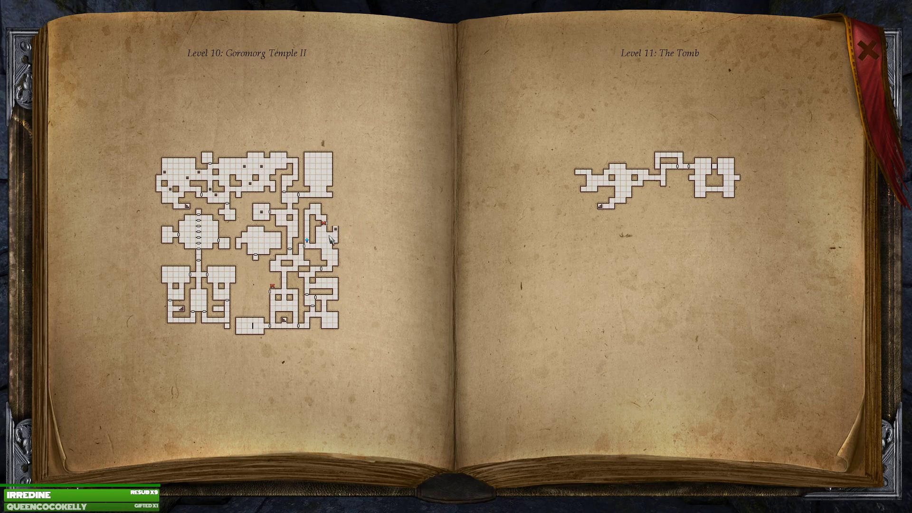
{"action": "key", "text": "Tab"}
{"action": "key", "text": "w"}
{"action": "key", "text": "w"}
{"action": "key", "text": "w"}
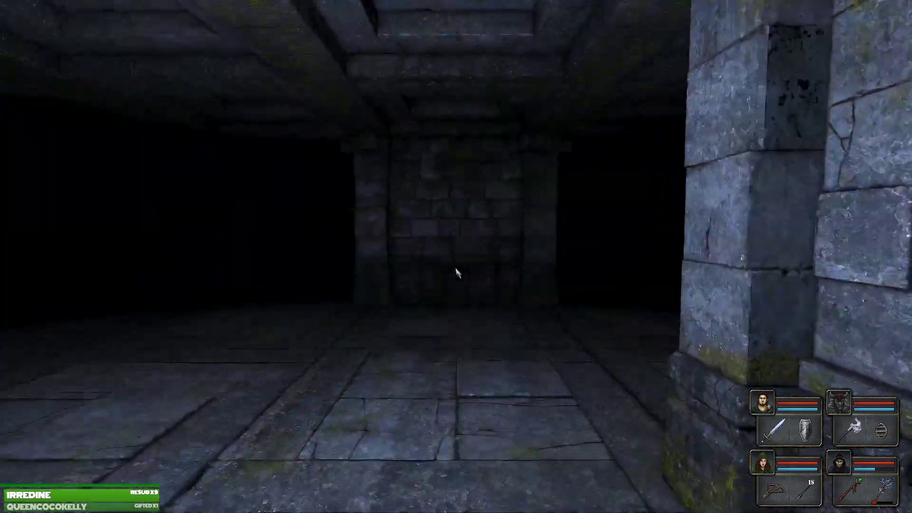
{"action": "key", "text": "a"}
{"action": "key", "text": "e"}
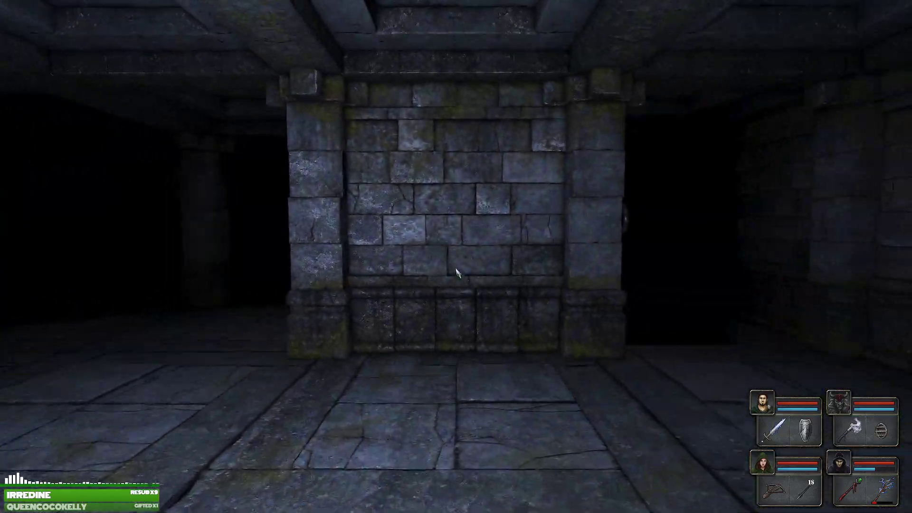
{"action": "key", "text": "w"}
{"action": "key", "text": "q"}
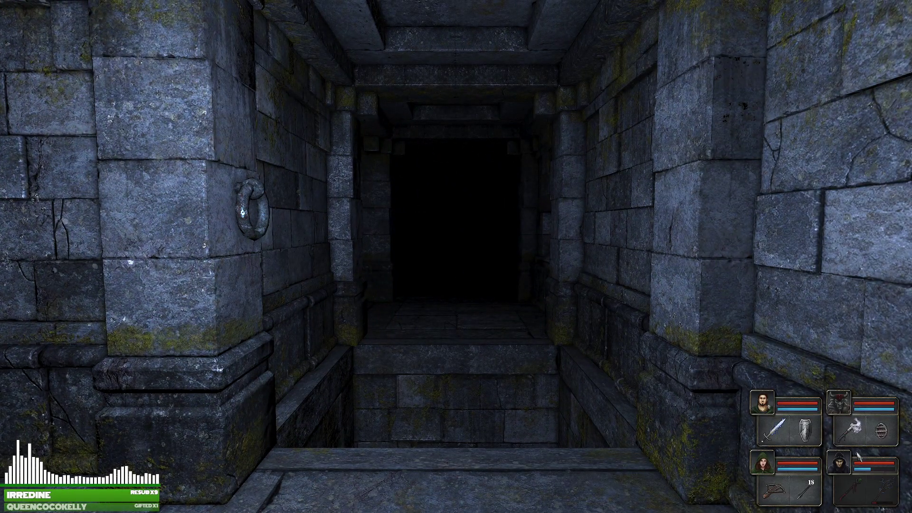
Look down the pit shaft, drop in, check the map and walk the corridor.
{"action": "left_click_drag", "start_coordinate": [456, 256], "coordinate": [499, 285]}
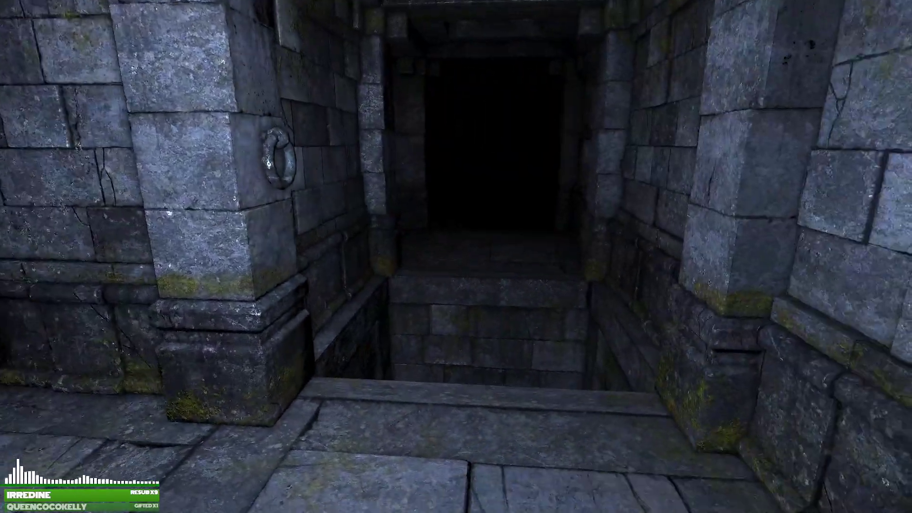
{"action": "left_click_drag", "start_coordinate": [456, 257], "coordinate": [457, 285]}
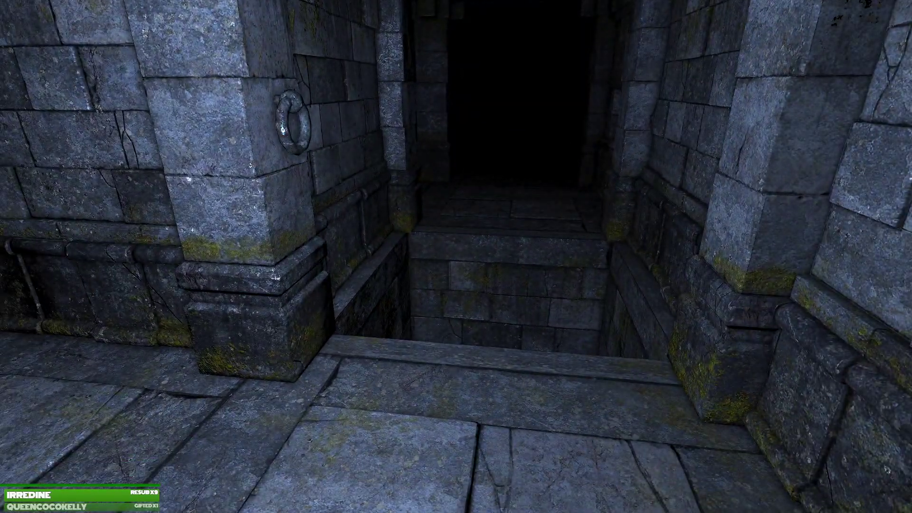
{"action": "key", "text": "w"}
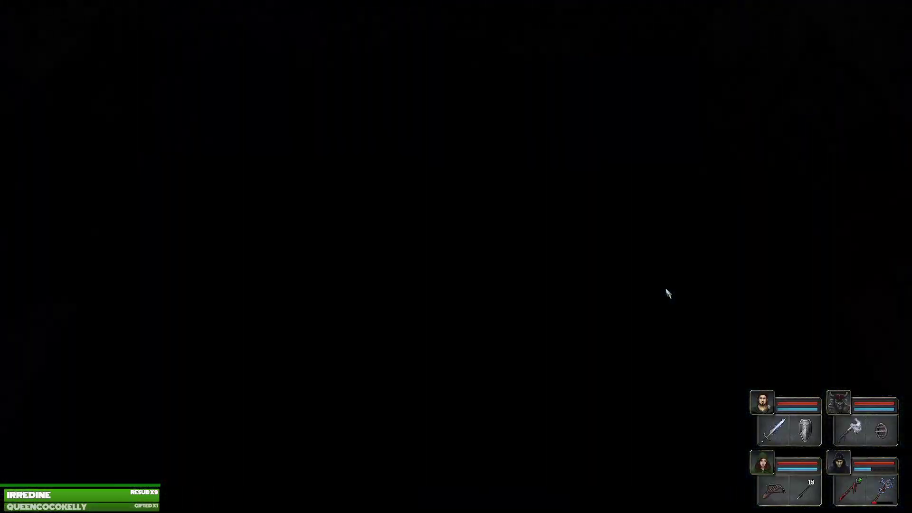
{"action": "key", "text": "q"}
{"action": "key", "text": "q"}
{"action": "key", "text": "q"}
{"action": "key", "text": "q"}
{"action": "key", "text": "Tab"}
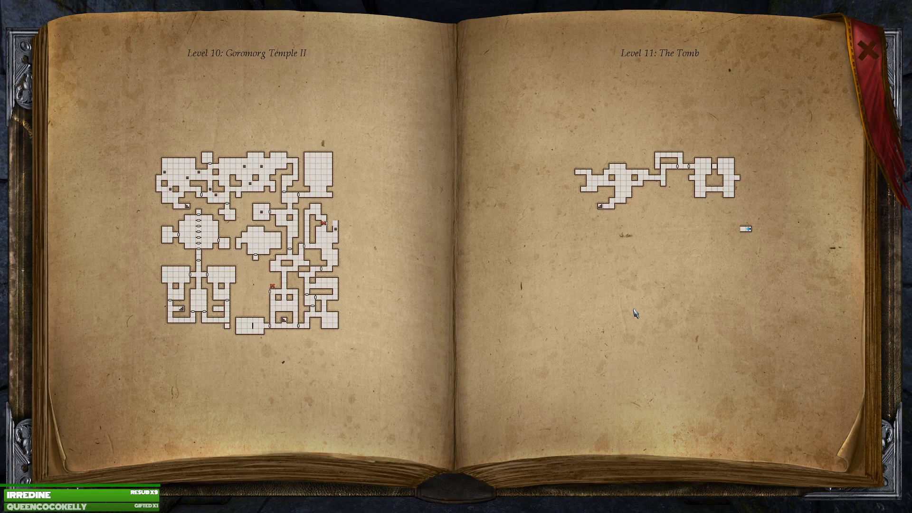
{"action": "key", "text": "Tab"}
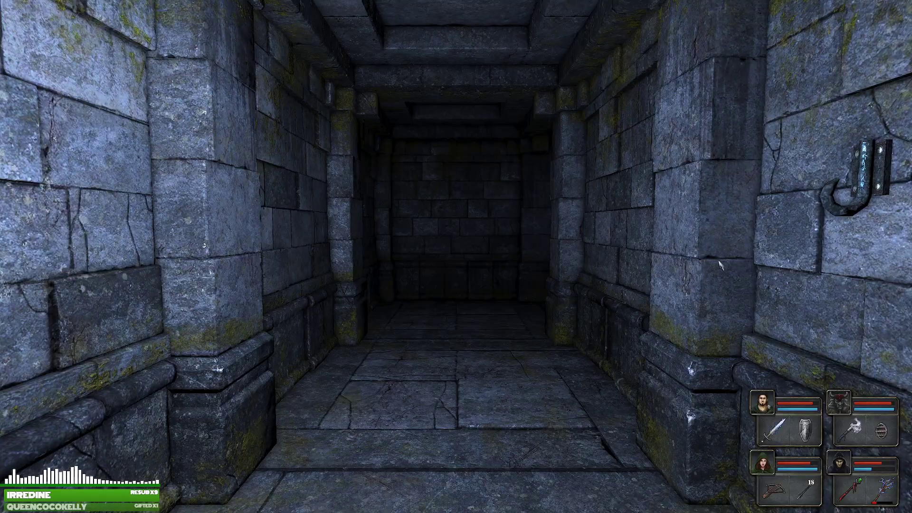
{"action": "key", "text": "w"}
{"action": "key", "text": "w"}
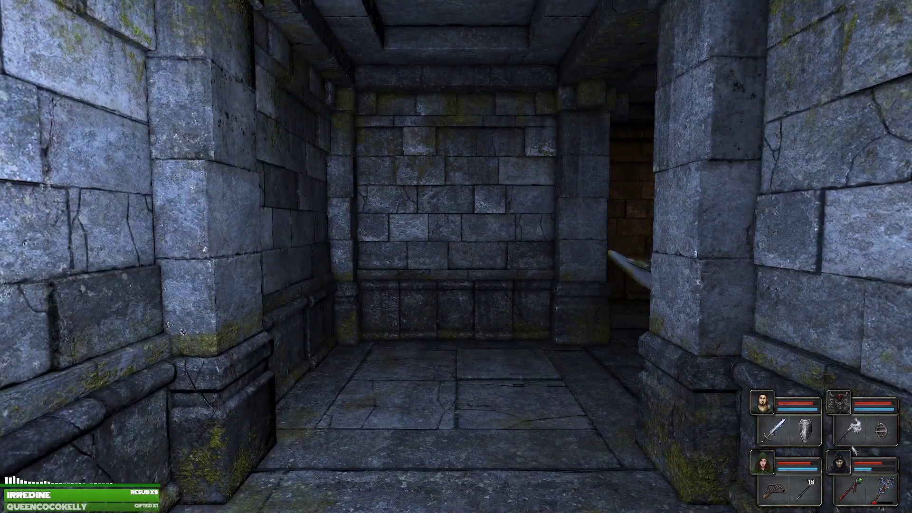
Kill the first crab with melee strikes and lightning bolts.
{"action": "right_click", "coordinate": [857, 429]}
{"action": "right_click", "coordinate": [777, 429]}
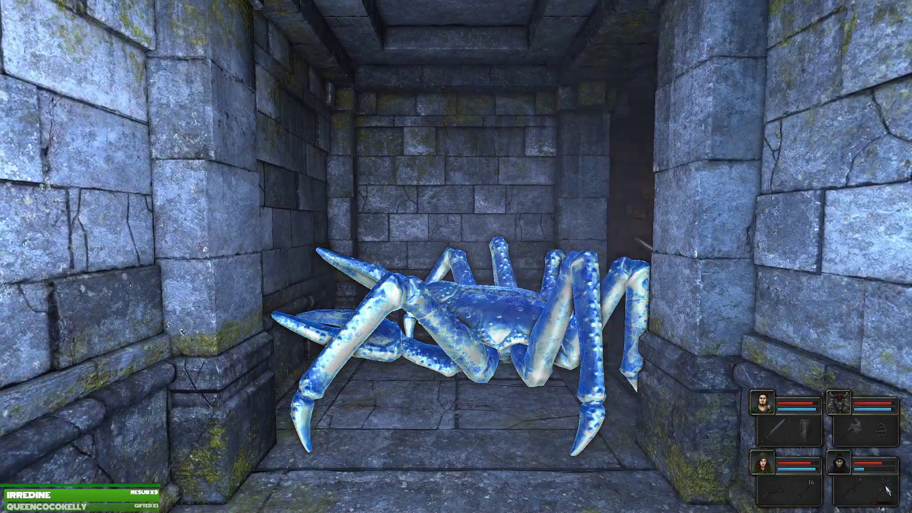
{"action": "right_click", "coordinate": [890, 483]}
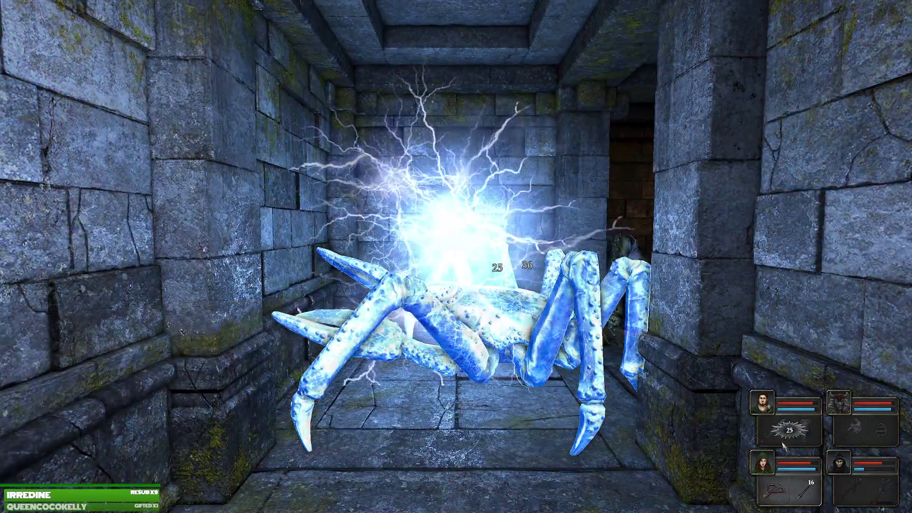
{"action": "right_click", "coordinate": [777, 427]}
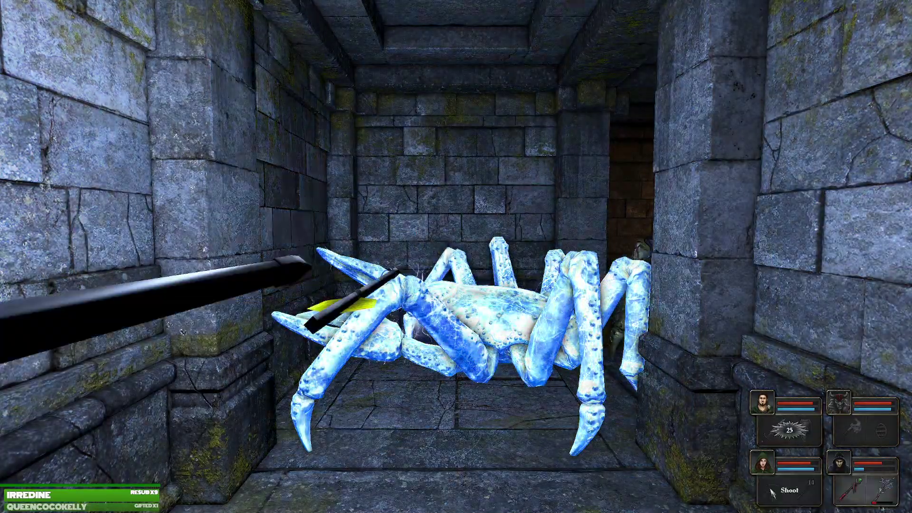
{"action": "right_click", "coordinate": [780, 488]}
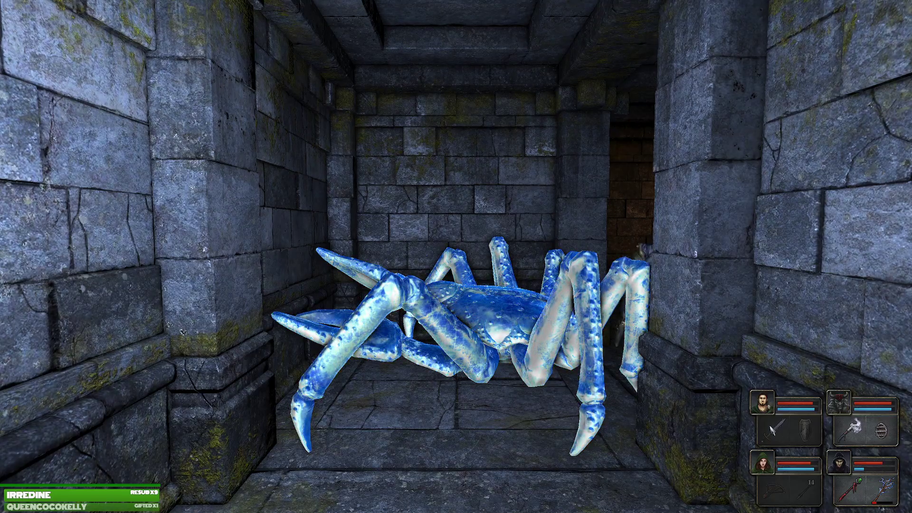
{"action": "right_click", "coordinate": [890, 484]}
{"action": "right_click", "coordinate": [776, 428]}
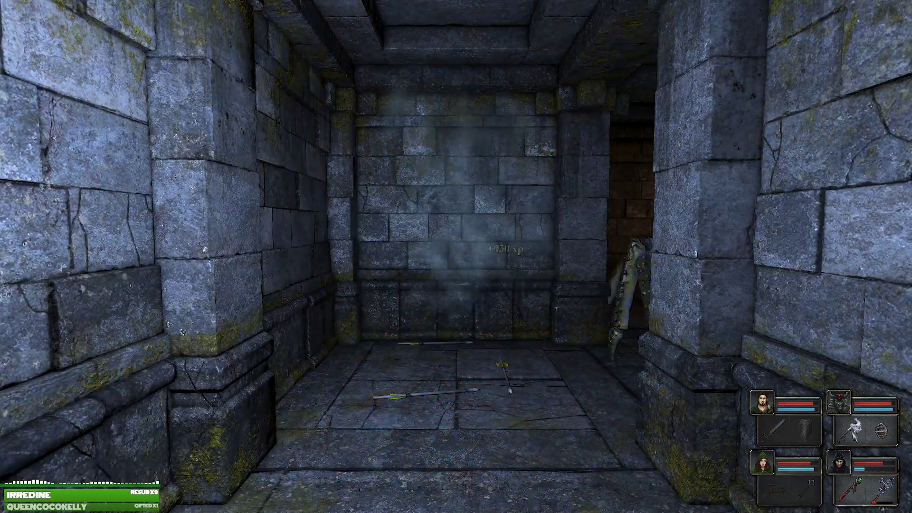
Fight off the next lunging crab, finishing it with a frost strike.
{"action": "right_click", "coordinate": [777, 428]}
{"action": "right_click", "coordinate": [780, 489]}
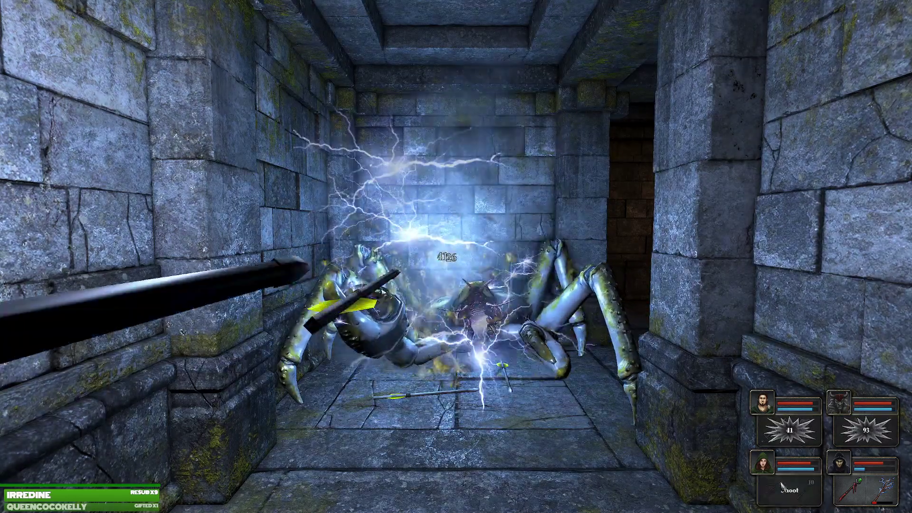
{"action": "right_click", "coordinate": [846, 433]}
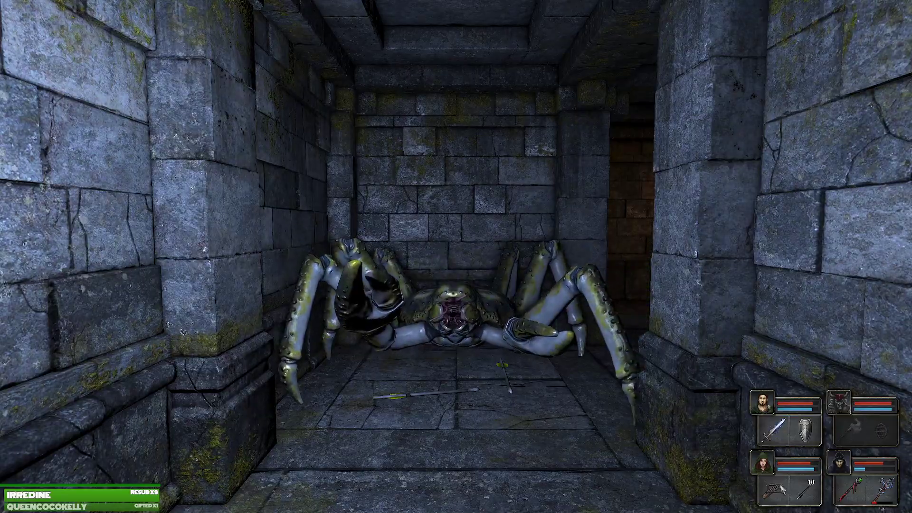
{"action": "right_click", "coordinate": [788, 428]}
{"action": "right_click", "coordinate": [788, 488]}
{"action": "right_click", "coordinate": [863, 430]}
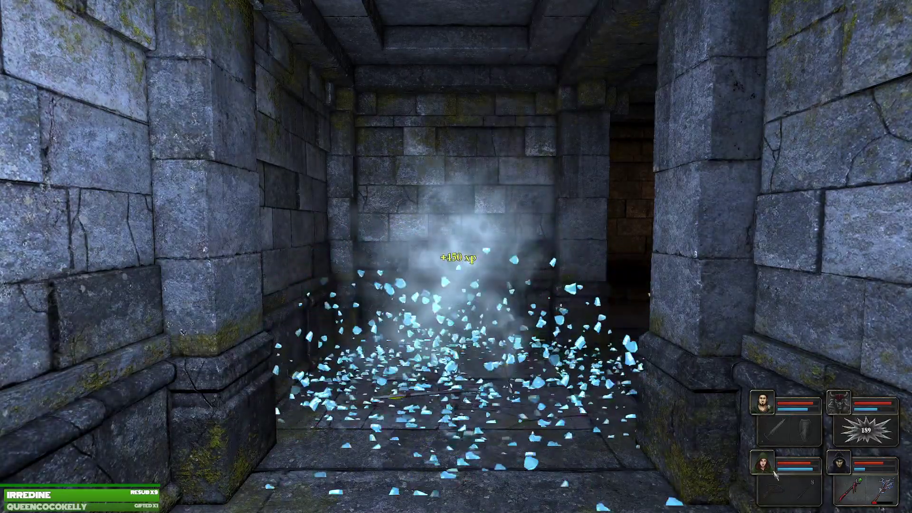
Reposition along the corridor to face the approaching crab.
{"action": "key", "text": "e"}
{"action": "key", "text": "q"}
{"action": "key", "text": "e"}
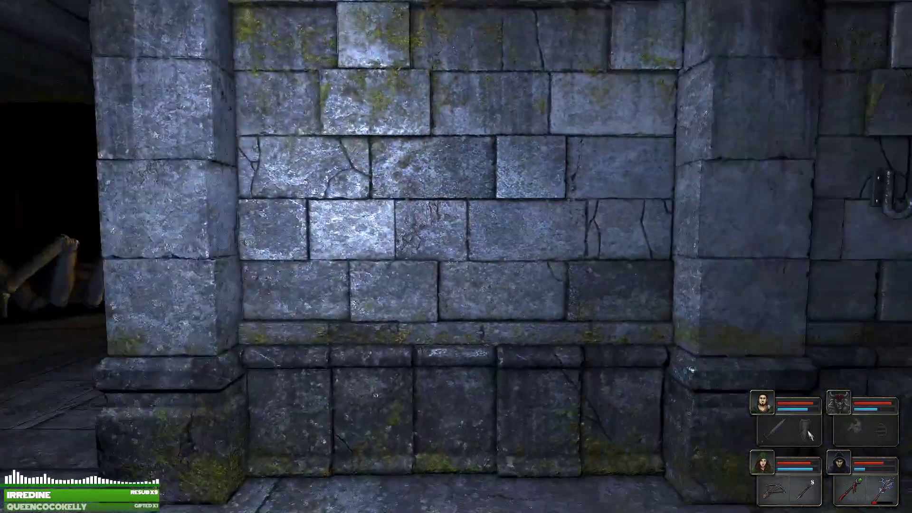
{"action": "key", "text": "d"}
{"action": "key", "text": "a"}
{"action": "key", "text": "q"}
{"action": "key", "text": "e"}
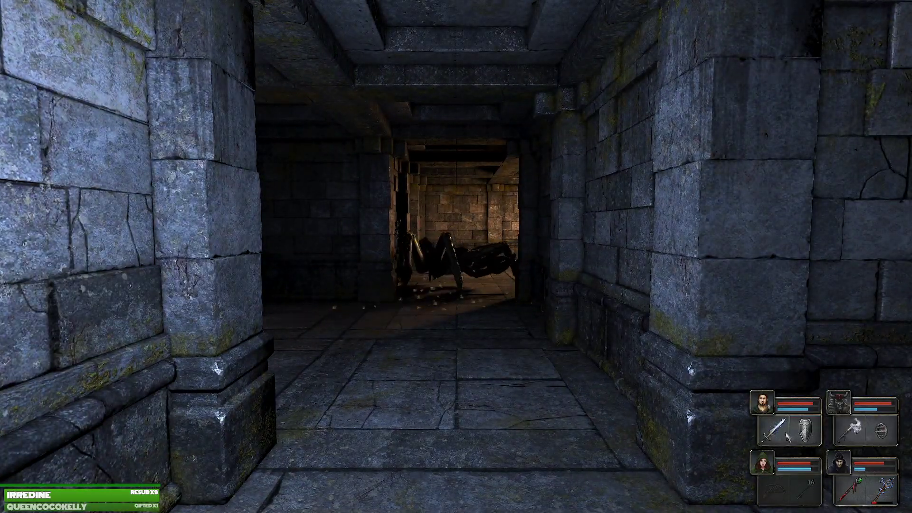
Kill that crab with lightning and strikes, then step forward.
{"action": "right_click", "coordinate": [850, 485]}
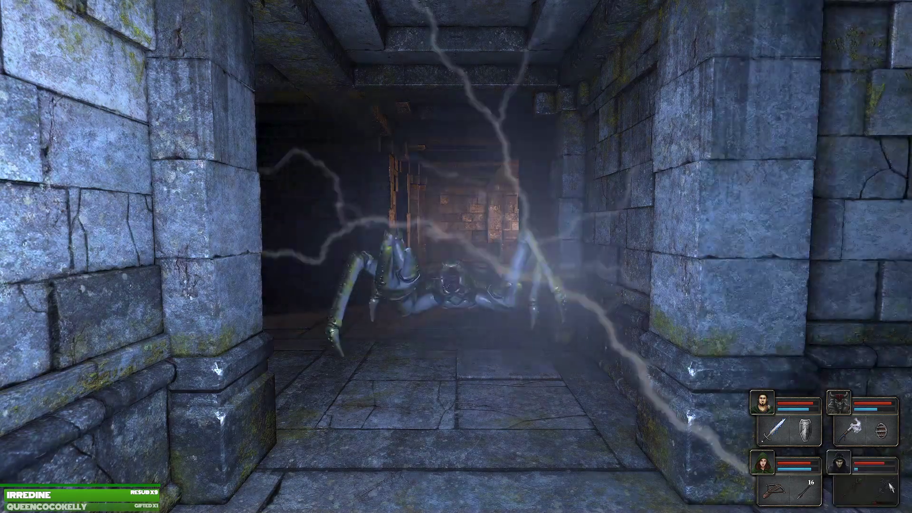
{"action": "right_click", "coordinate": [790, 430]}
{"action": "right_click", "coordinate": [862, 430]}
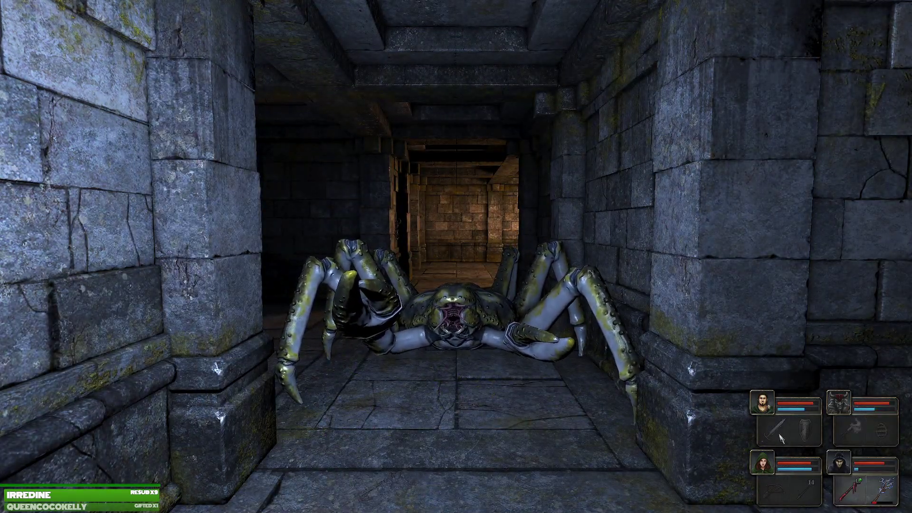
{"action": "right_click", "coordinate": [781, 438]}
{"action": "right_click", "coordinate": [790, 490]}
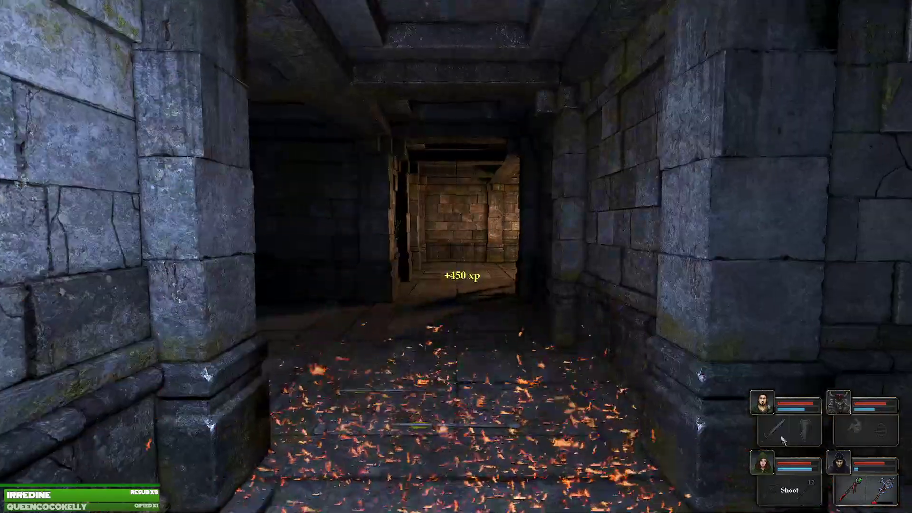
{"action": "key", "text": "w"}
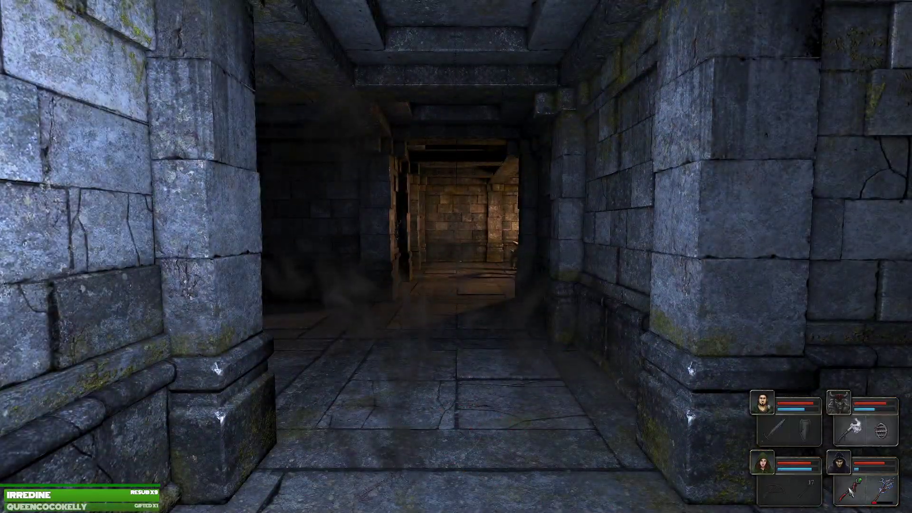
Reposition in the corridor, check the automap and advance toward the crab.
{"action": "key", "text": "e"}
{"action": "key", "text": "a"}
{"action": "key", "text": "q"}
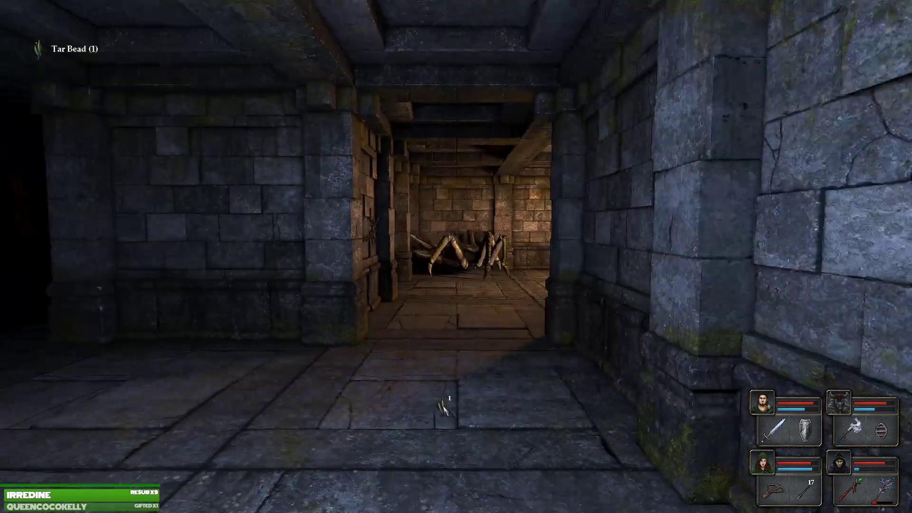
{"action": "key", "text": "s"}
{"action": "key", "text": "d"}
{"action": "key", "text": "Tab"}
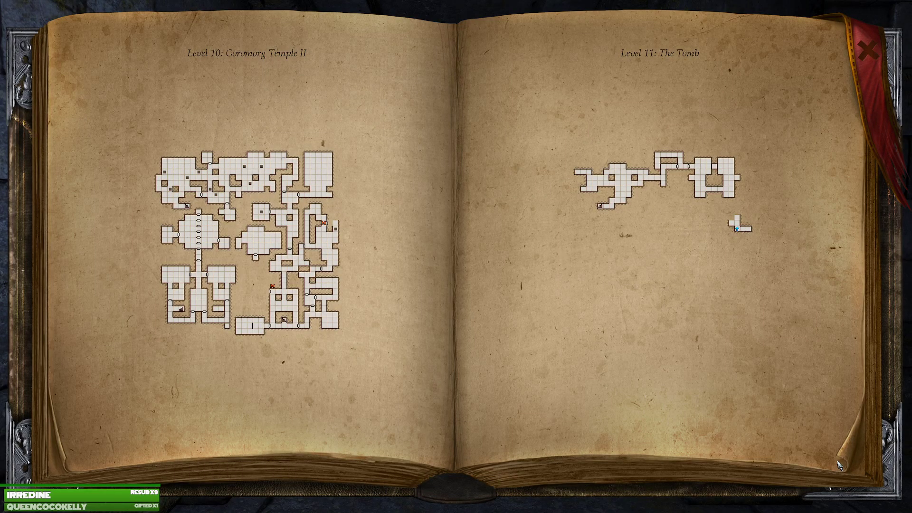
{"action": "key", "text": "Tab"}
{"action": "key", "text": "w"}
{"action": "key", "text": "w"}
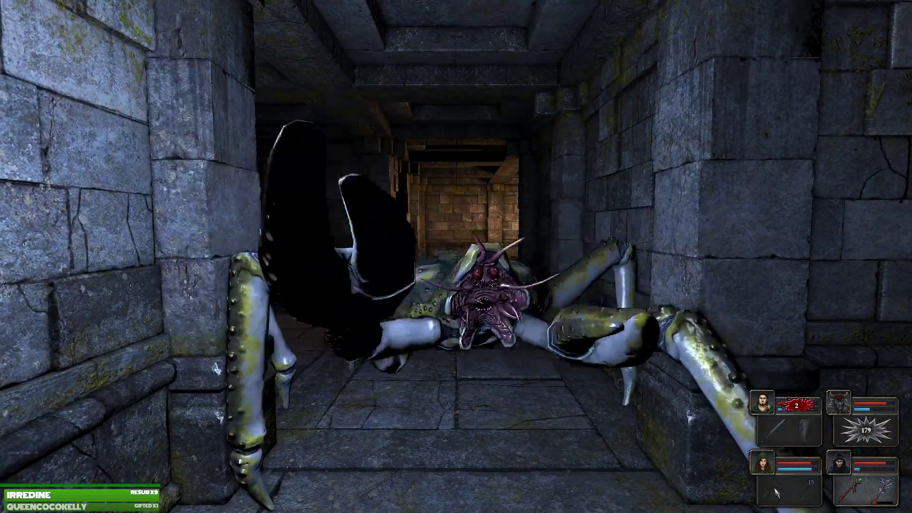
Kill the crab with two attacks and advance toward the doorway.
{"action": "right_click", "coordinate": [855, 429]}
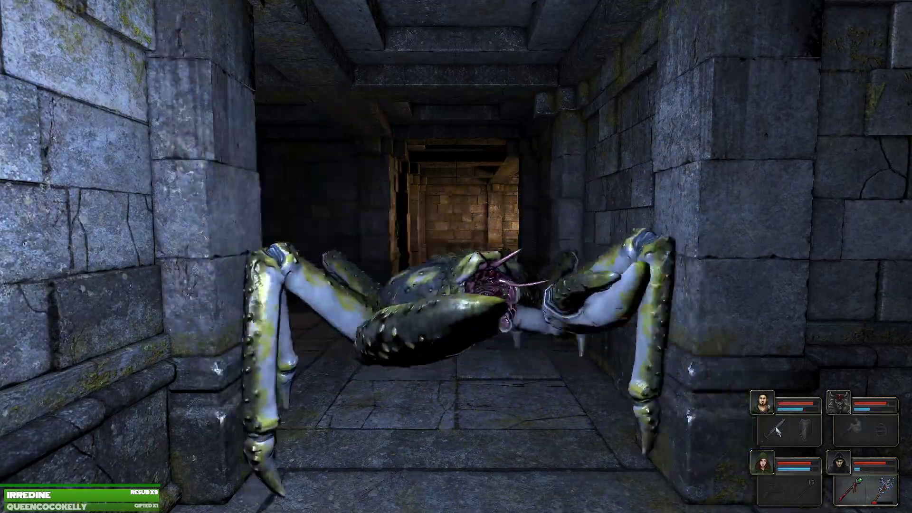
{"action": "right_click", "coordinate": [778, 430]}
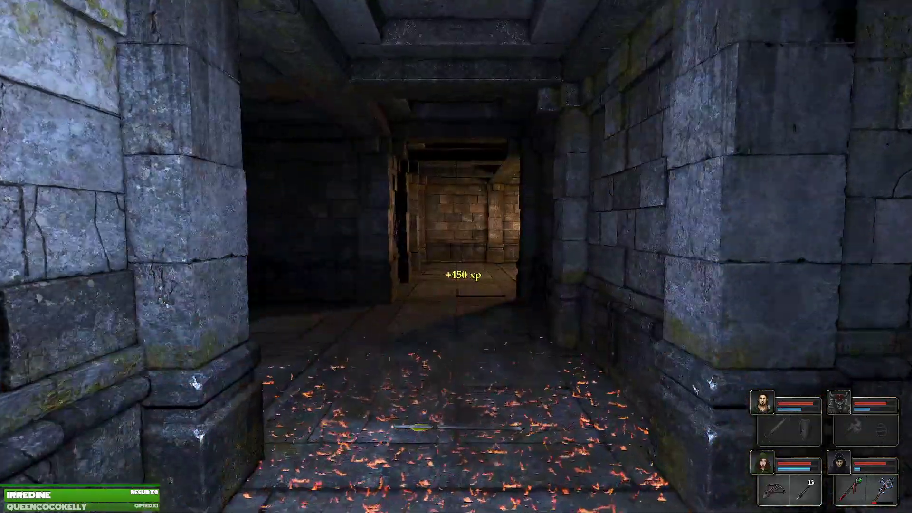
{"action": "key", "text": "w"}
{"action": "key", "text": "w"}
{"action": "key", "text": "w"}
{"action": "key", "text": "w"}
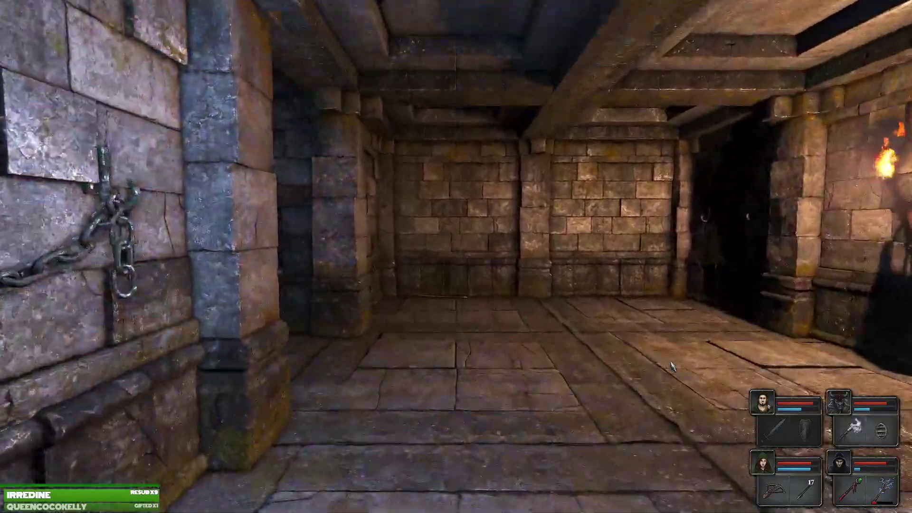
{"action": "key", "text": "e"}
{"action": "key", "text": "w"}
{"action": "key", "text": "w"}
{"action": "key", "text": "w"}
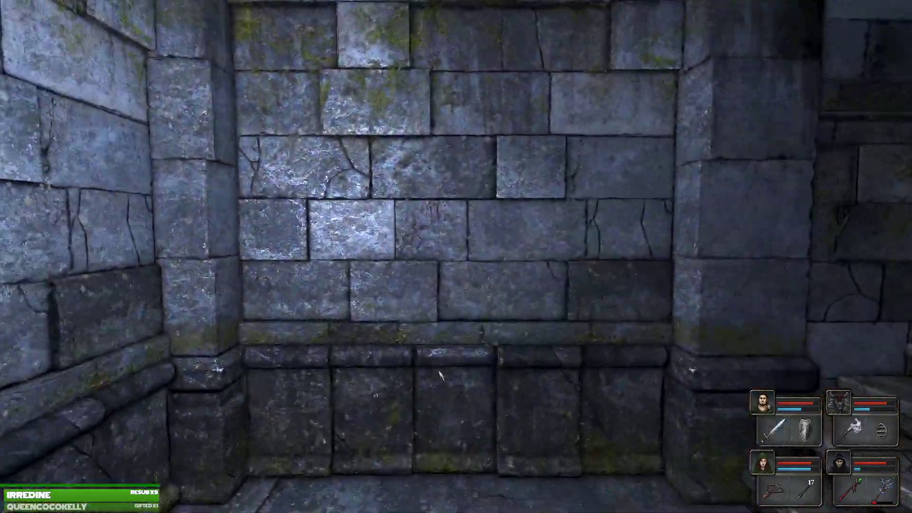
Move through into the torch-lit room and look around.
{"action": "key", "text": "q"}
{"action": "key", "text": "q"}
{"action": "key", "text": "w"}
{"action": "key", "text": "q"}
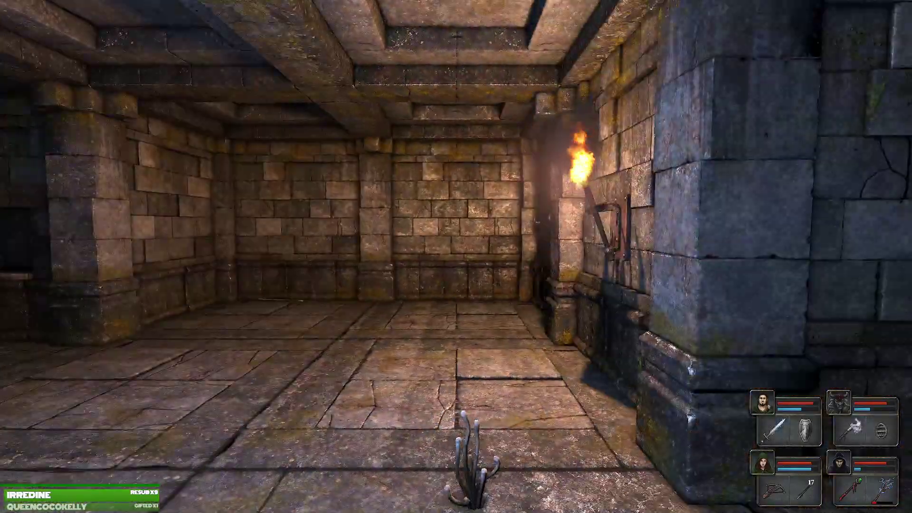
Pick up the milkreed and store the alcove's frost bombs in a champion's pack.
{"action": "left_click", "coordinate": [470, 471]}
{"action": "key", "text": "e"}
{"action": "key", "text": "q"}
{"action": "key", "text": "w"}
{"action": "key", "text": "w"}
{"action": "left_click", "coordinate": [839, 403]}
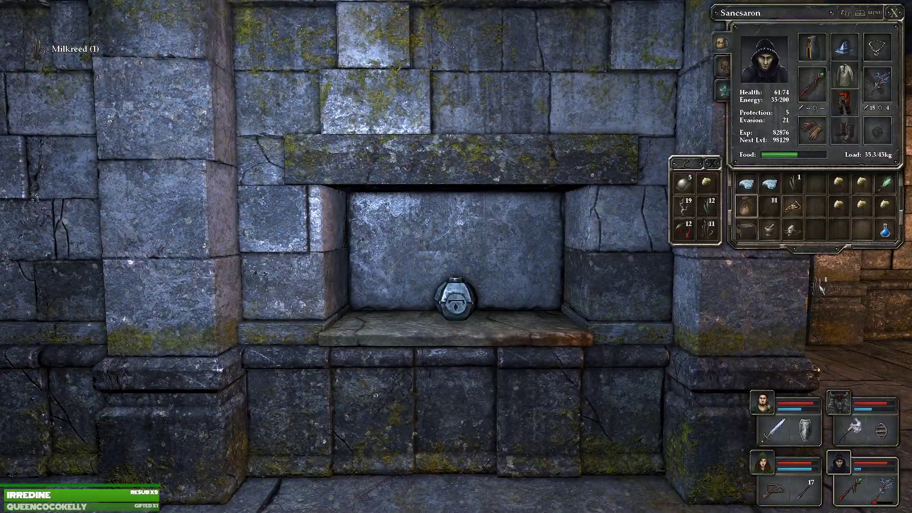
{"action": "left_click", "coordinate": [457, 298]}
{"action": "left_click", "coordinate": [840, 228]}
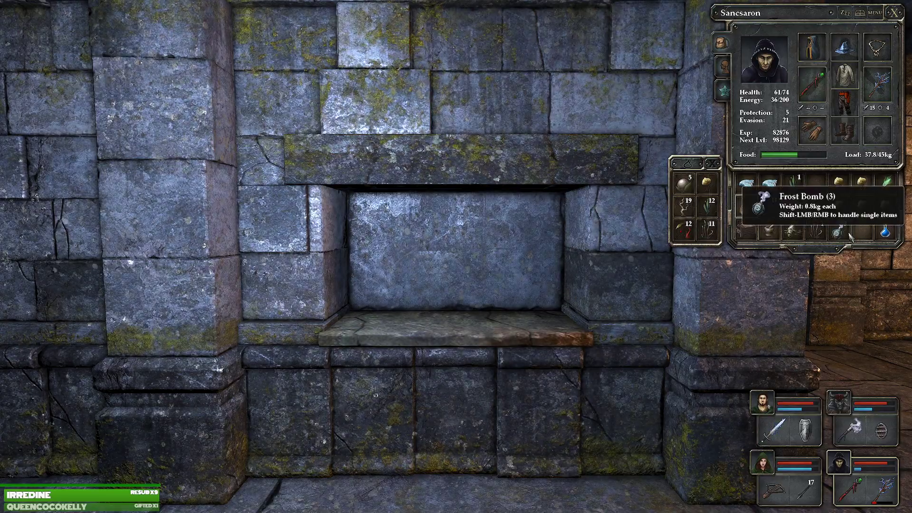
Throw the held shuriken, close the inventory and step toward the next wall.
{"action": "key", "text": "q"}
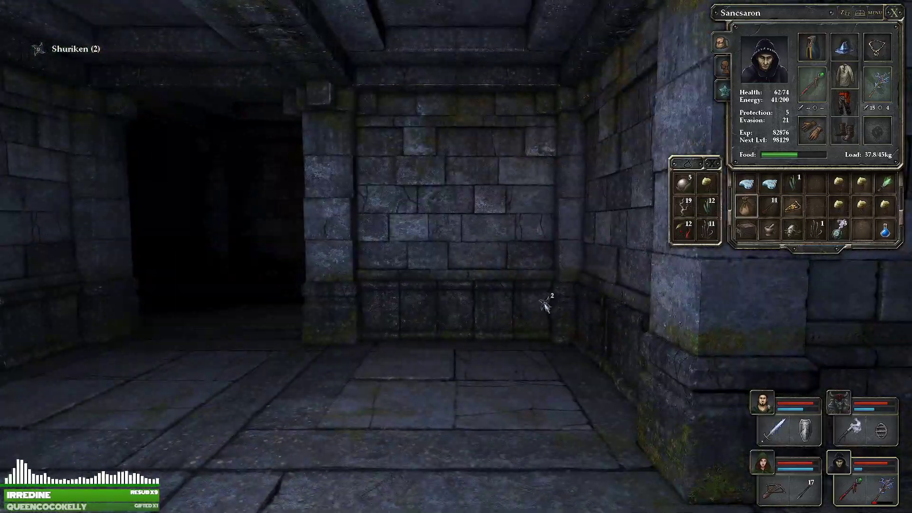
{"action": "left_click", "coordinate": [544, 305]}
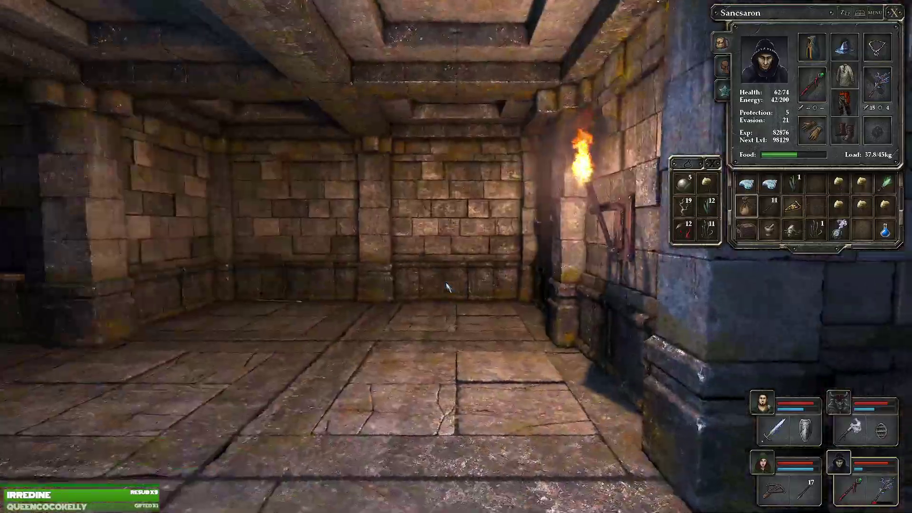
{"action": "key", "text": "Escape"}
{"action": "key", "text": "w"}
{"action": "key", "text": "w"}
{"action": "key", "text": "q"}
Move up beside the wall lever near the torch.
{"action": "key", "text": "q"}
{"action": "key", "text": "q"}
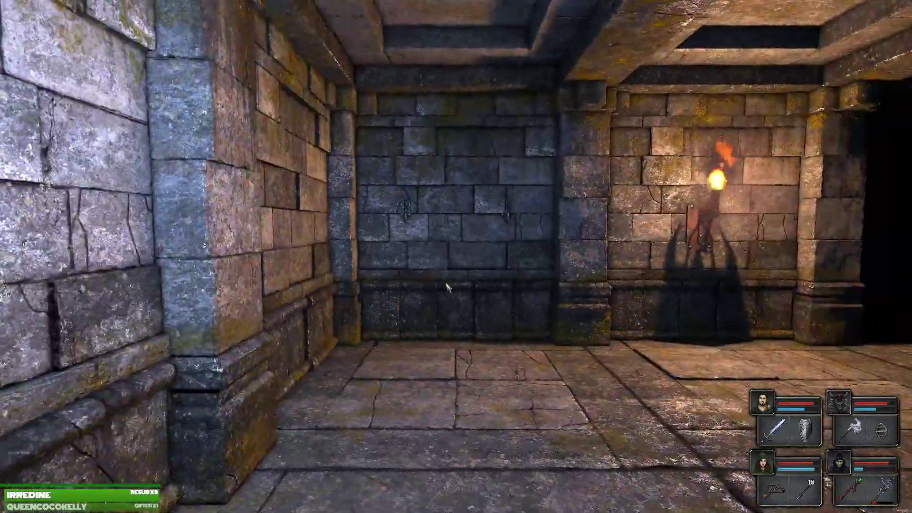
{"action": "key", "text": "q"}
{"action": "key", "text": "q"}
{"action": "key", "text": "s"}
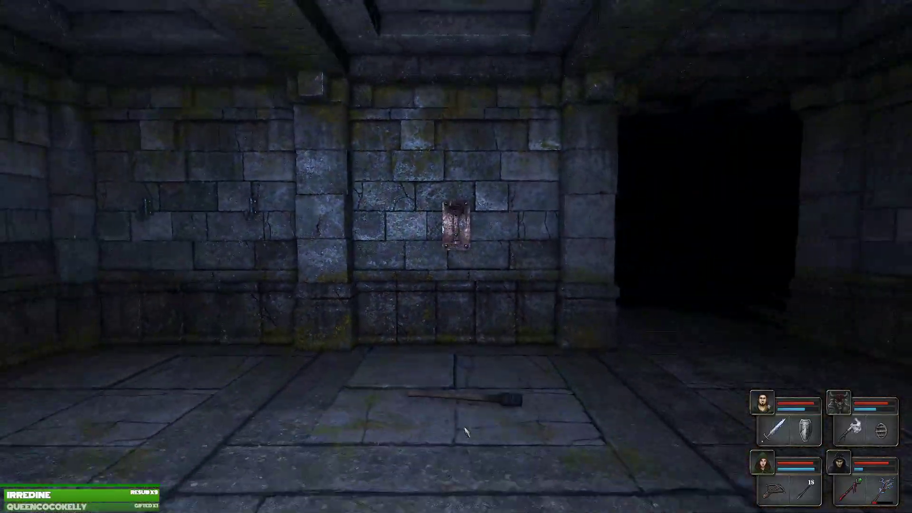
{"action": "key", "text": "w"}
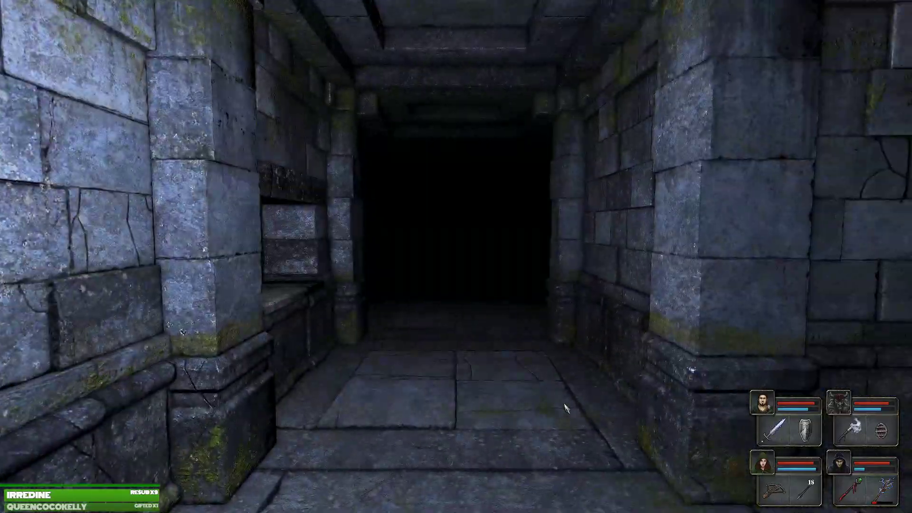
Wander the dark rooms, show the mage's spell runes, then open the automap.
{"action": "key", "text": "q"}
{"action": "key", "text": "q"}
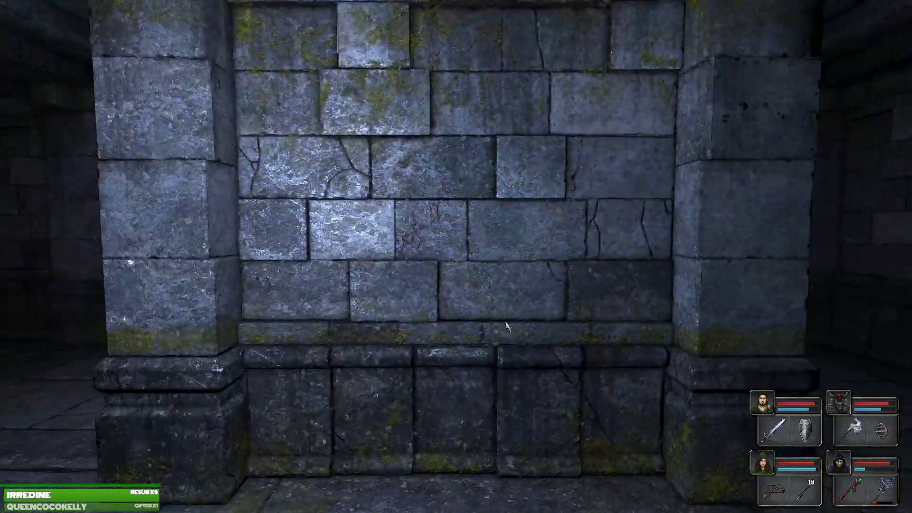
{"action": "key", "text": "q"}
{"action": "key", "text": "q"}
{"action": "key", "text": "w"}
{"action": "key", "text": "e"}
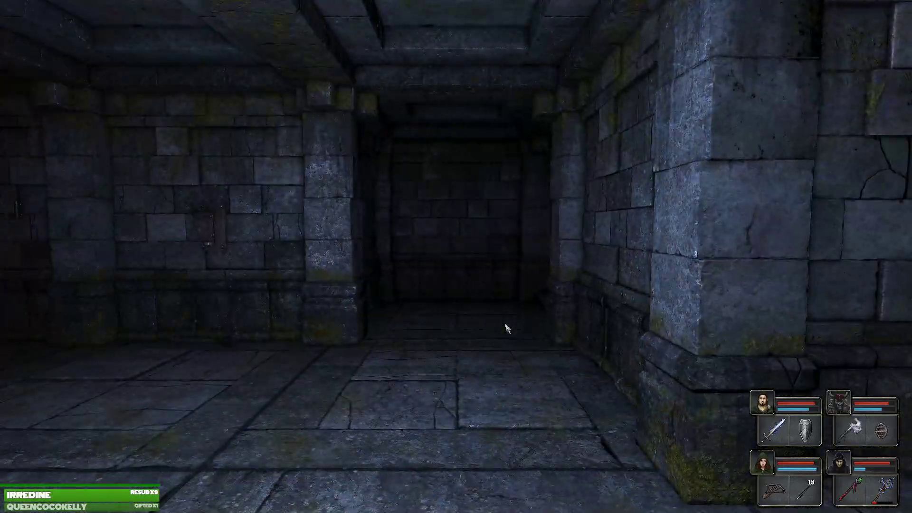
{"action": "key", "text": "e"}
{"action": "right_click", "coordinate": [855, 492]}
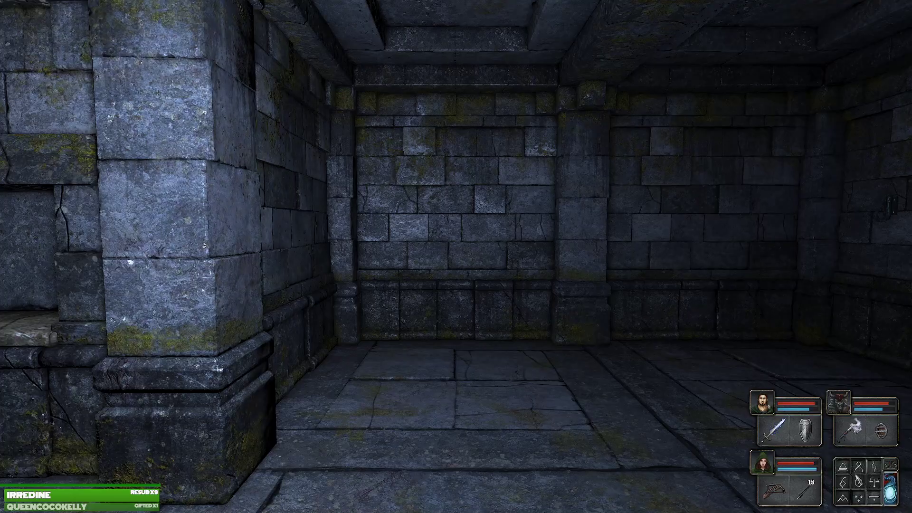
{"action": "key", "text": "q"}
{"action": "key", "text": "e"}
{"action": "key", "text": "e"}
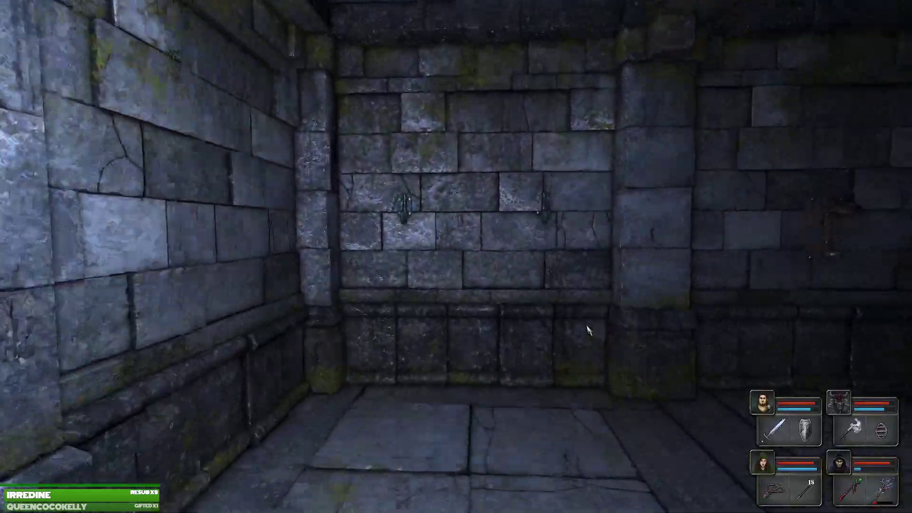
{"action": "key", "text": "Tab"}
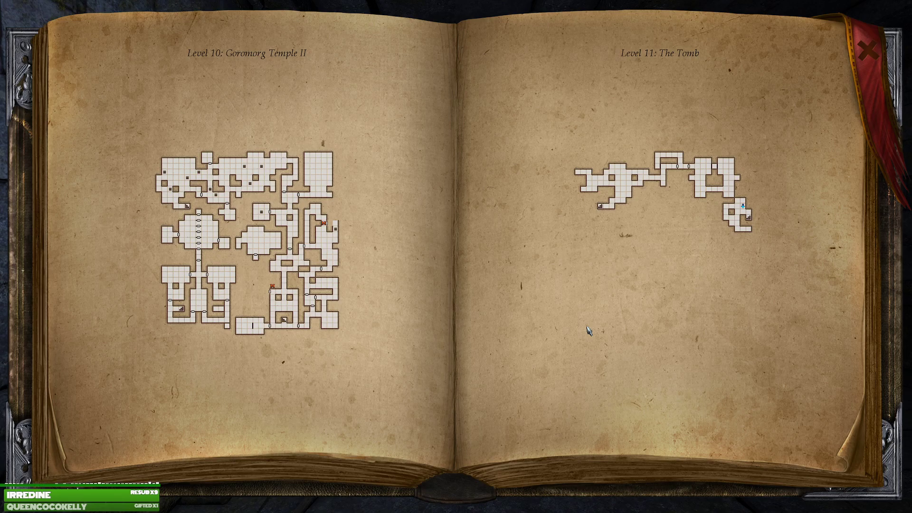
Close the automap, glance at the wall switch and step into the dark corridor.
{"action": "key", "text": "Tab"}
{"action": "key", "text": "q"}
{"action": "key", "text": "e"}
{"action": "key", "text": "e"}
{"action": "key", "text": "w"}
{"action": "key", "text": "w"}
{"action": "key", "text": "w"}
{"action": "key", "text": "q"}
Look around the corridor and head up the staircase.
{"action": "key", "text": "a"}
{"action": "key", "text": "q"}
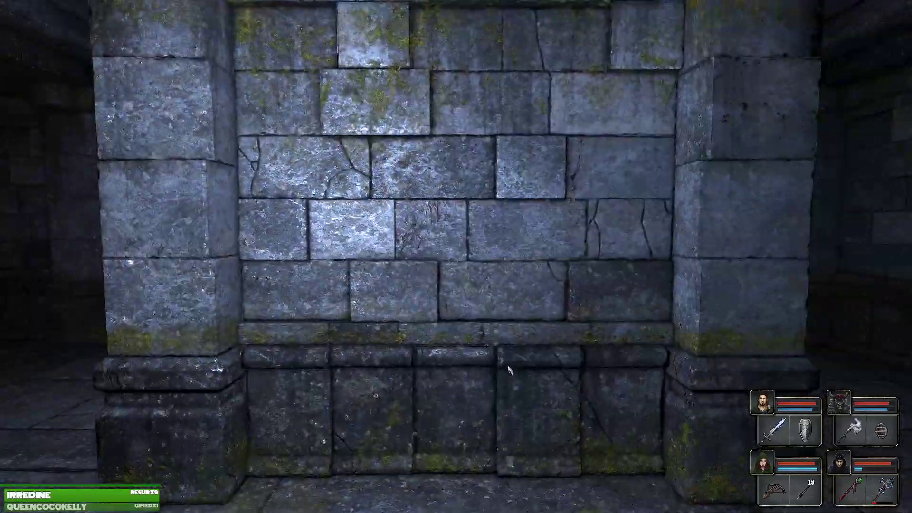
{"action": "key", "text": "q"}
{"action": "key", "text": "w"}
{"action": "key", "text": "e"}
{"action": "key", "text": "e"}
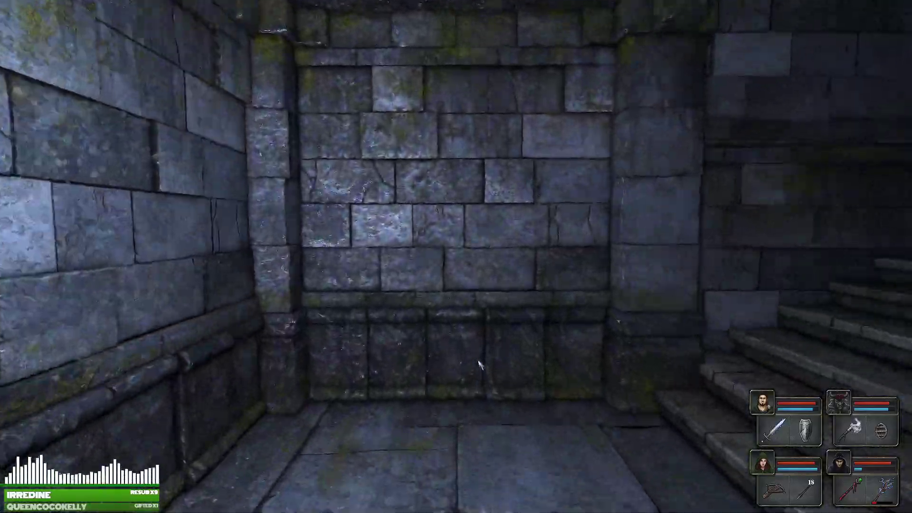
{"action": "key", "text": "e"}
{"action": "key", "text": "w"}
{"action": "key", "text": "w"}
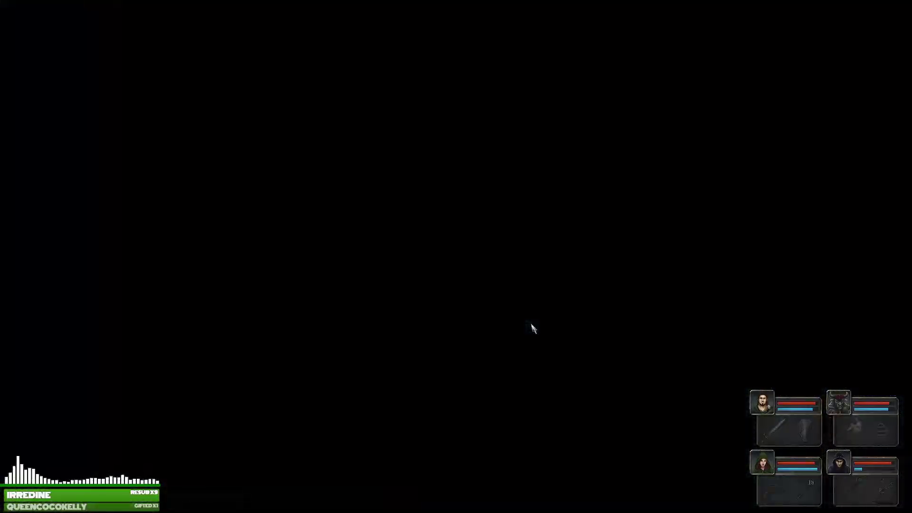
{"action": "key", "text": "w"}
{"action": "key", "text": "w"}
Face the secret alcove and take the Shield of the Elements.
{"action": "key", "text": "q"}
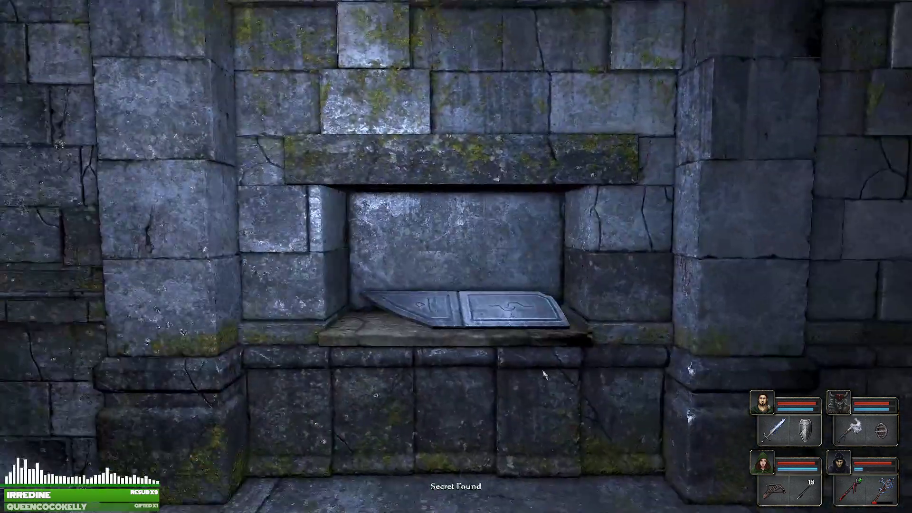
{"action": "left_click", "coordinate": [490, 297]}
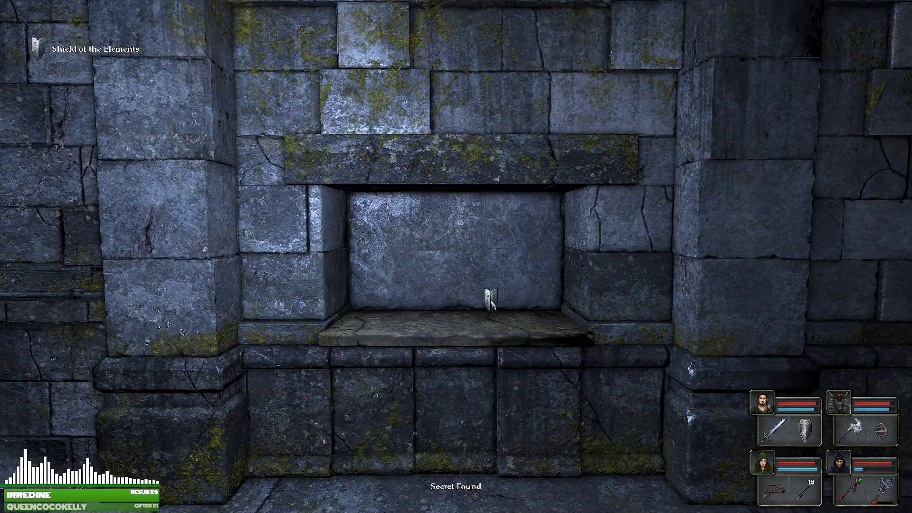
{"action": "left_click", "coordinate": [490, 307]}
On Contar's sheet, replace his Heavy Shield with the Shield of the Elements and pick up the Heavy Shield.
{"action": "key", "text": "2"}
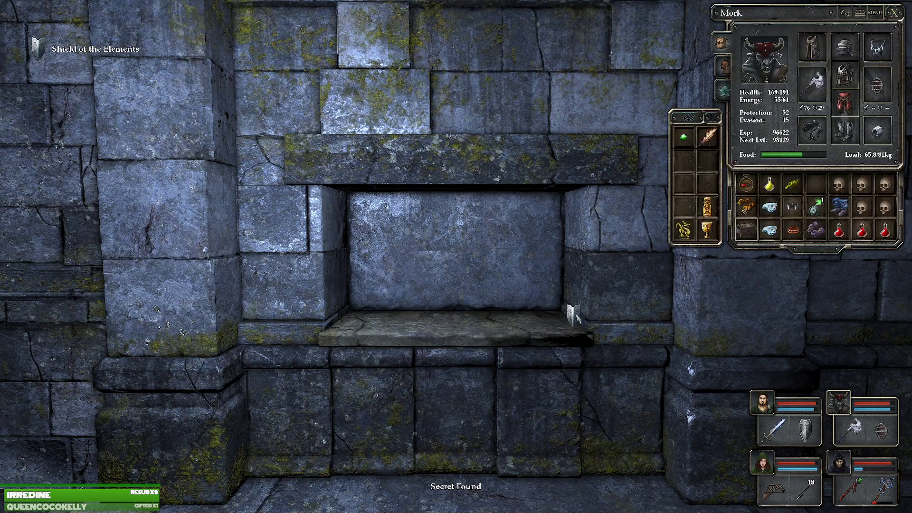
{"action": "key", "text": "1"}
{"action": "left_click", "coordinate": [770, 207]}
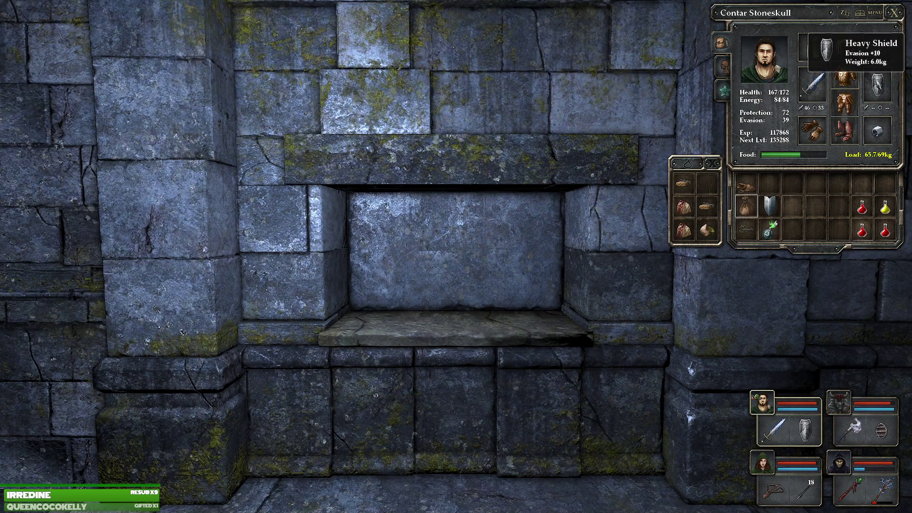
{"action": "left_click", "coordinate": [878, 84]}
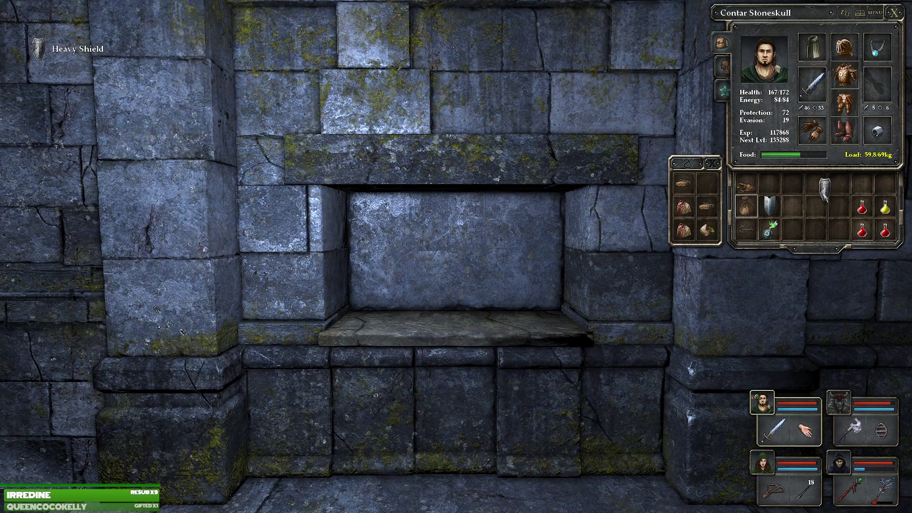
{"action": "left_click", "coordinate": [792, 208]}
{"action": "left_click", "coordinate": [771, 217]}
{"action": "left_click", "coordinate": [878, 85]}
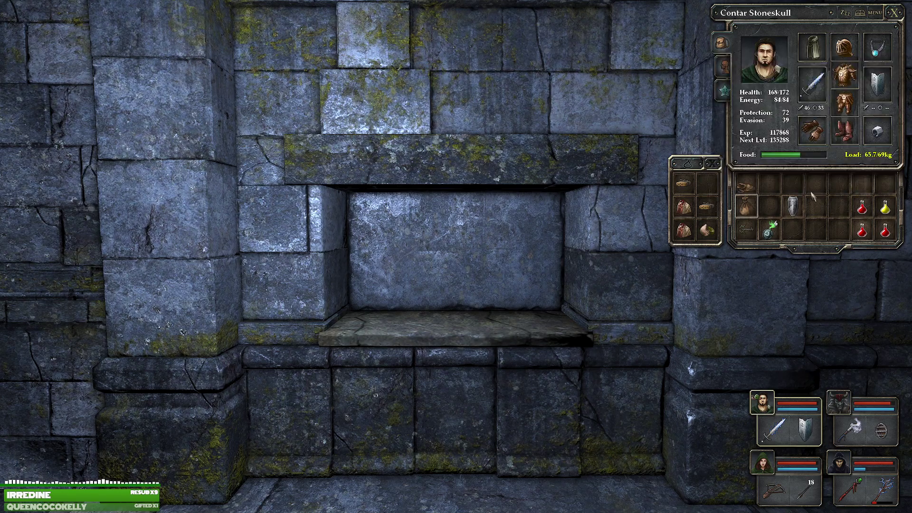
{"action": "left_click", "coordinate": [878, 84]}
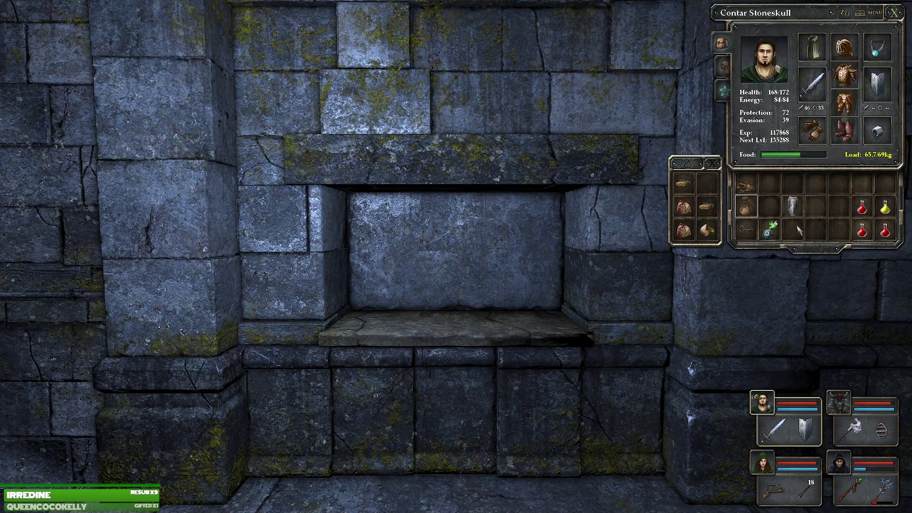
{"action": "left_click", "coordinate": [792, 207]}
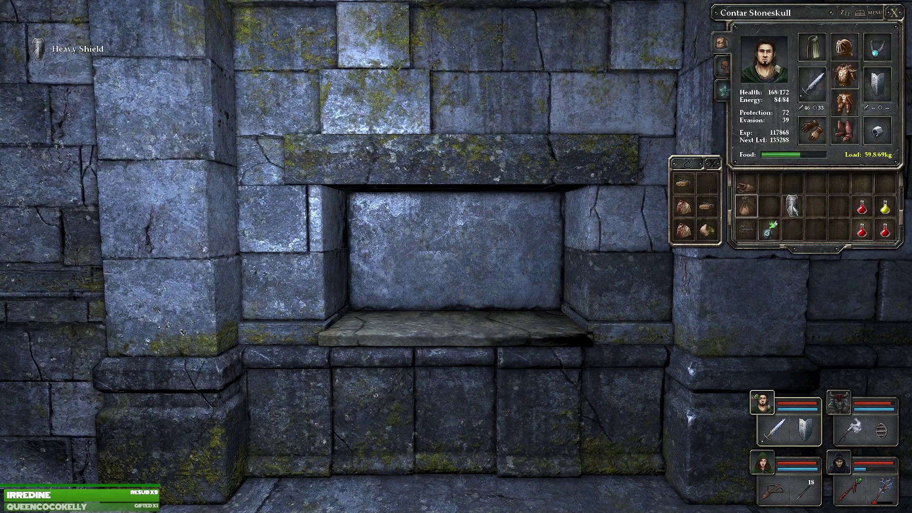
On Mork's sheet, stash his Round Shield in his pack and equip the Heavy Shield.
{"action": "key", "text": "2"}
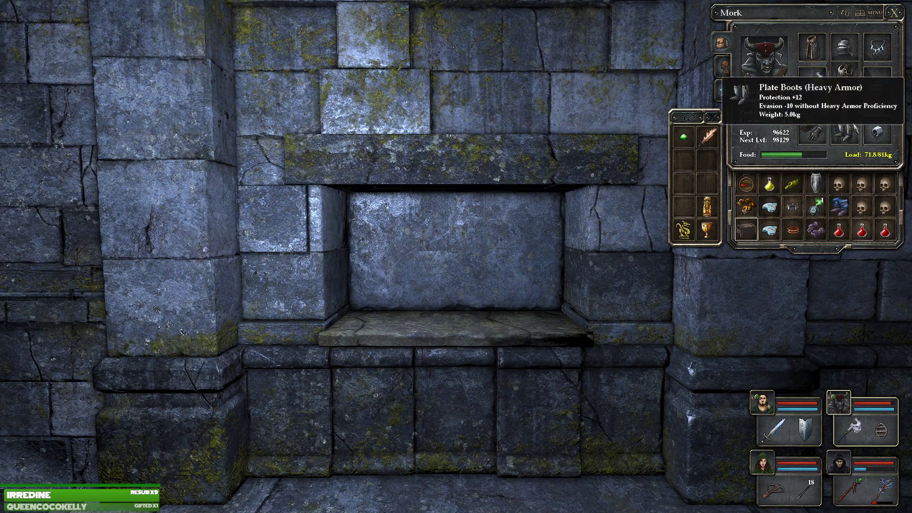
{"action": "left_click", "coordinate": [878, 85]}
{"action": "left_click", "coordinate": [816, 184]}
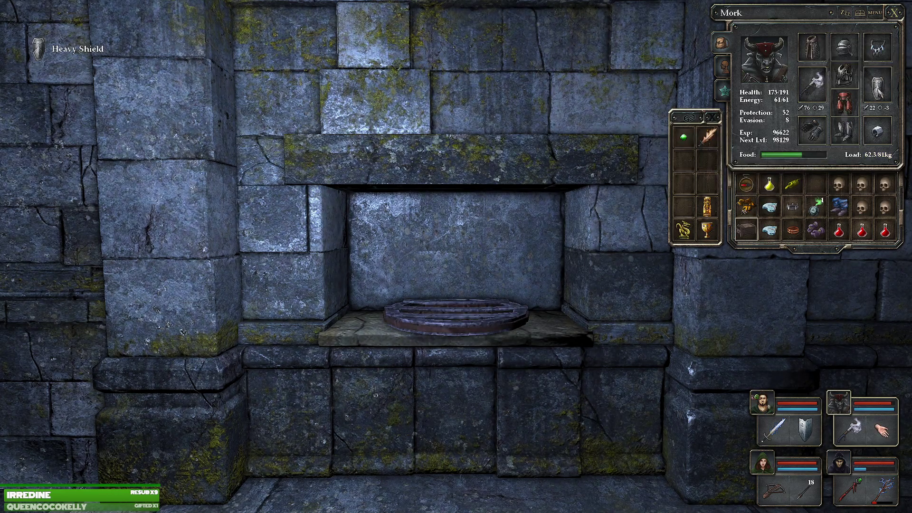
{"action": "left_click", "coordinate": [878, 85]}
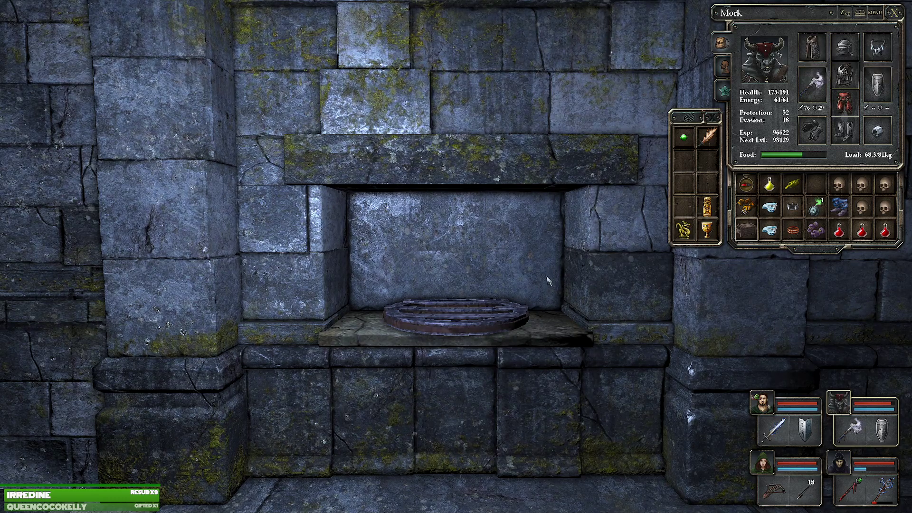
Close the character sheet and step onto the pressure plate to open the iron door.
{"action": "key", "text": "q"}
{"action": "key", "text": "w"}
{"action": "key", "text": "Escape"}
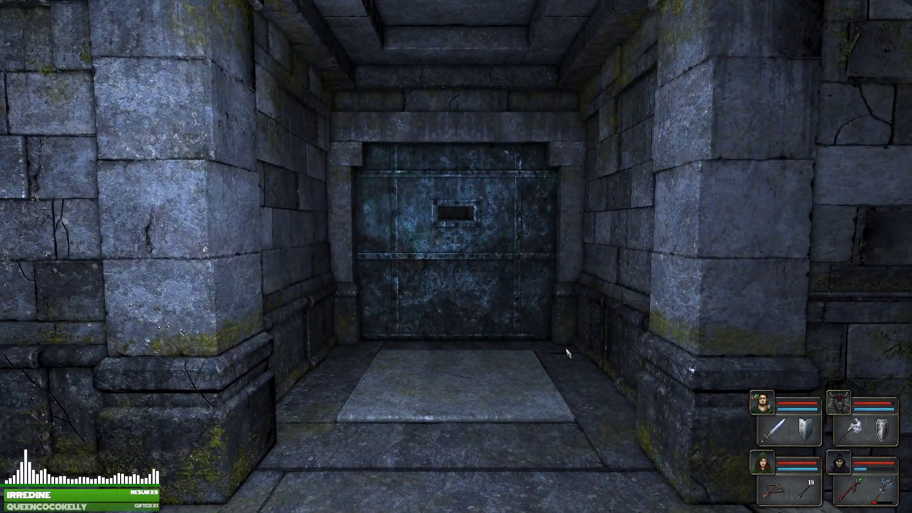
{"action": "key", "text": "q"}
{"action": "key", "text": "e"}
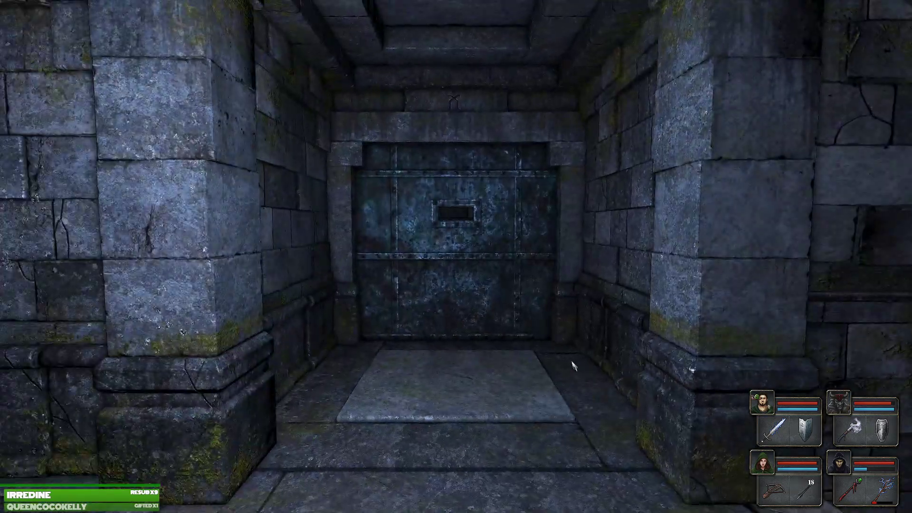
{"action": "key", "text": "w"}
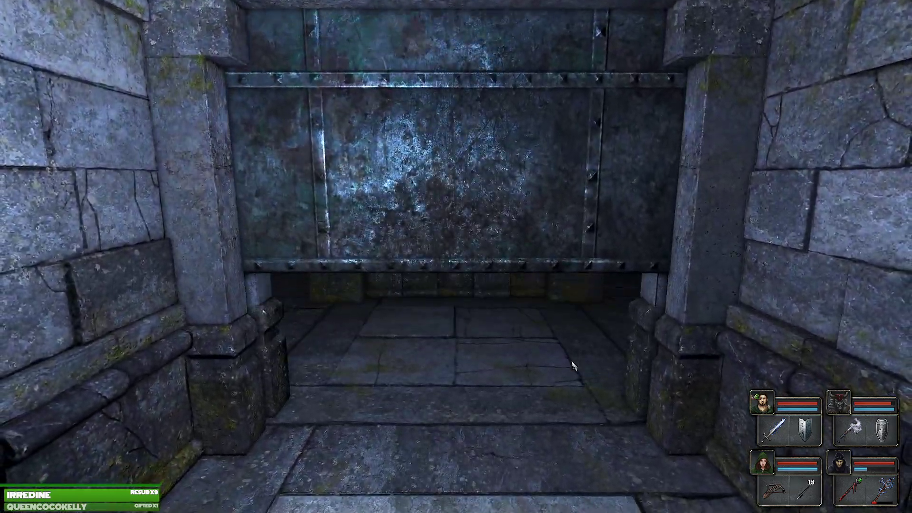
Walk into the room beyond the door, look around, and head back toward the side corridor.
{"action": "key", "text": "w"}
{"action": "key", "text": "e"}
{"action": "key", "text": "q"}
{"action": "key", "text": "q"}
{"action": "key", "text": "w"}
{"action": "key", "text": "q"}
{"action": "key", "text": "q"}
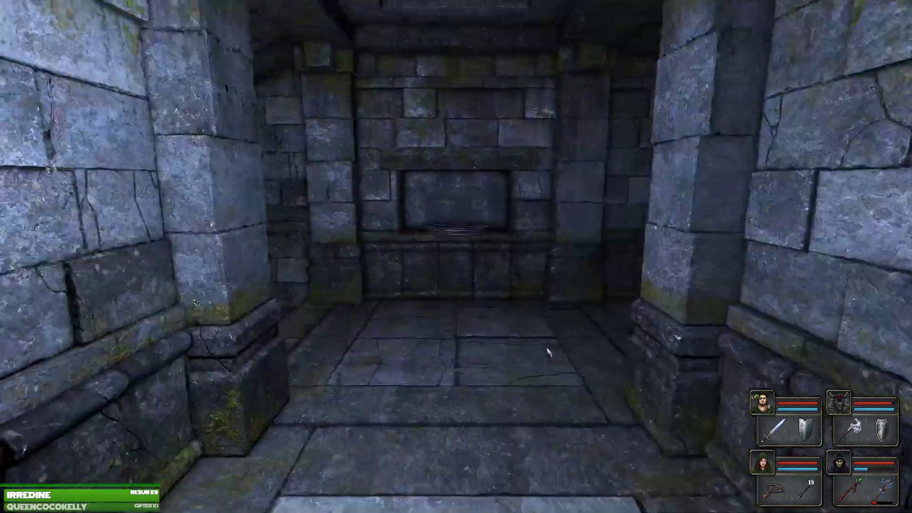
Take the grate from the alcove and drop it on the pressure plate.
{"action": "key", "text": "w"}
{"action": "left_click", "coordinate": [459, 281]}
{"action": "key", "text": "e"}
Walk through the open iron doorway and turn into the dark corridor.
{"action": "key", "text": "w"}
{"action": "left_click", "coordinate": [499, 414]}
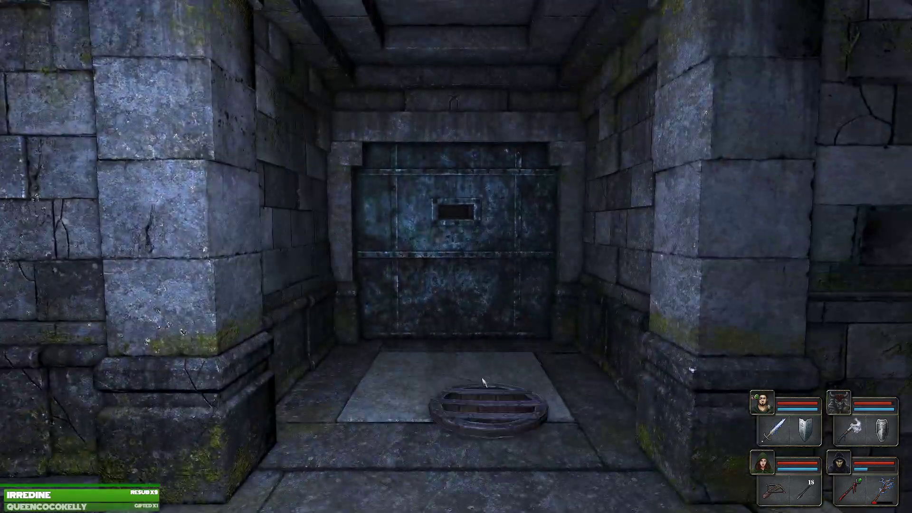
{"action": "key", "text": "w"}
{"action": "key", "text": "w"}
{"action": "key", "text": "w"}
{"action": "key", "text": "q"}
{"action": "key", "text": "w"}
{"action": "key", "text": "q"}
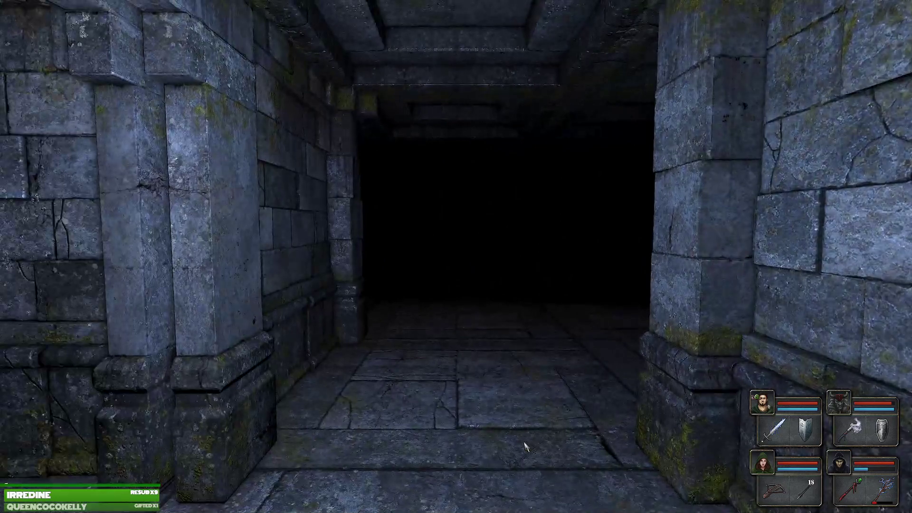
Drop Contar's two poison bombs on the floor and pick them up together.
{"action": "left_click", "coordinate": [762, 403]}
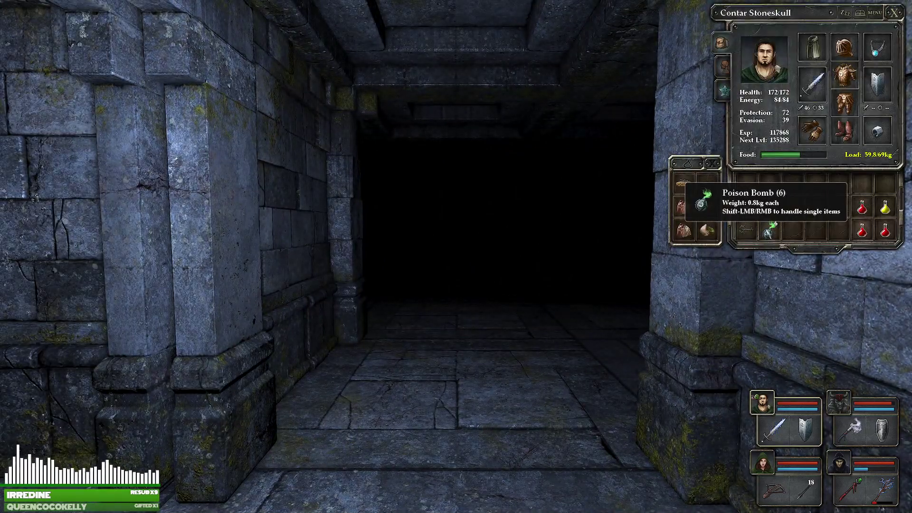
{"action": "left_click", "coordinate": [704, 205]}
{"action": "left_click", "coordinate": [538, 456]}
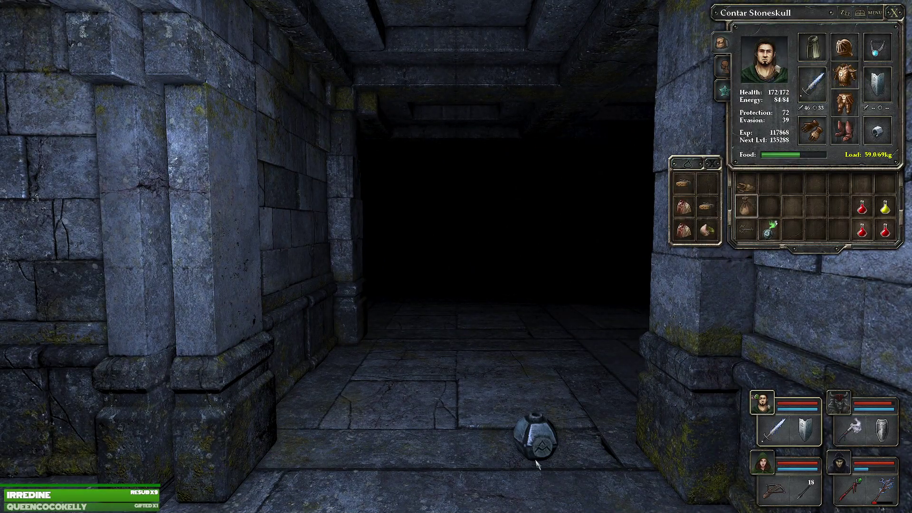
{"action": "left_click", "coordinate": [746, 230]}
{"action": "left_click", "coordinate": [598, 457]}
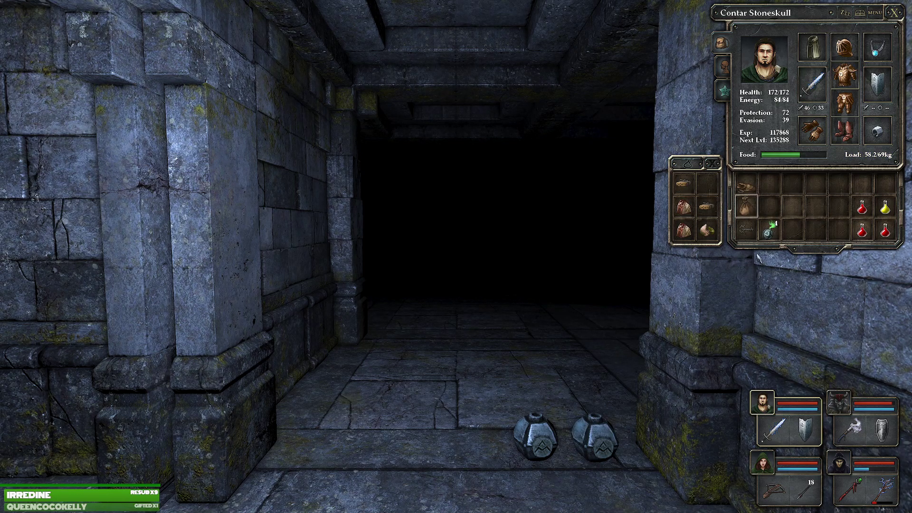
{"action": "left_click", "coordinate": [597, 438]}
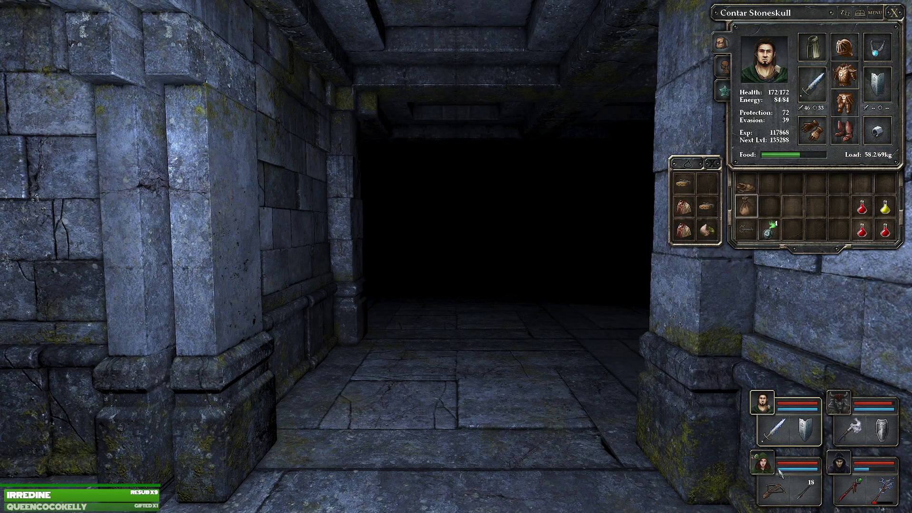
Move poison bombs between the archer's and Mork's packs.
{"action": "left_click", "coordinate": [761, 463]}
{"action": "right_click", "coordinate": [751, 210]}
{"action": "left_click", "coordinate": [839, 404]}
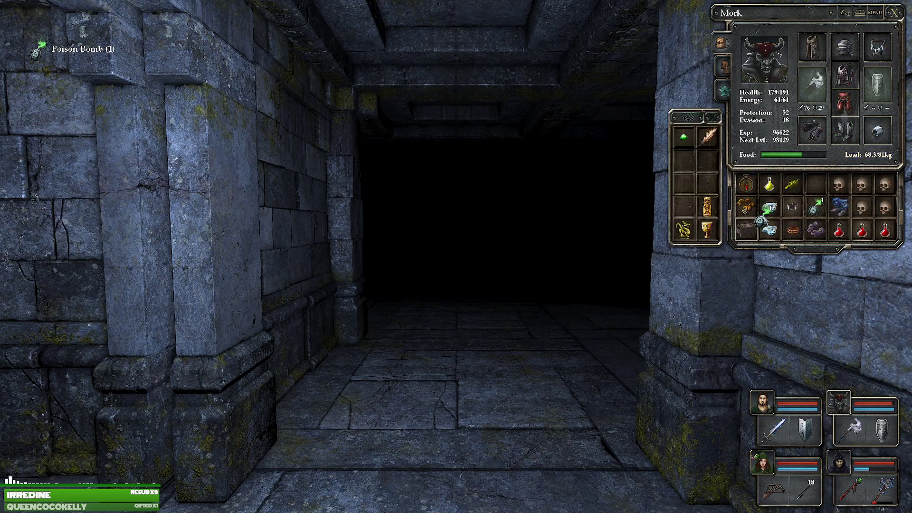
{"action": "left_click", "coordinate": [747, 232]}
{"action": "left_click", "coordinate": [533, 463]}
Add the archer's poison bomb to the pile and place all three as one stack in Mork's pack.
{"action": "left_click", "coordinate": [762, 464]}
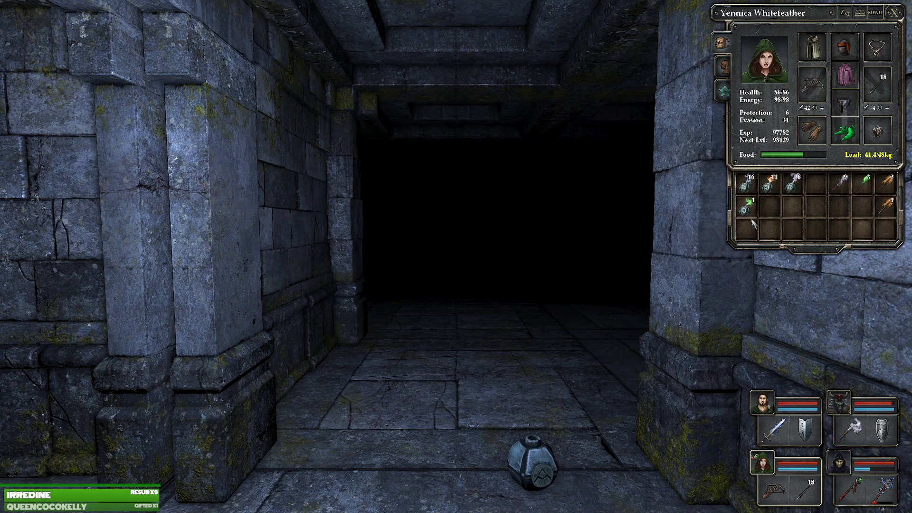
{"action": "left_click", "coordinate": [748, 208]}
{"action": "left_click", "coordinate": [556, 463]}
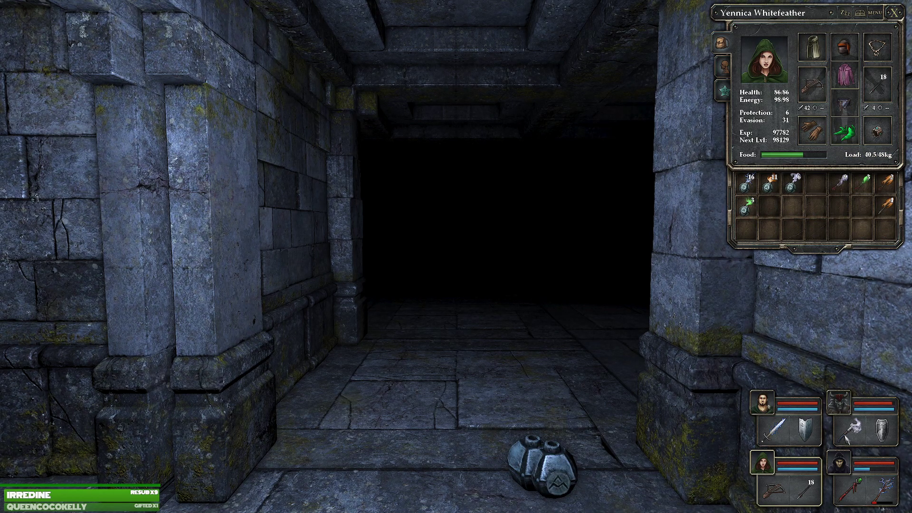
{"action": "left_click", "coordinate": [543, 463]}
{"action": "left_click", "coordinate": [839, 403]}
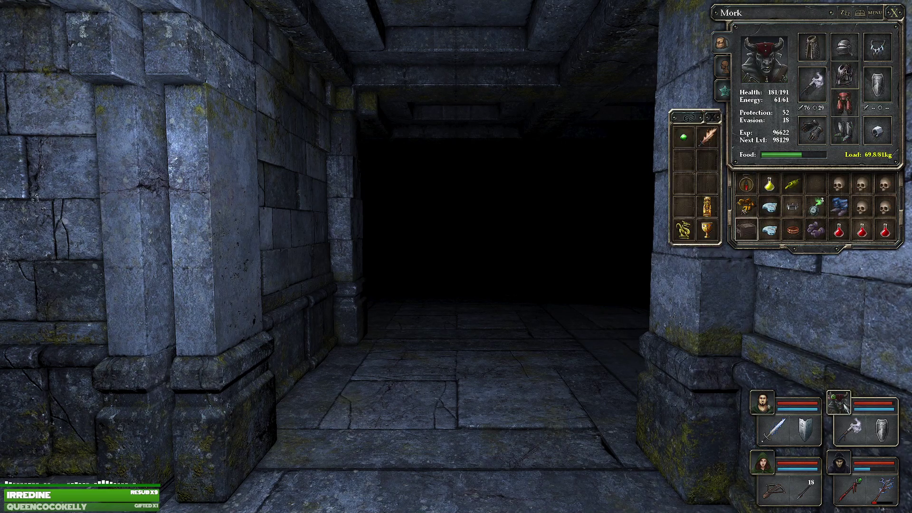
{"action": "left_click", "coordinate": [793, 184]}
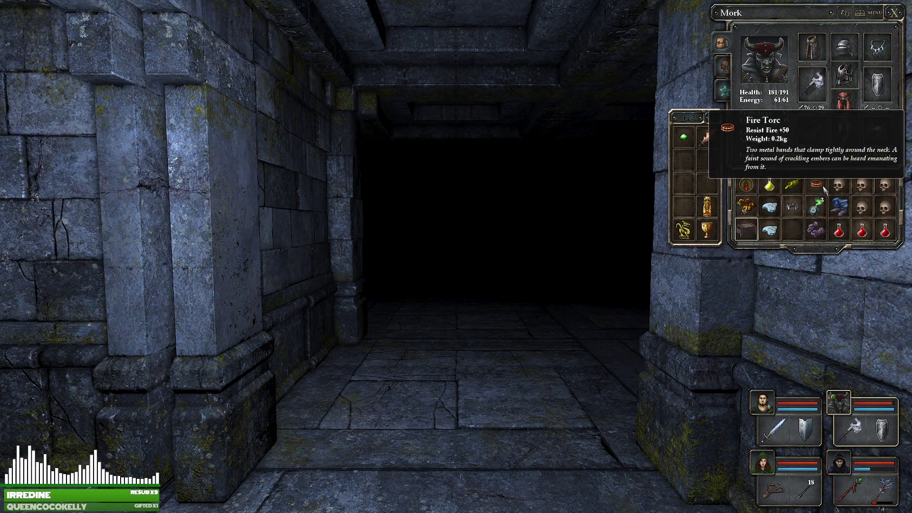
{"action": "left_click", "coordinate": [813, 207]}
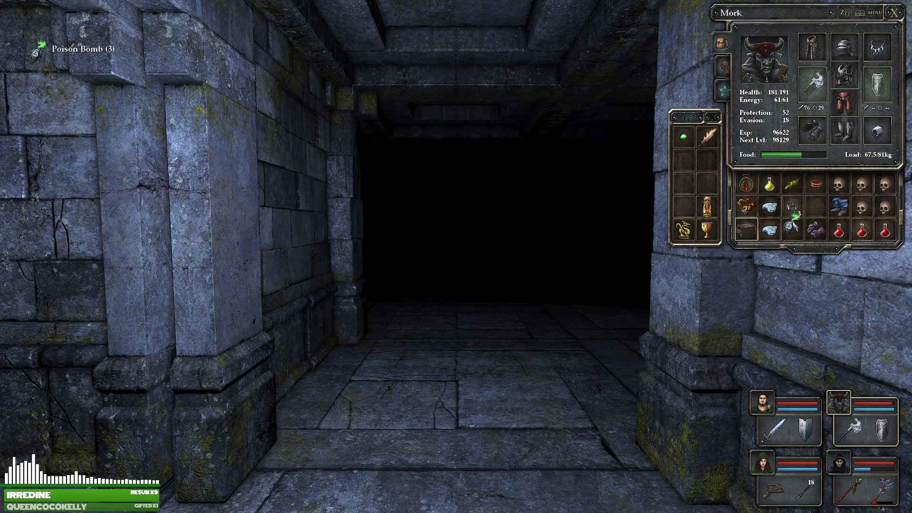
{"action": "left_click", "coordinate": [792, 231]}
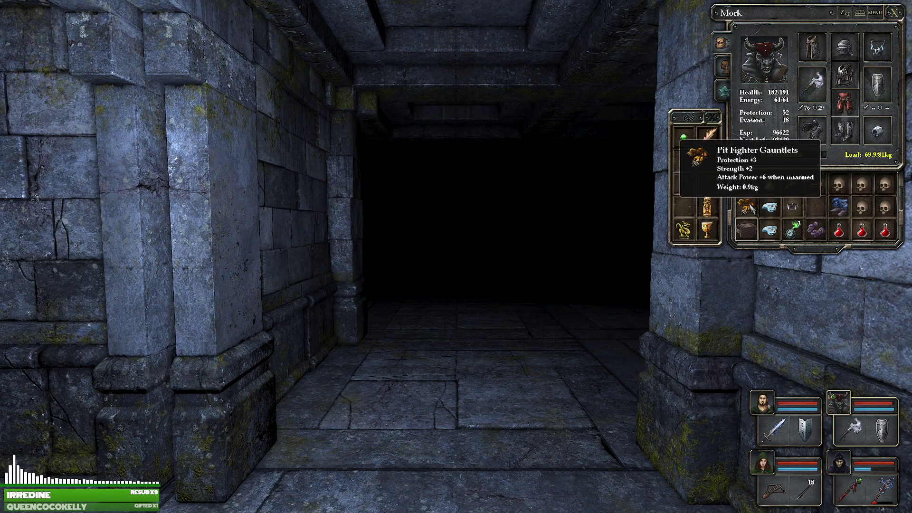
Set the Pit Fighter Gauntlets on the floor and move into the dark corridor.
{"action": "key", "text": "q"}
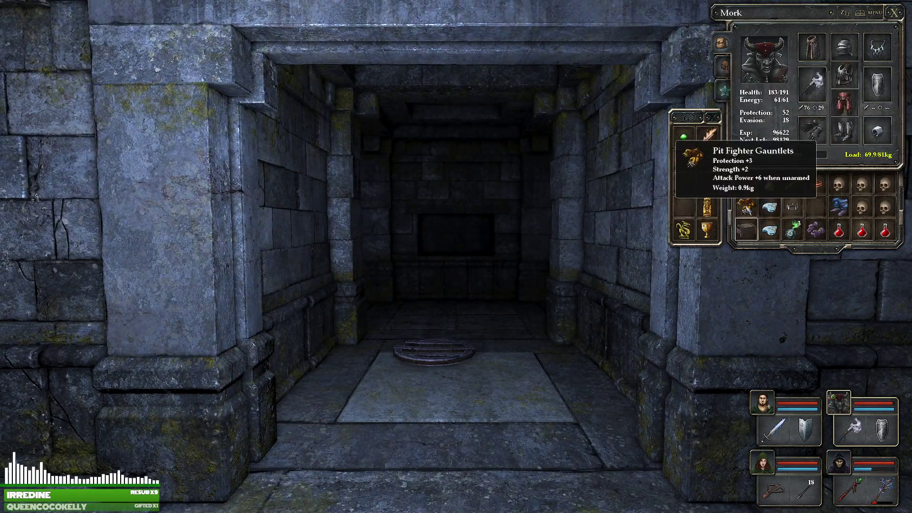
{"action": "left_click", "coordinate": [745, 208]}
{"action": "left_click", "coordinate": [502, 399]}
{"action": "key", "text": "w"}
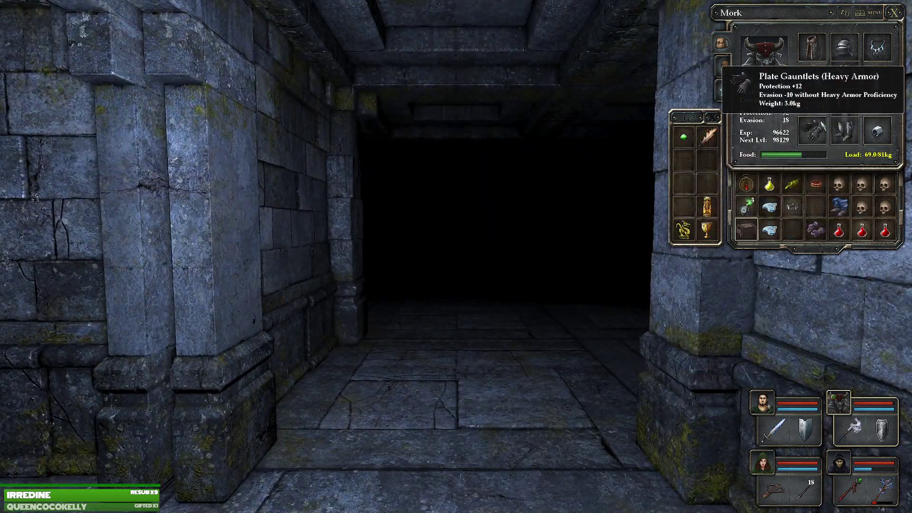
{"action": "key", "text": "q"}
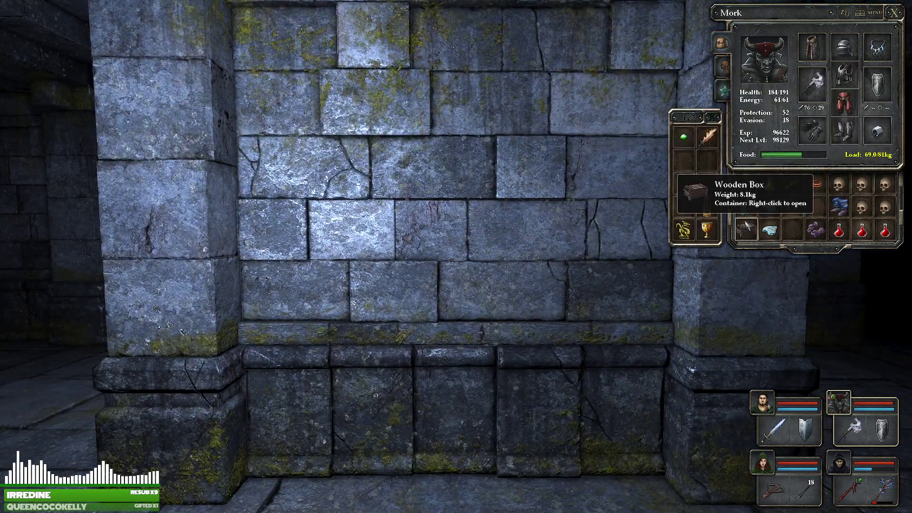
{"action": "key", "text": "e"}
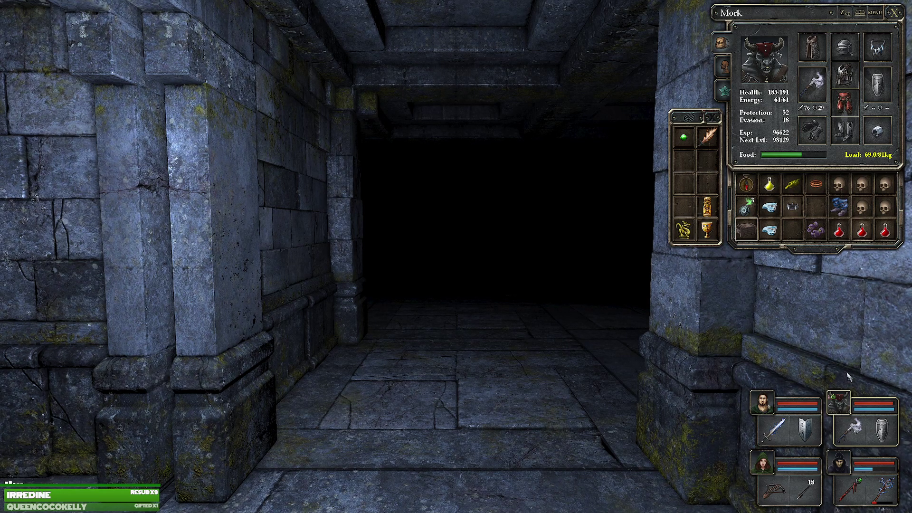
Take out the sack and drop the goblet, golden dragon figurine and golden deity figure on the floor.
{"action": "key", "text": "1"}
{"action": "left_click", "coordinate": [745, 185]}
{"action": "left_click", "coordinate": [762, 463]}
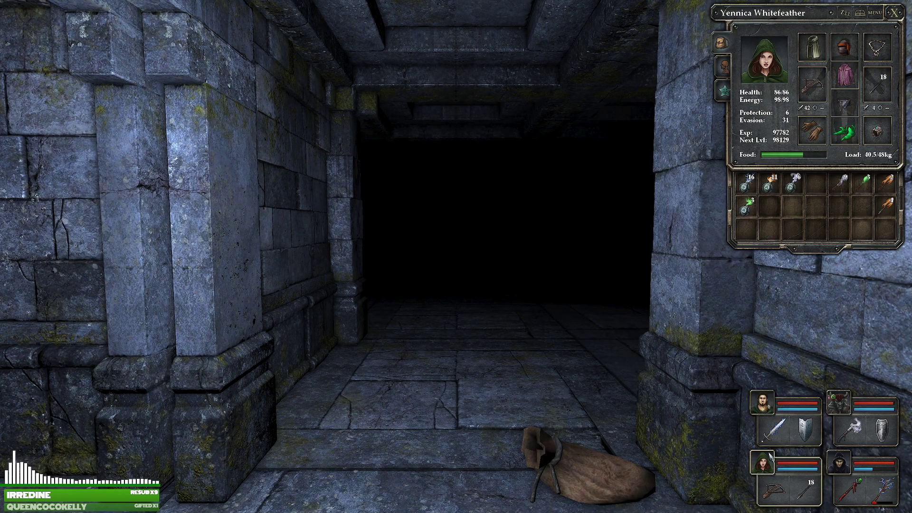
{"action": "left_click", "coordinate": [838, 403]}
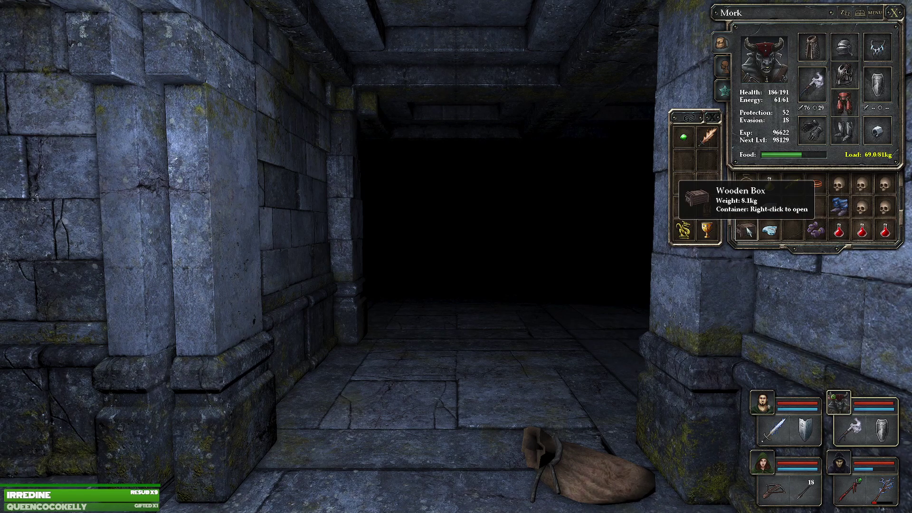
{"action": "left_click", "coordinate": [705, 228]}
{"action": "left_click", "coordinate": [438, 449]}
{"action": "left_click", "coordinate": [683, 228]}
{"action": "left_click", "coordinate": [482, 450]}
{"action": "left_click", "coordinate": [359, 457]}
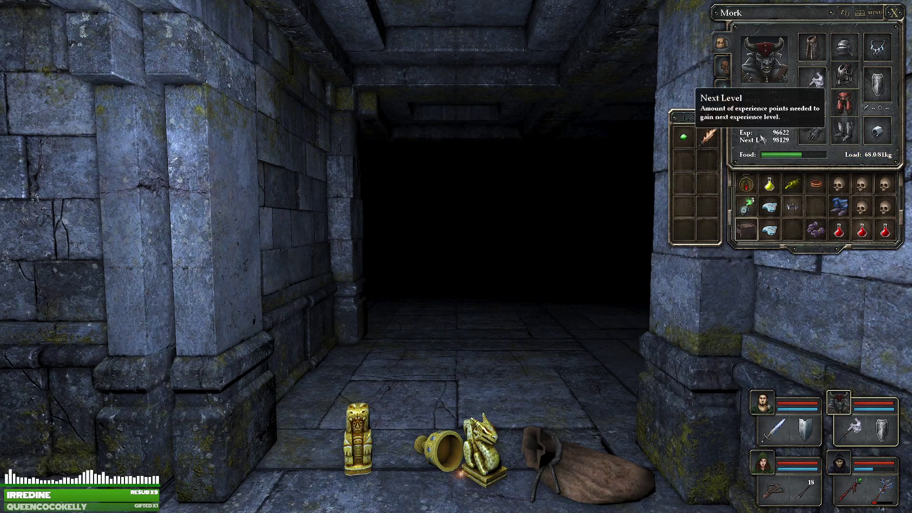
Move the Fire Blade and Green Gem into Mork's pack, then drop and open the Wooden Box.
{"action": "left_click", "coordinate": [709, 137]}
{"action": "left_click", "coordinate": [792, 230]}
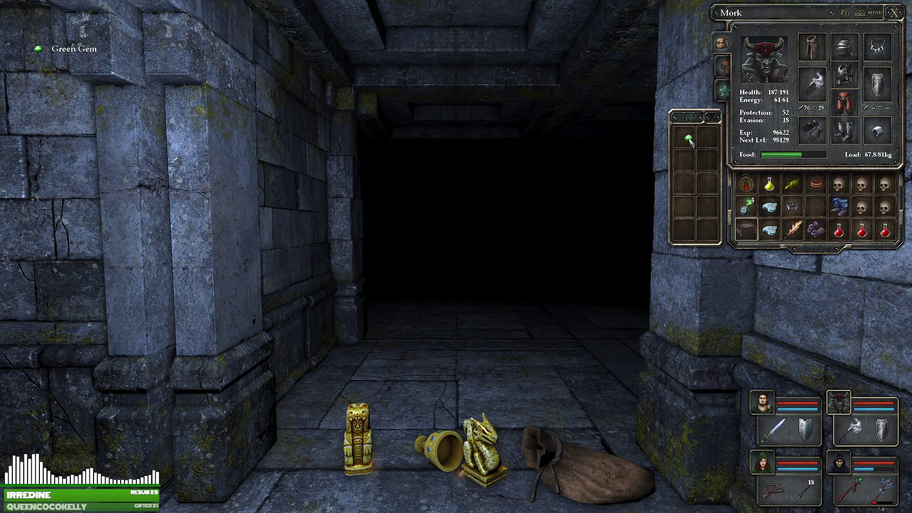
{"action": "left_click", "coordinate": [815, 206]}
{"action": "right_click", "coordinate": [792, 206]}
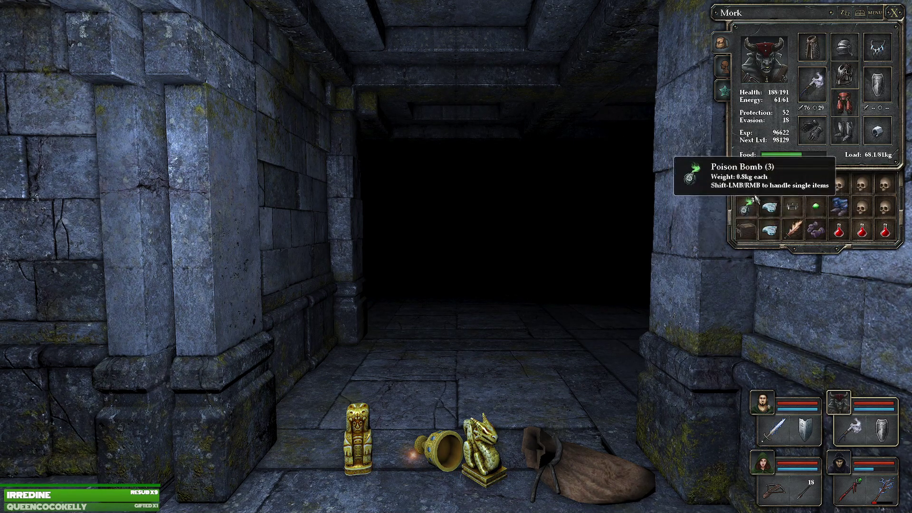
{"action": "left_click", "coordinate": [745, 231]}
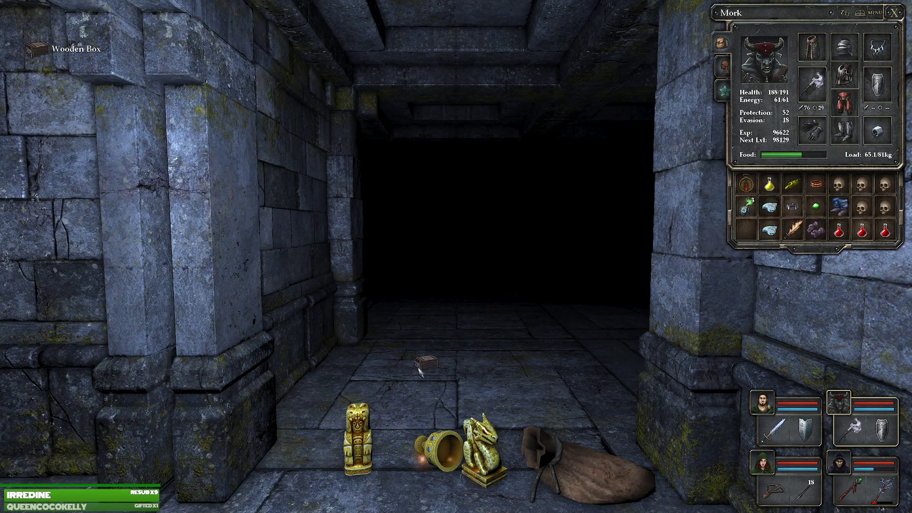
{"action": "left_click", "coordinate": [402, 380]}
{"action": "left_click", "coordinate": [342, 435]}
Stash the Fire Blade, Serpent Bracer, Nomad Boots and Fire Torc in the crate.
{"action": "left_click", "coordinate": [792, 230]}
{"action": "left_click", "coordinate": [684, 185]}
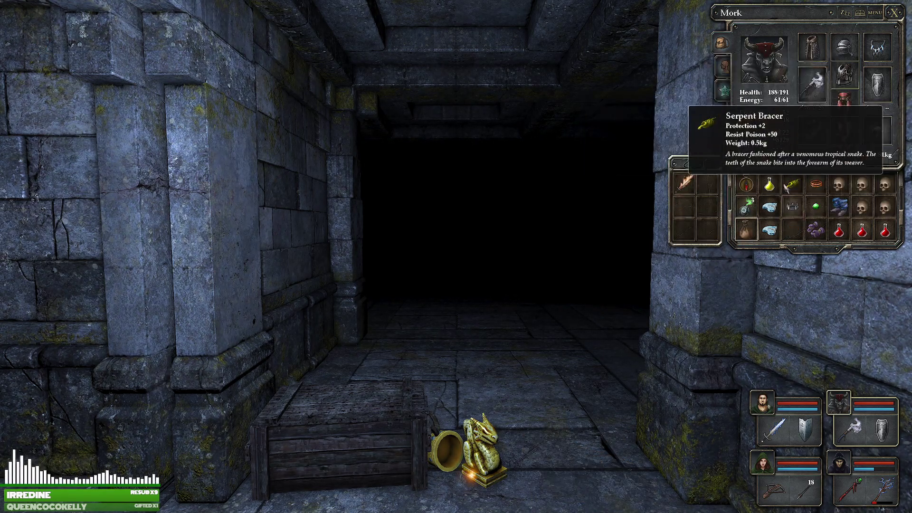
{"action": "left_click", "coordinate": [791, 188]}
{"action": "left_click", "coordinate": [685, 208]}
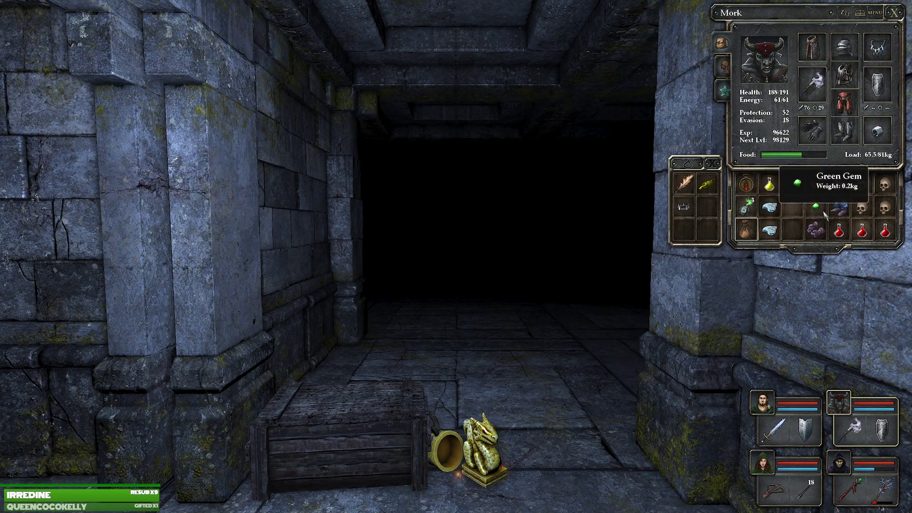
{"action": "left_click", "coordinate": [839, 208]}
{"action": "left_click", "coordinate": [708, 209]}
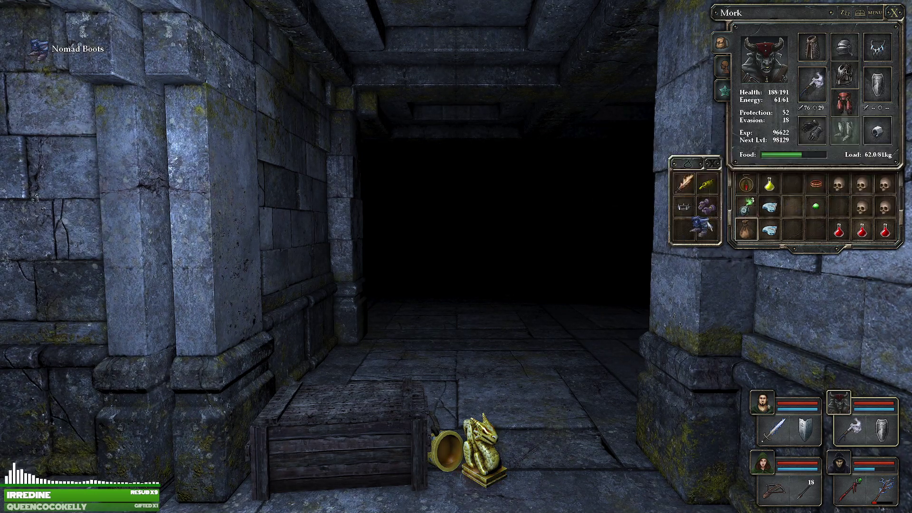
{"action": "left_click", "coordinate": [816, 185]}
{"action": "left_click", "coordinate": [709, 232]}
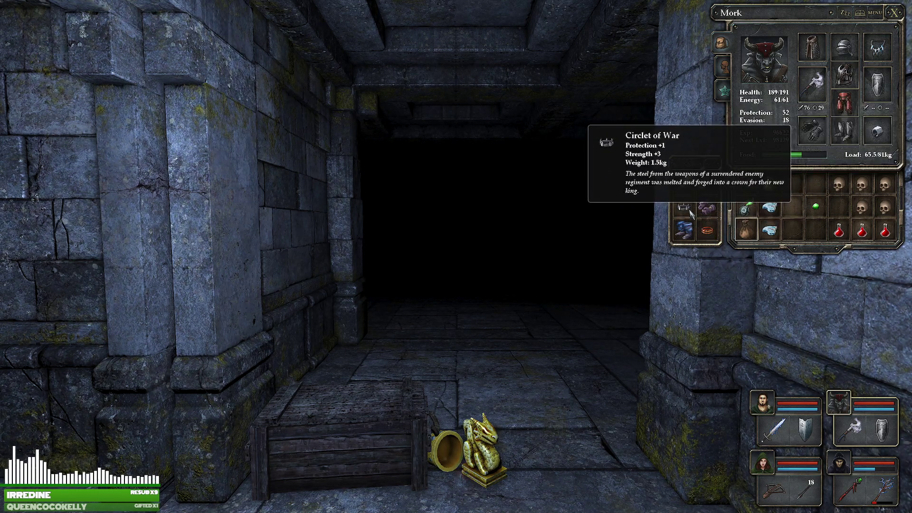
Step forward, move the yellow potion down a row, and pick up the Green Gem.
{"action": "key", "text": "w"}
{"action": "key", "text": "w"}
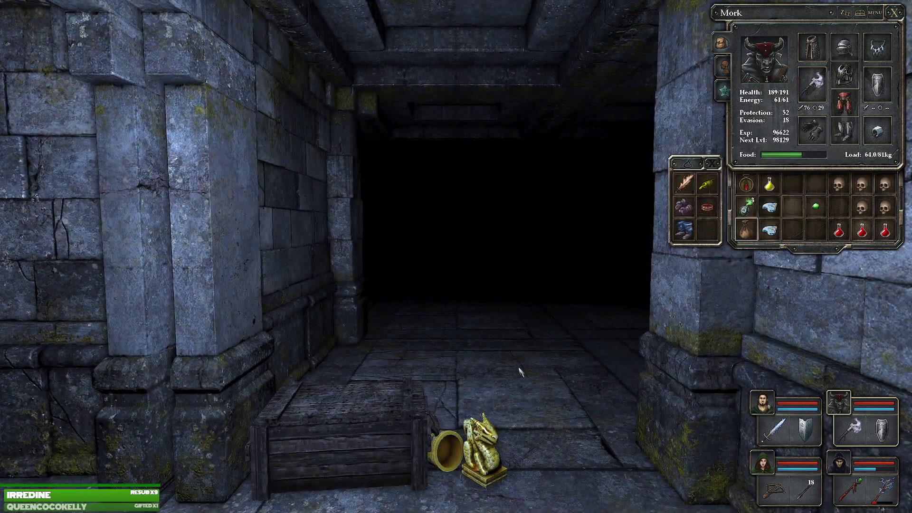
{"action": "left_click_drag", "start_coordinate": [520, 371], "coordinate": [286, 428]}
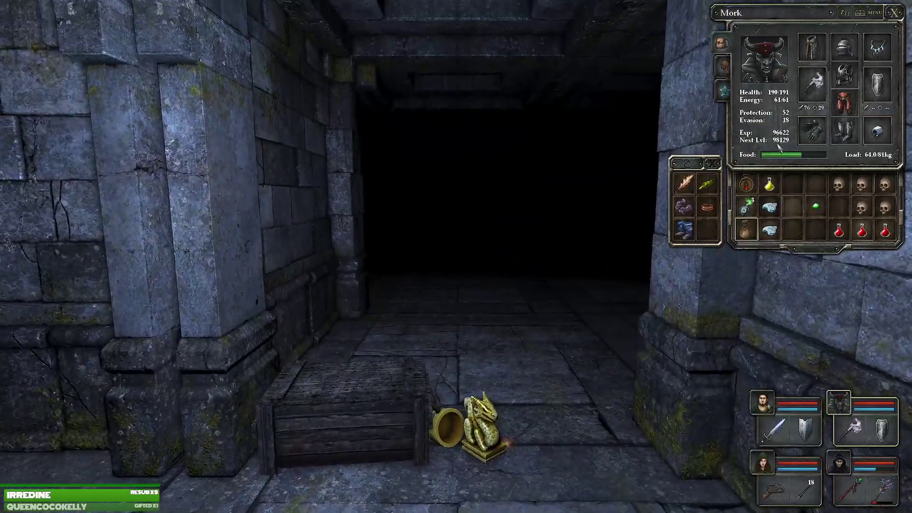
{"action": "left_click_drag", "start_coordinate": [770, 184], "coordinate": [838, 208]}
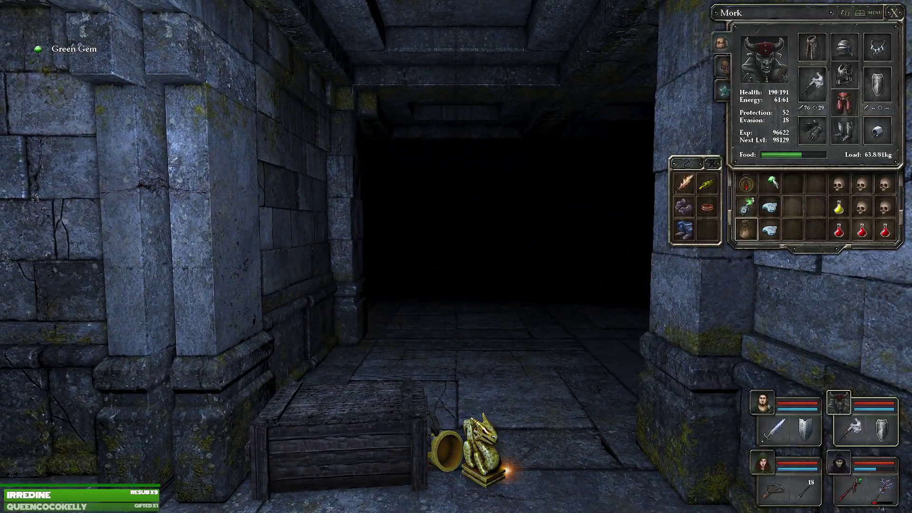
{"action": "left_click", "coordinate": [791, 184]}
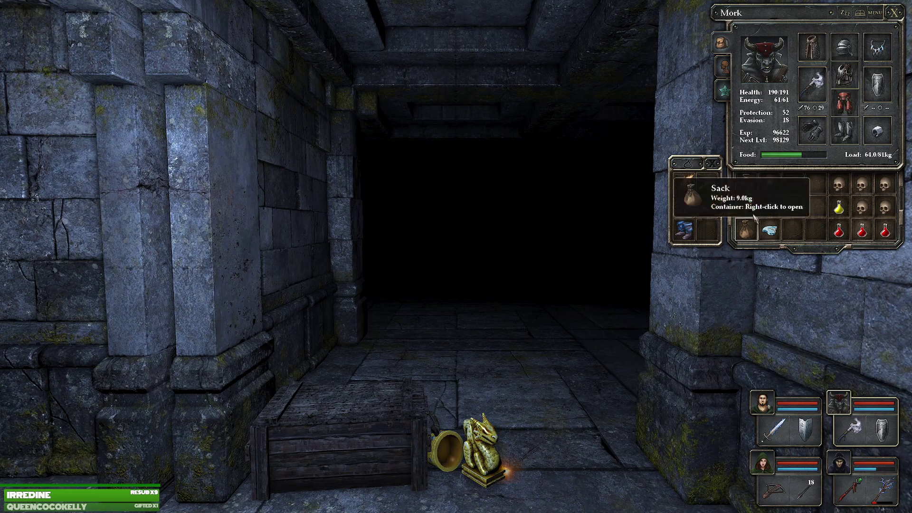
{"action": "left_click", "coordinate": [769, 185]}
Place the Green Gem in the crate and check Mork's, Contar's and Yennica's inventories.
{"action": "left_click", "coordinate": [709, 232]}
{"action": "key", "text": "2"}
{"action": "key", "text": "1"}
{"action": "key", "text": "1"}
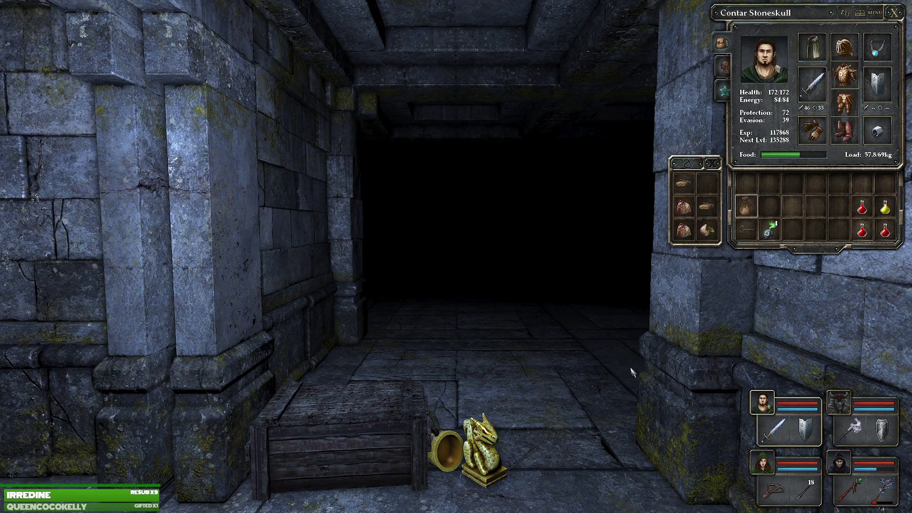
{"action": "key", "text": "3"}
{"action": "key", "text": "4"}
{"action": "key", "text": "3"}
{"action": "key", "text": "1"}
{"action": "key", "text": "Escape"}
Walk down the dark corridor and open the automap showing Levels 10 and 11.
{"action": "key", "text": "w"}
{"action": "key", "text": "q"}
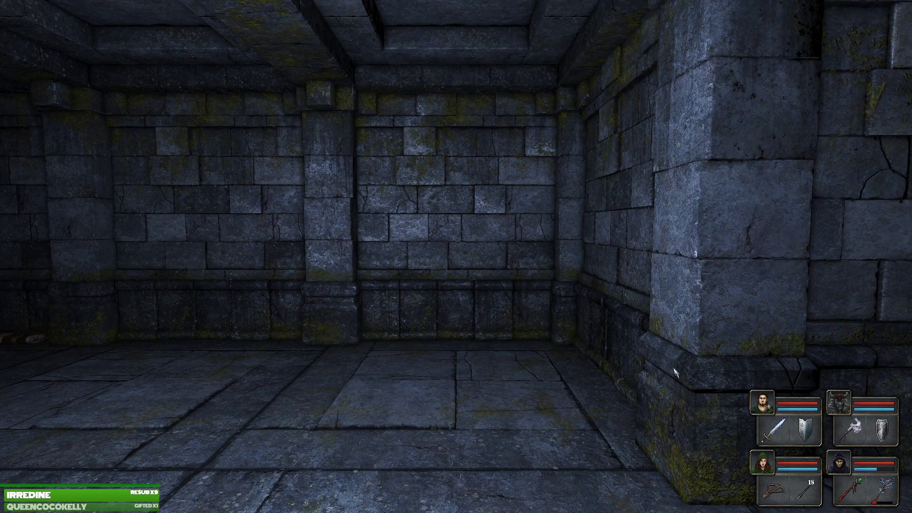
{"action": "key", "text": "q"}
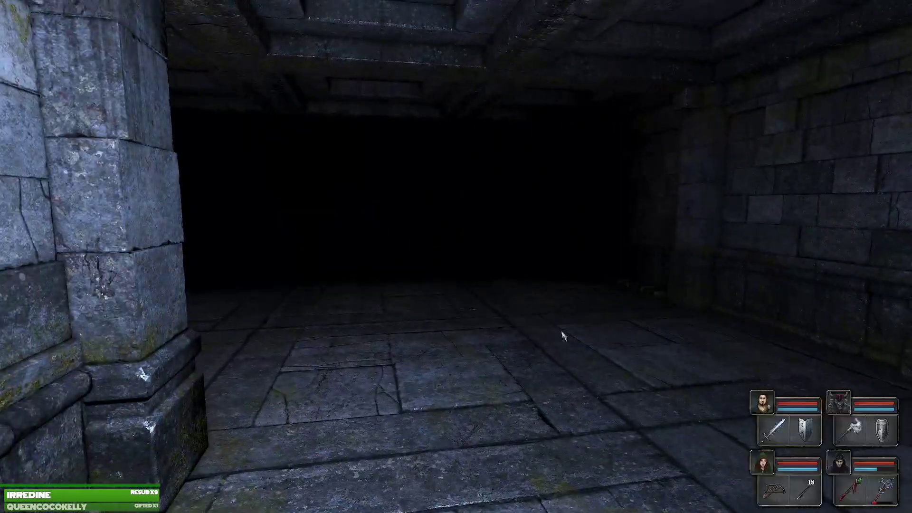
{"action": "key", "text": "w"}
{"action": "key", "text": "w"}
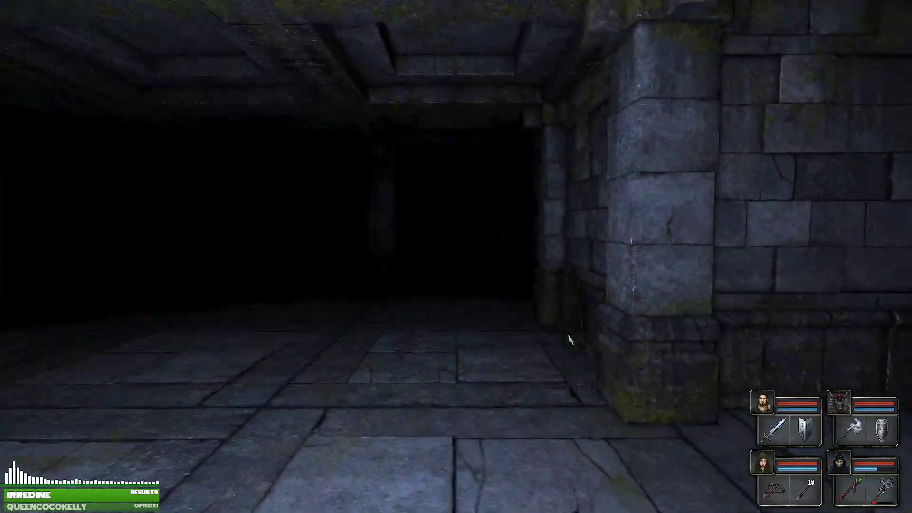
{"action": "key", "text": "Tab"}
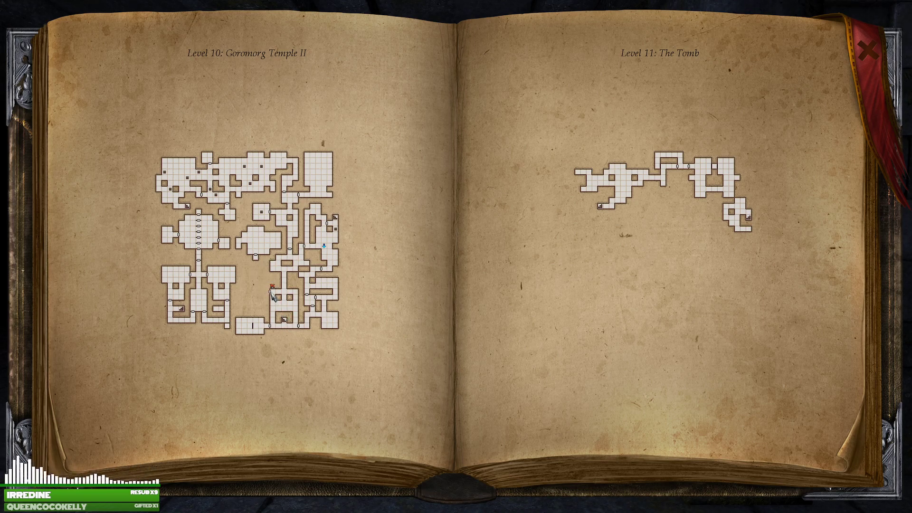
Close the map, walk the corridor with one map check, and face the stone wall.
{"action": "key", "text": "Tab"}
{"action": "key", "text": "w"}
{"action": "key", "text": "w"}
{"action": "key", "text": "w"}
{"action": "key", "text": "Tab"}
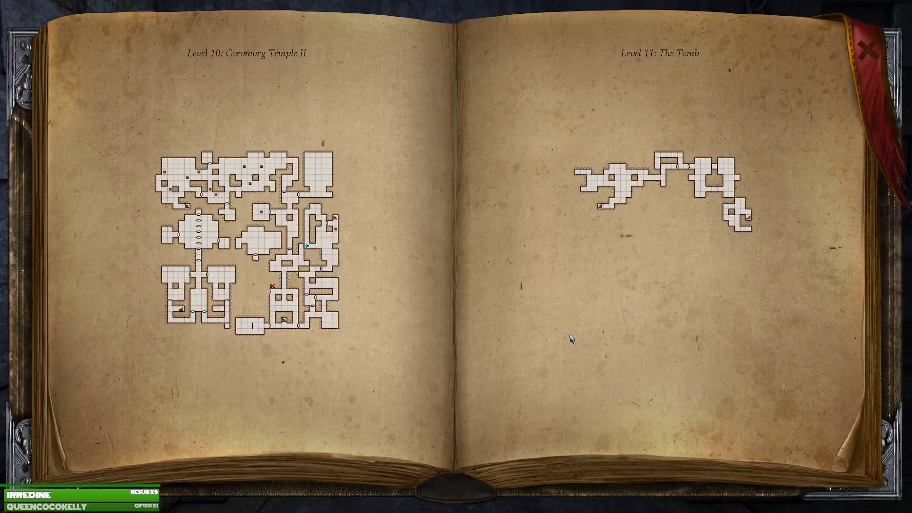
{"action": "key", "text": "Tab"}
{"action": "key", "text": "w"}
{"action": "key", "text": "w"}
{"action": "key", "text": "q"}
{"action": "key", "text": "e"}
{"action": "key", "text": "w"}
{"action": "key", "text": "Tab"}
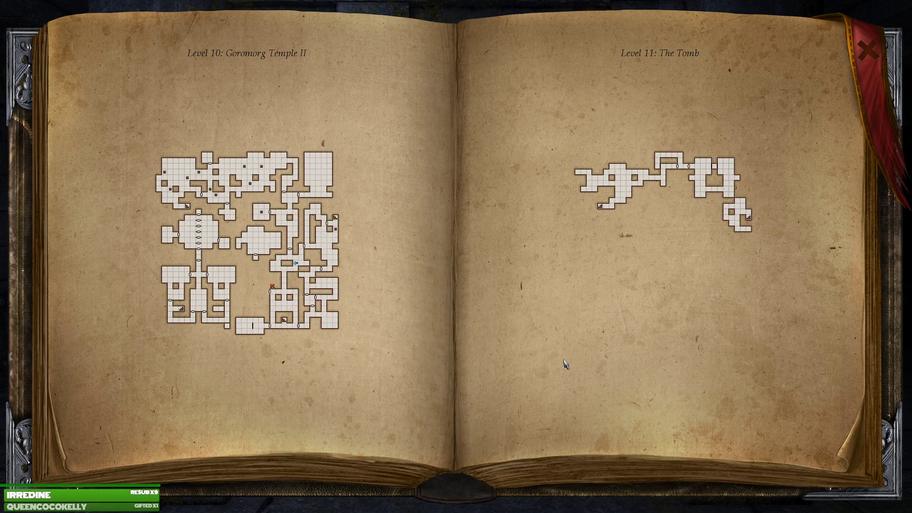
Walk through the stained-glass doorway toward the demon-face wall and lever niche.
{"action": "key", "text": "Tab"}
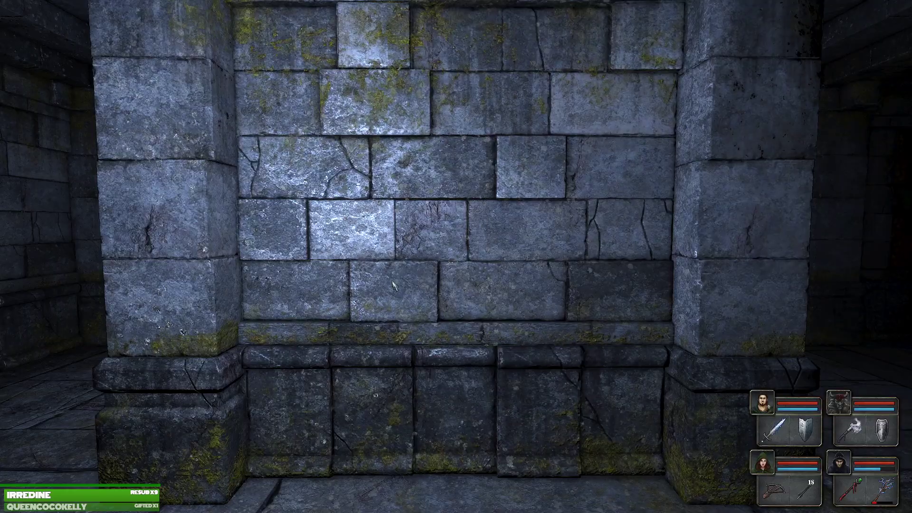
{"action": "key", "text": "q"}
{"action": "key", "text": "w"}
{"action": "key", "text": "w"}
{"action": "key", "text": "w"}
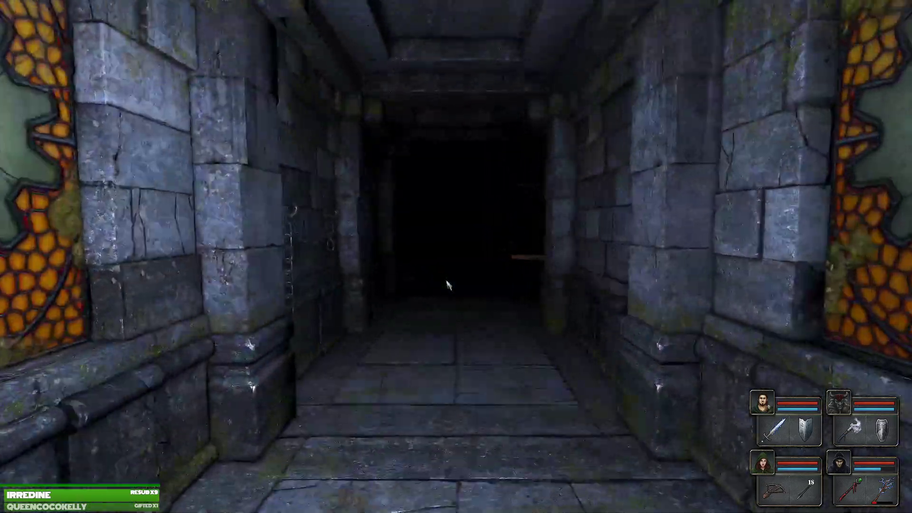
{"action": "key", "text": "w"}
{"action": "key", "text": "w"}
{"action": "key", "text": "q"}
{"action": "key", "text": "w"}
{"action": "key", "text": "q"}
{"action": "key", "text": "w"}
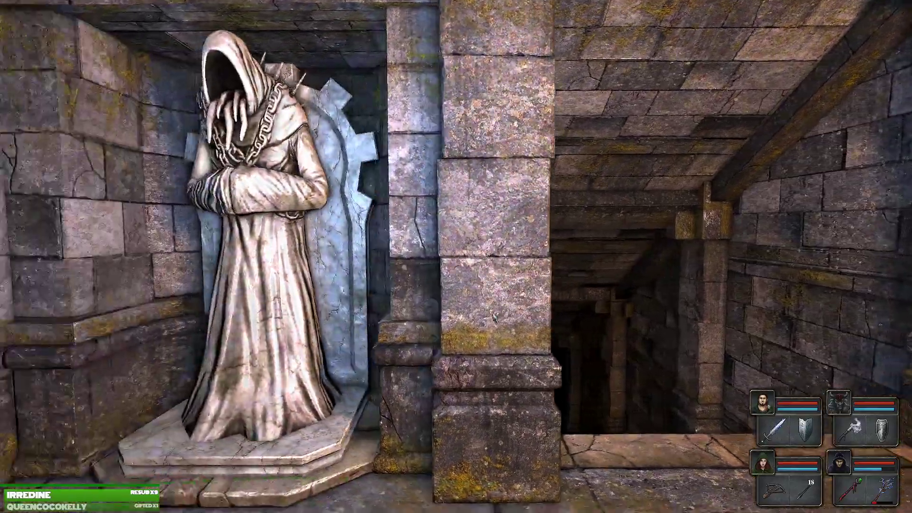
Move past the statue and healing crystal, then face the teleporter and corridor doorways.
{"action": "key", "text": "w"}
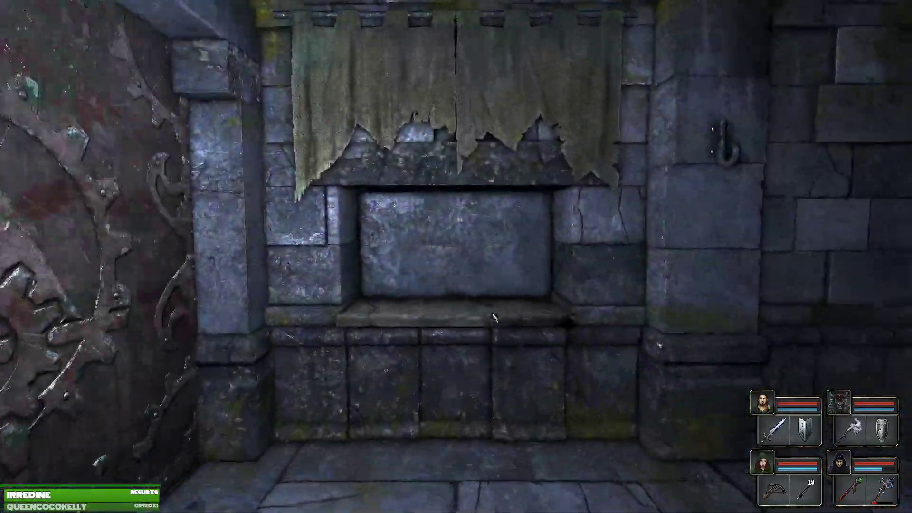
{"action": "key", "text": "q"}
{"action": "key", "text": "w"}
{"action": "key", "text": "w"}
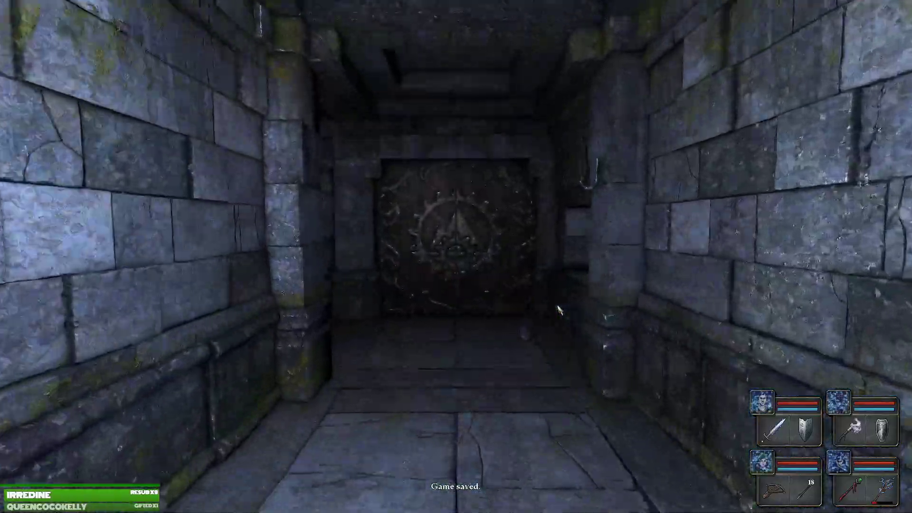
{"action": "key", "text": "e"}
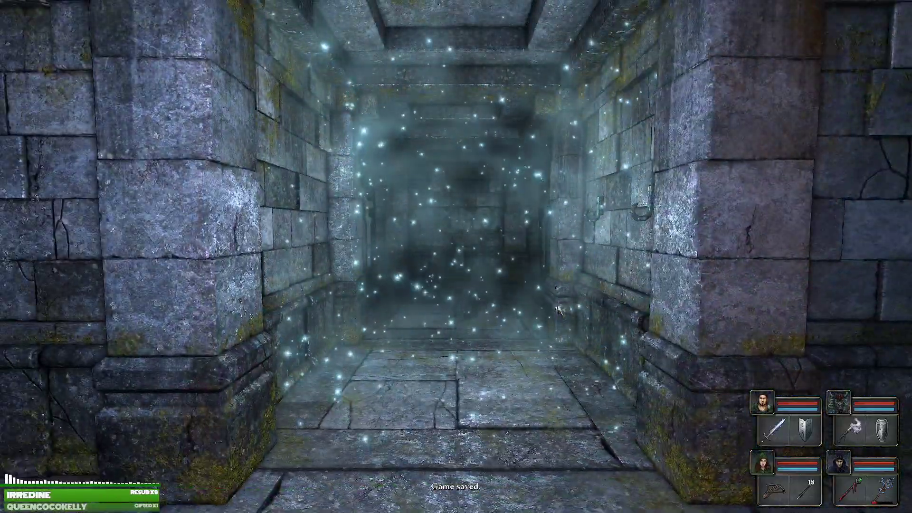
{"action": "key", "text": "q"}
{"action": "key", "text": "q"}
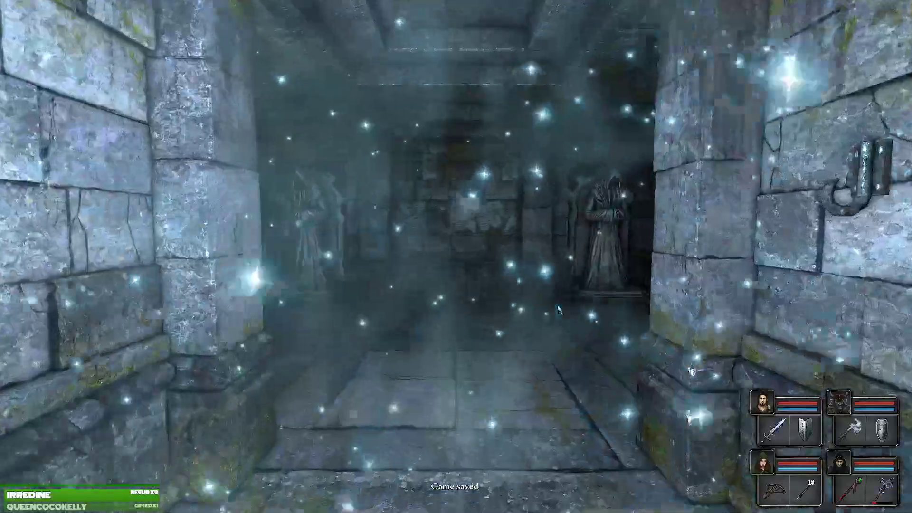
{"action": "key", "text": "e"}
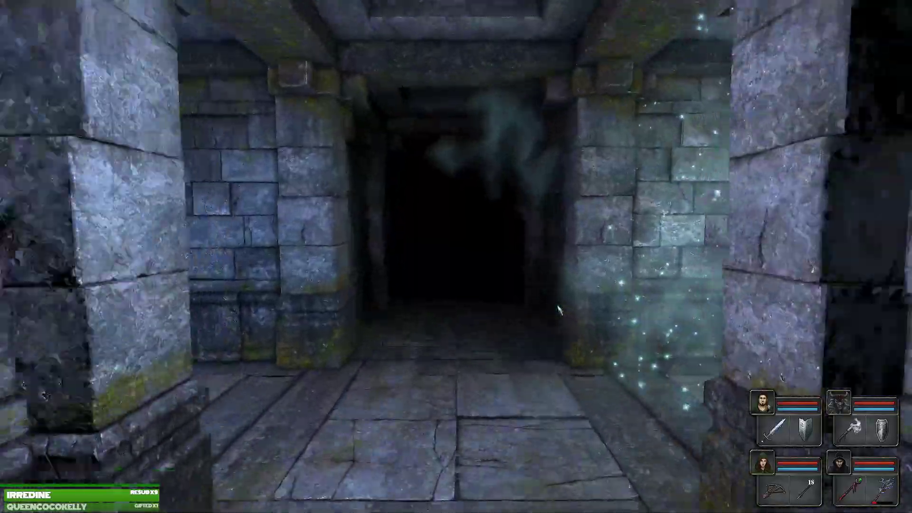
{"action": "key", "text": "w"}
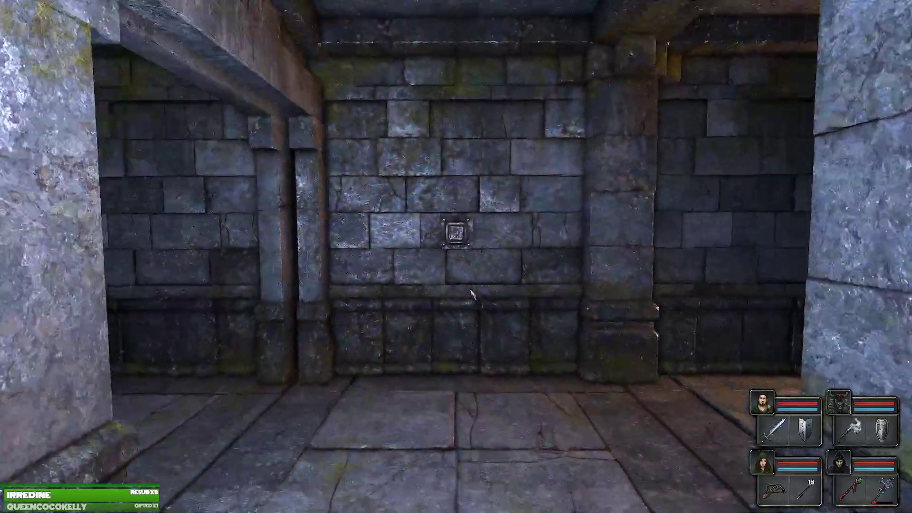
{"action": "key", "text": "q"}
Check the map, then walk down the stairs and along the riveted metal corridor.
{"action": "key", "text": "Tab"}
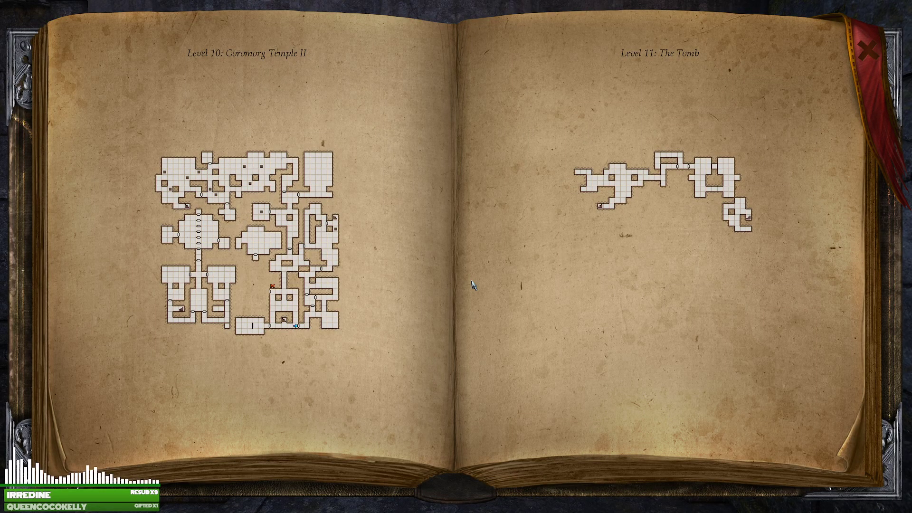
{"action": "key", "text": "Tab"}
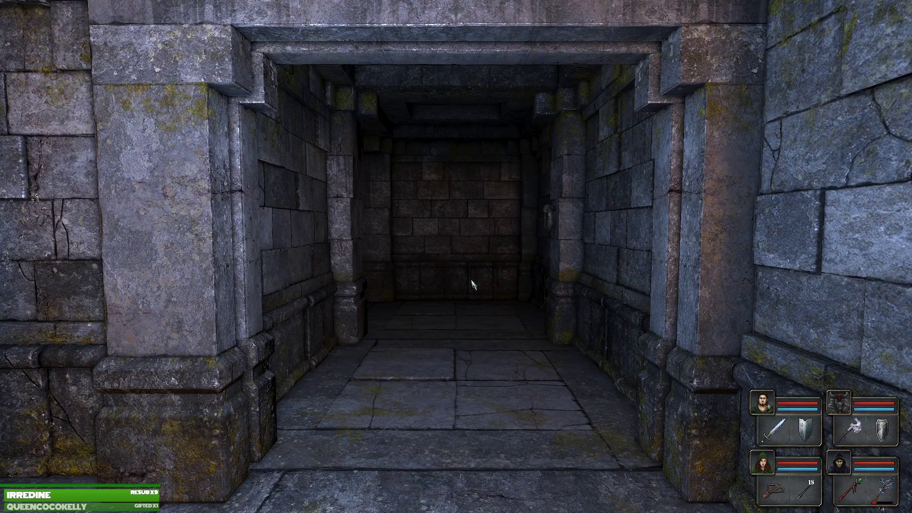
{"action": "key", "text": "q"}
{"action": "key", "text": "e"}
{"action": "key", "text": "e"}
{"action": "key", "text": "w"}
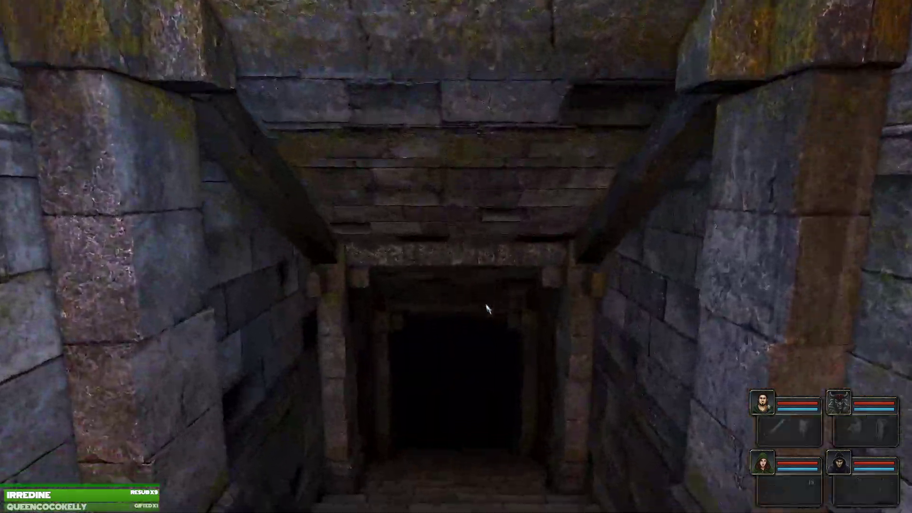
{"action": "key", "text": "w"}
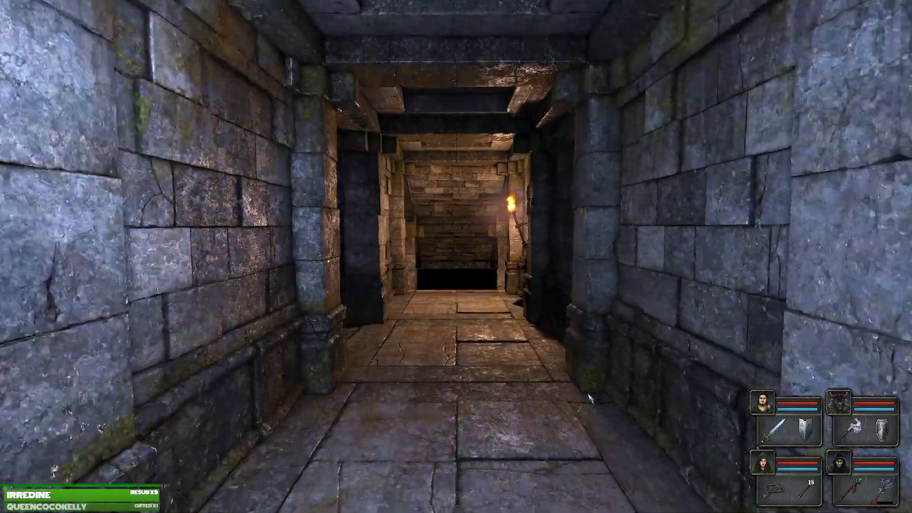
{"action": "key", "text": "w"}
{"action": "key", "text": "w"}
{"action": "key", "text": "w"}
{"action": "key", "text": "w"}
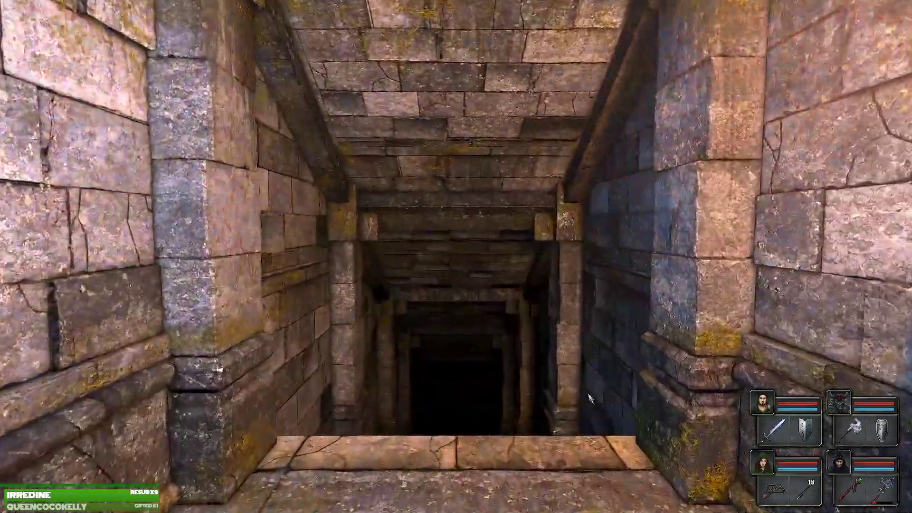
Descend the next stairs, check the new level's map, and step over to face the wall torch.
{"action": "key", "text": "Tab"}
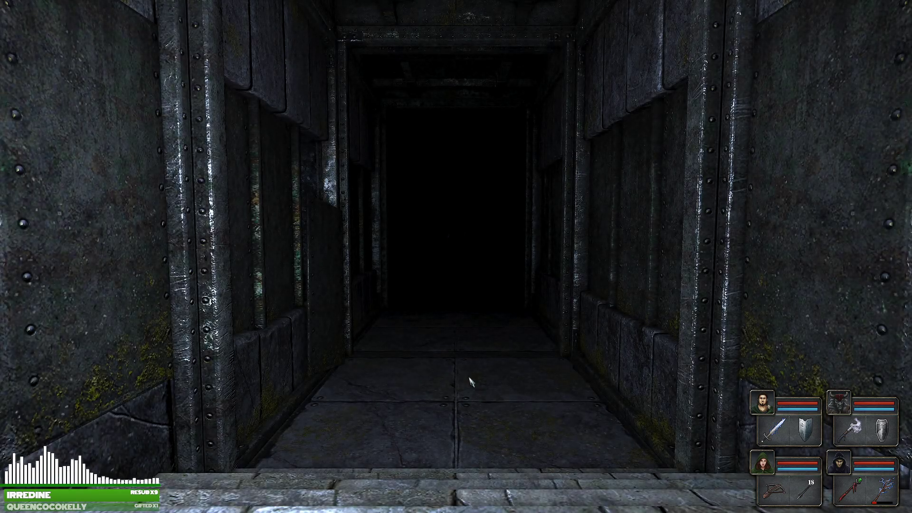
{"action": "key", "text": "q"}
{"action": "key", "text": "w"}
{"action": "key", "text": "w"}
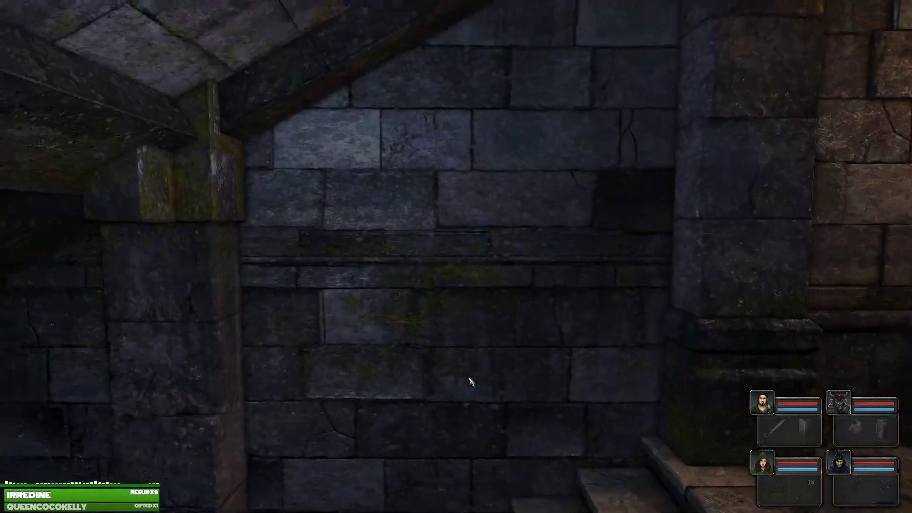
{"action": "key", "text": "Tab"}
{"action": "key", "text": "Tab"}
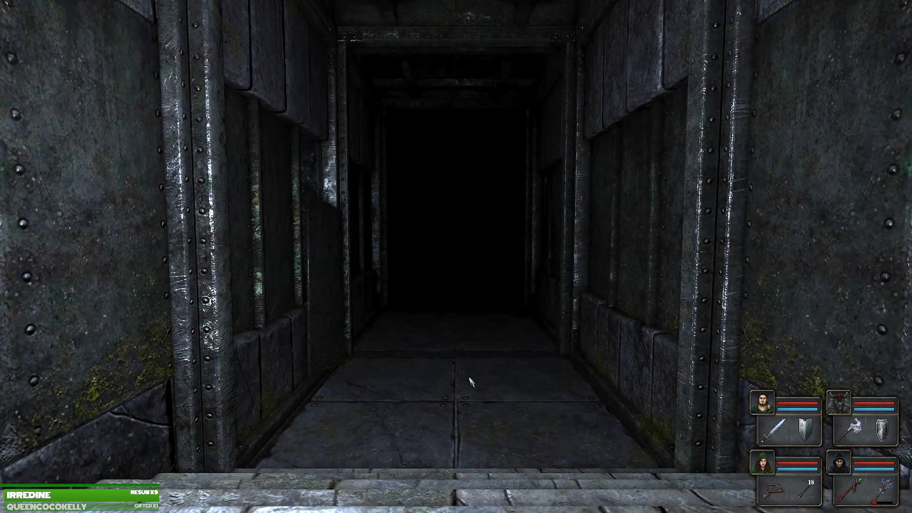
{"action": "key", "text": "Tab"}
{"action": "key", "text": "Tab"}
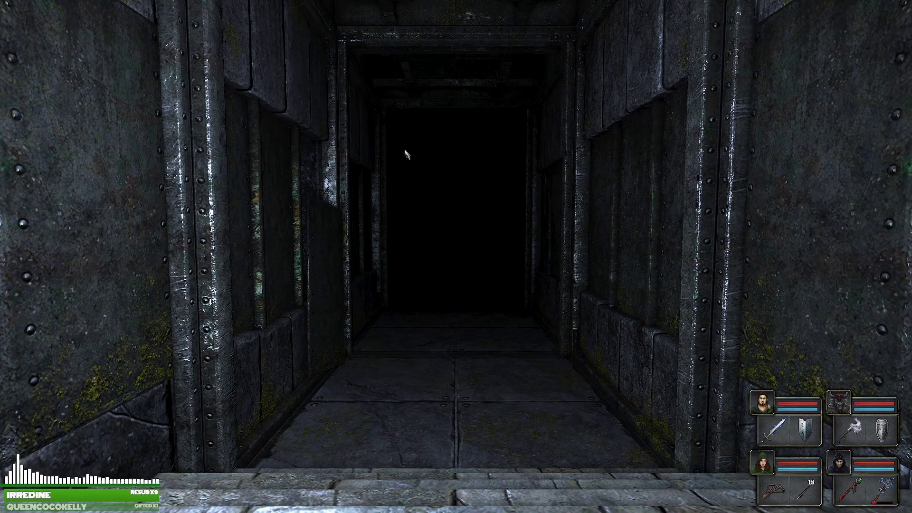
{"action": "key", "text": "w"}
{"action": "key", "text": "w"}
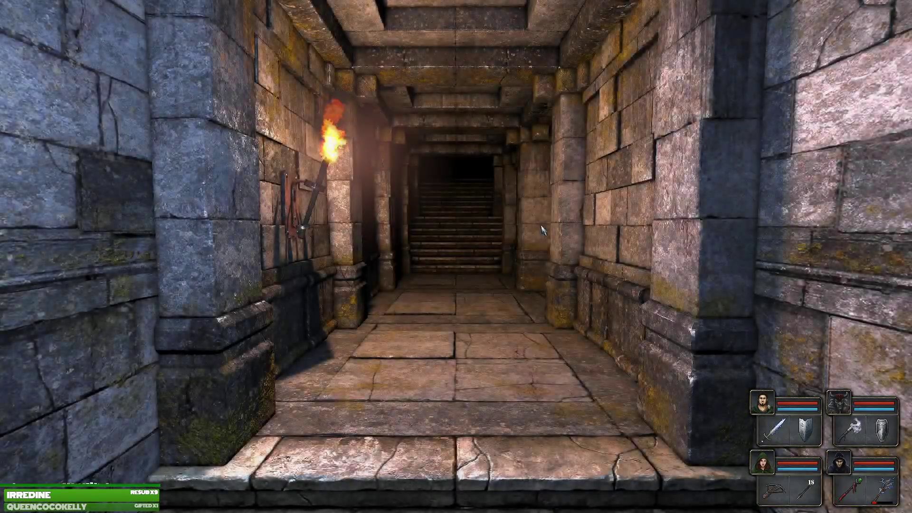
{"action": "key", "text": "w"}
{"action": "key", "text": "w"}
{"action": "key", "text": "w"}
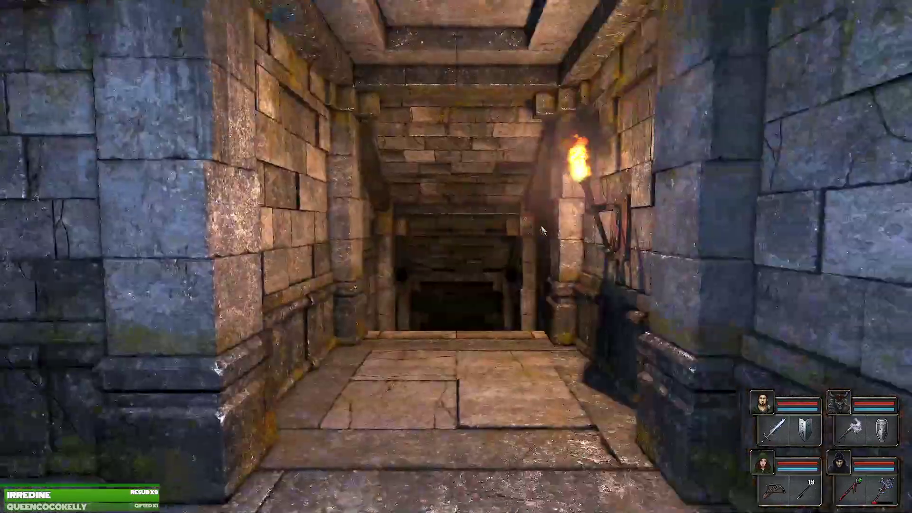
{"action": "key", "text": "e"}
{"action": "key", "text": "d"}
{"action": "key", "text": "d"}
Take the wall torch and pick up the scroll from the nearby alcove shelf.
{"action": "left_click", "coordinate": [456, 215]}
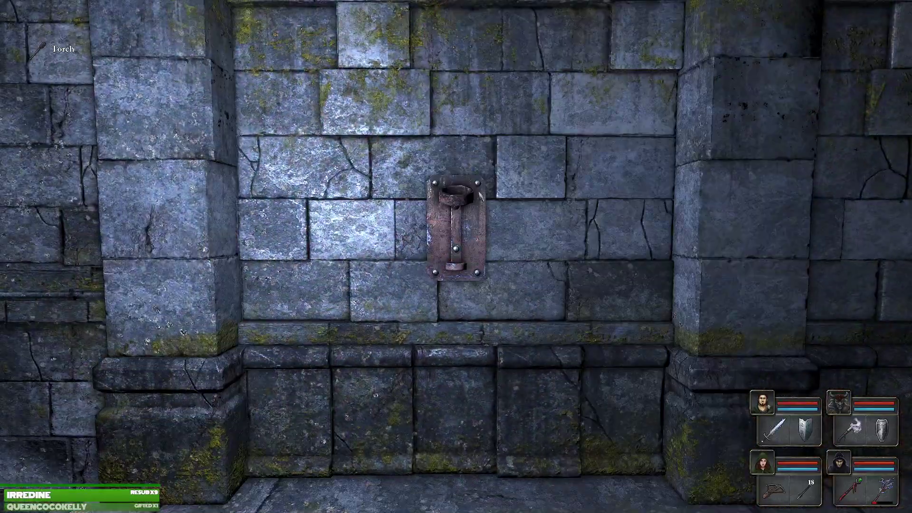
{"action": "key", "text": "q"}
{"action": "key", "text": "q"}
{"action": "key", "text": "q"}
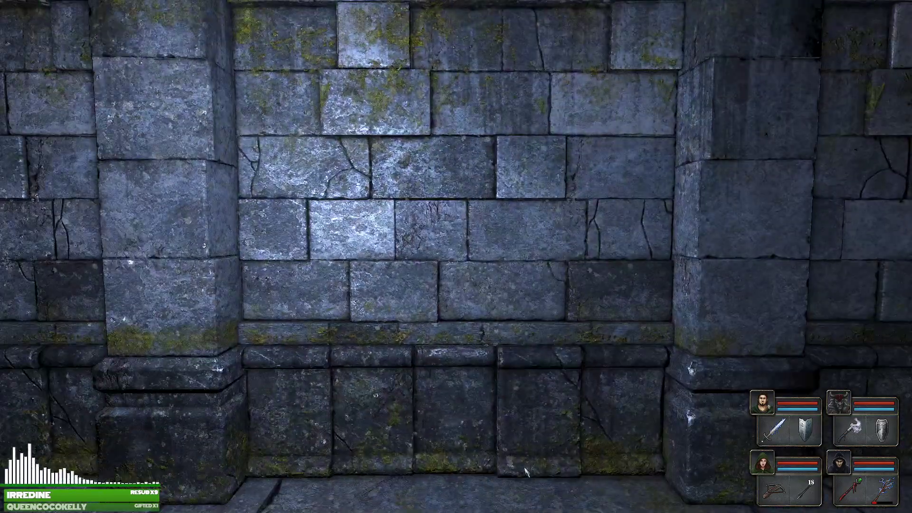
{"action": "key", "text": "q"}
{"action": "key", "text": "w"}
{"action": "key", "text": "w"}
{"action": "key", "text": "w"}
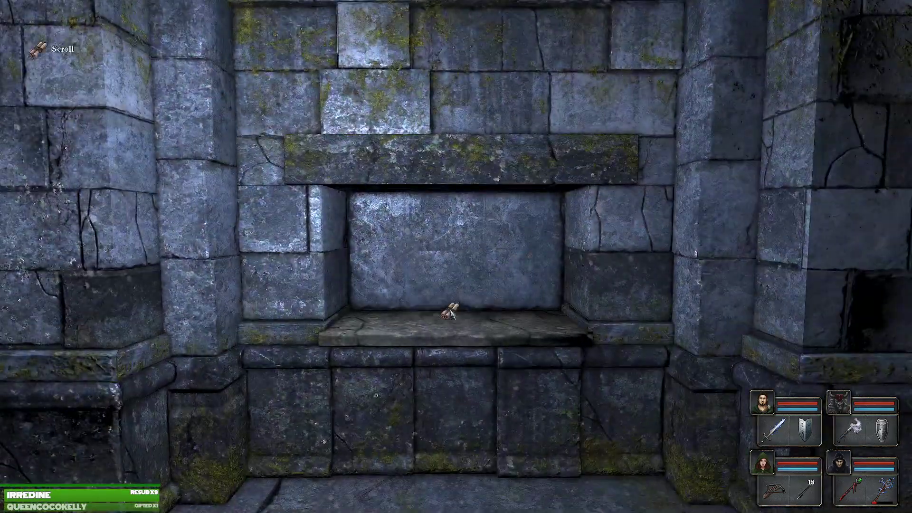
{"action": "left_click", "coordinate": [438, 302]}
{"action": "key", "text": "s"}
{"action": "key", "text": "w"}
{"action": "key", "text": "w"}
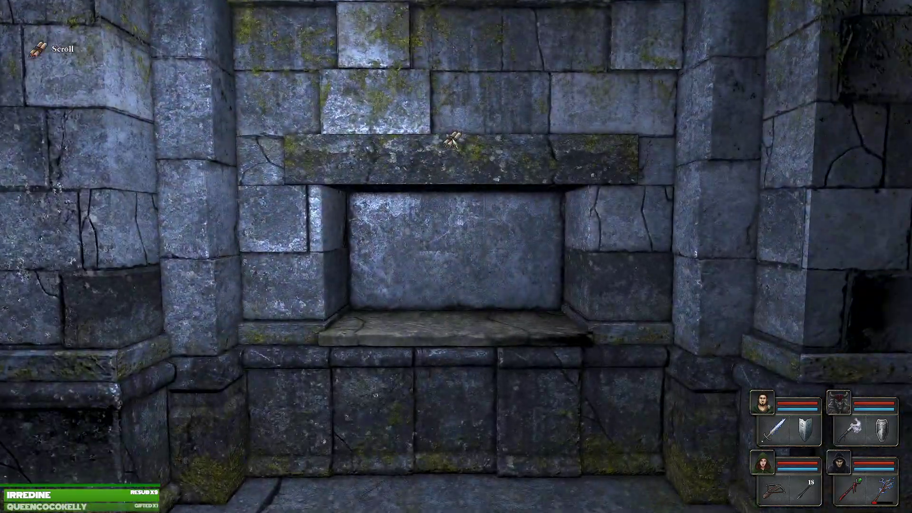
Put the scroll in the inventory and read its note that the level is sealed.
{"action": "key", "text": "1"}
{"action": "left_click", "coordinate": [816, 184]}
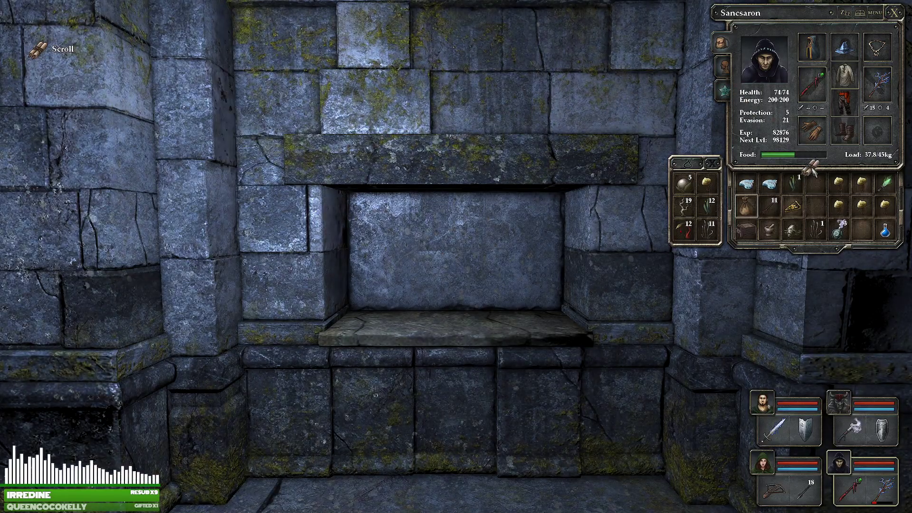
{"action": "left_click", "coordinate": [862, 229]}
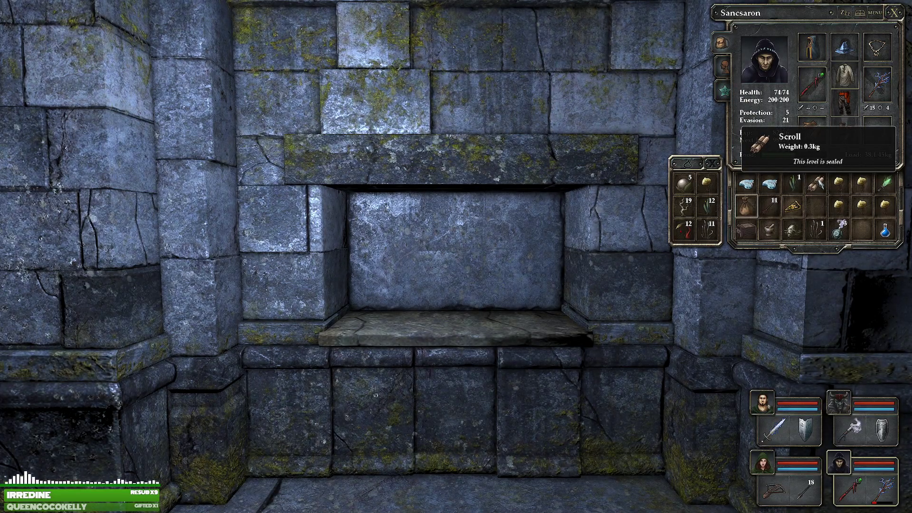
{"action": "key", "text": "q"}
{"action": "key", "text": "q"}
{"action": "key", "text": "e"}
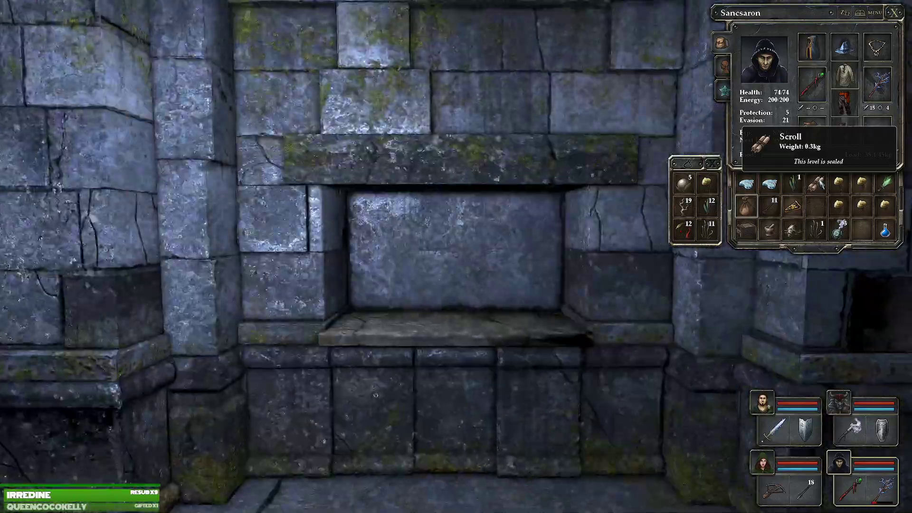
{"action": "key", "text": "e"}
Return the scroll to the alcove shelf, close the inventory, and open the automap.
{"action": "left_click", "coordinate": [815, 183]}
{"action": "key", "text": "q"}
{"action": "left_click", "coordinate": [542, 310]}
{"action": "key", "text": "q"}
{"action": "key", "text": "q"}
{"action": "key", "text": "q"}
{"action": "key", "text": "q"}
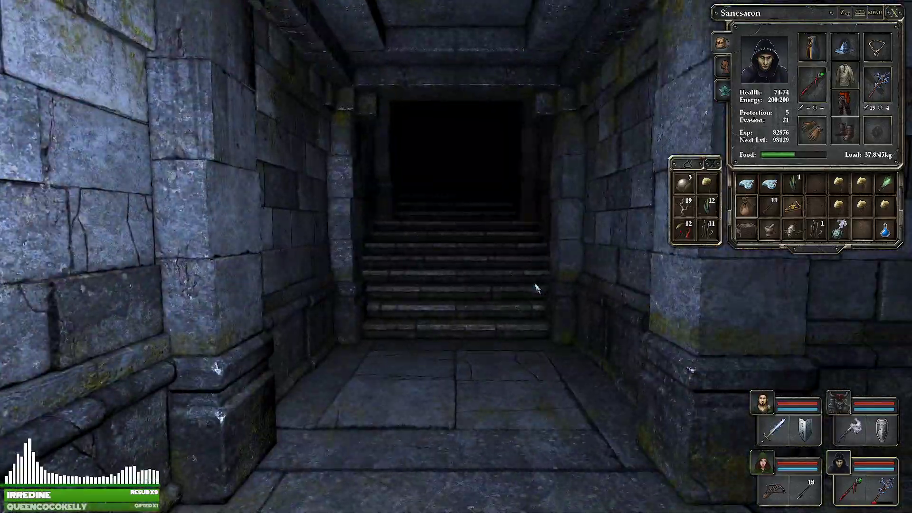
{"action": "key", "text": "1"}
{"action": "key", "text": "e"}
{"action": "key", "text": "e"}
{"action": "key", "text": "w"}
{"action": "key", "text": "e"}
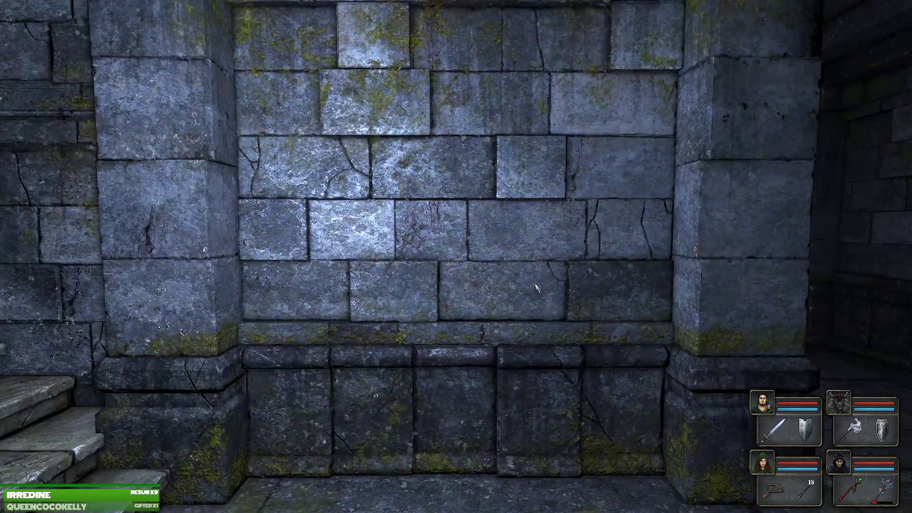
{"action": "key", "text": "Tab"}
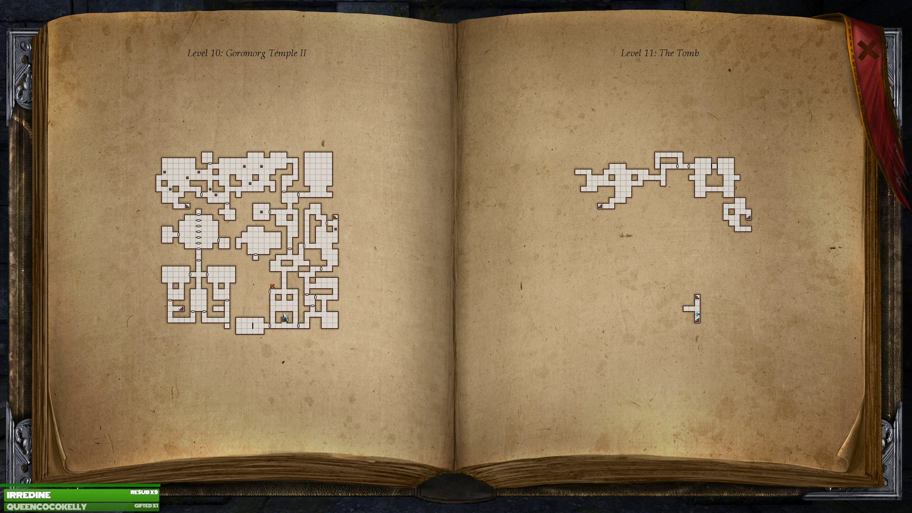
Close the automap and walk down the corridor to the alcove between the hooded statues.
{"action": "key", "text": "Tab"}
{"action": "key", "text": "q"}
{"action": "key", "text": "w"}
{"action": "key", "text": "w"}
{"action": "key", "text": "w"}
{"action": "key", "text": "e"}
{"action": "key", "text": "q"}
{"action": "key", "text": "q"}
{"action": "key", "text": "e"}
{"action": "key", "text": "w"}
Look up at the hooded statue and over at the scroll niche, then face the dark corridor.
{"action": "left_click_drag", "start_coordinate": [615, 235], "coordinate": [285, 357]}
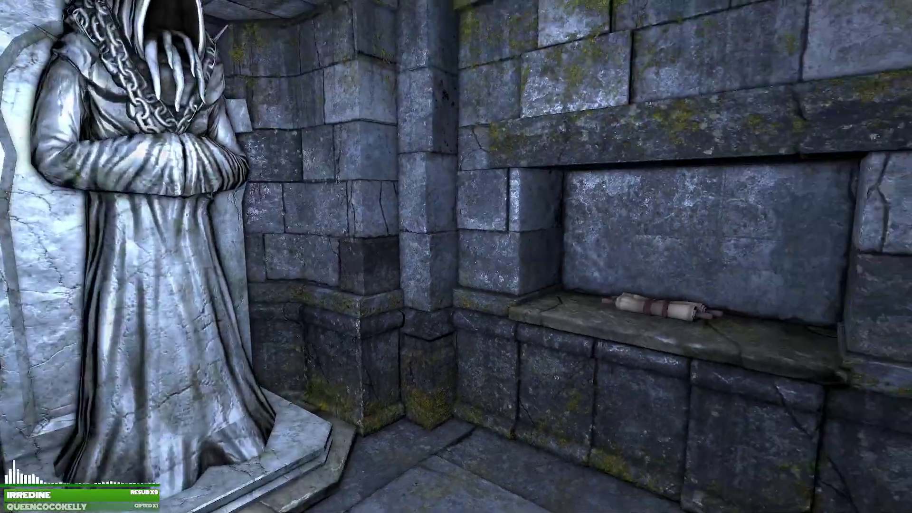
{"action": "left_click_drag", "start_coordinate": [457, 256], "coordinate": [213, 257]}
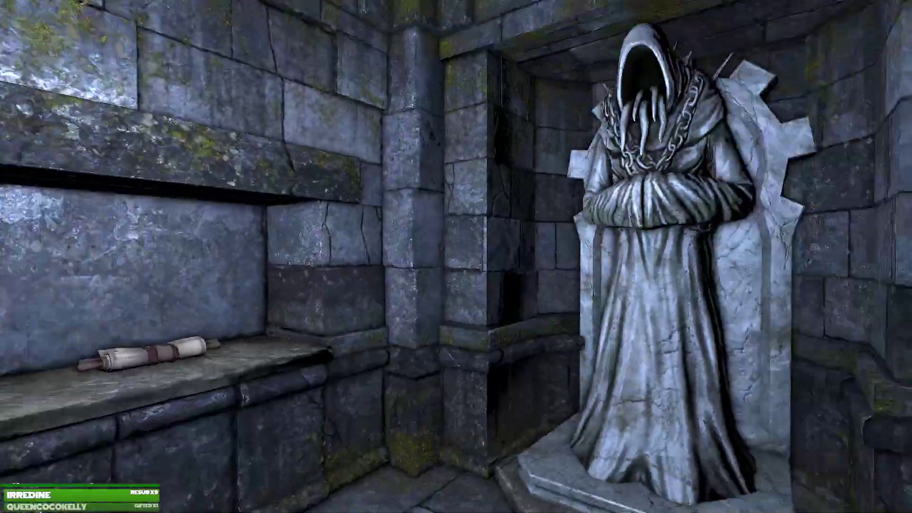
{"action": "key", "text": "q"}
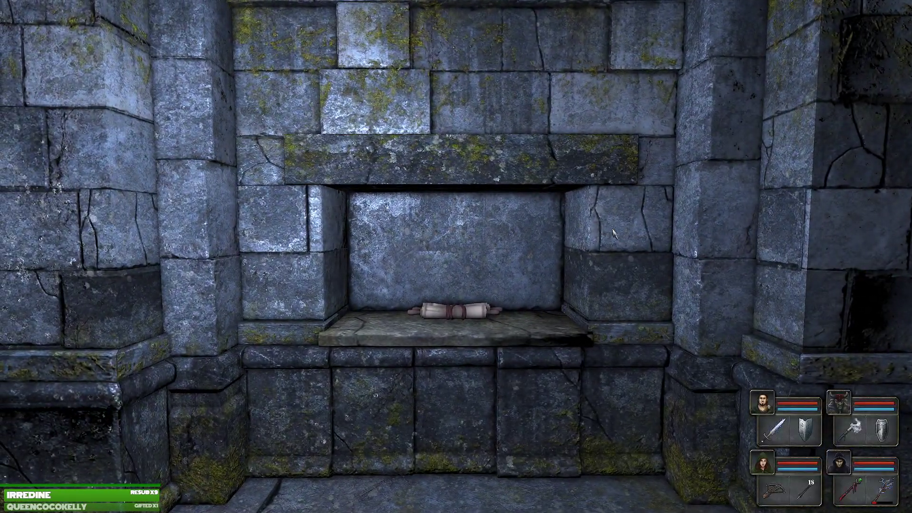
{"action": "key", "text": "e"}
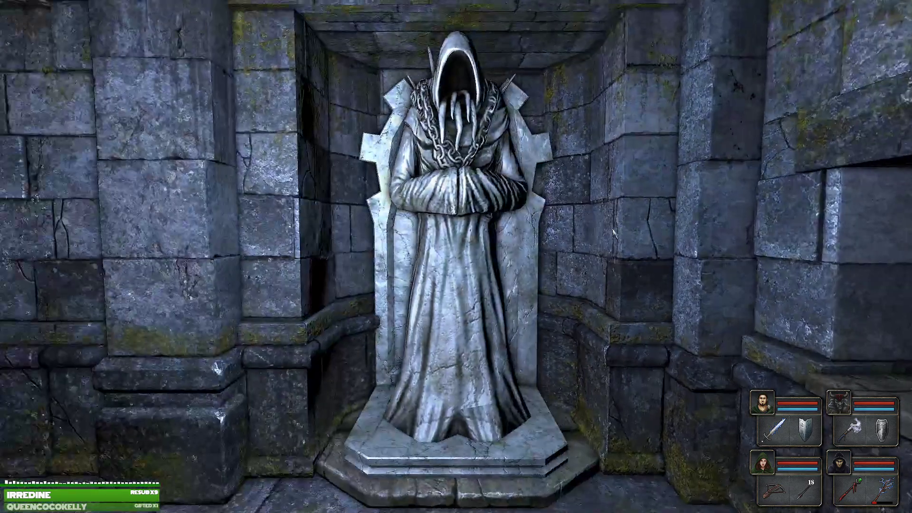
{"action": "key", "text": "e"}
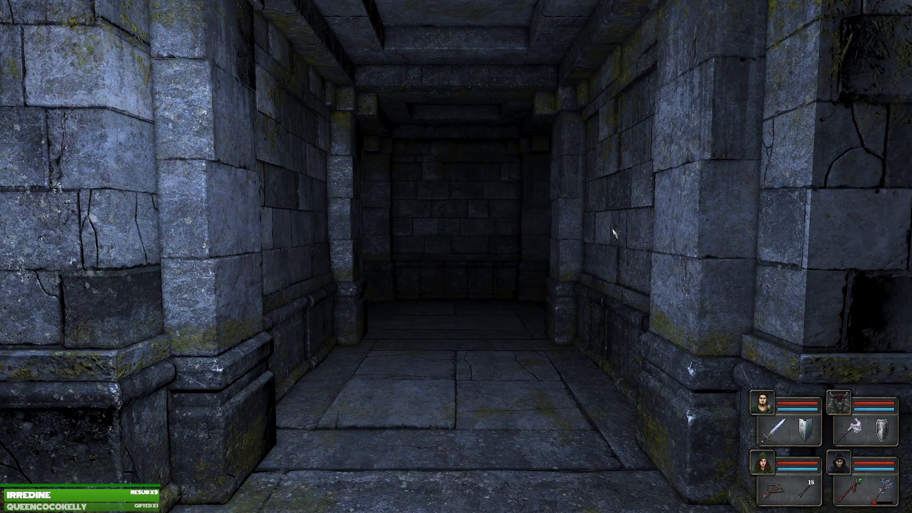
Walk down the dark corridor past the statue alcove to the end wall.
{"action": "key", "text": "w"}
{"action": "key", "text": "w"}
{"action": "key", "text": "q"}
{"action": "key", "text": "w"}
{"action": "key", "text": "e"}
{"action": "key", "text": "w"}
{"action": "key", "text": "w"}
{"action": "key", "text": "q"}
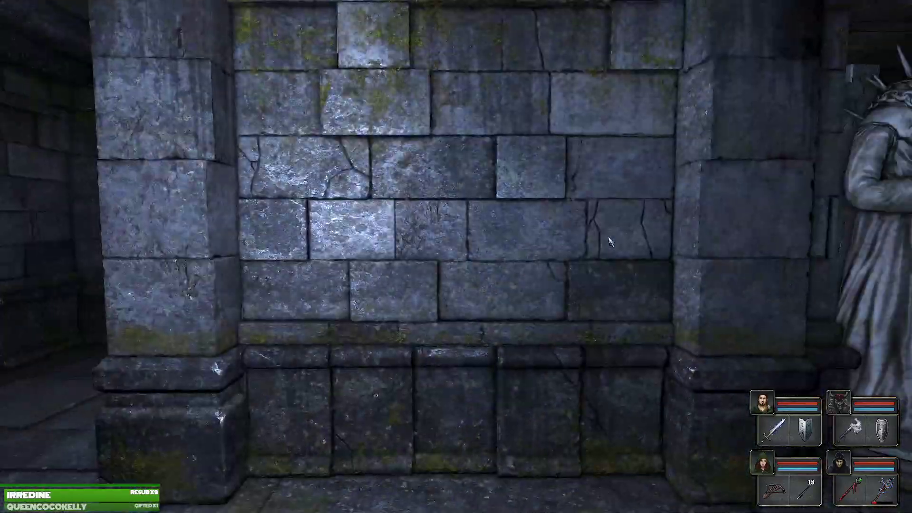
Turn into the stair corridor and continue forward to the staircase.
{"action": "key", "text": "e"}
{"action": "key", "text": "w"}
{"action": "key", "text": "q"}
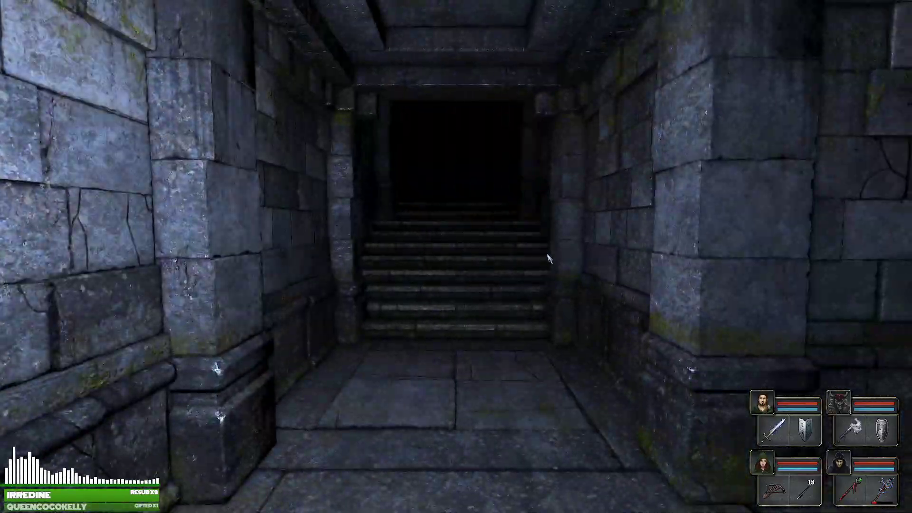
{"action": "key", "text": "w"}
{"action": "key", "text": "e"}
{"action": "key", "text": "e"}
{"action": "key", "text": "q"}
{"action": "key", "text": "e"}
{"action": "key", "text": "w"}
{"action": "key", "text": "w"}
{"action": "key", "text": "e"}
{"action": "key", "text": "w"}
{"action": "key", "text": "w"}
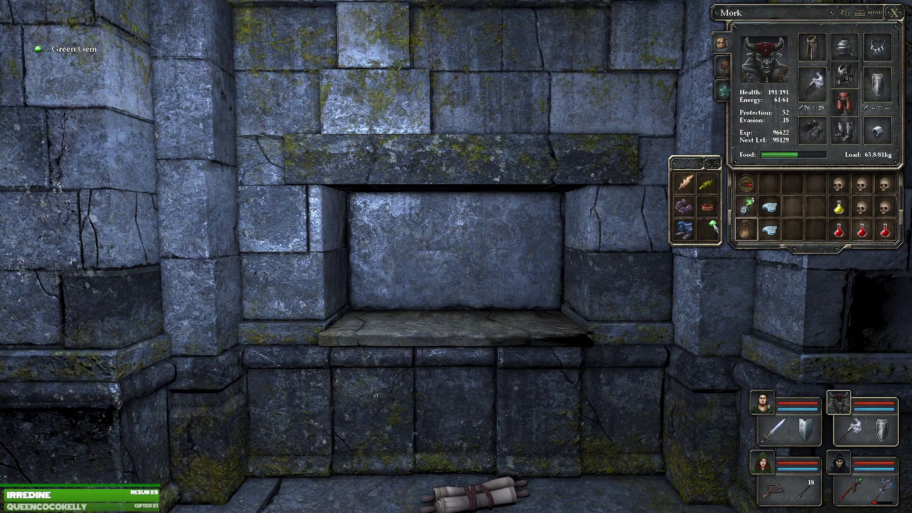
Glance at the chained statue, put the character sheet away, and head for the staircase.
{"action": "key", "text": "q"}
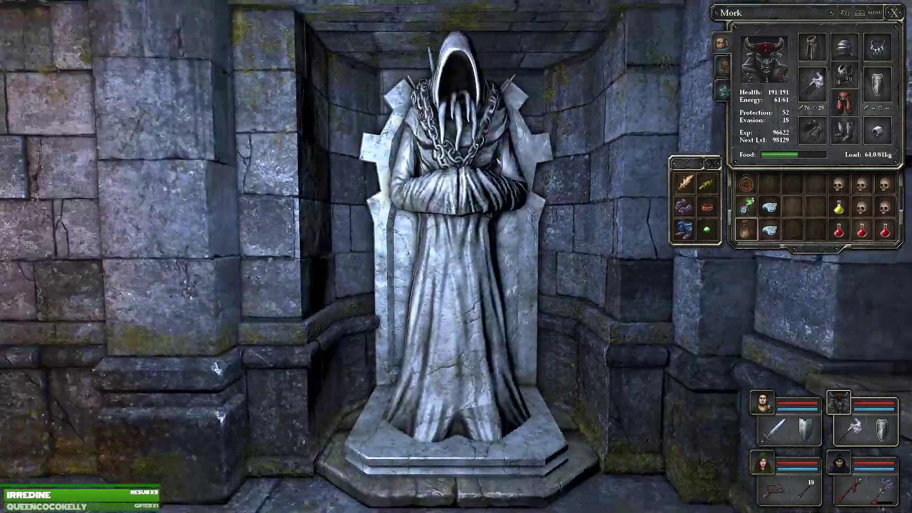
{"action": "key", "text": "q"}
{"action": "key", "text": "e"}
{"action": "key", "text": "e"}
{"action": "key", "text": "Escape"}
{"action": "key", "text": "e"}
{"action": "key", "text": "q"}
{"action": "key", "text": "q"}
{"action": "key", "text": "q"}
{"action": "key", "text": "q"}
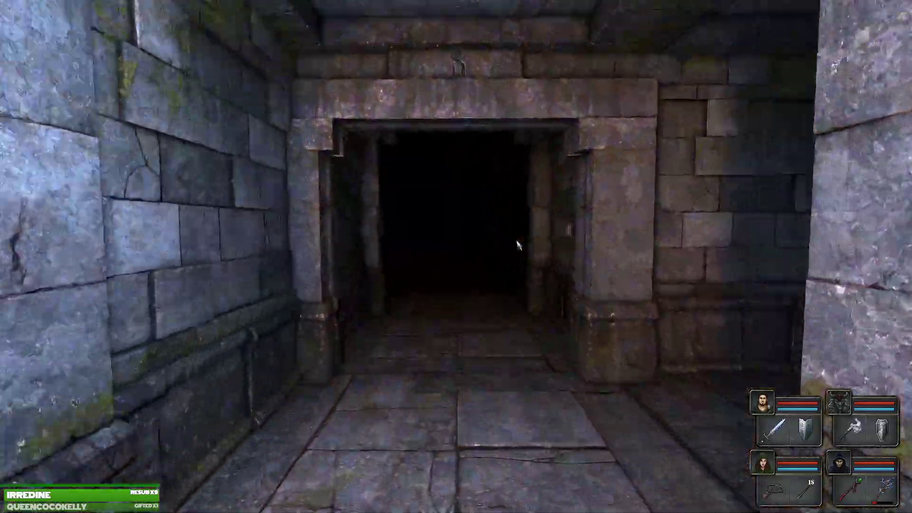
{"action": "key", "text": "w"}
{"action": "key", "text": "w"}
{"action": "key", "text": "w"}
{"action": "key", "text": "w"}
{"action": "key", "text": "w"}
{"action": "key", "text": "w"}
Descend a level, take the longsword from the alcove, and put the shield back in hand.
{"action": "left_click", "coordinate": [776, 427]}
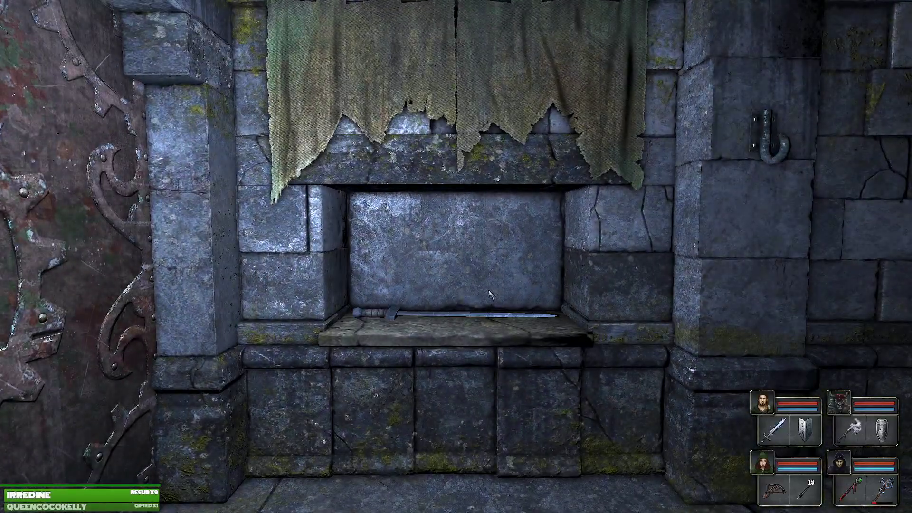
{"action": "left_click", "coordinate": [471, 312]}
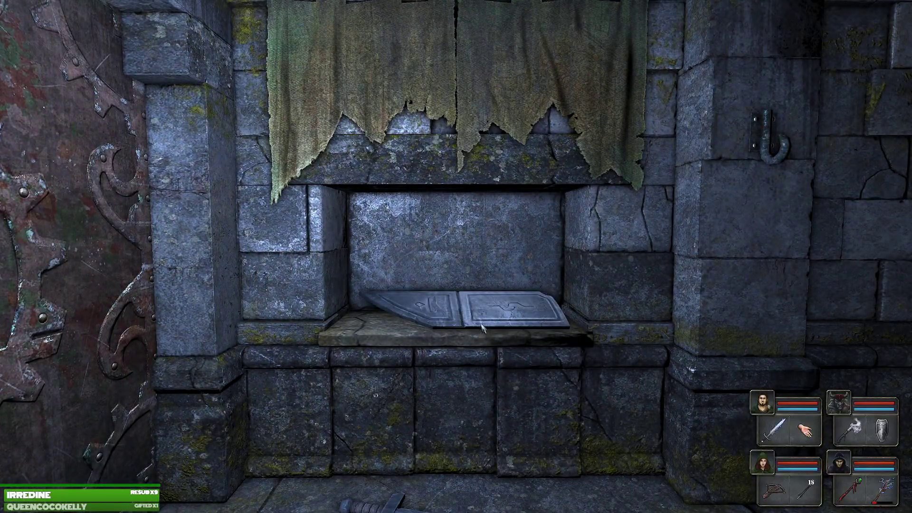
{"action": "left_click", "coordinate": [808, 428]}
Browse the character sheets of Mork, Yennica Whitefeather and Sancsaron, ending on Mork.
{"action": "right_click", "coordinate": [762, 403]}
{"action": "key", "text": "2"}
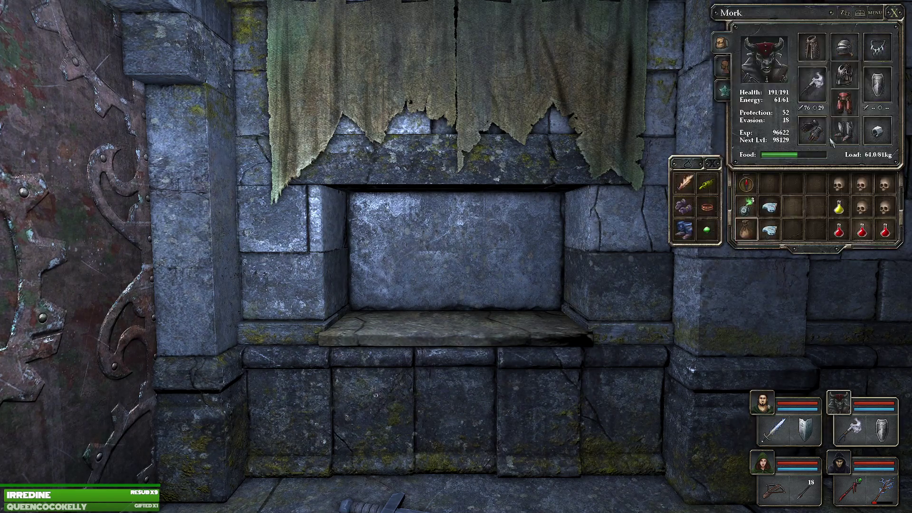
{"action": "key", "text": "3"}
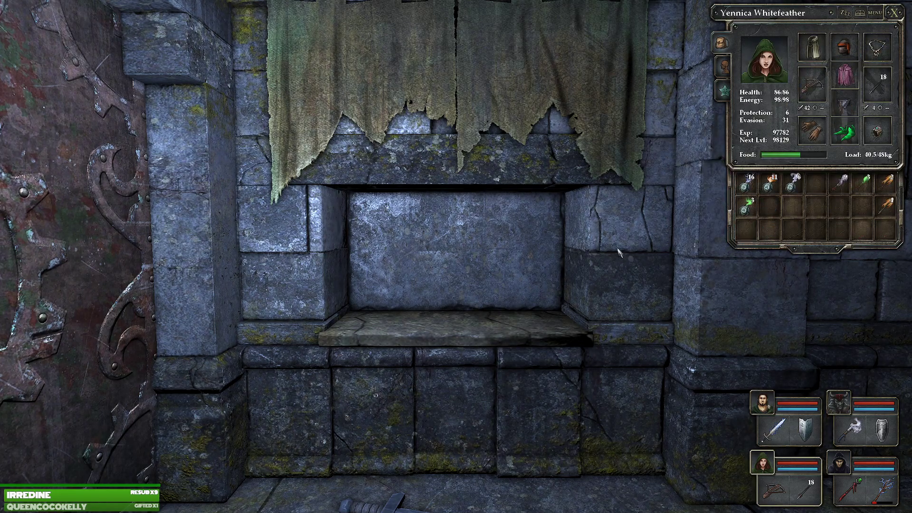
{"action": "key", "text": "4"}
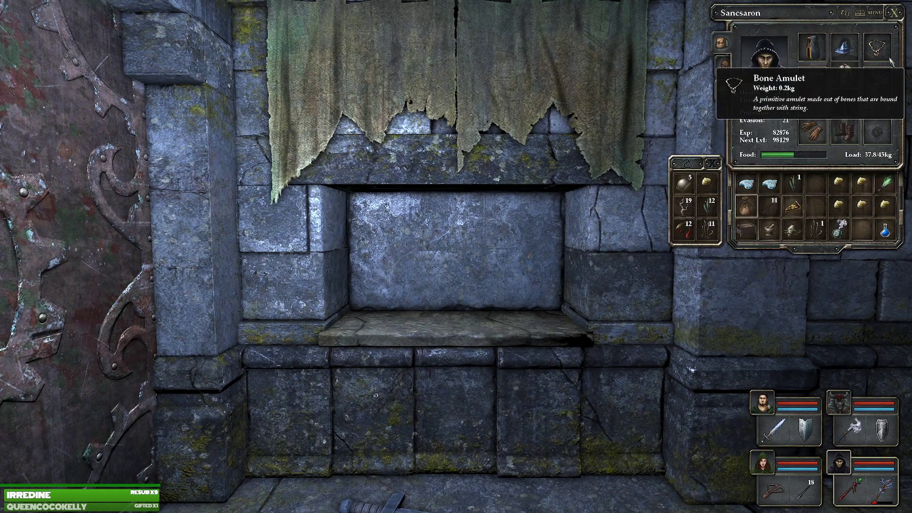
{"action": "key", "text": "3"}
{"action": "key", "text": "2"}
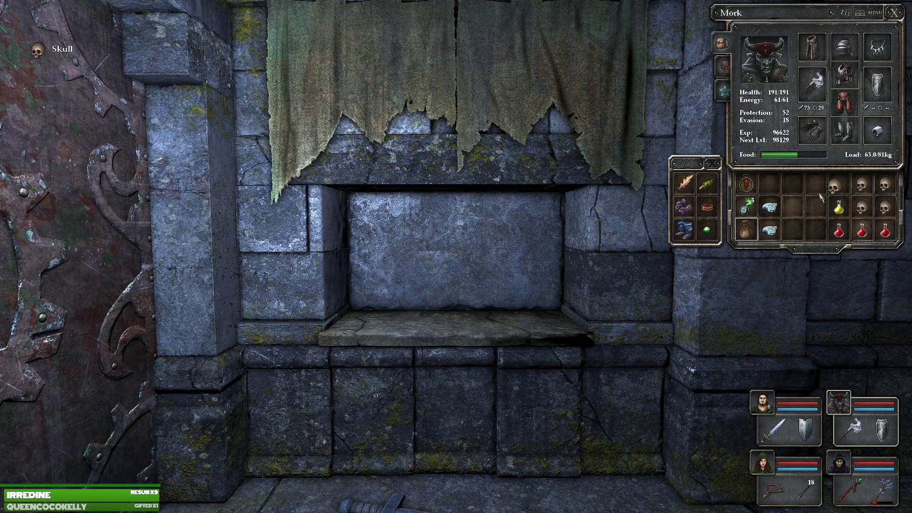
Set three skulls from Mork's pack onto the alcove shelf.
{"action": "left_click", "coordinate": [862, 184]}
{"action": "left_click", "coordinate": [518, 305]}
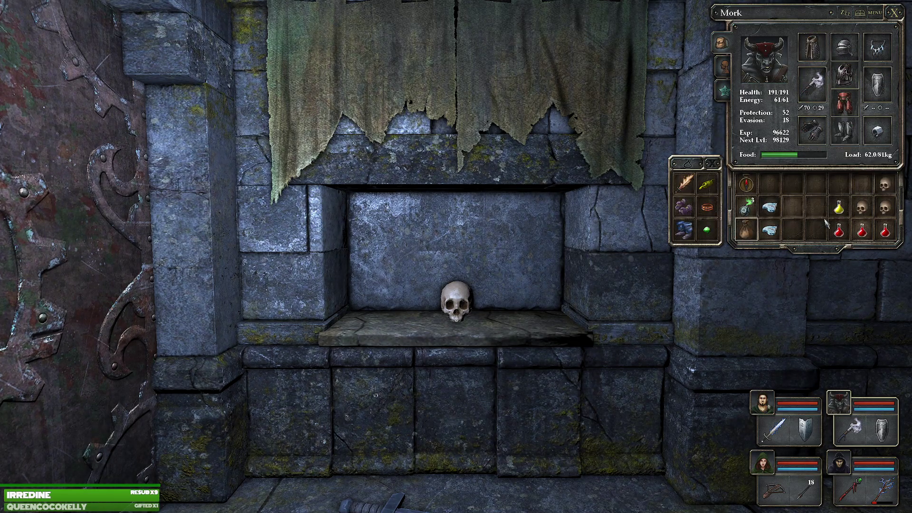
{"action": "left_click", "coordinate": [862, 207]}
{"action": "left_click", "coordinate": [456, 300]}
{"action": "left_click", "coordinate": [885, 207]}
{"action": "left_click", "coordinate": [457, 299]}
Collect the skulls from the shelf back into Mork's pack.
{"action": "left_click", "coordinate": [884, 184]}
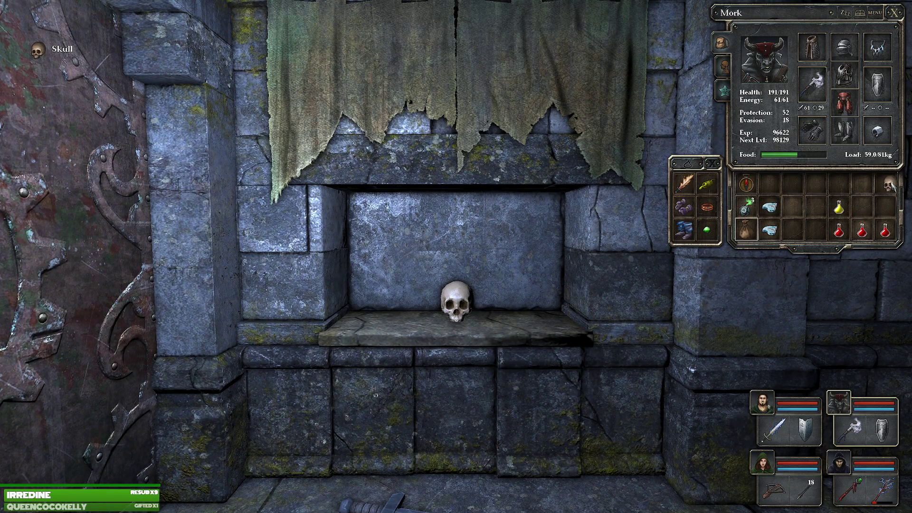
{"action": "left_click", "coordinate": [885, 185]}
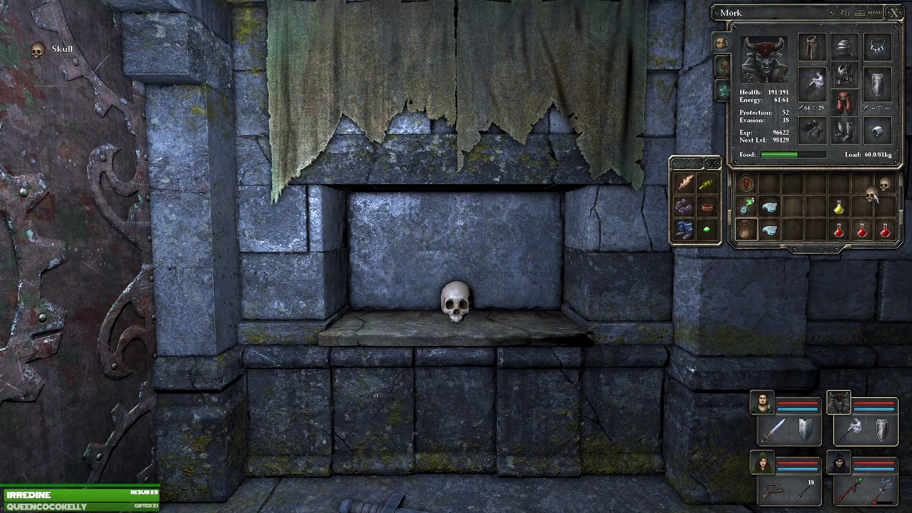
{"action": "left_click", "coordinate": [885, 208]}
{"action": "left_click", "coordinate": [456, 299]}
{"action": "left_click", "coordinate": [862, 185]}
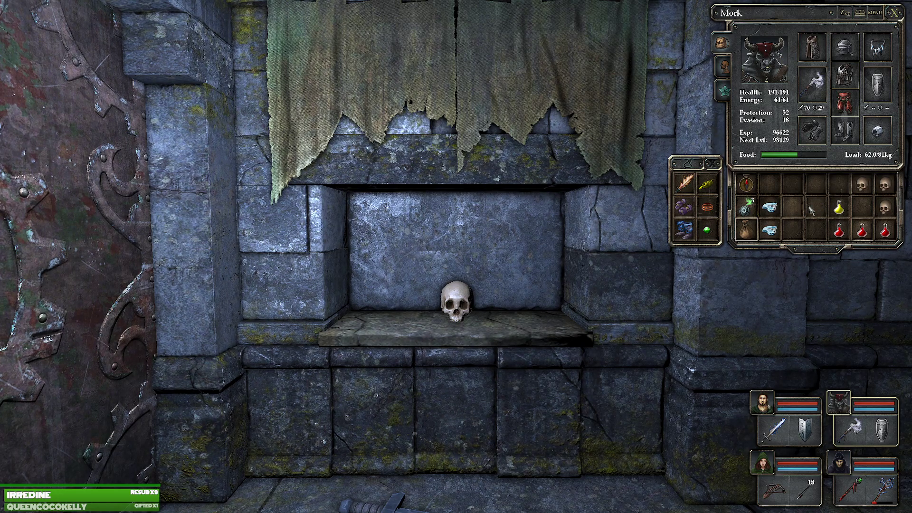
{"action": "left_click", "coordinate": [456, 299]}
{"action": "left_click", "coordinate": [862, 207]}
{"action": "left_click", "coordinate": [456, 300]}
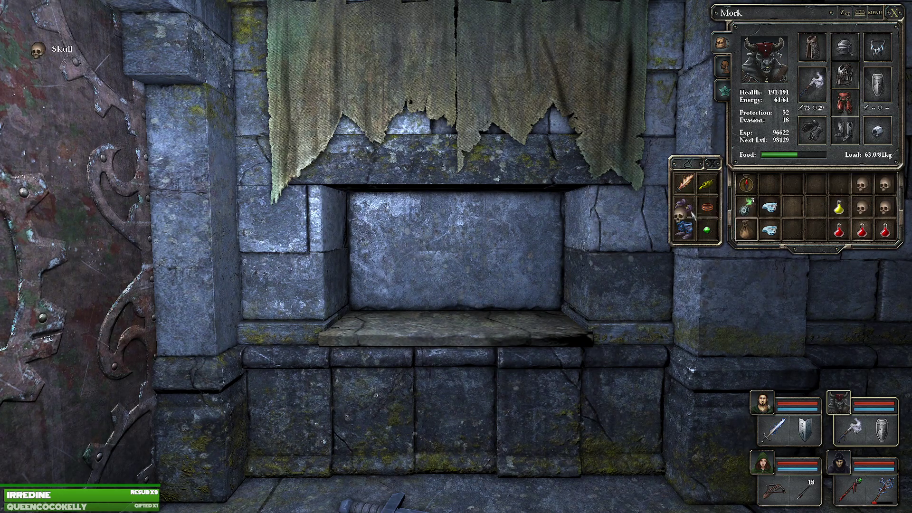
{"action": "left_click", "coordinate": [838, 185]}
Try another pack item on the alcove shelf, then put it away and close the inventory.
{"action": "left_click", "coordinate": [702, 208]}
{"action": "left_click", "coordinate": [460, 309]}
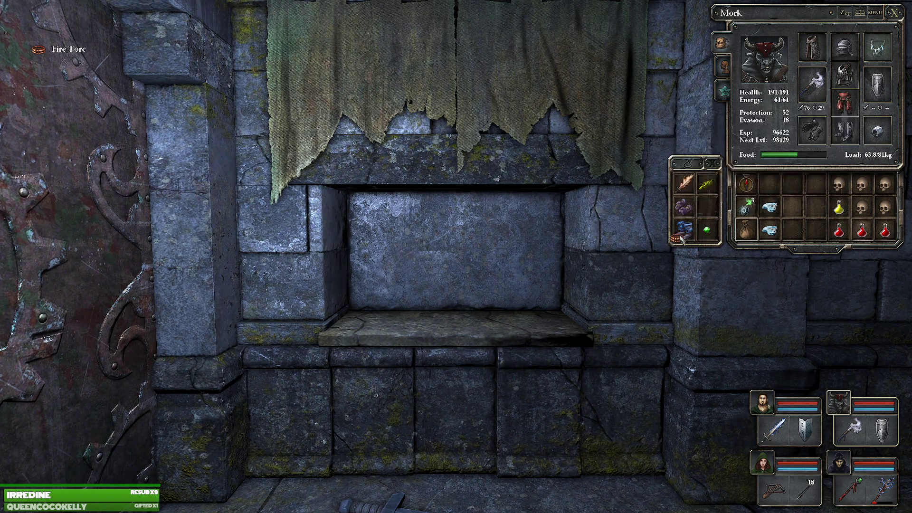
{"action": "left_click", "coordinate": [707, 207]}
{"action": "key", "text": "Escape"}
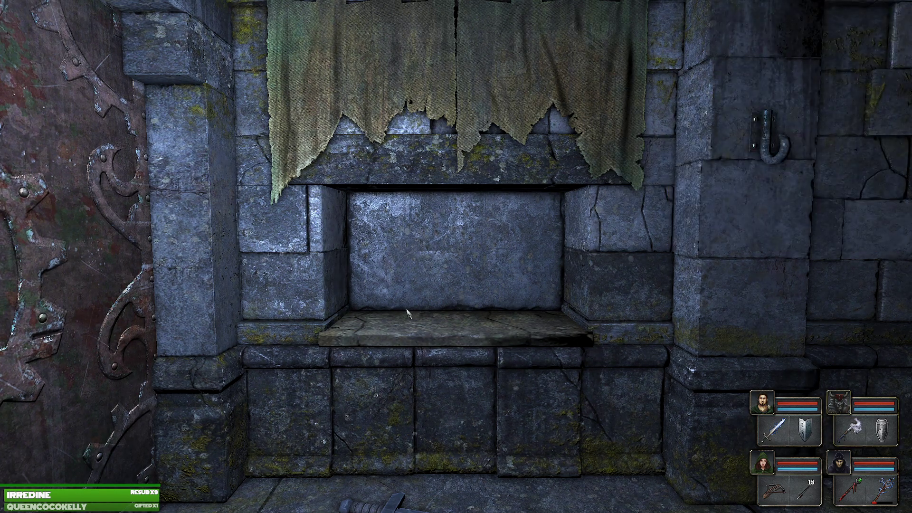
Reopen Mork's inventory and stow the Compass from the shelf in his pack.
{"action": "key", "text": "1"}
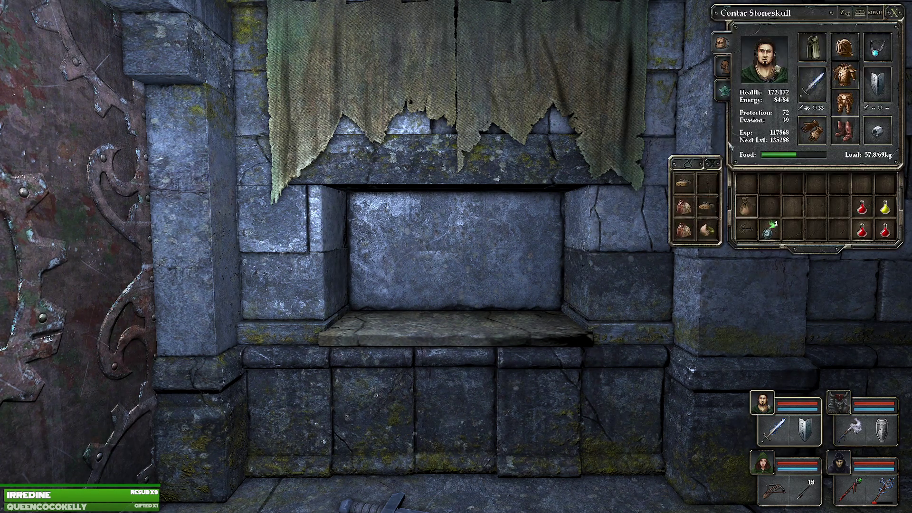
{"action": "key", "text": "2"}
{"action": "left_click", "coordinate": [497, 281]}
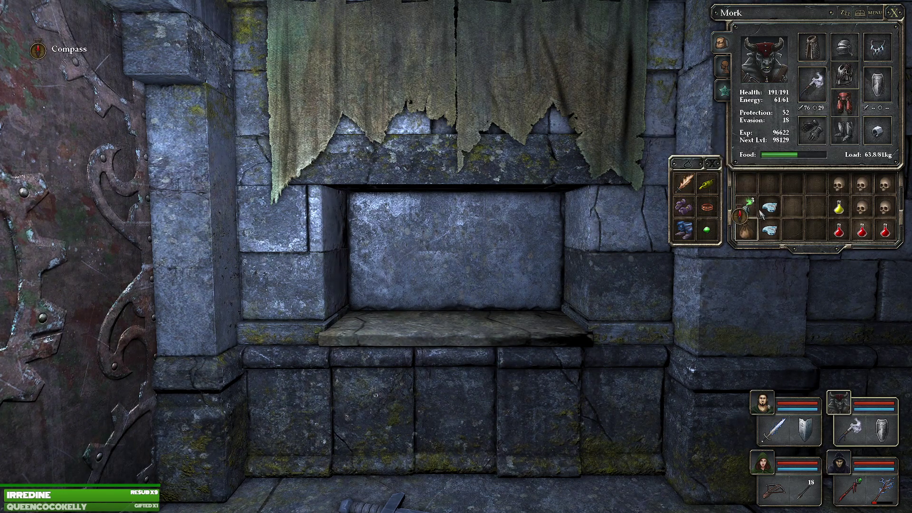
{"action": "left_click", "coordinate": [746, 184]}
In Sancsaron's pack, swap the Blueberry Pie, Milkreed and Frost Bomb, then test the Venom Edge on the shelf.
{"action": "key", "text": "3"}
{"action": "key", "text": "4"}
{"action": "left_click", "coordinate": [727, 182]}
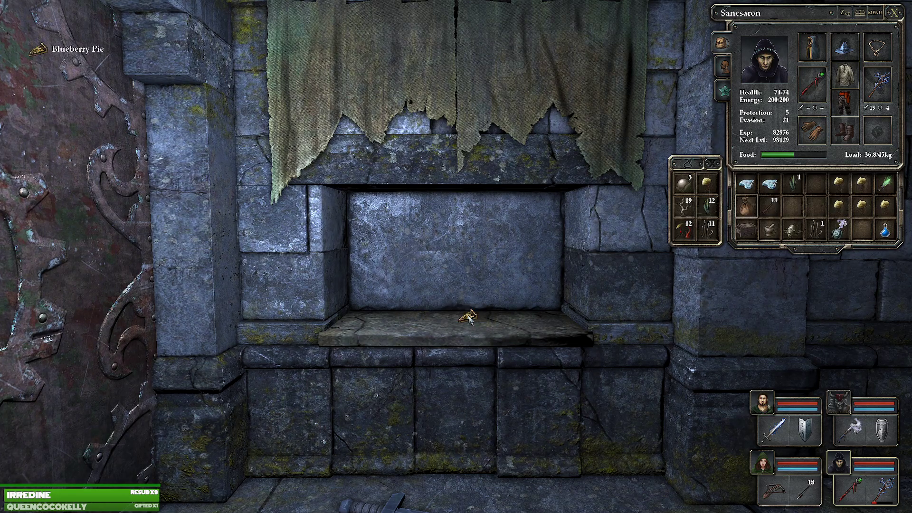
{"action": "left_click", "coordinate": [794, 206]}
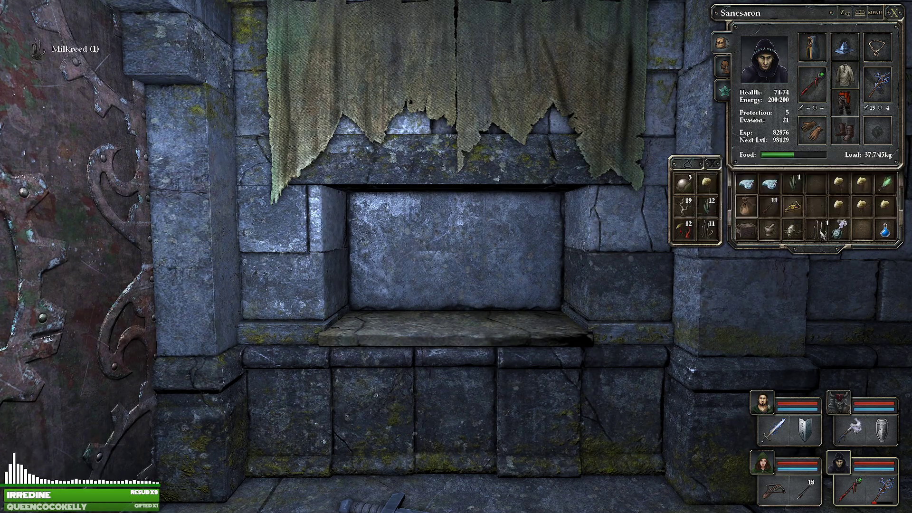
{"action": "left_click", "coordinate": [747, 230]}
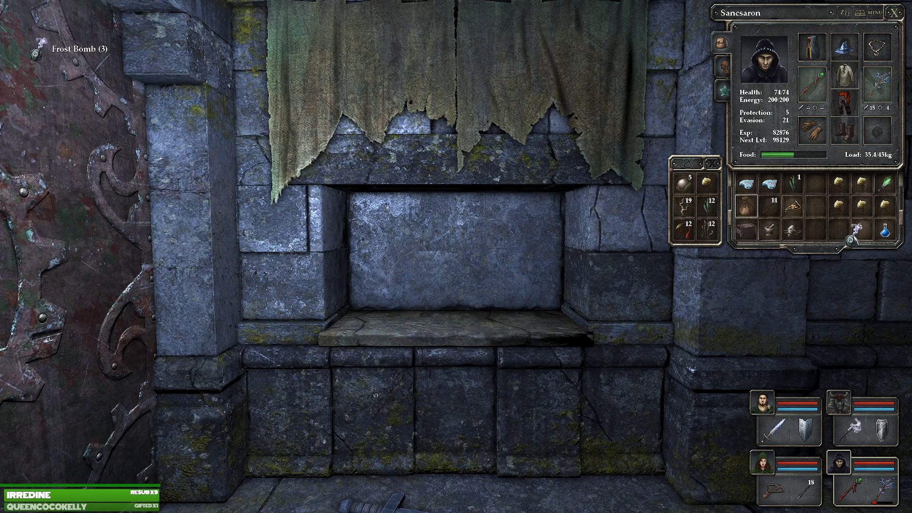
{"action": "left_click", "coordinate": [862, 230]}
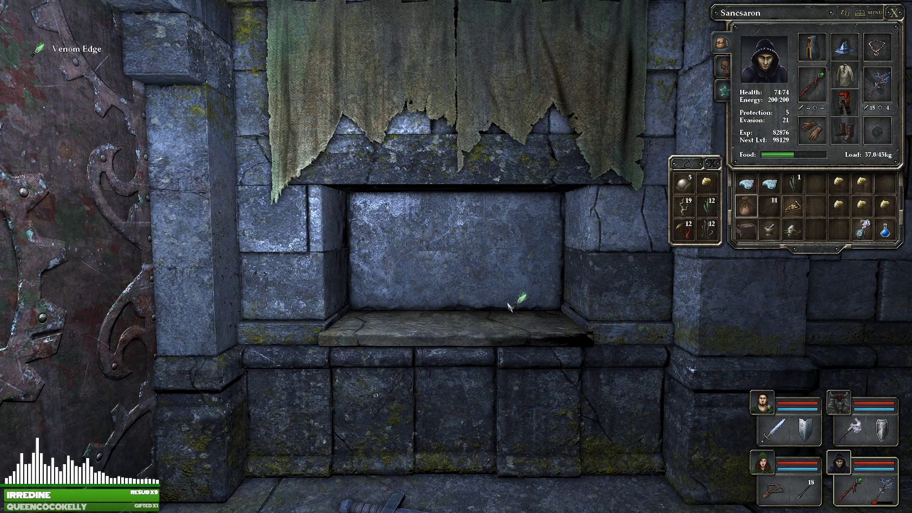
{"action": "left_click", "coordinate": [494, 314]}
{"action": "left_click", "coordinate": [456, 320]}
{"action": "left_click", "coordinate": [816, 184]}
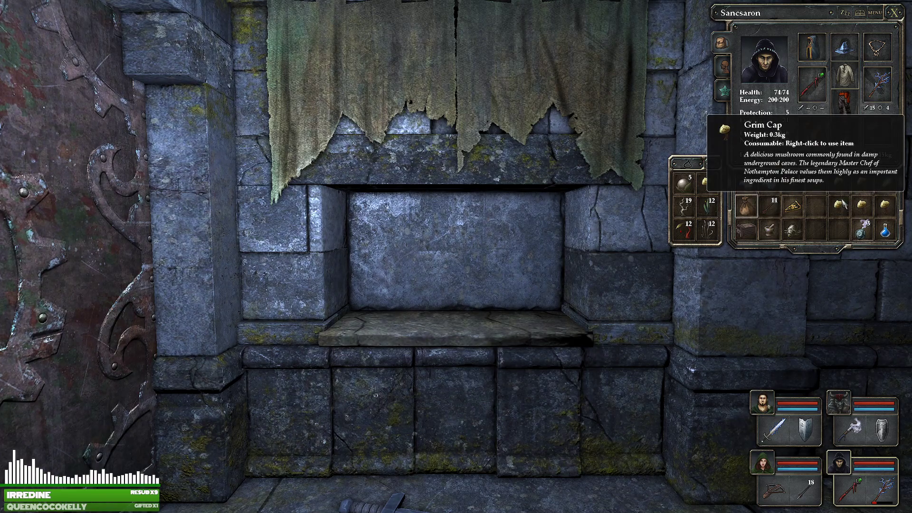
Try the Grim Cap, then set the Wooden Box on the shelf and take it back.
{"action": "left_click", "coordinate": [816, 184]}
{"action": "left_click", "coordinate": [834, 204]}
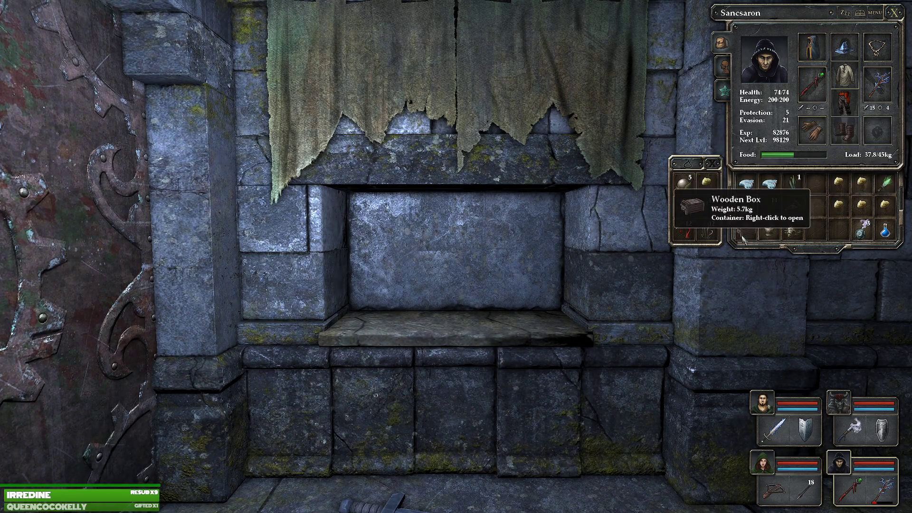
{"action": "left_click", "coordinate": [747, 230]}
{"action": "left_click", "coordinate": [460, 313]}
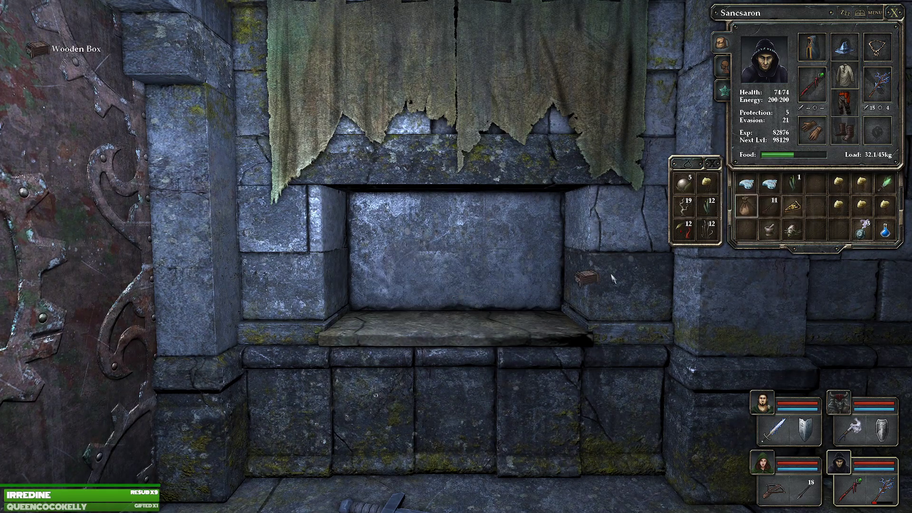
{"action": "left_click", "coordinate": [747, 231]}
Cycle through the champions' sheets, including Yennica's and Contar's, ending on Mork's inventory.
{"action": "key", "text": "Escape"}
{"action": "key", "text": "1"}
{"action": "key", "text": "2"}
{"action": "key", "text": "4"}
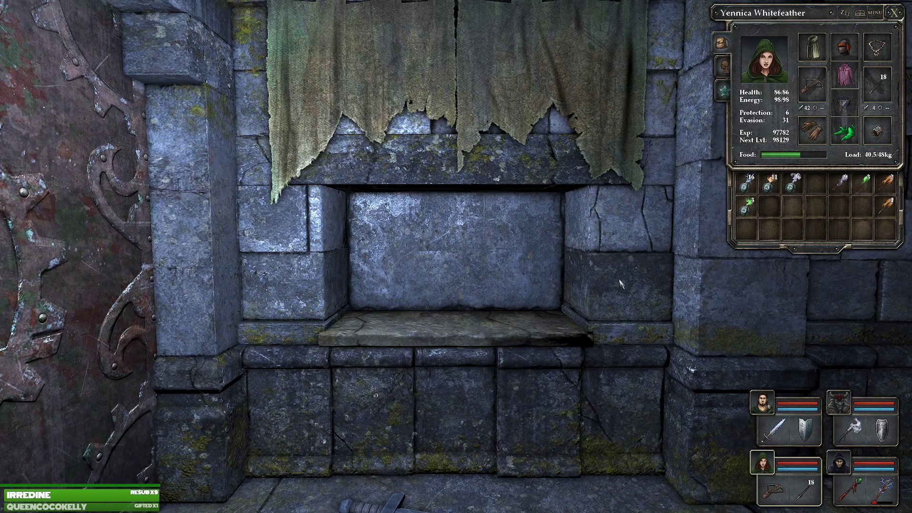
{"action": "key", "text": "Escape"}
{"action": "key", "text": "1"}
{"action": "key", "text": "2"}
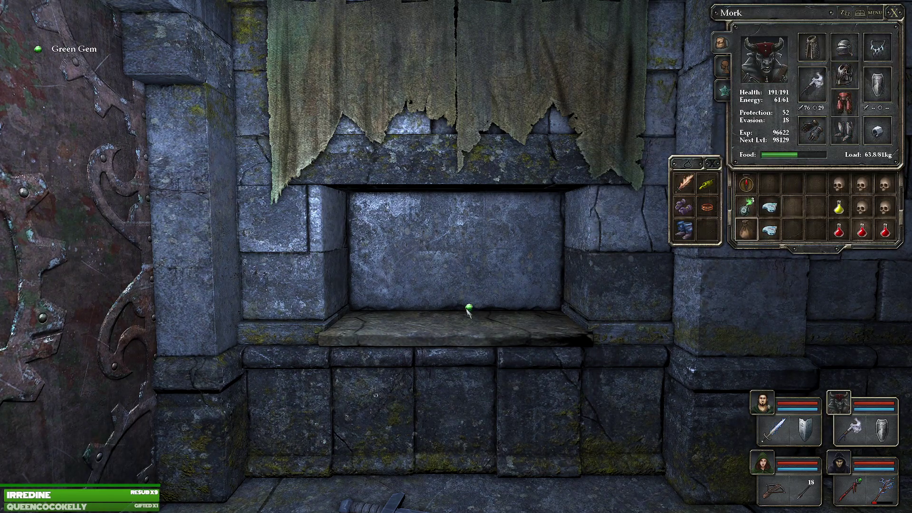
Close the character sheet and turn the party from the gear door to the corridor.
{"action": "key", "text": "q"}
{"action": "key", "text": "q"}
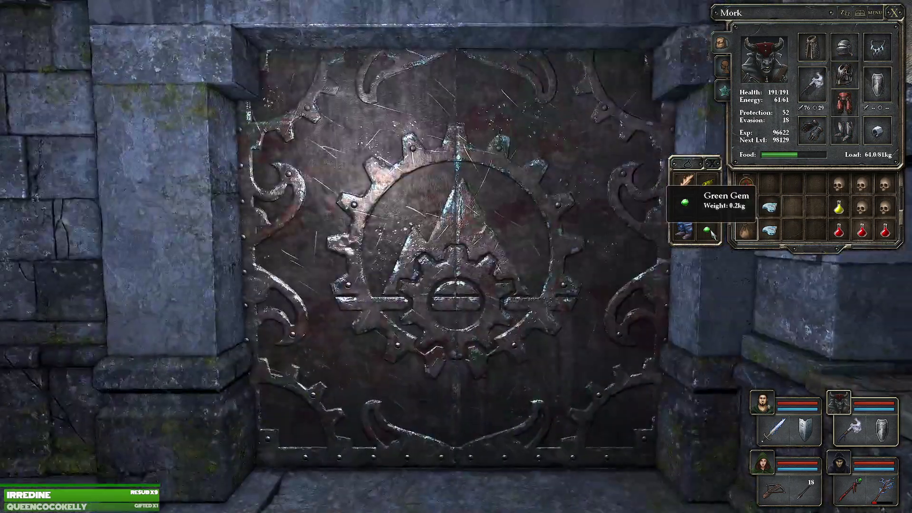
{"action": "key", "text": "Escape"}
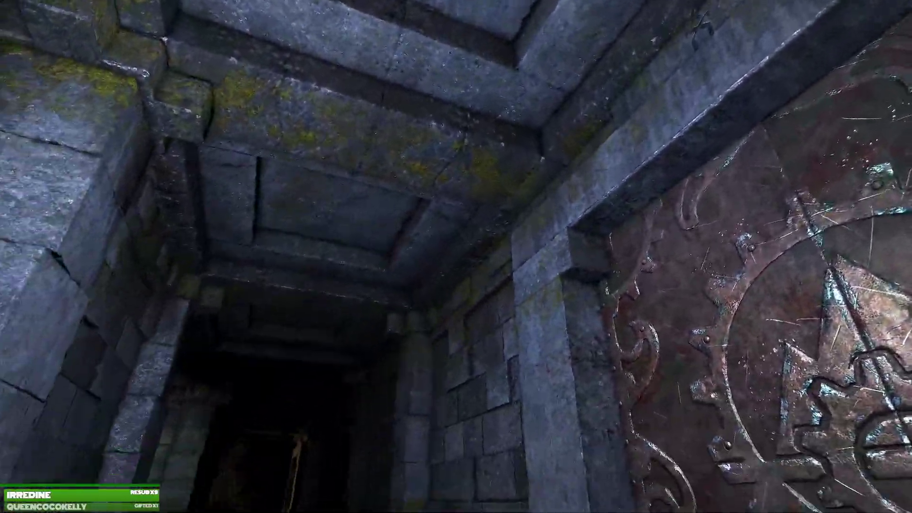
{"action": "key", "text": "q"}
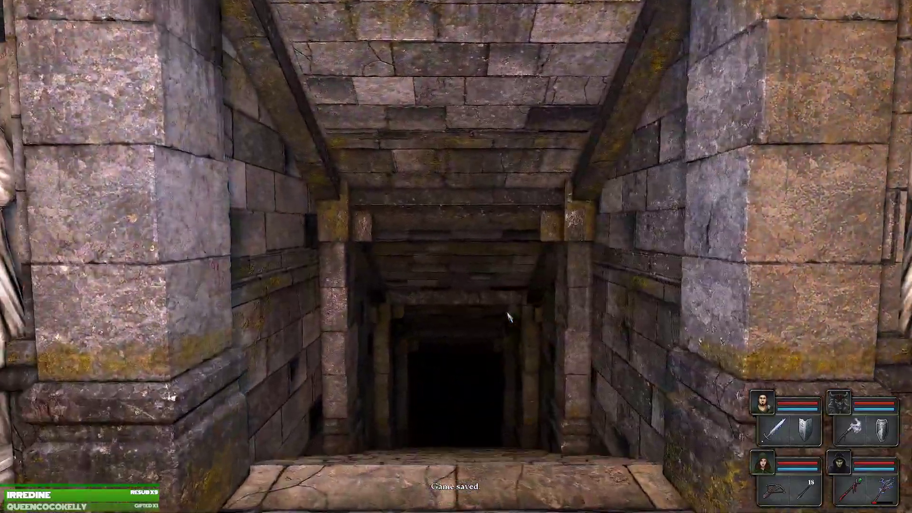
Walk down past the Prison plaque to the iron door and face its keyhole.
{"action": "key", "text": "w"}
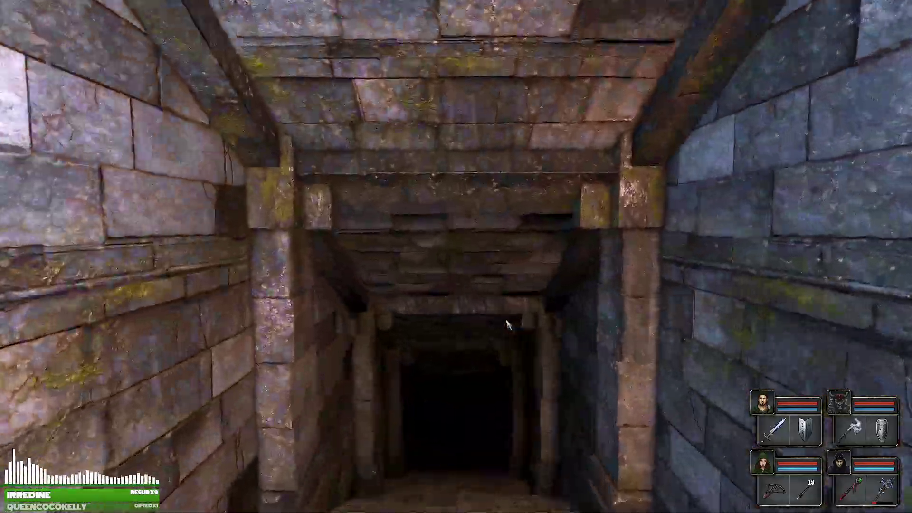
{"action": "key", "text": "w"}
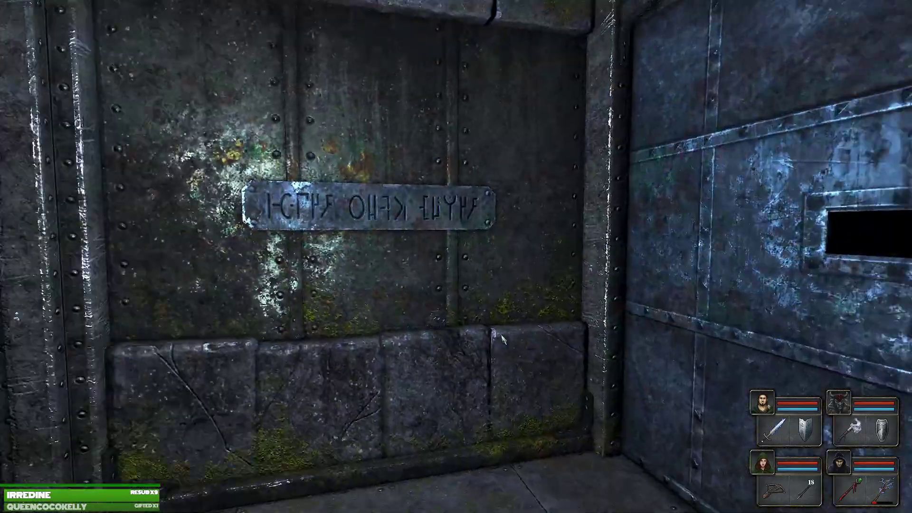
{"action": "key", "text": "s"}
{"action": "key", "text": "q"}
{"action": "key", "text": "q"}
{"action": "key", "text": "w"}
{"action": "key", "text": "e"}
{"action": "key", "text": "e"}
{"action": "key", "text": "w"}
{"action": "key", "text": "q"}
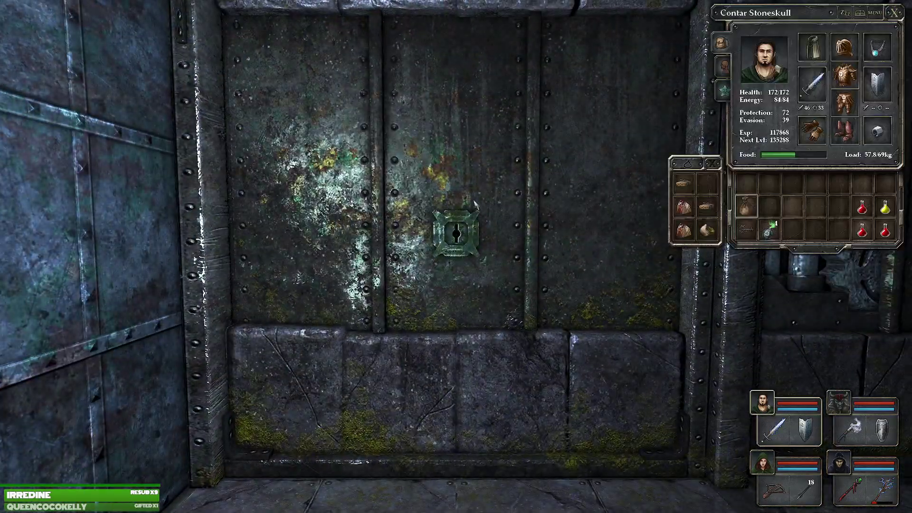
{"action": "key", "text": "q"}
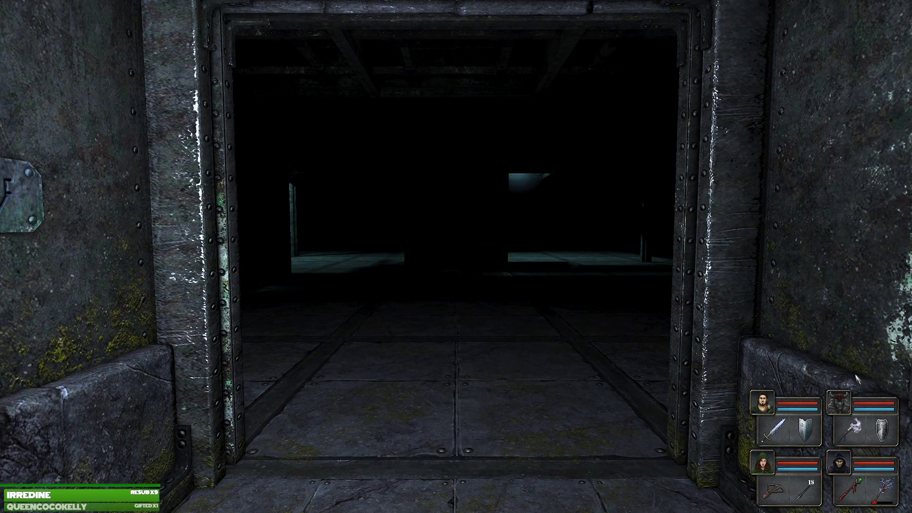
Advance through the doorway toward the lantern-bearing wraith, dodging its fireball.
{"action": "key", "text": "w"}
{"action": "key", "text": "e"}
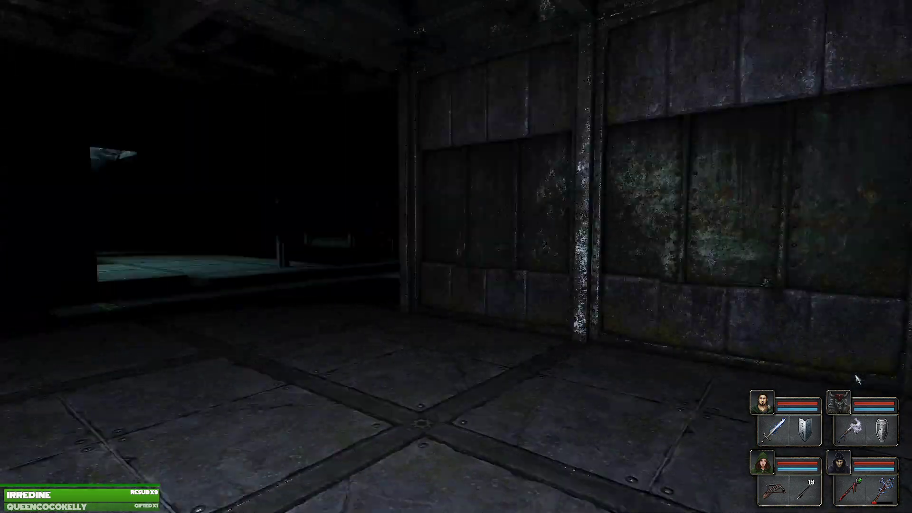
{"action": "key", "text": "e"}
{"action": "mouse_move", "coordinate": [857, 380]}
{"action": "left_mouse_down"}
{"action": "mouse_move", "coordinate": [456, 257]}
{"action": "mouse_move", "coordinate": [654, 367]}
{"action": "left_mouse_up"}
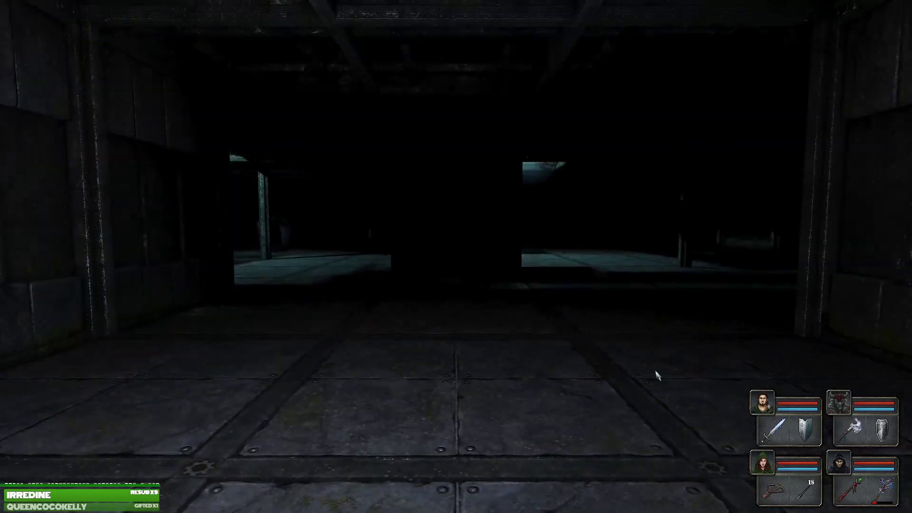
{"action": "key", "text": "w"}
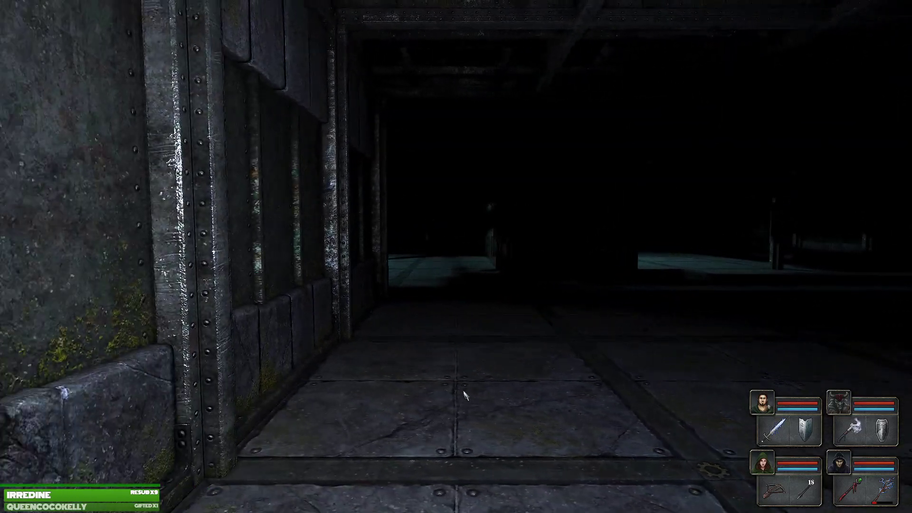
{"action": "key", "text": "w"}
{"action": "key", "text": "e"}
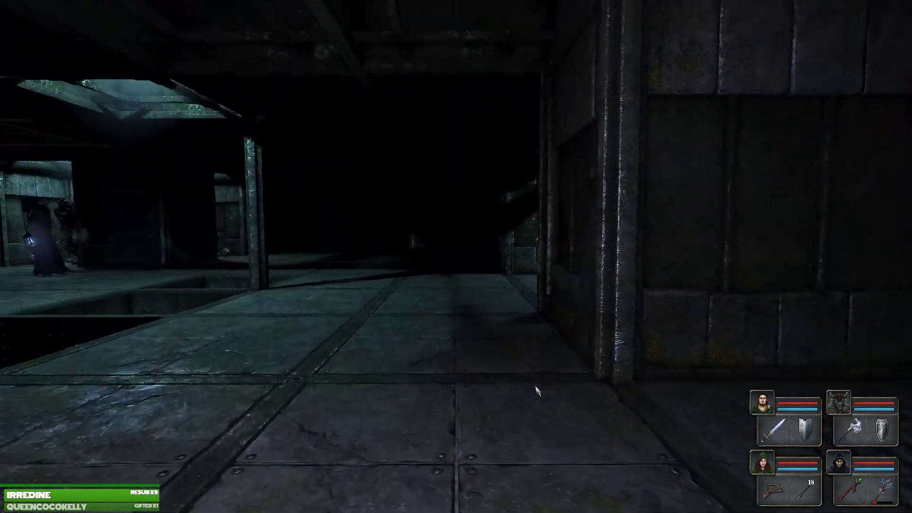
{"action": "key", "text": "w"}
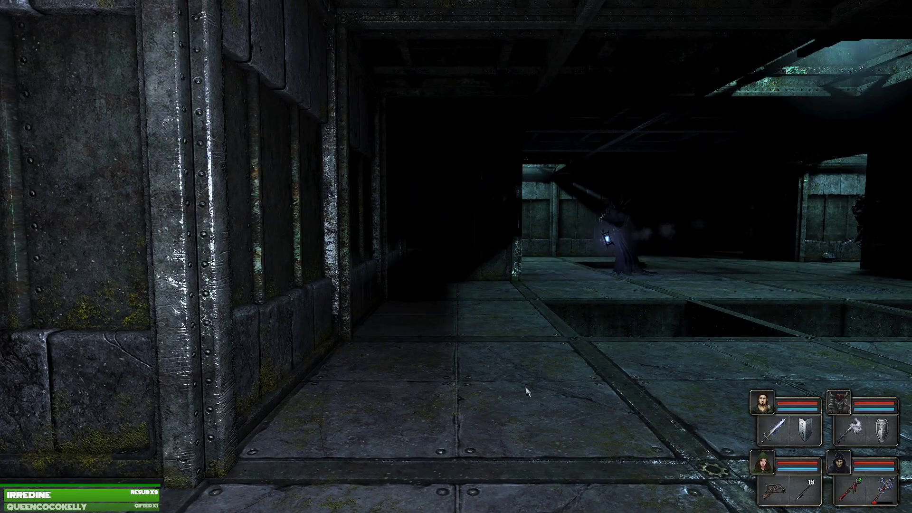
{"action": "key", "text": "q"}
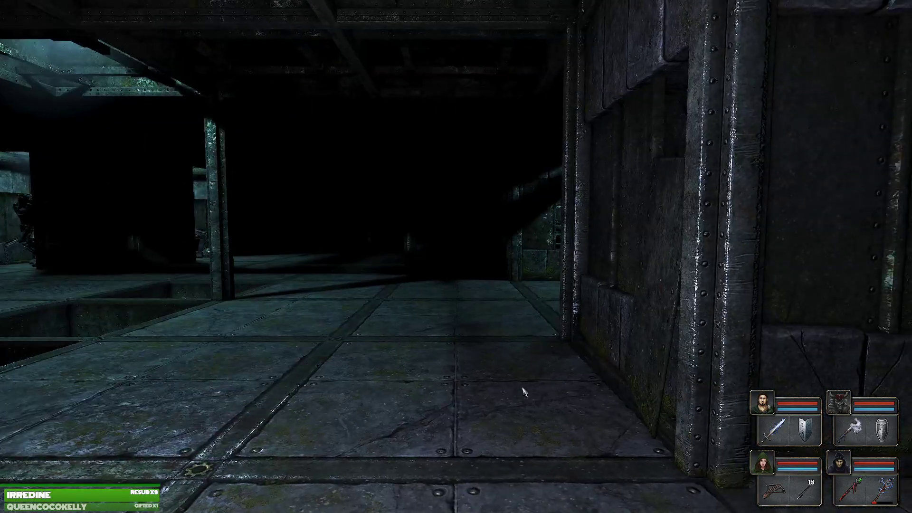
{"action": "key", "text": "e"}
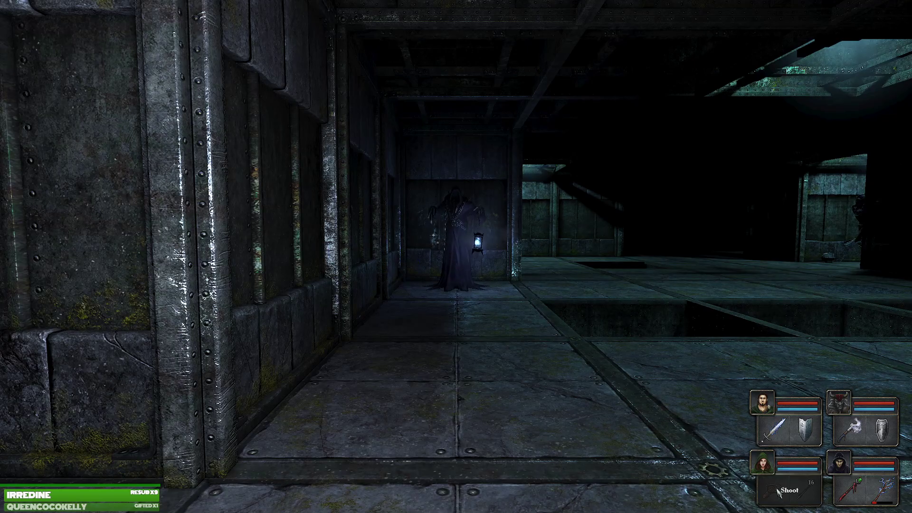
{"action": "key", "text": "q"}
{"action": "key", "text": "q"}
{"action": "key", "text": "a"}
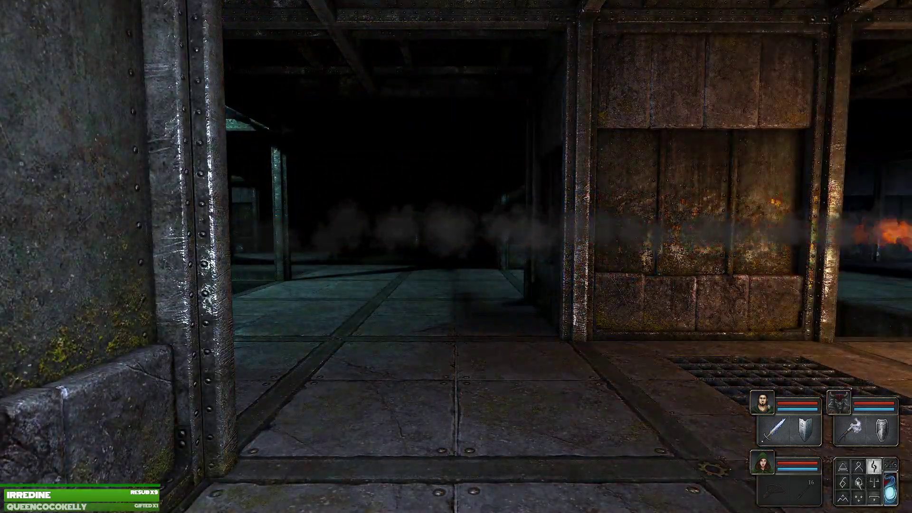
{"action": "key", "text": "e"}
{"action": "key", "text": "q"}
Close in on the wraith with weapon and lightning strikes, strafing and shooting an arrow.
{"action": "right_click", "coordinate": [855, 428]}
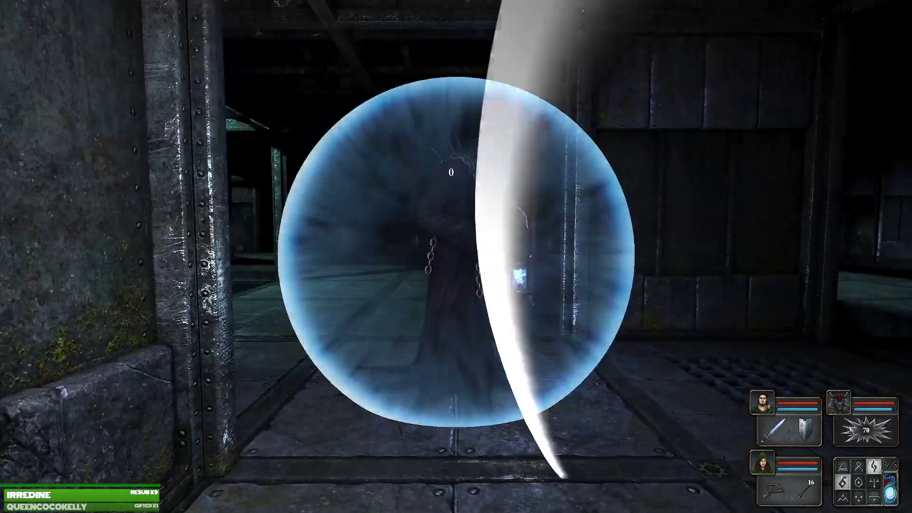
{"action": "key", "text": "w"}
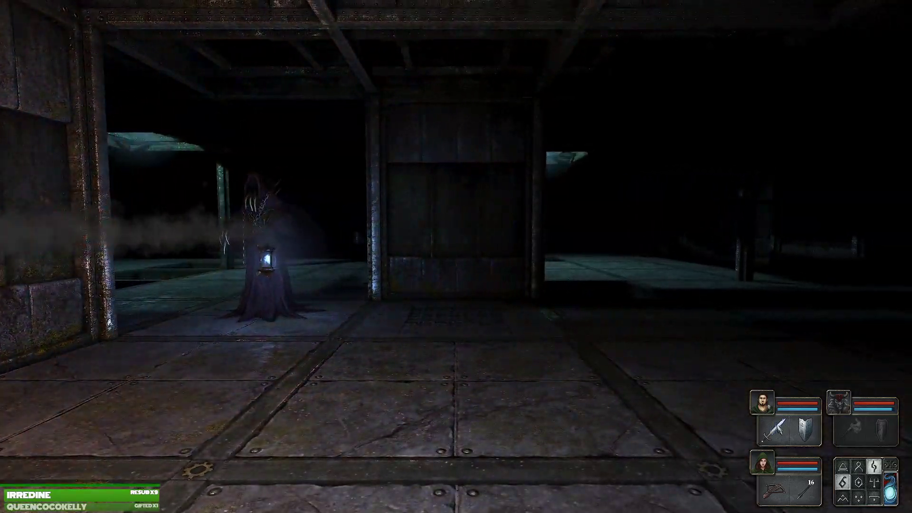
{"action": "key", "text": "w"}
{"action": "key", "text": "w"}
{"action": "right_click", "coordinate": [777, 429]}
{"action": "key", "text": "d"}
{"action": "key", "text": "w"}
{"action": "key", "text": "w"}
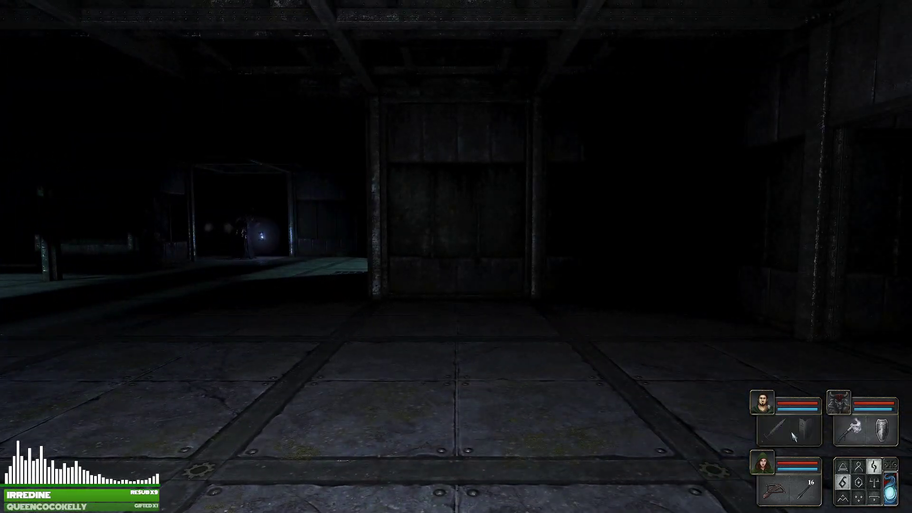
{"action": "key", "text": "q"}
{"action": "key", "text": "q"}
{"action": "key", "text": "d"}
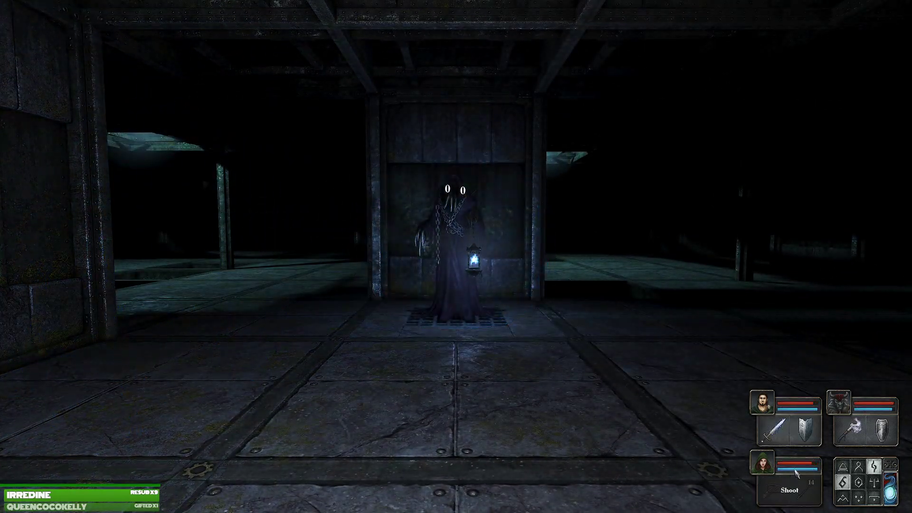
{"action": "key", "text": "a"}
{"action": "key", "text": "w"}
{"action": "right_click", "coordinate": [777, 428]}
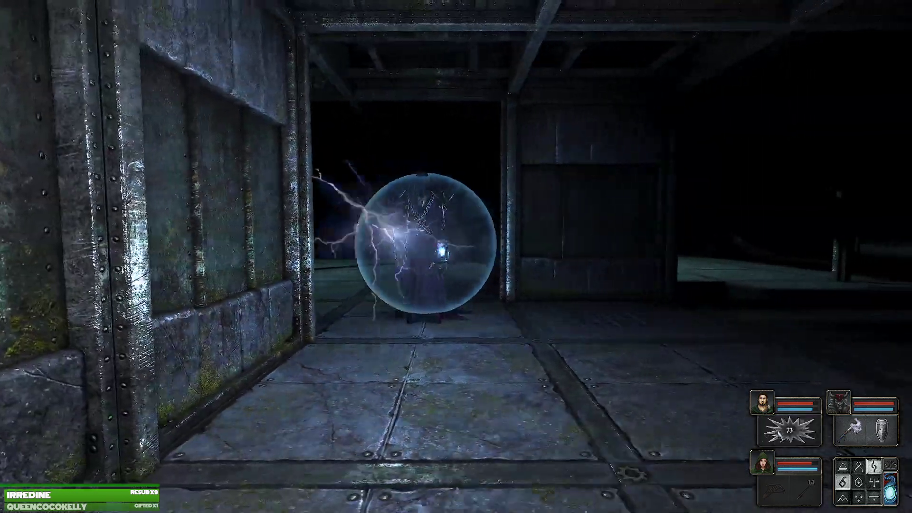
{"action": "key", "text": "s"}
{"action": "right_click", "coordinate": [777, 488]}
{"action": "key", "text": "a"}
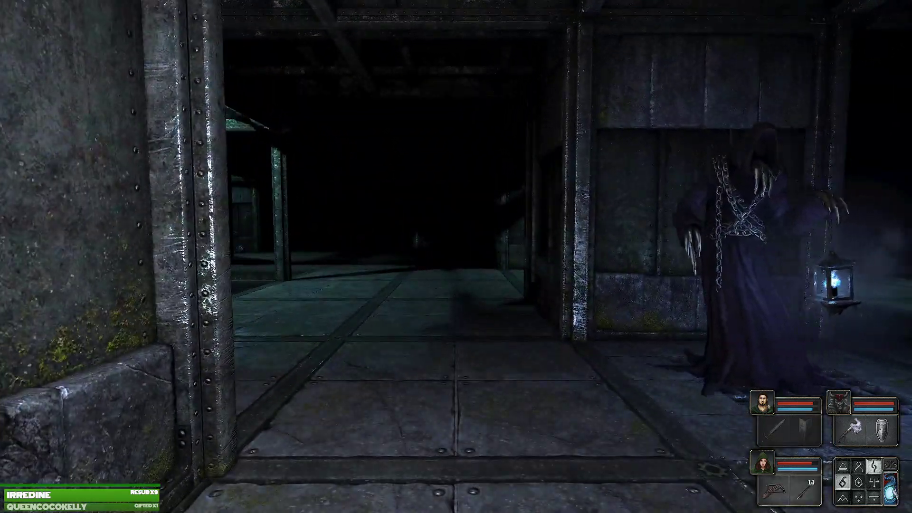
{"action": "key", "text": "s"}
{"action": "key", "text": "s"}
{"action": "key", "text": "s"}
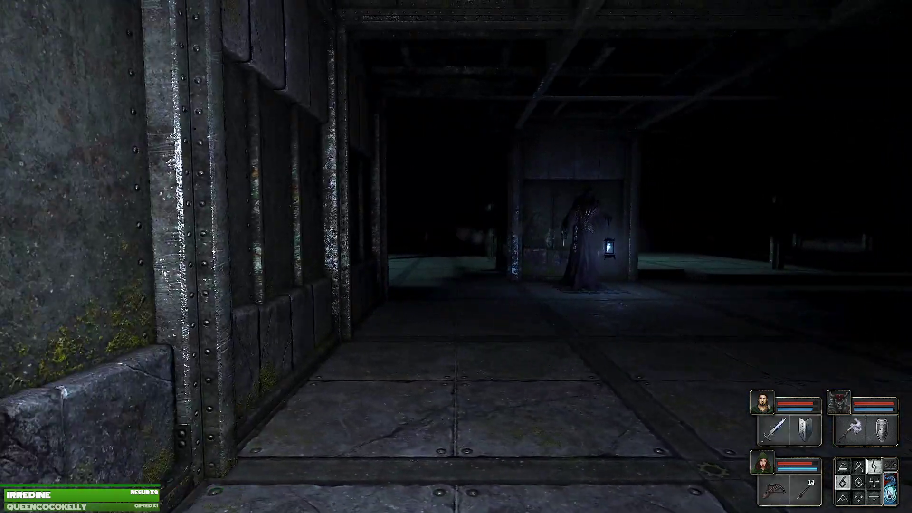
Hit the wraith with a lightning bolt and repeated melee blows.
{"action": "right_click", "coordinate": [892, 492]}
{"action": "key", "text": "w"}
{"action": "right_click", "coordinate": [783, 483]}
{"action": "key", "text": "w"}
{"action": "key", "text": "w"}
{"action": "right_click", "coordinate": [775, 428]}
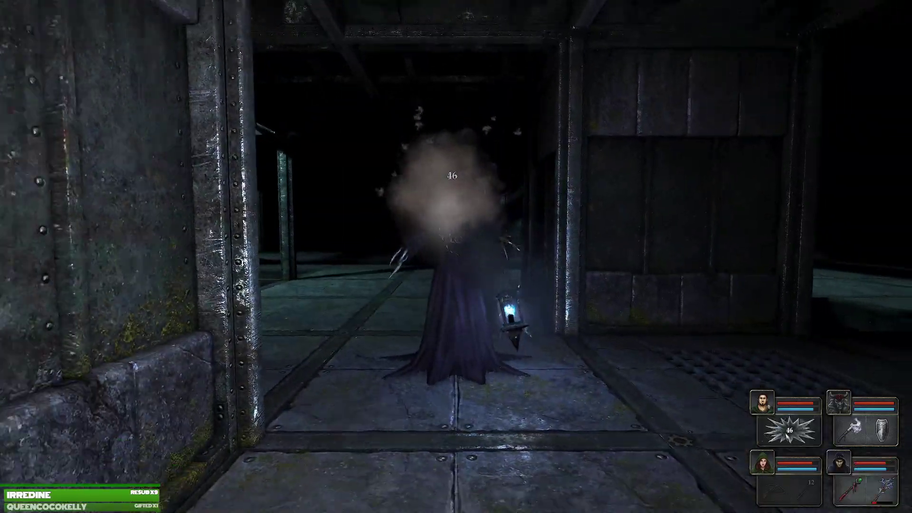
{"action": "key", "text": "s"}
{"action": "key", "text": "s"}
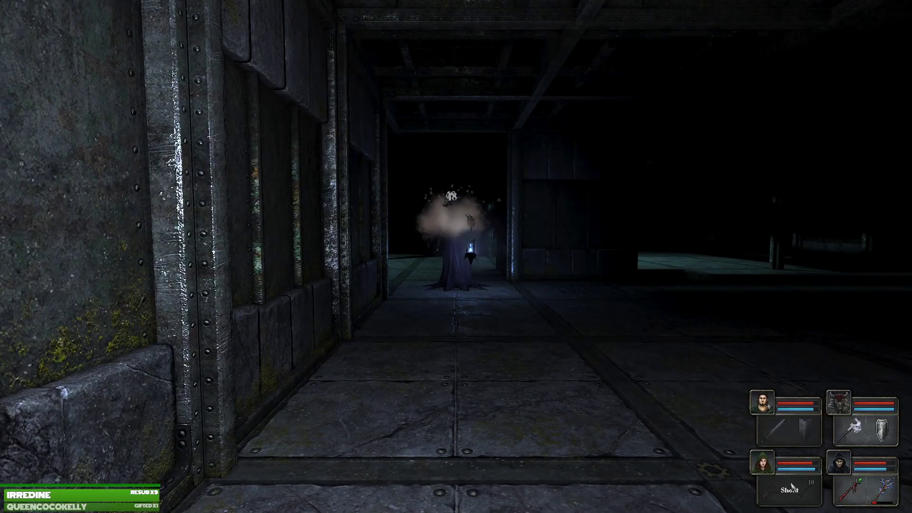
{"action": "key", "text": "d"}
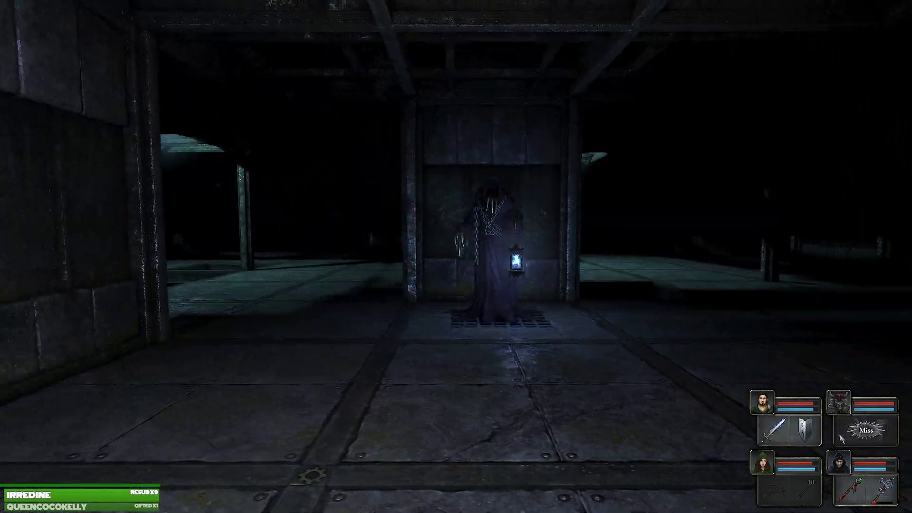
{"action": "key", "text": "w"}
{"action": "right_click", "coordinate": [778, 428]}
Reposition around the room and fire a ranged shot at the wraith.
{"action": "key", "text": "w"}
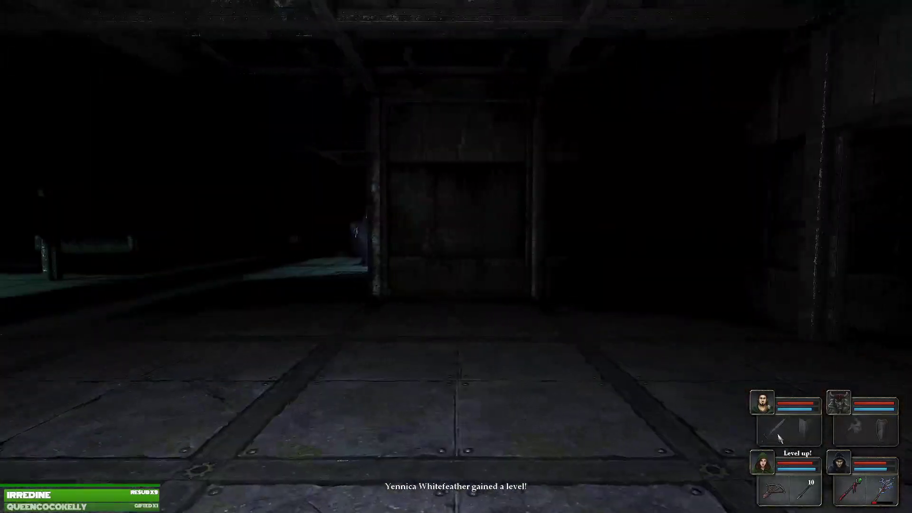
{"action": "key", "text": "q"}
{"action": "key", "text": "w"}
{"action": "key", "text": "a"}
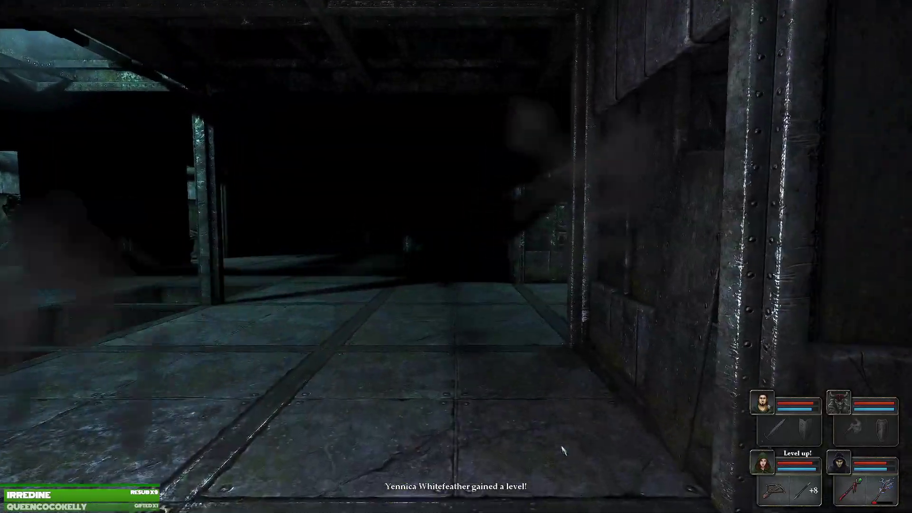
{"action": "key", "text": "a"}
{"action": "key", "text": "w"}
{"action": "key", "text": "e"}
{"action": "key", "text": "w"}
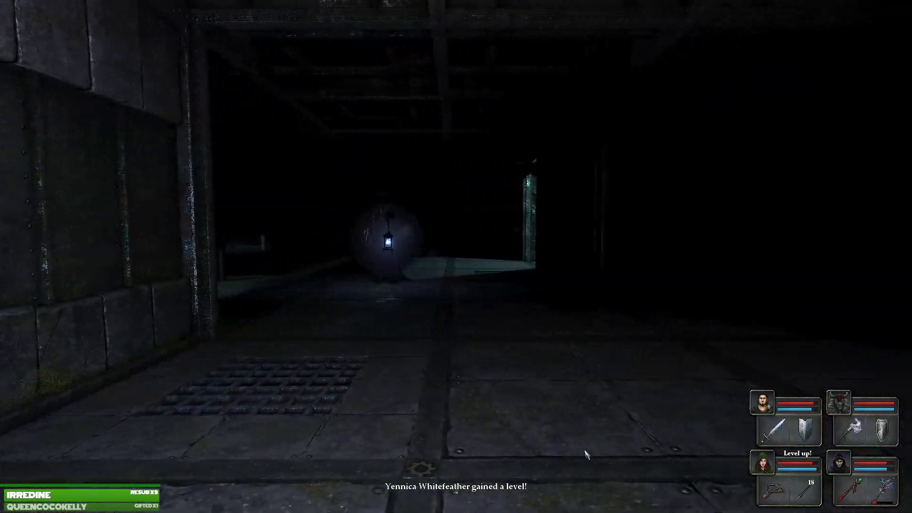
{"action": "key", "text": "w"}
{"action": "left_click", "coordinate": [779, 493]}
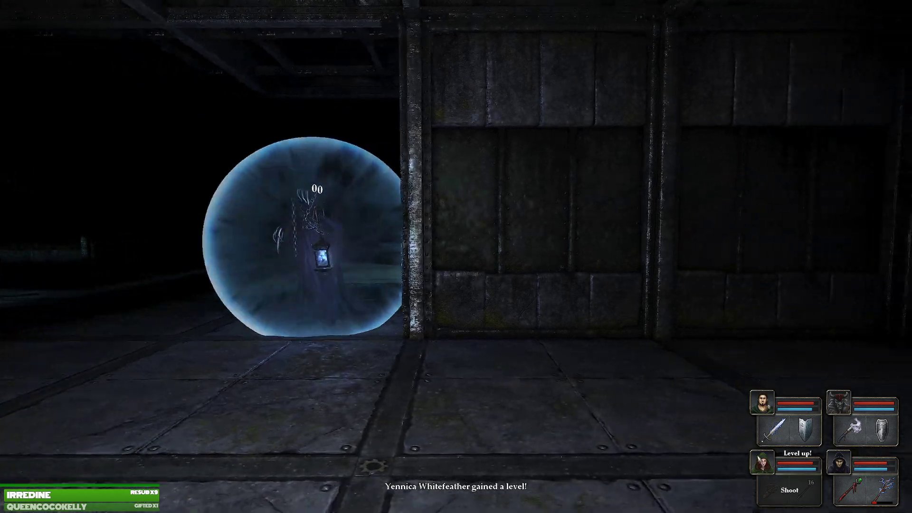
Circle the moving wraith, striking it in melee and with the third character.
{"action": "key", "text": "q"}
{"action": "key", "text": "e"}
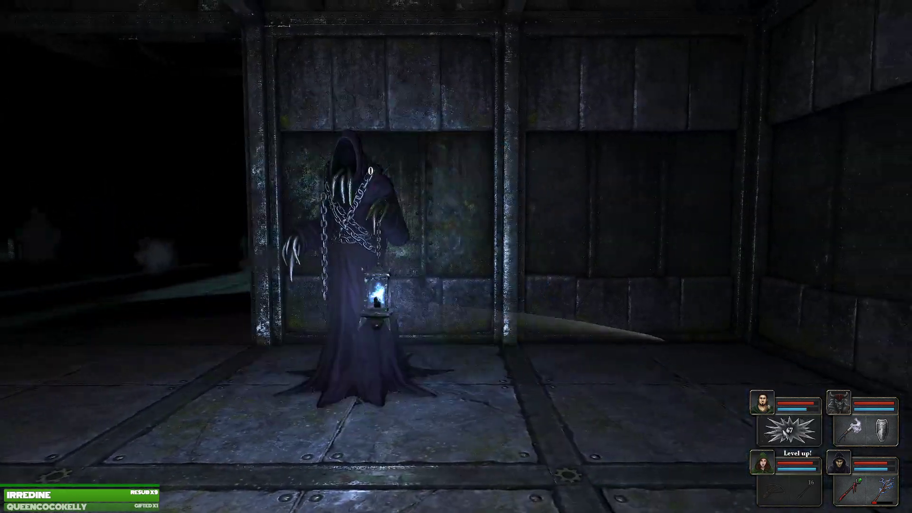
{"action": "key", "text": "q"}
{"action": "left_click", "coordinate": [775, 428]}
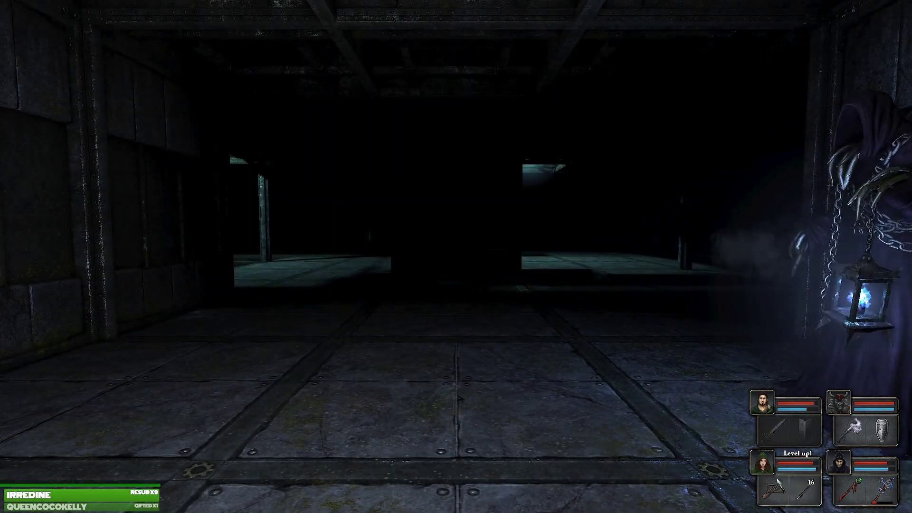
{"action": "key", "text": "e"}
{"action": "key", "text": "q"}
{"action": "key", "text": "q"}
{"action": "key", "text": "q"}
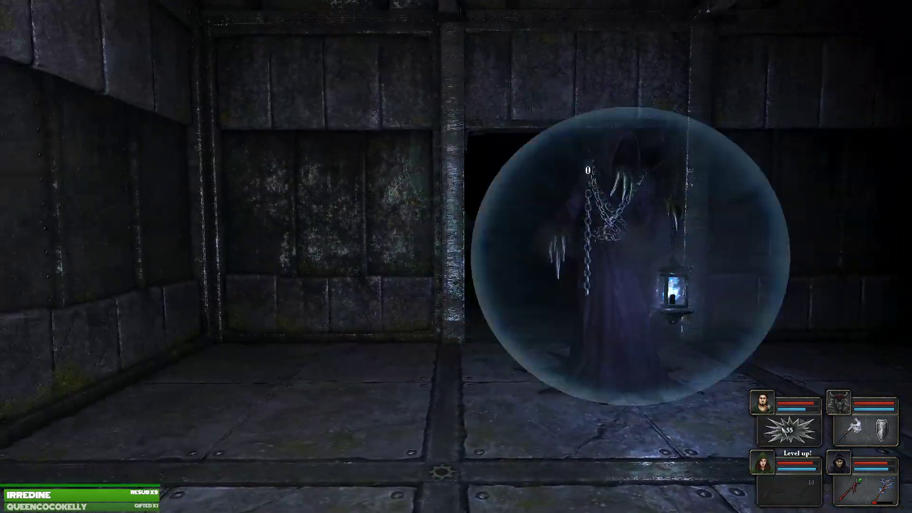
{"action": "key", "text": "q"}
{"action": "key", "text": "e"}
{"action": "key", "text": "e"}
{"action": "left_click", "coordinate": [775, 489]}
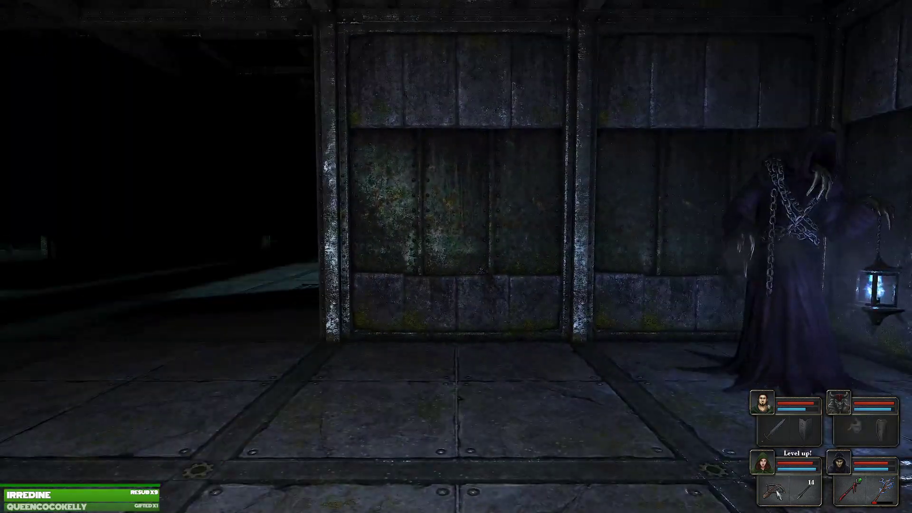
{"action": "key", "text": "e"}
{"action": "key", "text": "q"}
{"action": "key", "text": "q"}
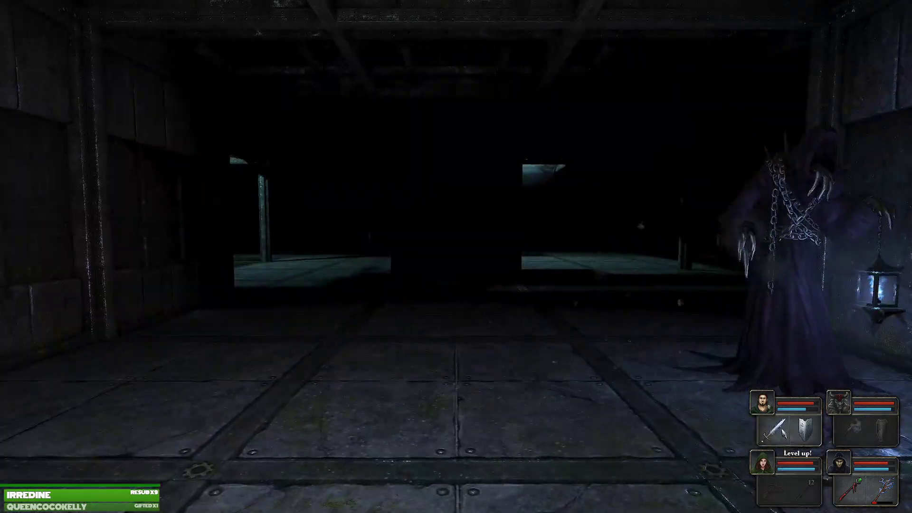
{"action": "key", "text": "a"}
Fire the crossbow and finish off the wraith for 1000 experience.
{"action": "left_click", "coordinate": [774, 492]}
{"action": "key", "text": "q"}
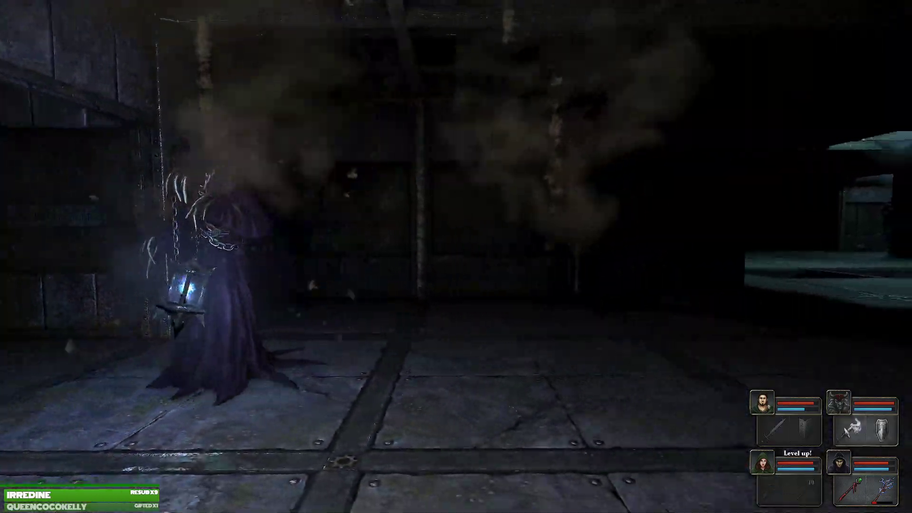
{"action": "key", "text": "e"}
{"action": "key", "text": "d"}
{"action": "key", "text": "a"}
{"action": "key", "text": "e"}
{"action": "right_click", "coordinate": [773, 428]}
{"action": "key", "text": "q"}
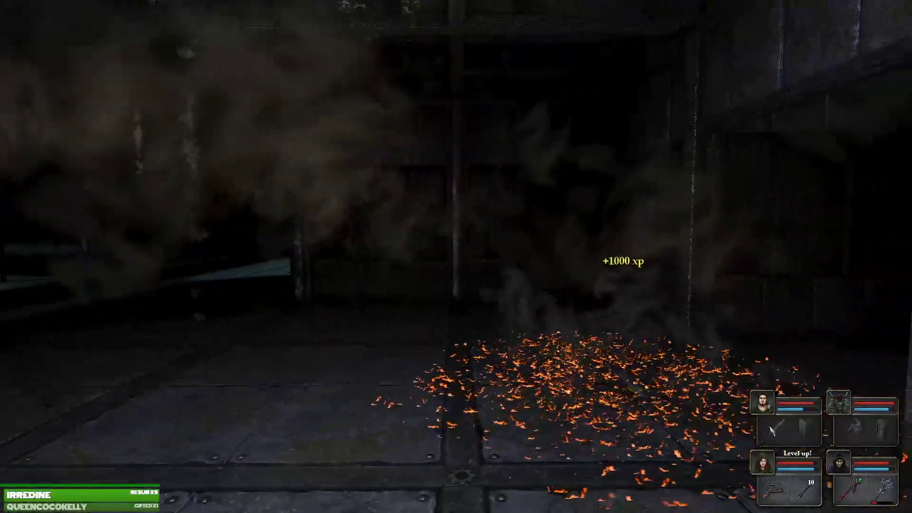
Walk down the corridor toward the side room, looking around.
{"action": "key", "text": "q"}
{"action": "key", "text": "w"}
{"action": "key", "text": "w"}
{"action": "key", "text": "q"}
{"action": "key", "text": "e"}
{"action": "key", "text": "q"}
{"action": "key", "text": "q"}
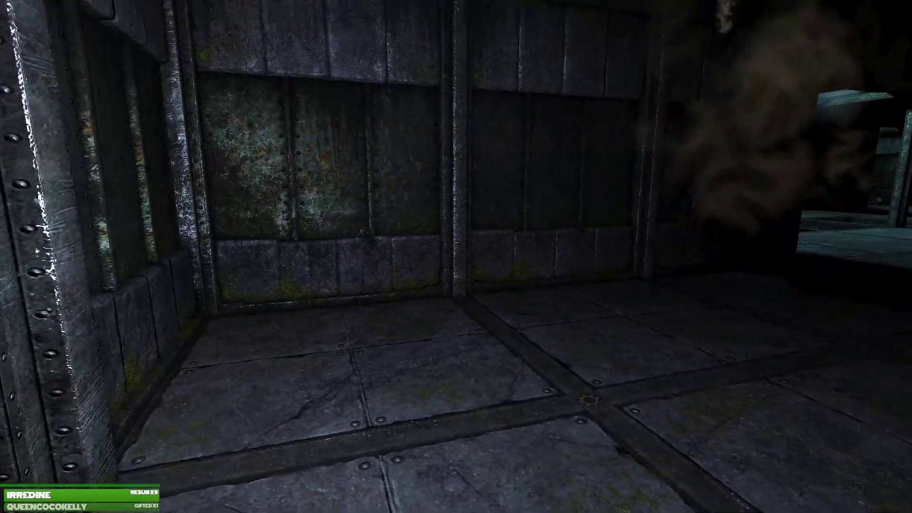
{"action": "key", "text": "e"}
{"action": "key", "text": "e"}
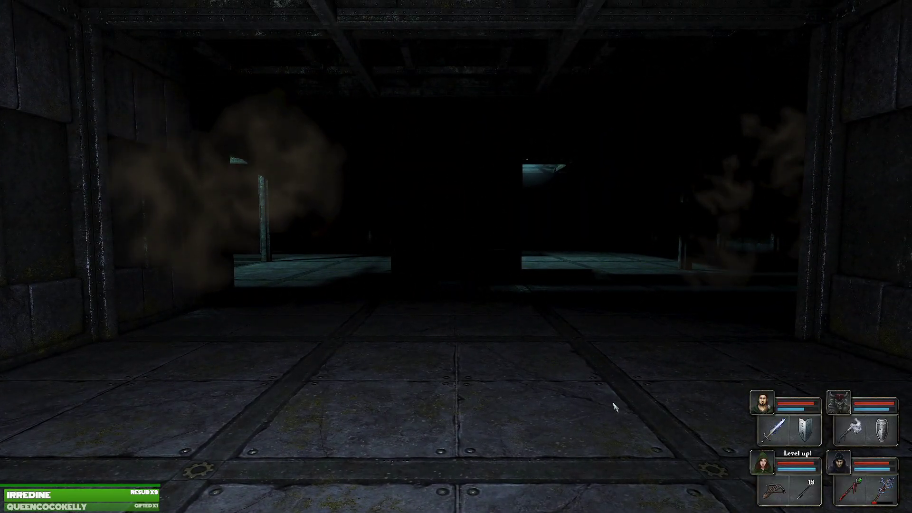
Check Yennica Whitefeather's skills, including Dodge, then close her character sheet.
{"action": "left_click", "coordinate": [763, 463]}
{"action": "left_click", "coordinate": [724, 92]}
{"action": "mouse_move", "coordinate": [791, 100]}
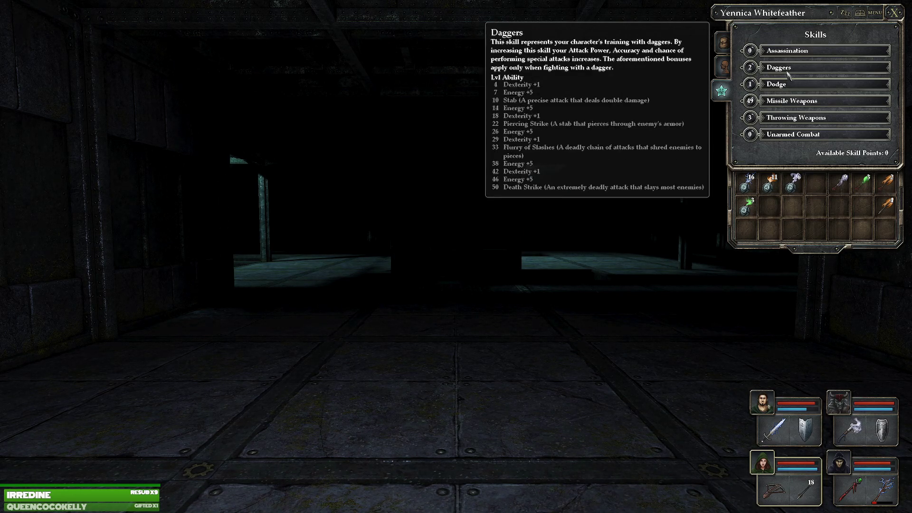
{"action": "mouse_move", "coordinate": [791, 85]}
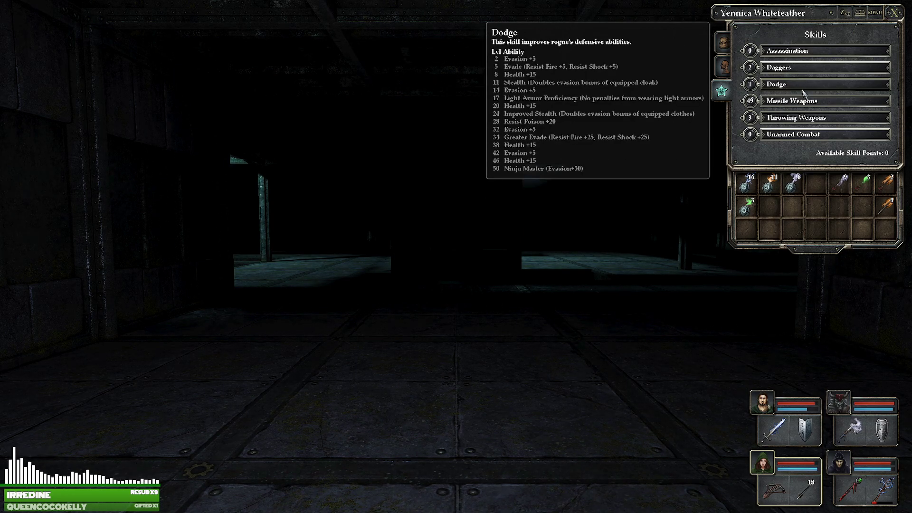
{"action": "key", "text": "Escape"}
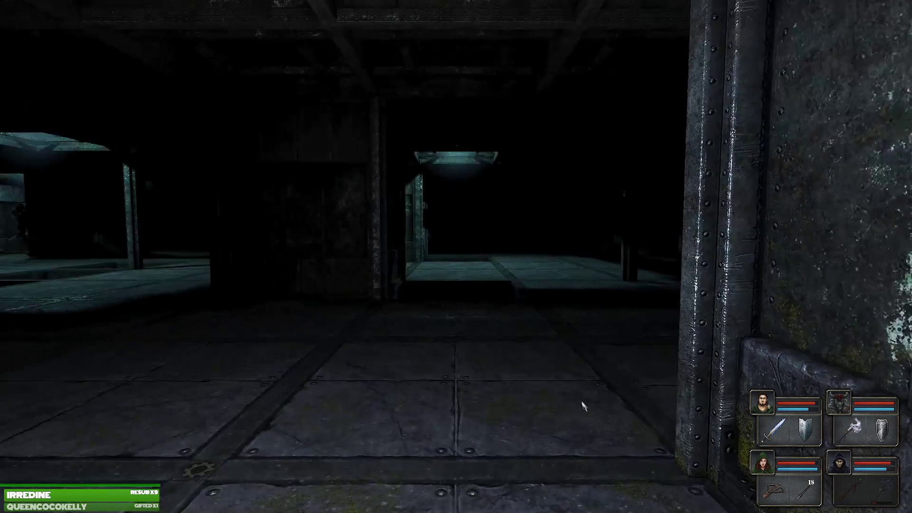
Light up the hall and walk past the floor pit.
{"action": "key", "text": "w"}
{"action": "key", "text": "w"}
{"action": "key", "text": "w"}
{"action": "key", "text": "e"}
{"action": "key", "text": "w"}
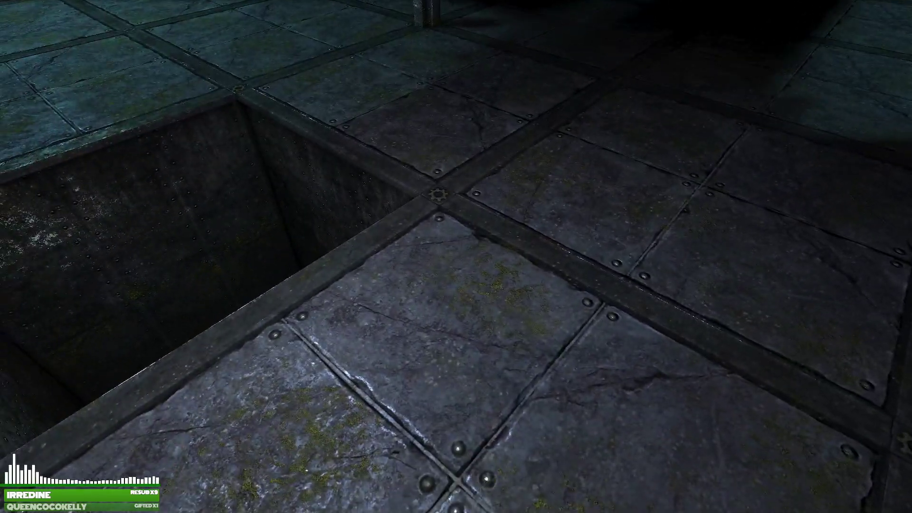
{"action": "key", "text": "w"}
{"action": "key", "text": "w"}
{"action": "key", "text": "w"}
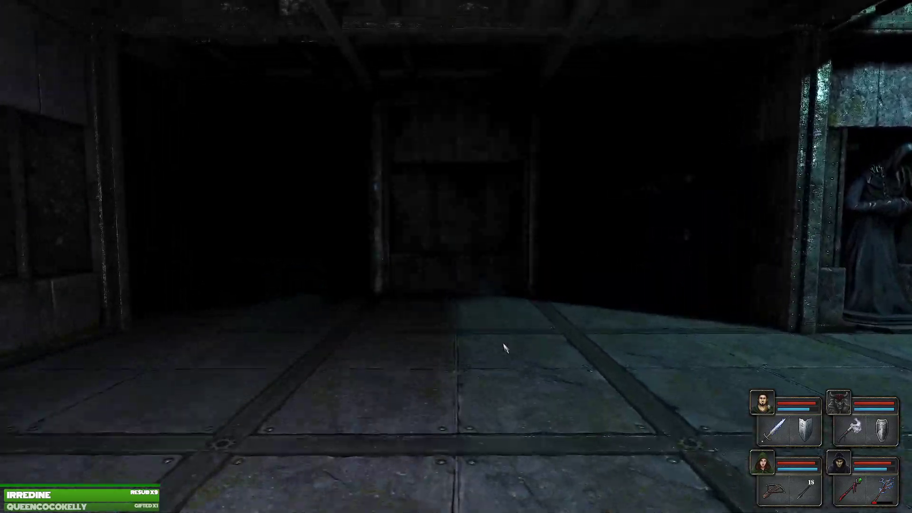
{"action": "key", "text": "w"}
{"action": "key", "text": "w"}
{"action": "key", "text": "w"}
Face the hooded statue alcove, then head through the doorway to the ledge.
{"action": "key", "text": "e"}
{"action": "key", "text": "w"}
{"action": "key", "text": "e"}
{"action": "key", "text": "w"}
{"action": "key", "text": "w"}
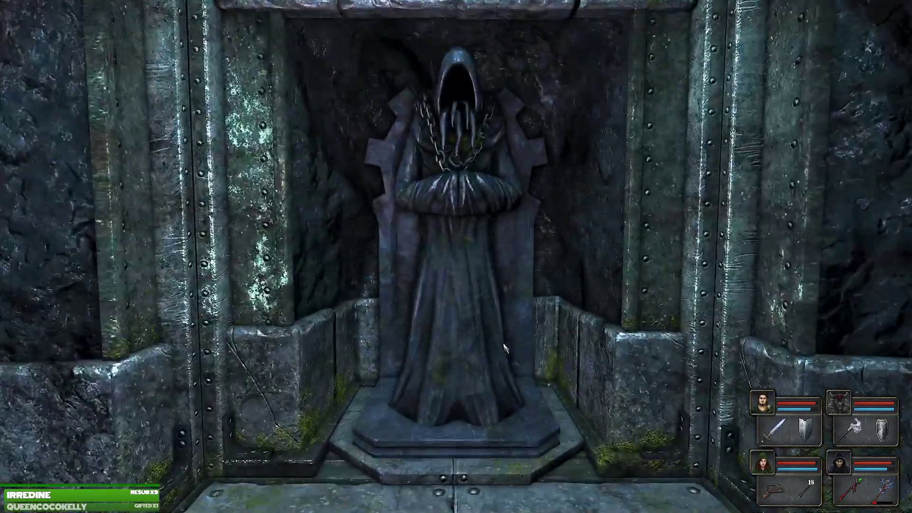
{"action": "key", "text": "e"}
{"action": "key", "text": "e"}
{"action": "key", "text": "w"}
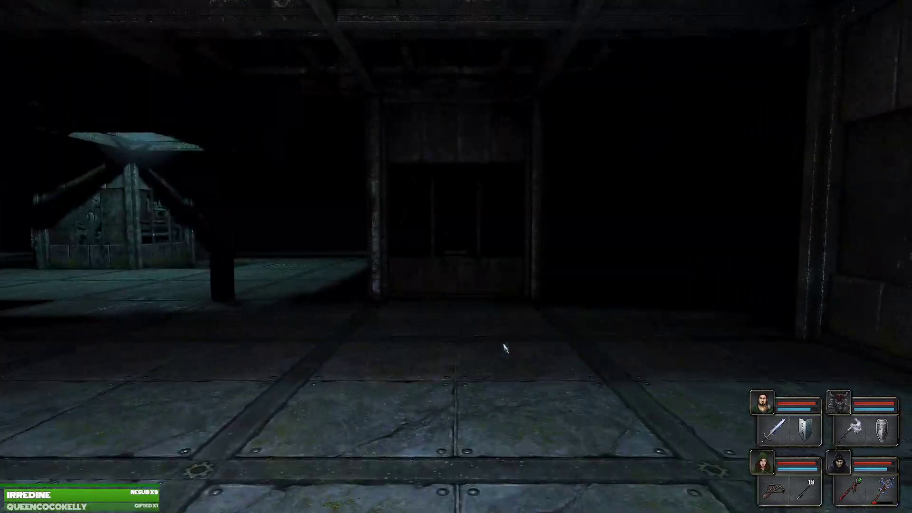
{"action": "key", "text": "w"}
{"action": "key", "text": "w"}
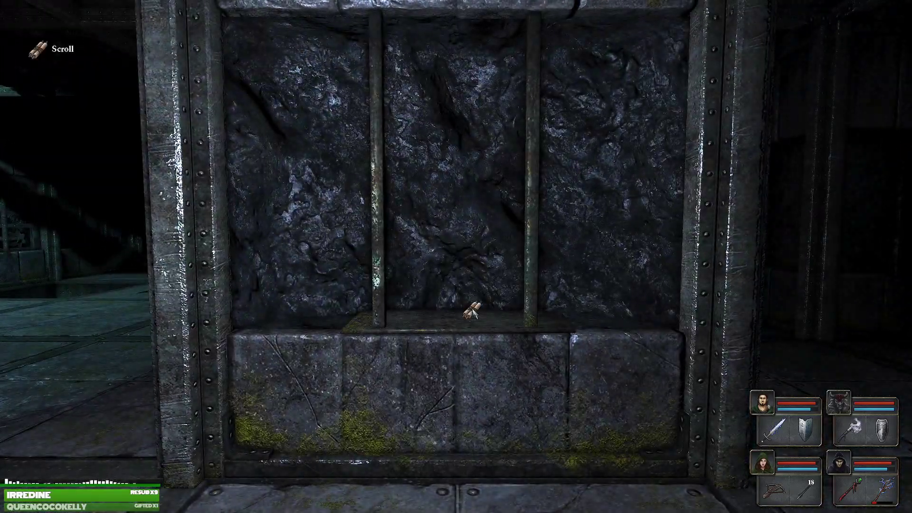
Read the ledge scroll: gate seals burst open once the prisoner's shackles break.
{"action": "left_click", "coordinate": [474, 314]}
{"action": "left_click", "coordinate": [761, 464]}
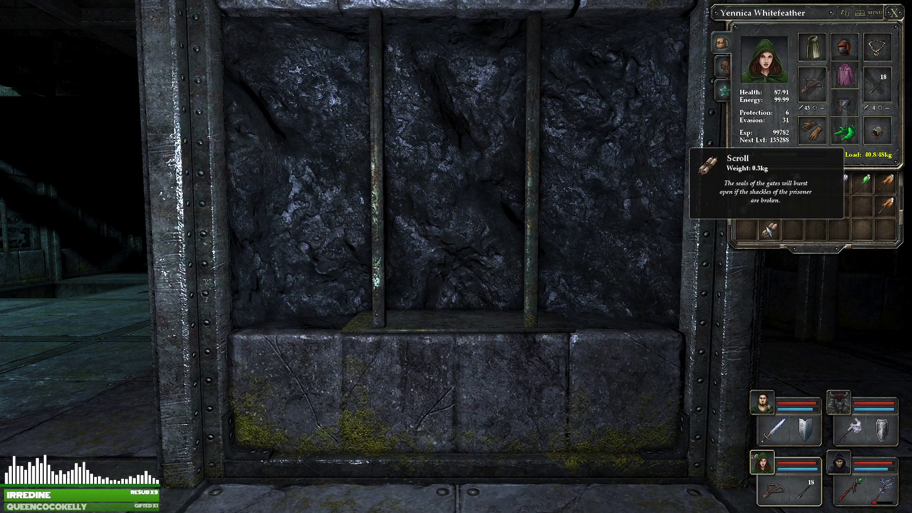
{"action": "left_click", "coordinate": [767, 231]}
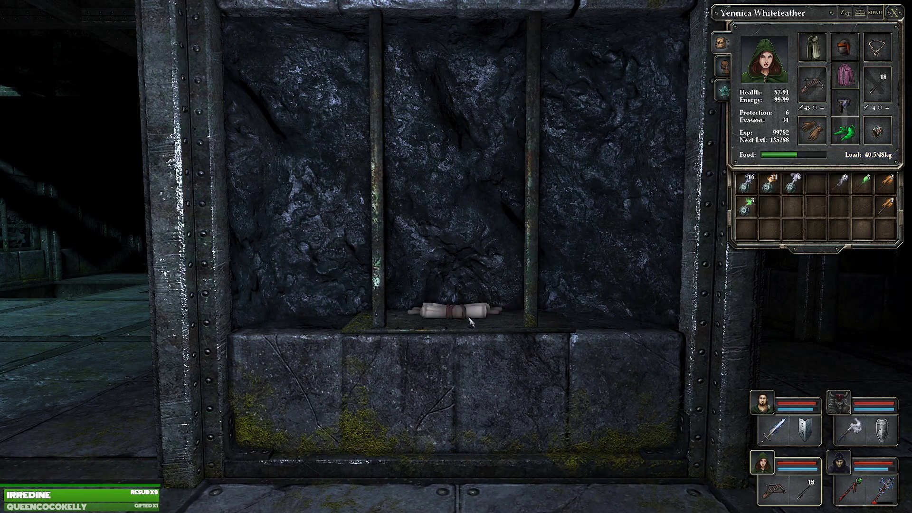
Set the scroll back down and close the character sheet.
{"action": "key", "text": "q"}
{"action": "key", "text": "e"}
{"action": "left_click", "coordinate": [441, 243]}
{"action": "key", "text": "q"}
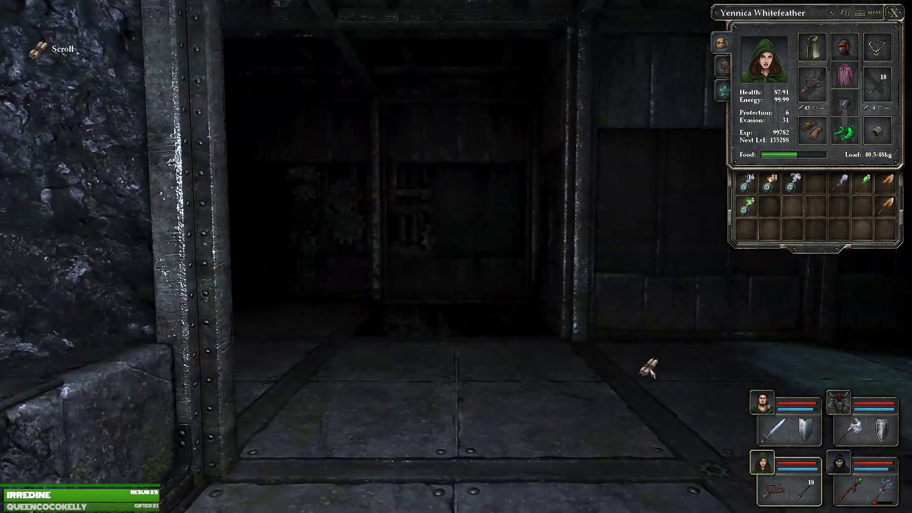
{"action": "key", "text": "w"}
{"action": "key", "text": "w"}
{"action": "key", "text": "q"}
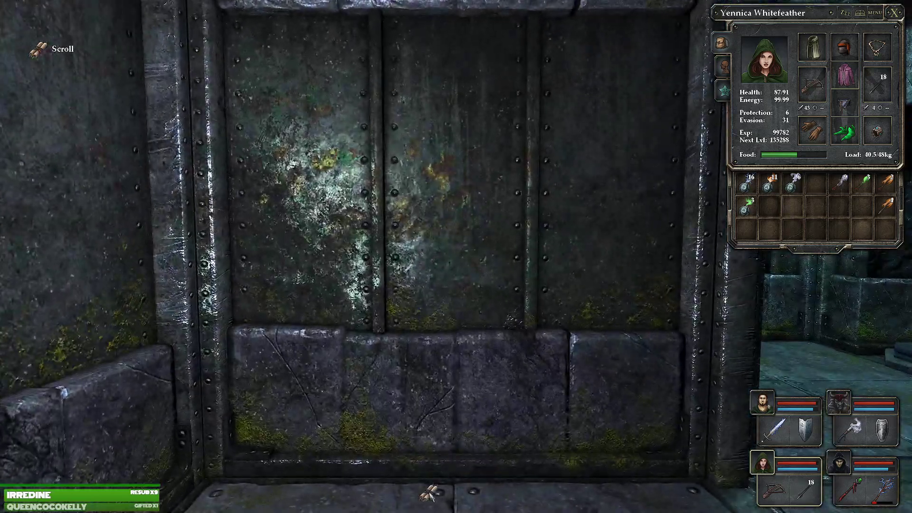
{"action": "left_click", "coordinate": [430, 470]}
{"action": "key", "text": "Escape"}
{"action": "key", "text": "q"}
Walk to the keyhole wall and gear mechanism, then look toward the floor-grate hall.
{"action": "key", "text": "q"}
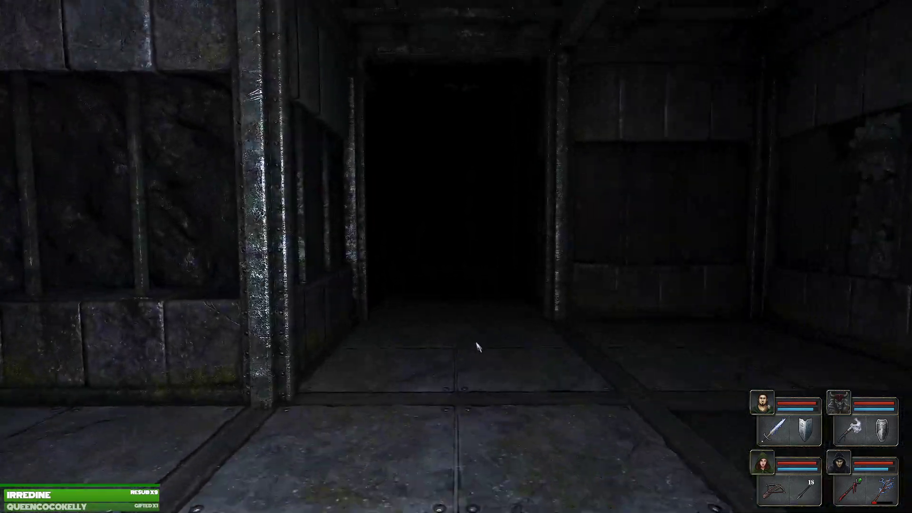
{"action": "key", "text": "w"}
{"action": "key", "text": "q"}
{"action": "key", "text": "e"}
{"action": "key", "text": "w"}
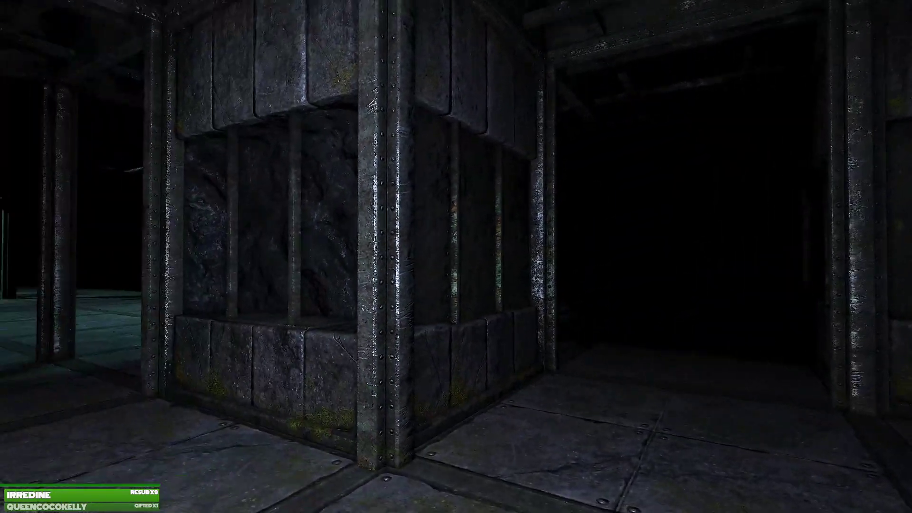
{"action": "key", "text": "w"}
{"action": "key", "text": "w"}
{"action": "key", "text": "w"}
{"action": "key", "text": "q"}
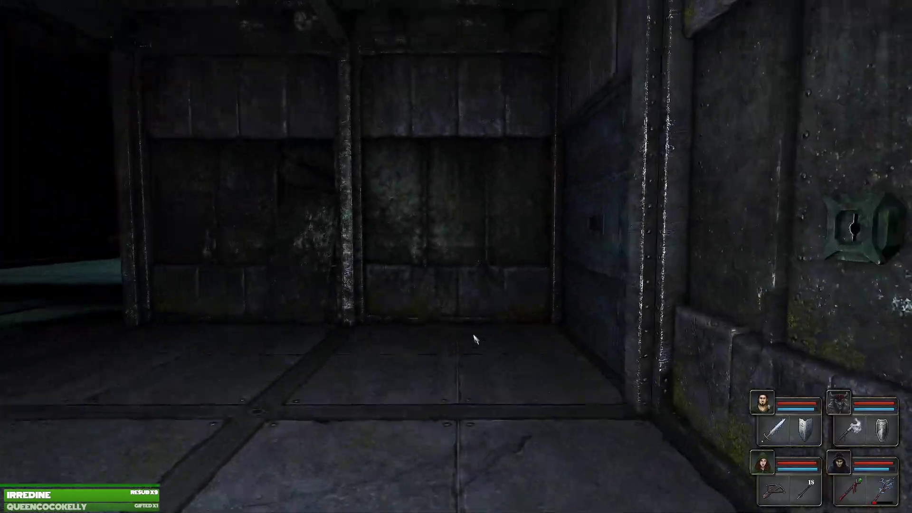
{"action": "key", "text": "e"}
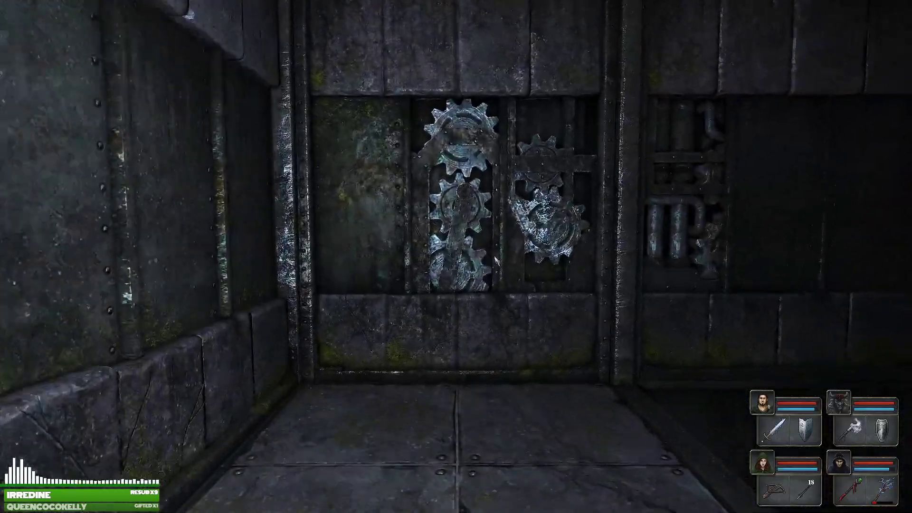
{"action": "key", "text": "w"}
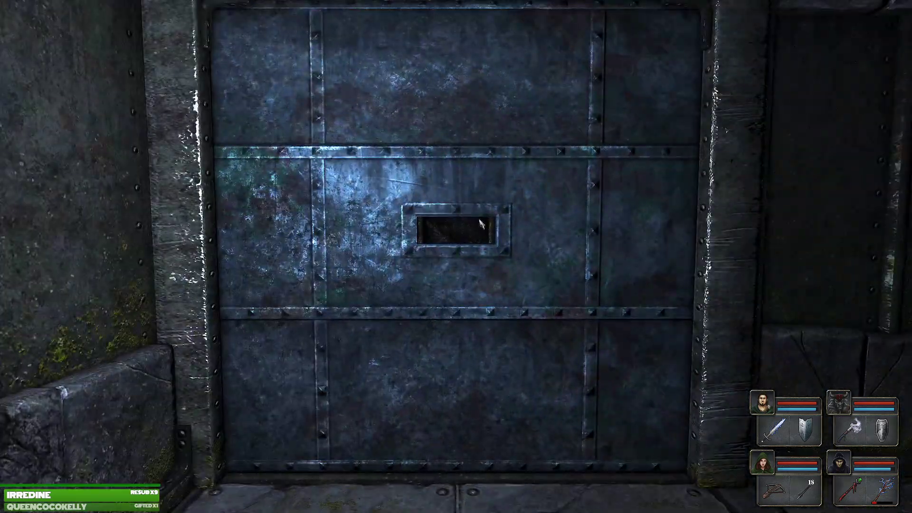
{"action": "left_click_drag", "start_coordinate": [482, 225], "coordinate": [357, 321]}
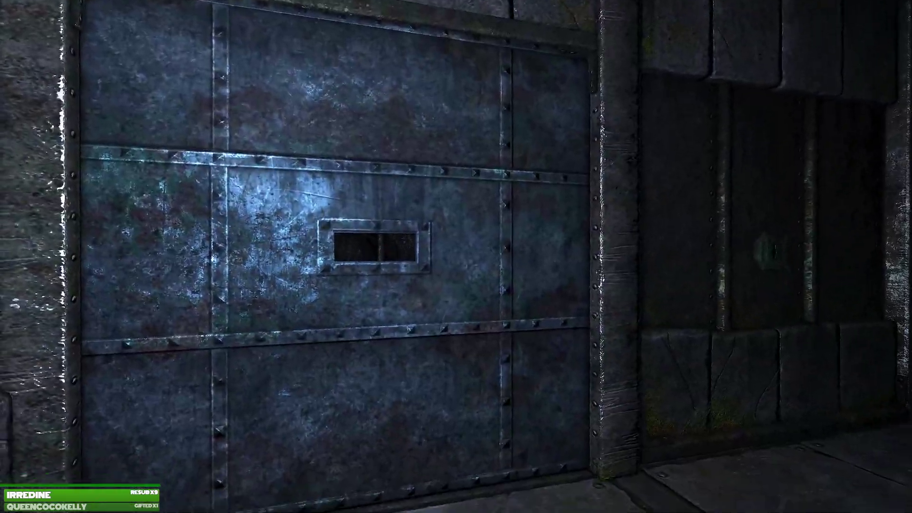
{"action": "key", "text": "q"}
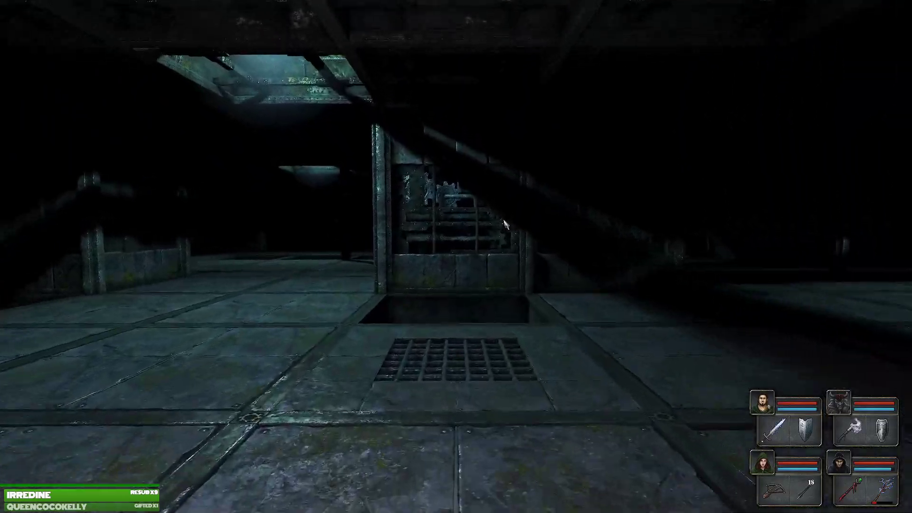